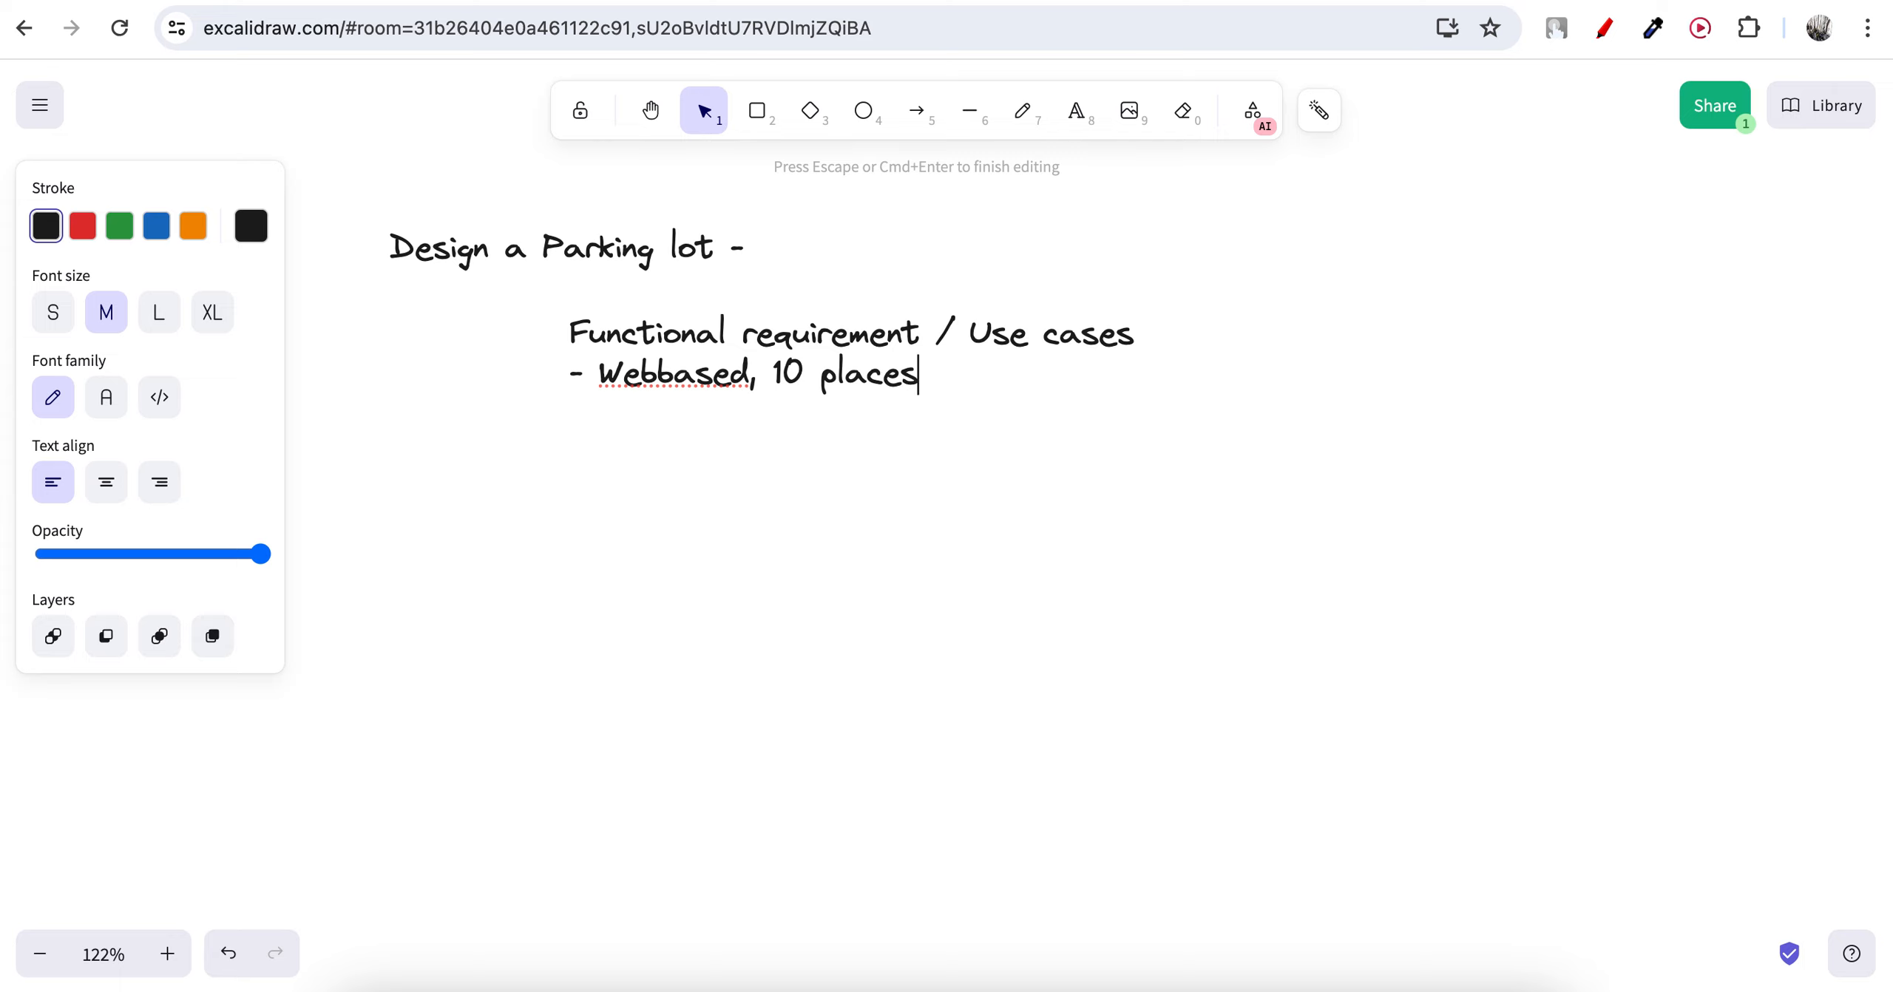
Complete the first functional requirement so it reads "- Webbased, 10 places - 1000 spots".
{"action": "type", "text": "- usa "}
{"action": "type", "text": "-"}
{"action": "key", "text": "BackSpace"}
{"action": "key", "text": "BackSpace"}
{"action": "key", "text": "BackSpace"}
{"action": "key", "text": "BackSpace"}
{"action": "key", "text": "BackSpace"}
{"action": "key", "text": "BackSpace"}
{"action": "key", "text": "BackSpace"}
{"action": "type", "text": "1000 spots"}
{"action": "key", "text": "Return"}
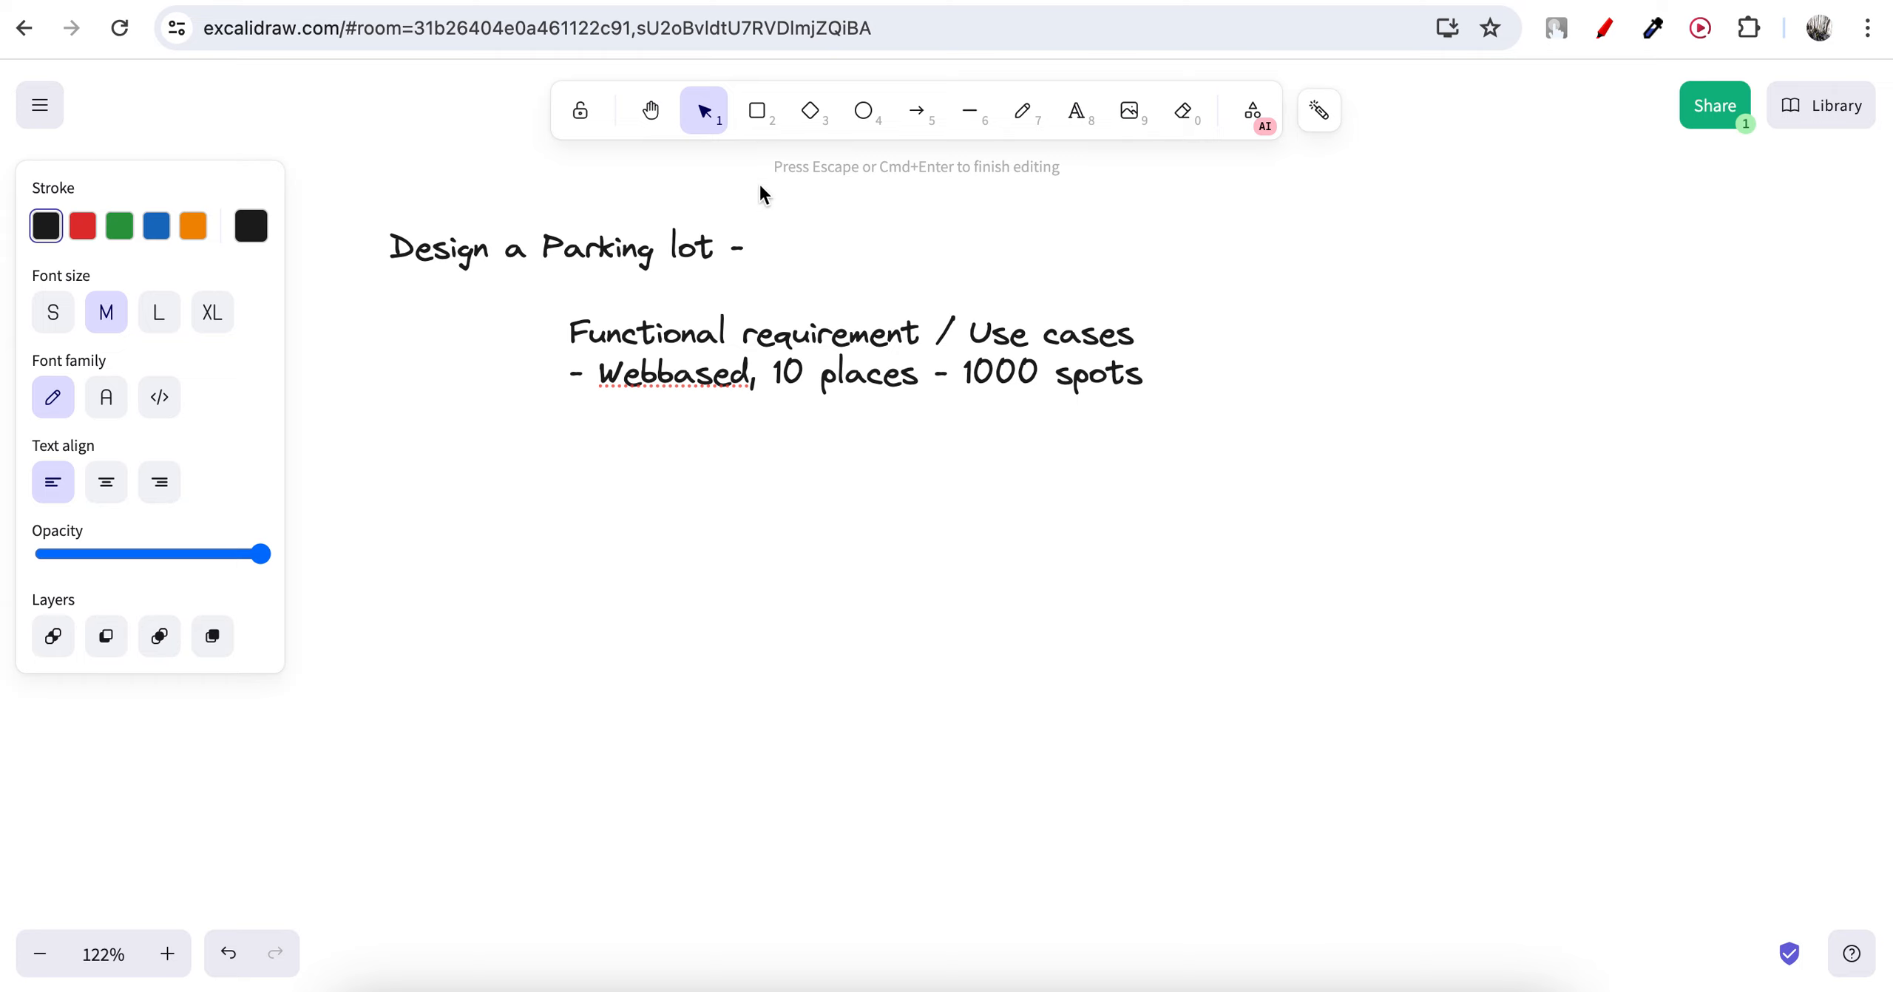
{"action": "left_click", "coordinate": [539, 250]}
{"action": "double_click", "coordinate": [528, 251]}
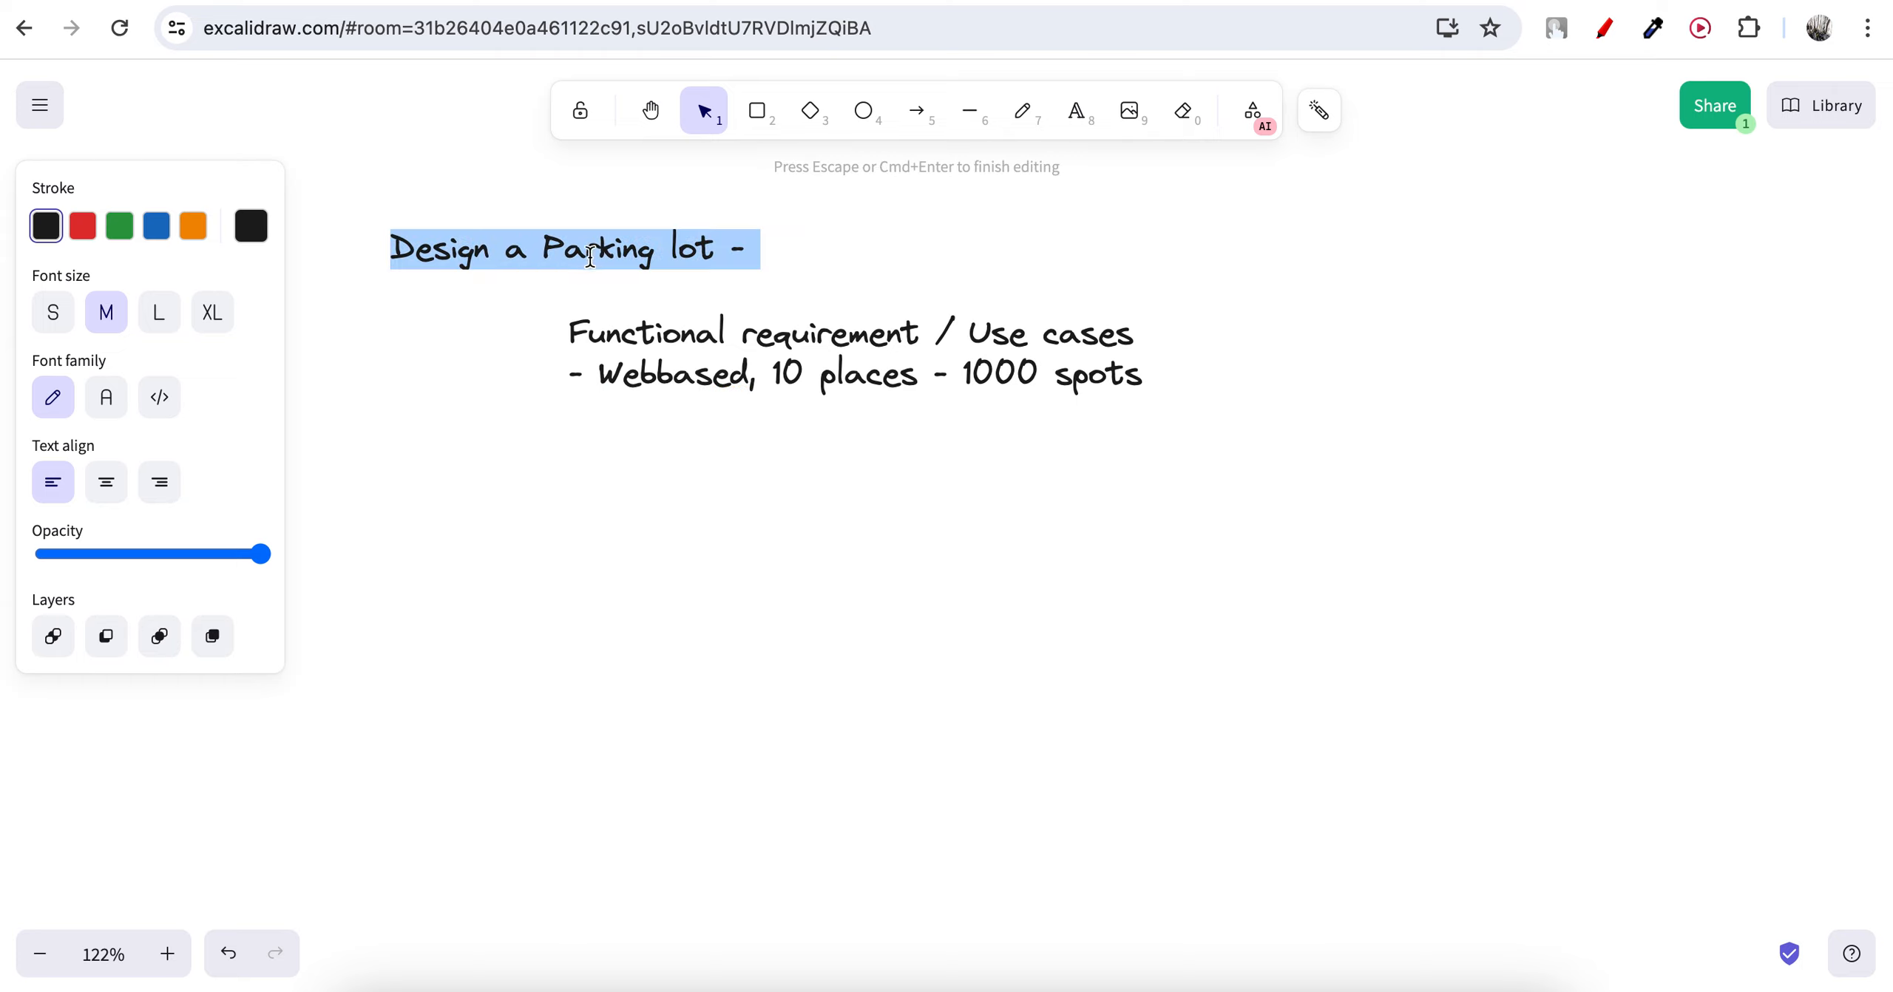
{"action": "left_click", "coordinate": [595, 255]}
{"action": "double_click", "coordinate": [440, 255]}
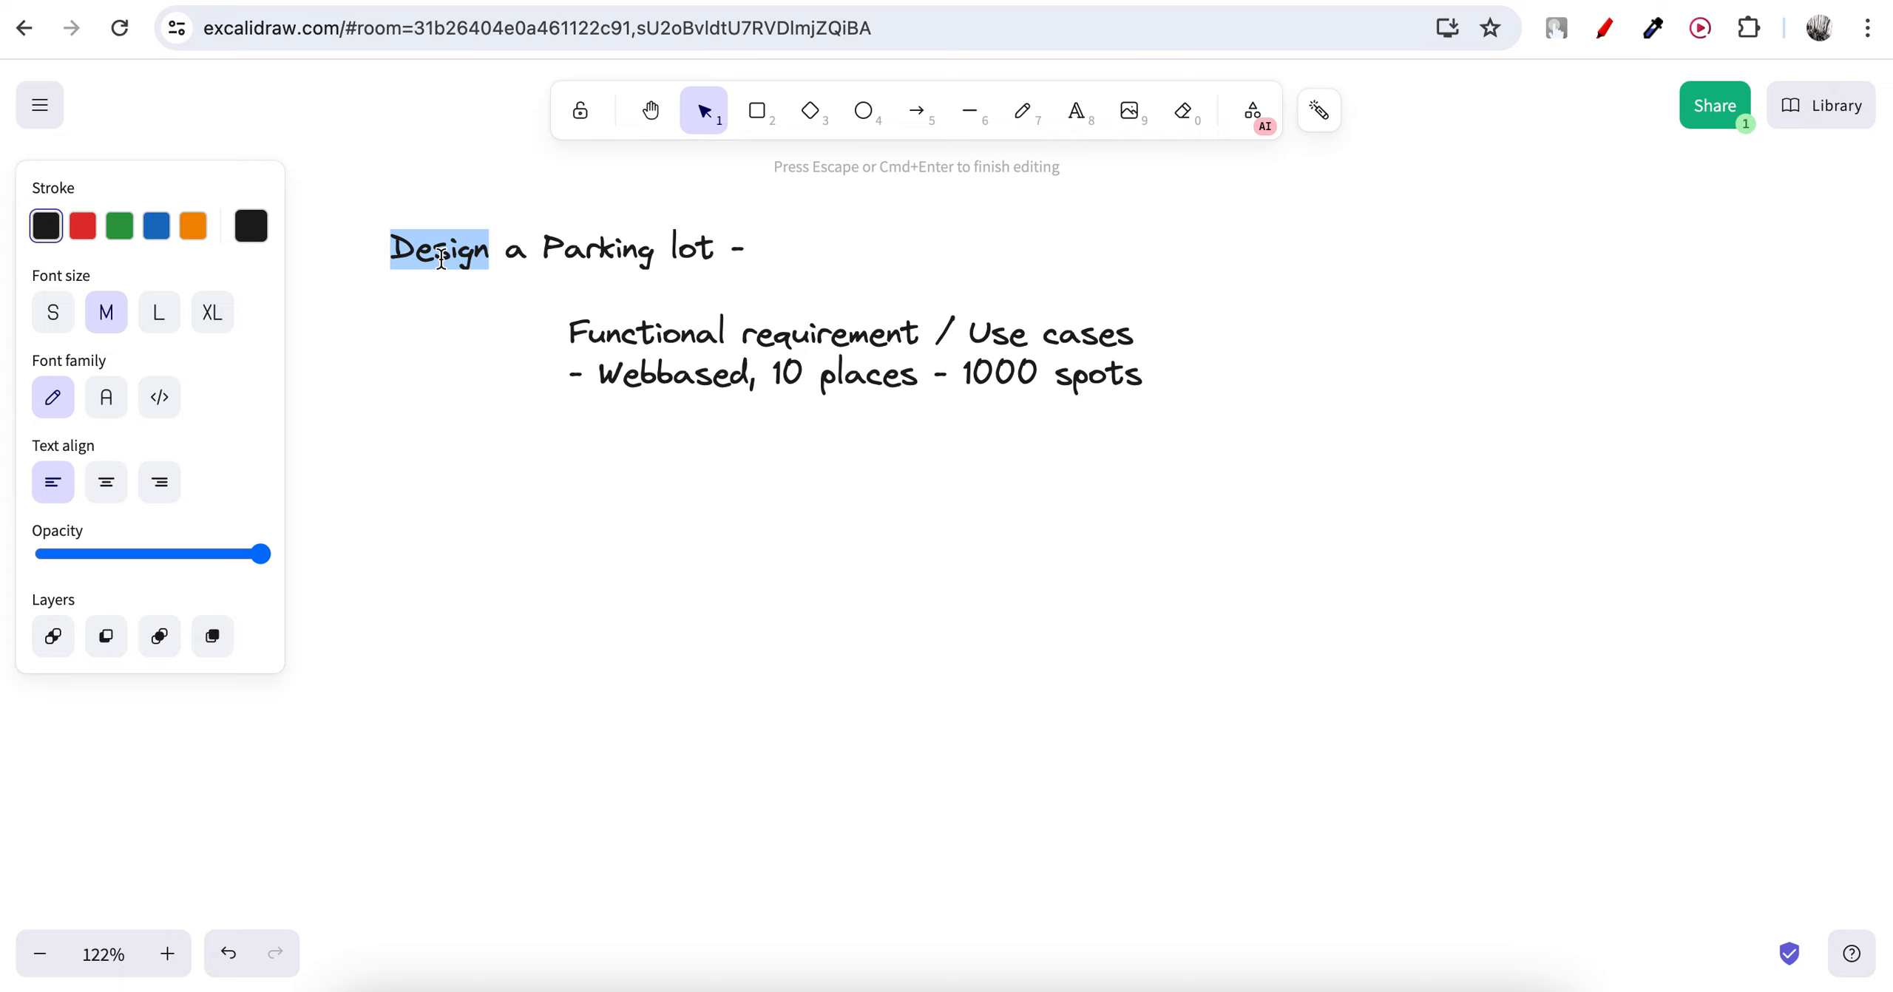
{"action": "left_click", "coordinate": [542, 253]}
{"action": "left_click", "coordinate": [670, 248]}
{"action": "left_click", "coordinate": [716, 250]}
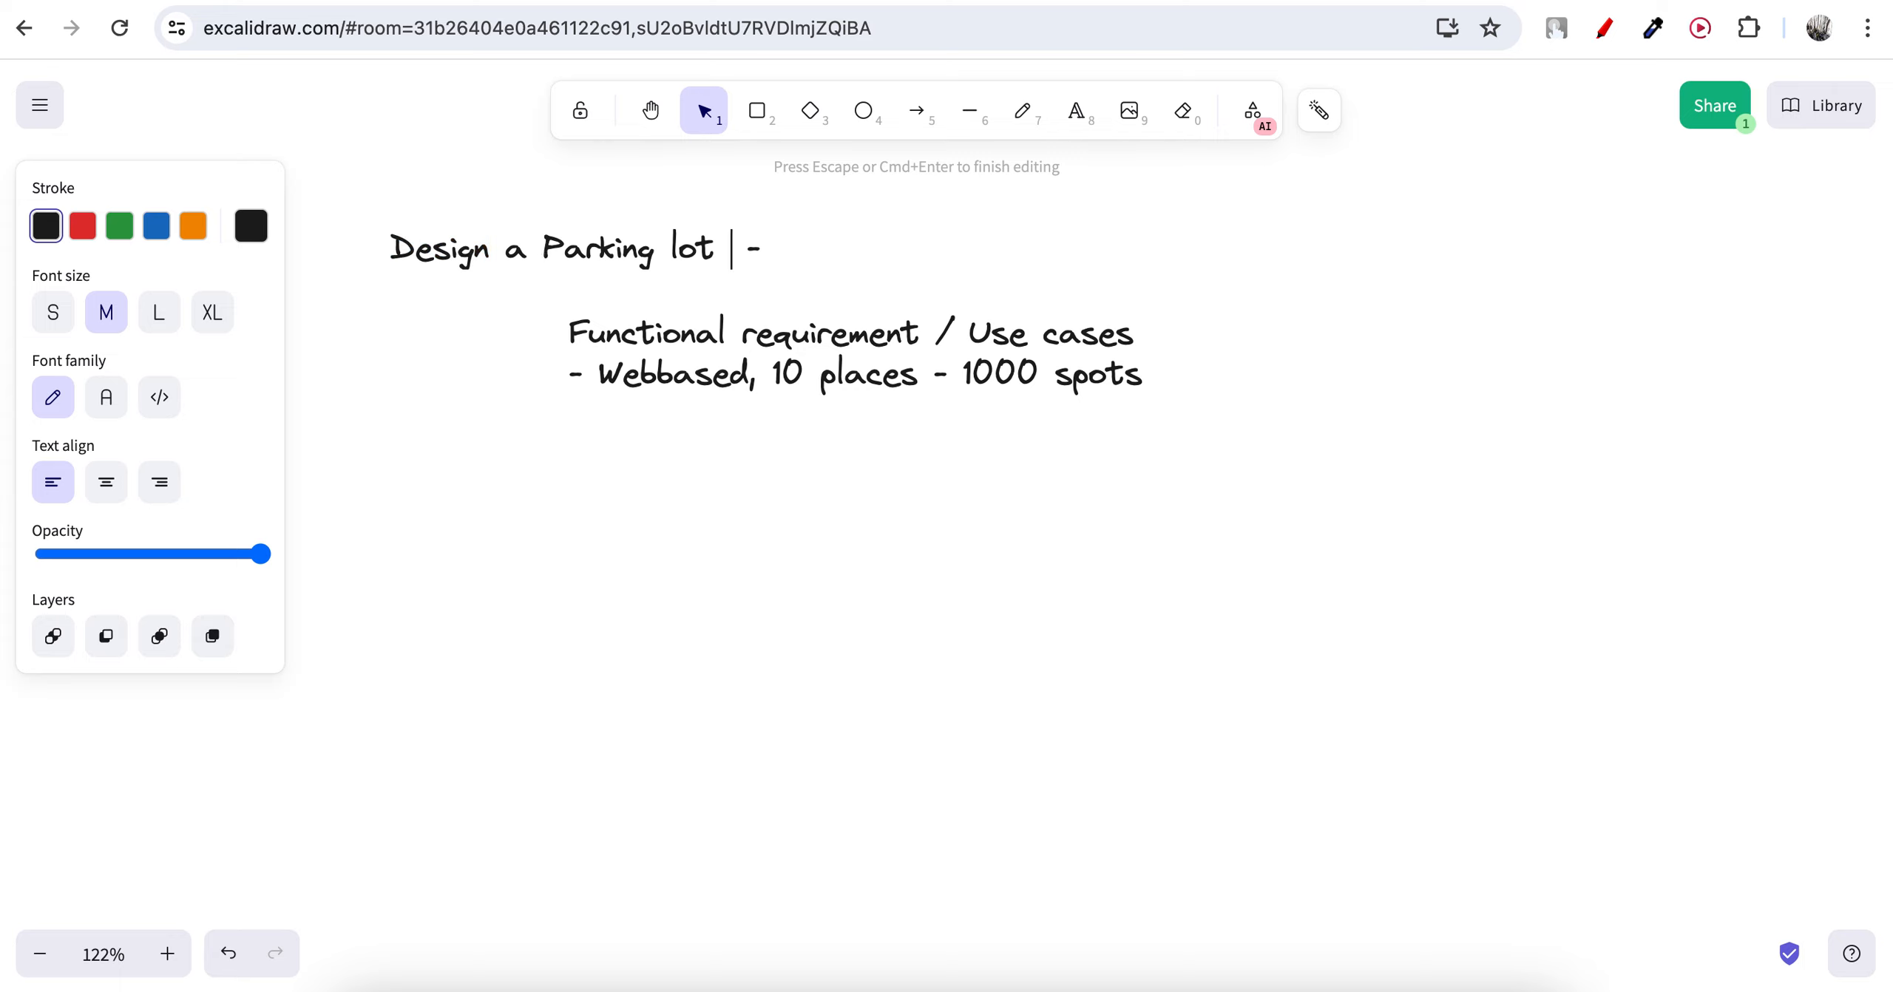
{"action": "key", "text": "BackSpace"}
Add the bullet "- Users can book / cancel" below the Webbased bullet in the functional requirements.
{"action": "left_click", "coordinate": [765, 377]}
{"action": "double_click", "coordinate": [765, 377]}
{"action": "left_click", "coordinate": [836, 376]}
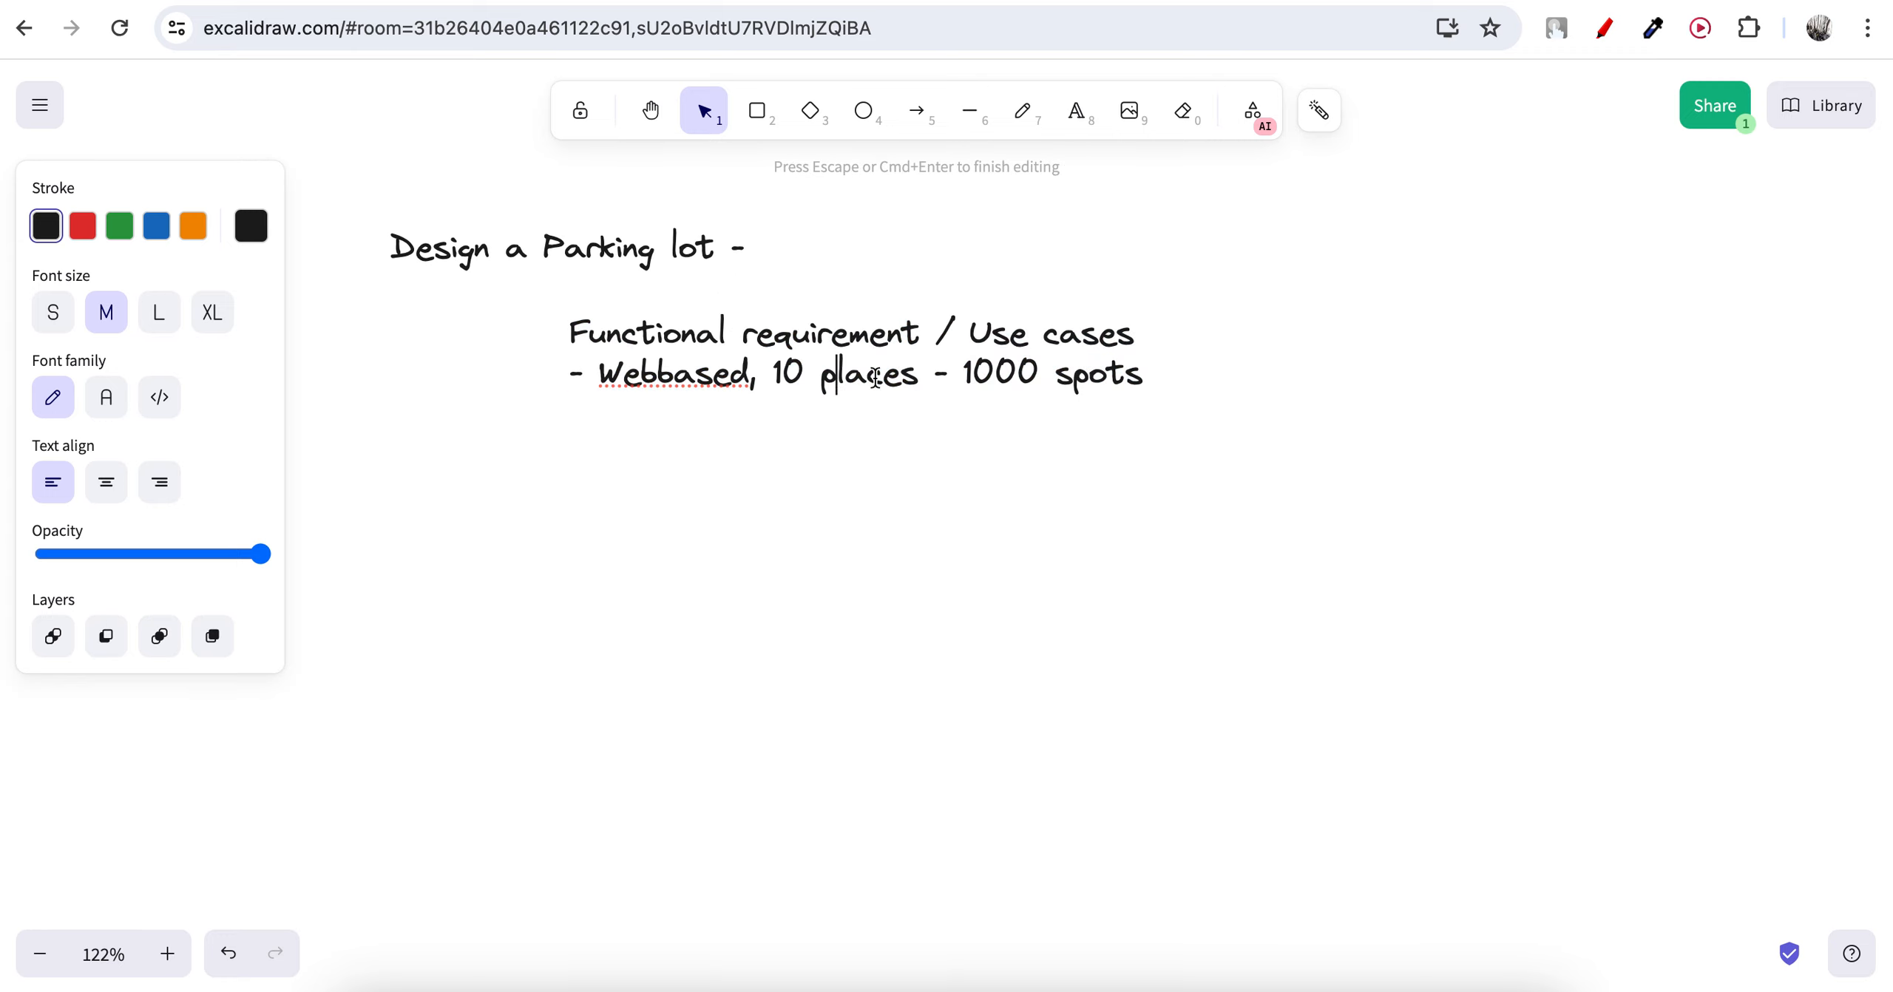
{"action": "left_click", "coordinate": [1139, 378]}
{"action": "key", "text": "Return"}
{"action": "type", "text": "- Users ca"}
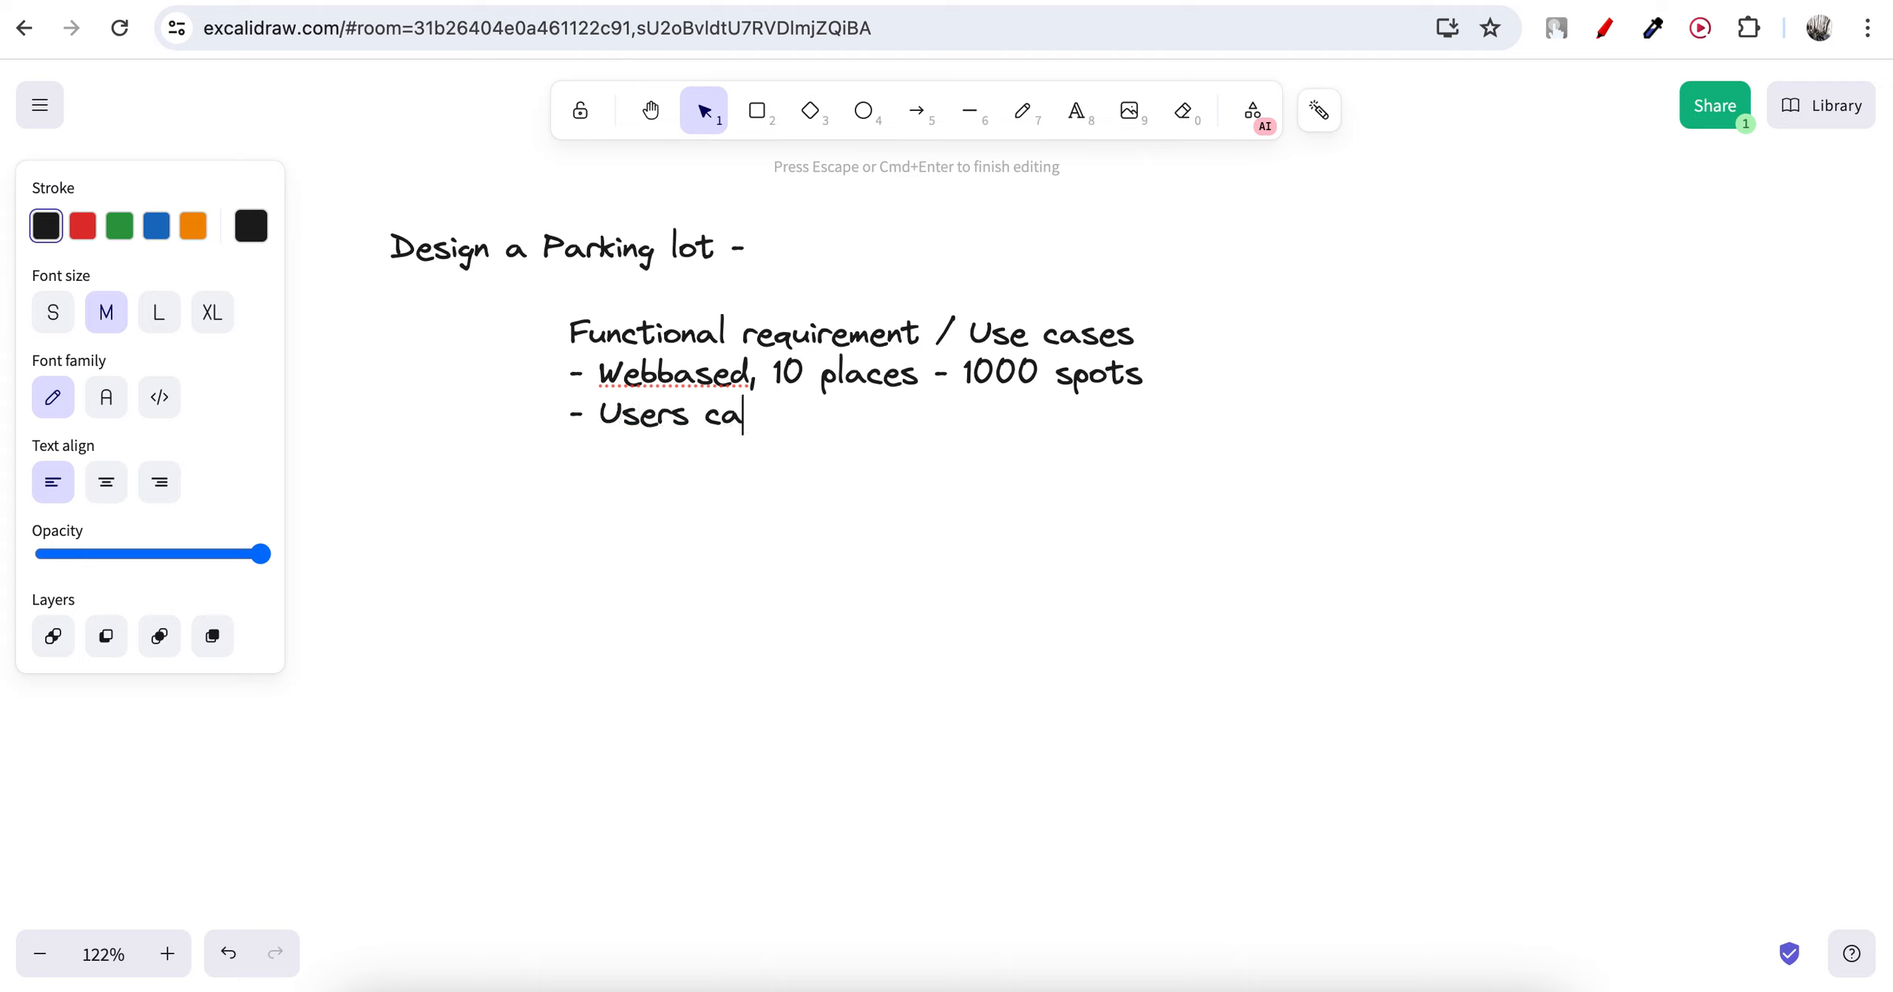
{"action": "type", "text": "n book / "}
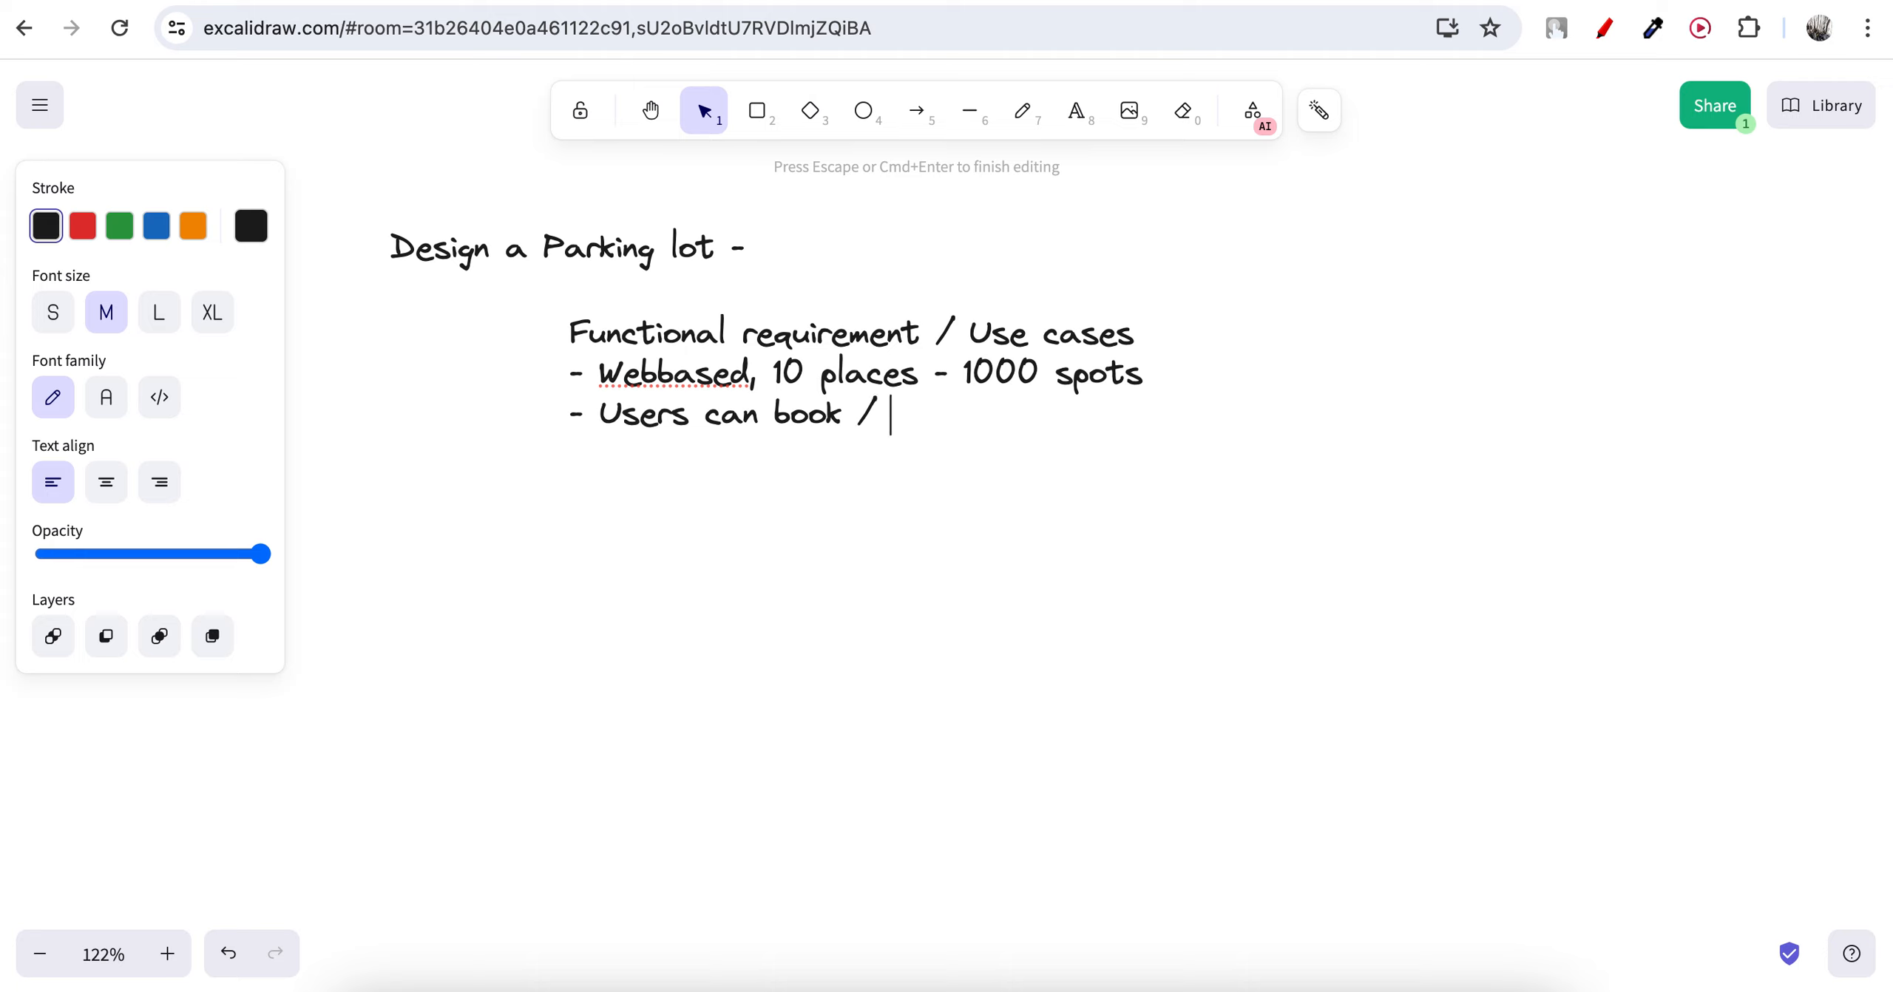
{"action": "type", "text": "cancel"}
Add the bullet "- Flat rates 10$" below the booking bullet.
{"action": "key", "text": "Return"}
{"action": "type", "text": "- Flat rates"}
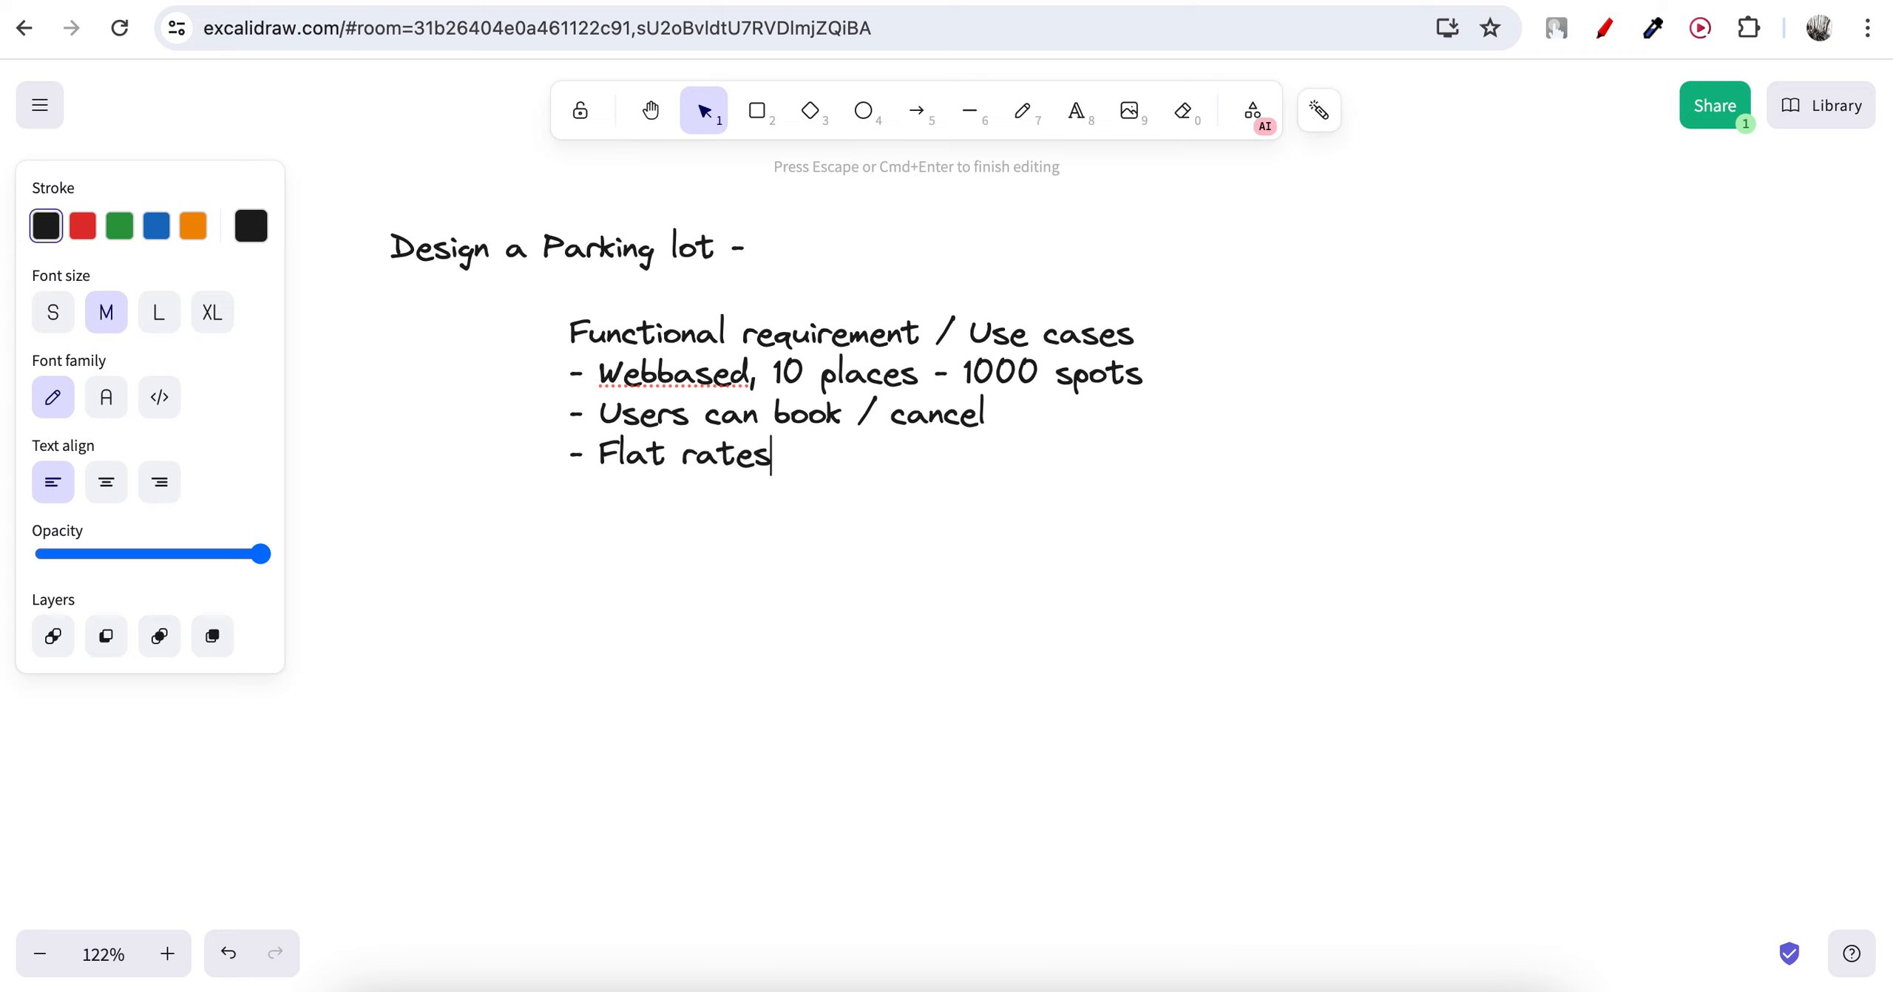
{"action": "key", "text": "Return"}
{"action": "type", "text": "10$"}
Add the bullet "- 3 types Small,Mid, Big" below the flat rates bullet.
{"action": "key", "text": "Return"}
{"action": "type", "text": "- Small,"}
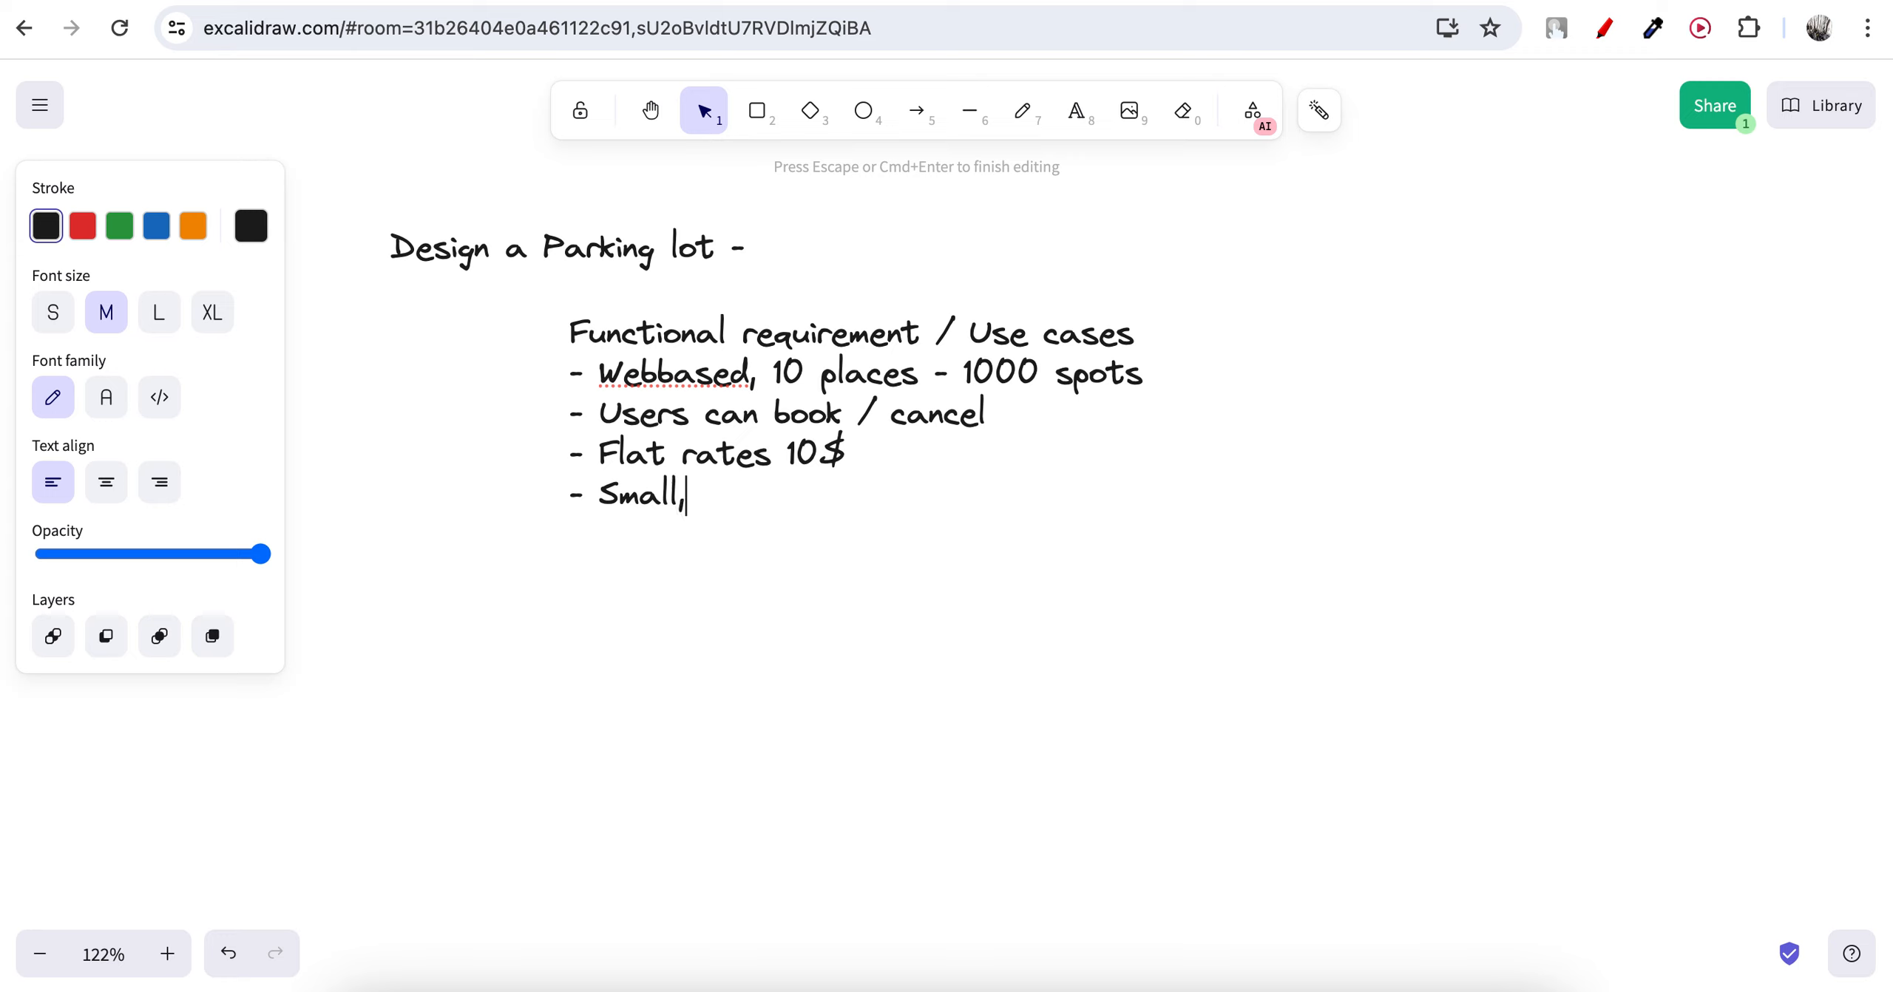
{"action": "type", "text": "Mid, Big"}
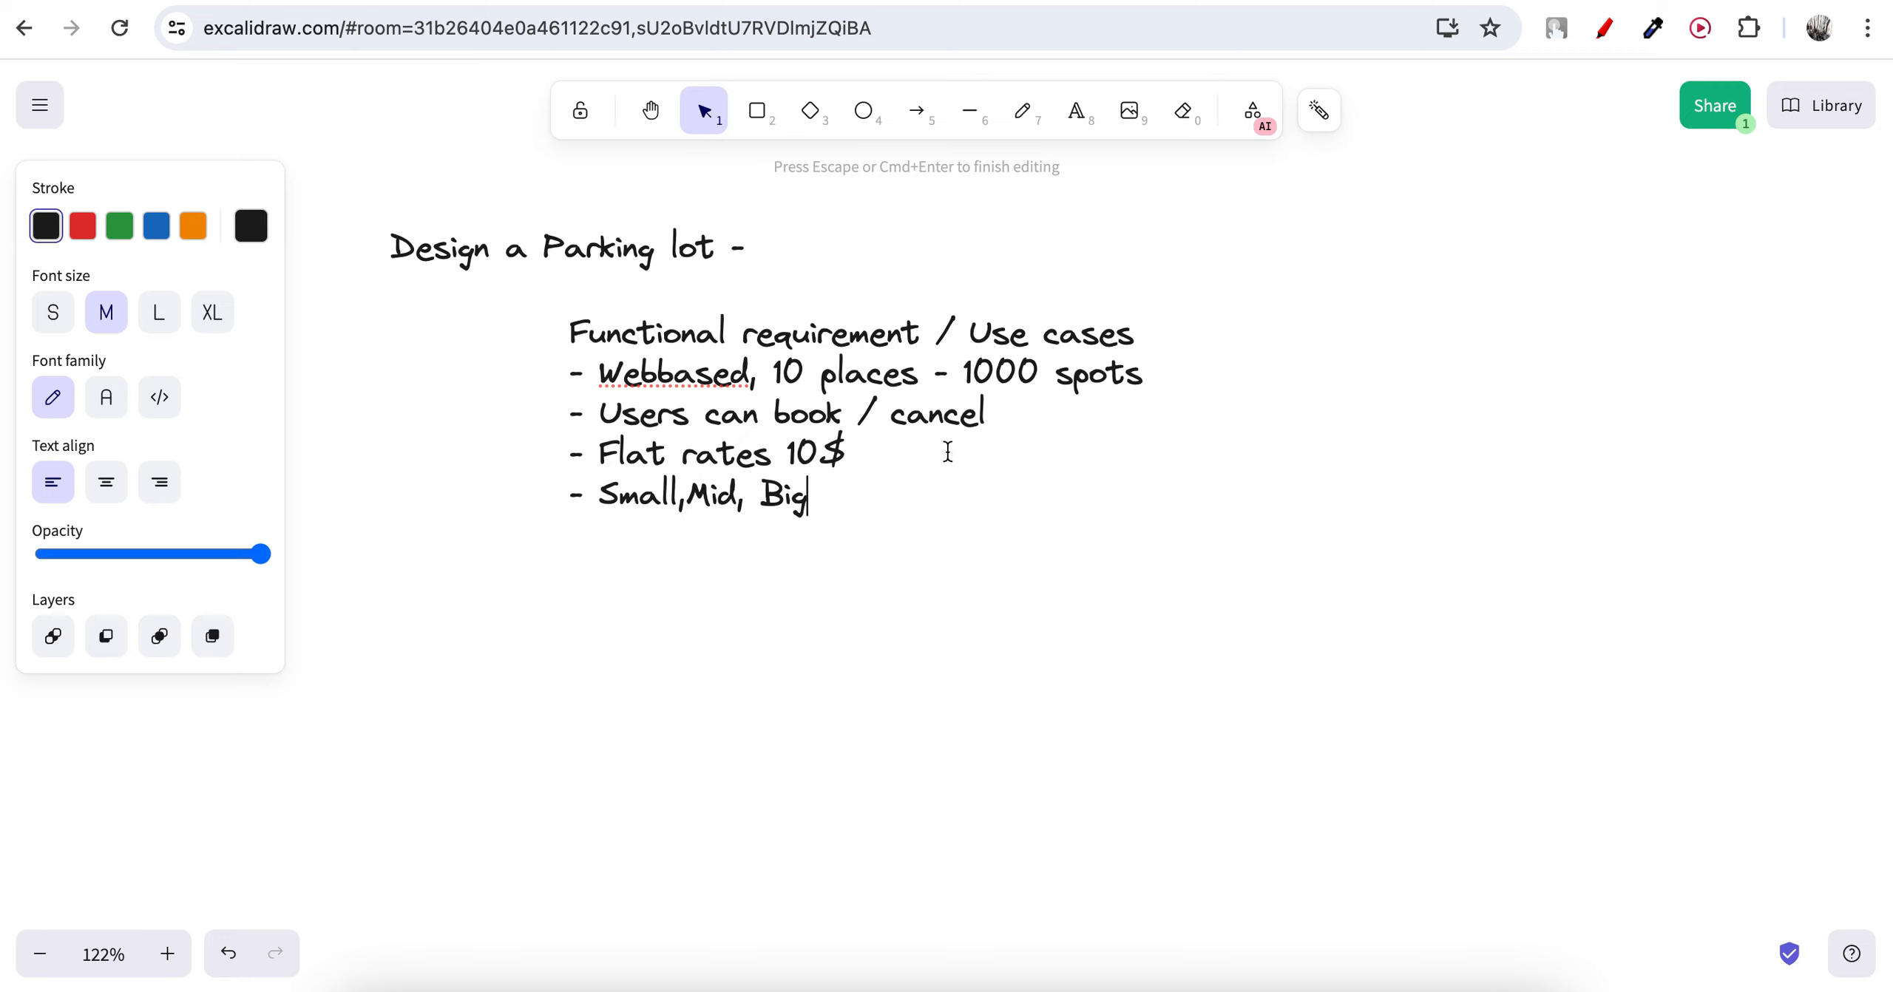
{"action": "left_click", "coordinate": [625, 489]}
{"action": "key", "text": "Left"}
{"action": "type", "text": "3"}
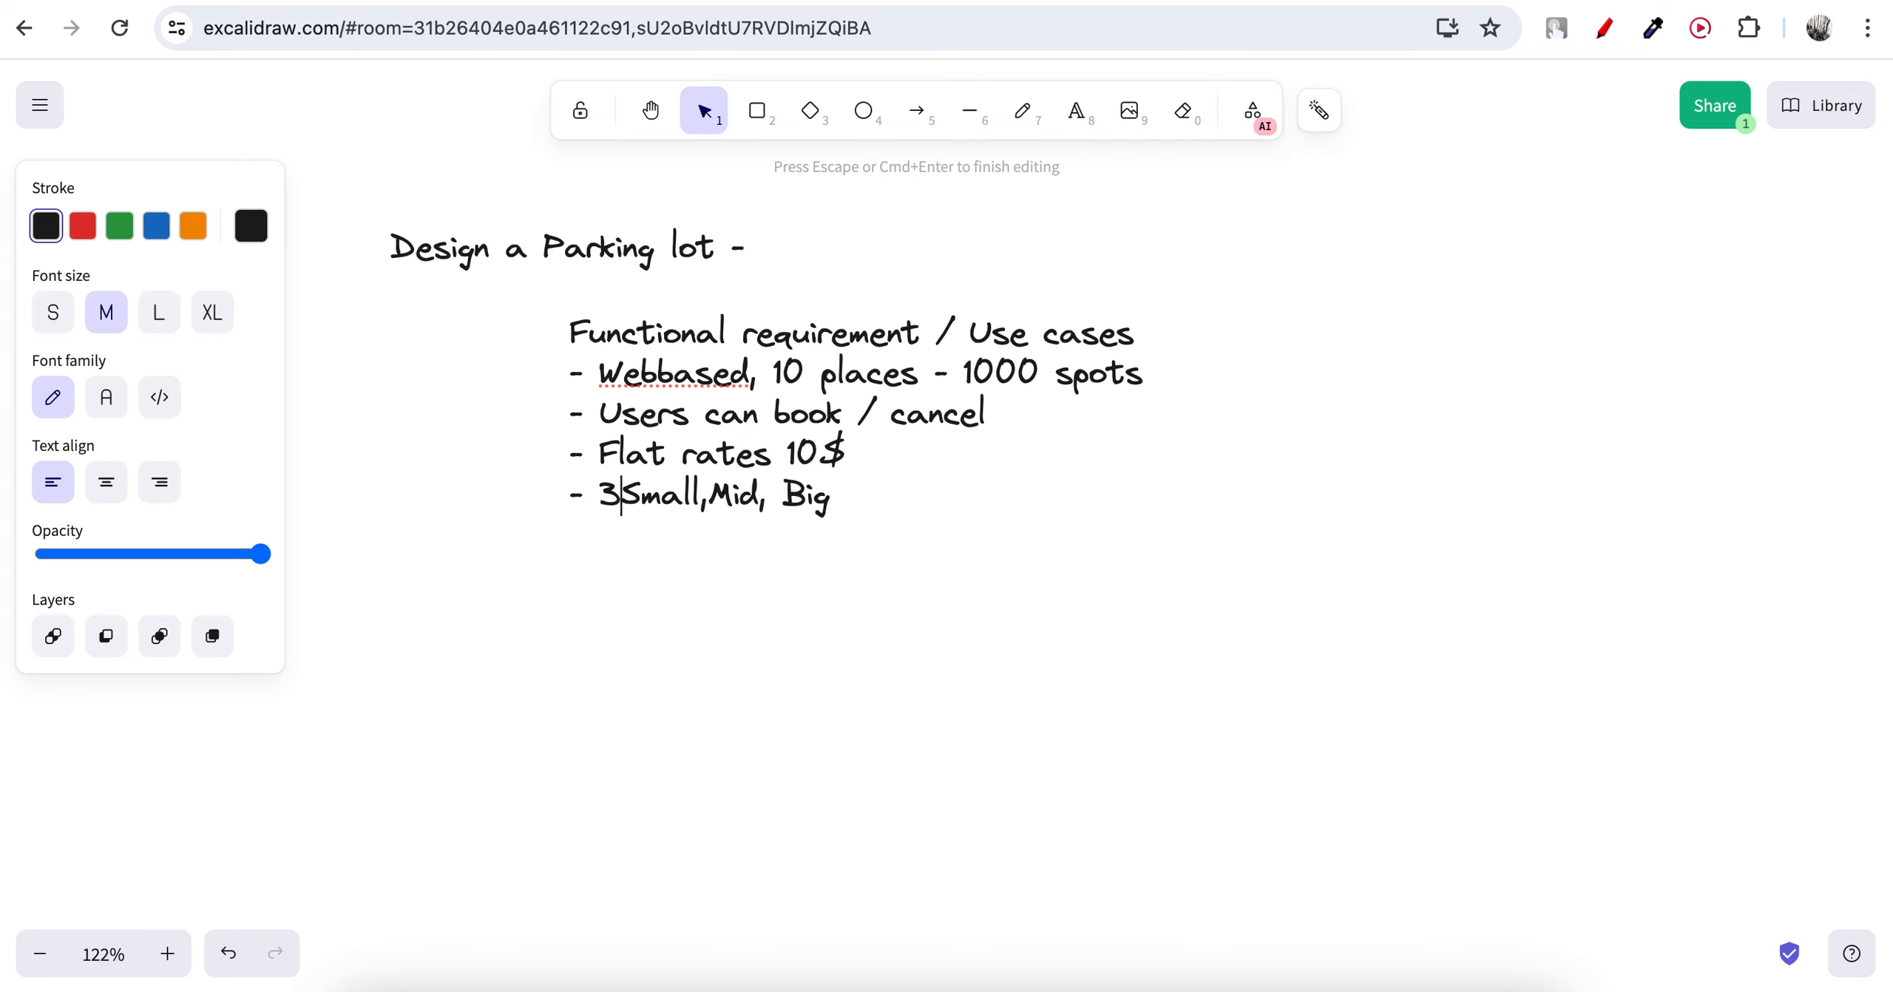
{"action": "type", "text": " types"}
{"action": "key", "text": "BackSpace"}
{"action": "key", "text": "BackSpace"}
{"action": "key", "text": "BackSpace"}
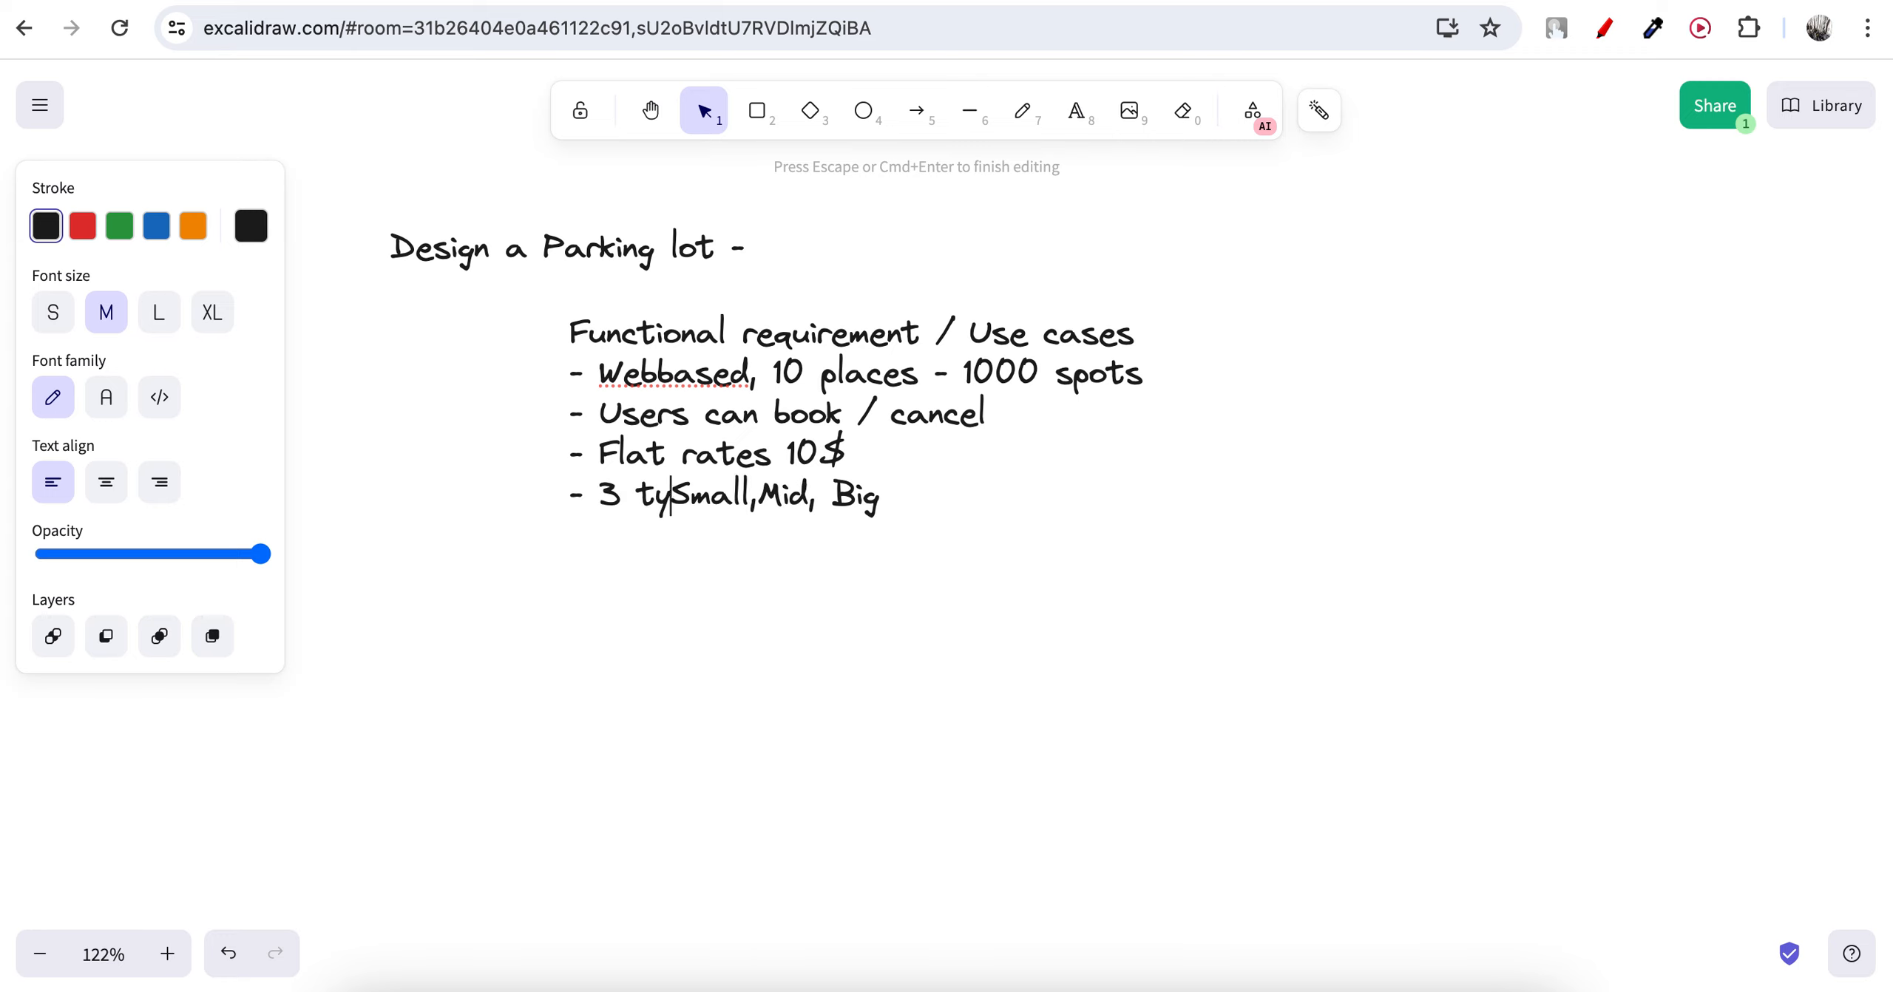
{"action": "type", "text": "pes"}
{"action": "key", "text": "End"}
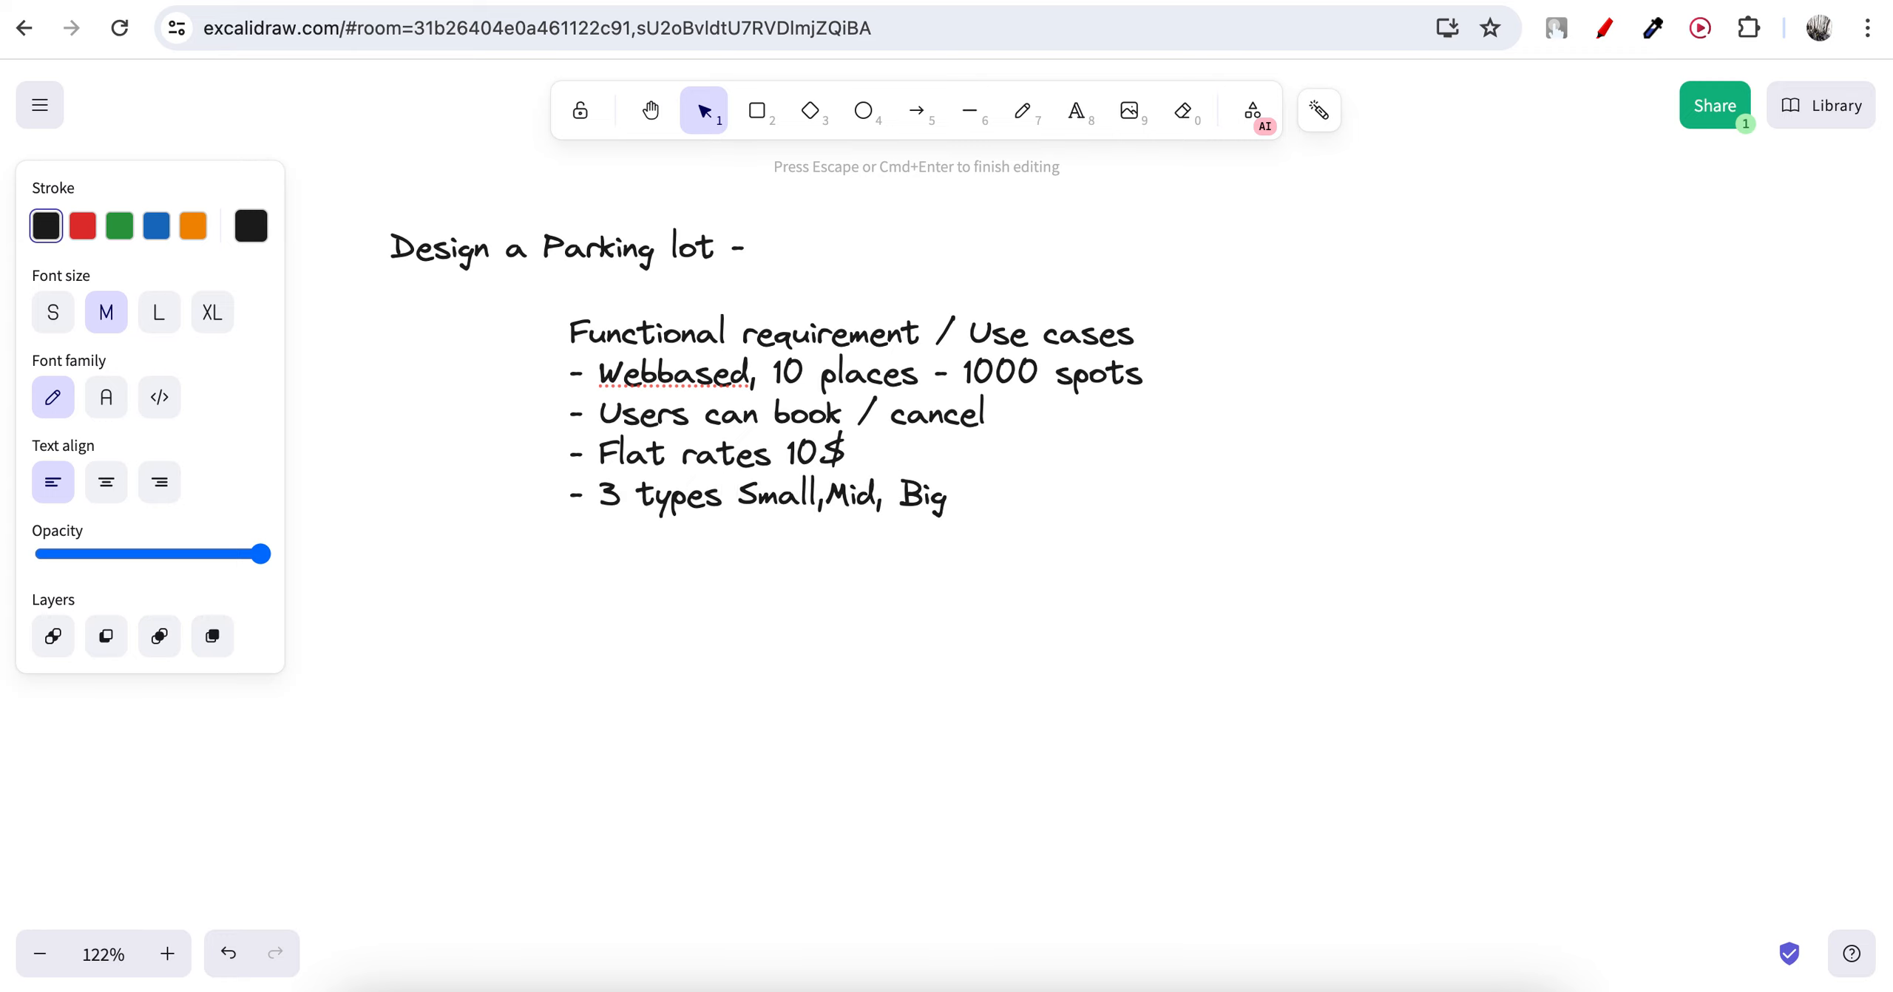
Add the bullet "- Payment integration" at the end of the functional requirements.
{"action": "key", "text": "Return"}
{"action": "type", "text": "- Patment"}
{"action": "key", "text": "BackSpace"}
{"action": "key", "text": "BackSpace"}
{"action": "type", "text": "nt"}
{"action": "key", "text": "BackSpace"}
{"action": "key", "text": "BackSpace"}
{"action": "key", "text": "BackSpace"}
{"action": "key", "text": "BackSpace"}
{"action": "key", "text": "BackSpace"}
{"action": "key", "text": "BackSpace"}
{"action": "type", "text": "yment "}
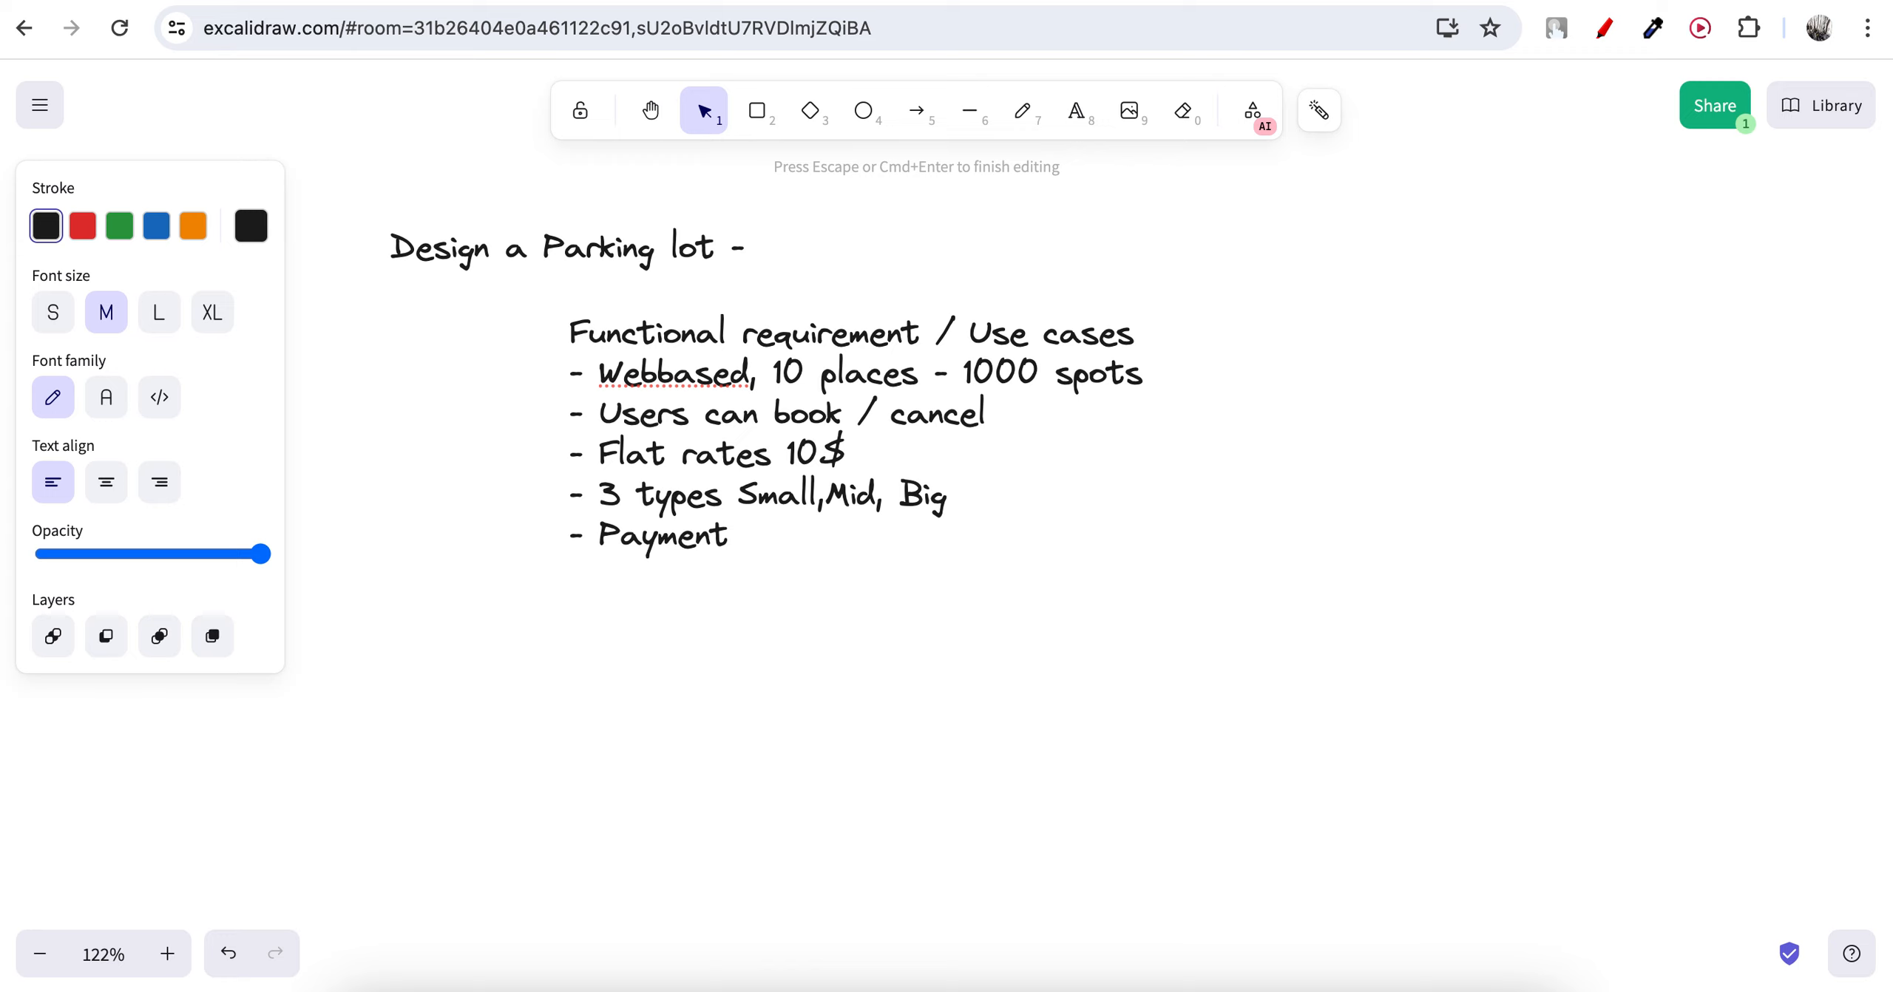
{"action": "type", "text": "integration "}
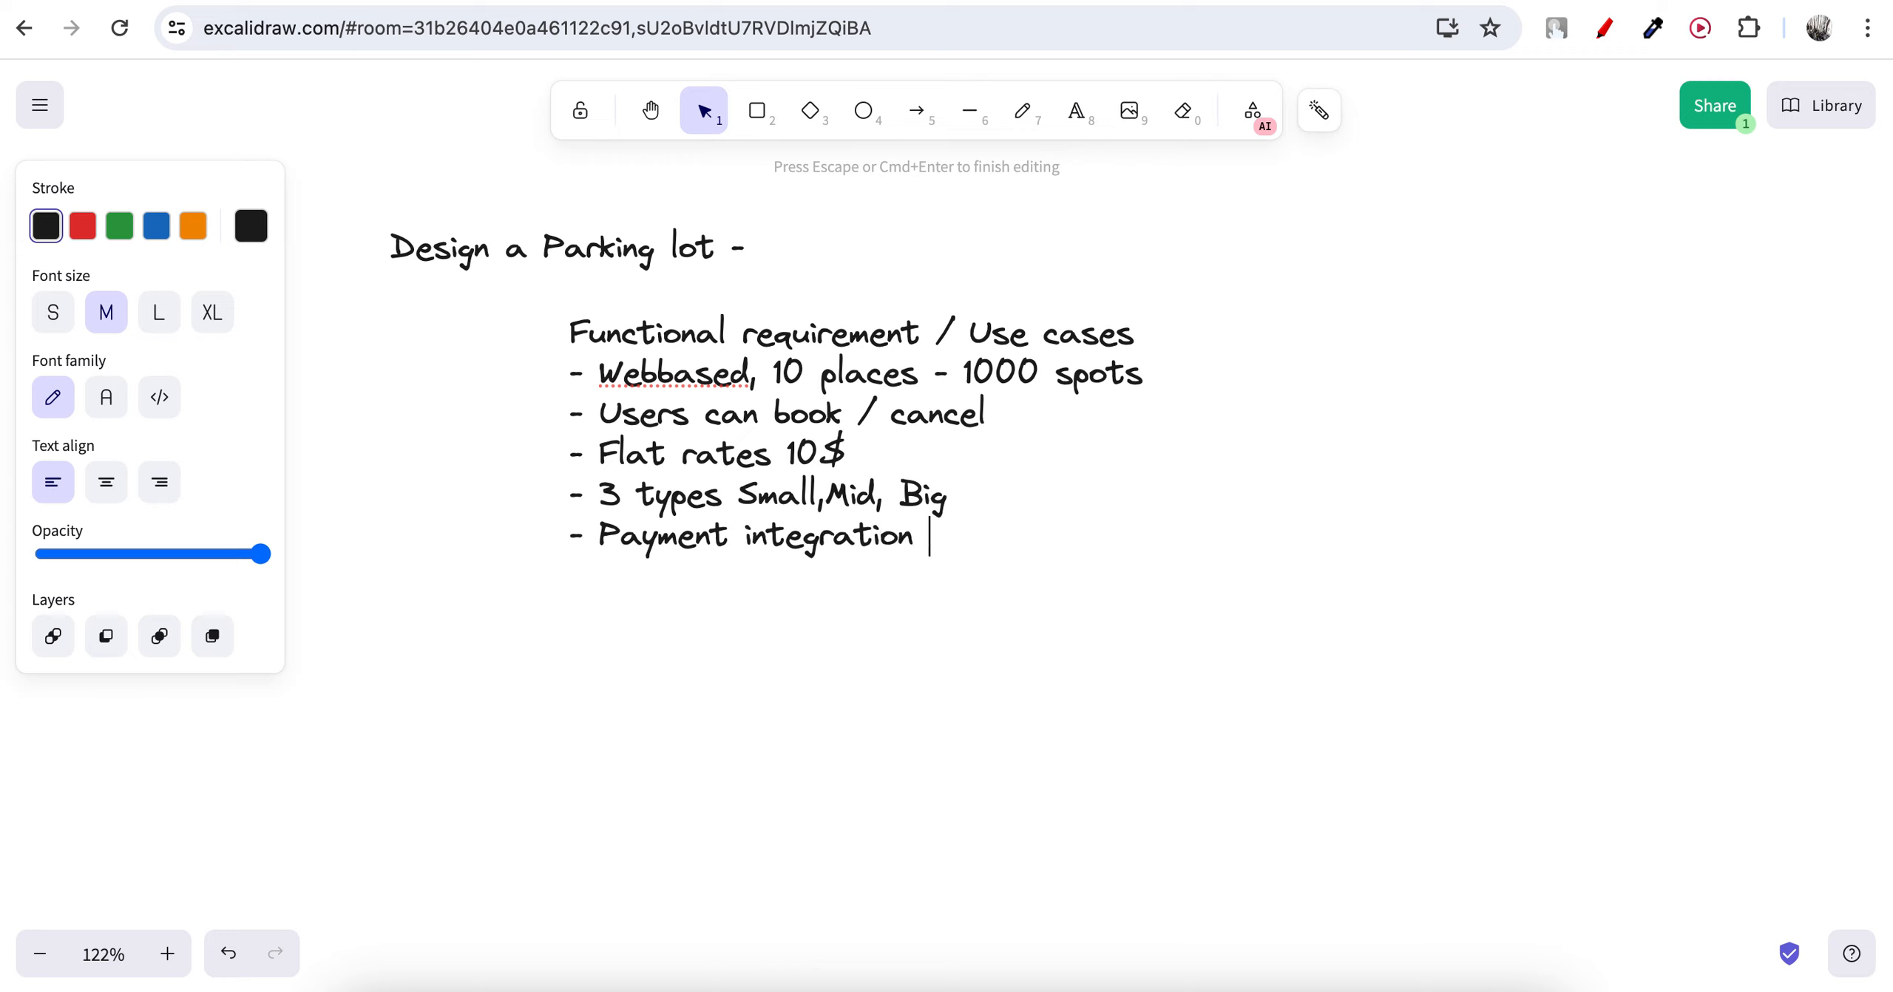
Append "( os )" to the payment integration bullet.
{"action": "type", "text": "( lws"}
{"action": "key", "text": "BackSpace"}
{"action": "key", "text": "BackSpace"}
{"action": "type", "text": "e"}
{"action": "key", "text": "BackSpace"}
{"action": "key", "text": "BackSpace"}
{"action": "type", "text": "oo"}
{"action": "key", "text": "BackSpace"}
{"action": "type", "text": "s)"}
{"action": "key", "text": "Left"}
{"action": "left_click", "coordinate": [962, 535]}
{"action": "left_click", "coordinate": [798, 452]}
{"action": "left_click", "coordinate": [987, 494]}
{"action": "left_click", "coordinate": [588, 375]}
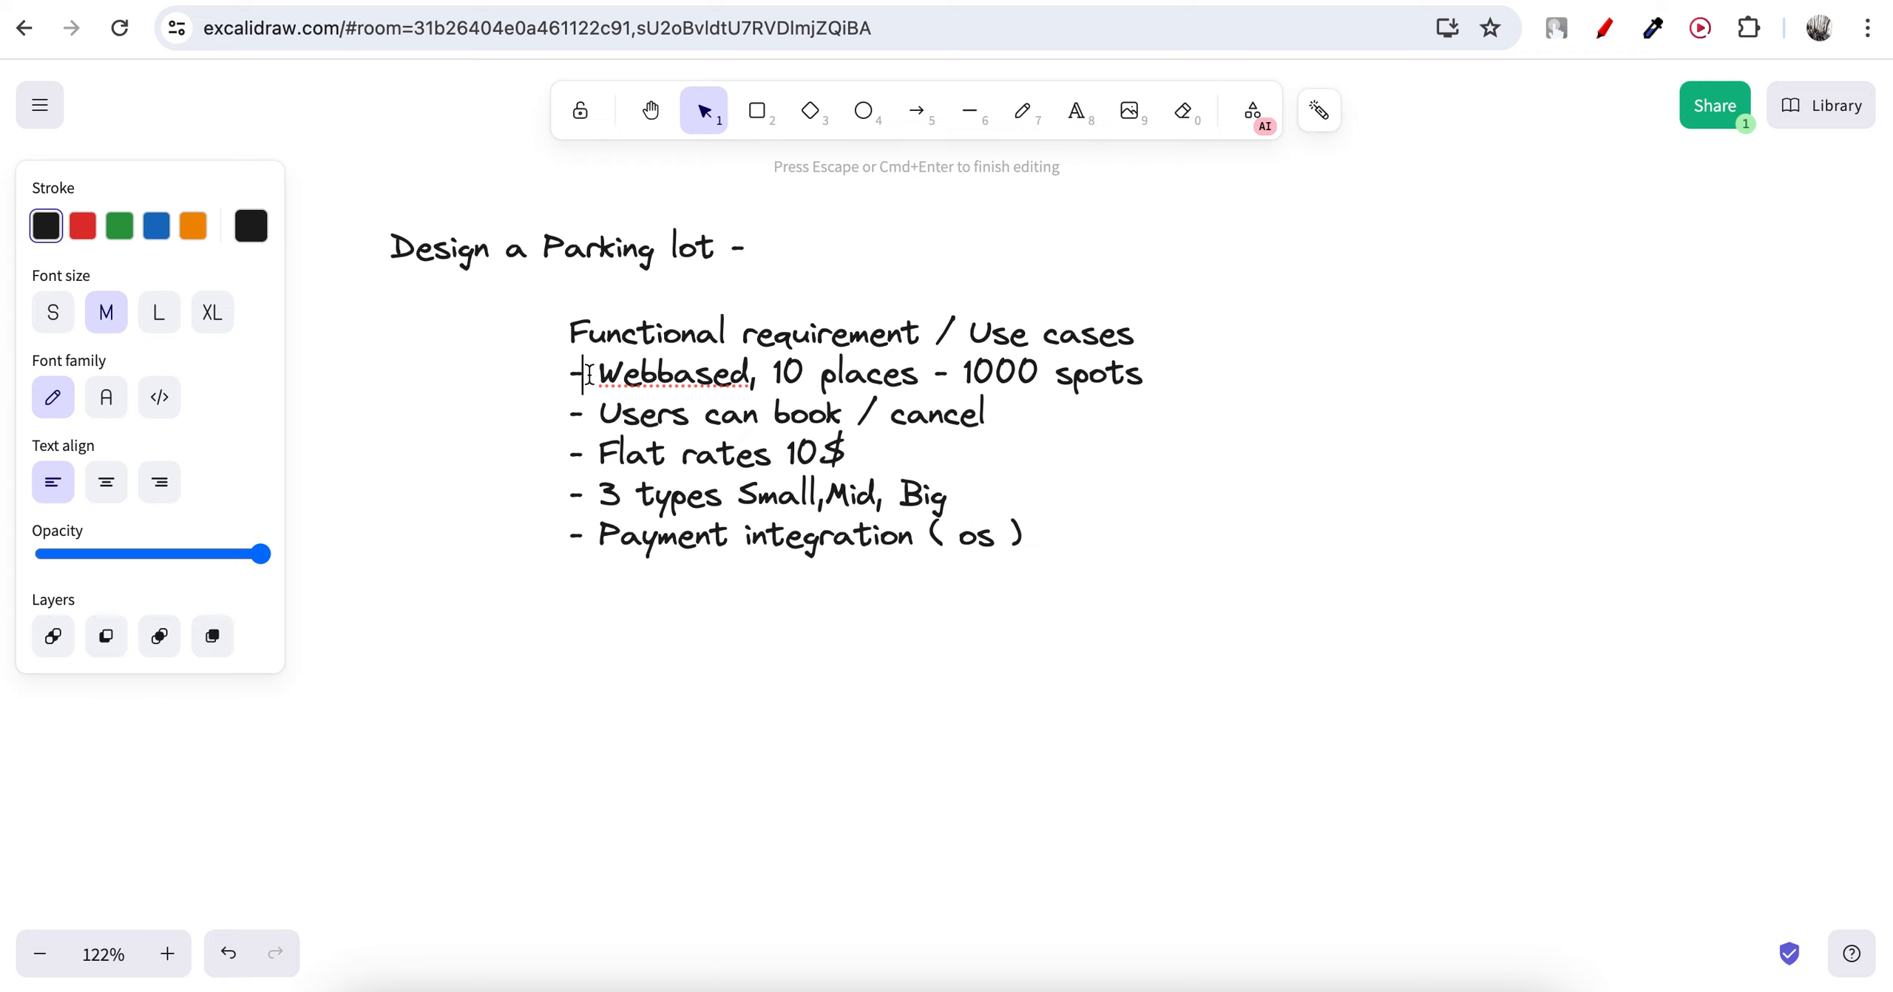
Add the heading "non functional requirements" on a new line under the payment integration bullet.
{"action": "left_click", "coordinate": [1034, 534]}
{"action": "type", "text": "non"}
{"action": "type", "text": " functionakl"}
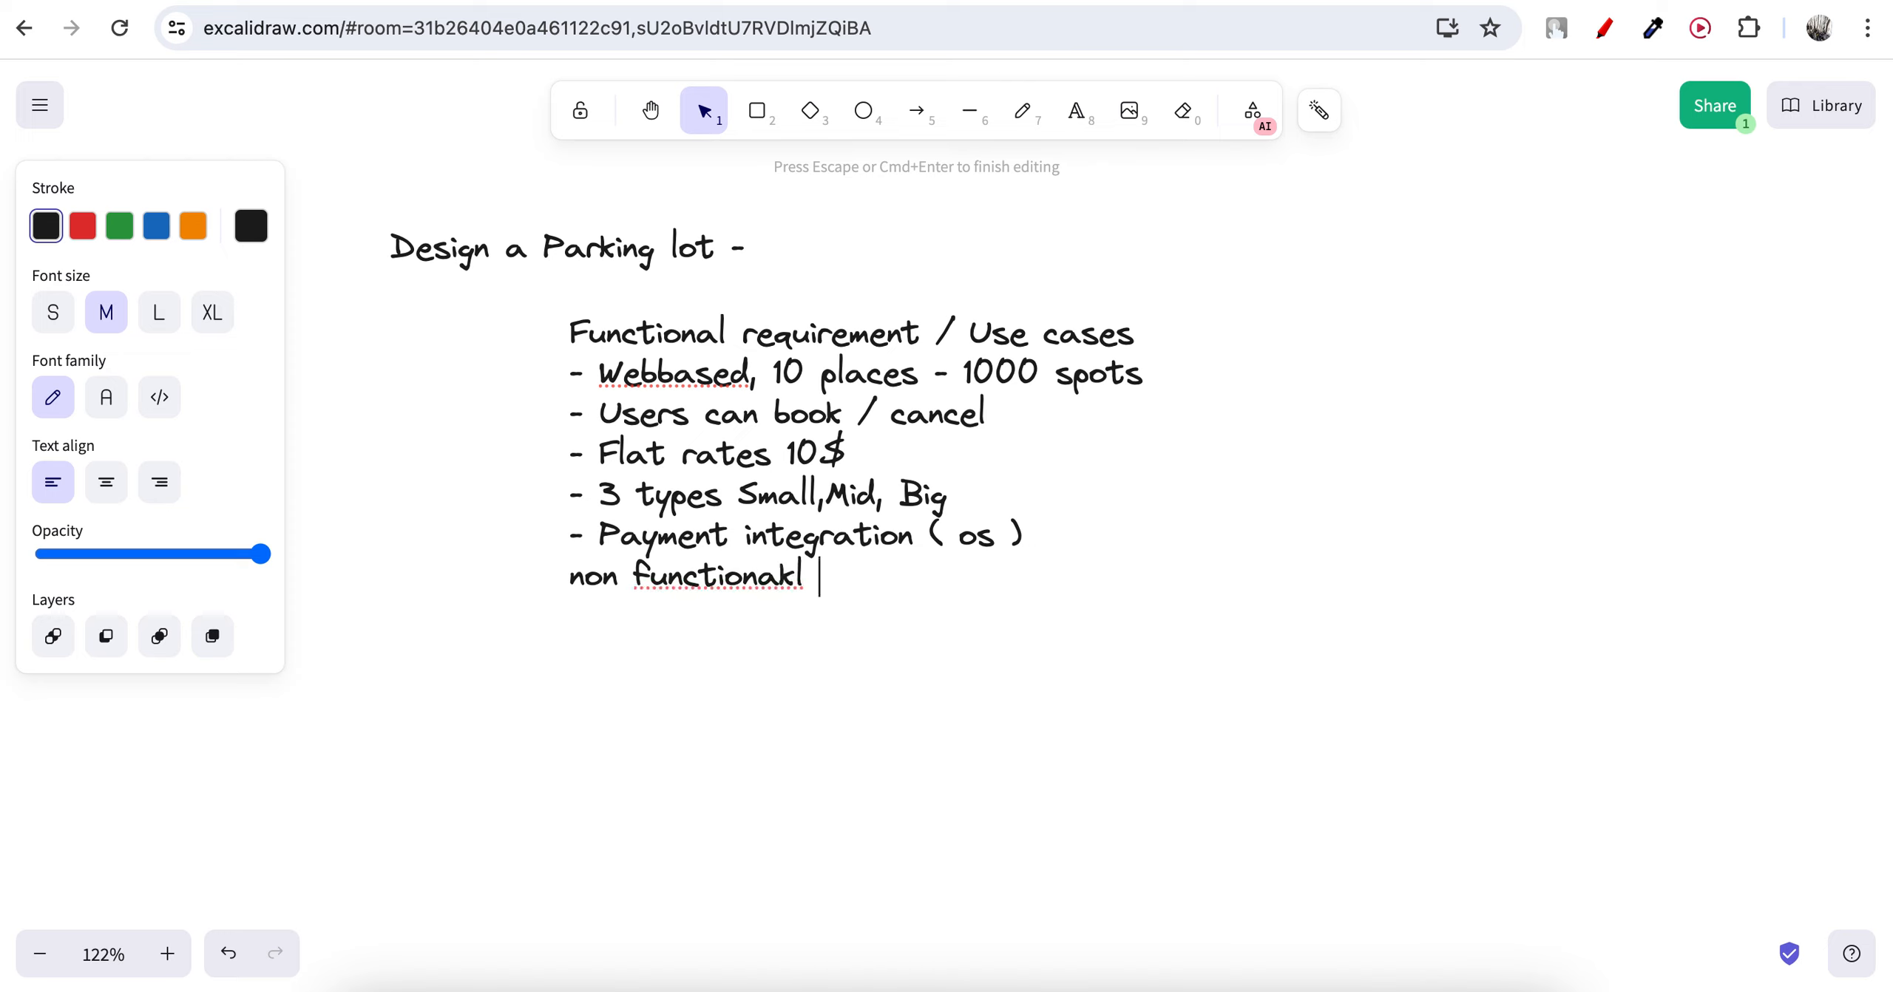
{"action": "key", "text": "BackSpace"}
{"action": "key", "text": "BackSpace"}
{"action": "key", "text": "BackSpace"}
{"action": "type", "text": "l requiremtn"}
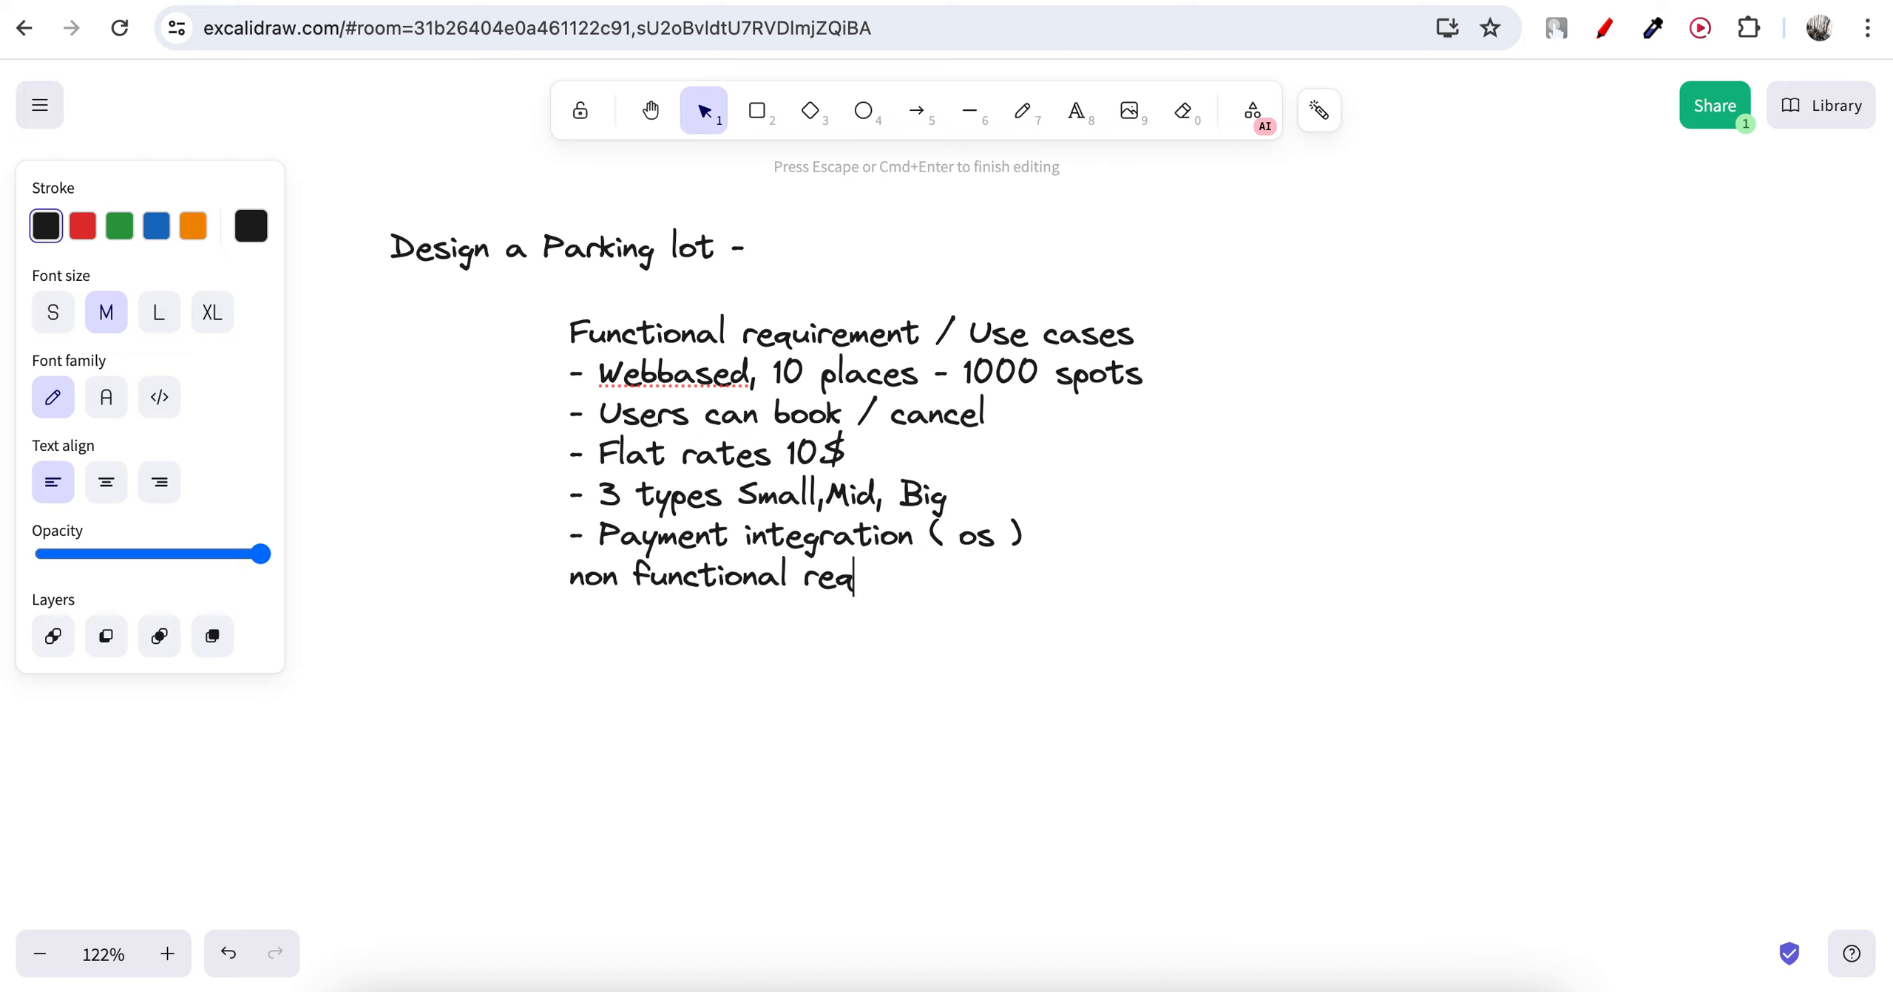
{"action": "key", "text": "BackSpace"}
{"action": "key", "text": "BackSpace"}
{"action": "key", "text": "BackSpace"}
{"action": "type", "text": "mentd"}
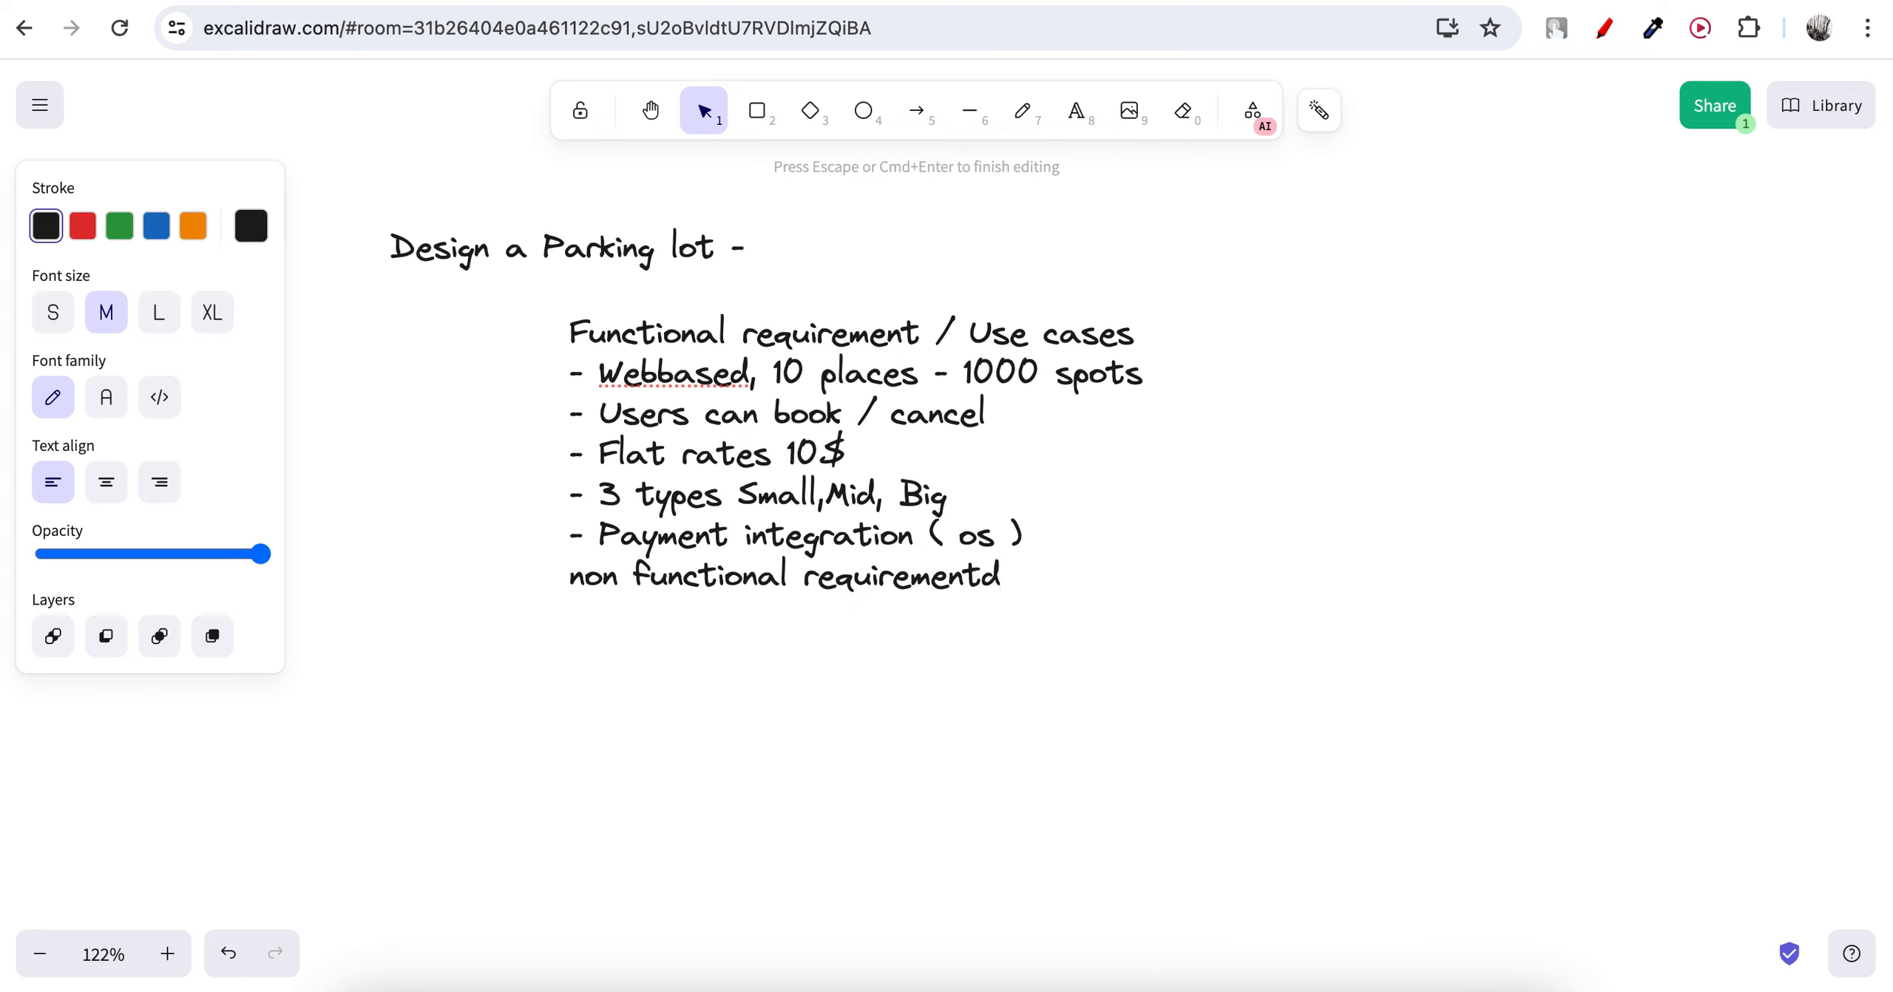
{"action": "key", "text": "BackSpace"}
{"action": "type", "text": "s"}
Insert a blank line above the non functional requirements heading and capitalize its first letter to "Non".
{"action": "left_click", "coordinate": [1083, 532]}
{"action": "key", "text": "Return"}
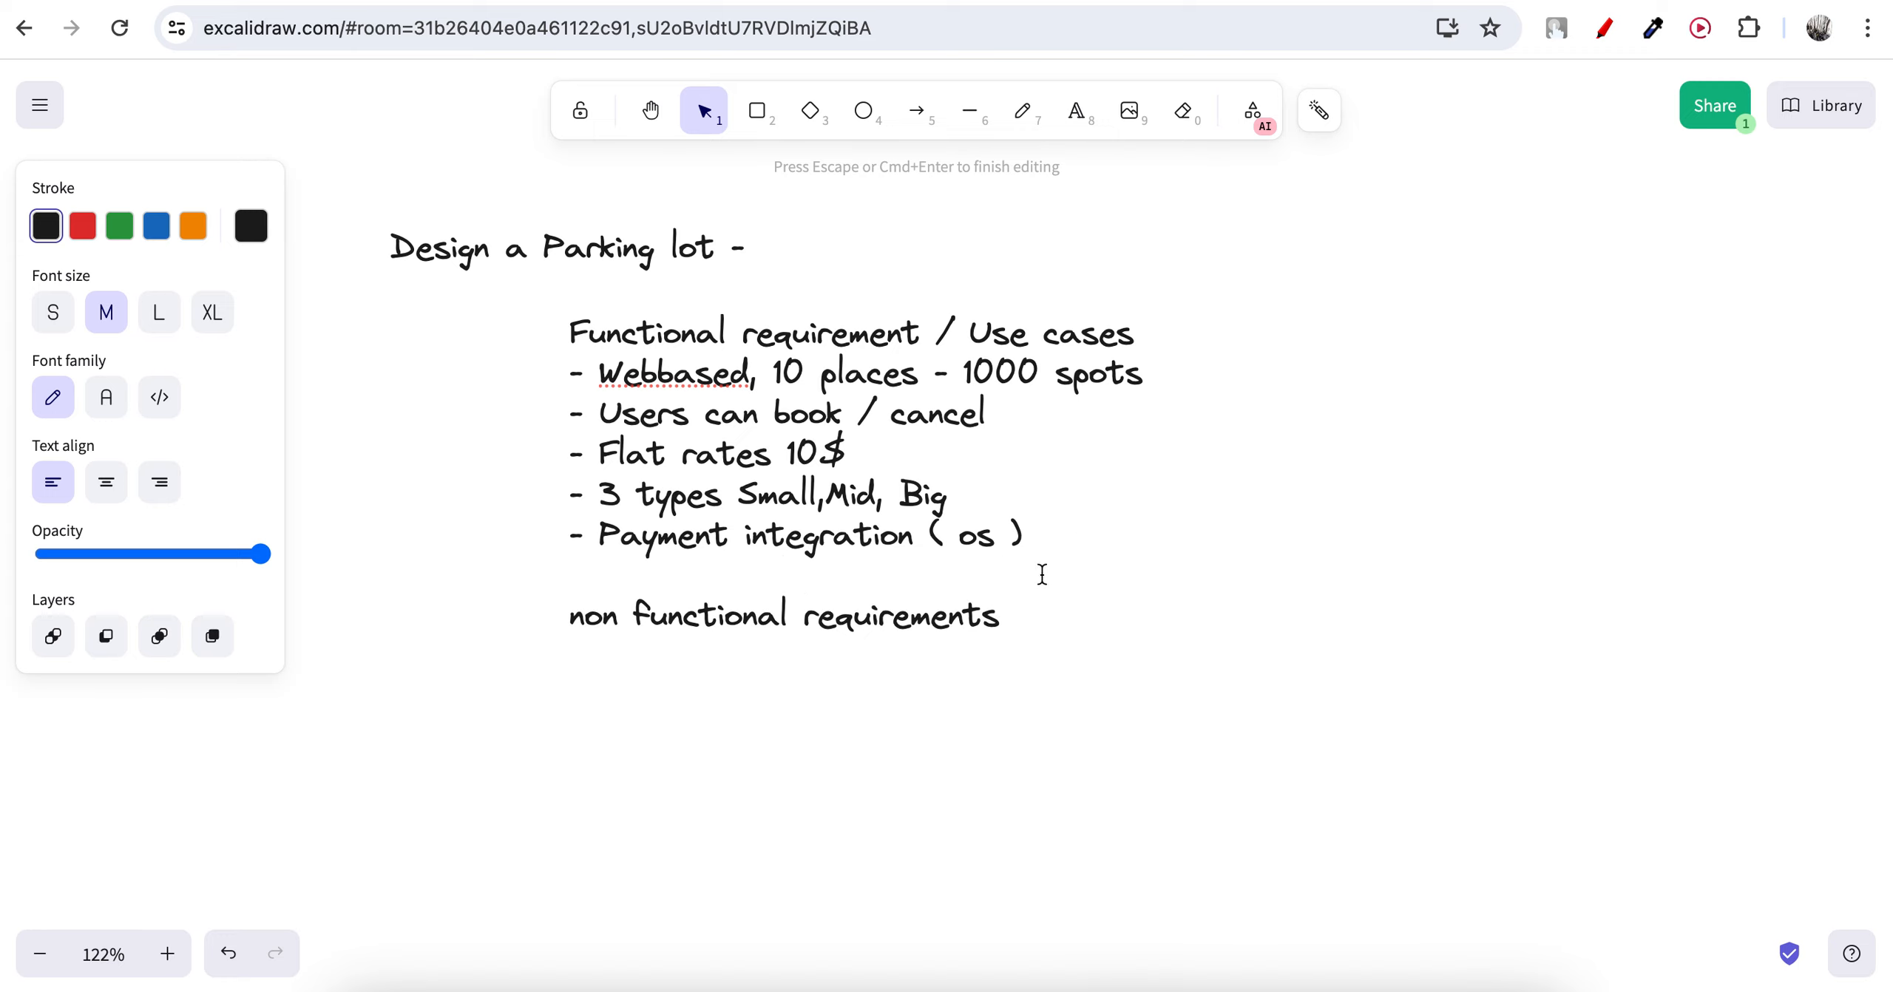
{"action": "left_click", "coordinate": [1021, 614]}
{"action": "left_click", "coordinate": [588, 615]}
{"action": "key", "text": "BackSpace"}
{"action": "type", "text": "N"}
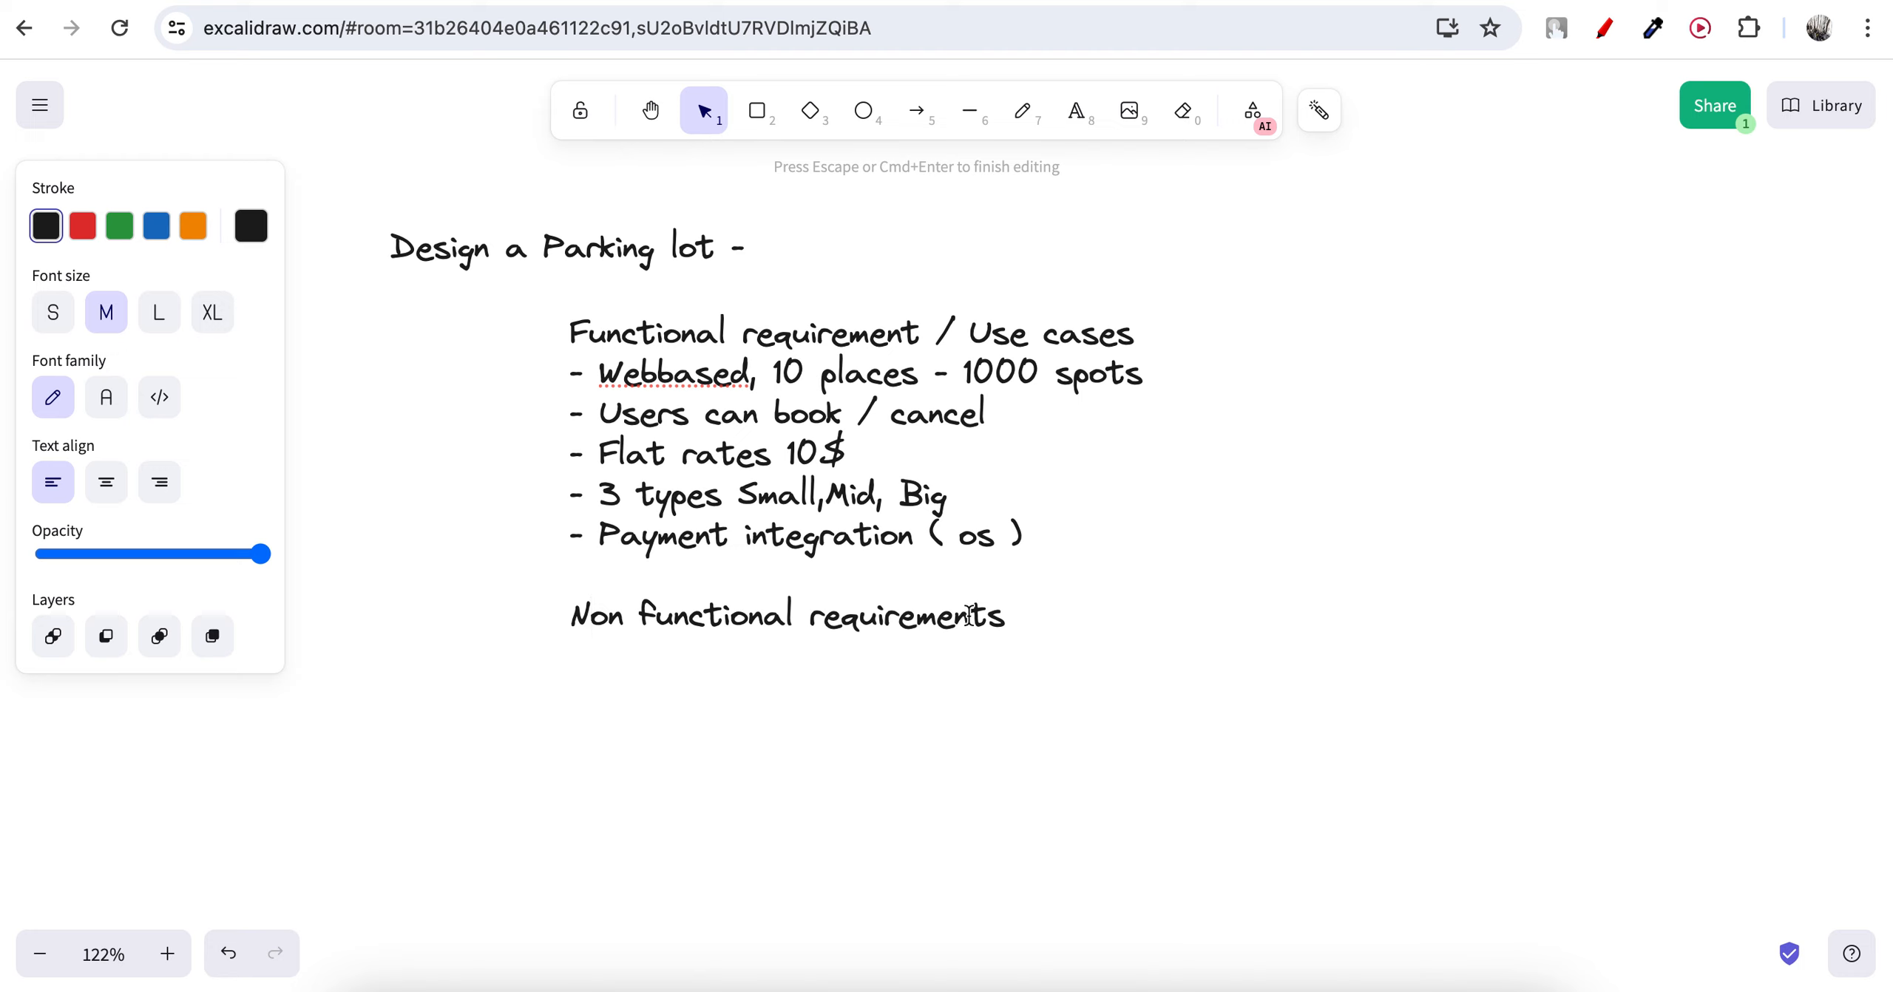
List "Avialibility" and "Latency" on separate lines under the Non functional requirements heading.
{"action": "key", "text": "End"}
{"action": "key", "text": "Return"}
{"action": "type", "text": "Avialibility"}
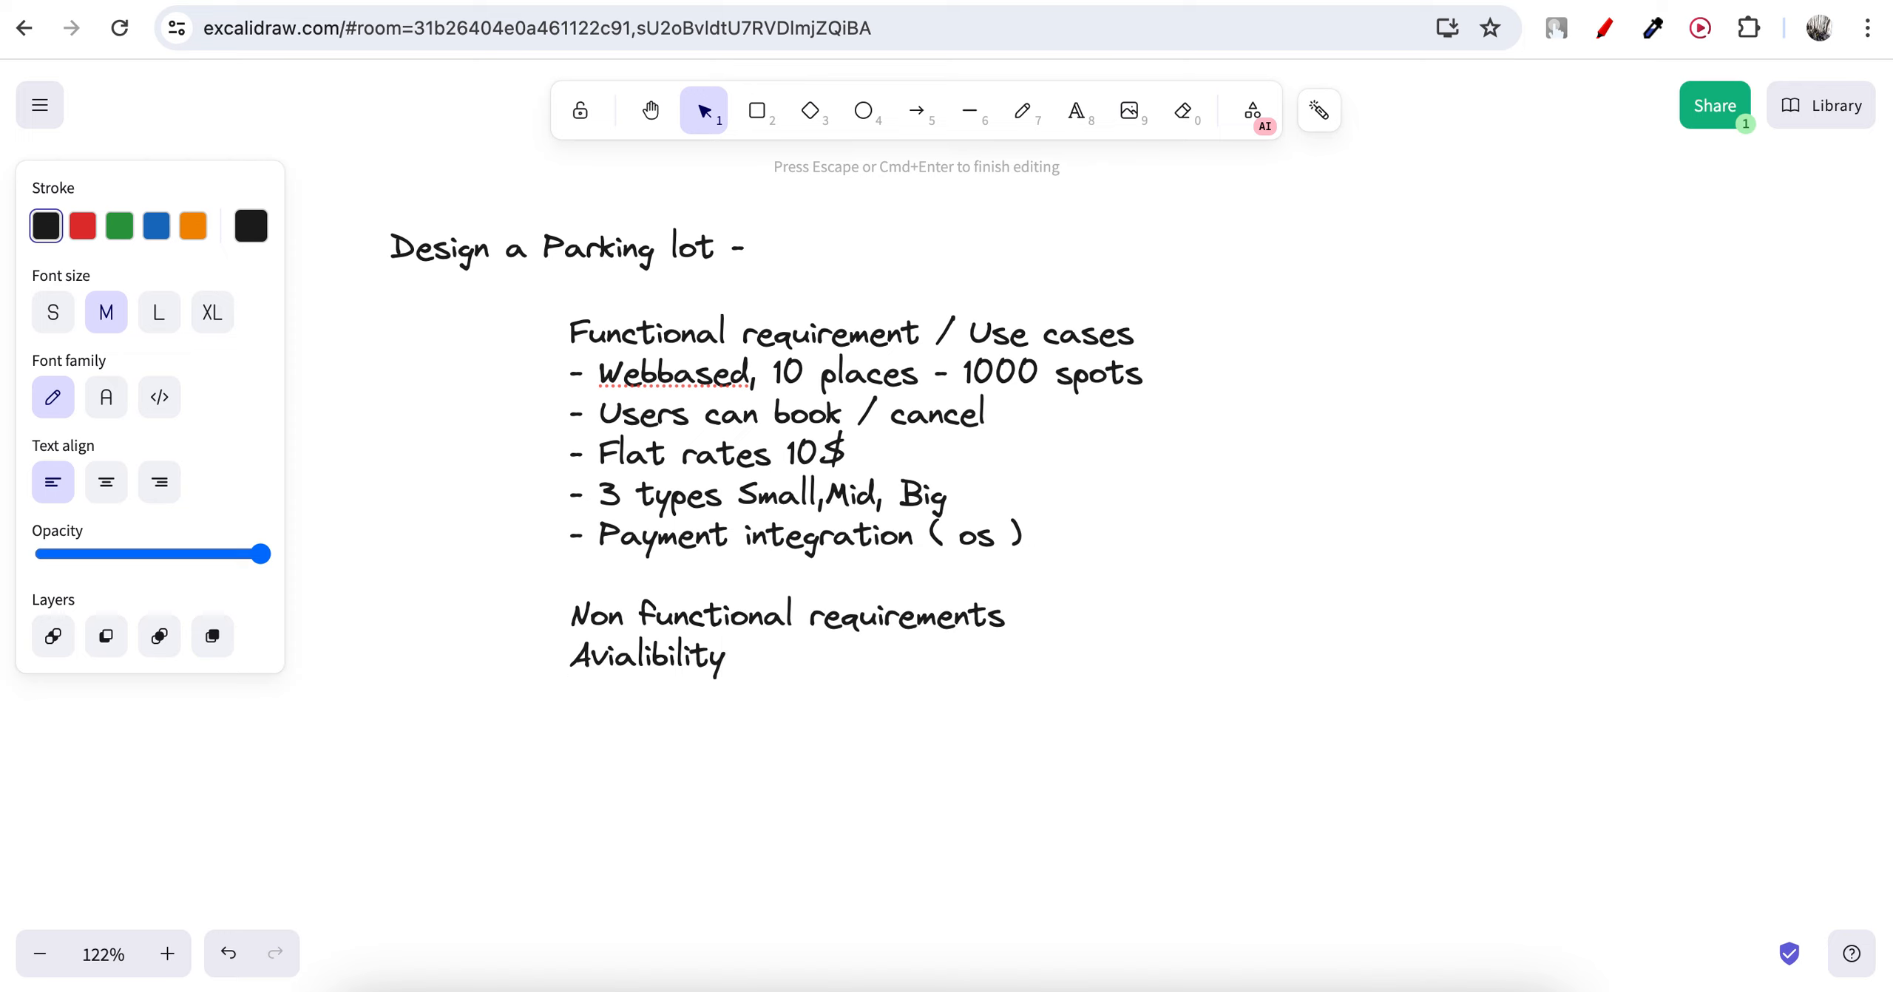
{"action": "key", "text": "Return"}
{"action": "type", "text": "Latency"}
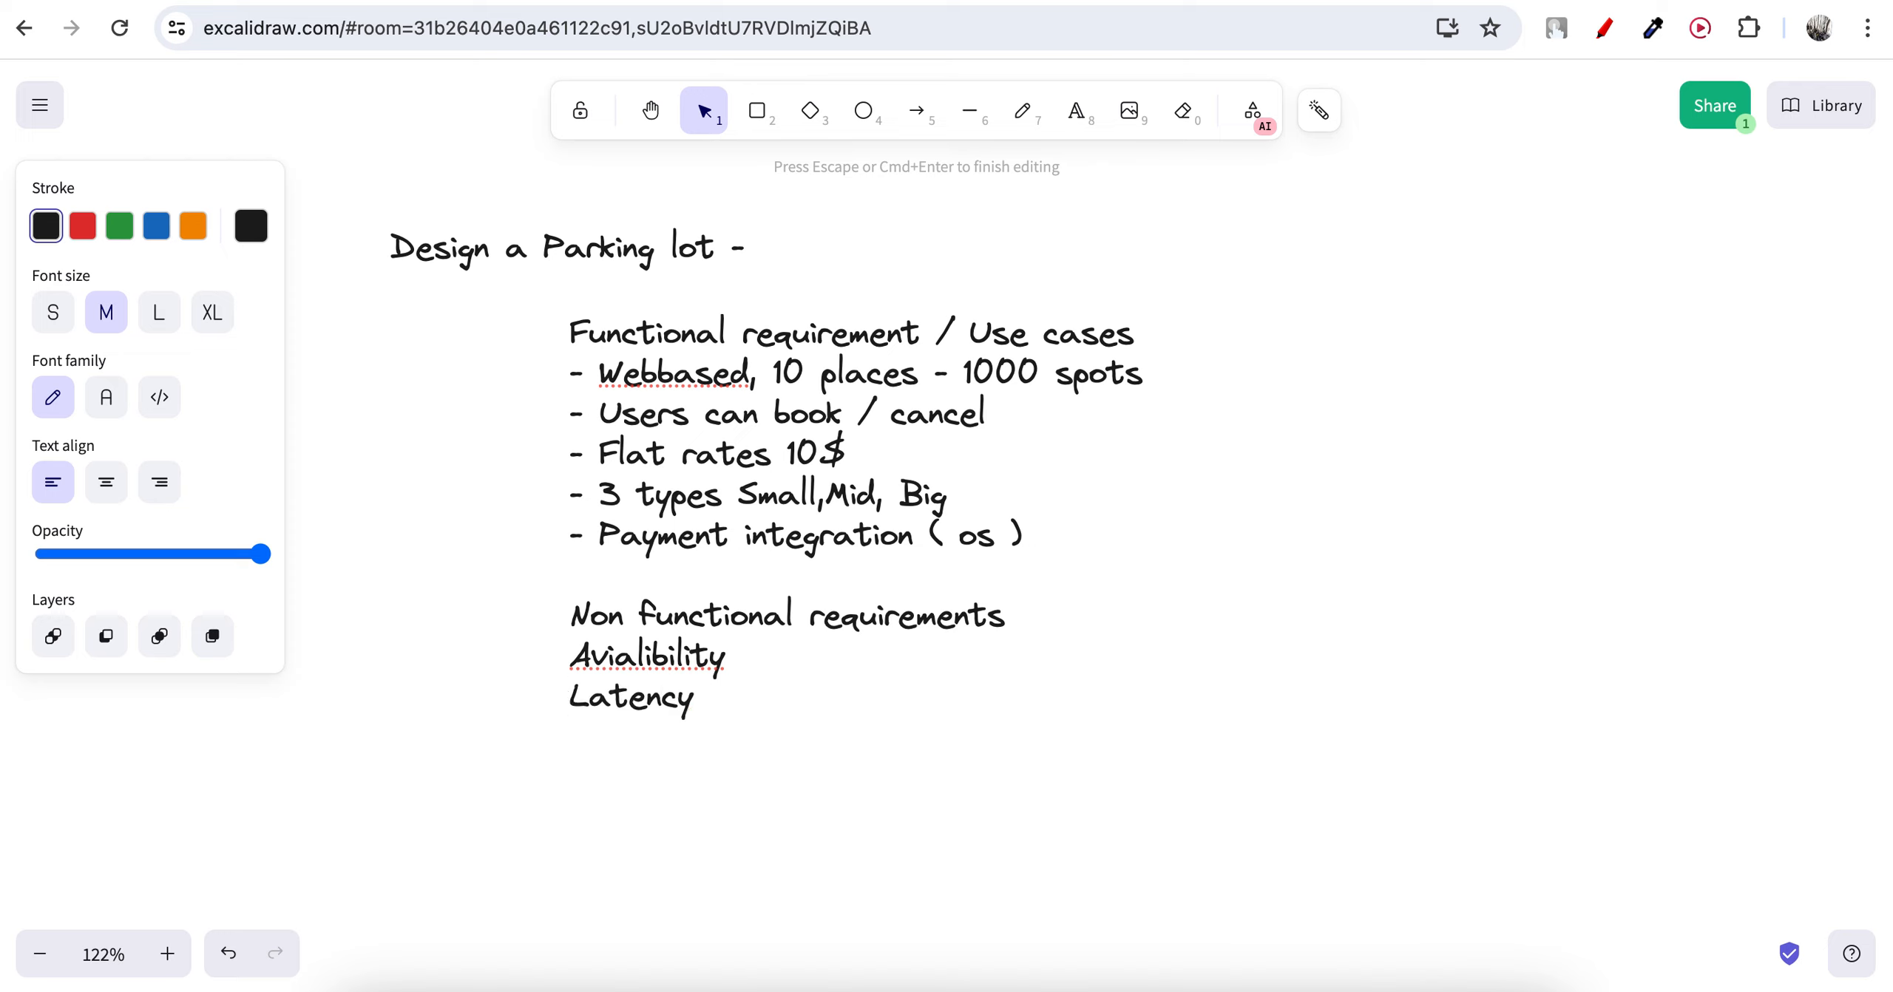
{"action": "key", "text": "Return"}
Respell the first non functional item as "Availibility" and add "Scalability" on the line below Latency.
{"action": "left_click", "coordinate": [617, 659]}
{"action": "key", "text": "BackSpace"}
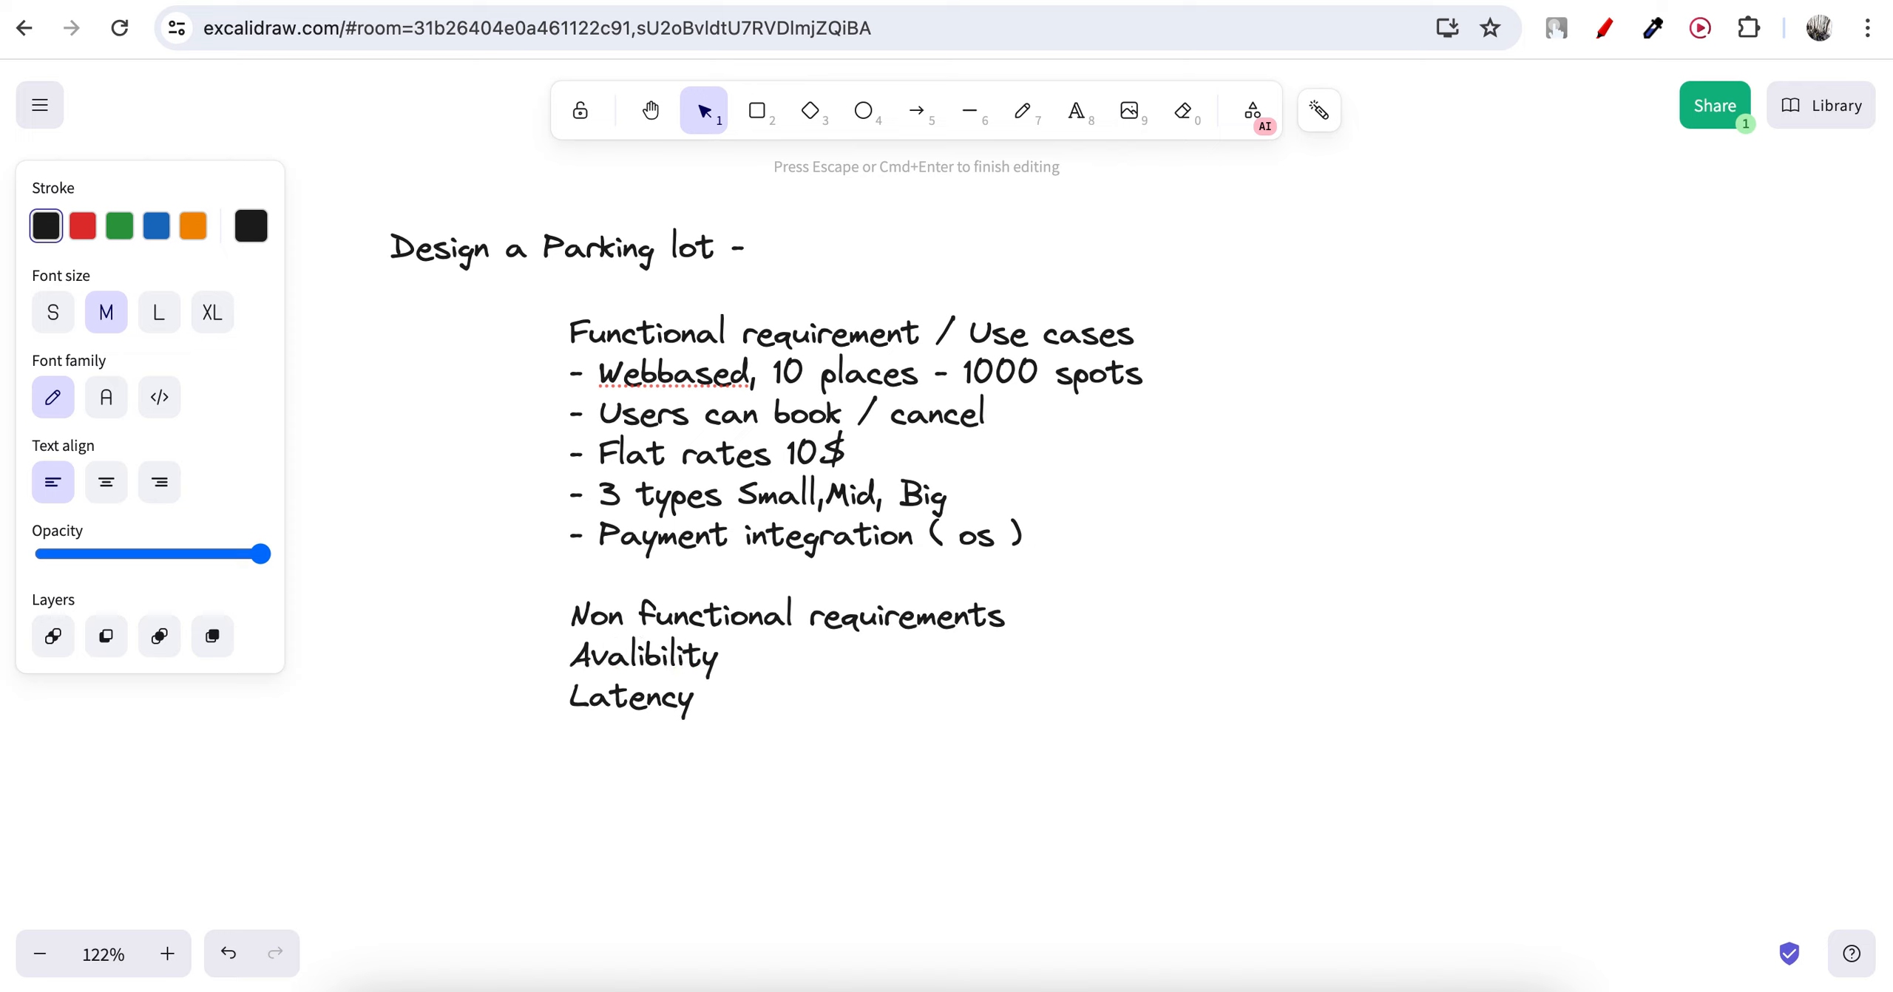
{"action": "type", "text": "i"}
{"action": "left_click", "coordinate": [603, 727]}
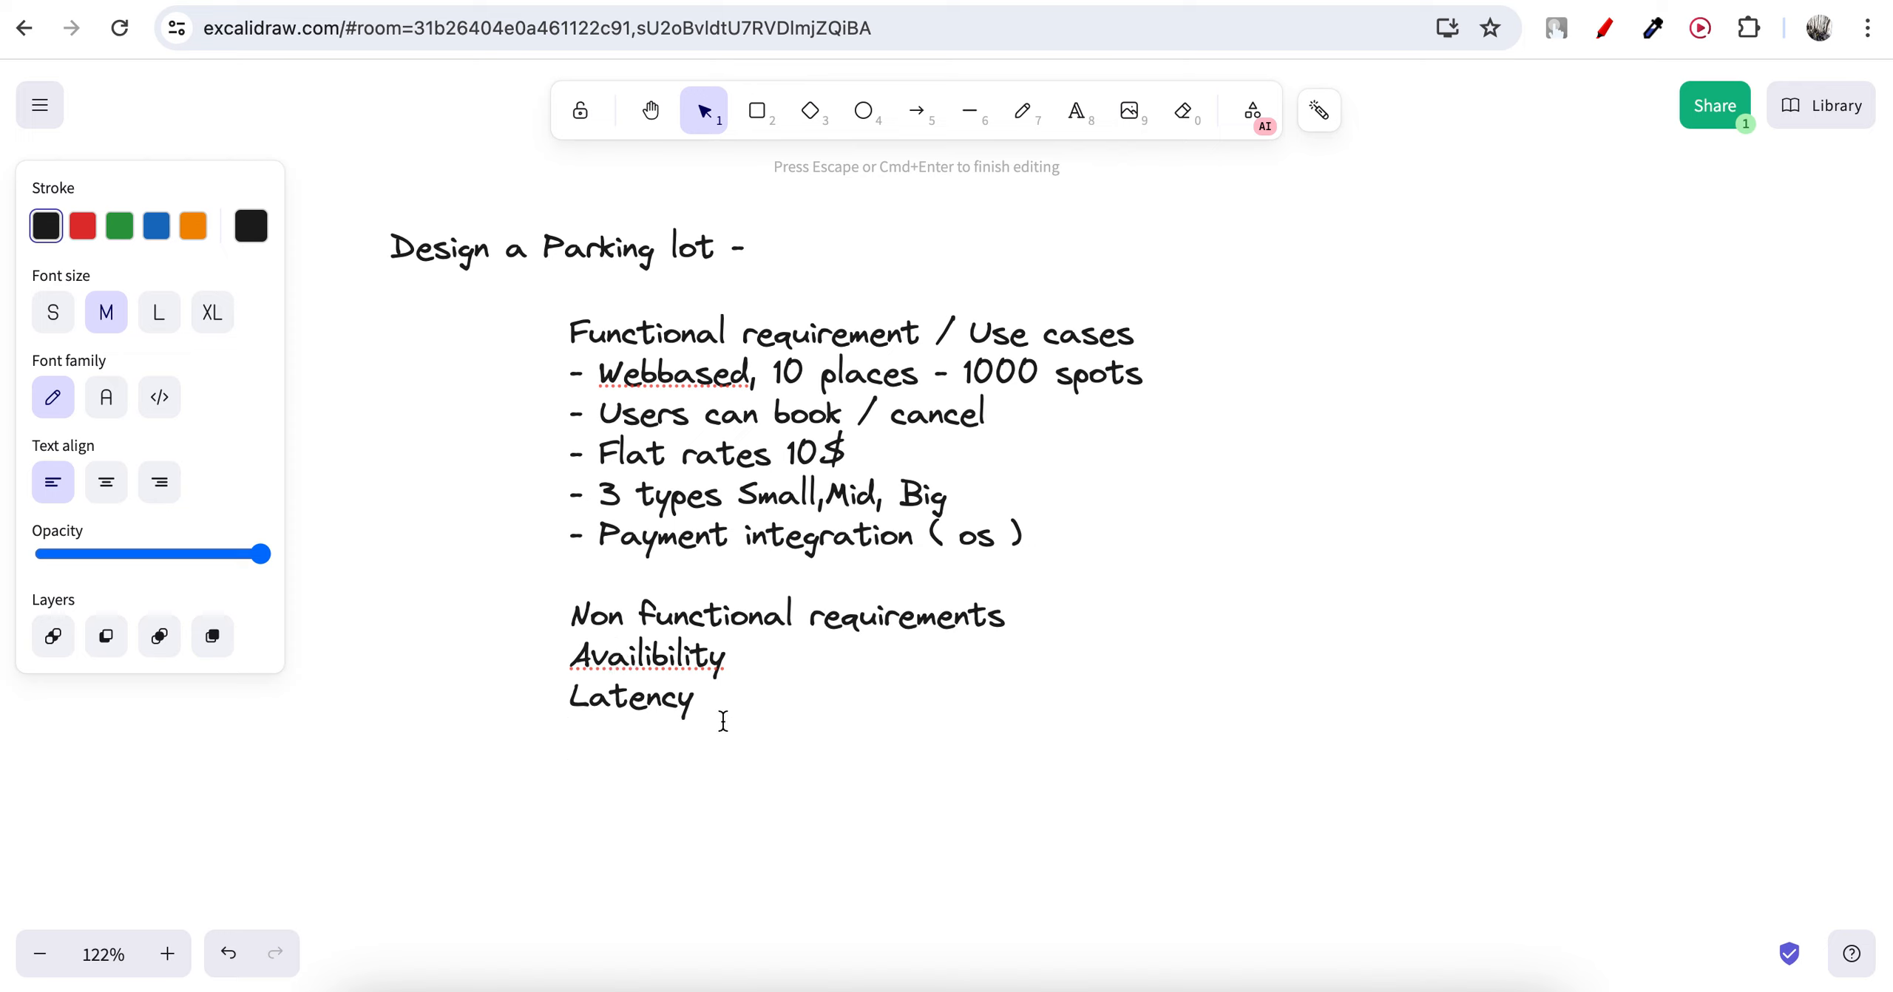
{"action": "type", "text": "Scalability"}
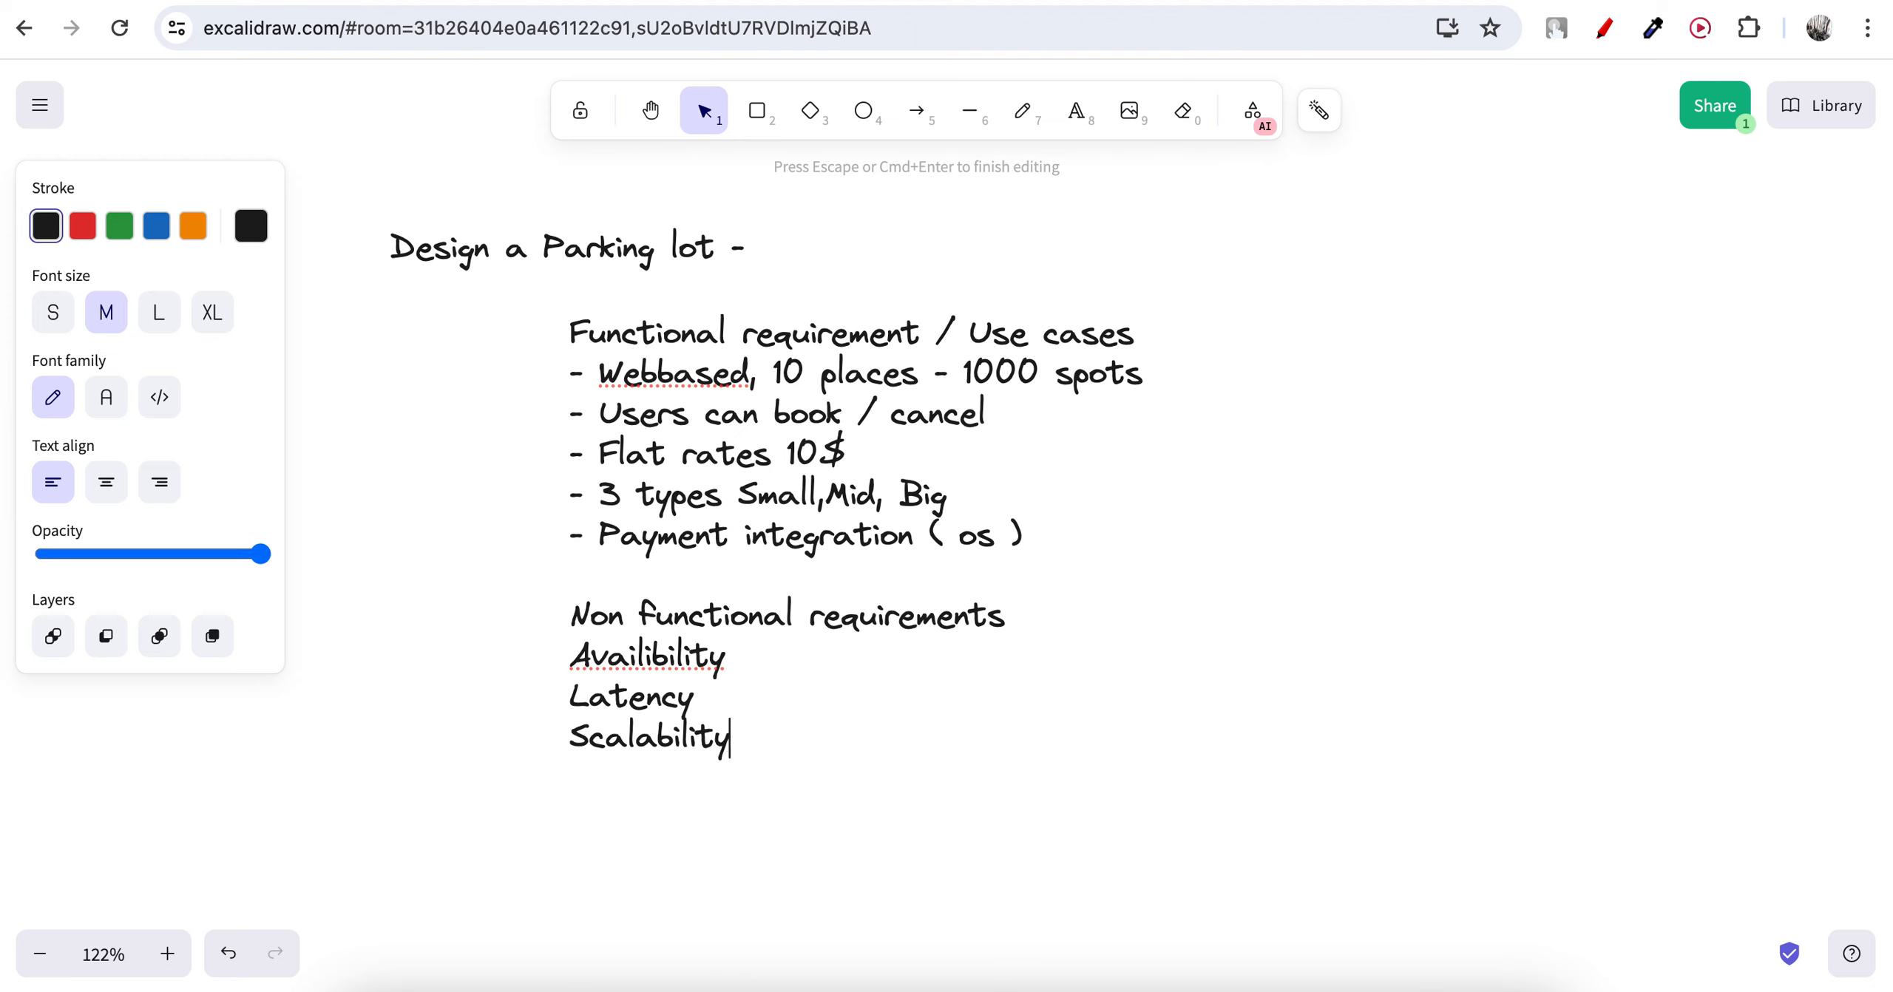
Apply the spelling correction "Availability" to the first non functional item.
{"action": "left_click", "coordinate": [699, 656]}
{"action": "right_click", "coordinate": [636, 662]}
{"action": "left_click", "coordinate": [704, 373]}
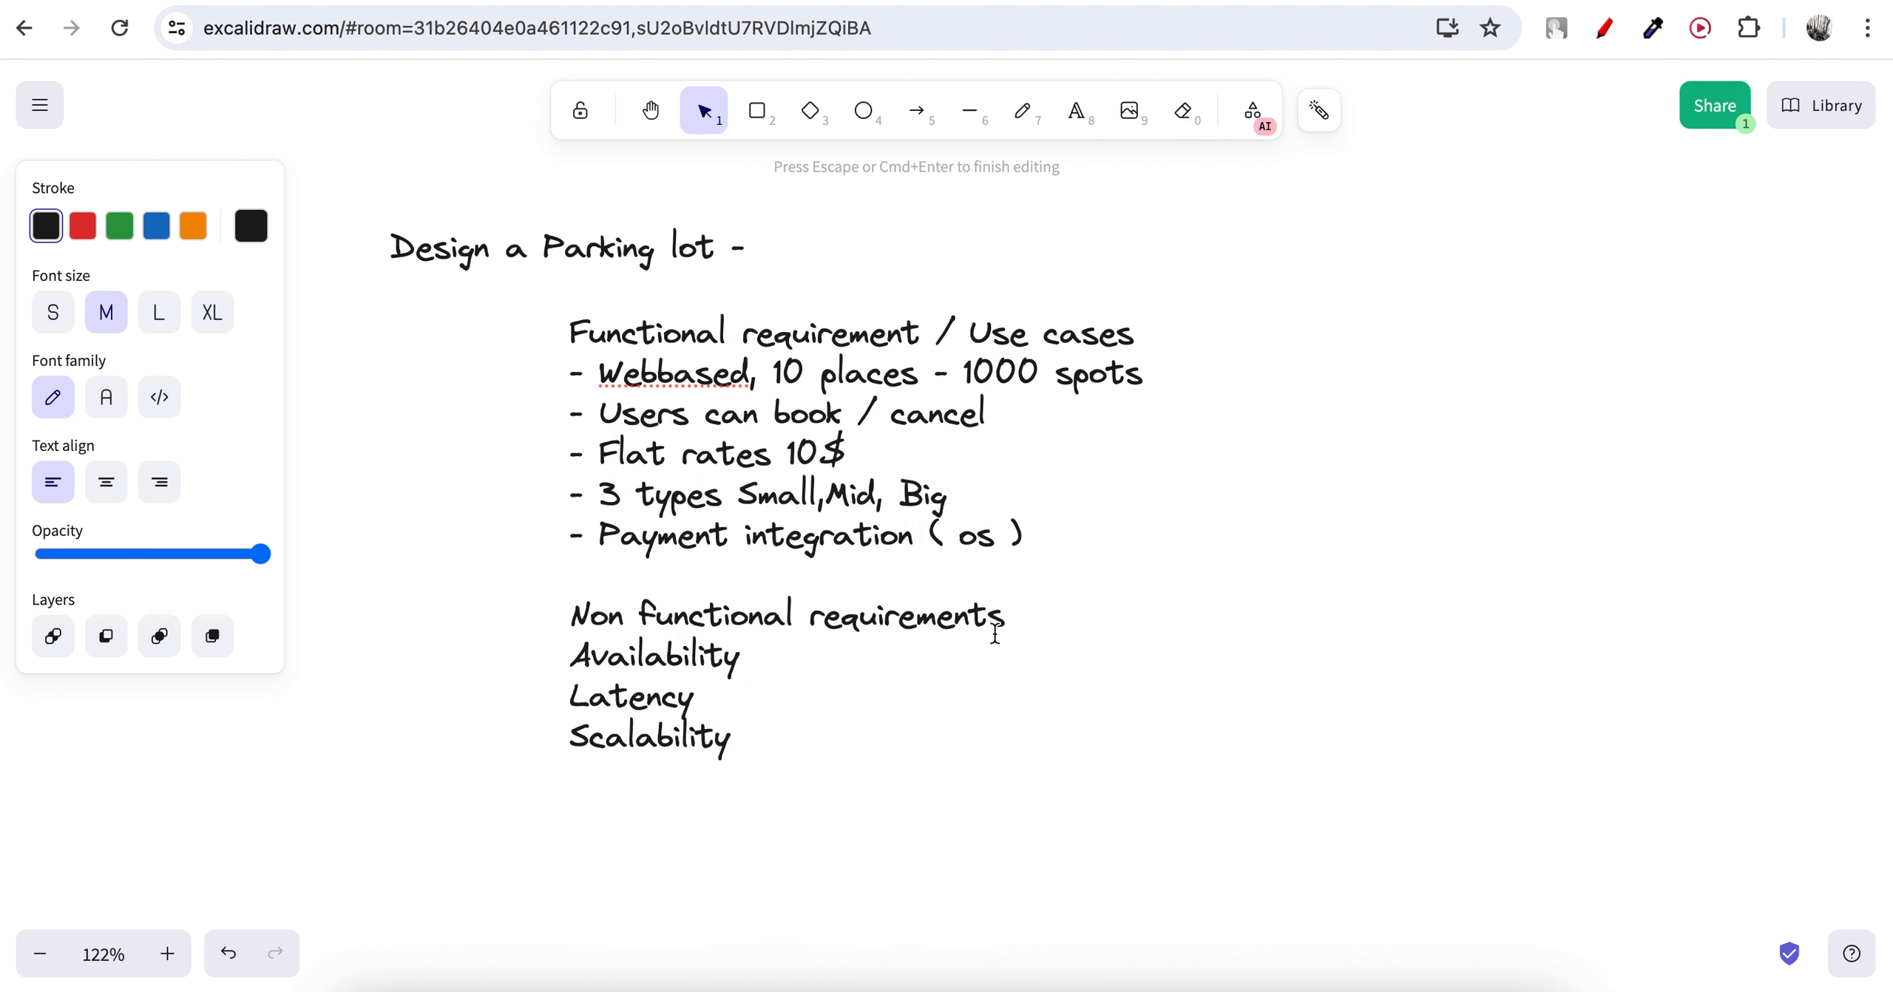
Append "- HA - 99.99%" to the Availability line.
{"action": "left_click", "coordinate": [1022, 625]}
{"action": "left_click", "coordinate": [775, 668]}
{"action": "type", "text": "- "}
{"action": "type", "text": "Hig"}
{"action": "type", "text": "h"}
{"action": "key", "text": "BackSpace"}
{"action": "key", "text": "BackSpace"}
{"action": "key", "text": "BackSpace"}
{"action": "key", "text": "BackSpace"}
{"action": "type", "text": "HA - 99.99%"}
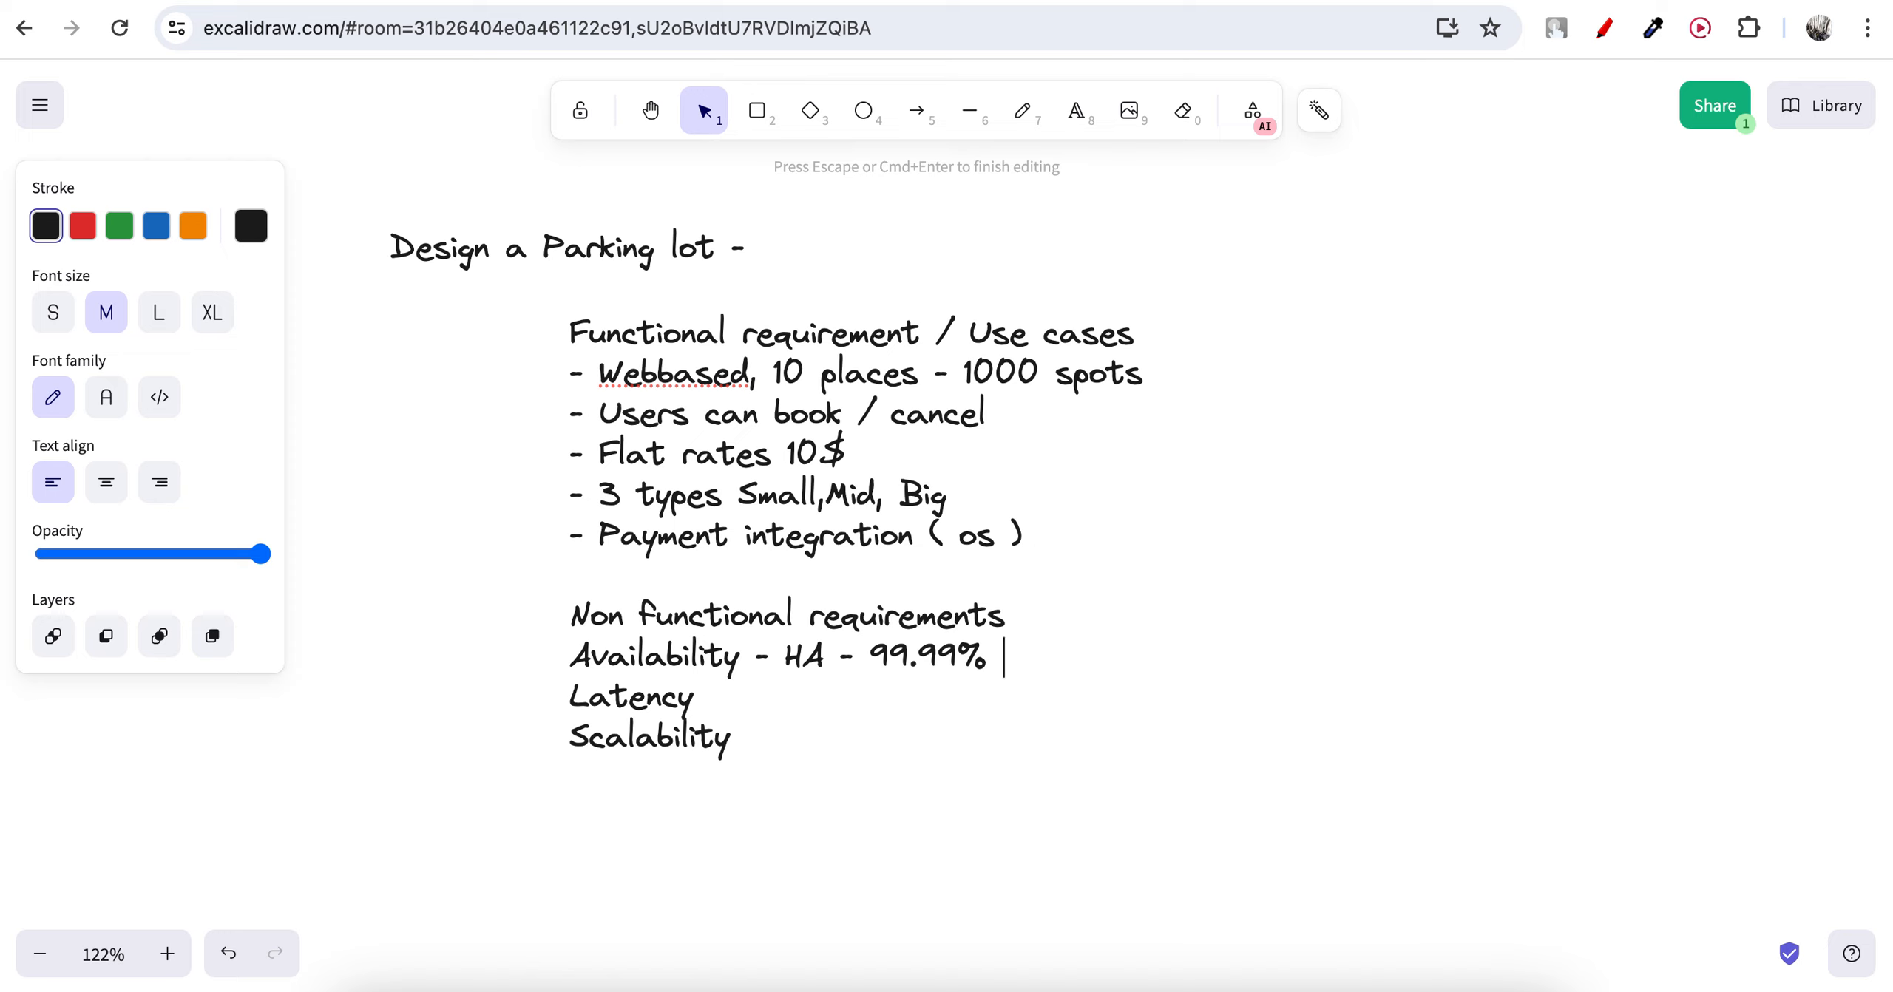
Append "- ok" to the Latency line and "- Yes" to the Scalability line.
{"action": "left_click", "coordinate": [693, 697]}
{"action": "type", "text": "-"}
{"action": "type", "text": "ok"}
{"action": "left_click", "coordinate": [730, 753]}
{"action": "type", "text": "-"}
{"action": "type", "text": "Yes"}
Add the line "Highly Consistent -" below Scalability in the non functional requirements.
{"action": "left_click", "coordinate": [854, 703]}
{"action": "left_click", "coordinate": [858, 736]}
{"action": "key", "text": "Return"}
{"action": "type", "text": "Highl"}
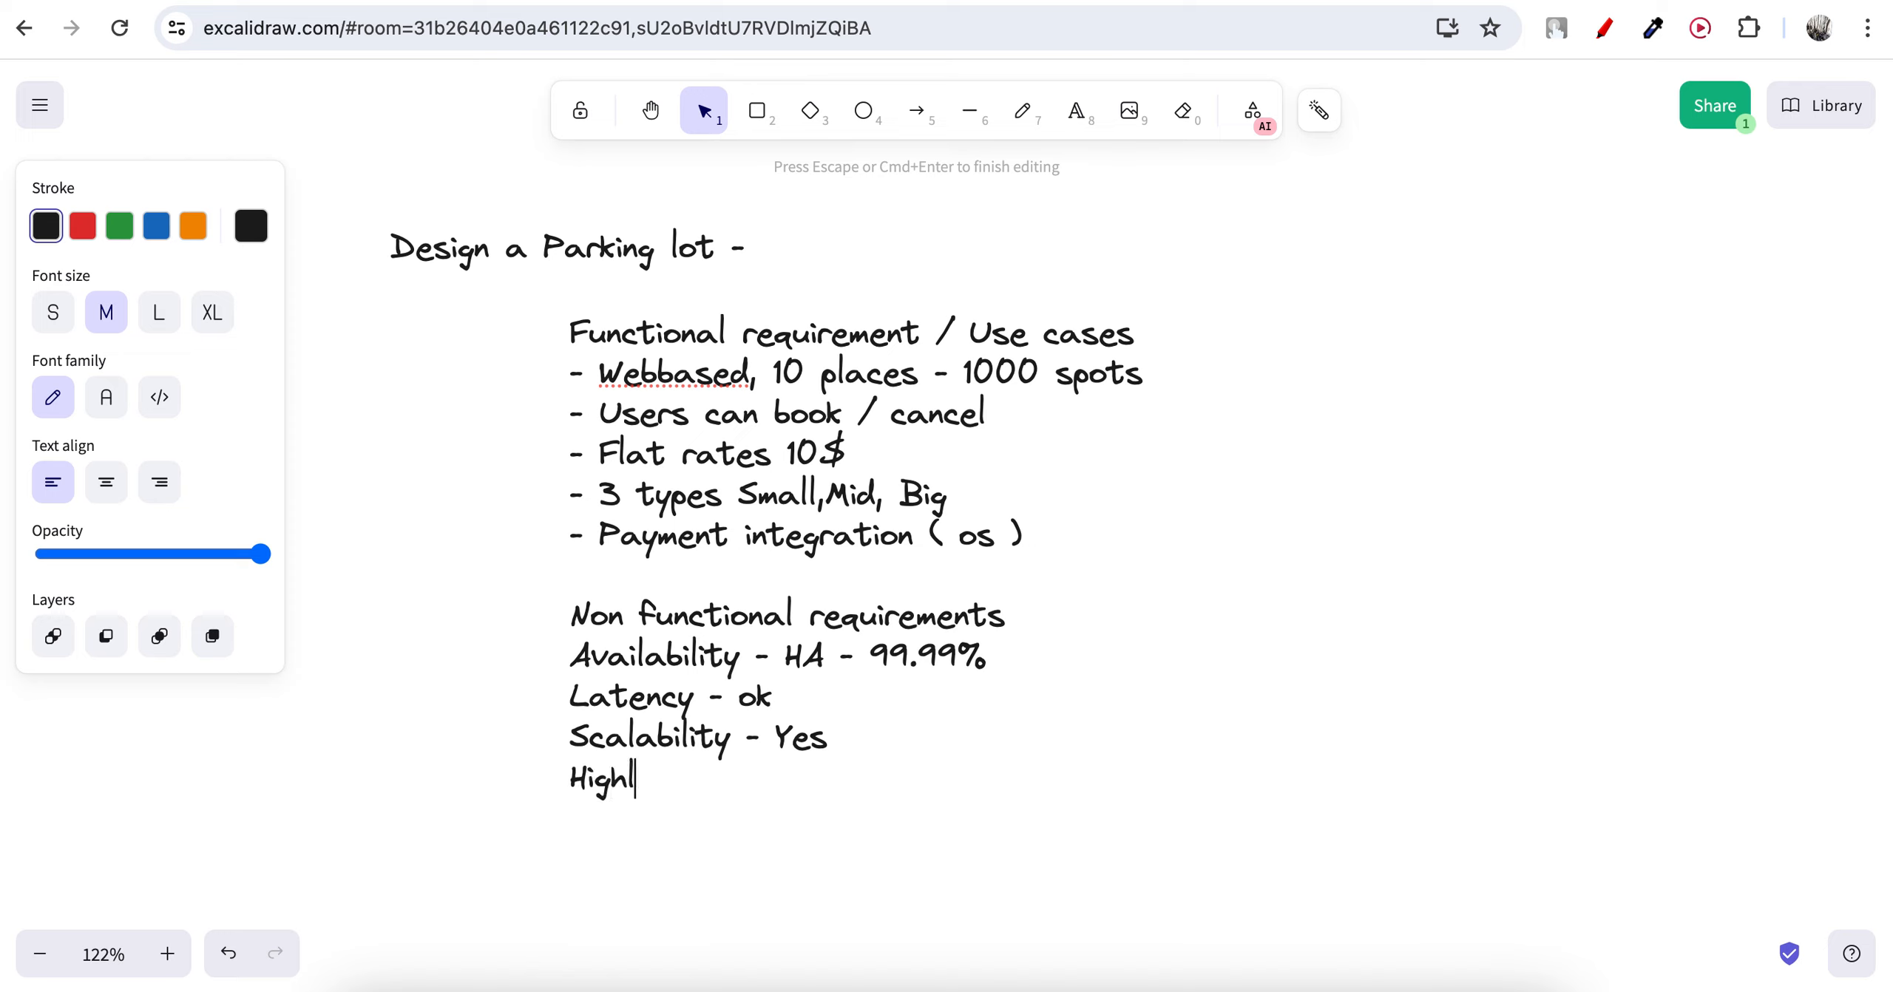
{"action": "type", "text": "y Consistent"}
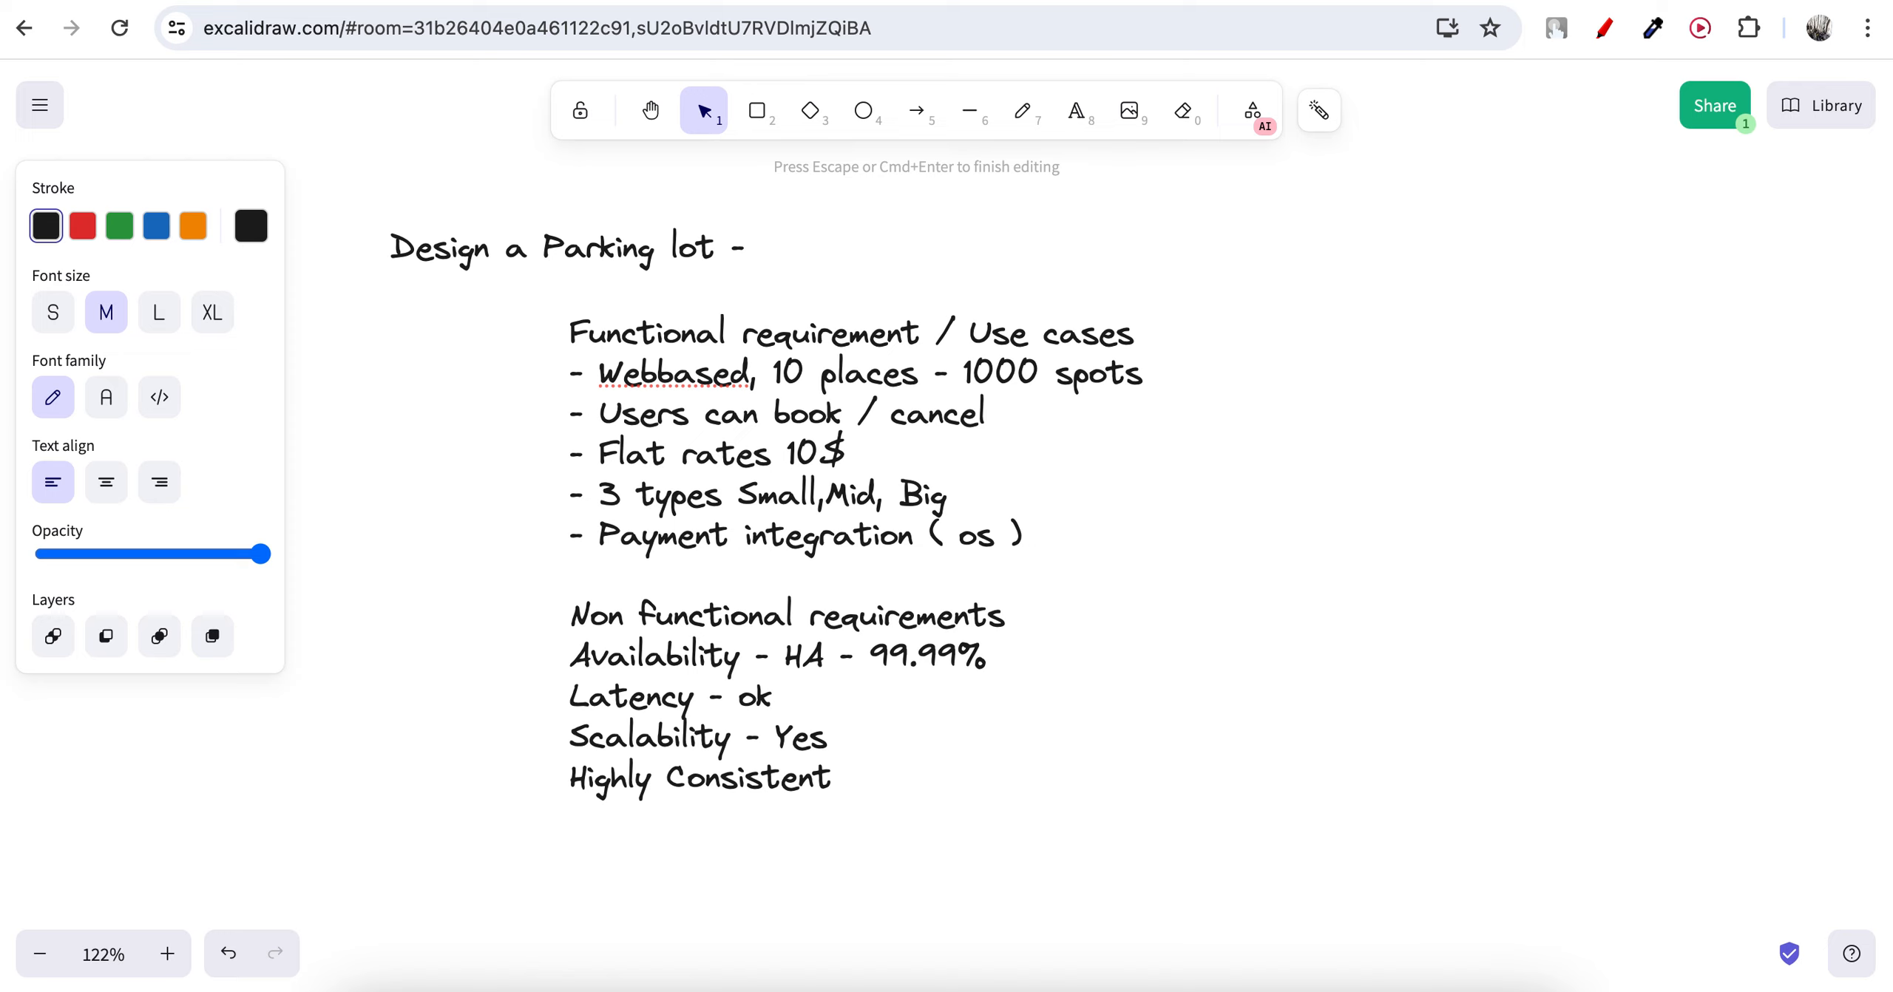
{"action": "type", "text": " -"}
{"action": "key", "text": "Return"}
{"action": "key", "text": "Return"}
{"action": "left_click", "coordinate": [759, 416]}
{"action": "left_click", "coordinate": [960, 416]}
{"action": "left_click", "coordinate": [952, 496]}
{"action": "left_click", "coordinate": [745, 538]}
{"action": "left_click", "coordinate": [1047, 538]}
Insert the bullet "- Users will be able to search availibity" below the book / cancel bullet and finish editing the text.
{"action": "left_click", "coordinate": [1102, 414]}
{"action": "key", "text": "Return"}
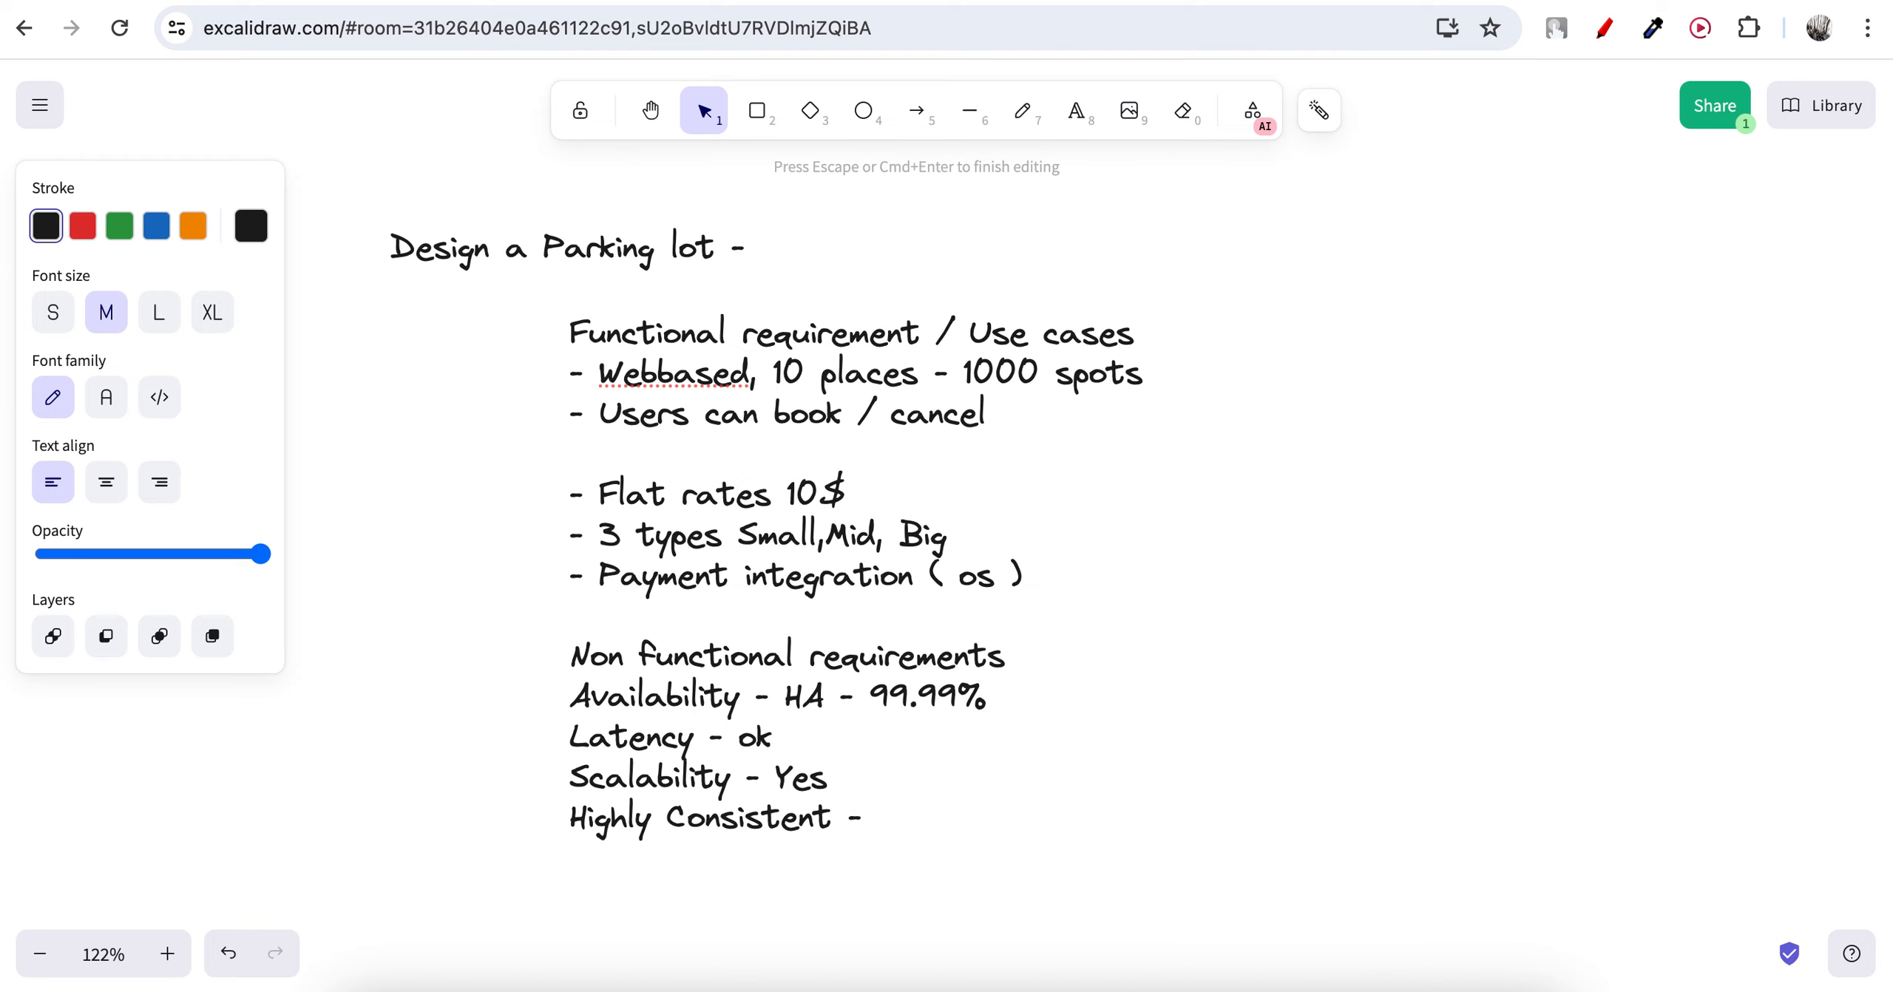
{"action": "type", "text": "- Users will be able"}
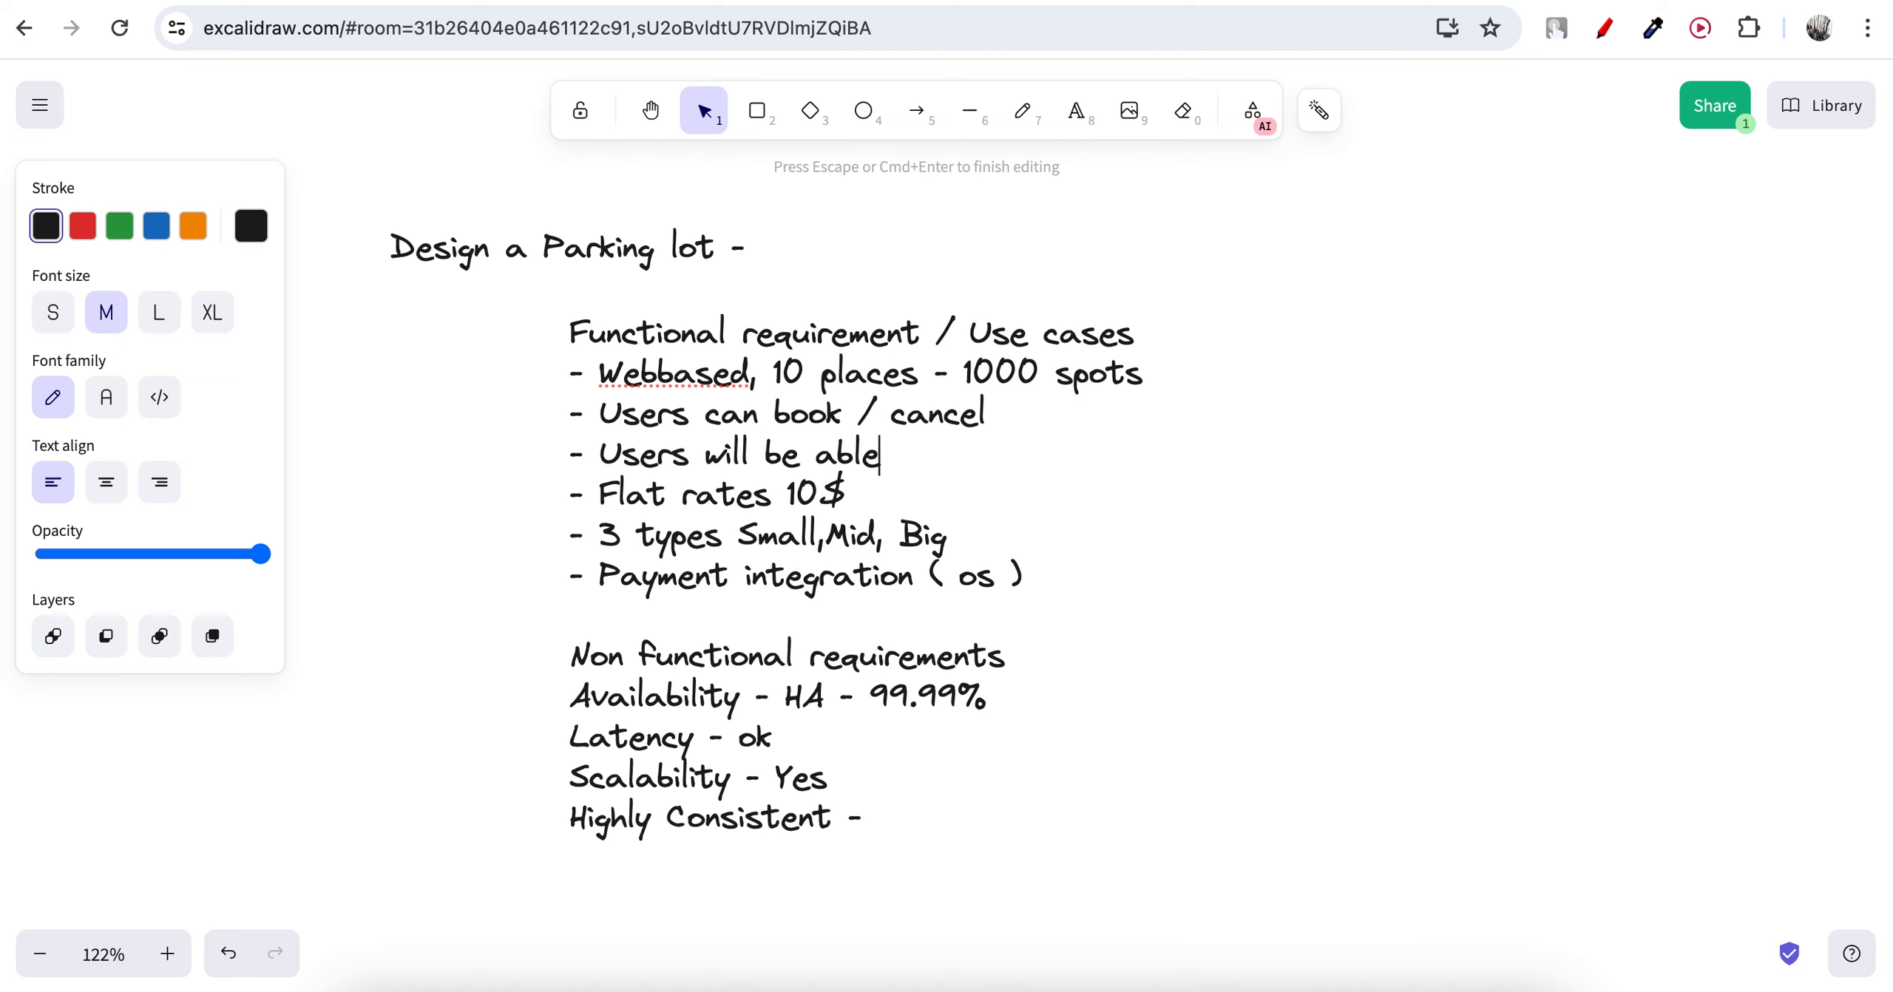
{"action": "type", "text": " to serach"}
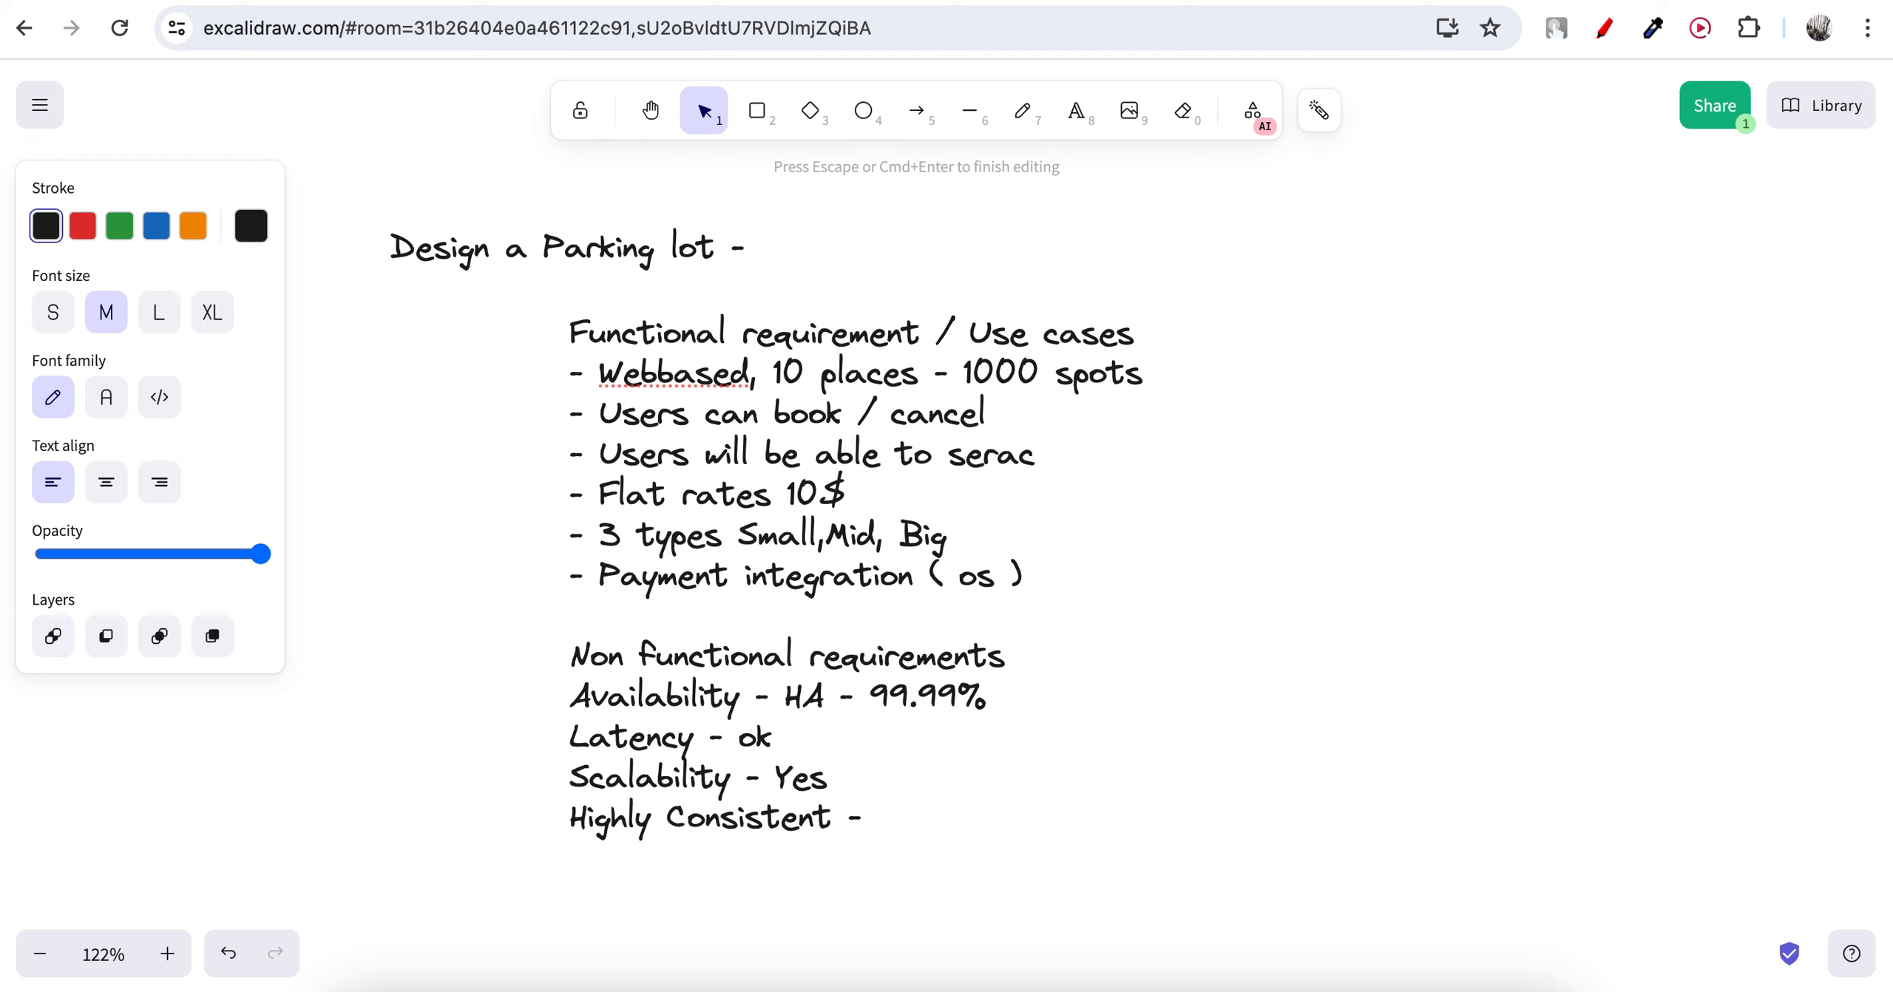
{"action": "key", "text": "BackSpace"}
{"action": "key", "text": "BackSpace"}
{"action": "key", "text": "BackSpace"}
{"action": "type", "text": "arch availibity"}
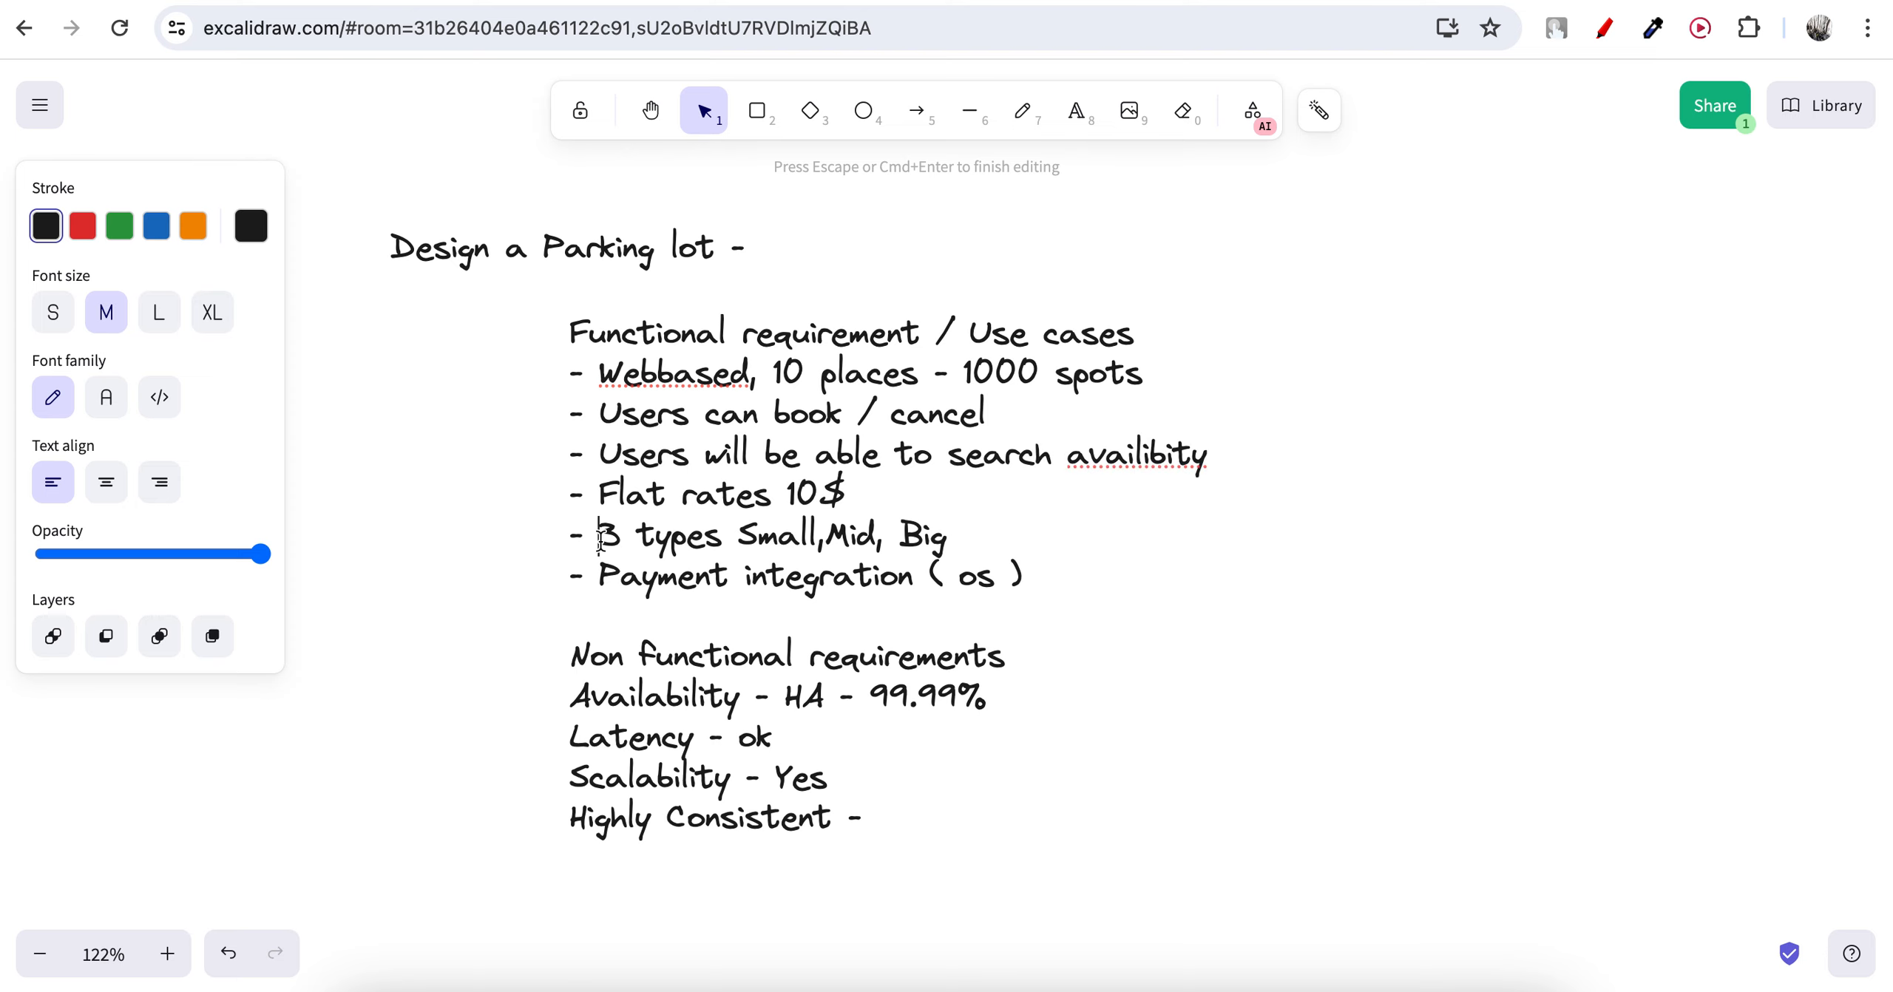
{"action": "left_click", "coordinate": [481, 551]}
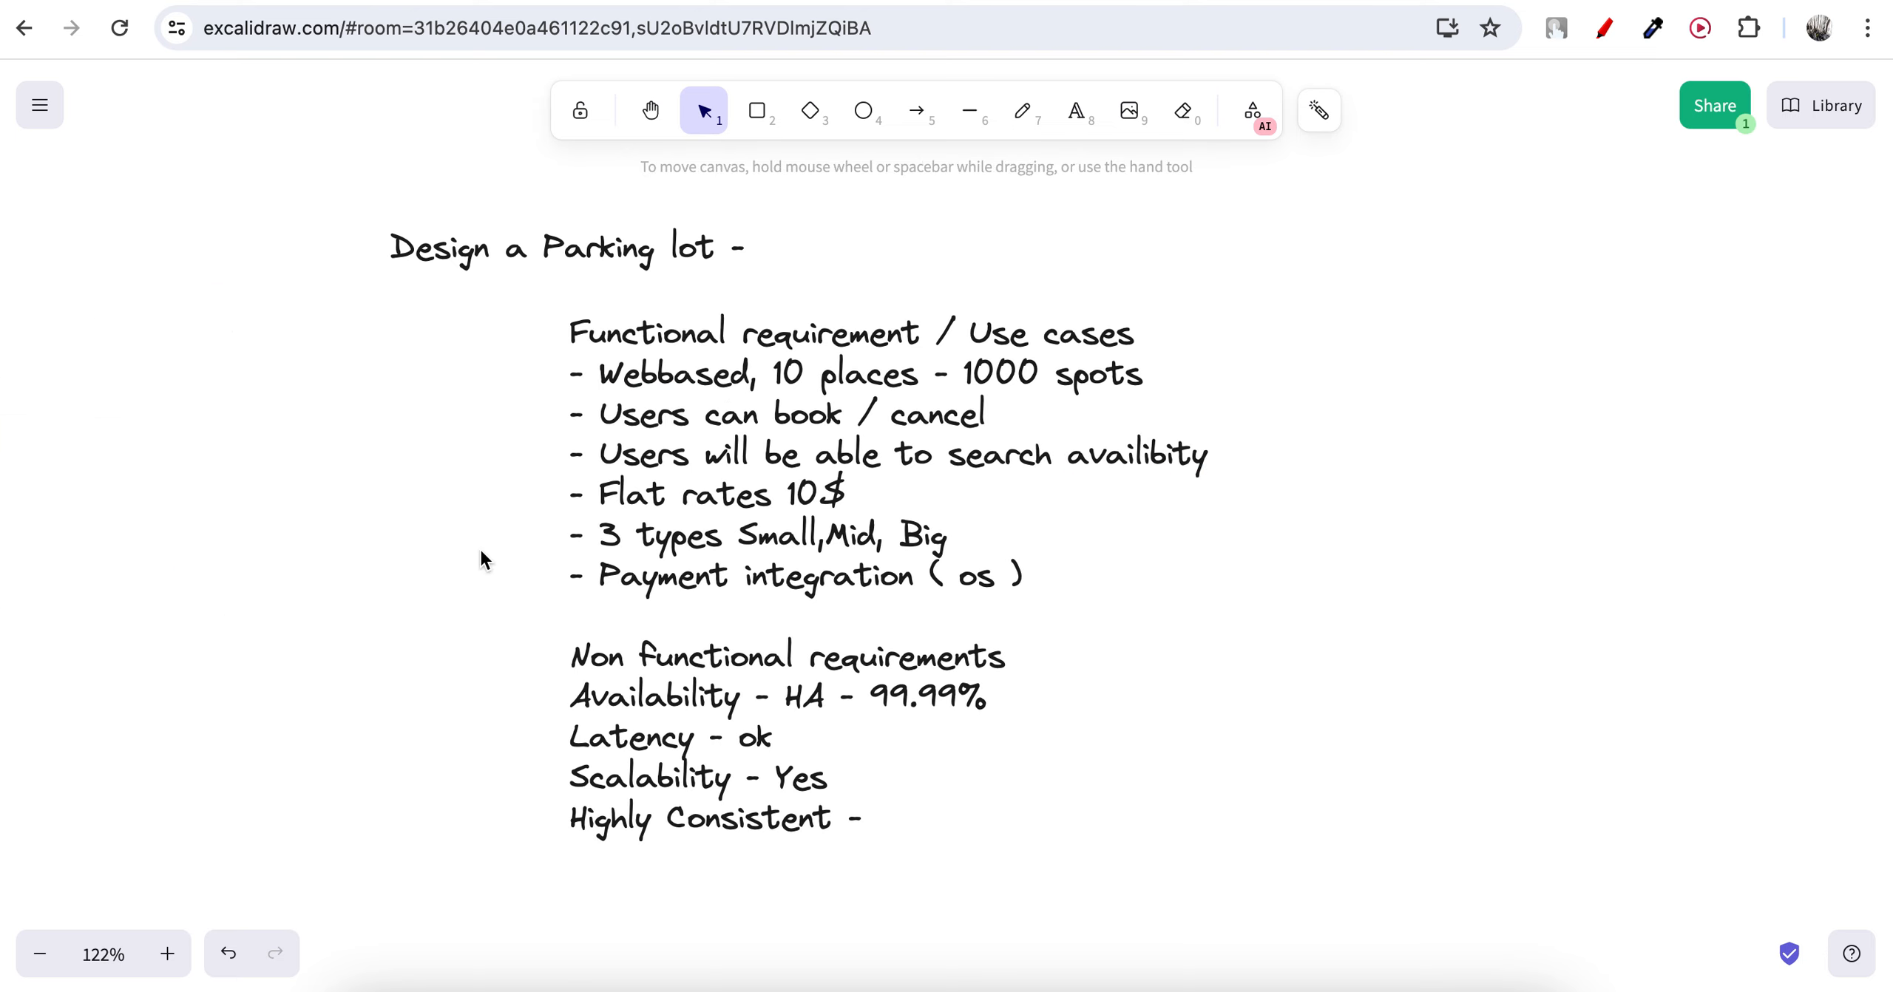
{"action": "left_click", "coordinate": [795, 451]}
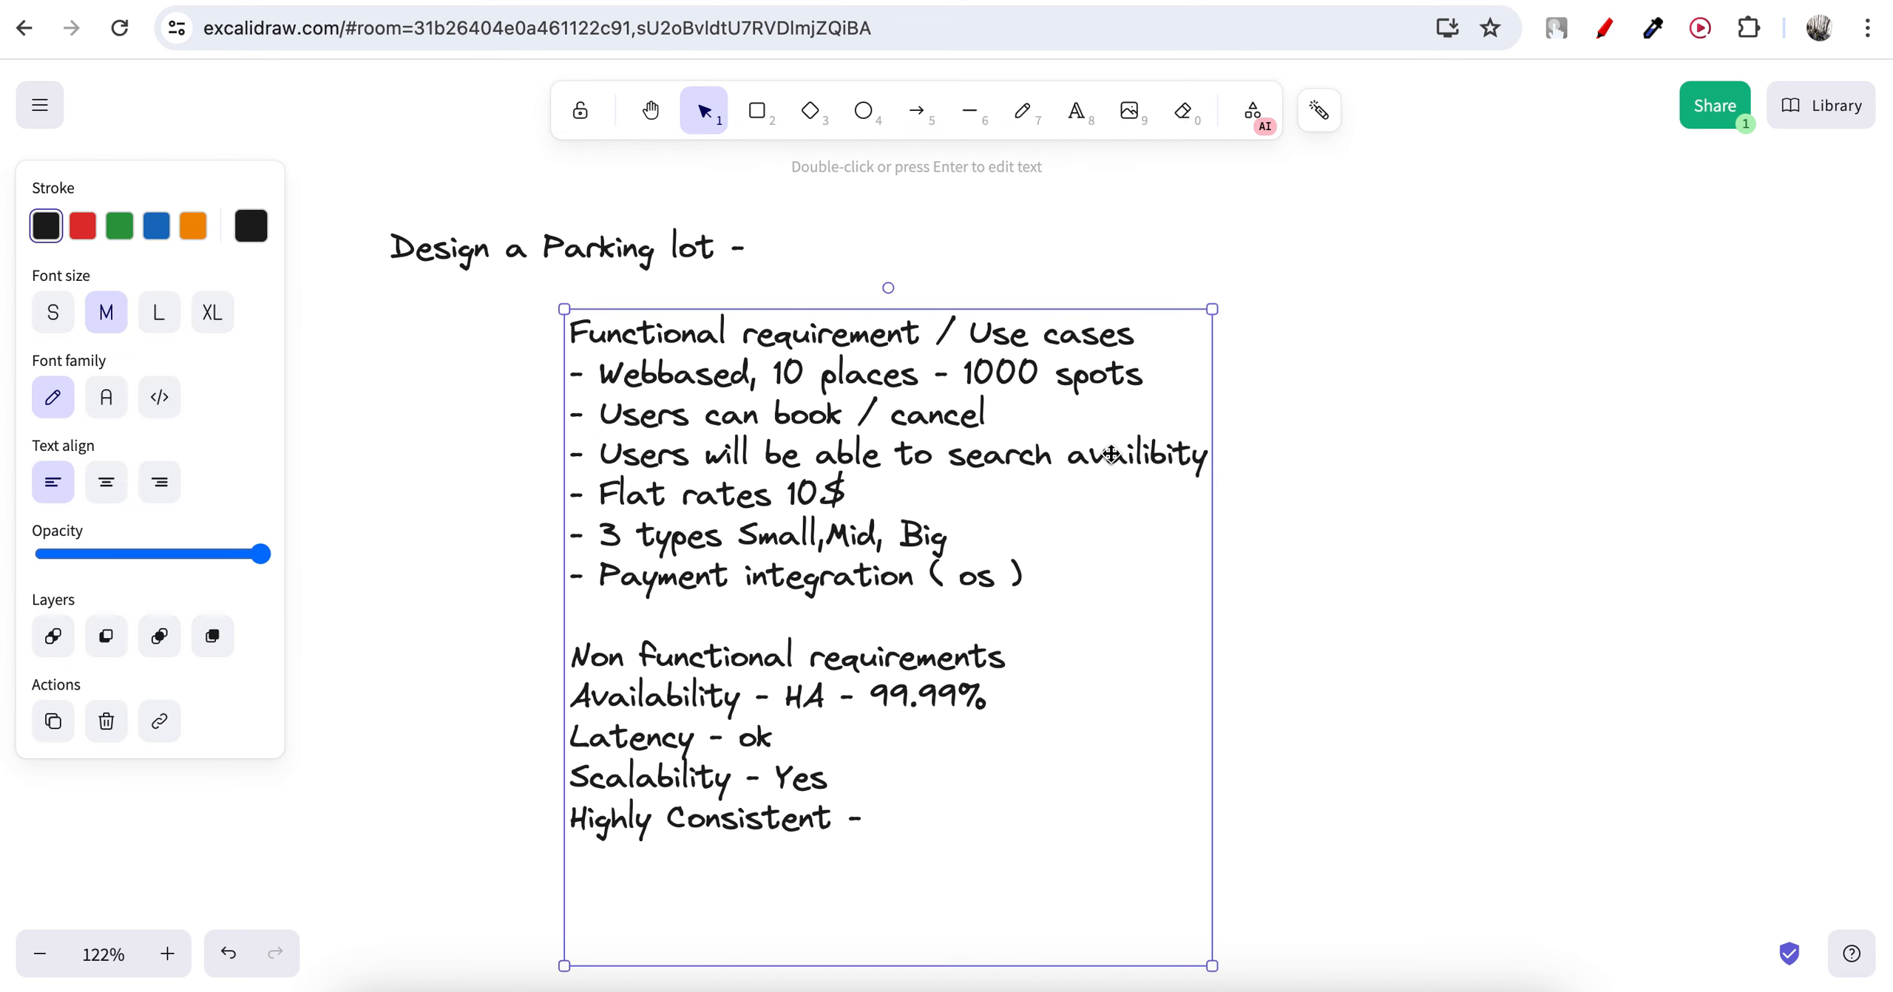
{"action": "left_click", "coordinate": [1276, 459]}
{"action": "double_click", "coordinate": [1083, 451]}
{"action": "left_click", "coordinate": [1245, 454]}
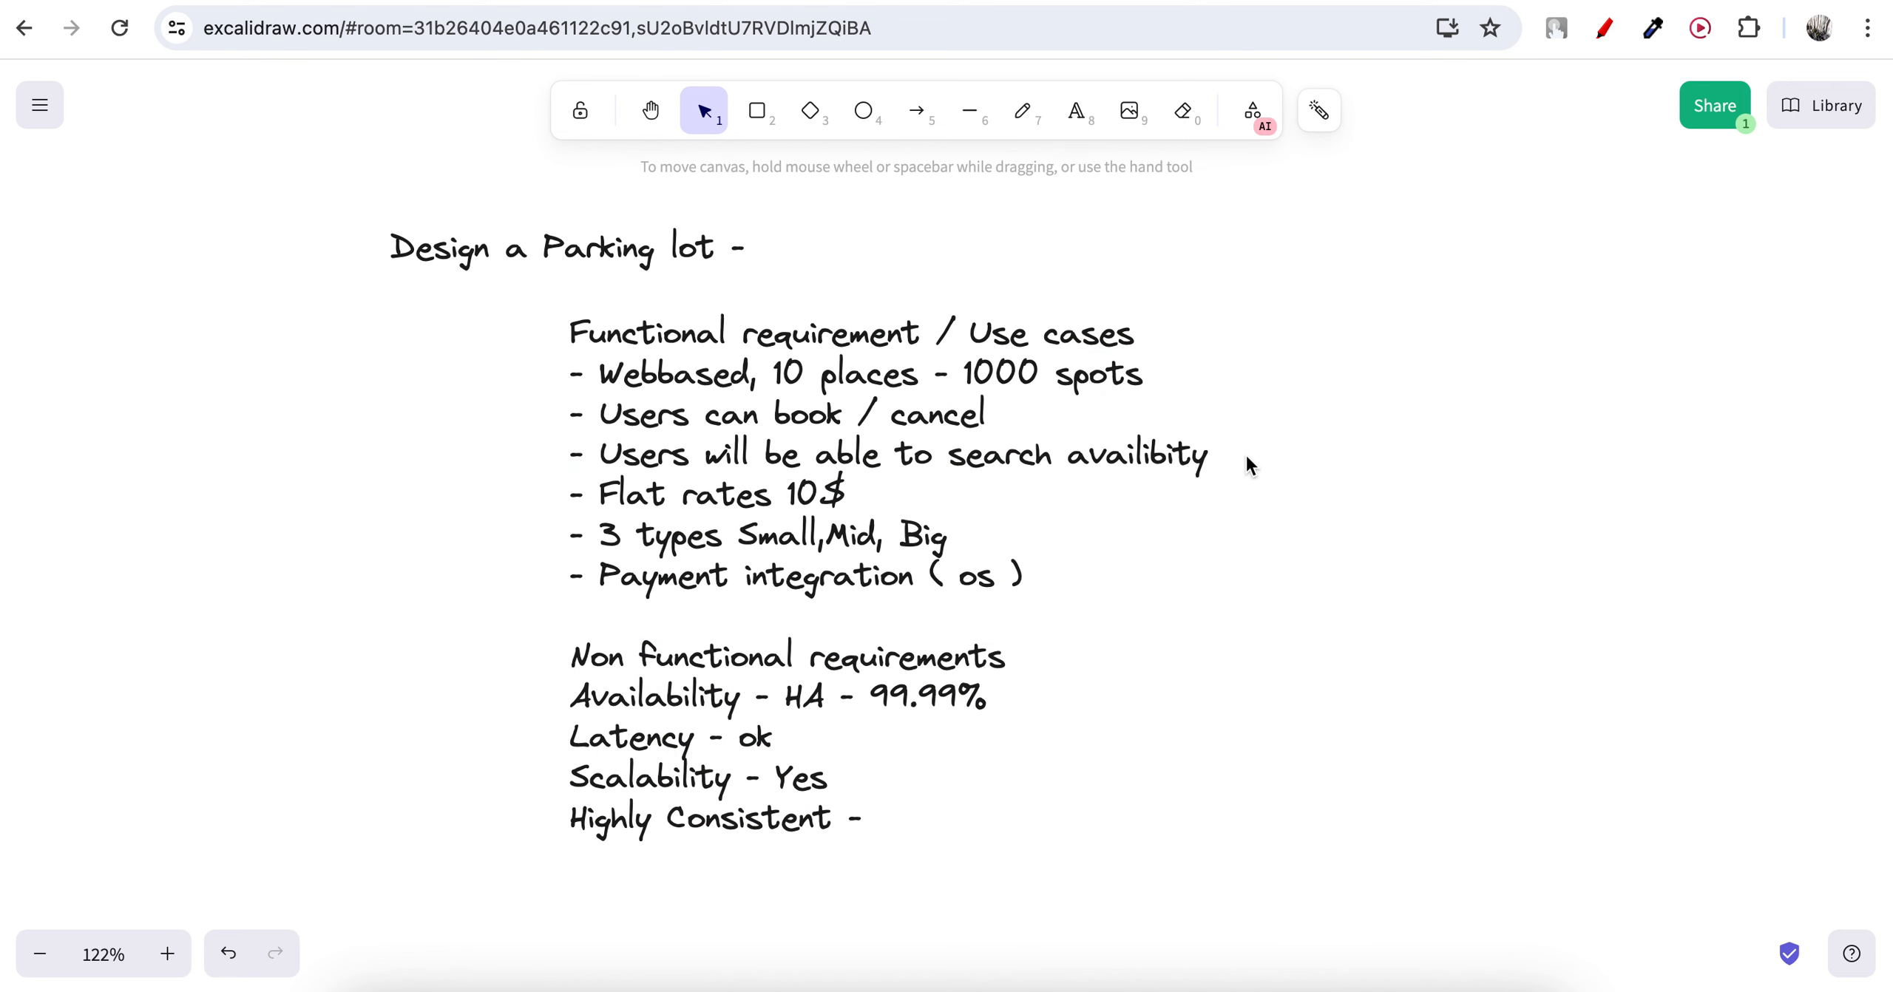
{"action": "left_click", "coordinate": [1178, 456]}
{"action": "left_click", "coordinate": [1364, 455]}
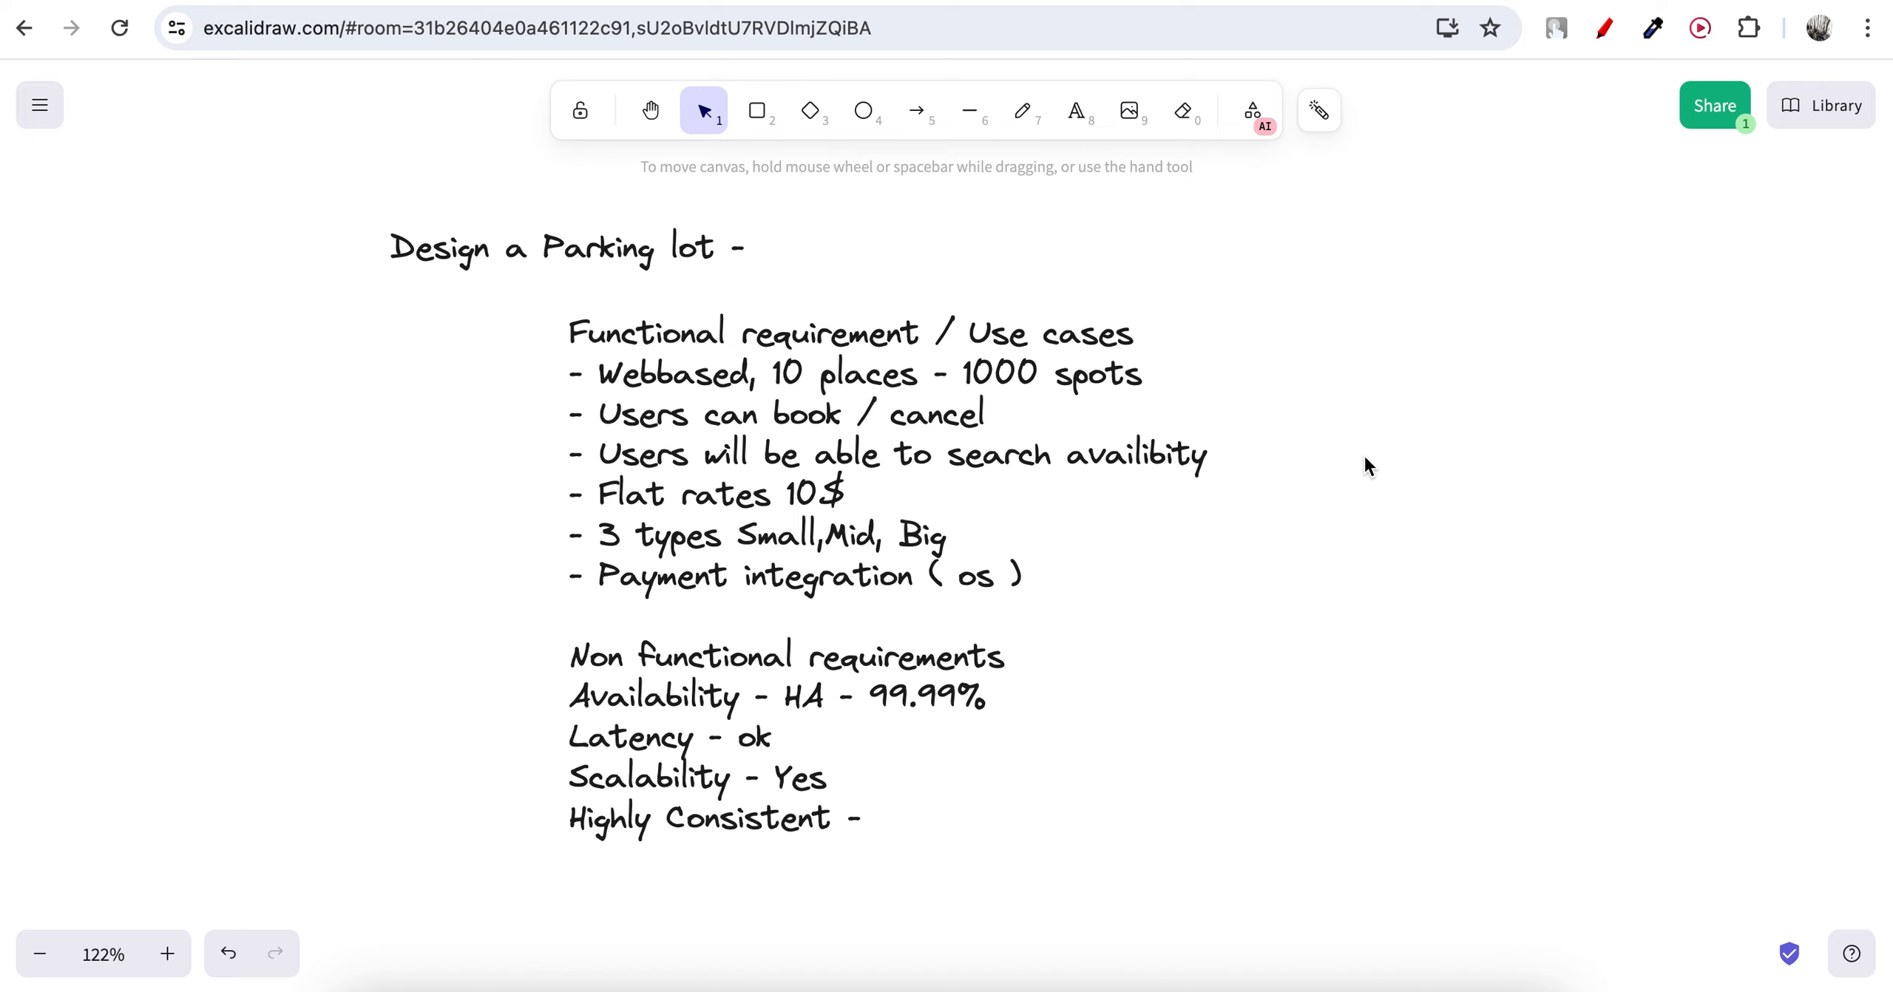
{"action": "scroll", "coordinate": [1331, 511], "scroll_direction": "right", "scroll_amount": 5}
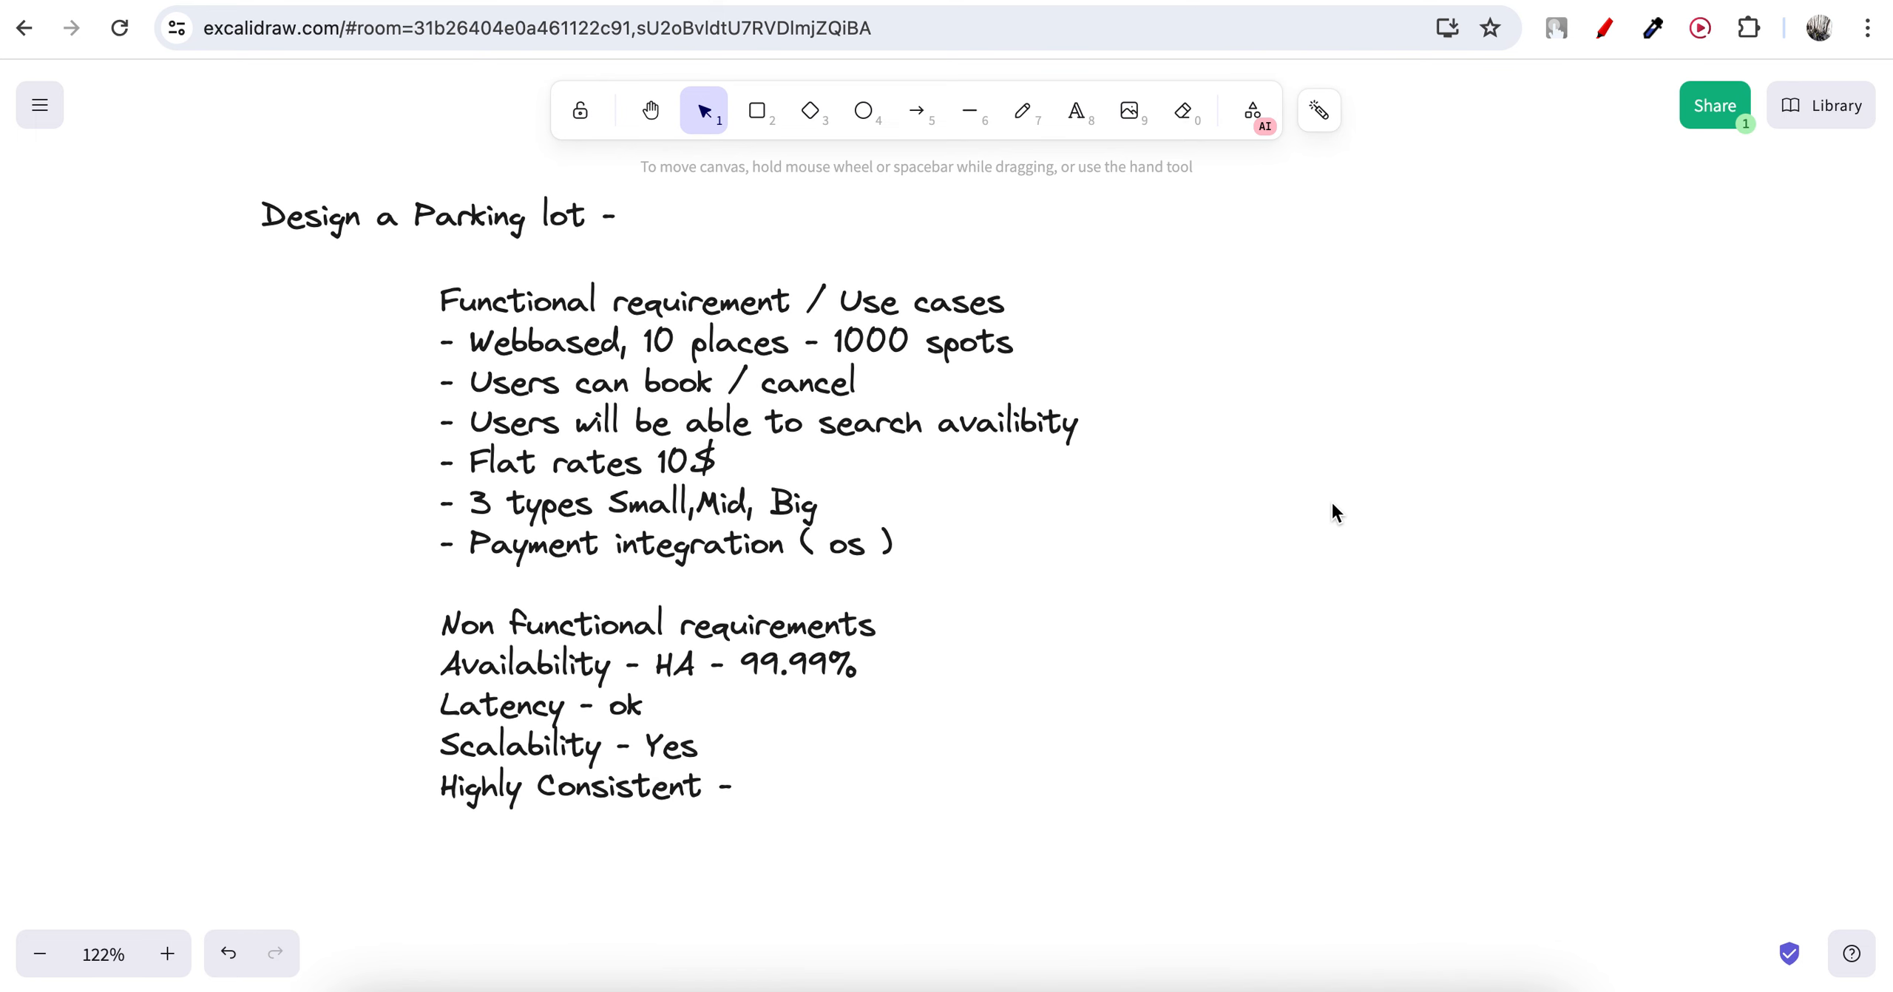
{"action": "left_click", "coordinate": [847, 417]}
{"action": "left_click", "coordinate": [1181, 505]}
Add the heading "APi -" below the Highly Consistent line, leaving a blank line between them.
{"action": "scroll", "coordinate": [1070, 770], "scroll_direction": "down", "scroll_amount": 3}
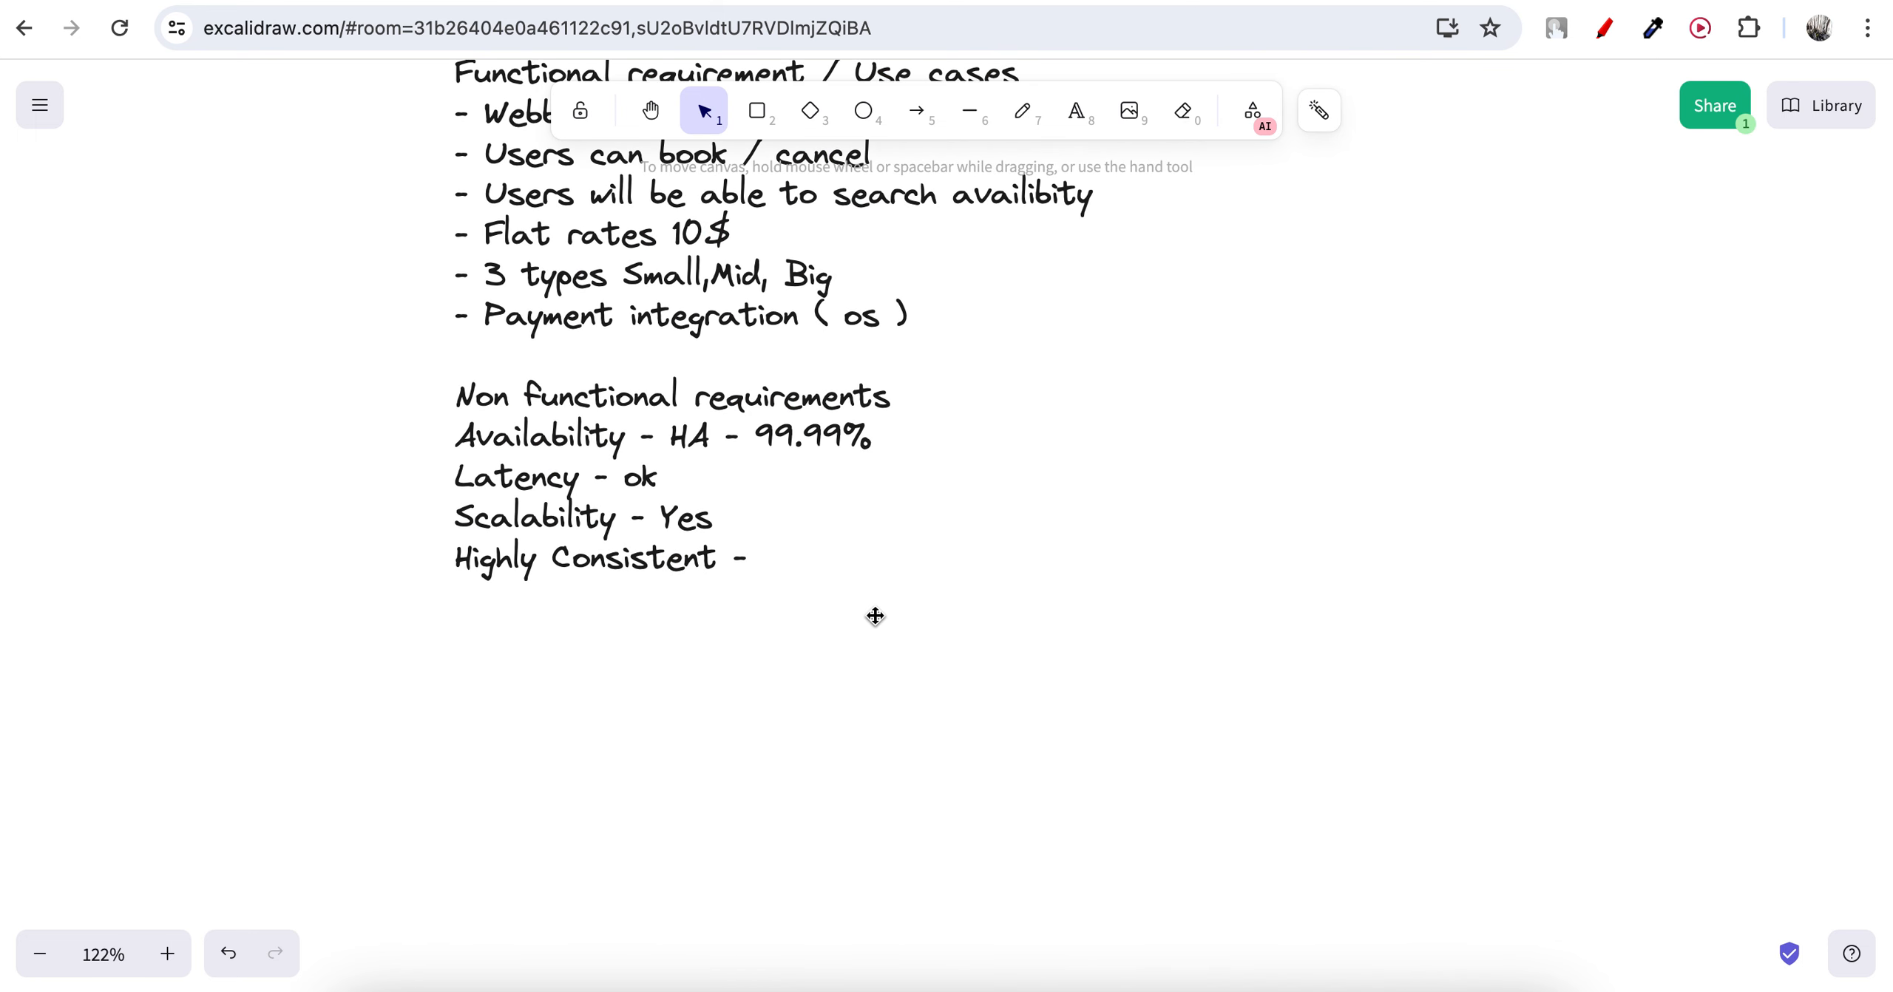
{"action": "left_click", "coordinate": [671, 596]}
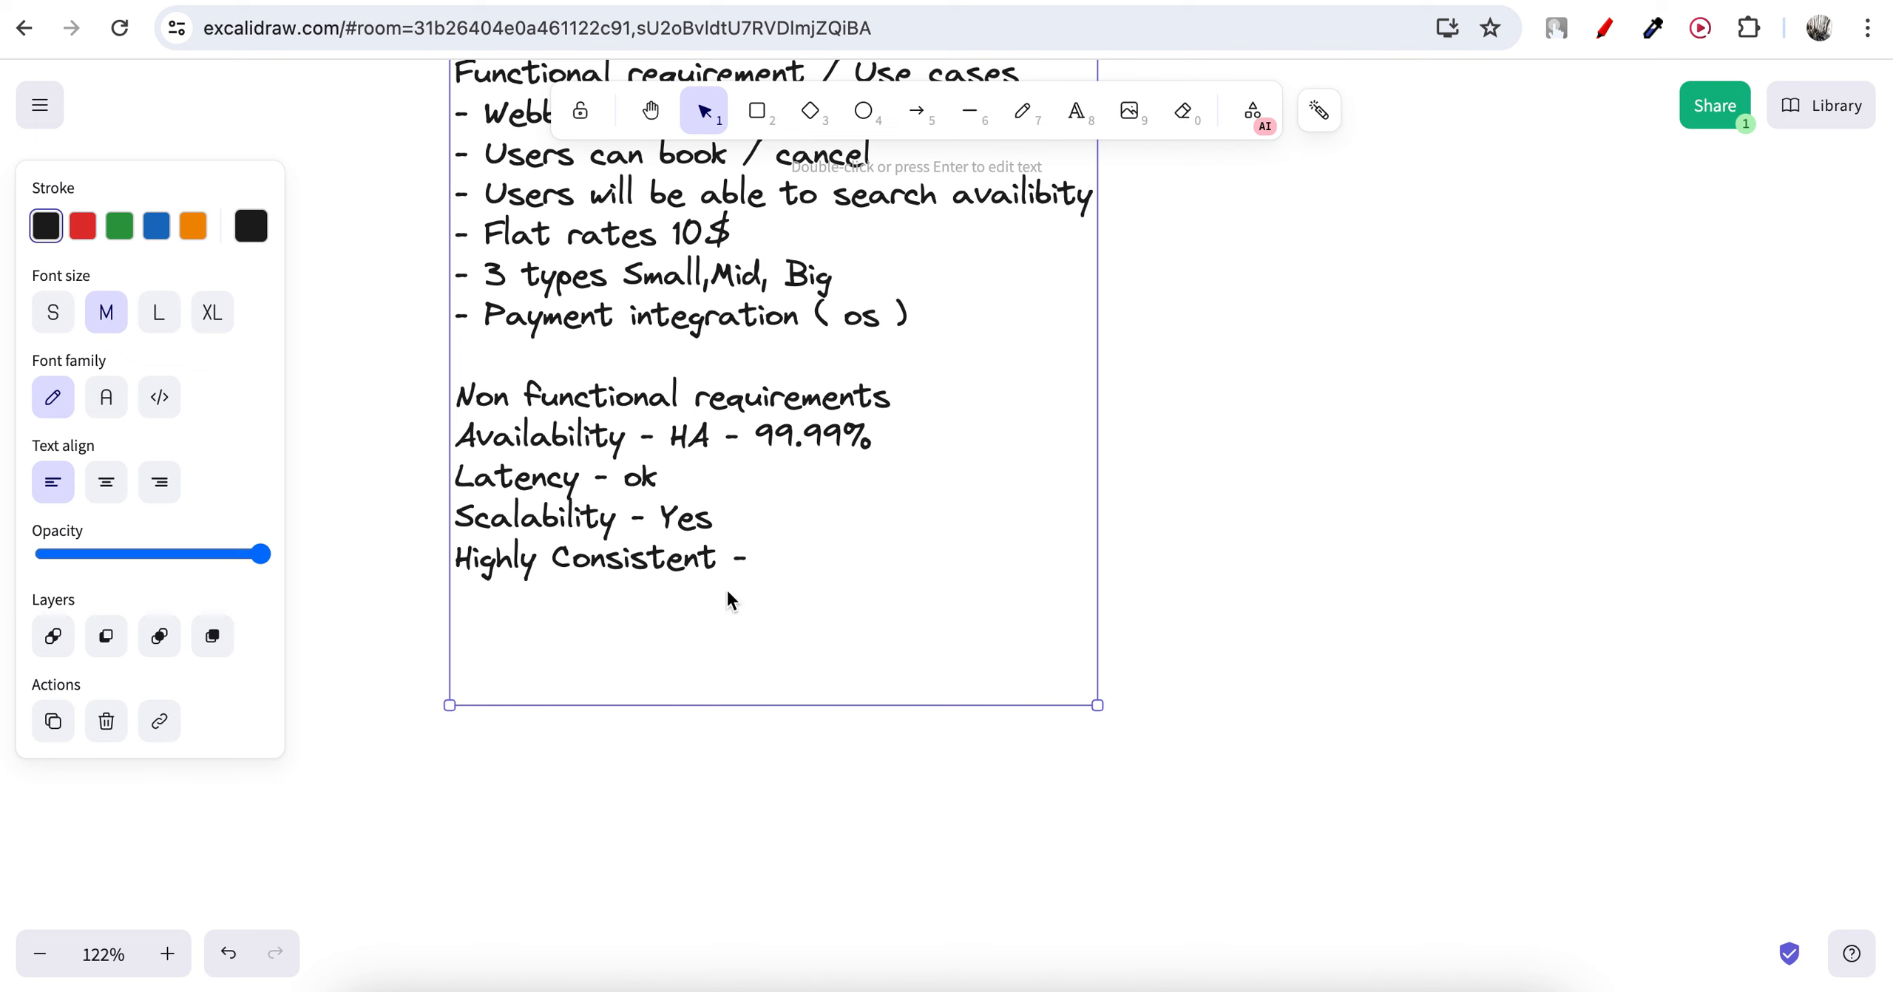
{"action": "double_click", "coordinate": [750, 598]}
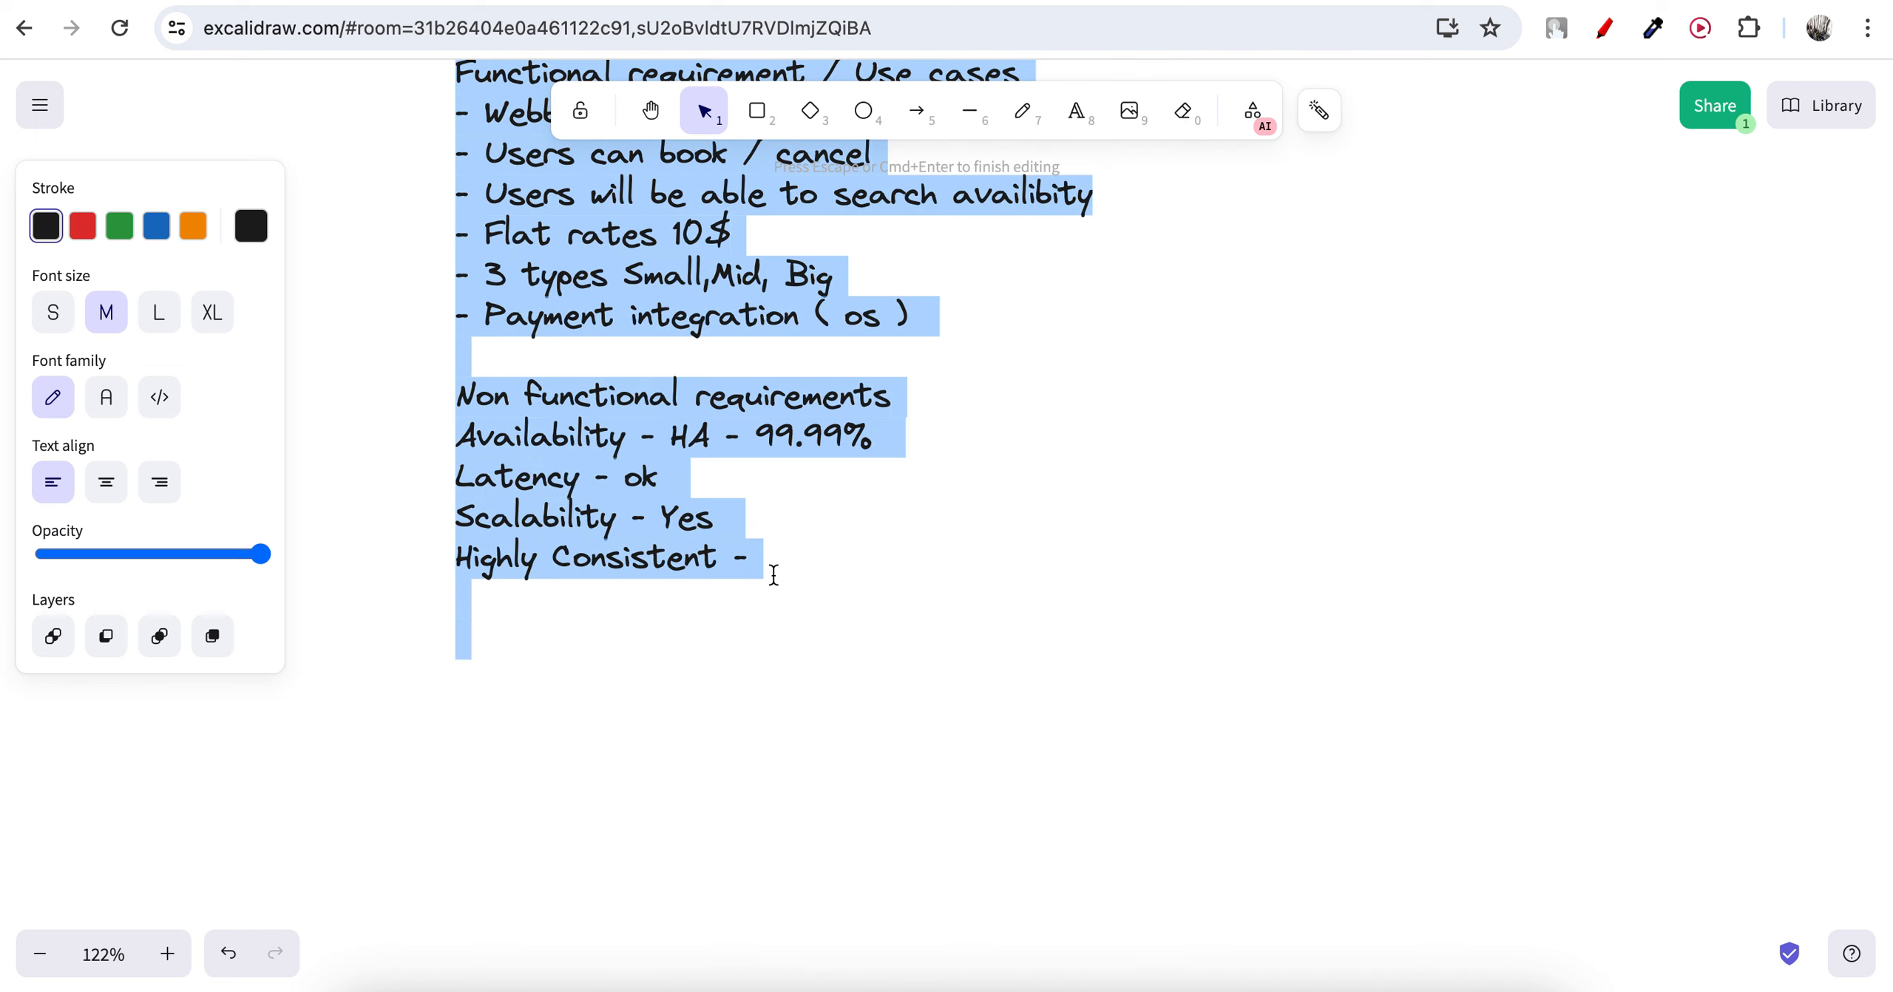
{"action": "left_click", "coordinate": [810, 567]}
{"action": "left_click", "coordinate": [595, 610]}
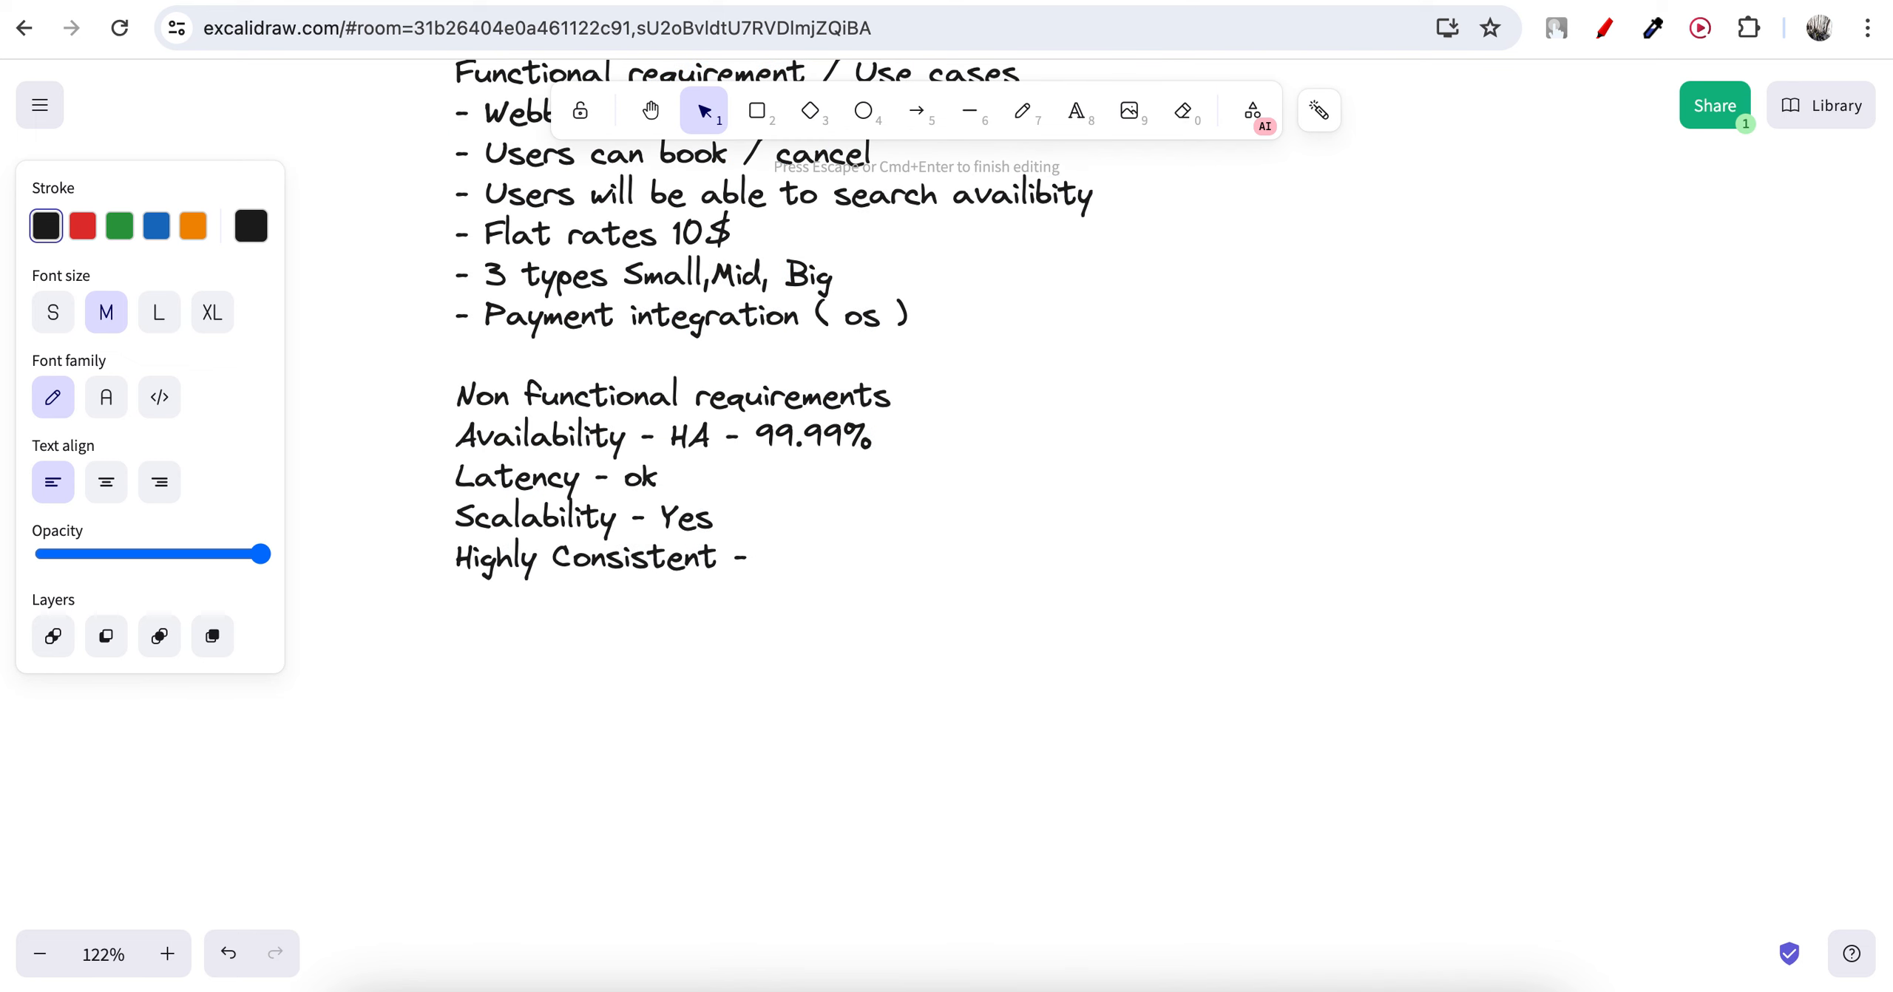
{"action": "type", "text": "APi -"}
{"action": "key", "text": "Return"}
{"action": "type", "text": "Create"}
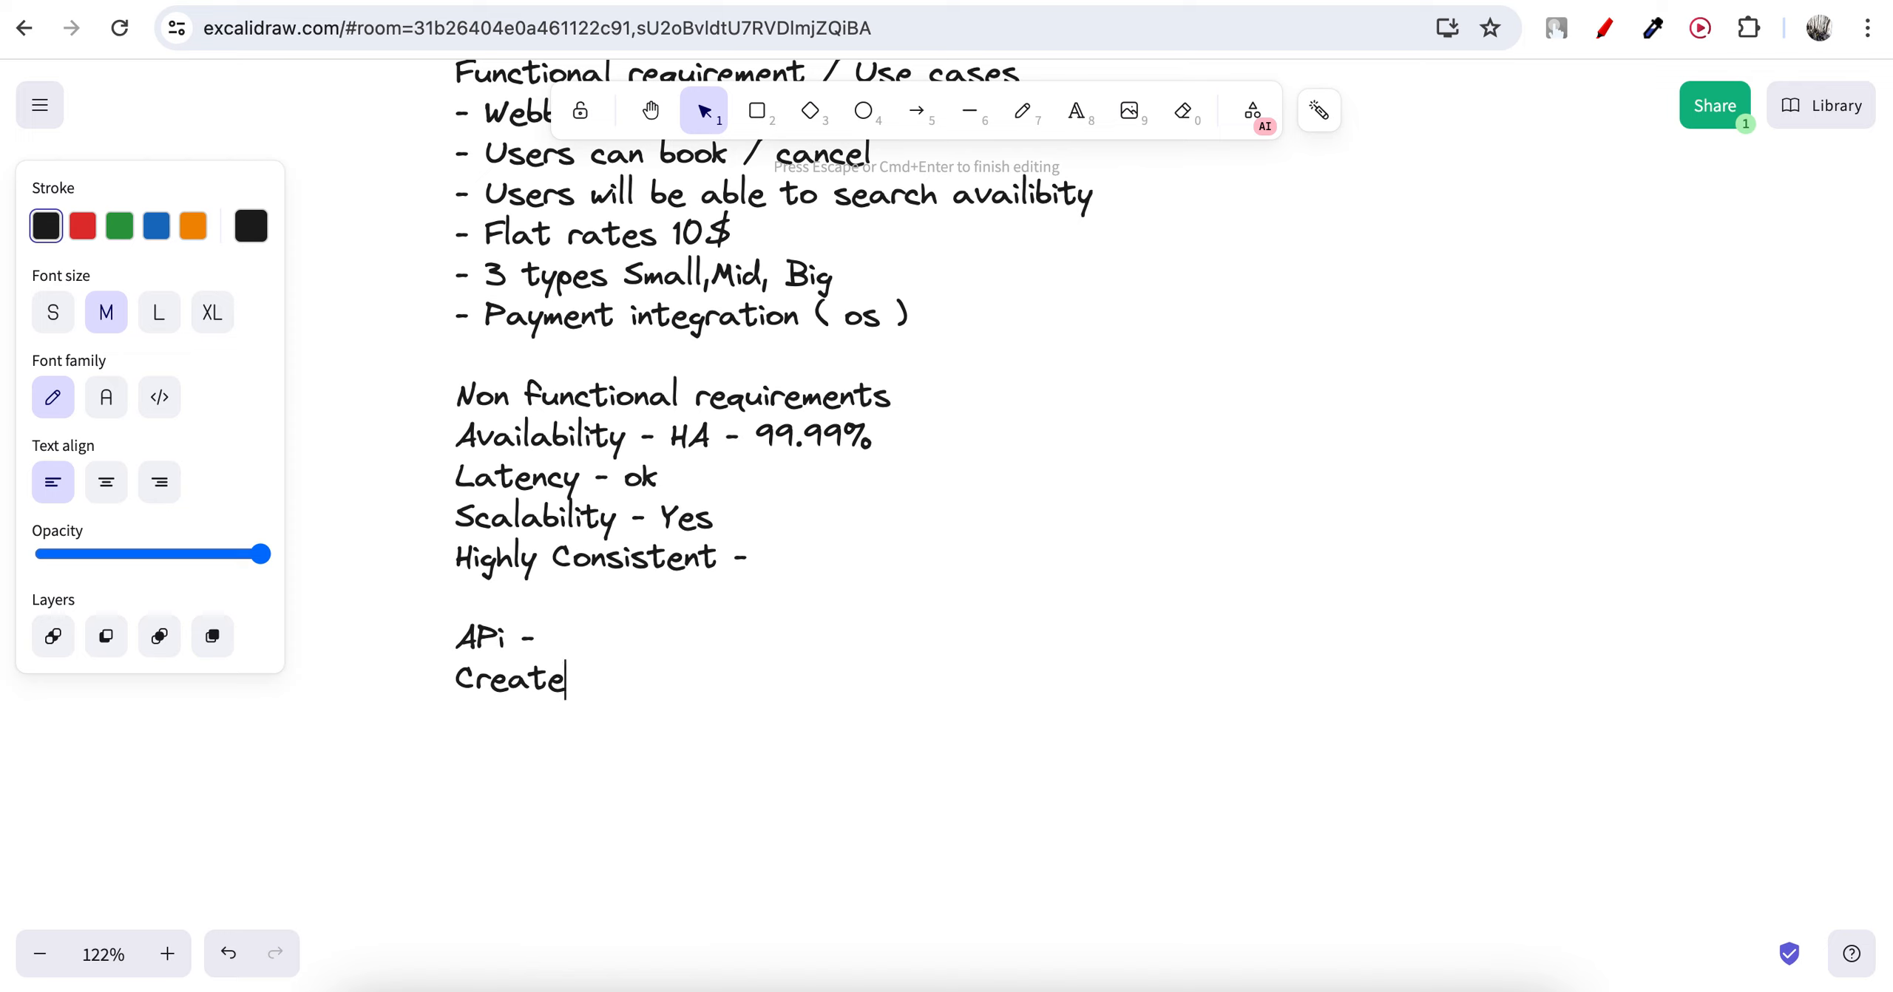
{"action": "key", "text": "BackSpace"}
{"action": "key", "text": "BackSpace"}
{"action": "key", "text": "BackSpace"}
{"action": "key", "text": "BackSpace"}
{"action": "key", "text": "BackSpace"}
{"action": "key", "text": "BackSpace"}
{"action": "type", "text": "Book"}
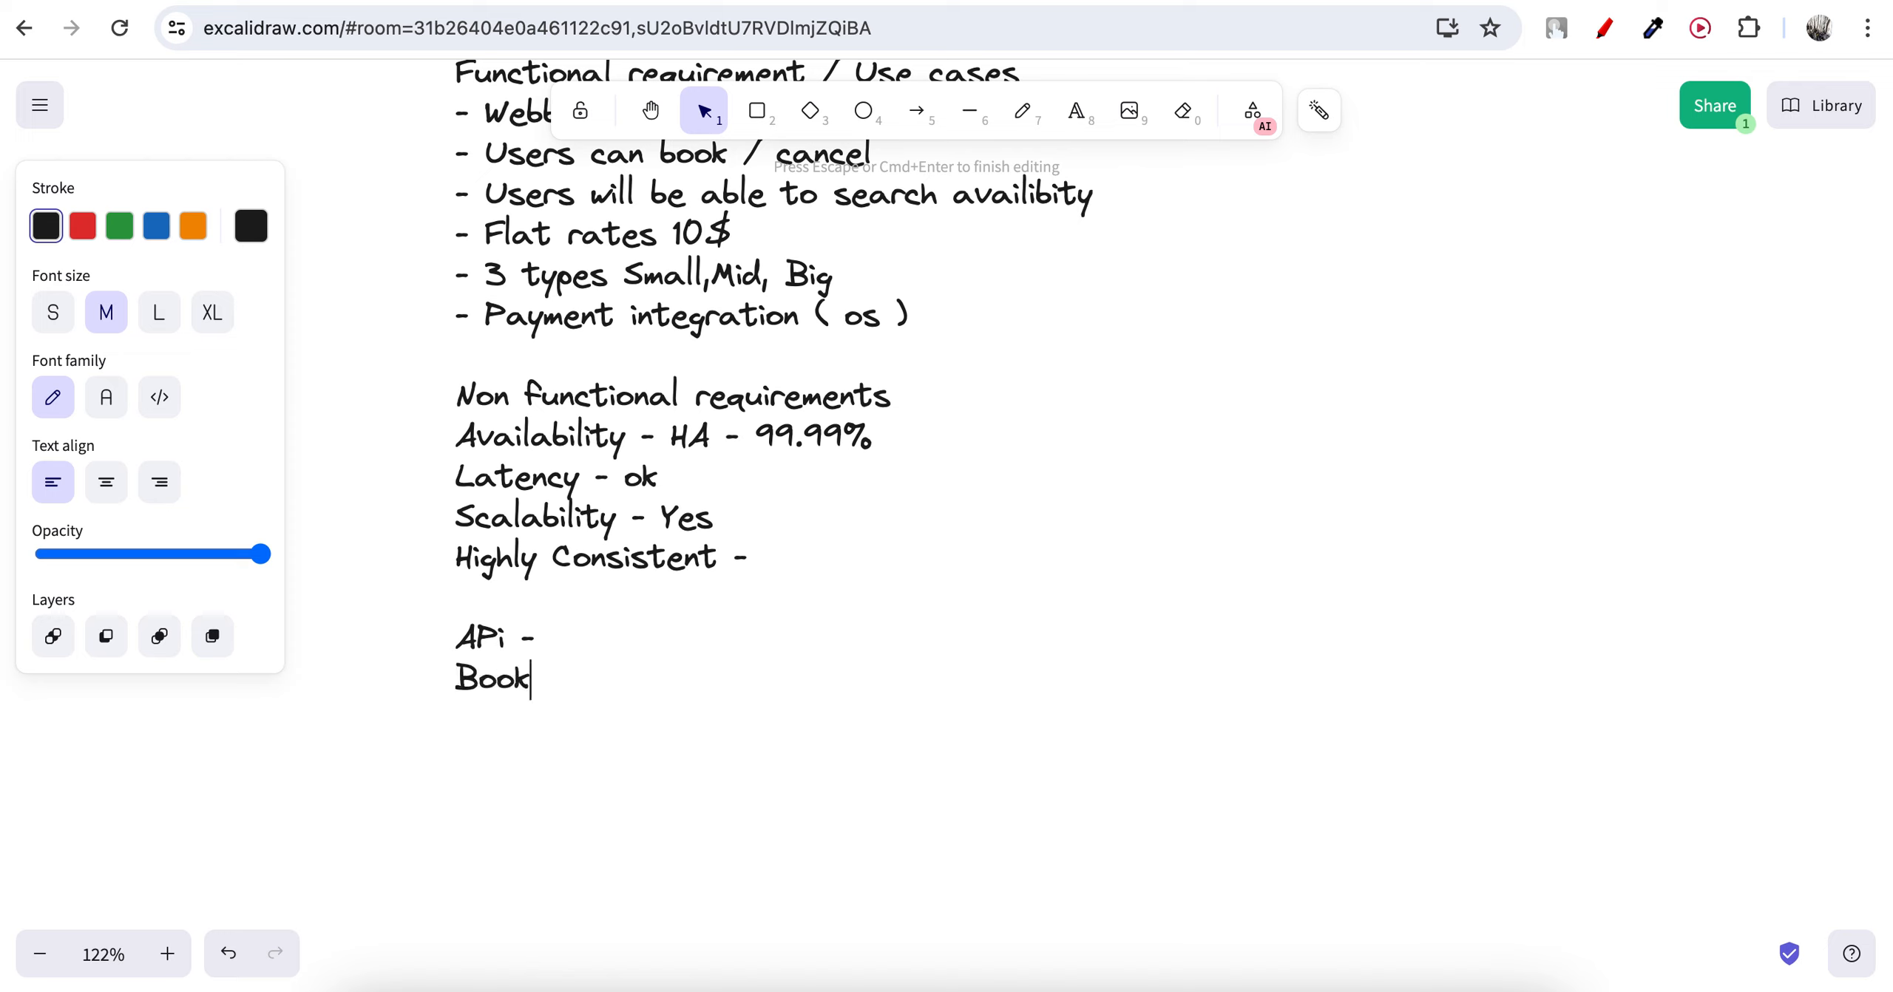
{"action": "key", "text": "BackSpace"}
{"action": "key", "text": "BackSpace"}
{"action": "key", "text": "BackSpace"}
{"action": "key", "text": "BackSpace"}
Write the endpoint "book/type=small" under the APi heading.
{"action": "type", "text": "book/"}
{"action": "type", "text": "type"}
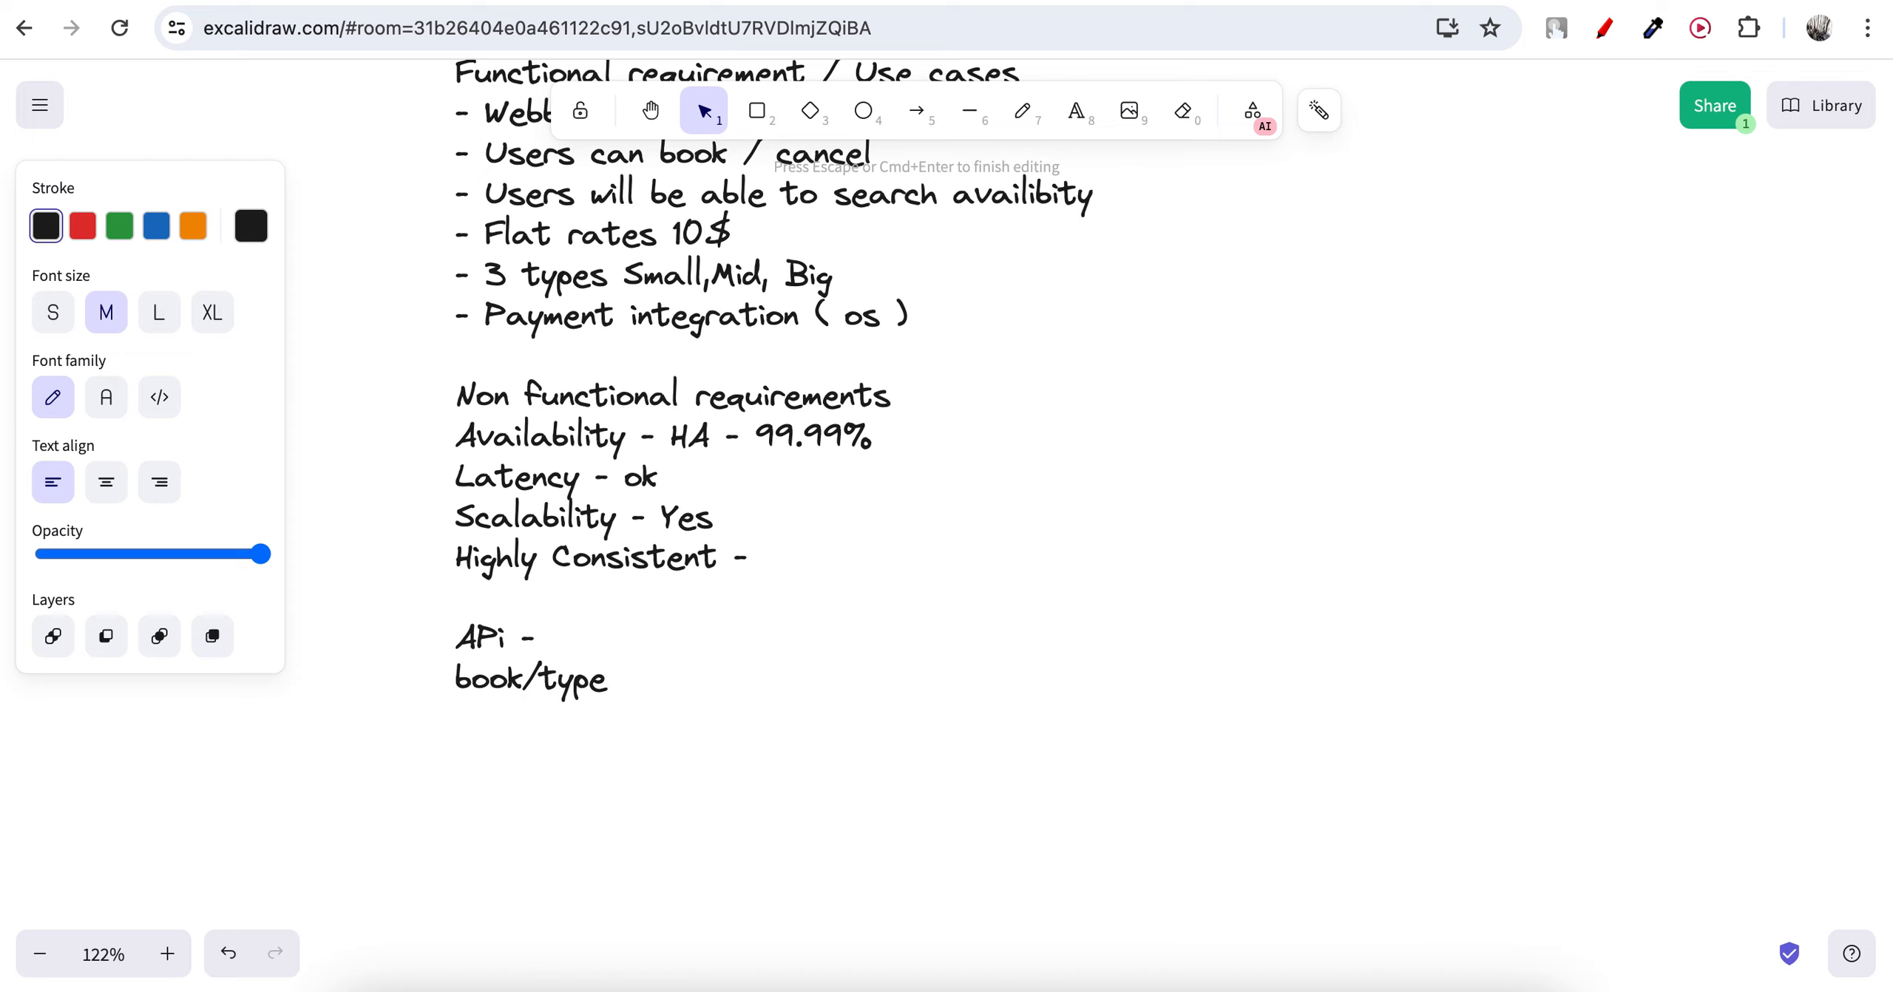
{"action": "type", "text": "="}
{"action": "type", "text": "x"}
{"action": "key", "text": "BackSpace"}
{"action": "type", "text": "small"}
{"action": "key", "text": "Return"}
Add the endpoint line "search/" below the book endpoint and prefix both endpoints with a slash.
{"action": "type", "text": "search"}
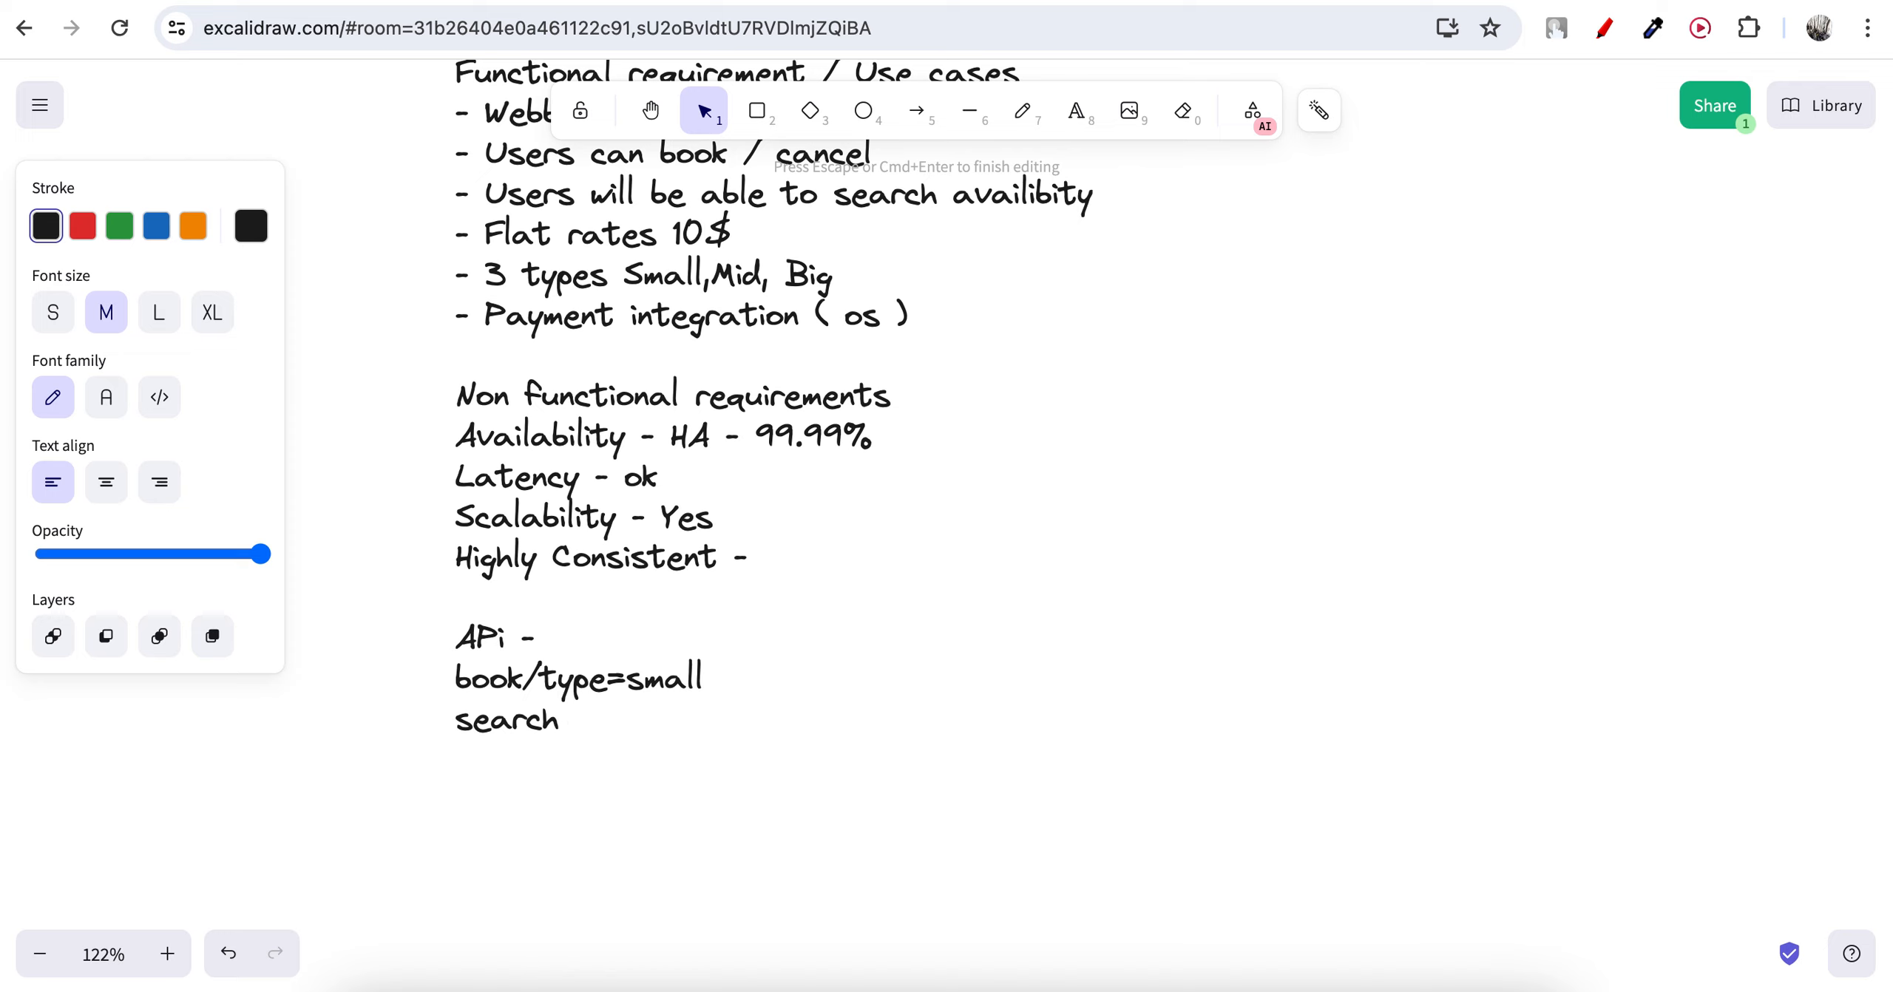
{"action": "type", "text": "/"}
{"action": "left_click", "coordinate": [455, 678]}
{"action": "type", "text": "/"}
{"action": "left_click", "coordinate": [455, 717]}
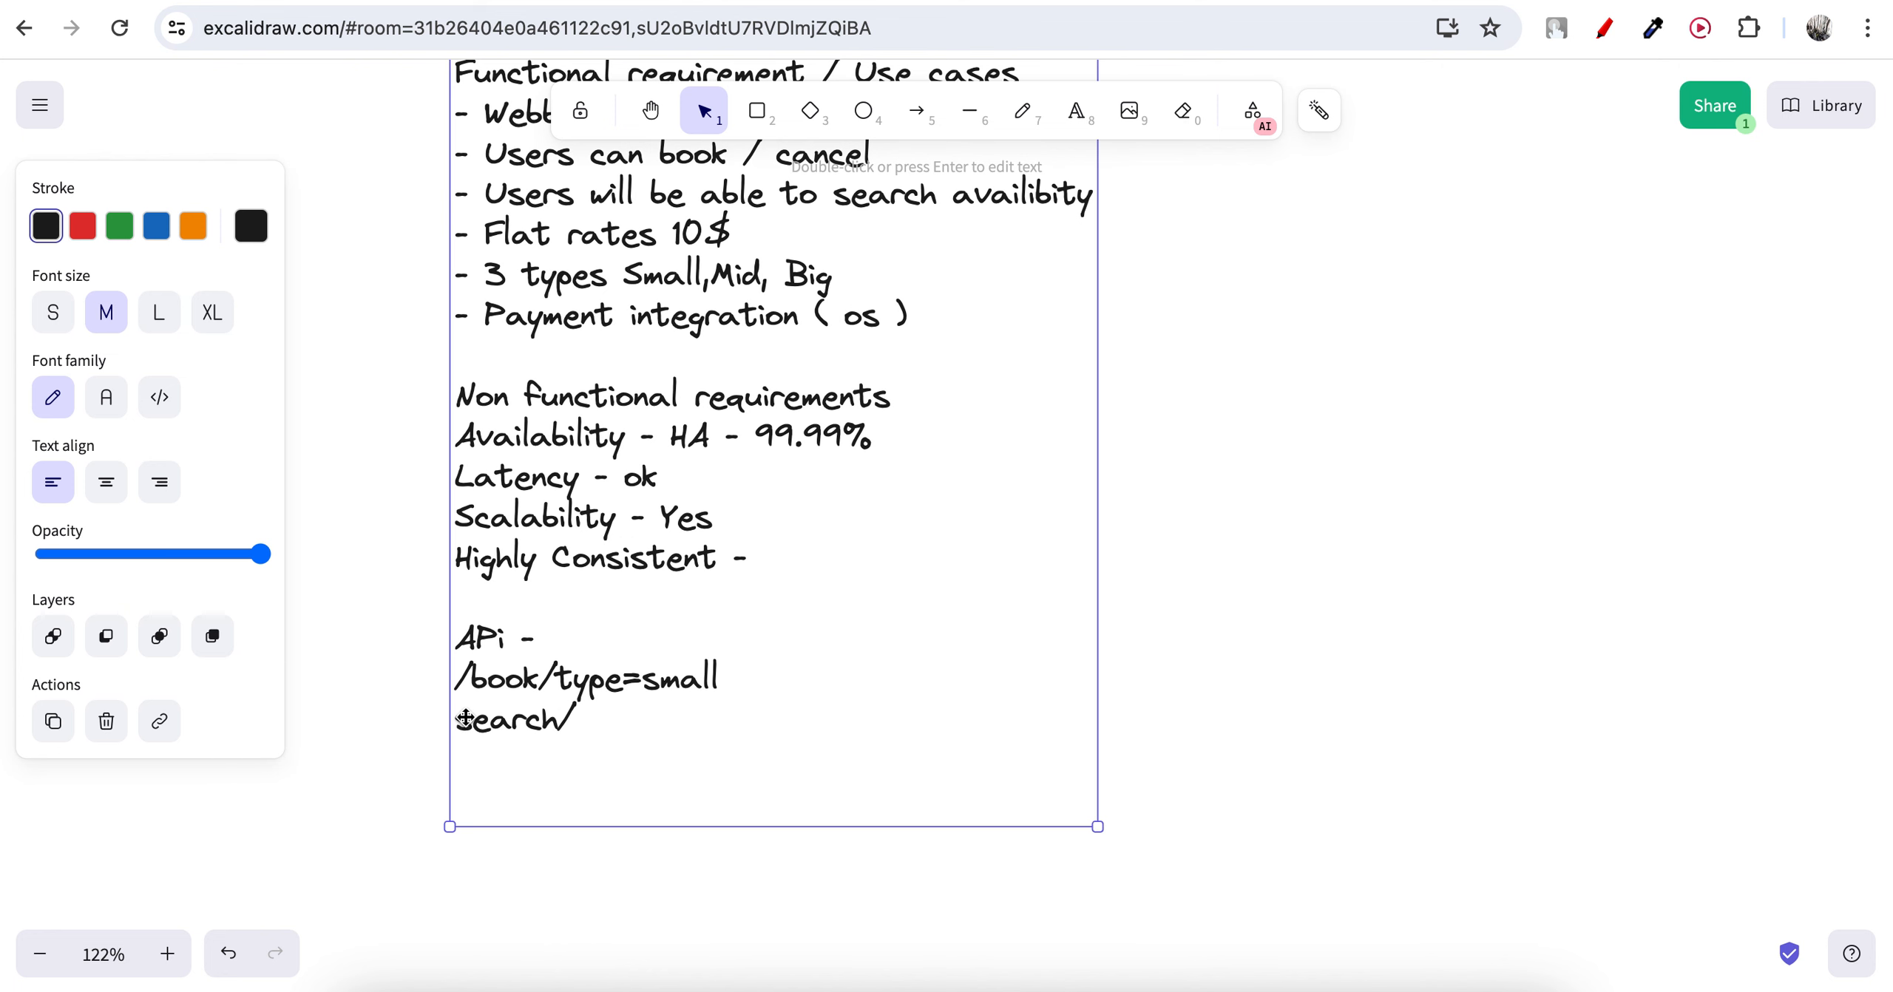
{"action": "double_click", "coordinate": [465, 721]}
{"action": "left_click", "coordinate": [472, 719]}
{"action": "key", "text": "Left"}
{"action": "type", "text": "/"}
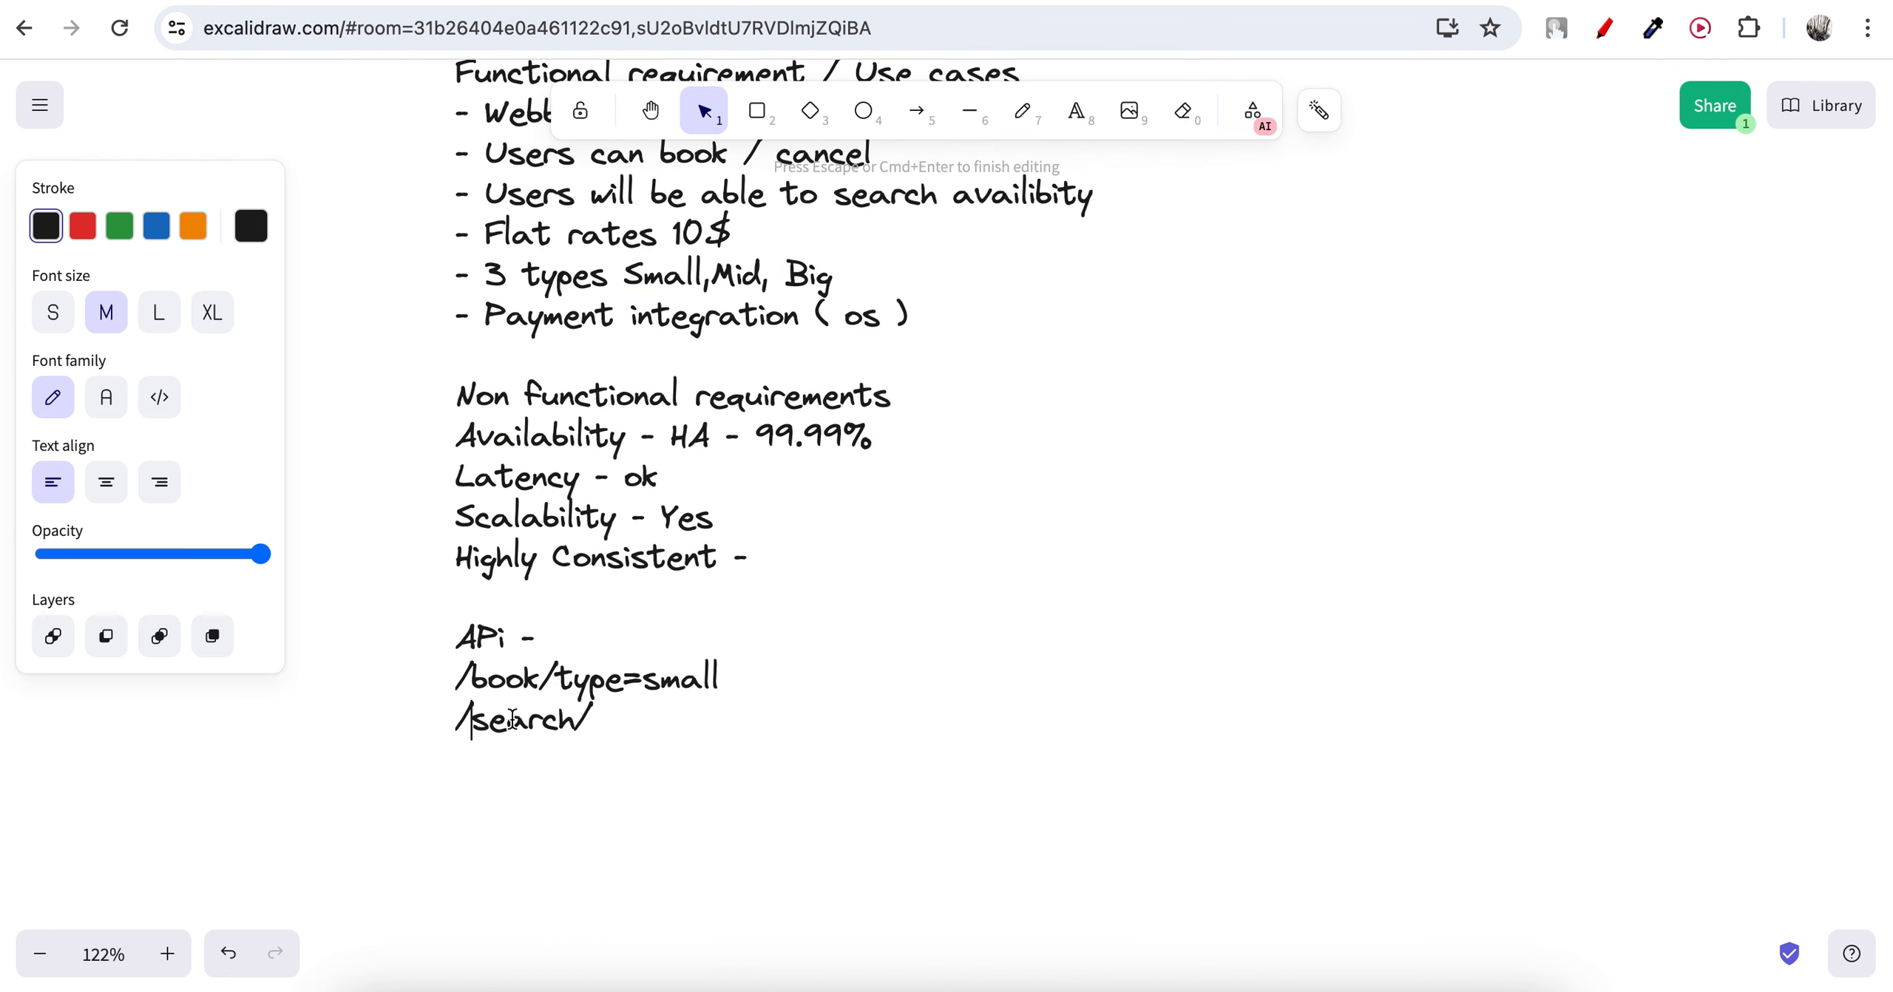
Complete the search endpoint as "/search/location_id".
{"action": "left_click", "coordinate": [617, 719]}
{"action": "key", "text": "Return"}
{"action": "left_click", "coordinate": [627, 691]}
{"action": "left_click", "coordinate": [614, 726]}
{"action": "type", "text": "location"}
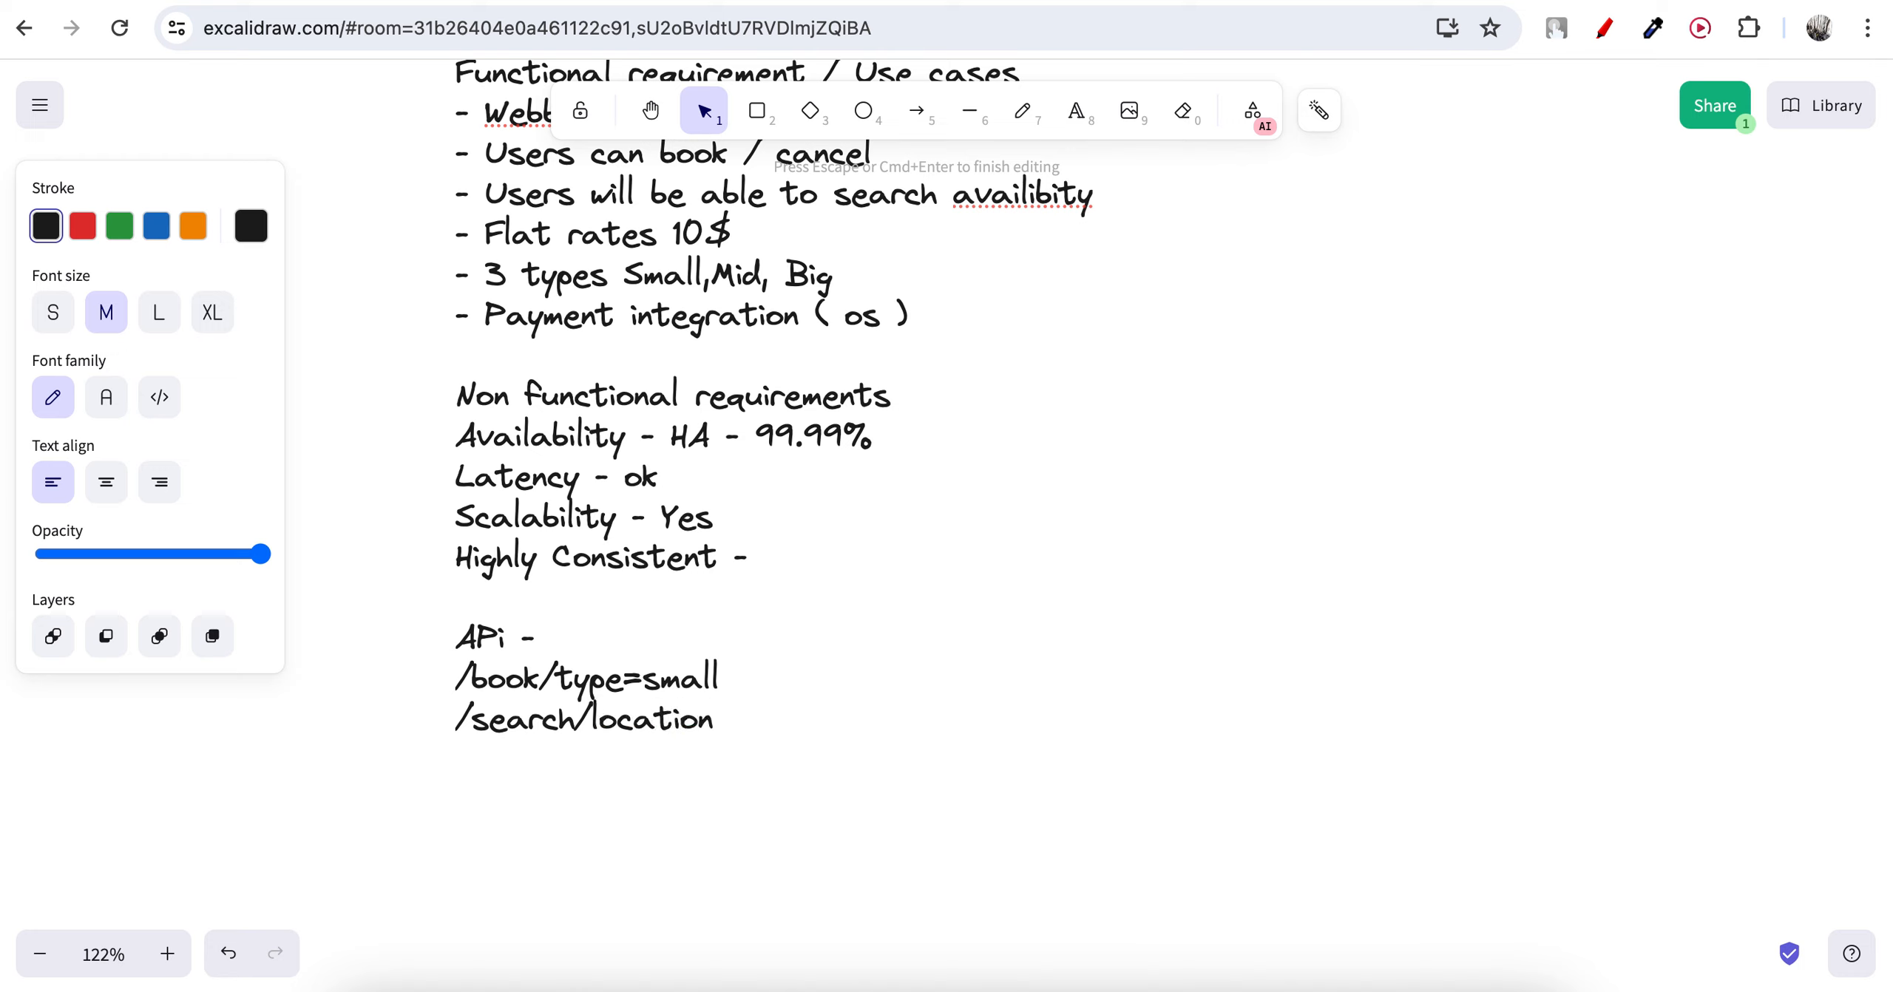
{"action": "type", "text": "_id"}
{"action": "key", "text": "Return"}
{"action": "key", "text": "BackSpace"}
Insert the endpoint line "/create/user - Auth ( )" directly below the APi heading, above the book endpoint.
{"action": "left_click", "coordinate": [587, 642]}
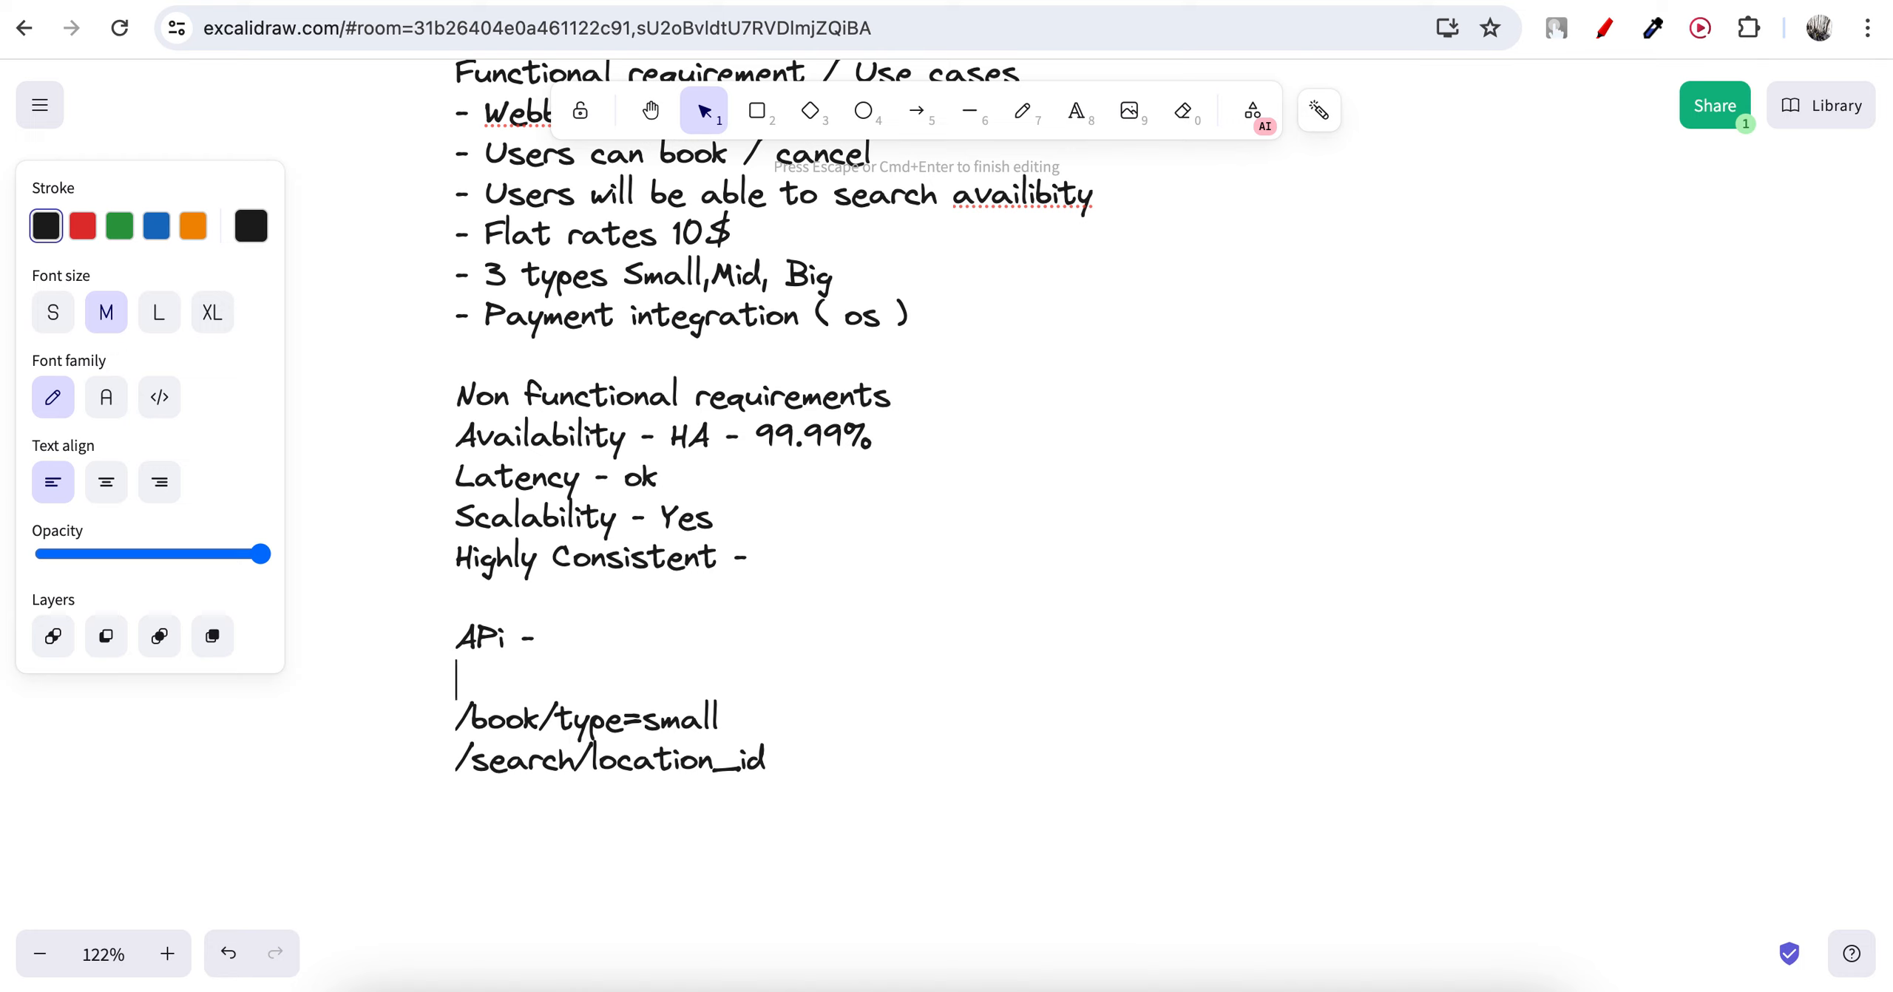
{"action": "type", "text": "/create"}
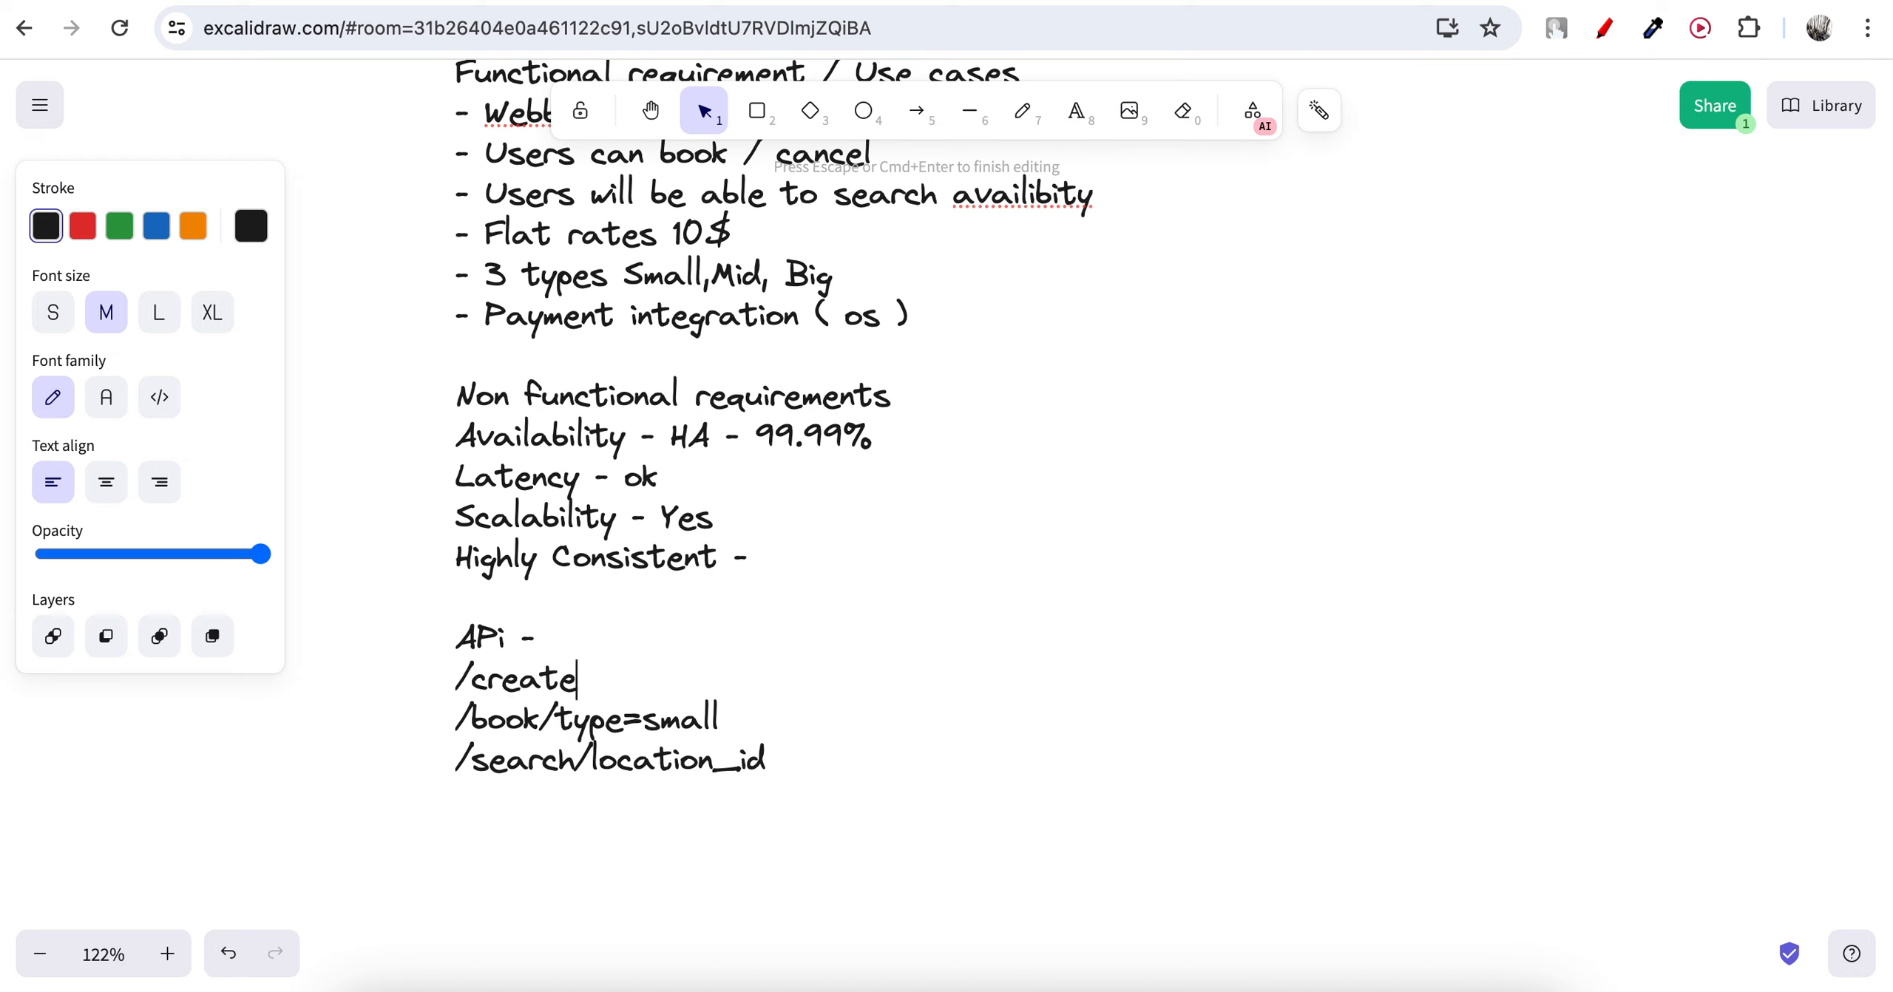
{"action": "type", "text": "/user - Auth"}
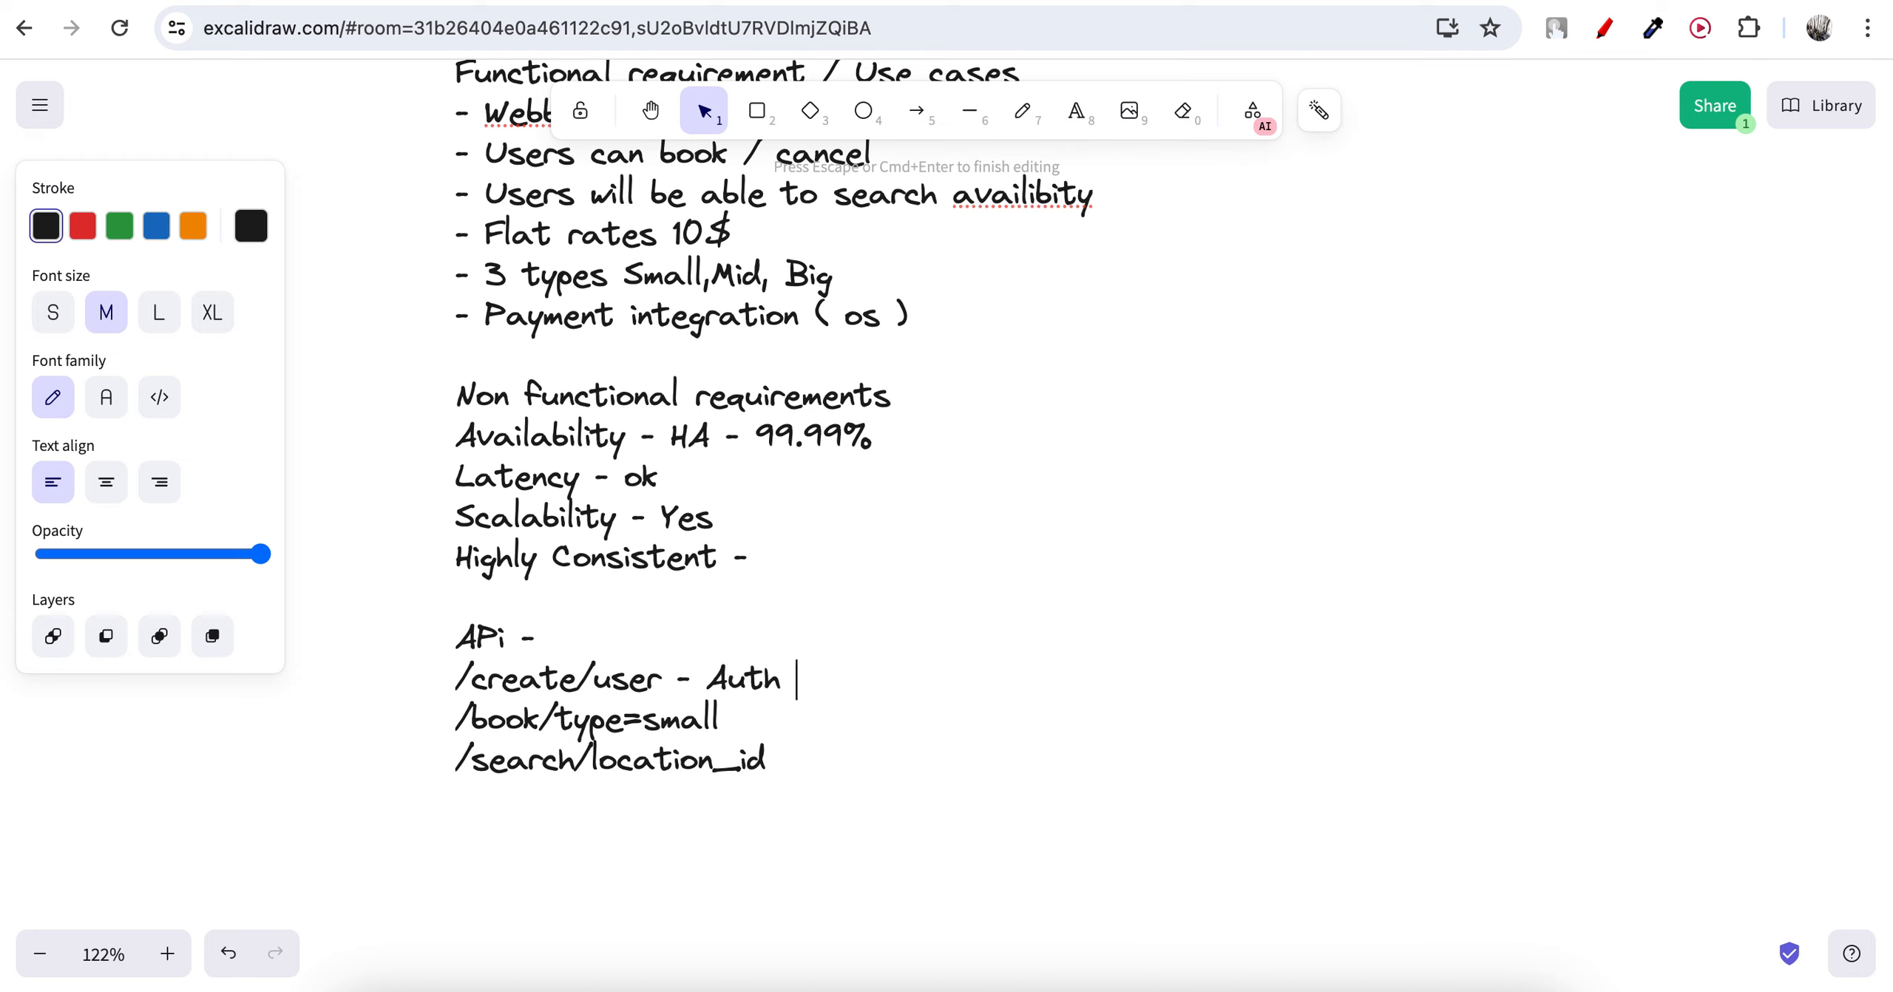
{"action": "type", "text": " ("}
{"action": "type", "text": ")"}
Insert an extra blank line between the Highly Consistent line and the APi heading.
{"action": "left_click", "coordinate": [817, 555]}
{"action": "key", "text": "Return"}
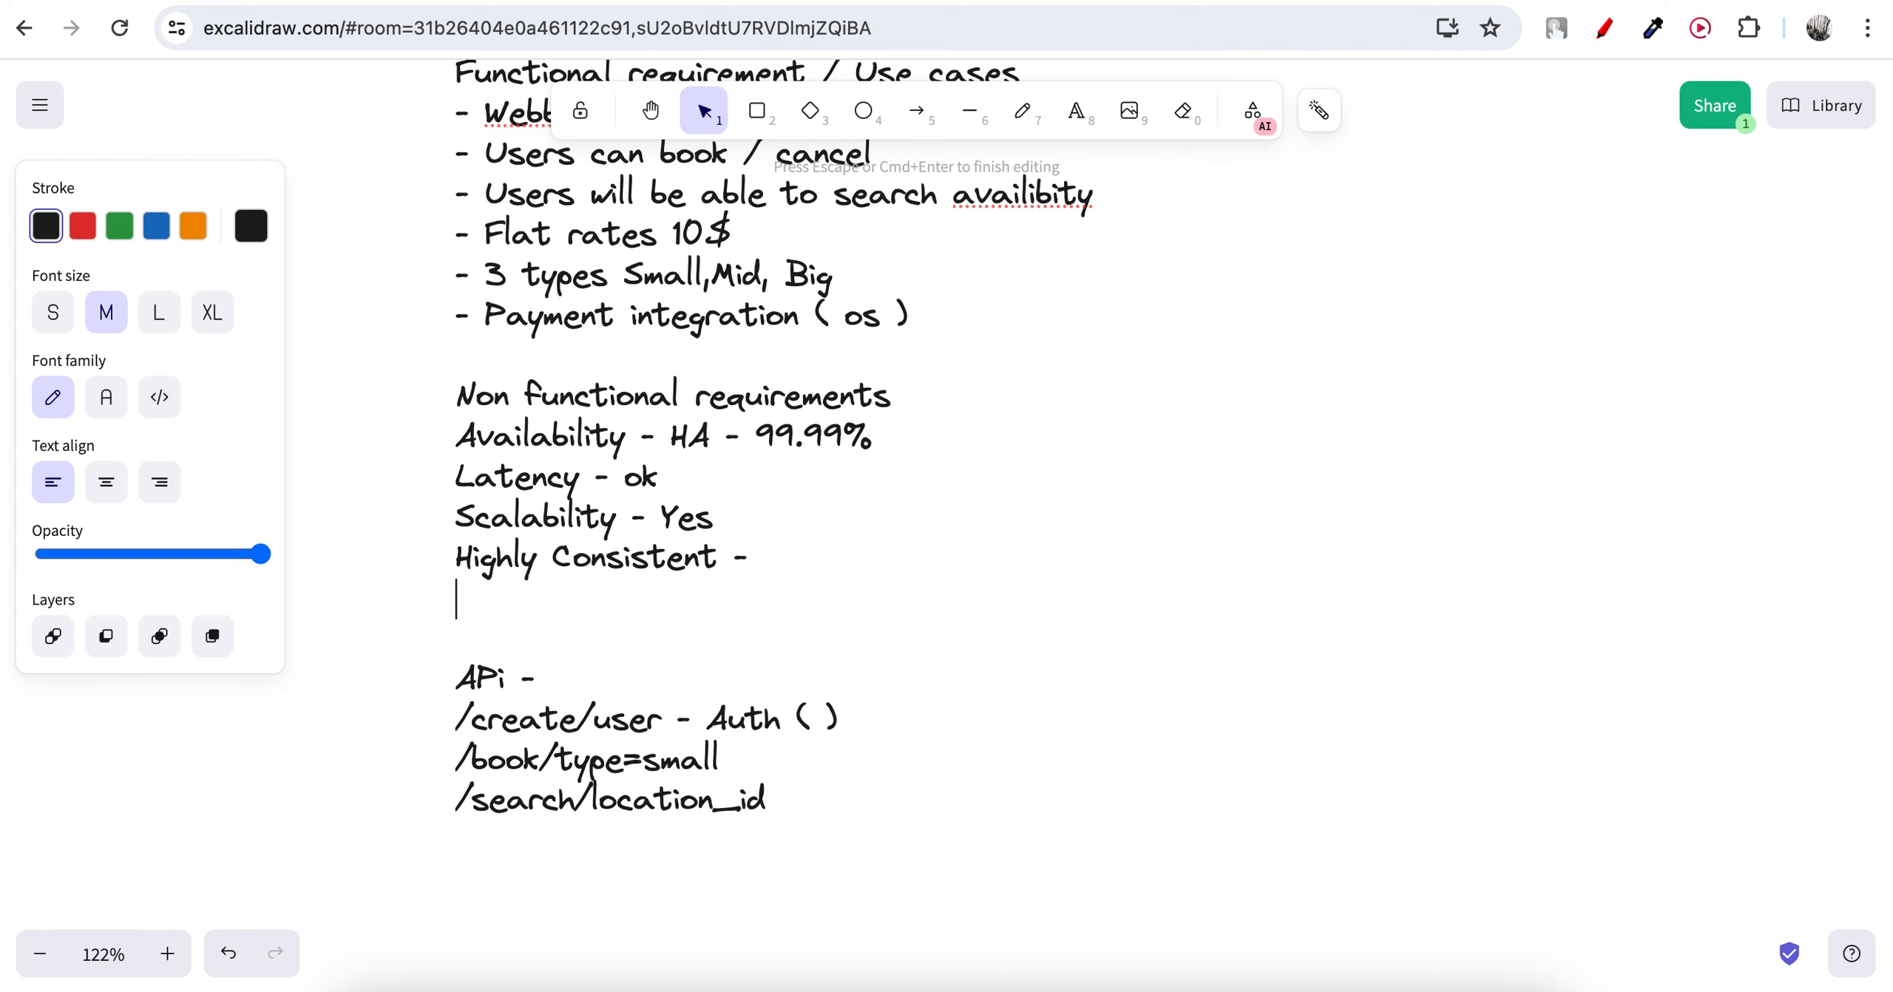
{"action": "left_click", "coordinate": [878, 343]}
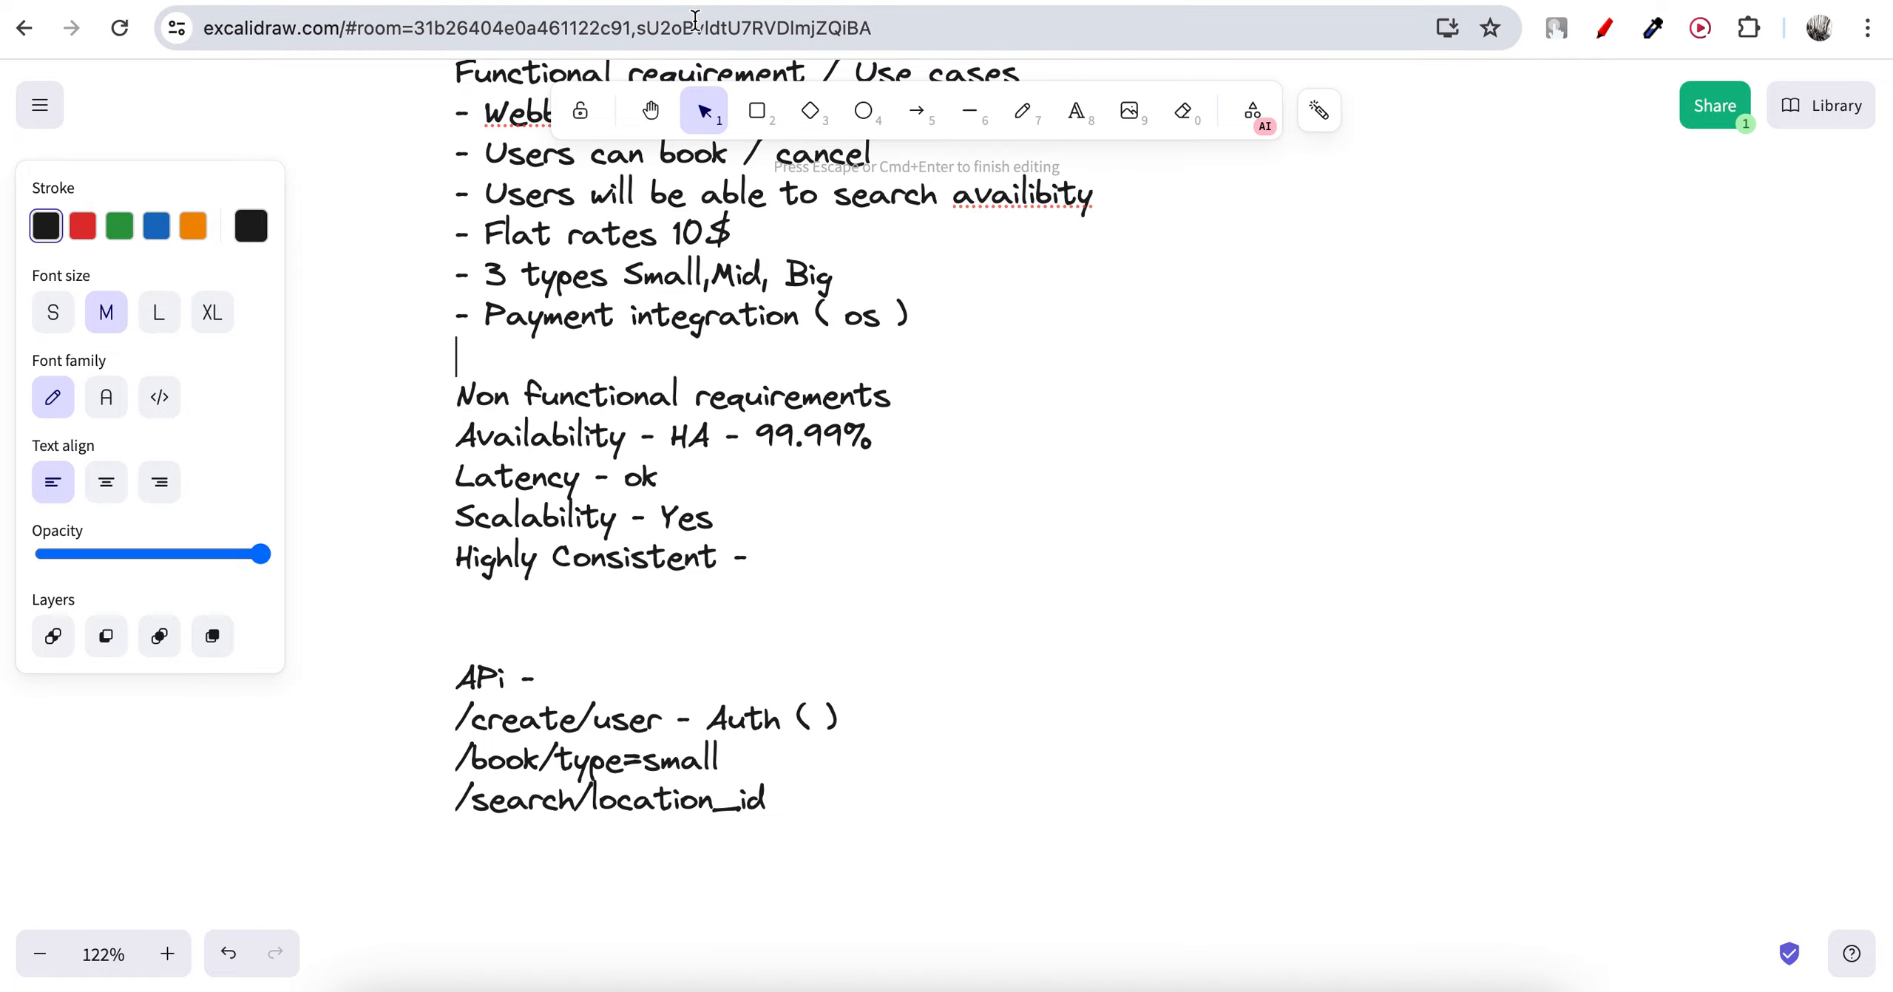
Switch to the InterviewDose site and review the five-step interview process in the System Design Cheet Sheet article.
{"action": "left_click", "coordinate": [1533, 1]}
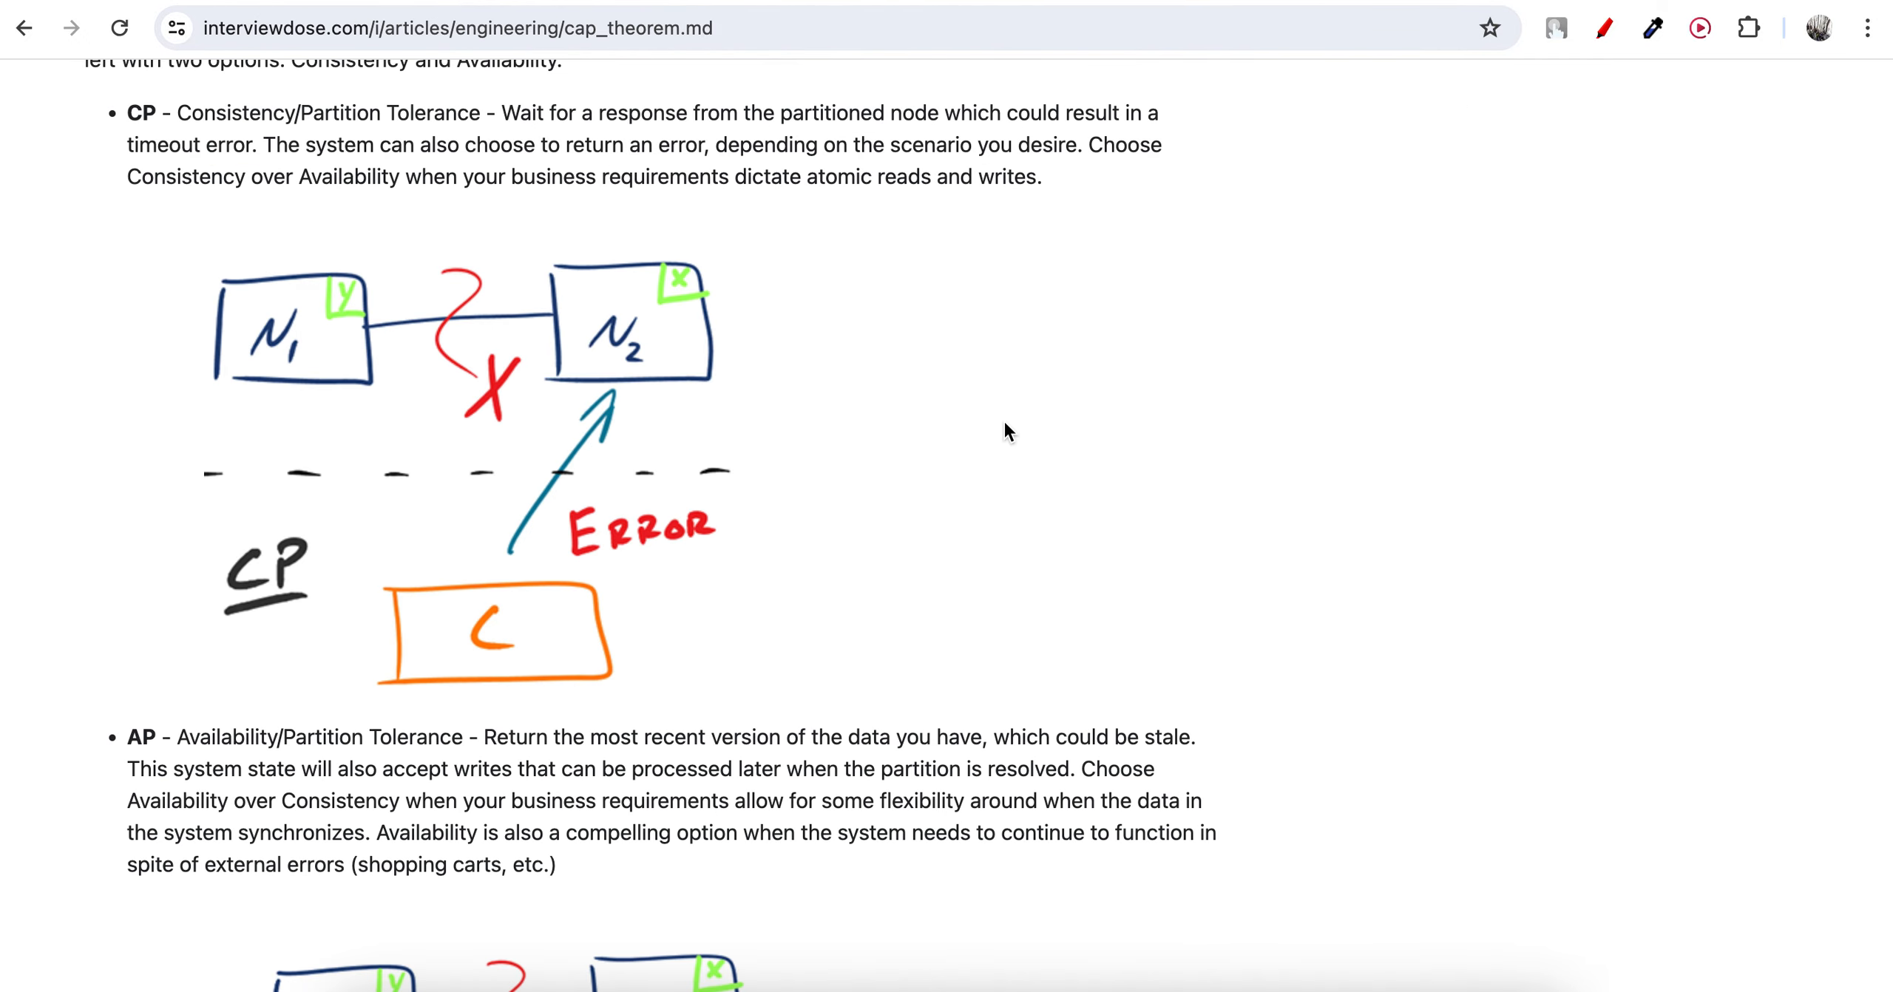
{"action": "scroll", "coordinate": [919, 582], "scroll_direction": "up", "scroll_amount": 10}
{"action": "scroll", "coordinate": [1516, 642], "scroll_direction": "down", "scroll_amount": 5}
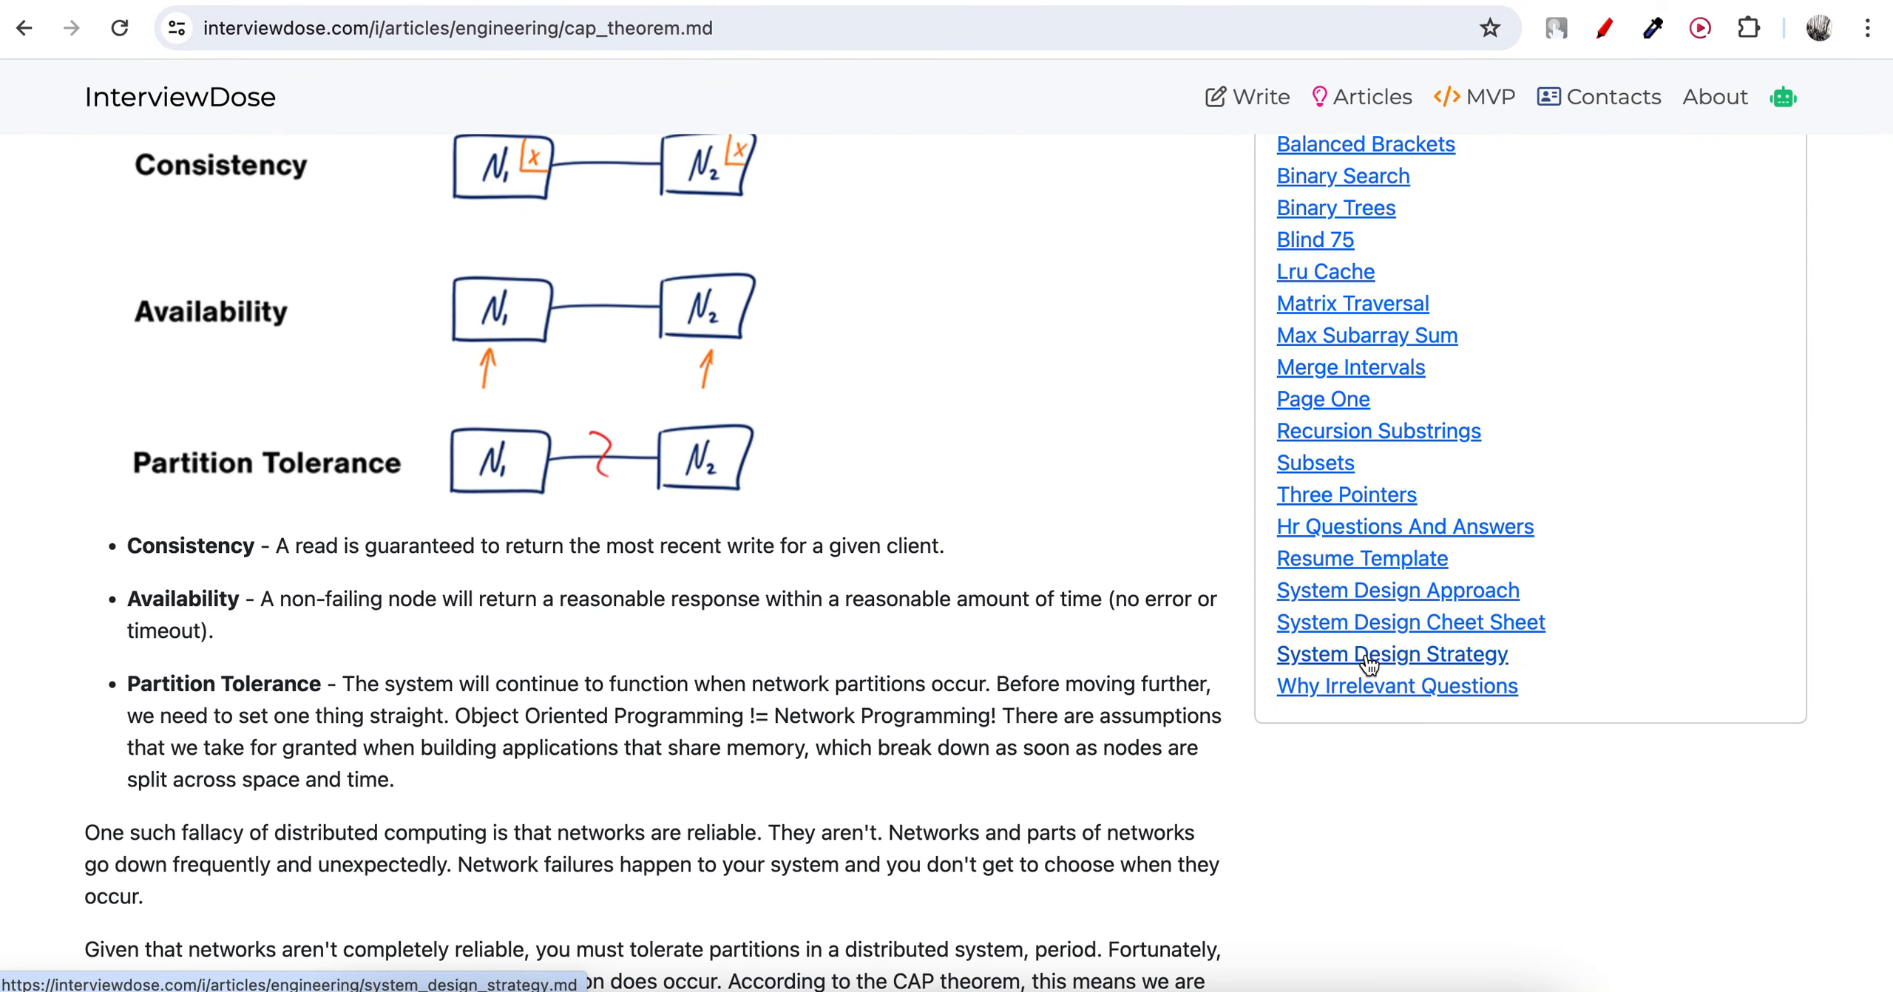
{"action": "left_click", "coordinate": [1378, 625]}
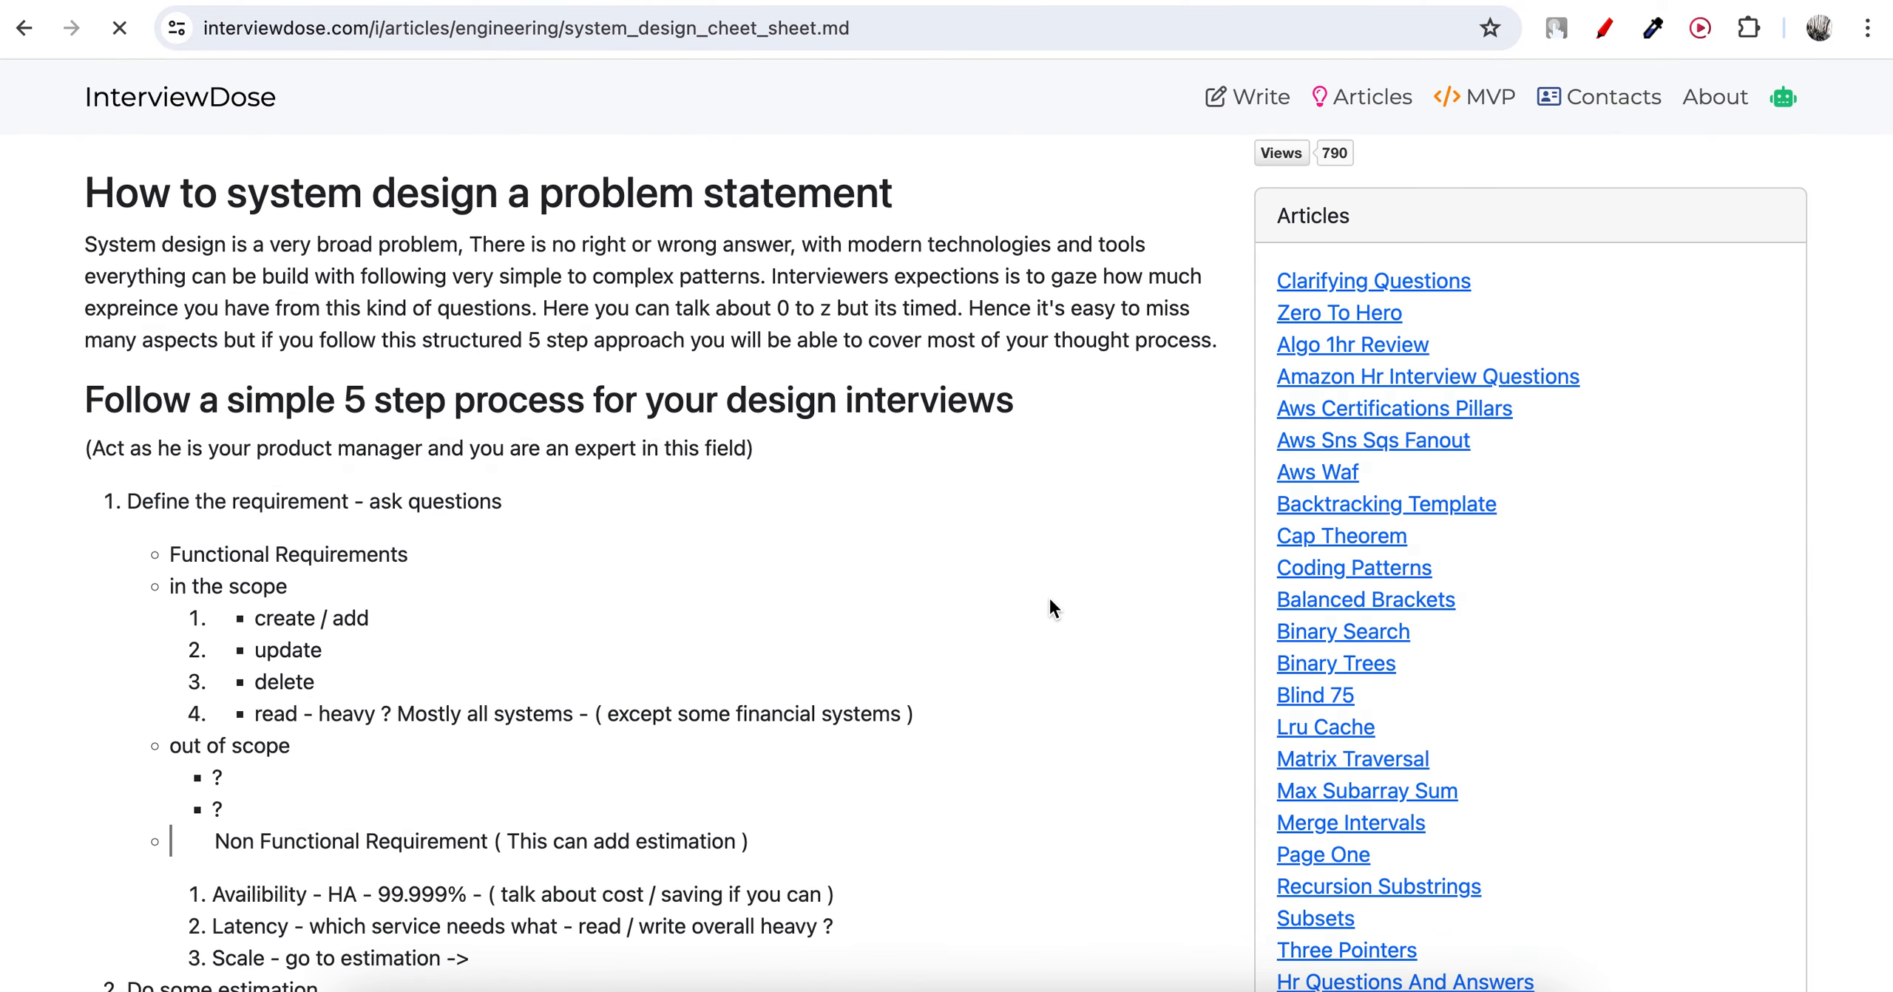
{"action": "scroll", "coordinate": [1050, 600], "scroll_direction": "down", "scroll_amount": 2}
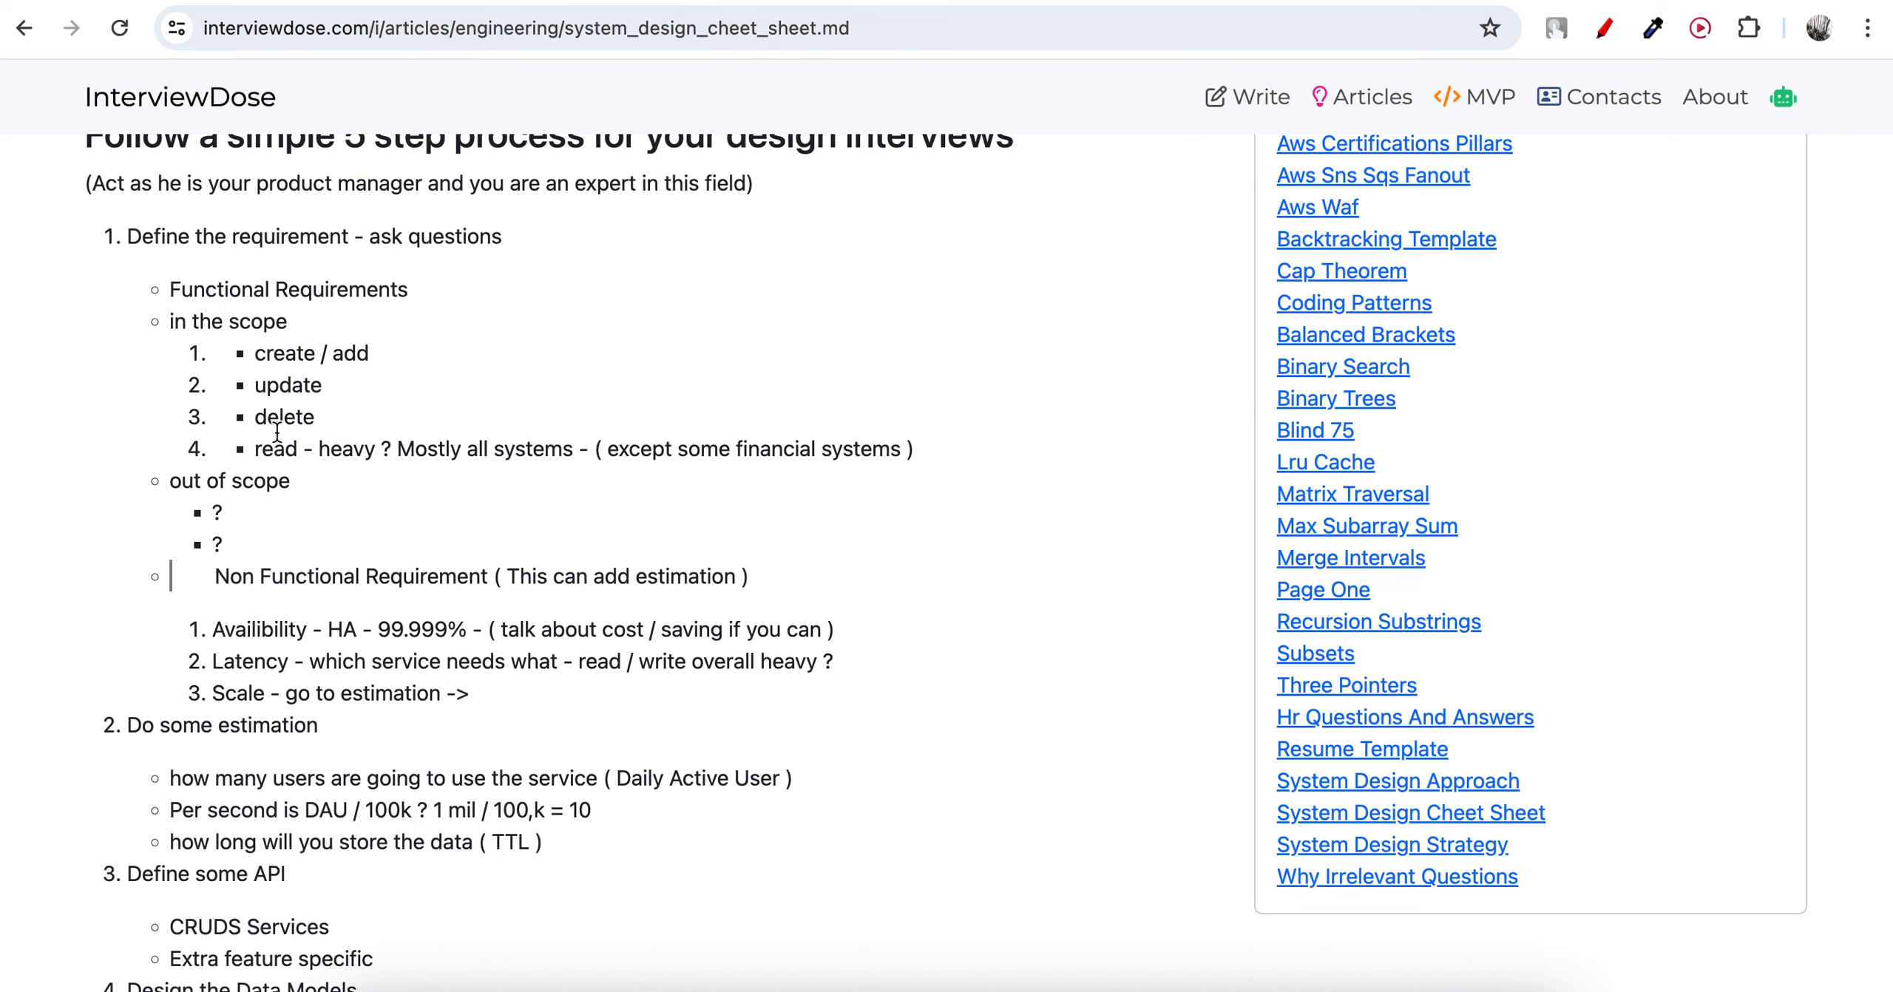
{"action": "scroll", "coordinate": [277, 431], "scroll_direction": "down", "scroll_amount": 1}
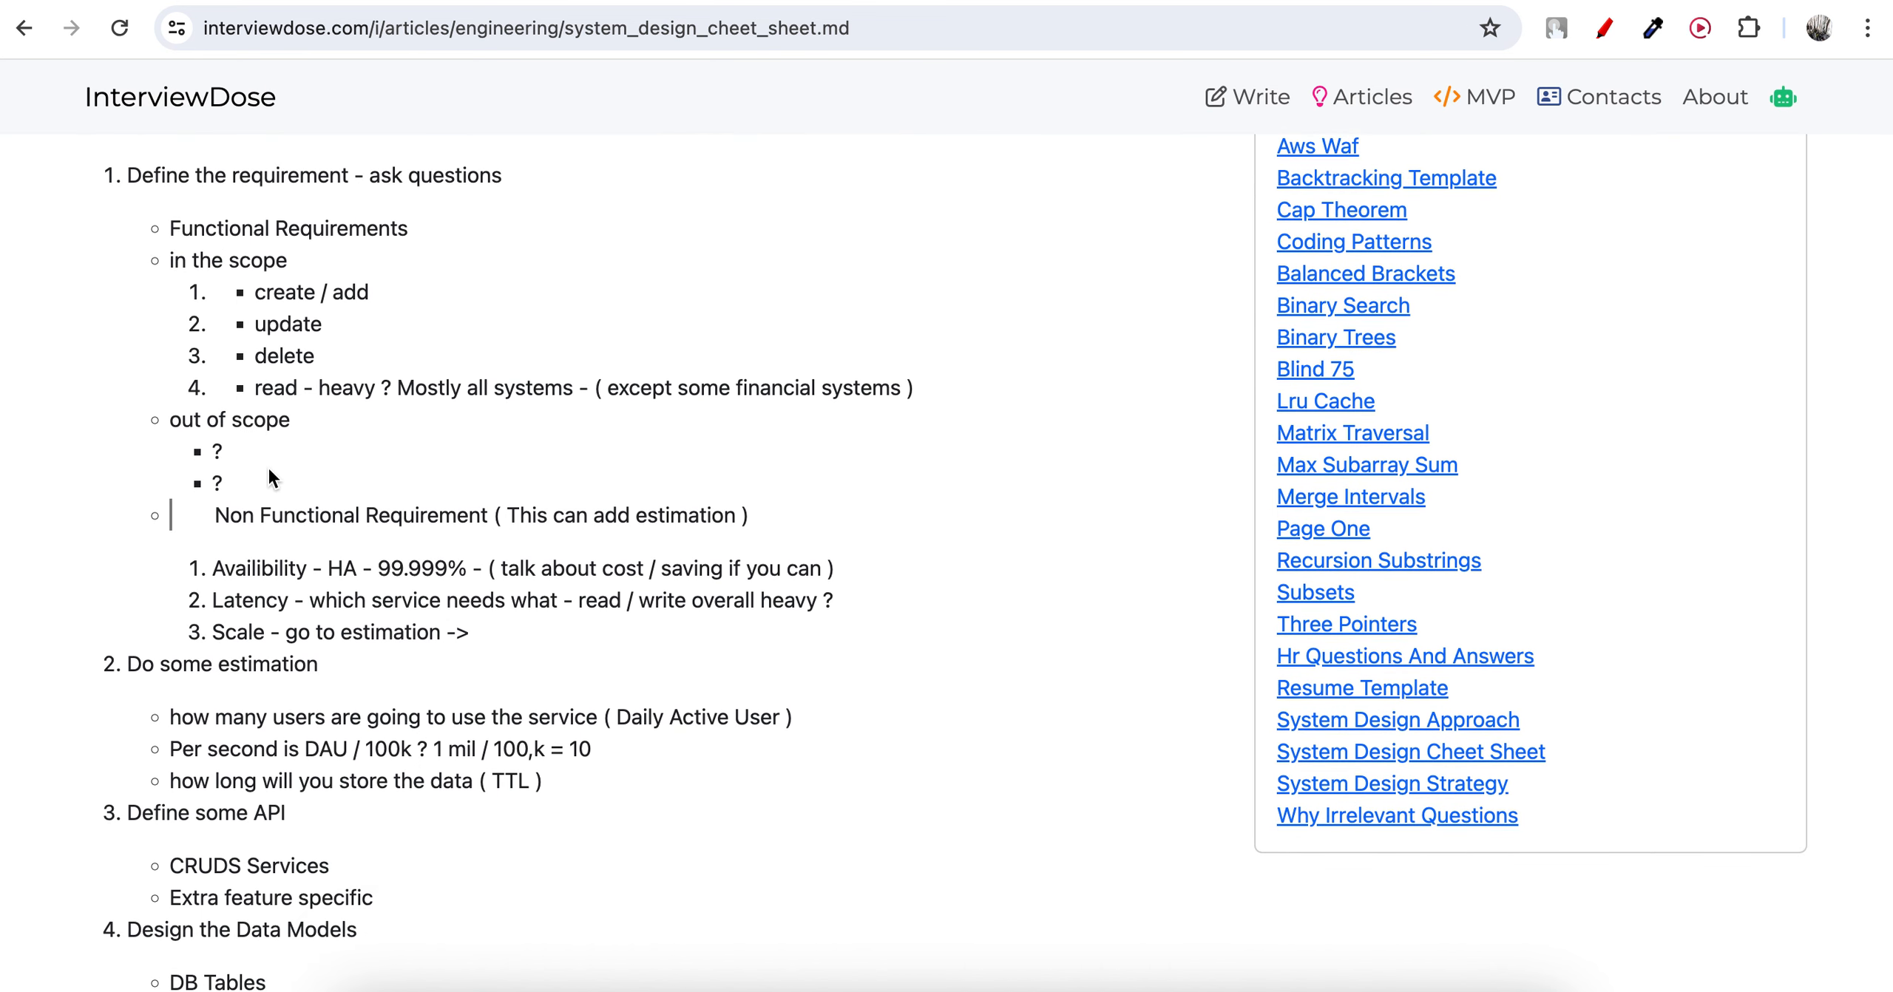
{"action": "scroll", "coordinate": [270, 472], "scroll_direction": "down", "scroll_amount": 2}
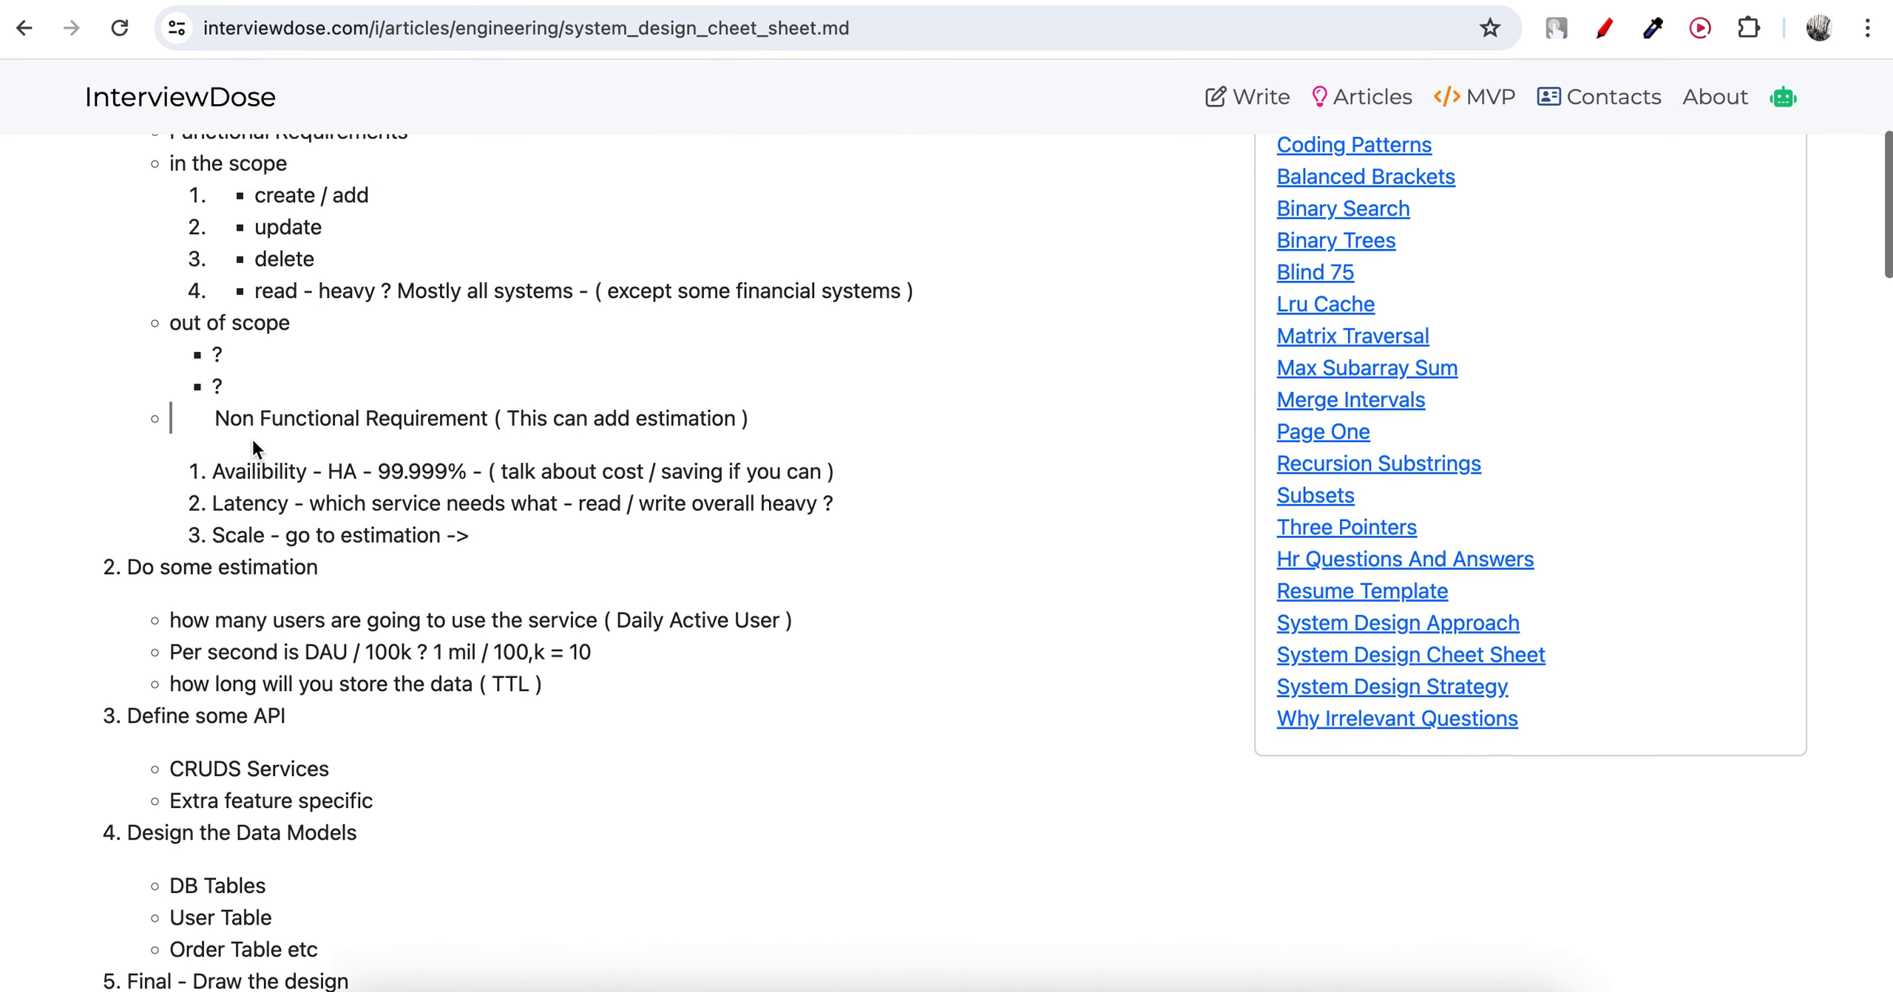
{"action": "scroll", "coordinate": [251, 440], "scroll_direction": "down", "scroll_amount": 2}
{"action": "scroll", "coordinate": [229, 403], "scroll_direction": "down", "scroll_amount": 2}
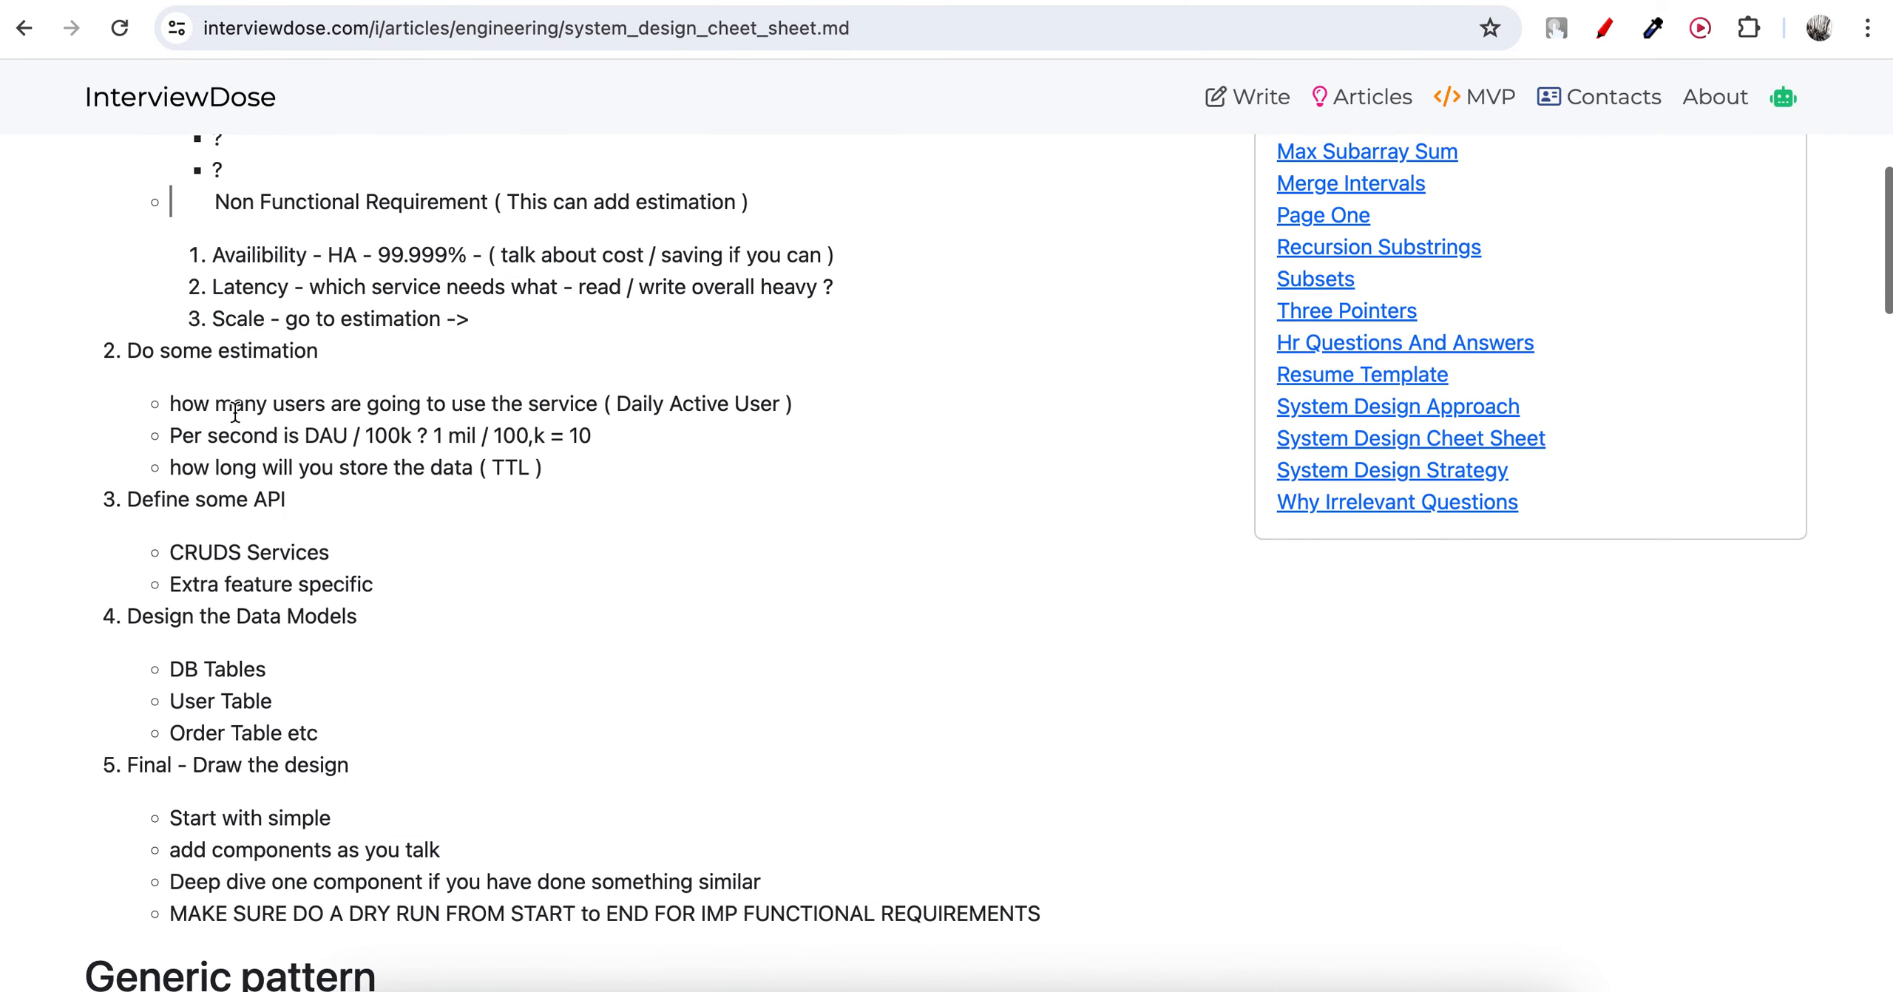
{"action": "scroll", "coordinate": [252, 412], "scroll_direction": "up", "scroll_amount": 1}
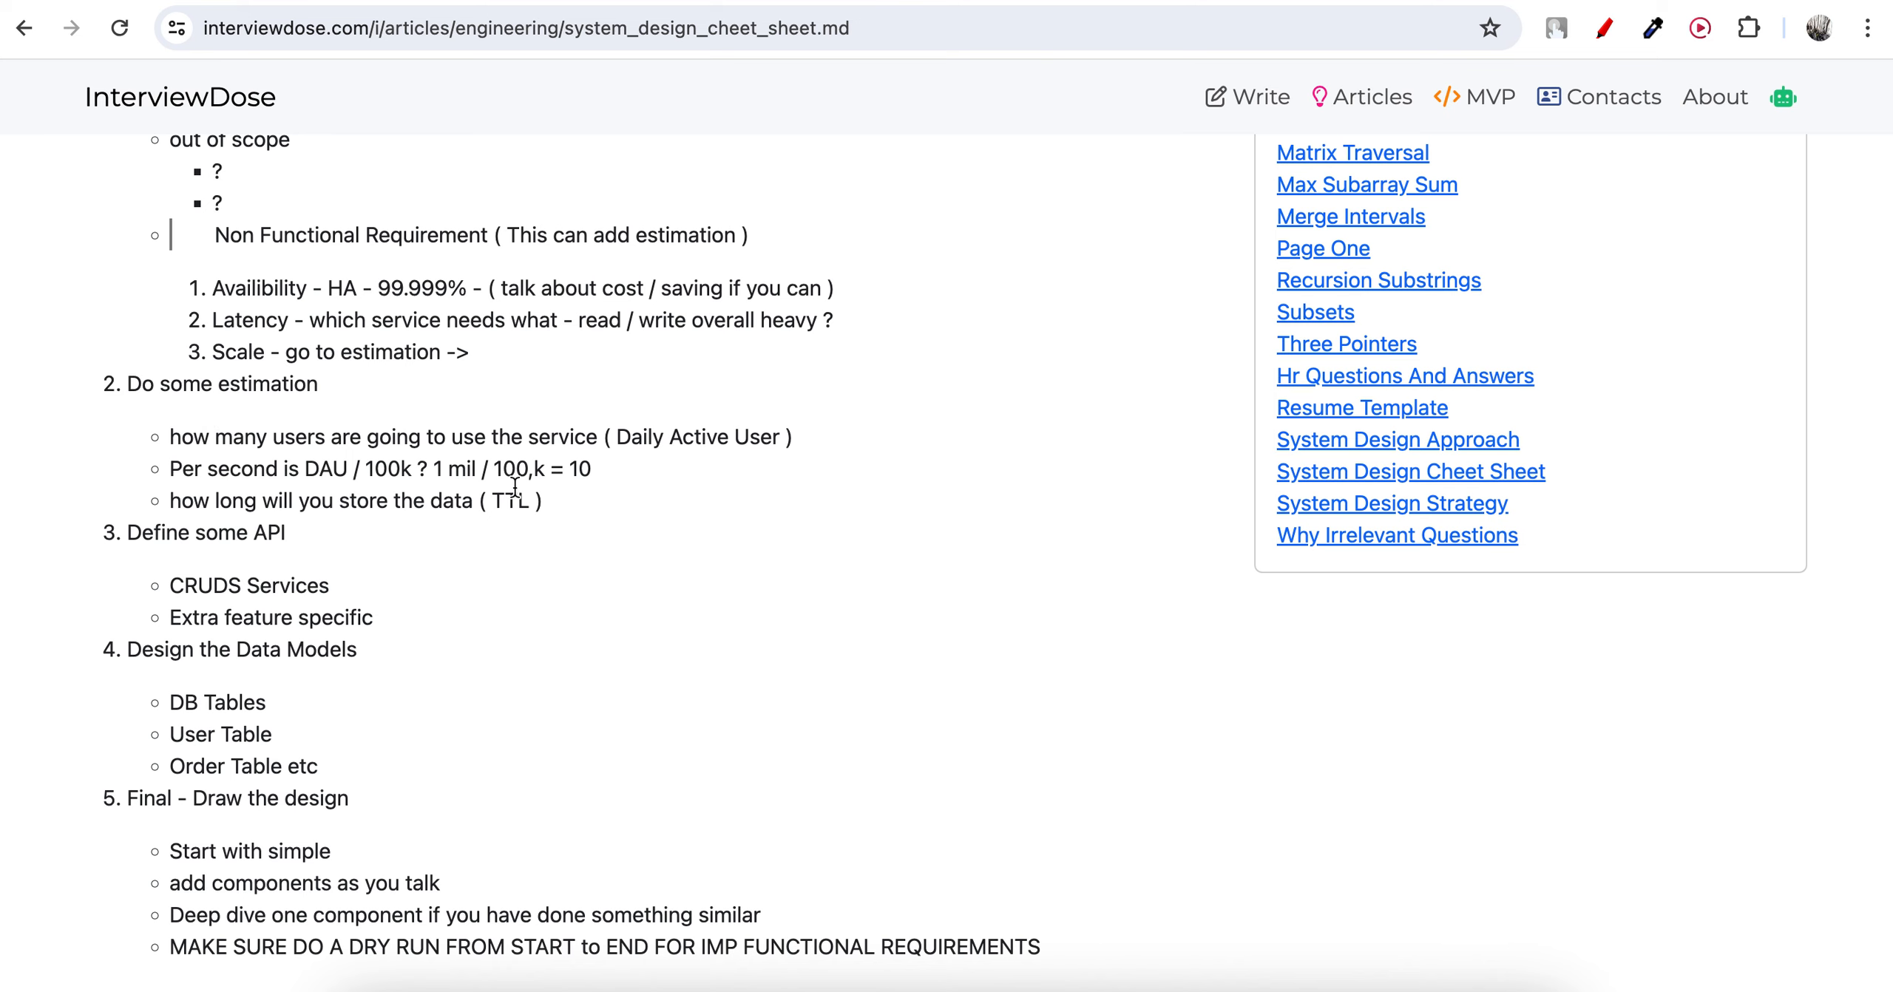
{"action": "scroll", "coordinate": [438, 468], "scroll_direction": "up", "scroll_amount": 3}
{"action": "scroll", "coordinate": [366, 350], "scroll_direction": "up", "scroll_amount": 1}
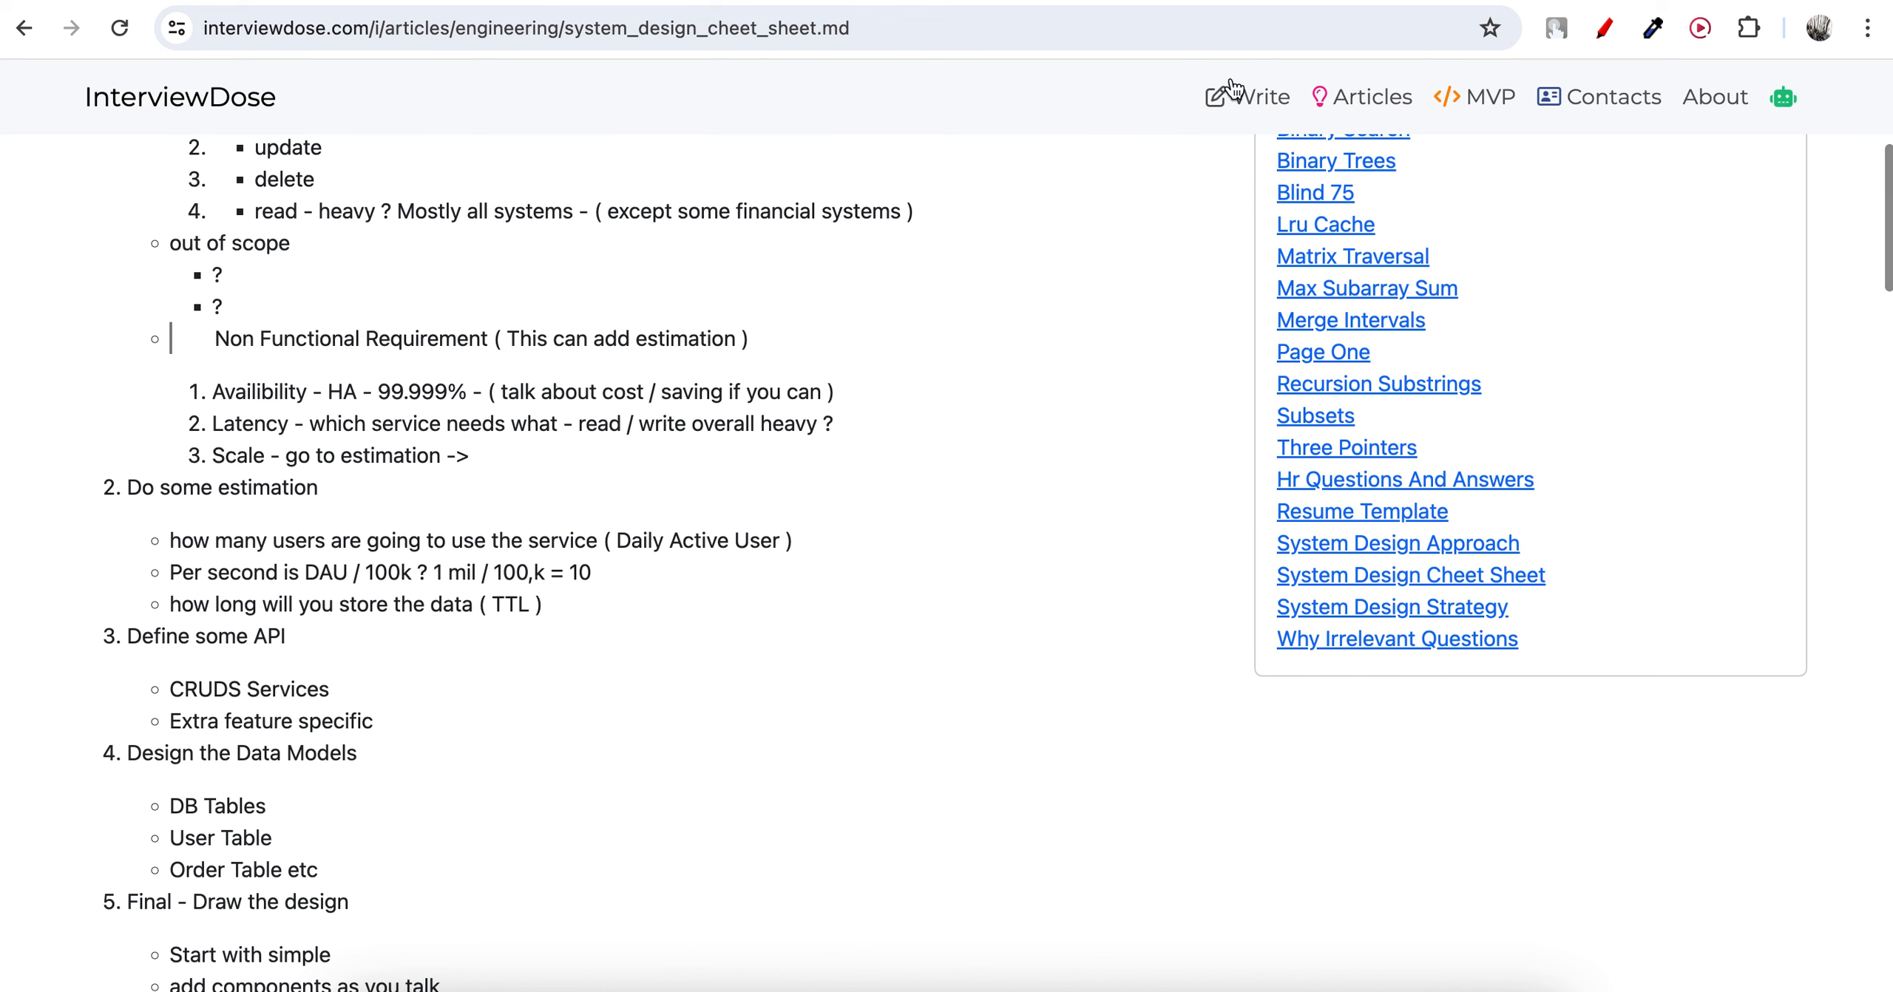
Return to the Excalidraw canvas and insert the heading "Esitmation :" below the Highly Consistent line, separated by a blank line.
{"action": "left_click", "coordinate": [1190, 1]}
{"action": "left_click", "coordinate": [763, 588]}
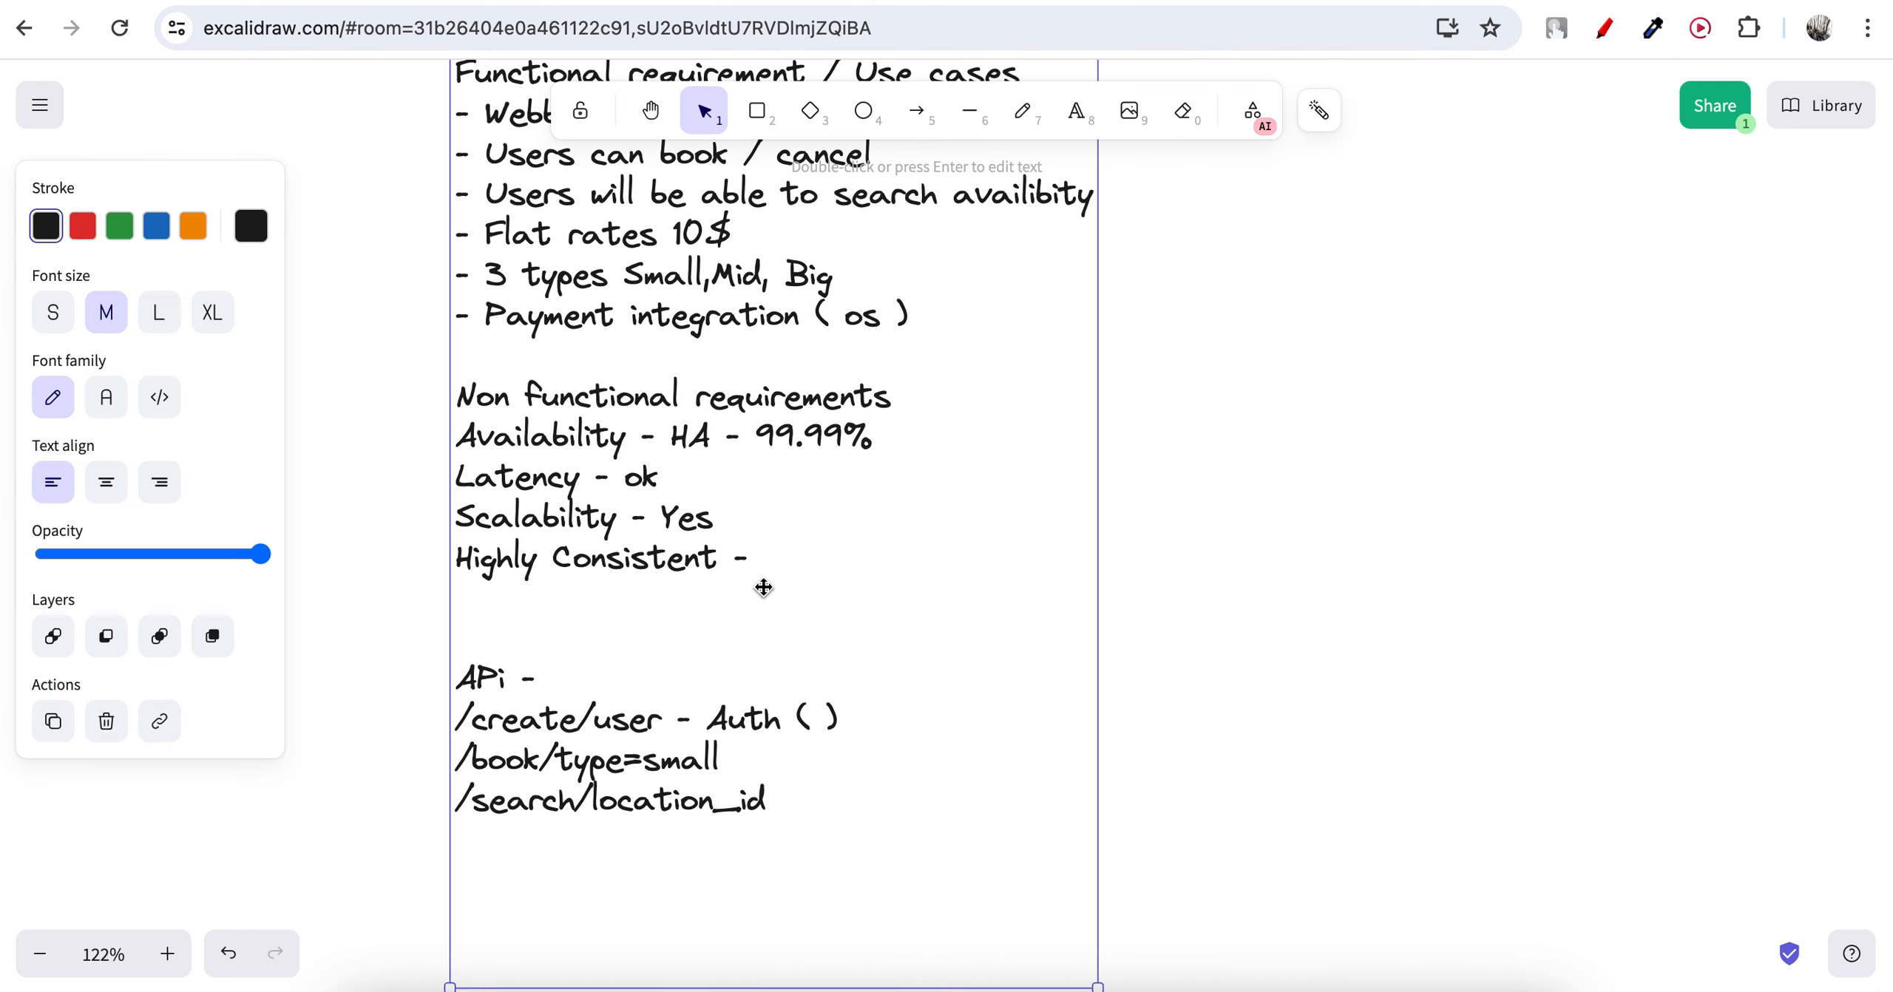
{"action": "double_click", "coordinate": [809, 570]}
{"action": "left_click", "coordinate": [807, 563]}
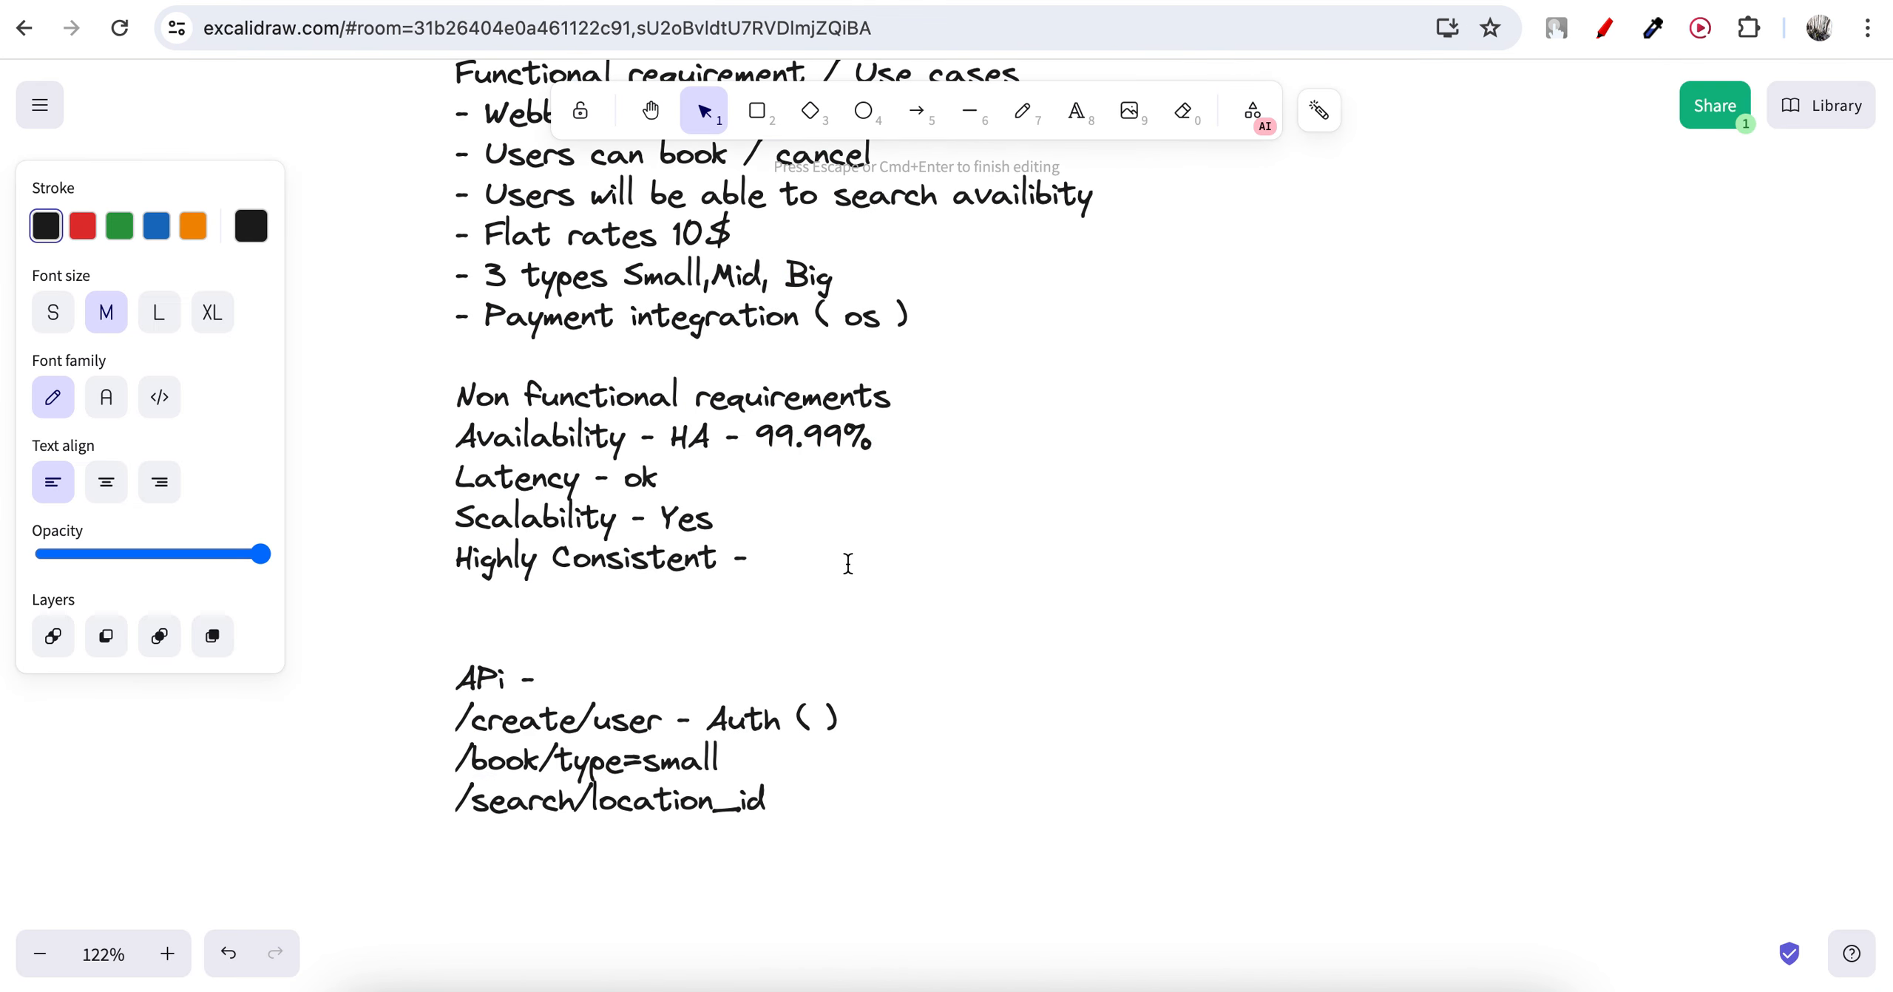
{"action": "key", "text": "Return"}
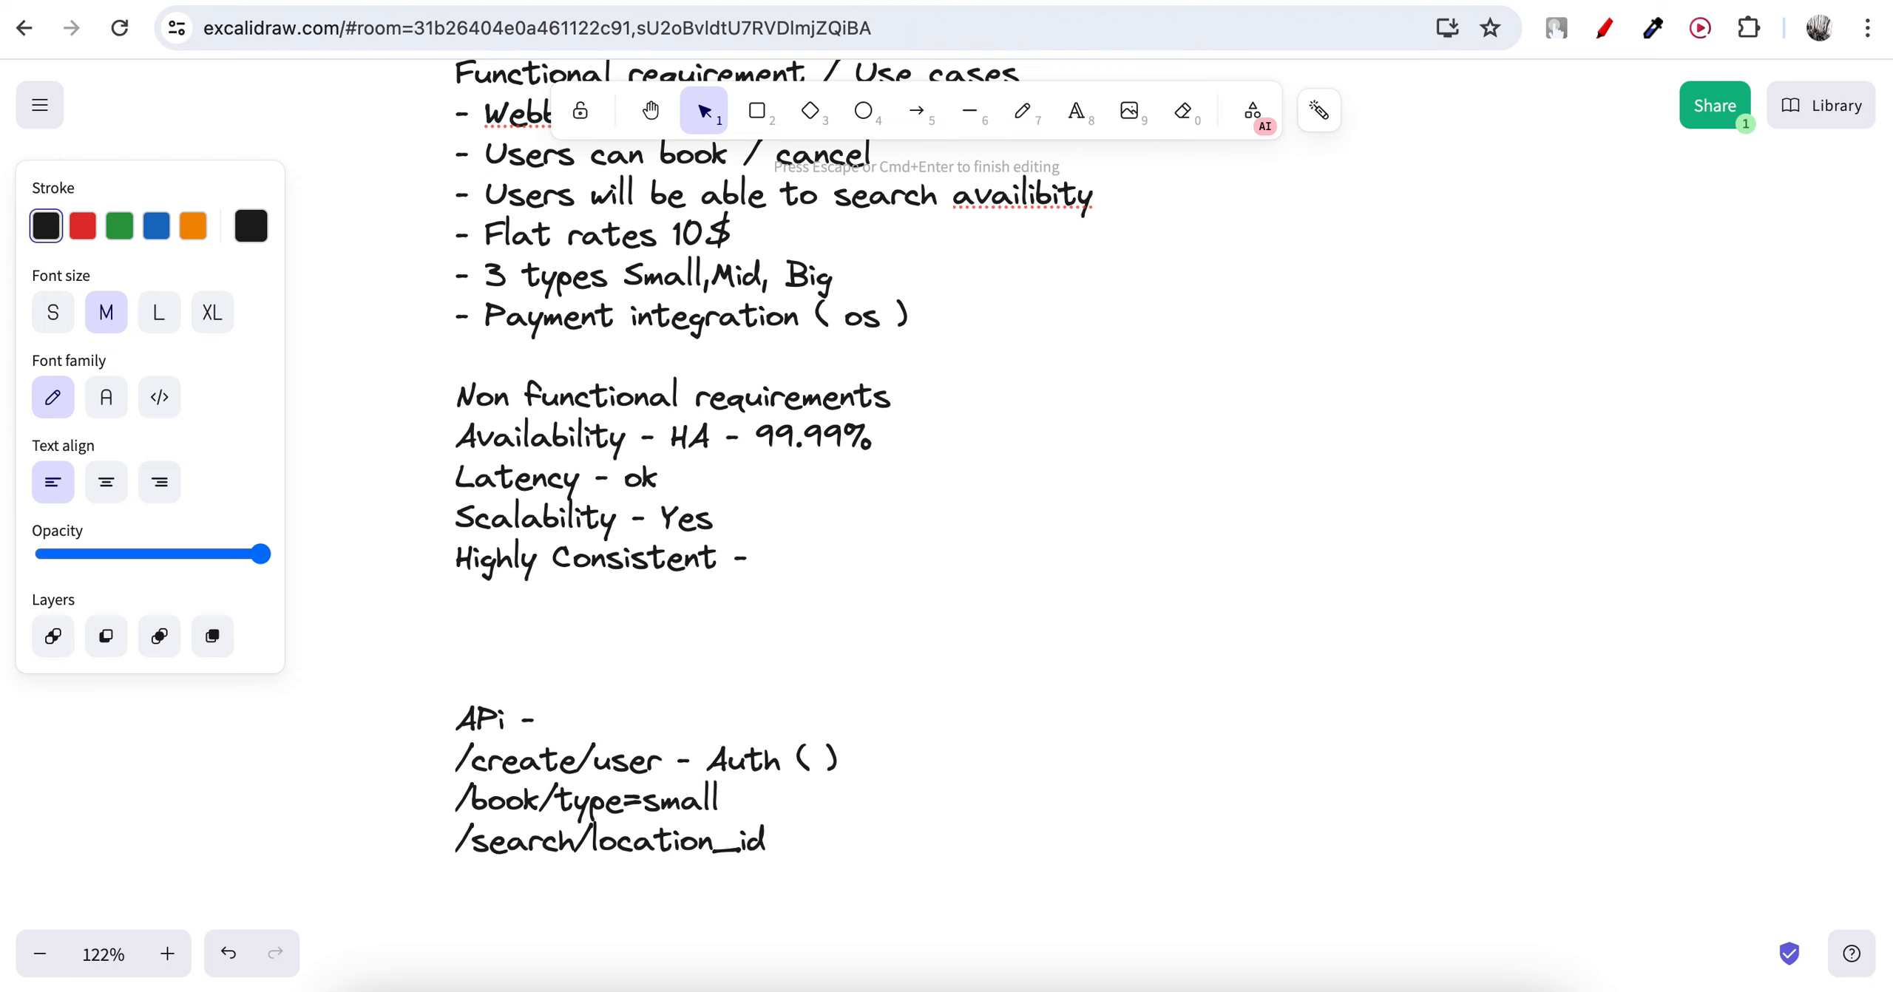
{"action": "key", "text": "Return"}
{"action": "type", "text": "Esitmat"}
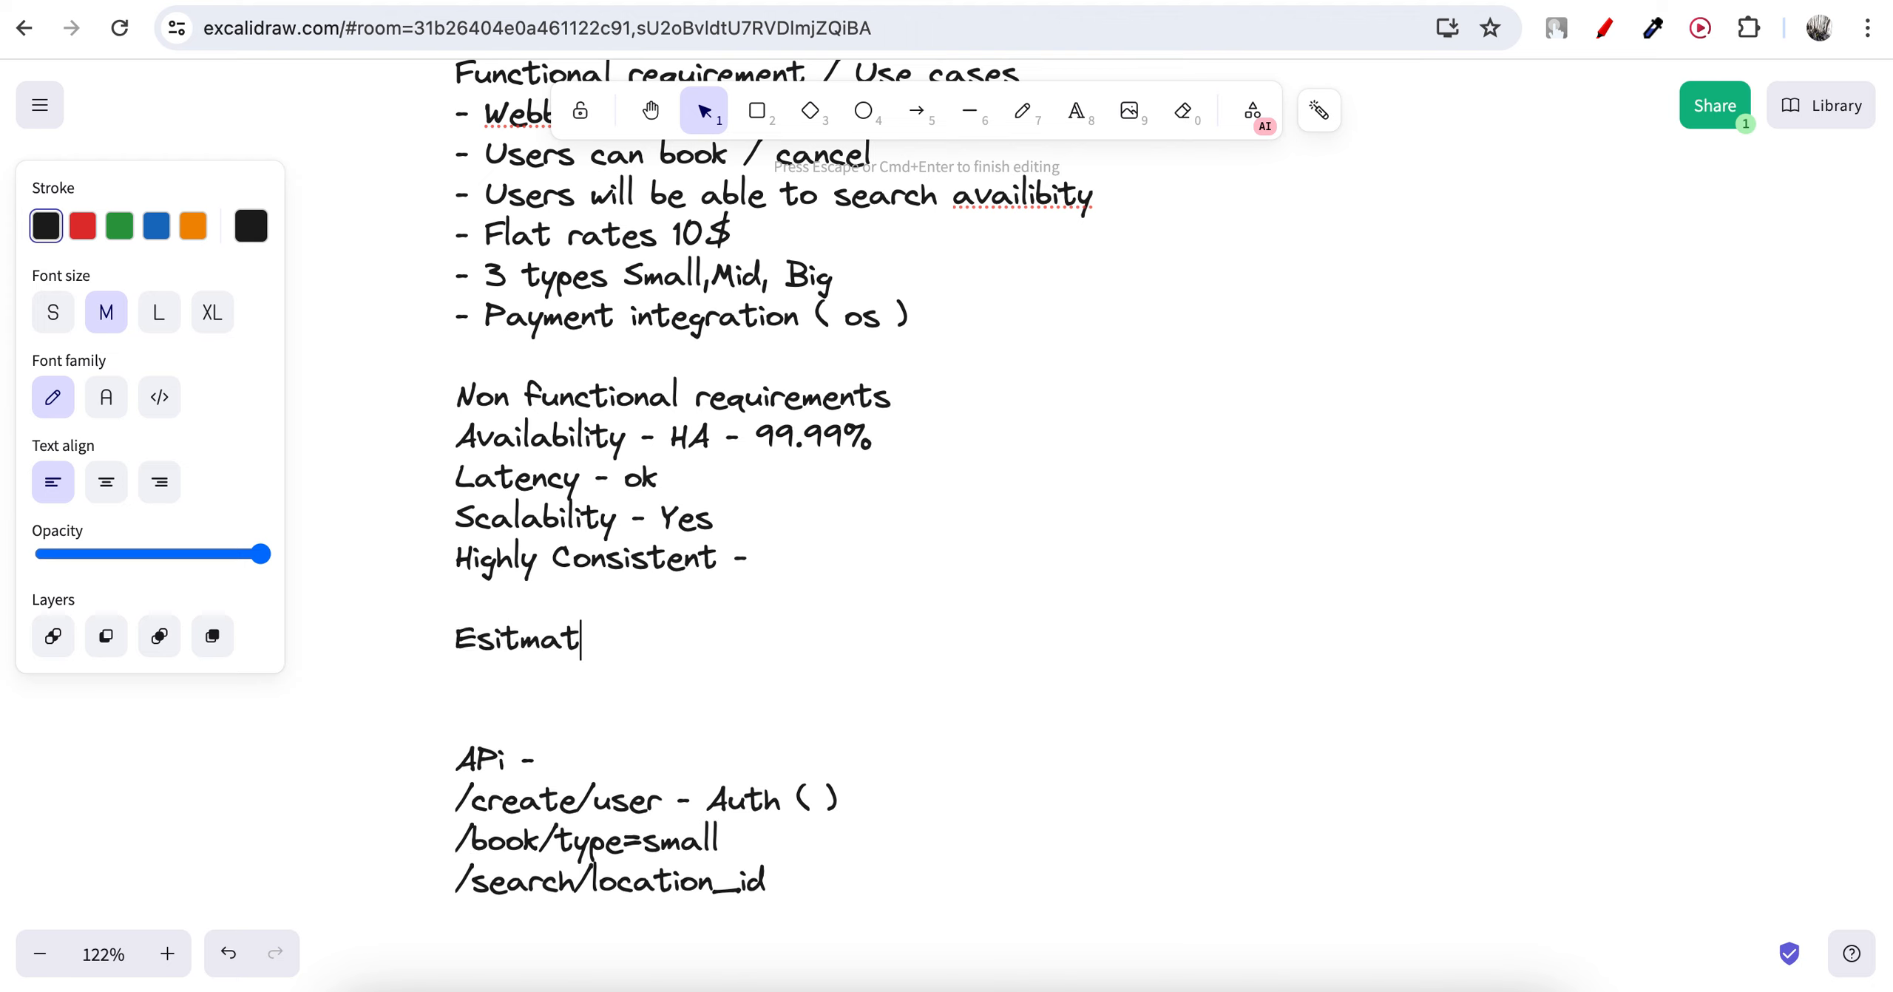
{"action": "type", "text": "ion :"}
{"action": "key", "text": "Return"}
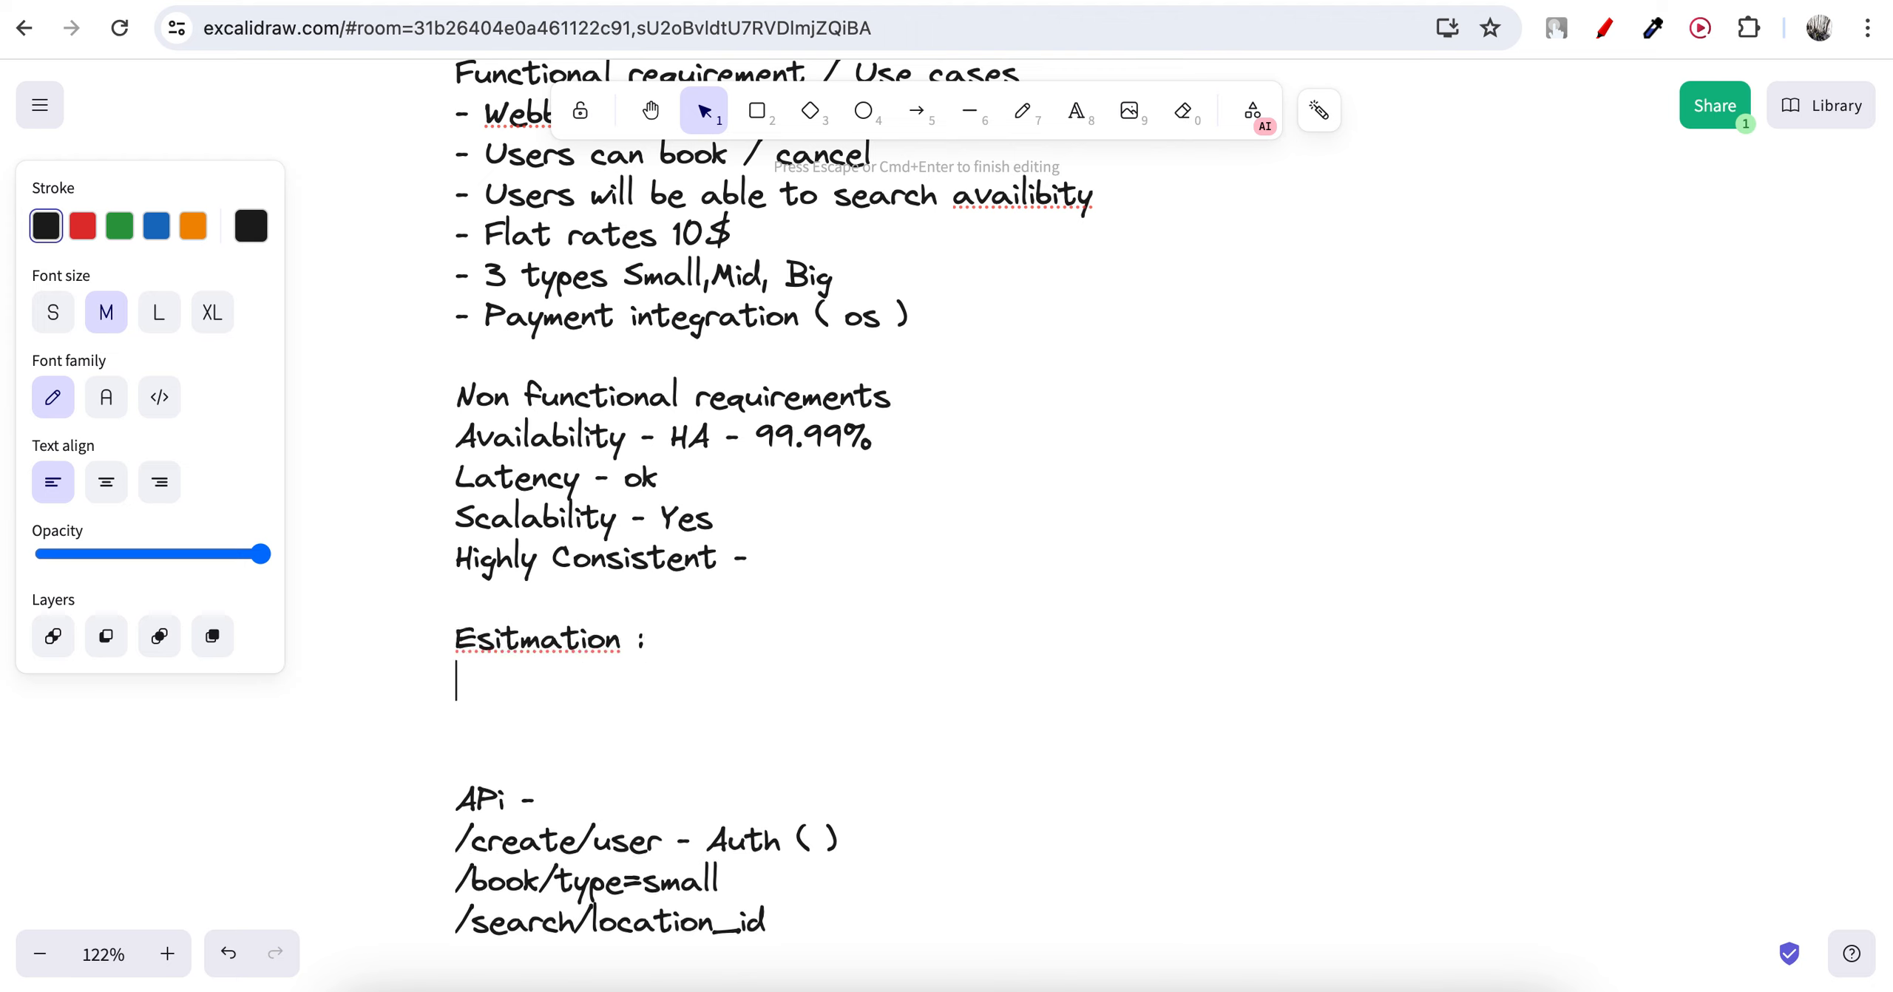
Write "10 location, 1000 spots" as the first line under the estimation heading.
{"action": "type", "text": "10 location, 10000"}
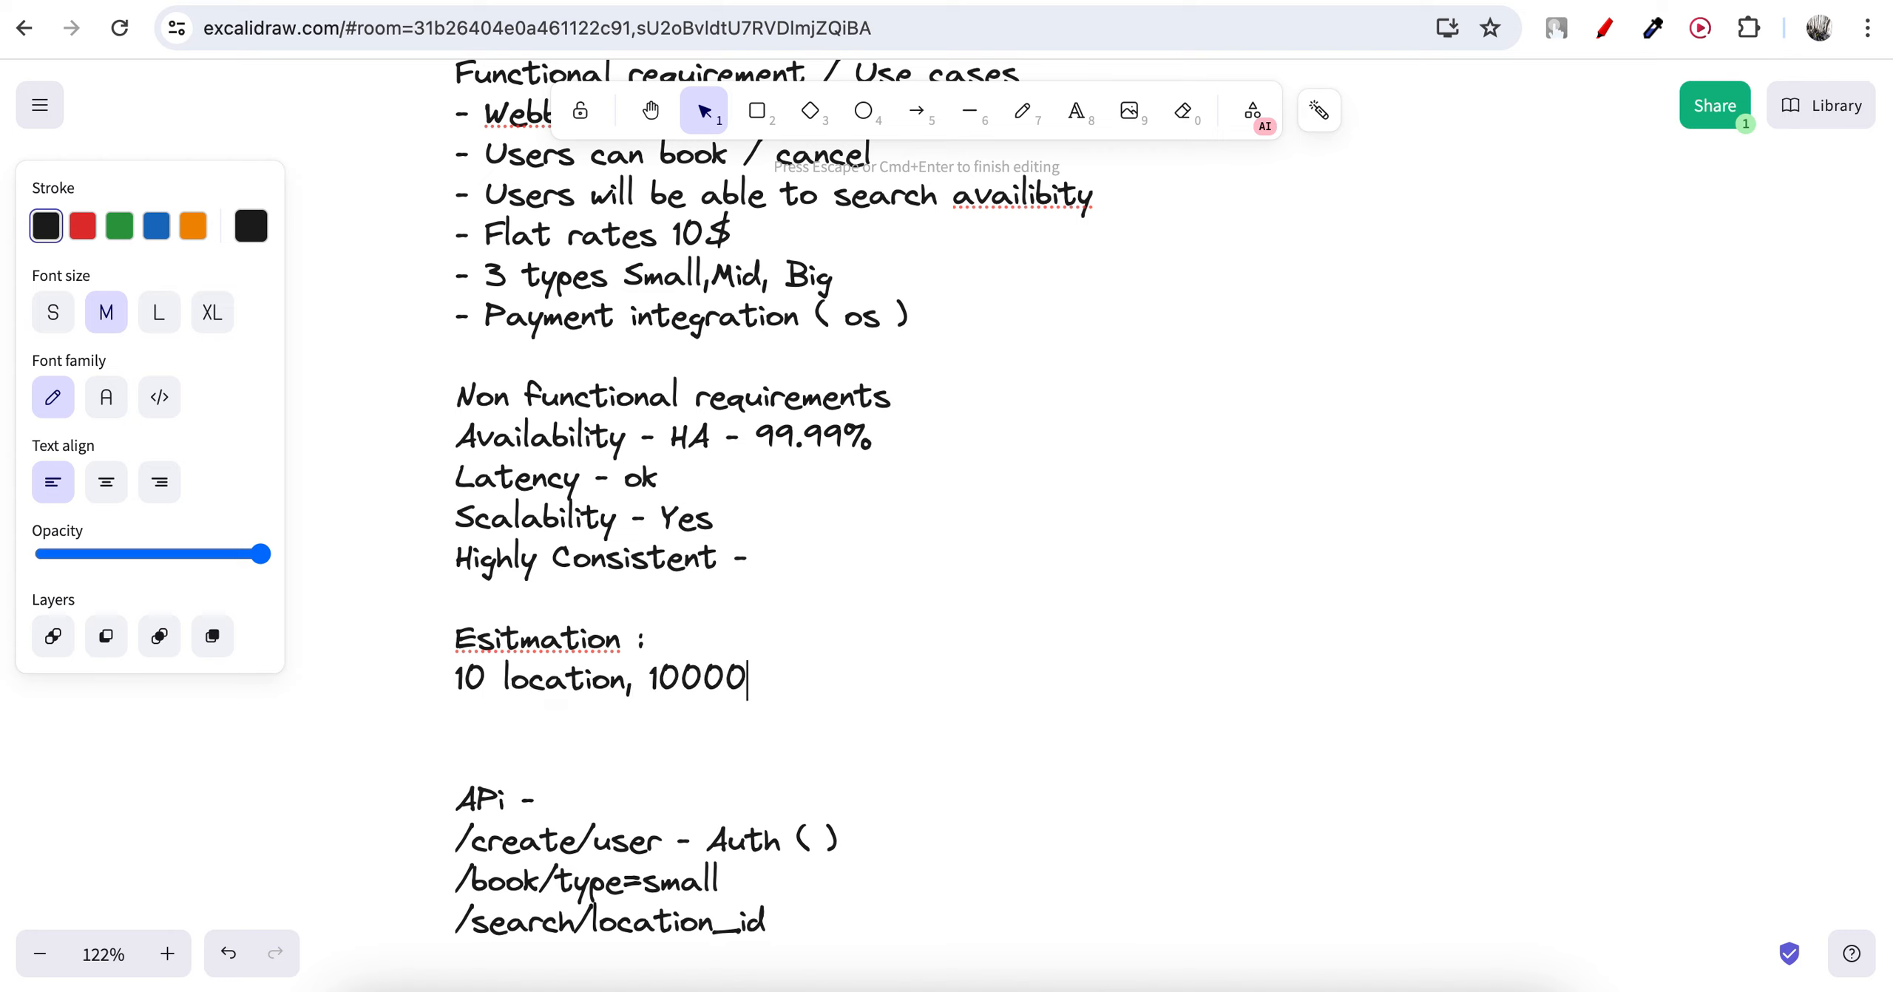
{"action": "key", "text": "BackSpace"}
{"action": "type", "text": "spots"}
{"action": "key", "text": "Return"}
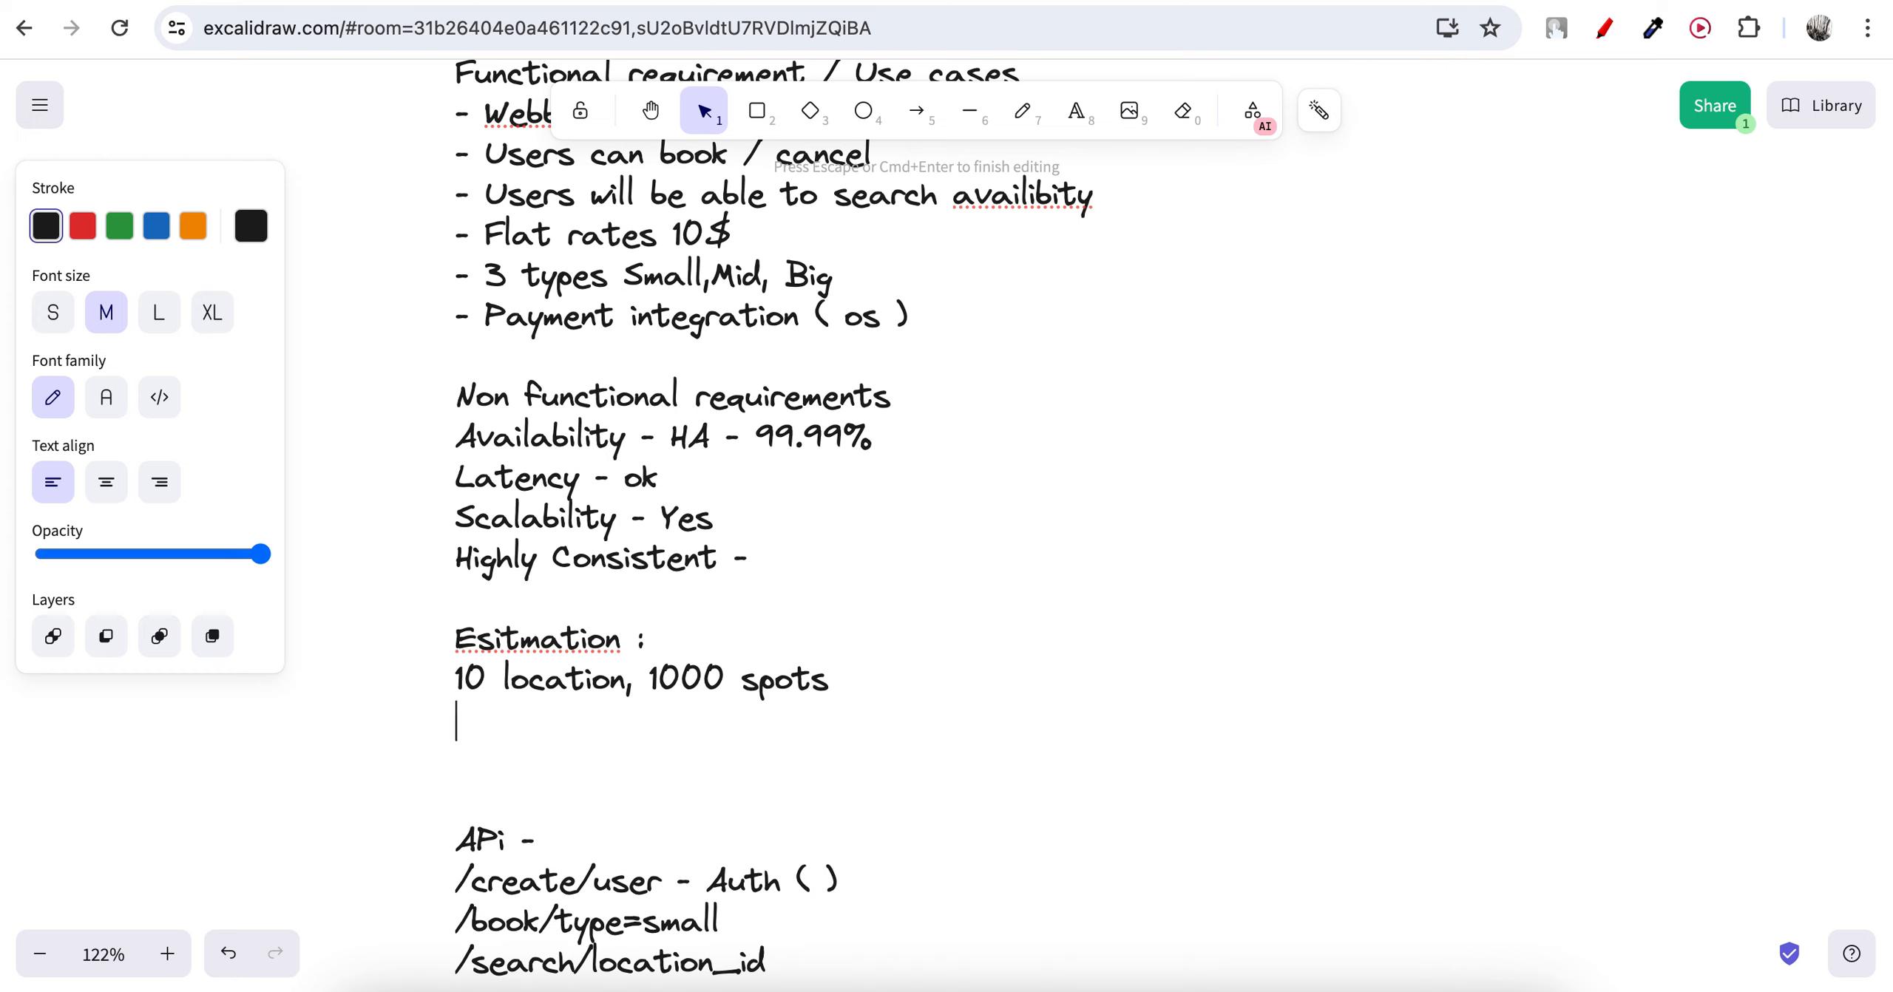
Add the daily active users line "DAU - 100,000" to the estimation section.
{"action": "type", "text": "DAU - 100"}
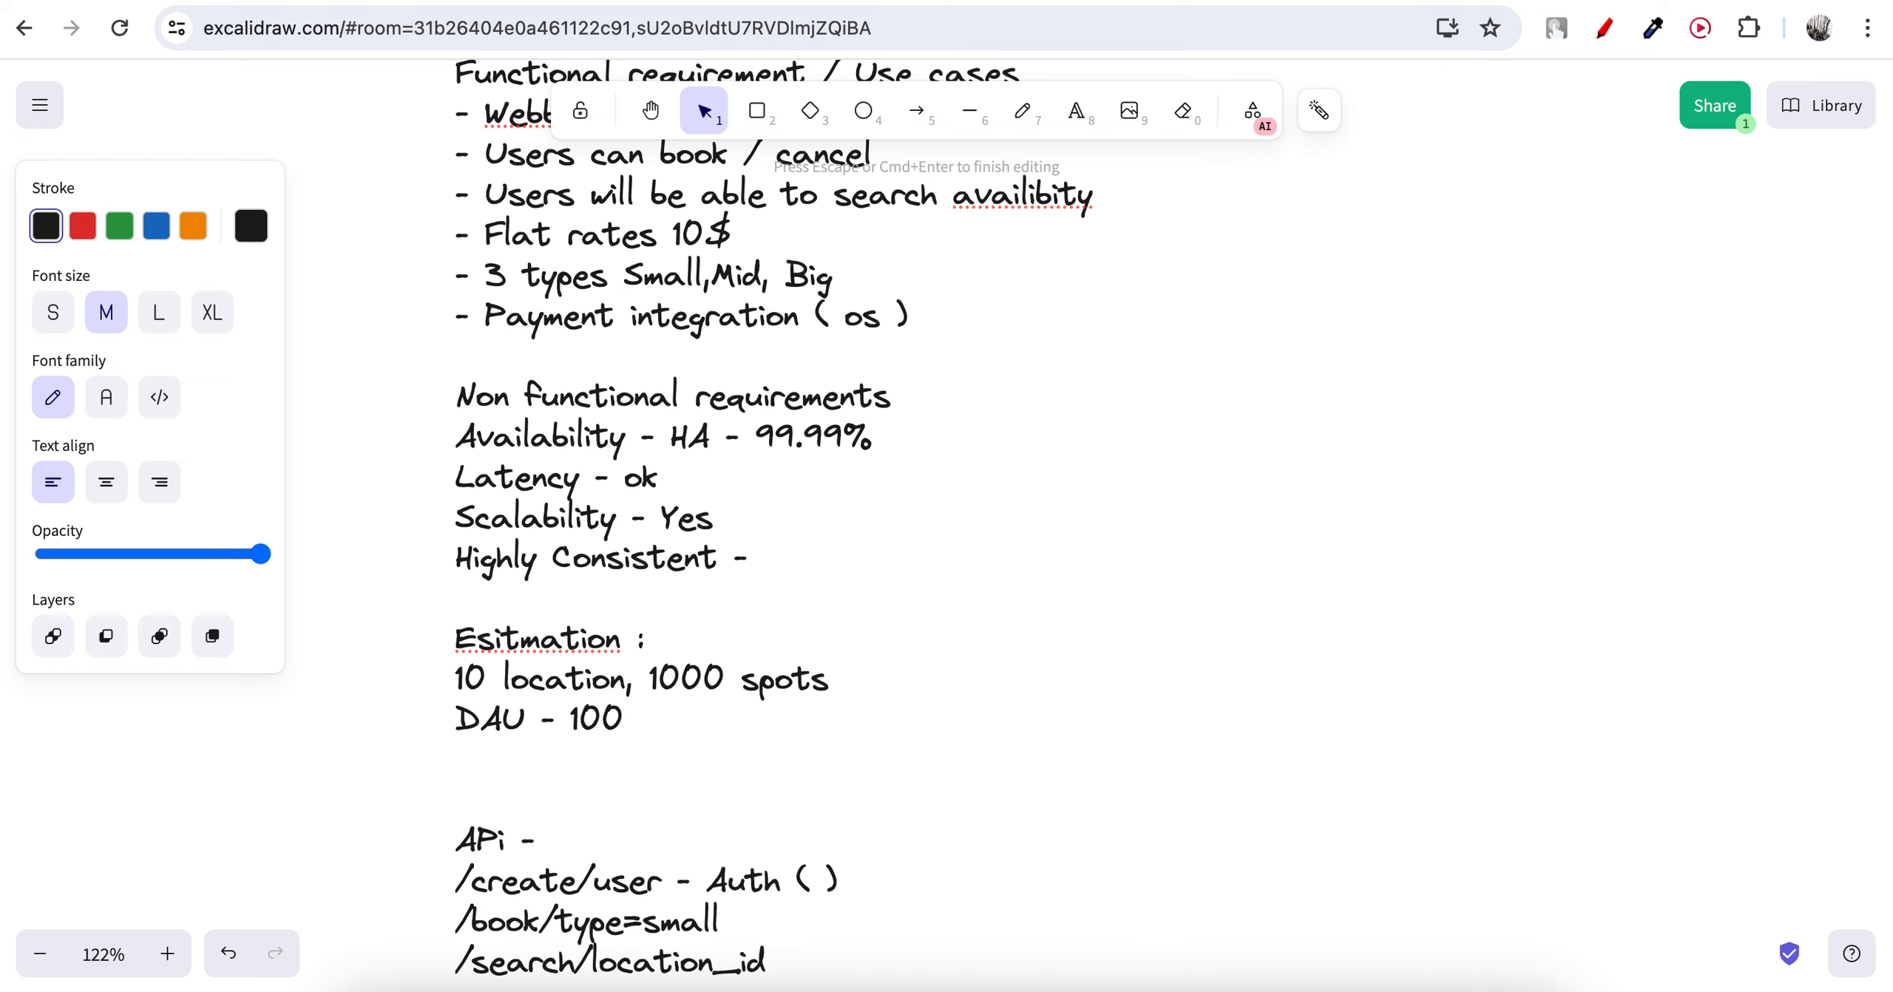
{"action": "type", "text": "0"}
{"action": "key", "text": "BackSpace"}
{"action": "key", "text": "BackSpace"}
{"action": "type", "text": "0,000"}
{"action": "key", "text": "Return"}
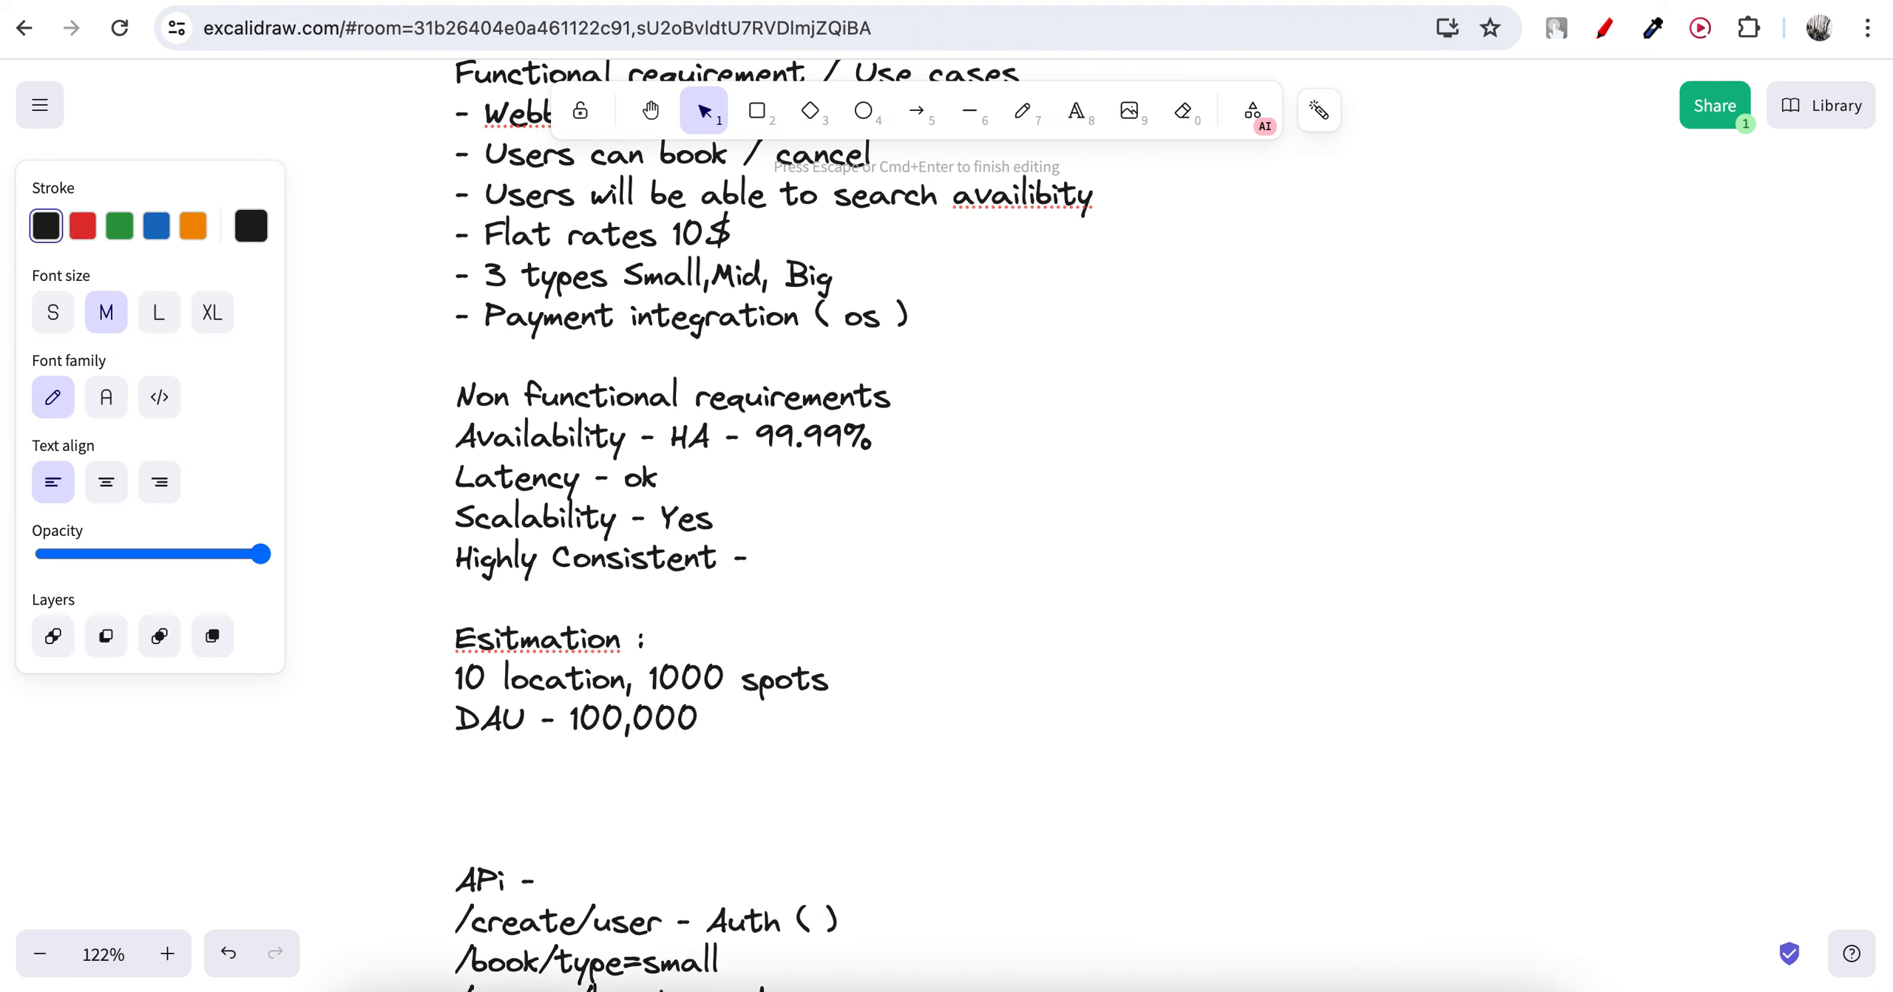
Add the line "I sec - 1 user" below the DAU line and start a new line.
{"action": "type", "text": "I sec - 1 user"}
{"action": "key", "text": "Return"}
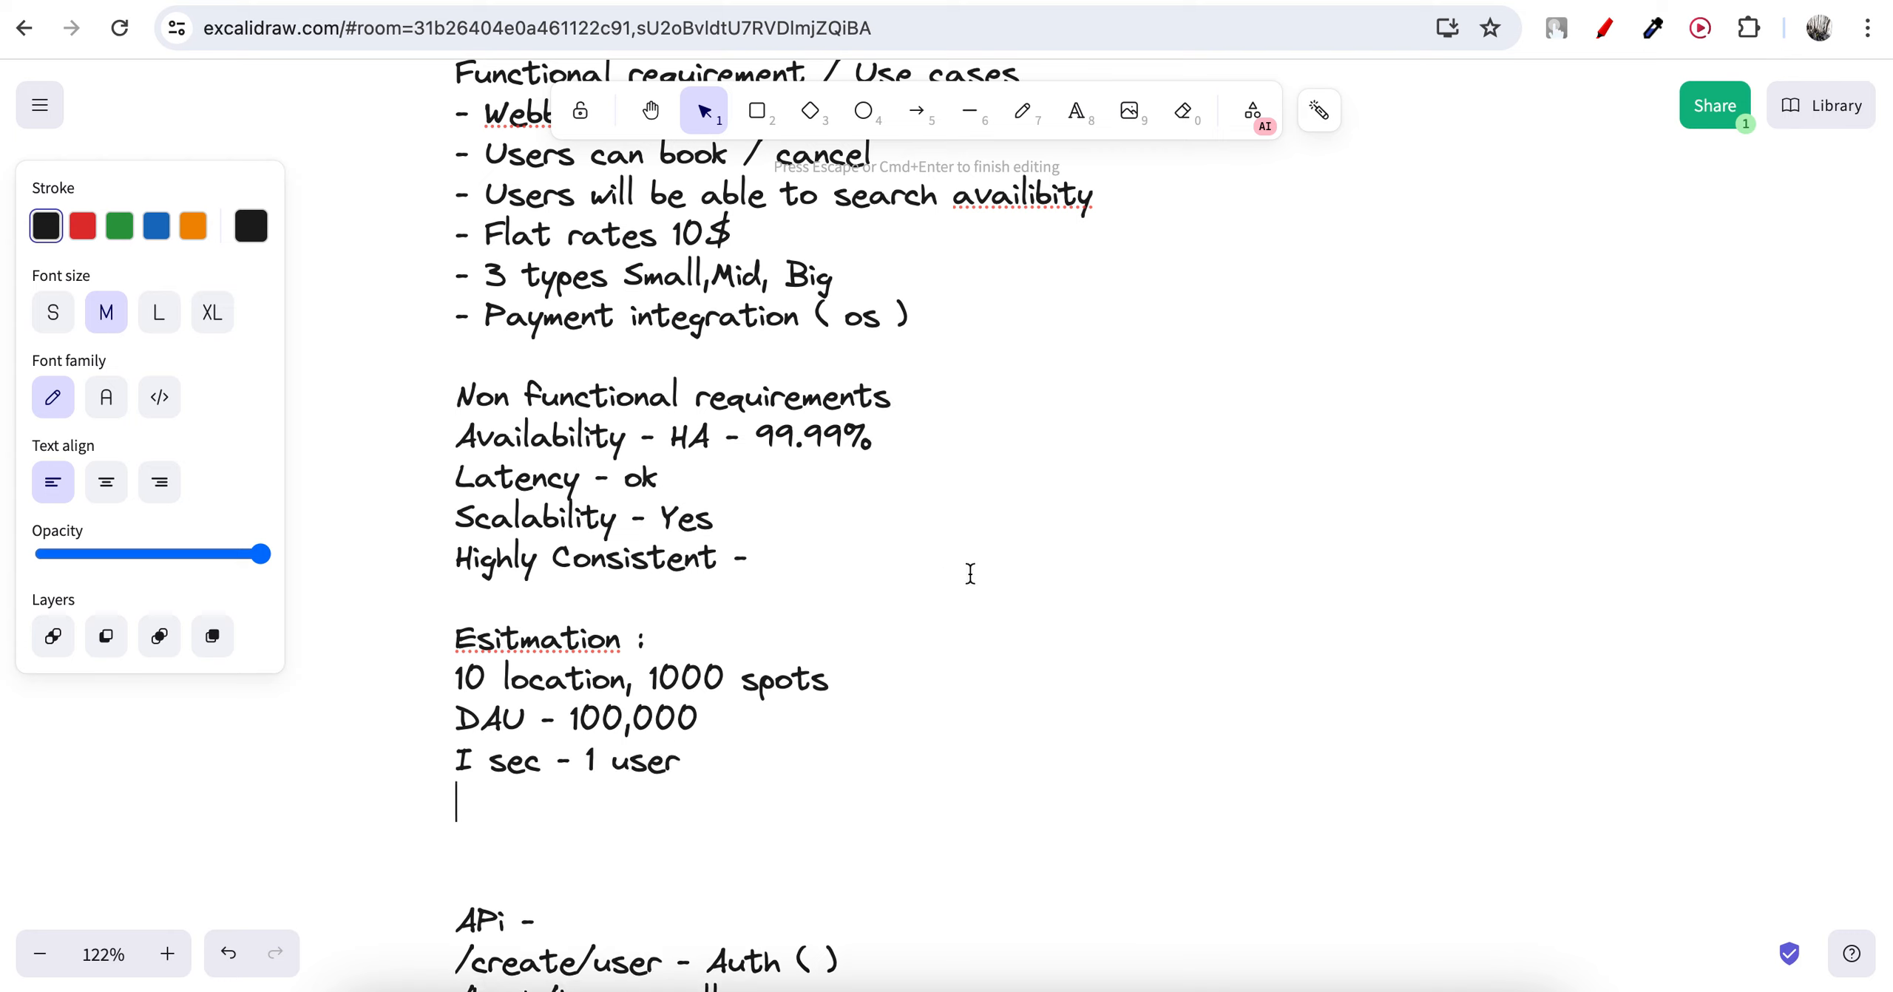
{"action": "key", "text": "BackSpace"}
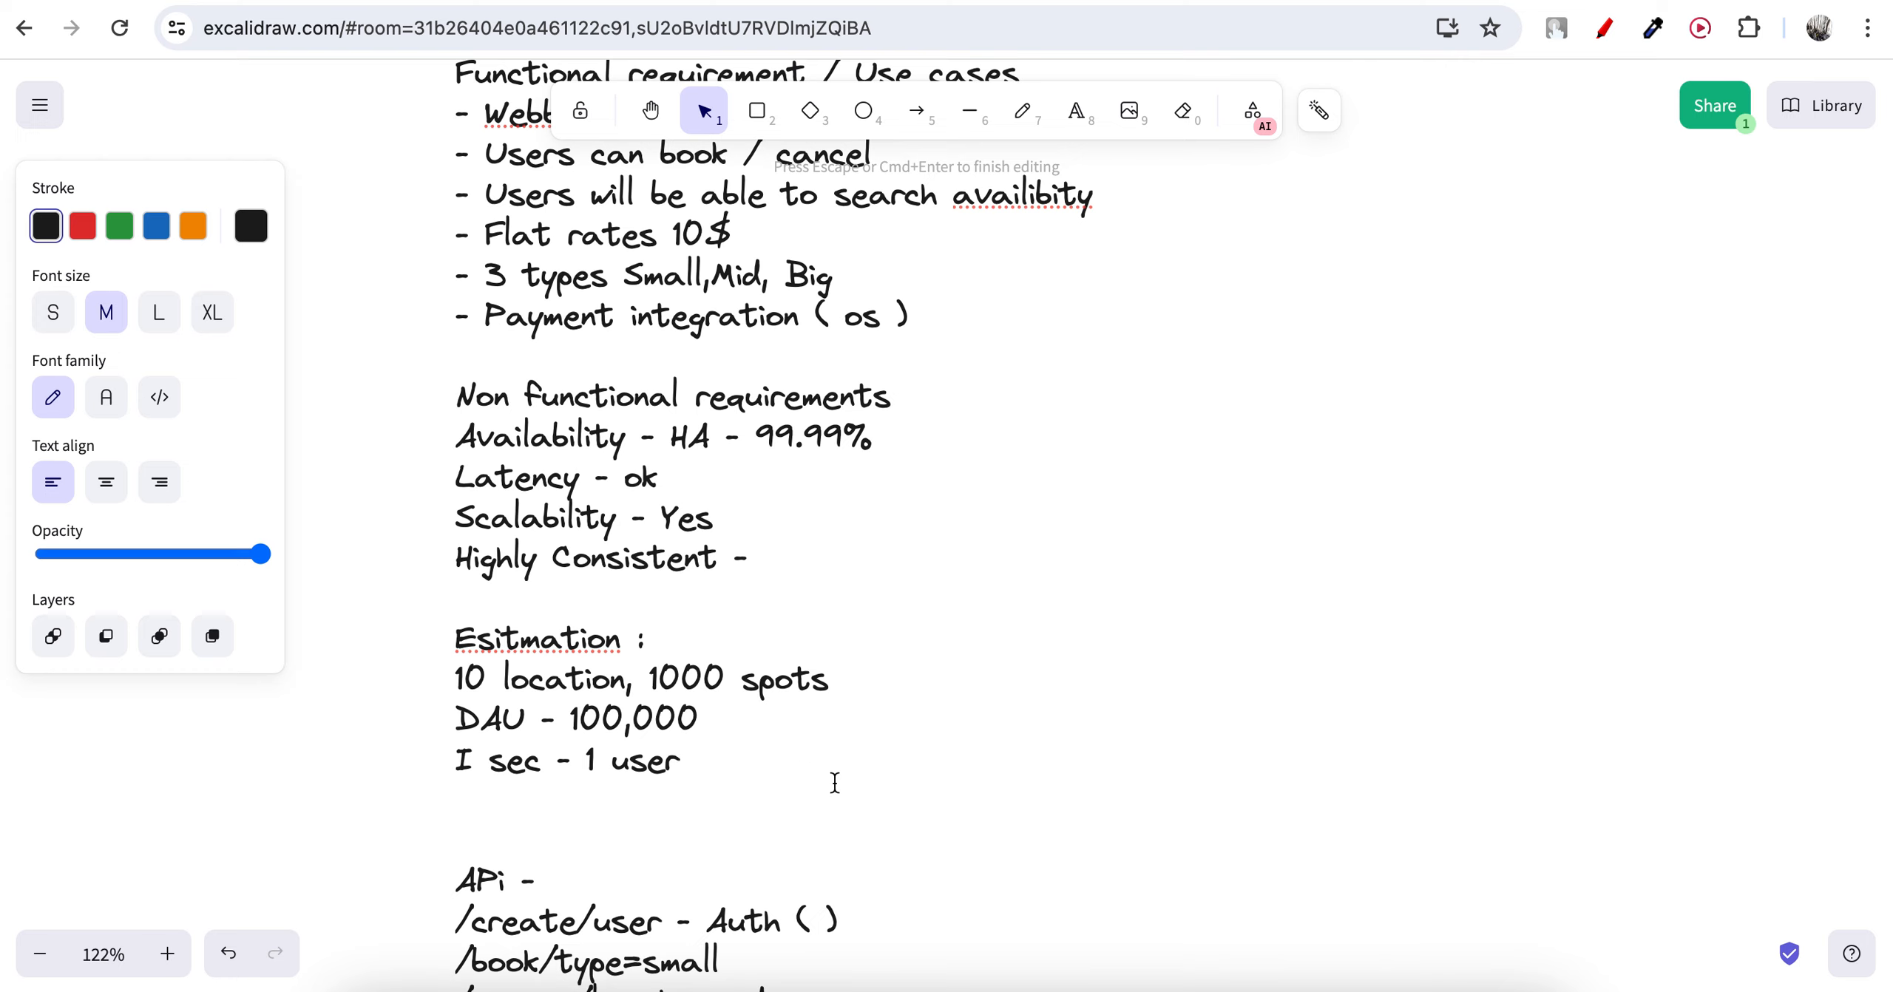
{"action": "key", "text": "Return"}
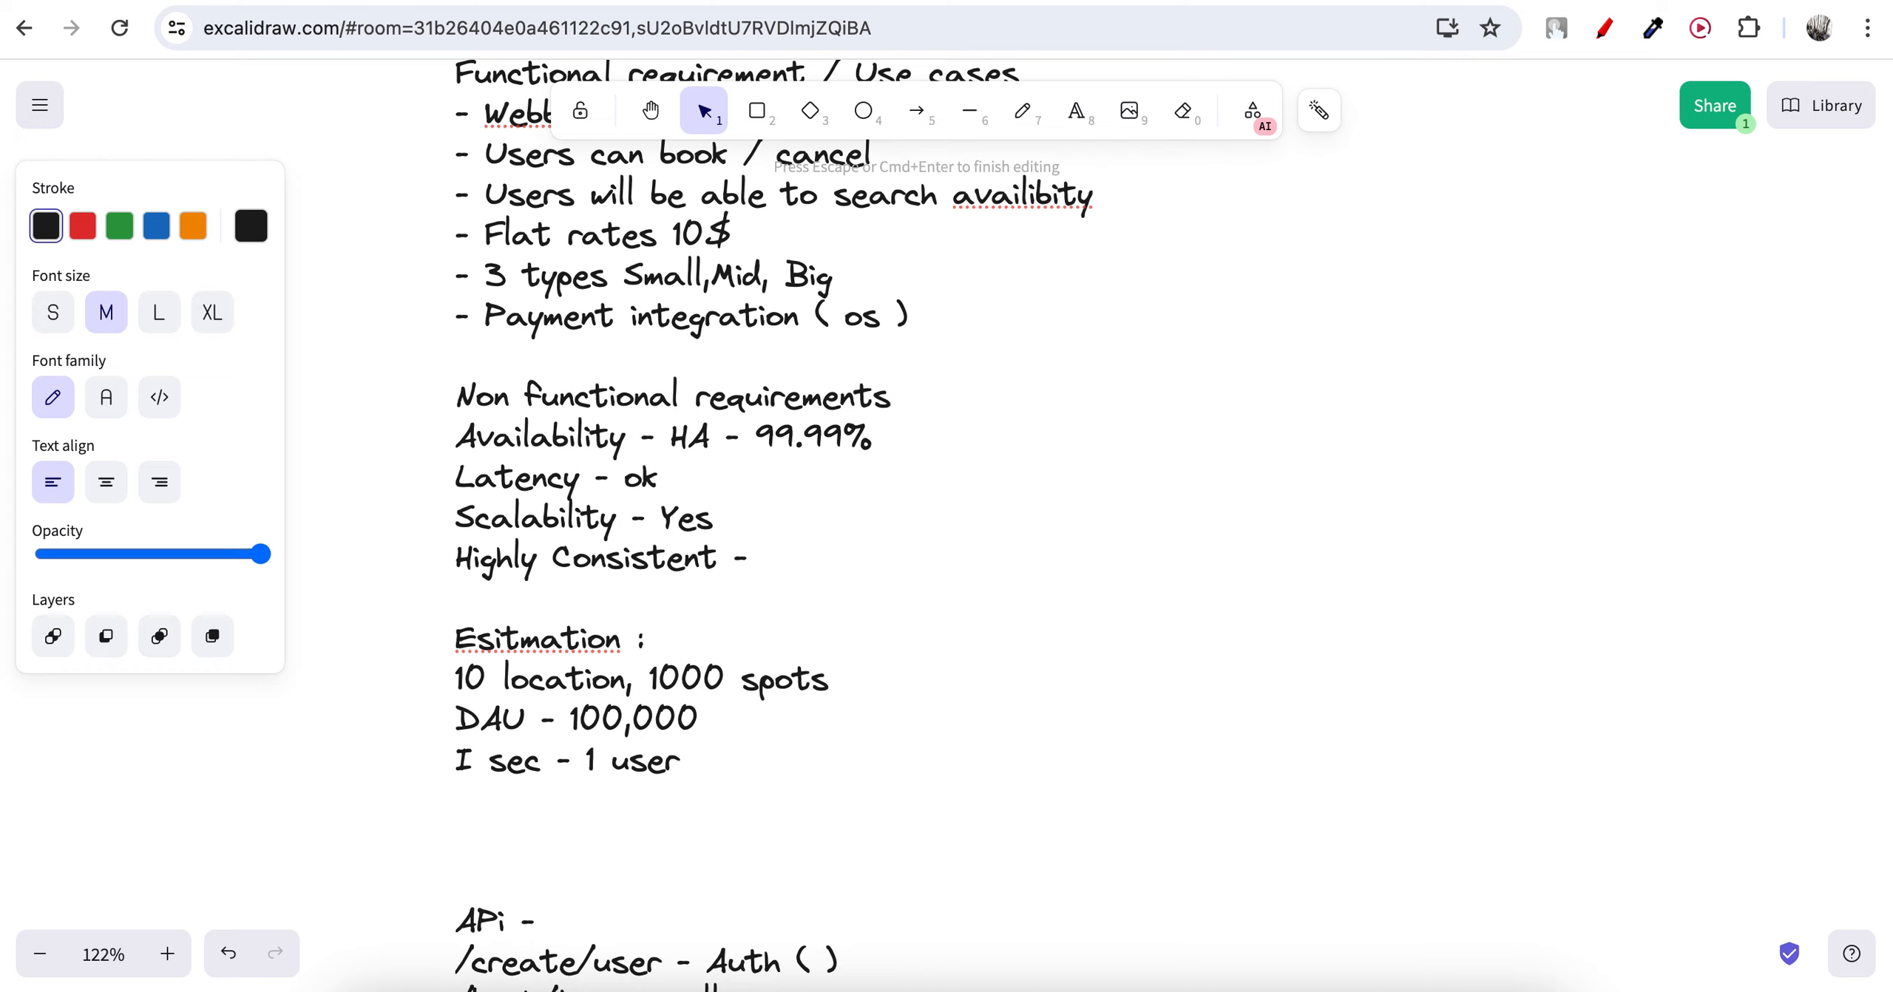
Add the storage estimate line "Storage - How long - 1 year" below the per-second line.
{"action": "type", "text": "Storage"}
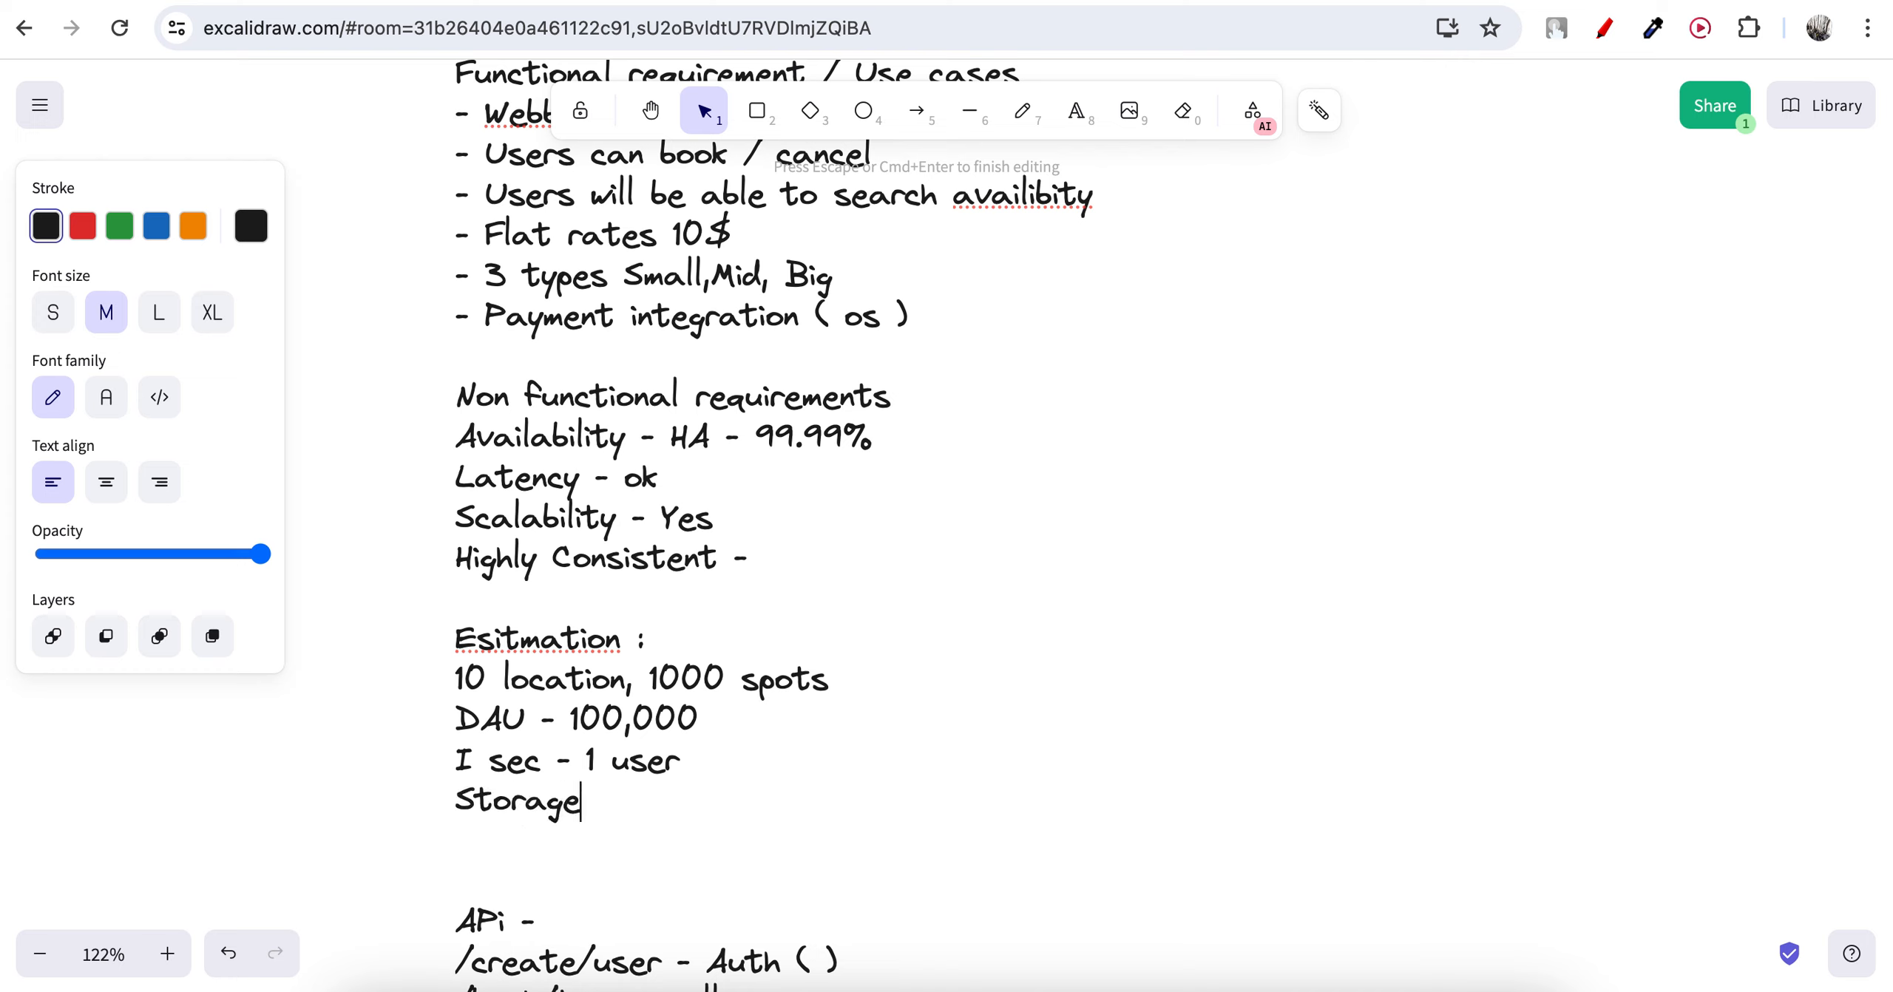
{"action": "type", "text": " - How long -="}
{"action": "key", "text": "BackSpace"}
{"action": "key", "text": "BackSpace"}
{"action": "key", "text": "BackSpace"}
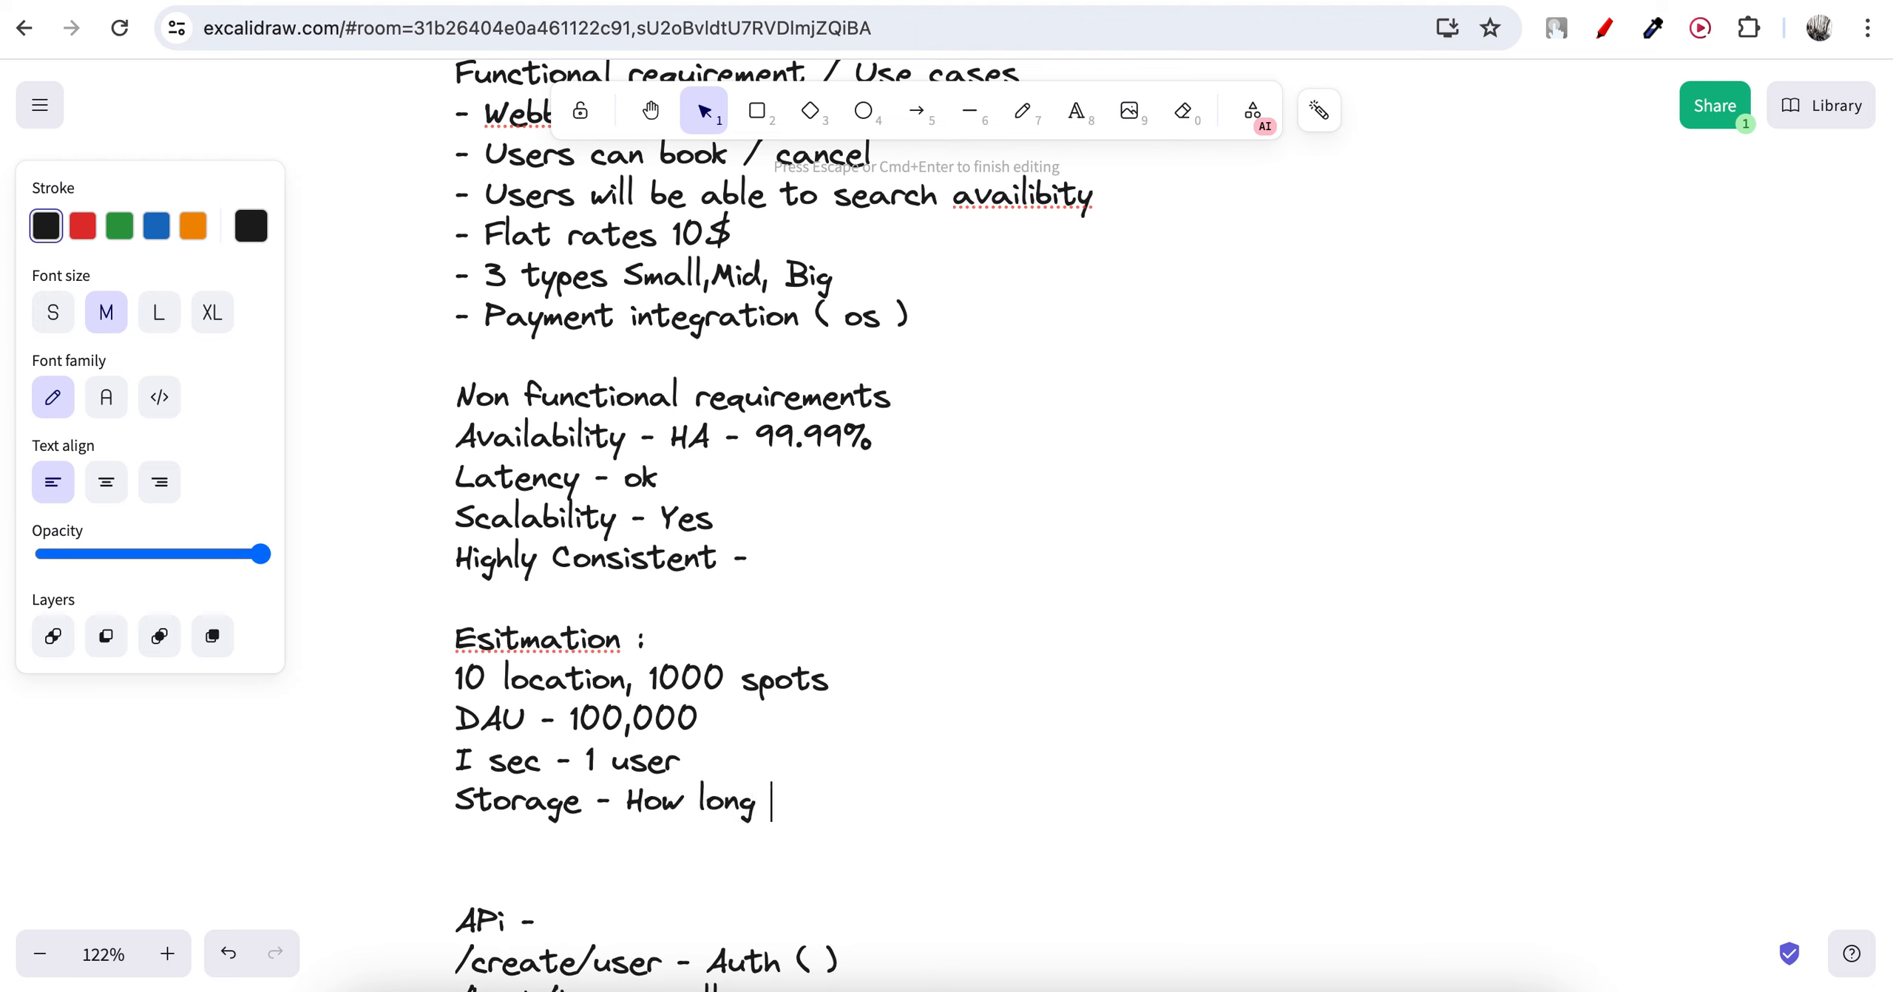
{"action": "type", "text": "- "}
{"action": "type", "text": "5 year"}
{"action": "key", "text": "BackSpace"}
{"action": "key", "text": "BackSpace"}
{"action": "key", "text": "BackSpace"}
{"action": "key", "text": "BackSpace"}
{"action": "key", "text": "BackSpace"}
{"action": "key", "text": "BackSpace"}
{"action": "type", "text": "1"}
{"action": "type", "text": "year"}
{"action": "key", "text": "Return"}
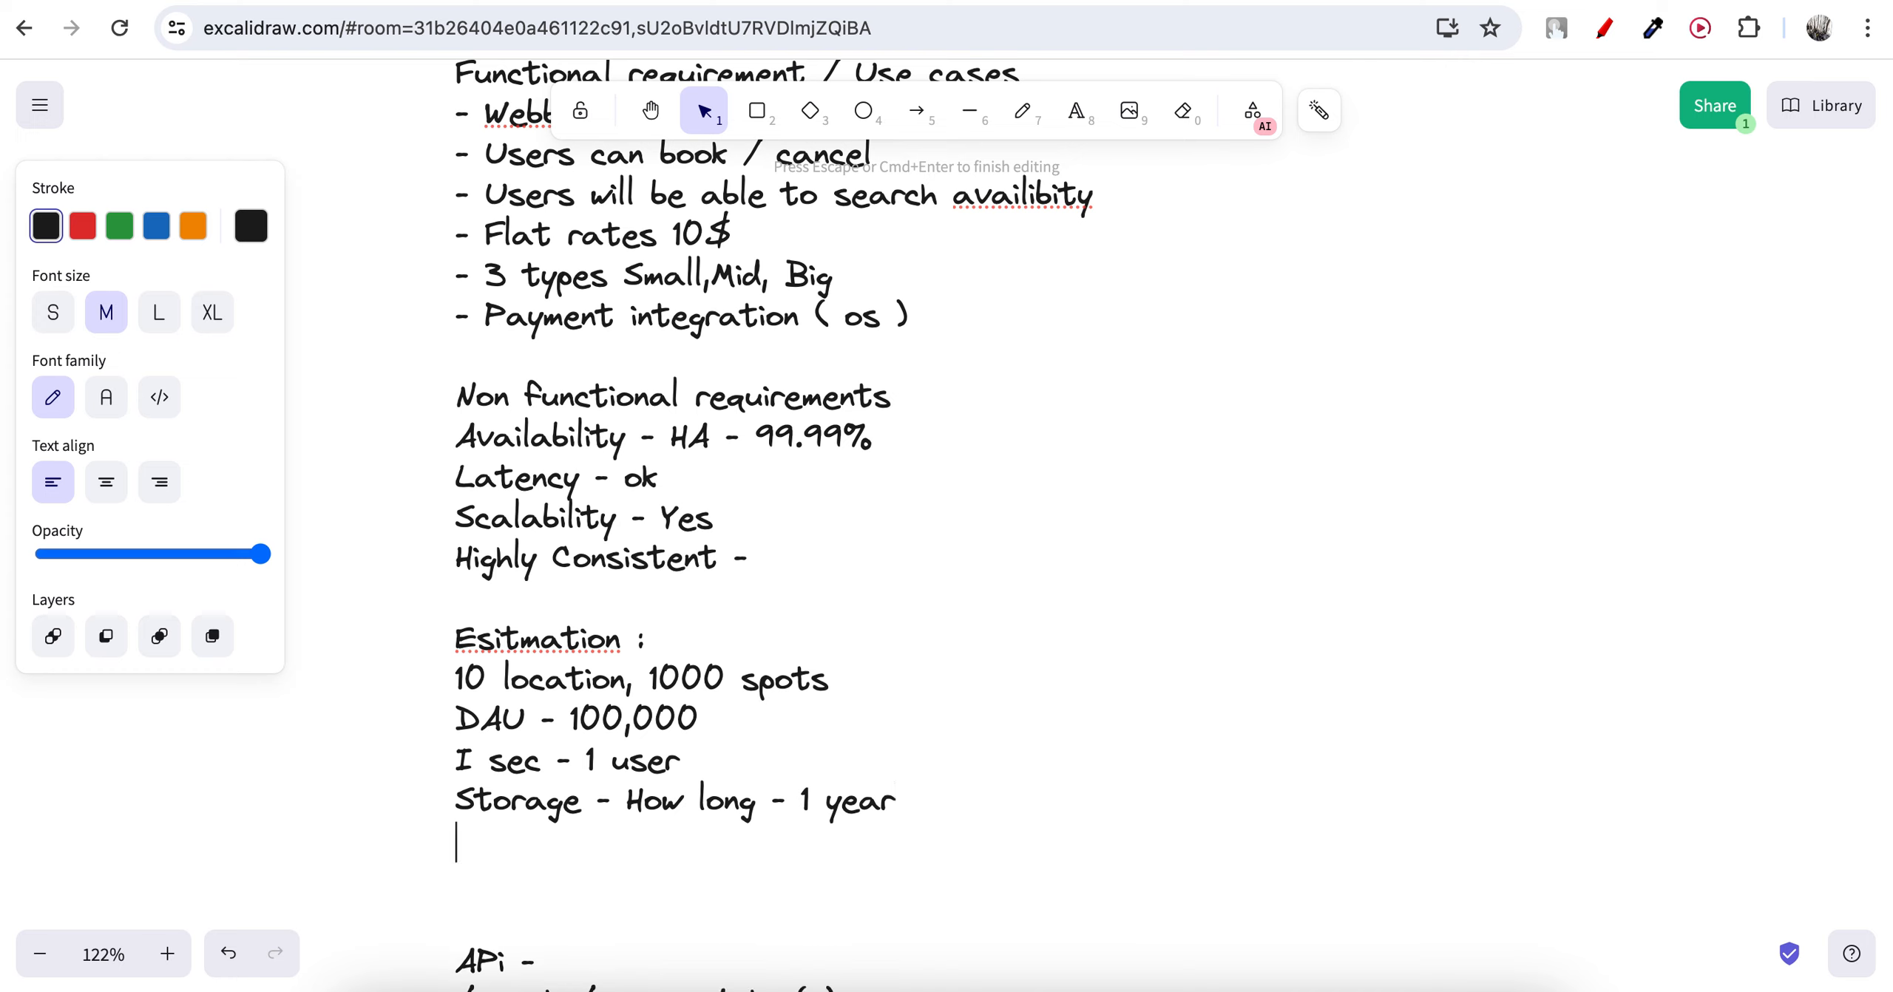
Append "- ttl" to the storage line and remove the surplus blank lines above the APi heading.
{"action": "key", "text": "BackSpace"}
{"action": "type", "text": "- "}
{"action": "type", "text": "ttlk"}
{"action": "key", "text": "BackSpace"}
{"action": "key", "text": "BackSpace"}
{"action": "type", "text": "l"}
{"action": "key", "text": "Return"}
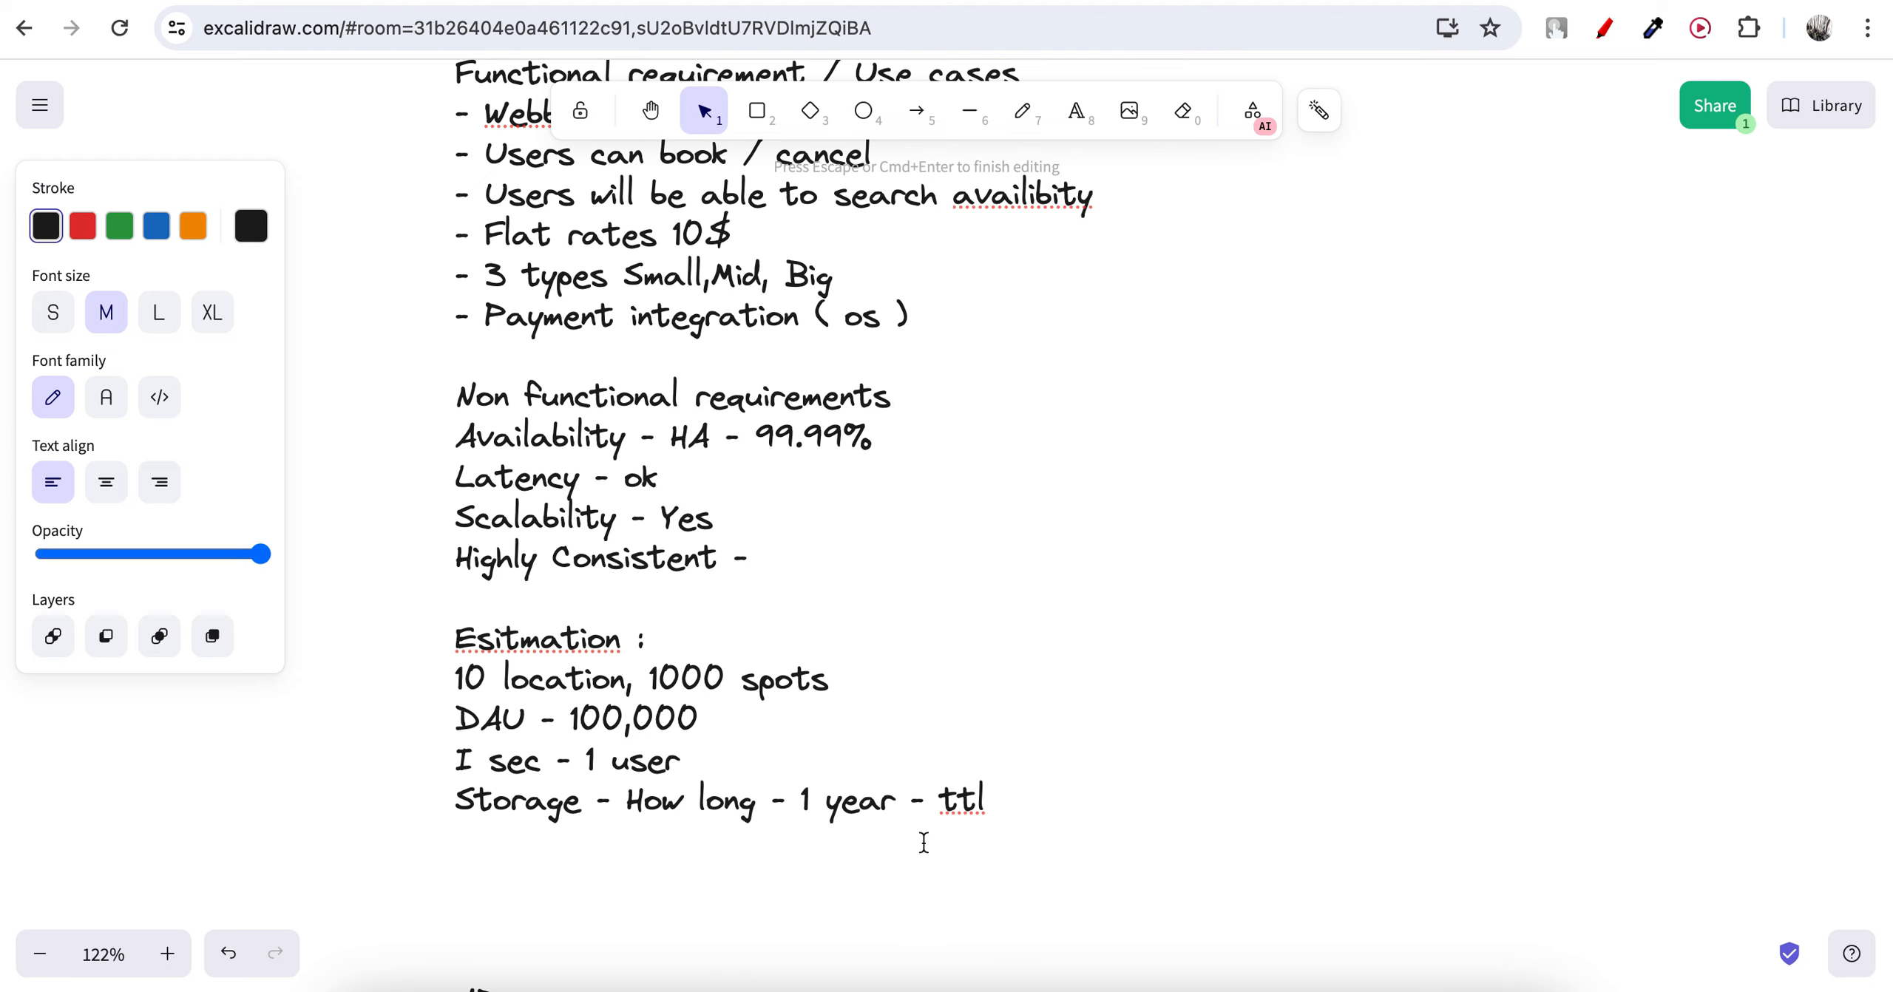
{"action": "key", "text": "BackSpace"}
{"action": "left_click", "coordinate": [613, 891]}
{"action": "key", "text": "BackSpace"}
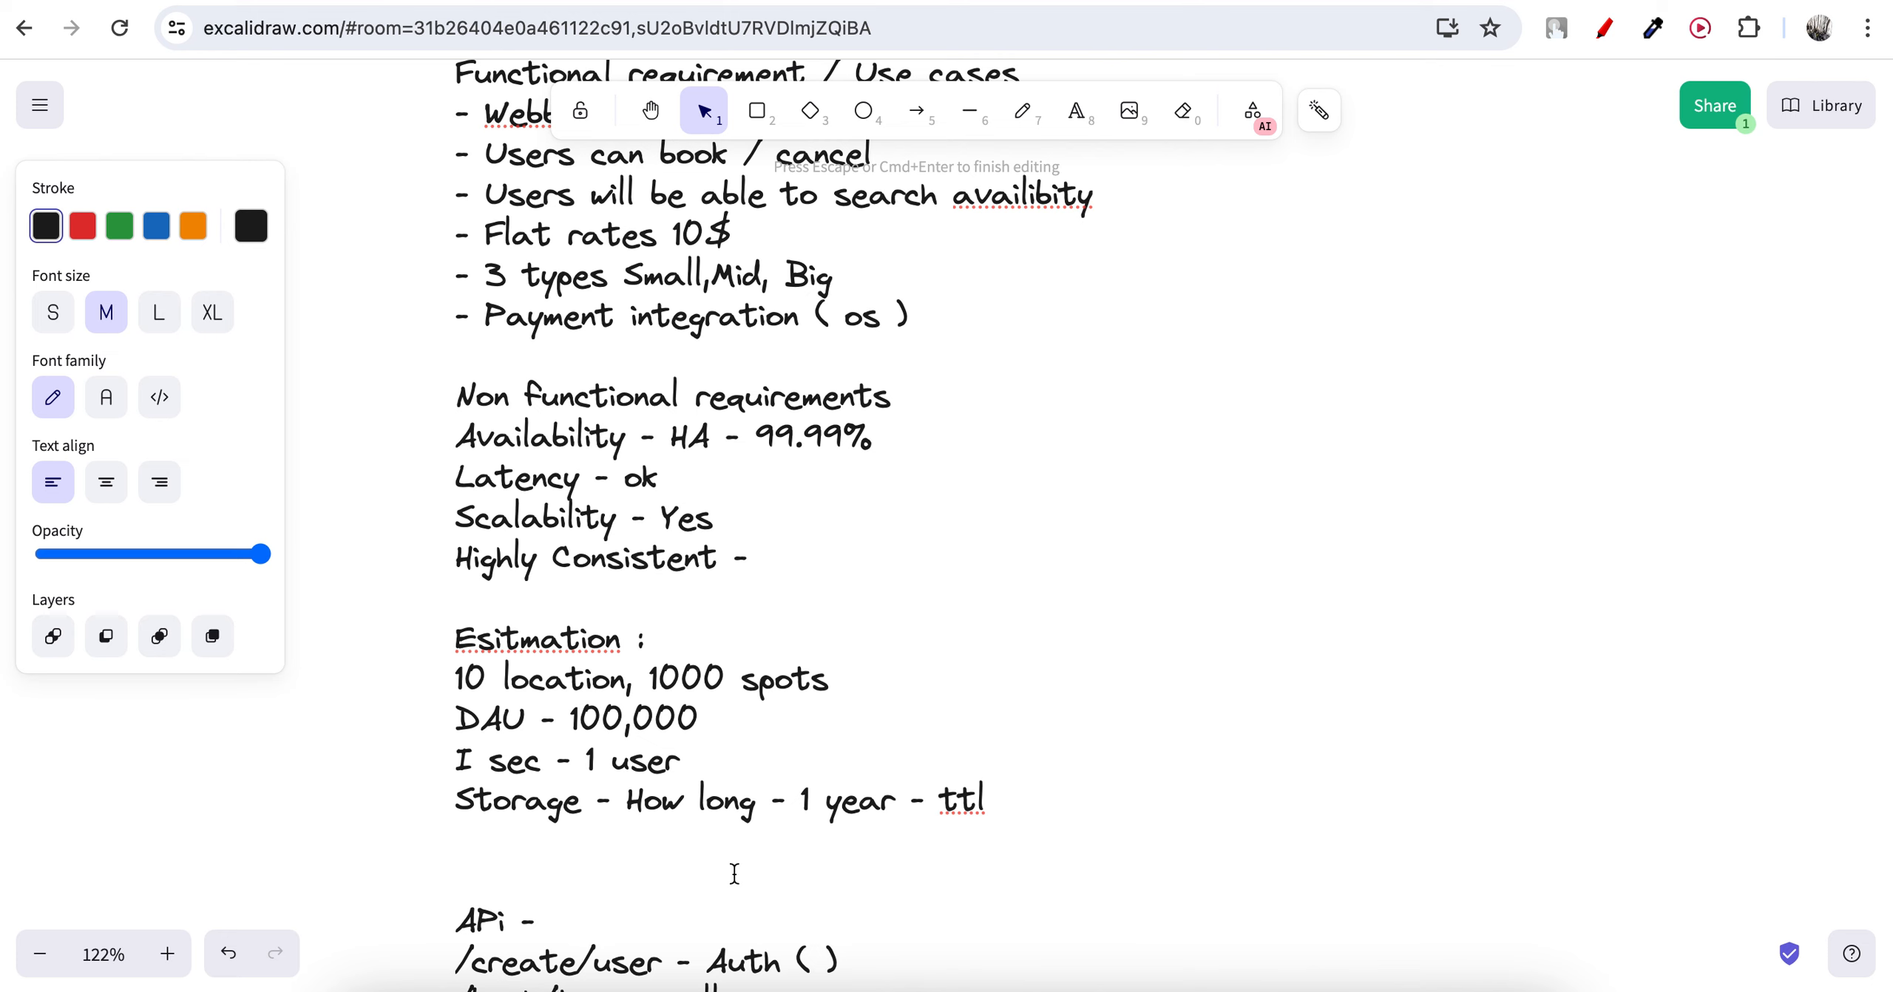
Switch to the InterviewDose cheat sheet and check the estimation, API and data model steps.
{"action": "left_click", "coordinate": [1529, 2]}
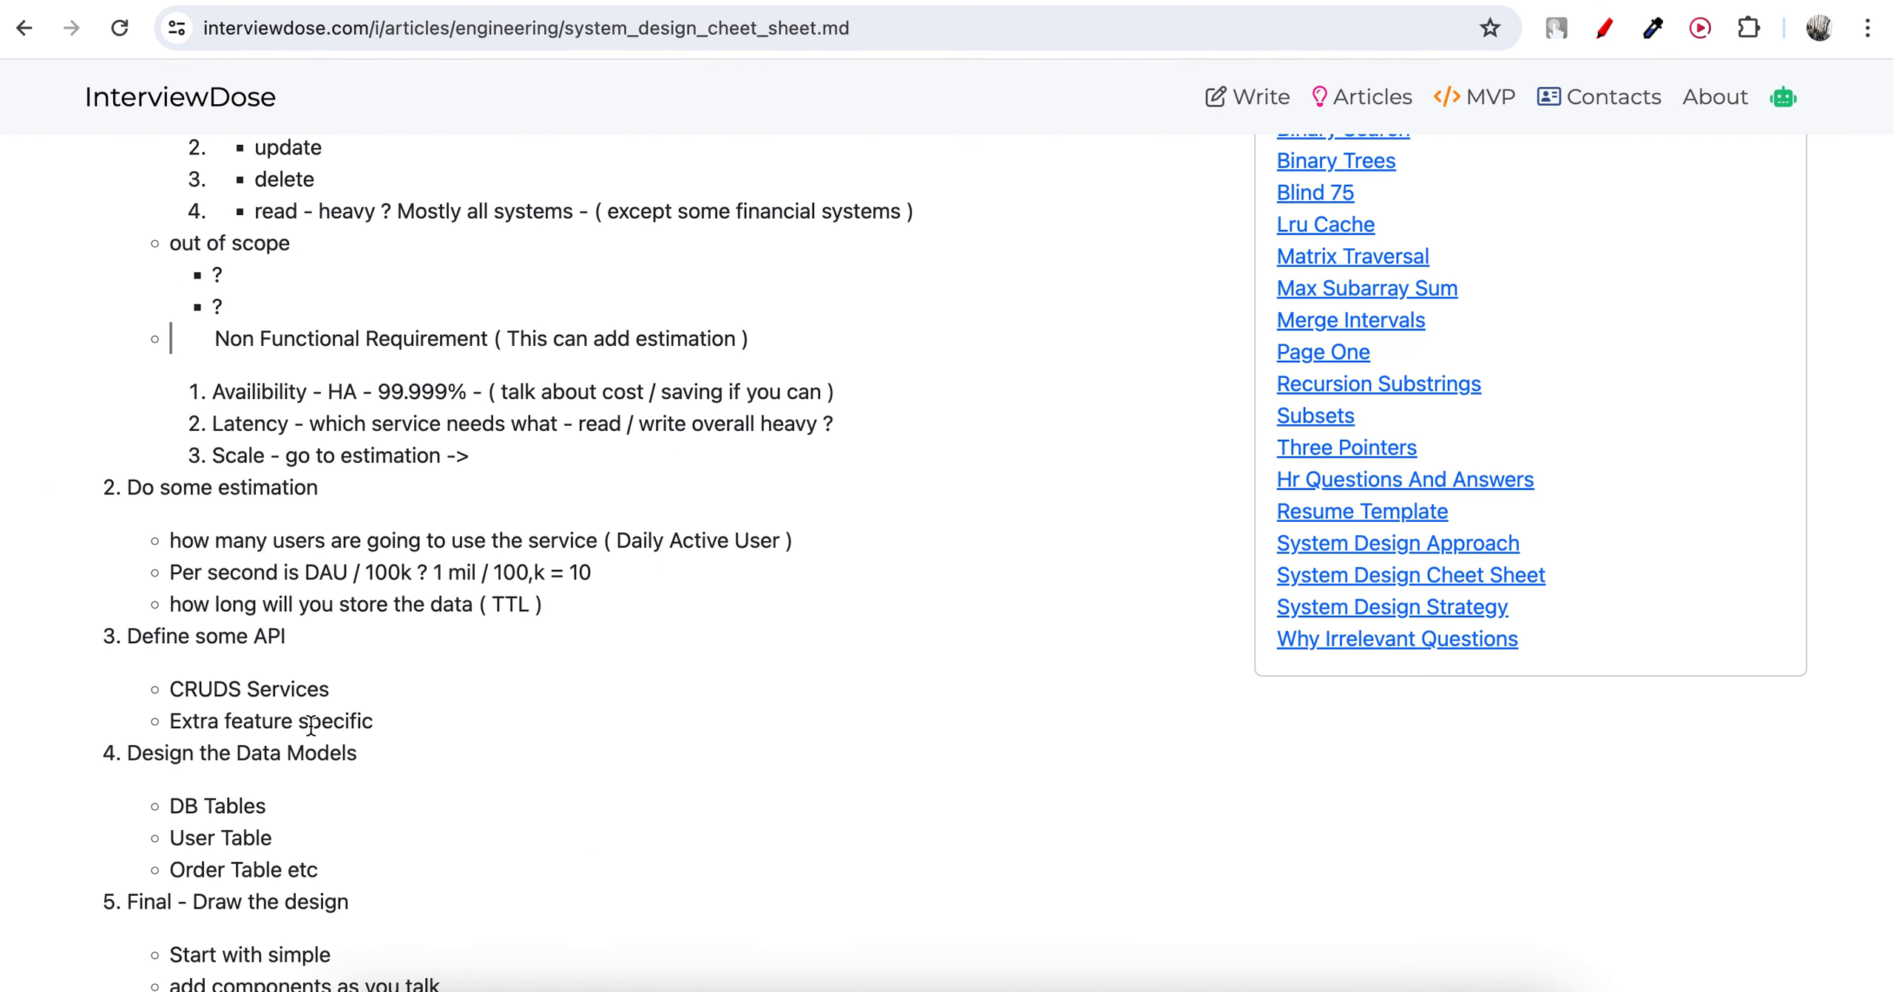
{"action": "scroll", "coordinate": [310, 727], "scroll_direction": "down", "scroll_amount": 2}
{"action": "scroll", "coordinate": [310, 727], "scroll_direction": "up", "scroll_amount": 2}
{"action": "scroll", "coordinate": [310, 727], "scroll_direction": "down", "scroll_amount": 1}
{"action": "scroll", "coordinate": [310, 727], "scroll_direction": "up", "scroll_amount": 3}
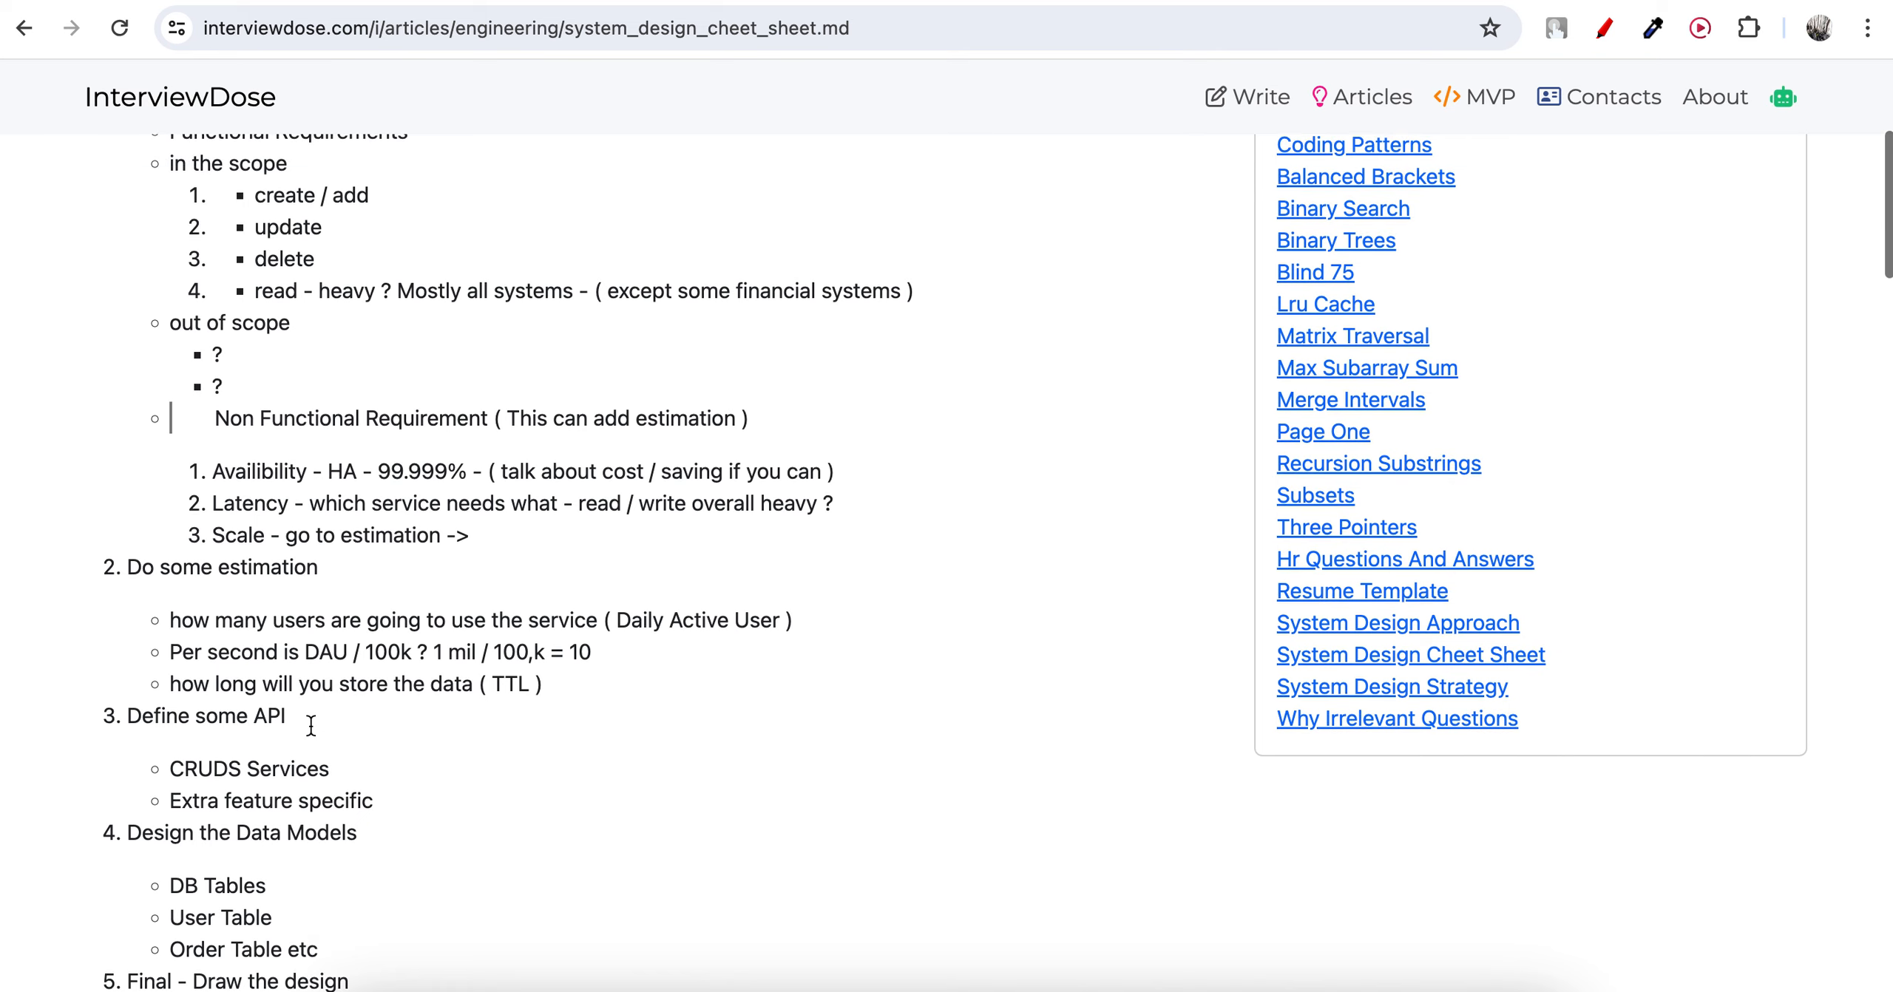
{"action": "scroll", "coordinate": [310, 727], "scroll_direction": "down", "scroll_amount": 1}
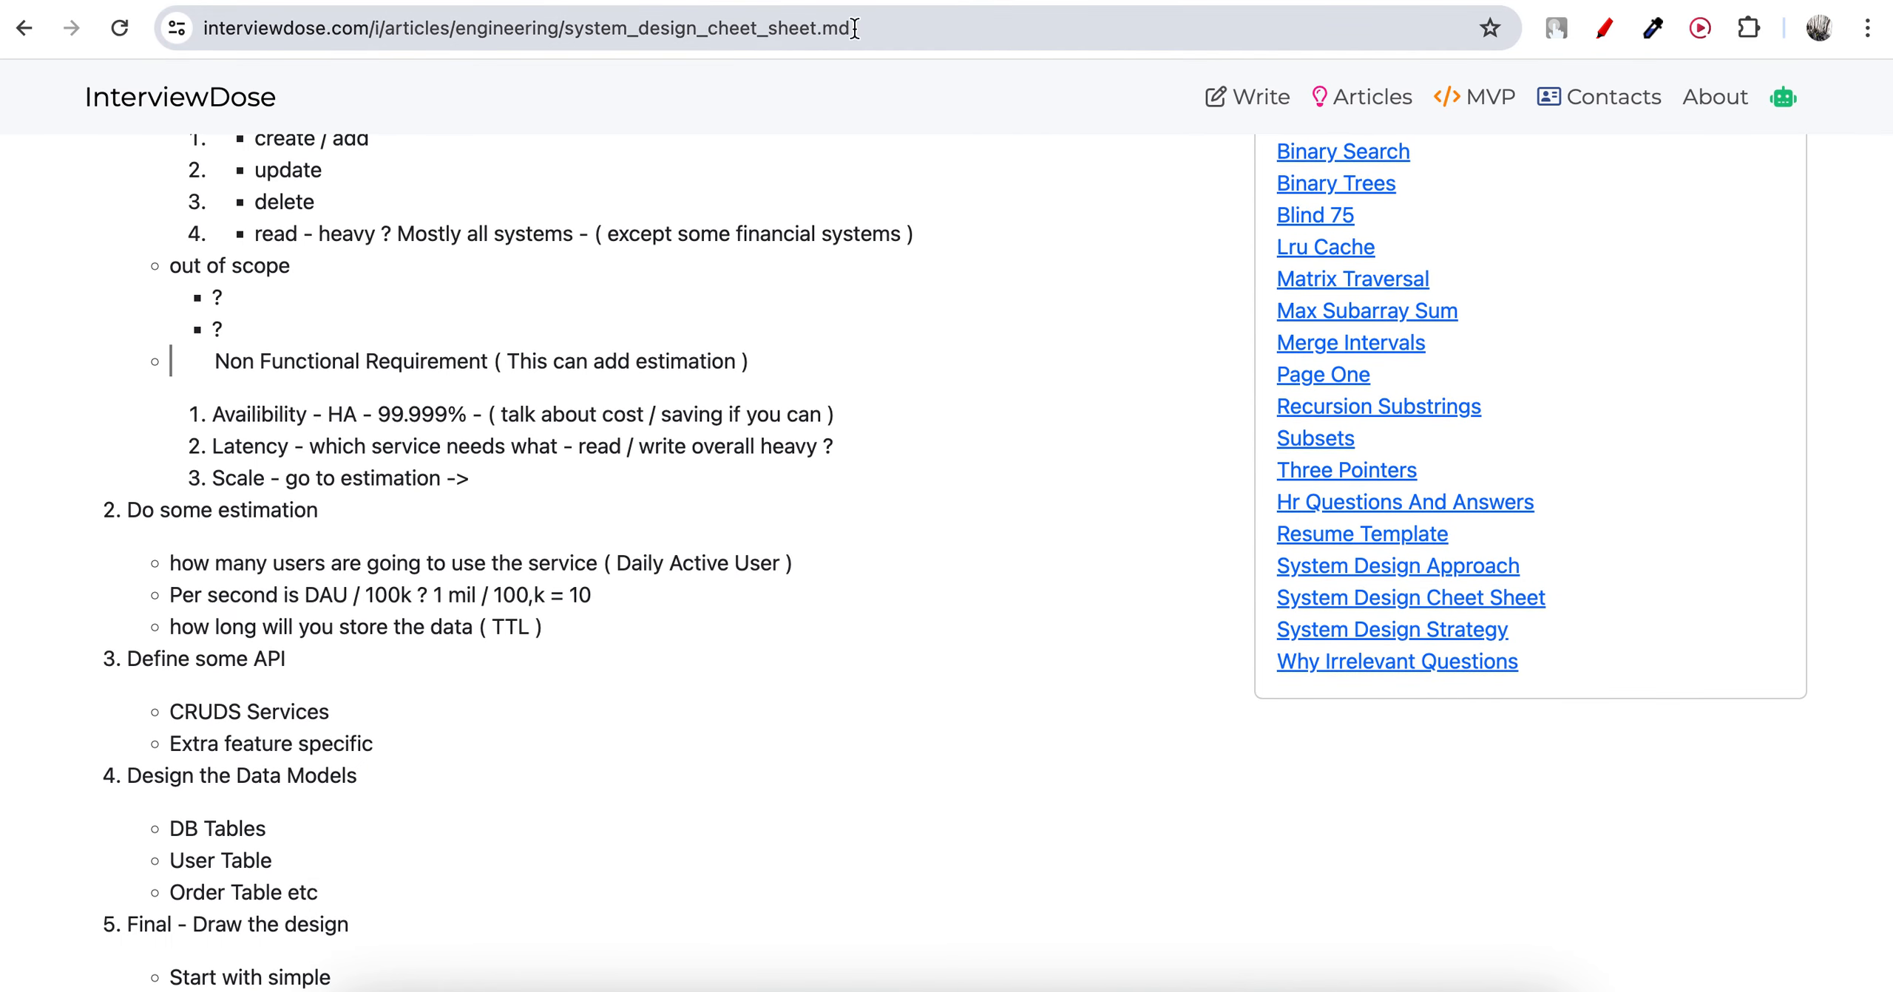
Return to the Excalidraw canvas and reword the per-second estimation line to "I request / sec - 1 user".
{"action": "left_click", "coordinate": [1037, 1]}
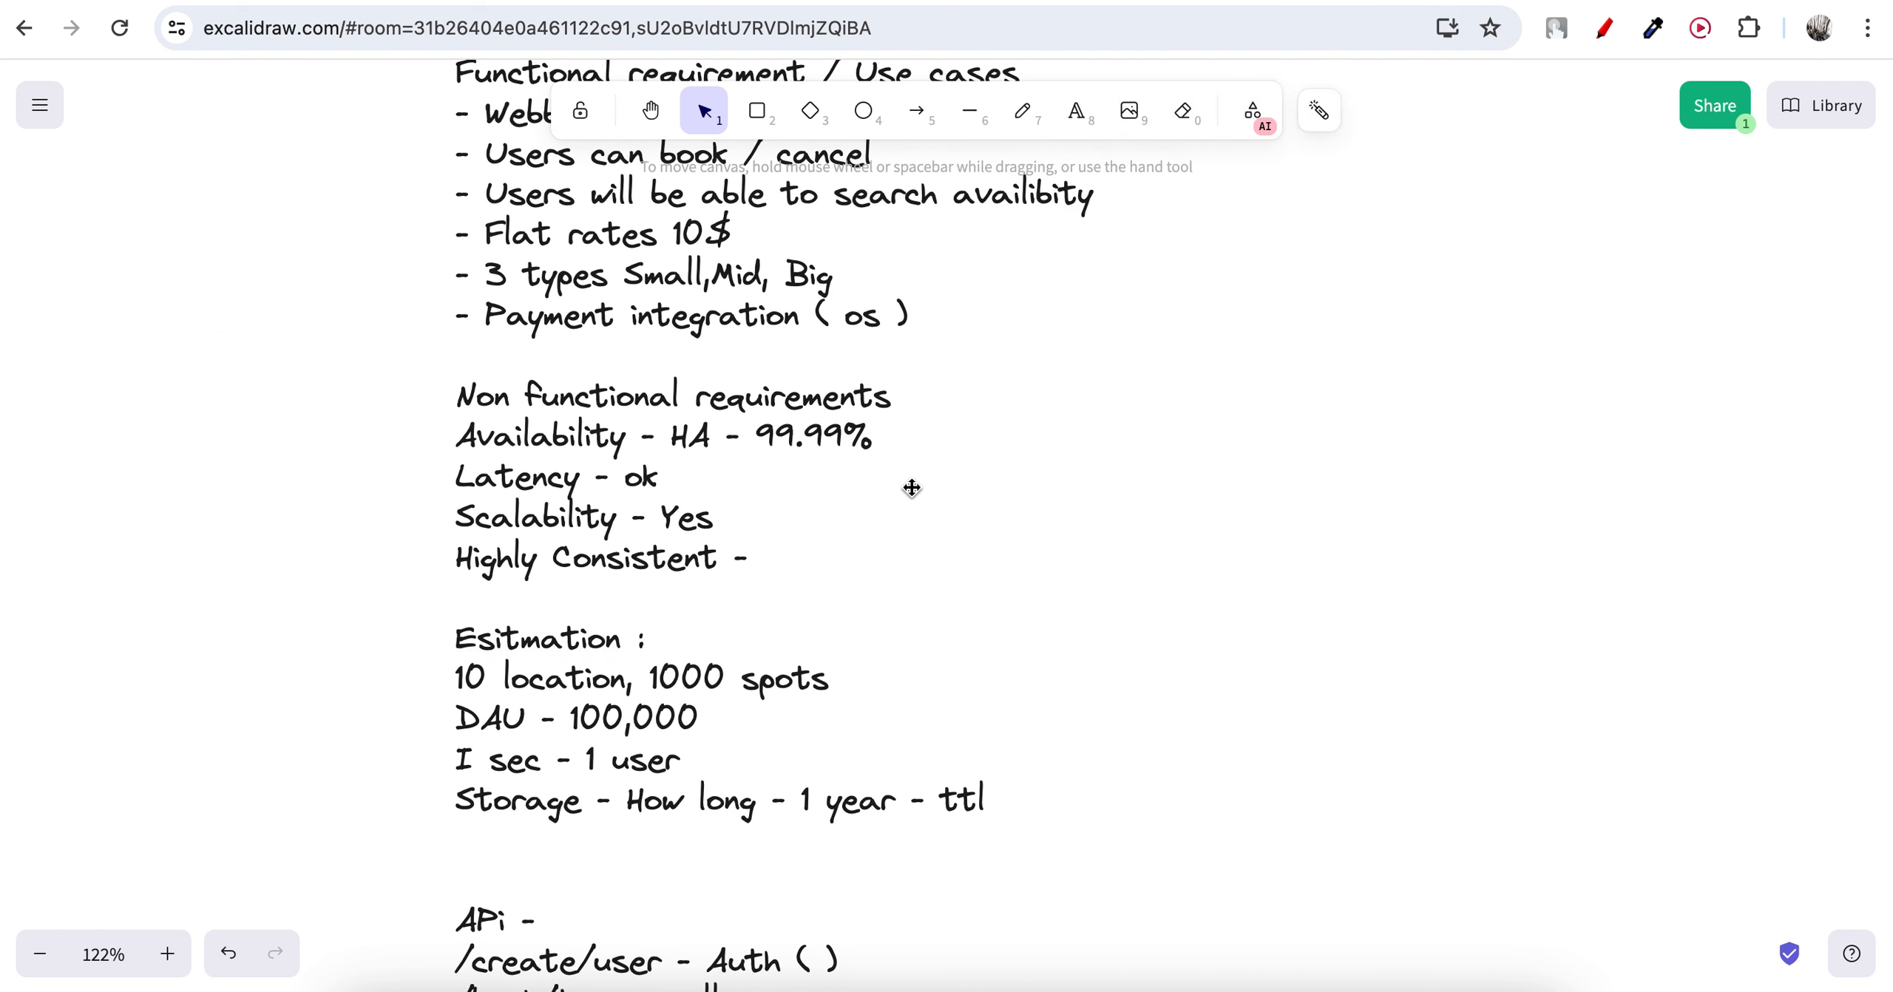
{"action": "left_click", "coordinate": [819, 692]}
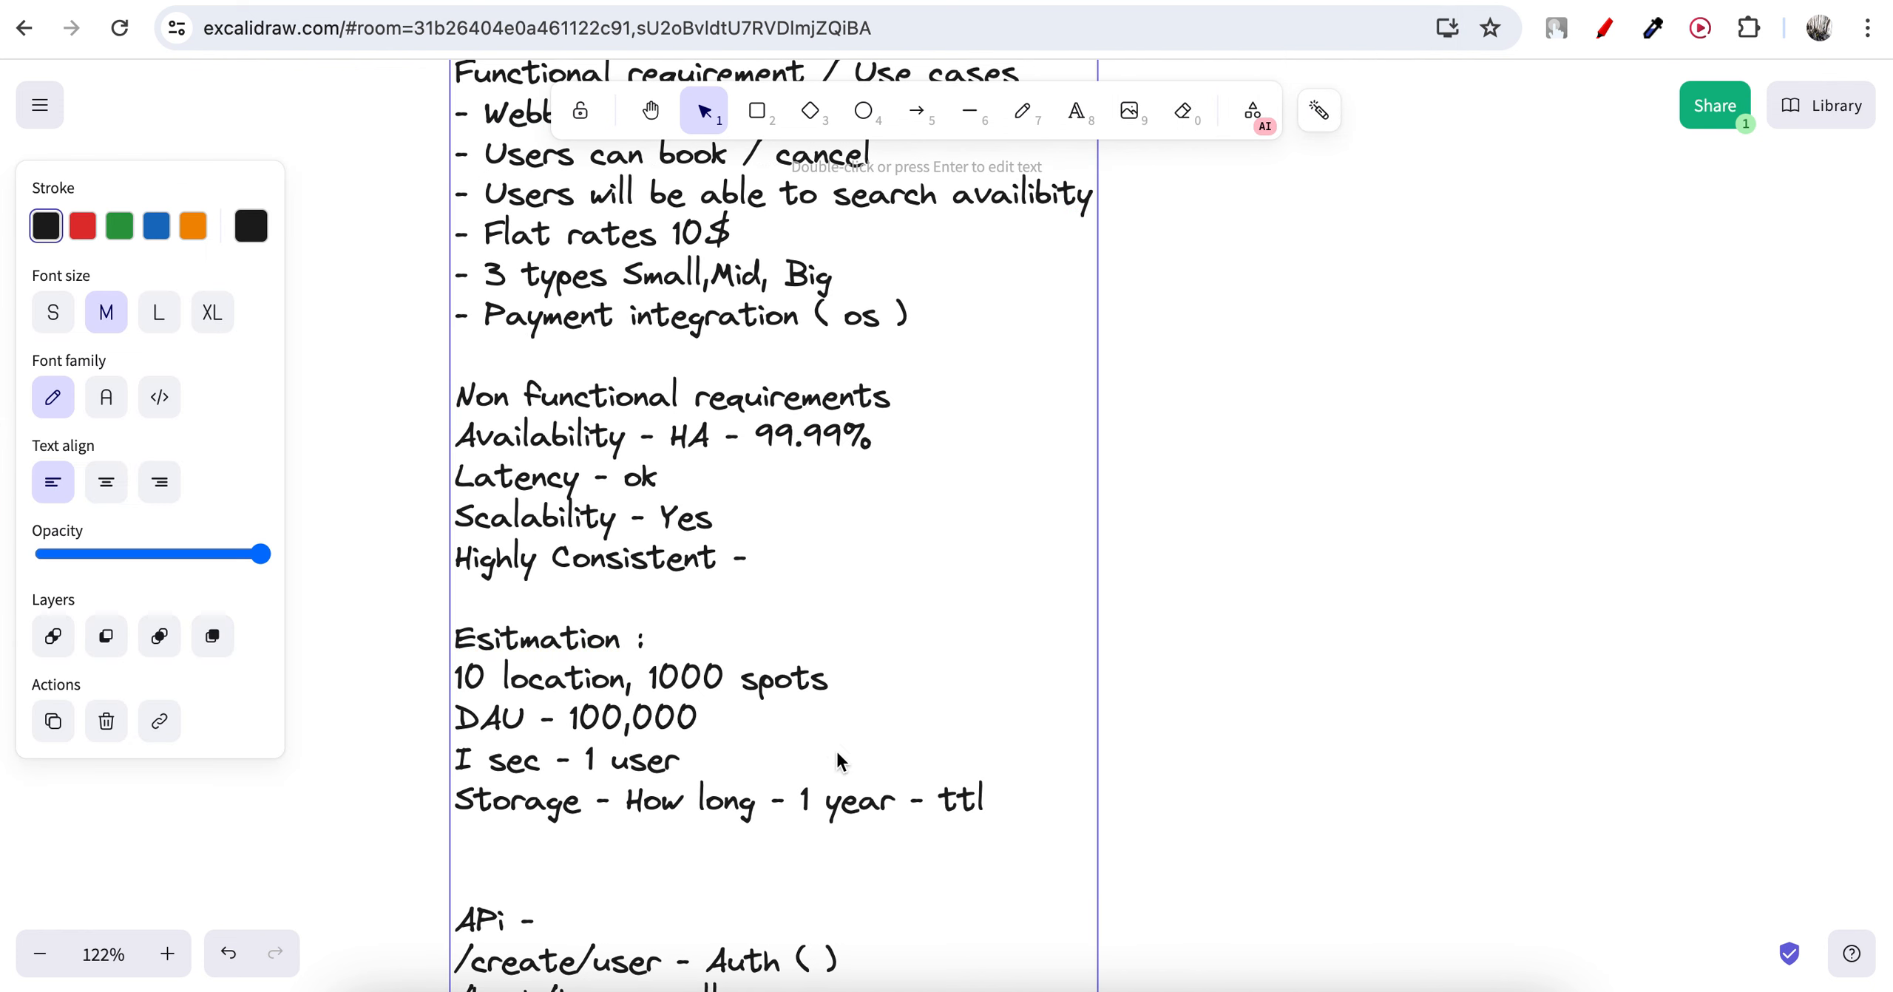
{"action": "left_click", "coordinate": [1150, 686]}
{"action": "scroll", "coordinate": [1151, 687], "scroll_direction": "down", "scroll_amount": 3}
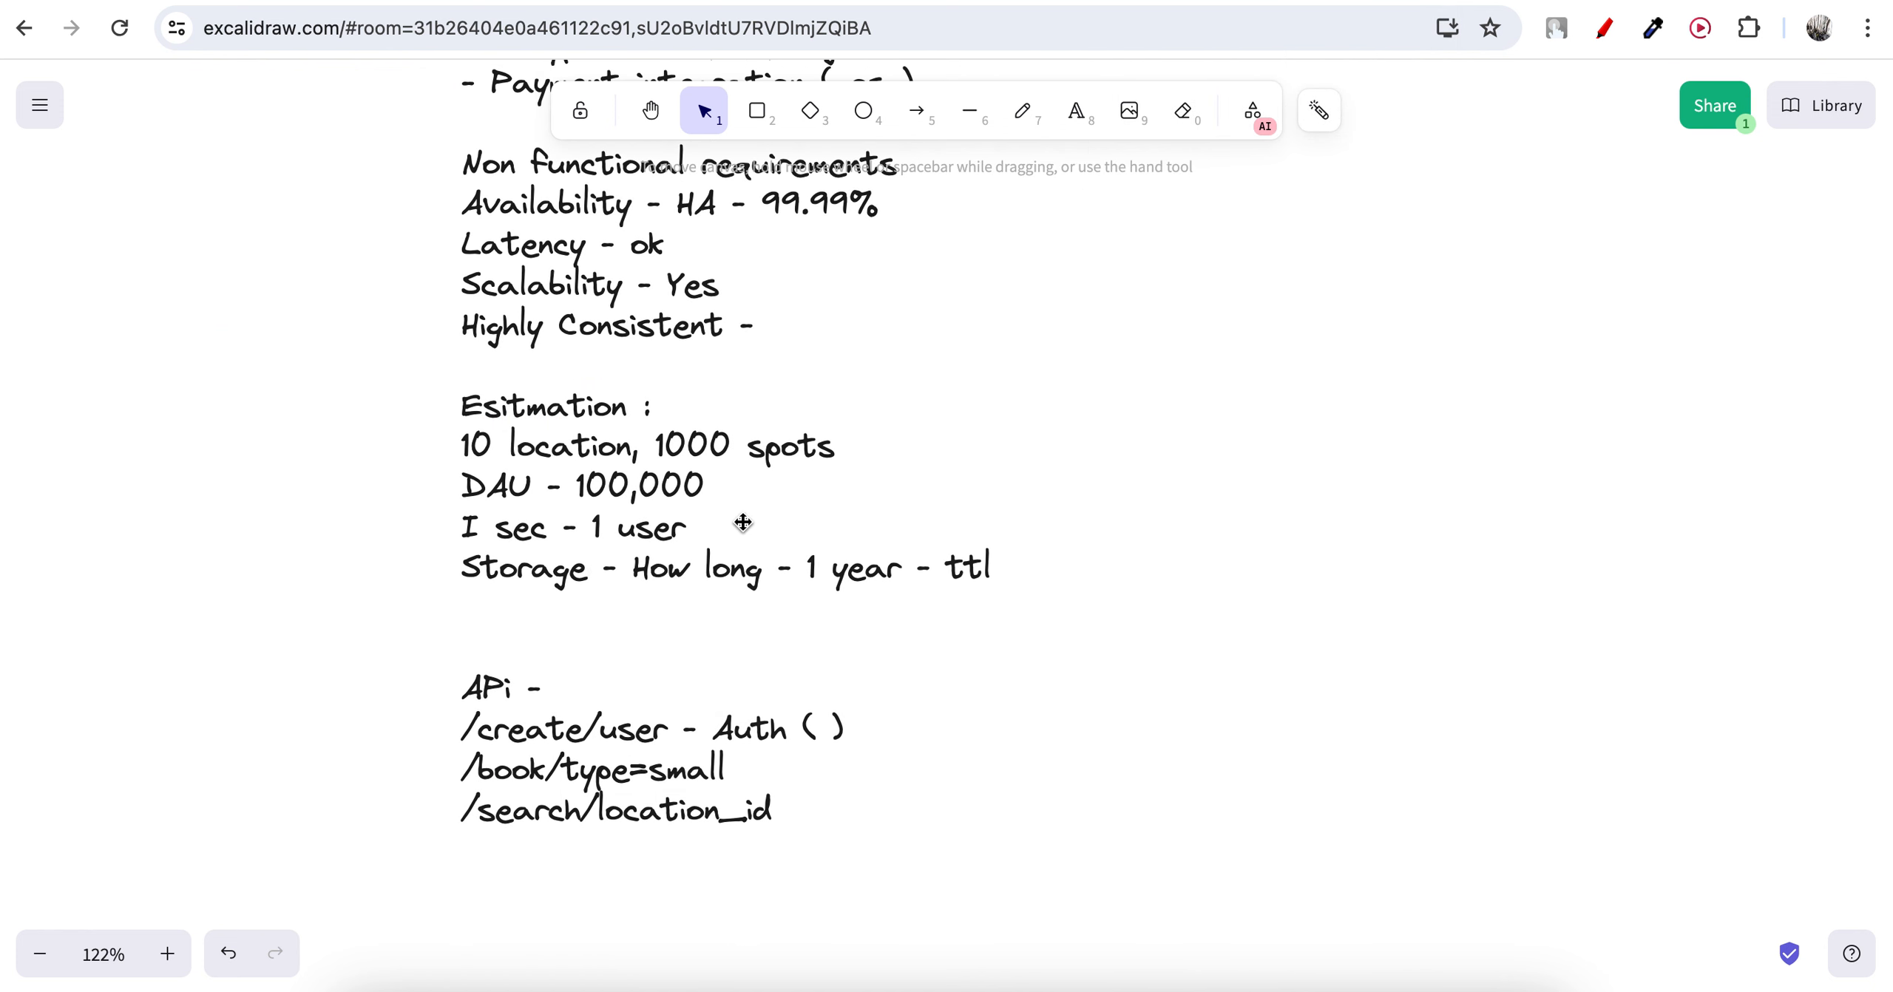
{"action": "double_click", "coordinate": [599, 528]}
{"action": "left_click", "coordinate": [600, 529]}
{"action": "left_click", "coordinate": [553, 534]}
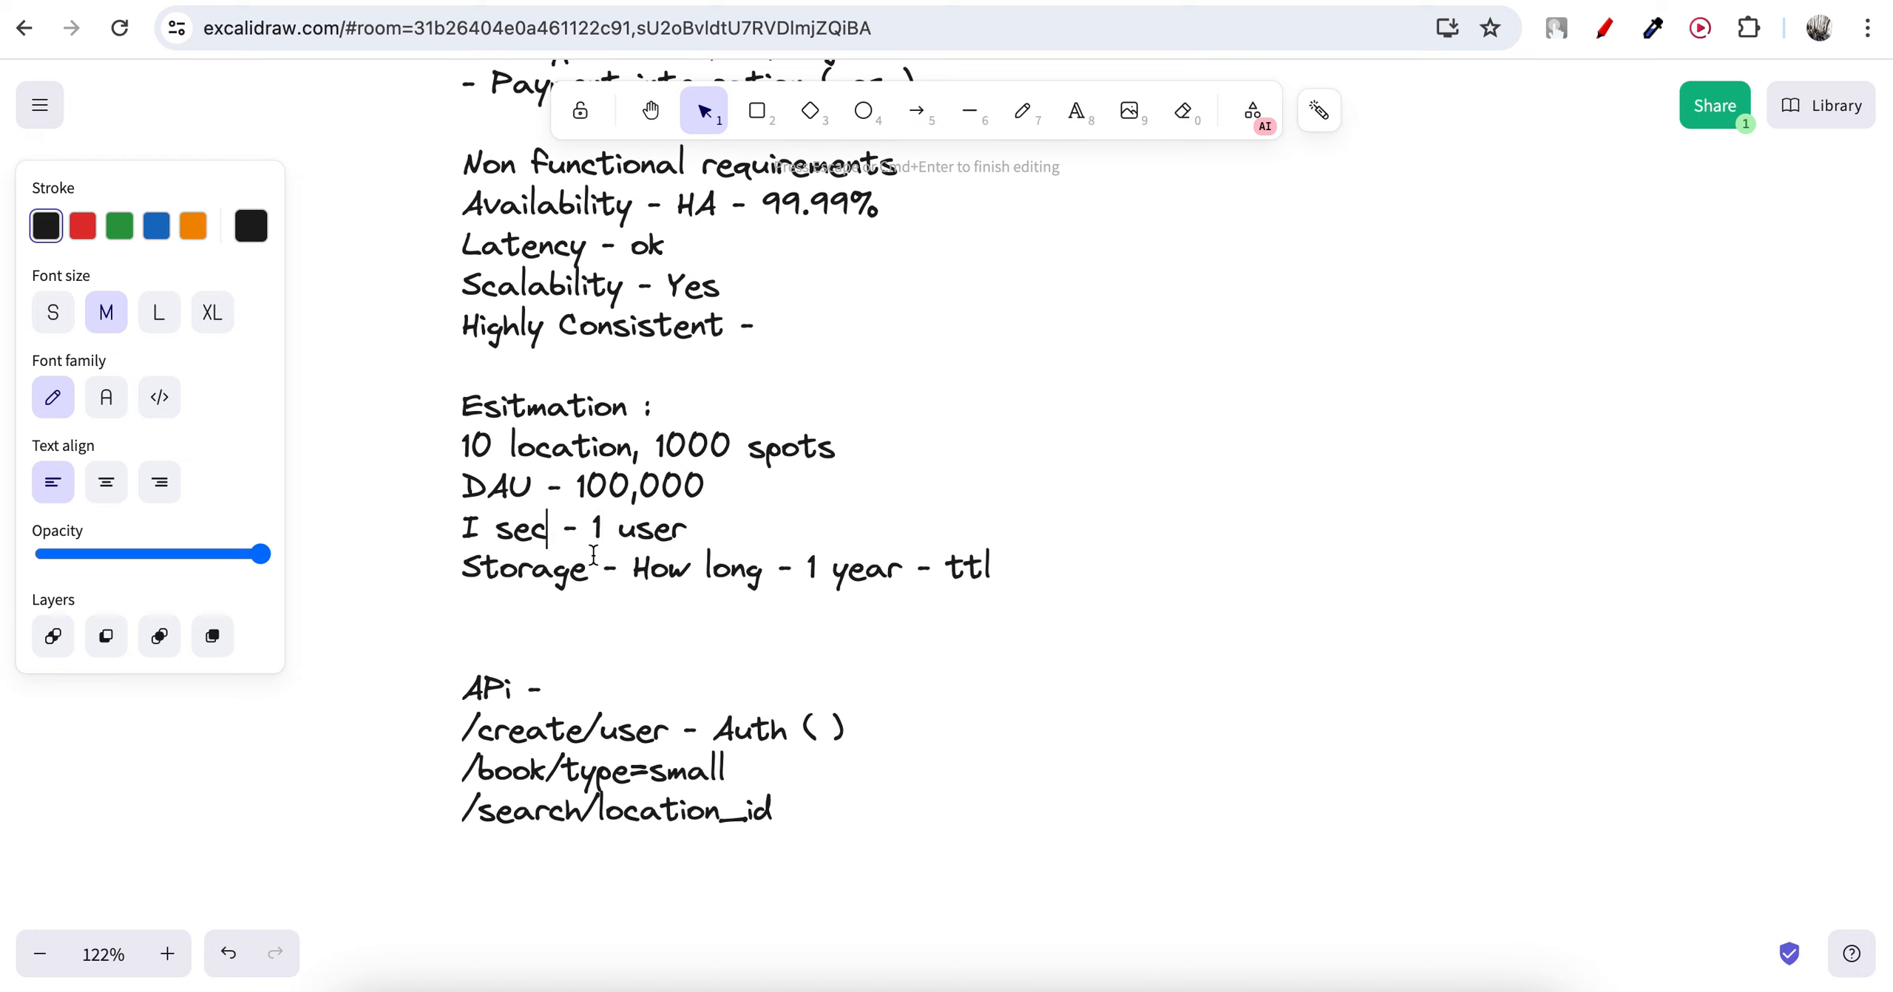
{"action": "type", "text": "/ request"}
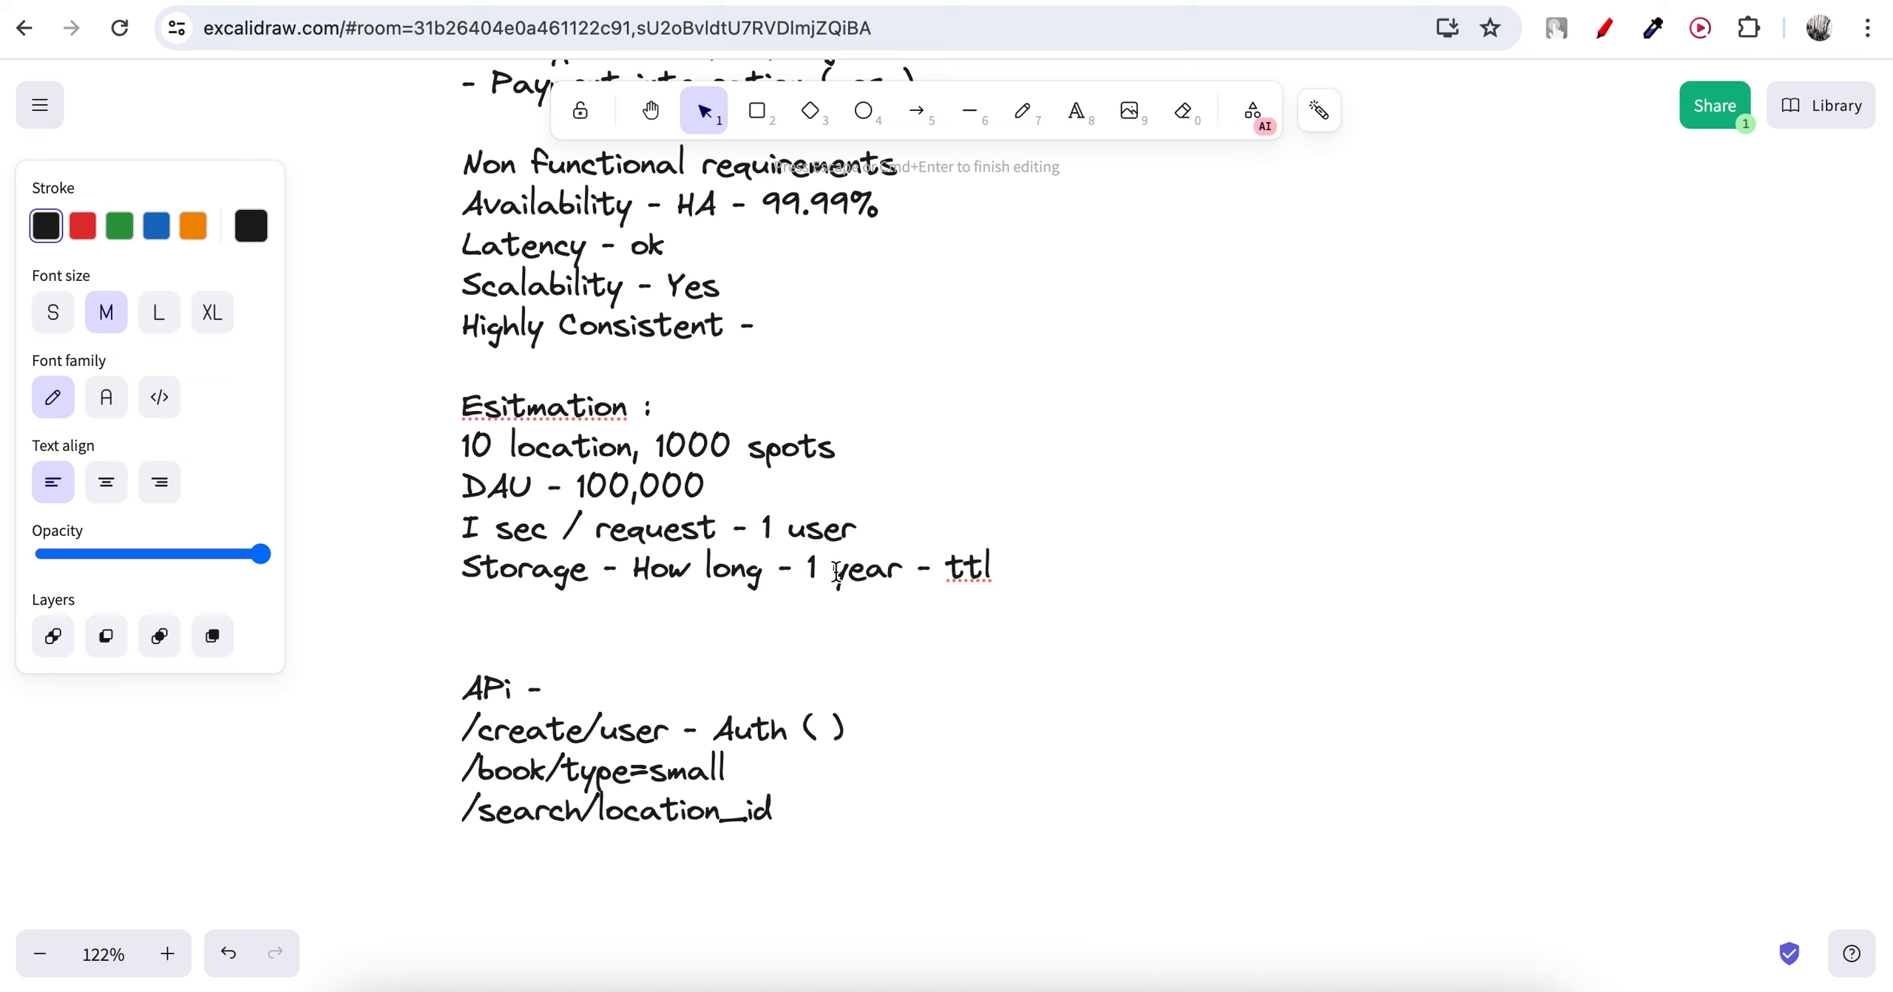
{"action": "left_click", "coordinate": [597, 537]}
{"action": "left_click", "coordinate": [494, 534], "text": "shift"}
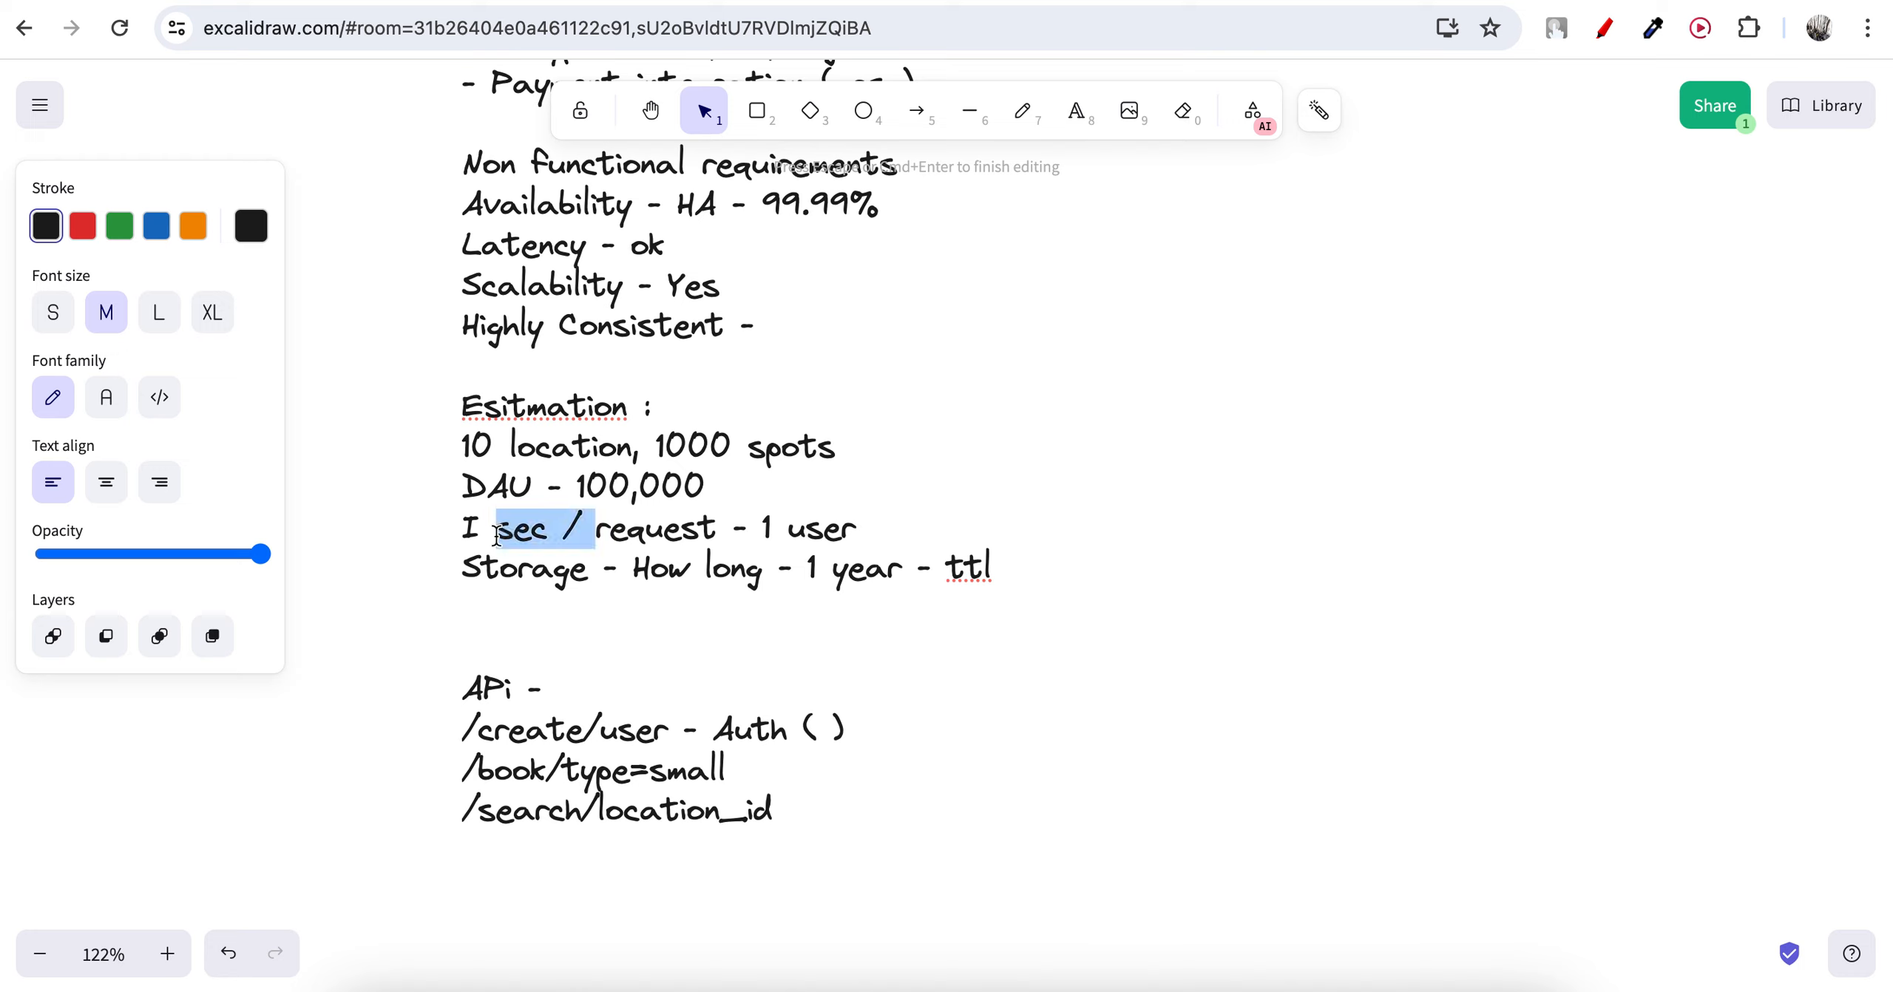
{"action": "key", "text": "BackSpace"}
{"action": "type", "text": "/ sec"}
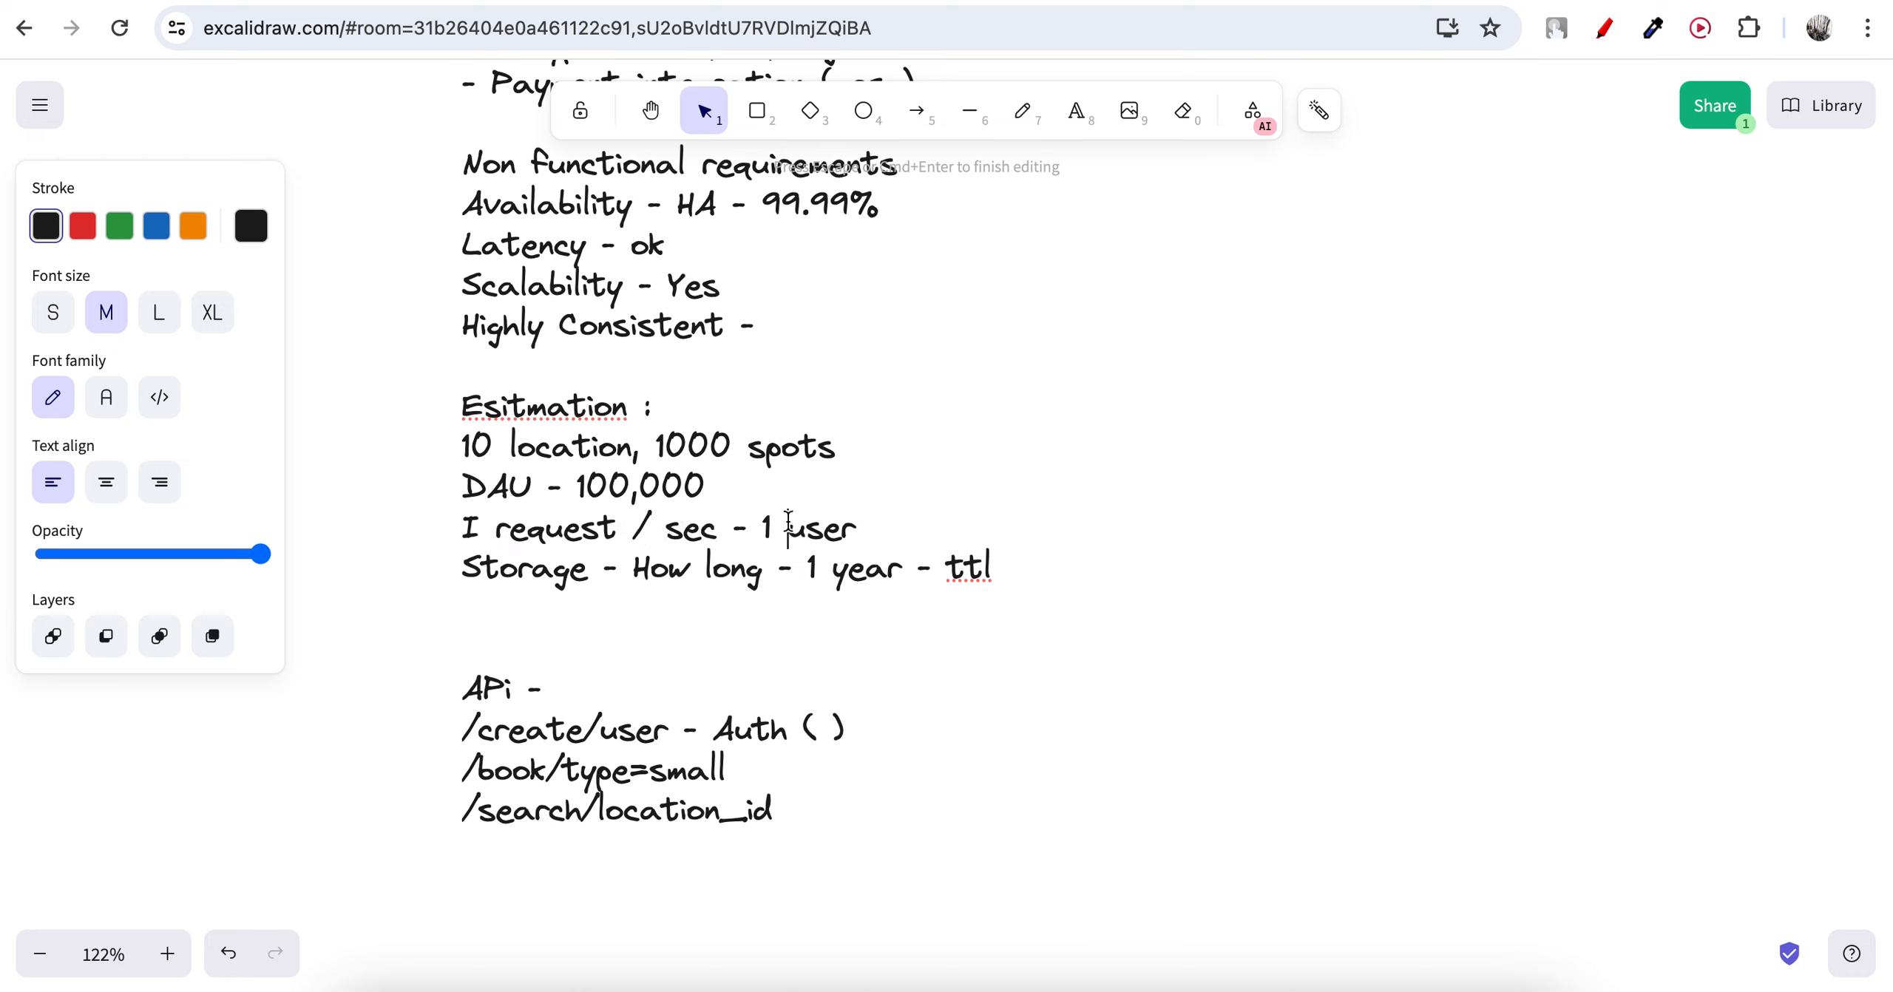
Delete one blank line between the storage line and the APi heading.
{"action": "left_click", "coordinate": [893, 522]}
{"action": "left_click", "coordinate": [1013, 546]}
{"action": "left_click", "coordinate": [607, 584]}
{"action": "left_click", "coordinate": [781, 580]}
{"action": "left_click", "coordinate": [934, 576]}
{"action": "left_click", "coordinate": [1069, 574]}
{"action": "left_click", "coordinate": [590, 640]}
{"action": "key", "text": "BackSpace"}
Add the heading "Data Models" below the search endpoint, separated by a blank line, and start a new line.
{"action": "left_click", "coordinate": [868, 762]}
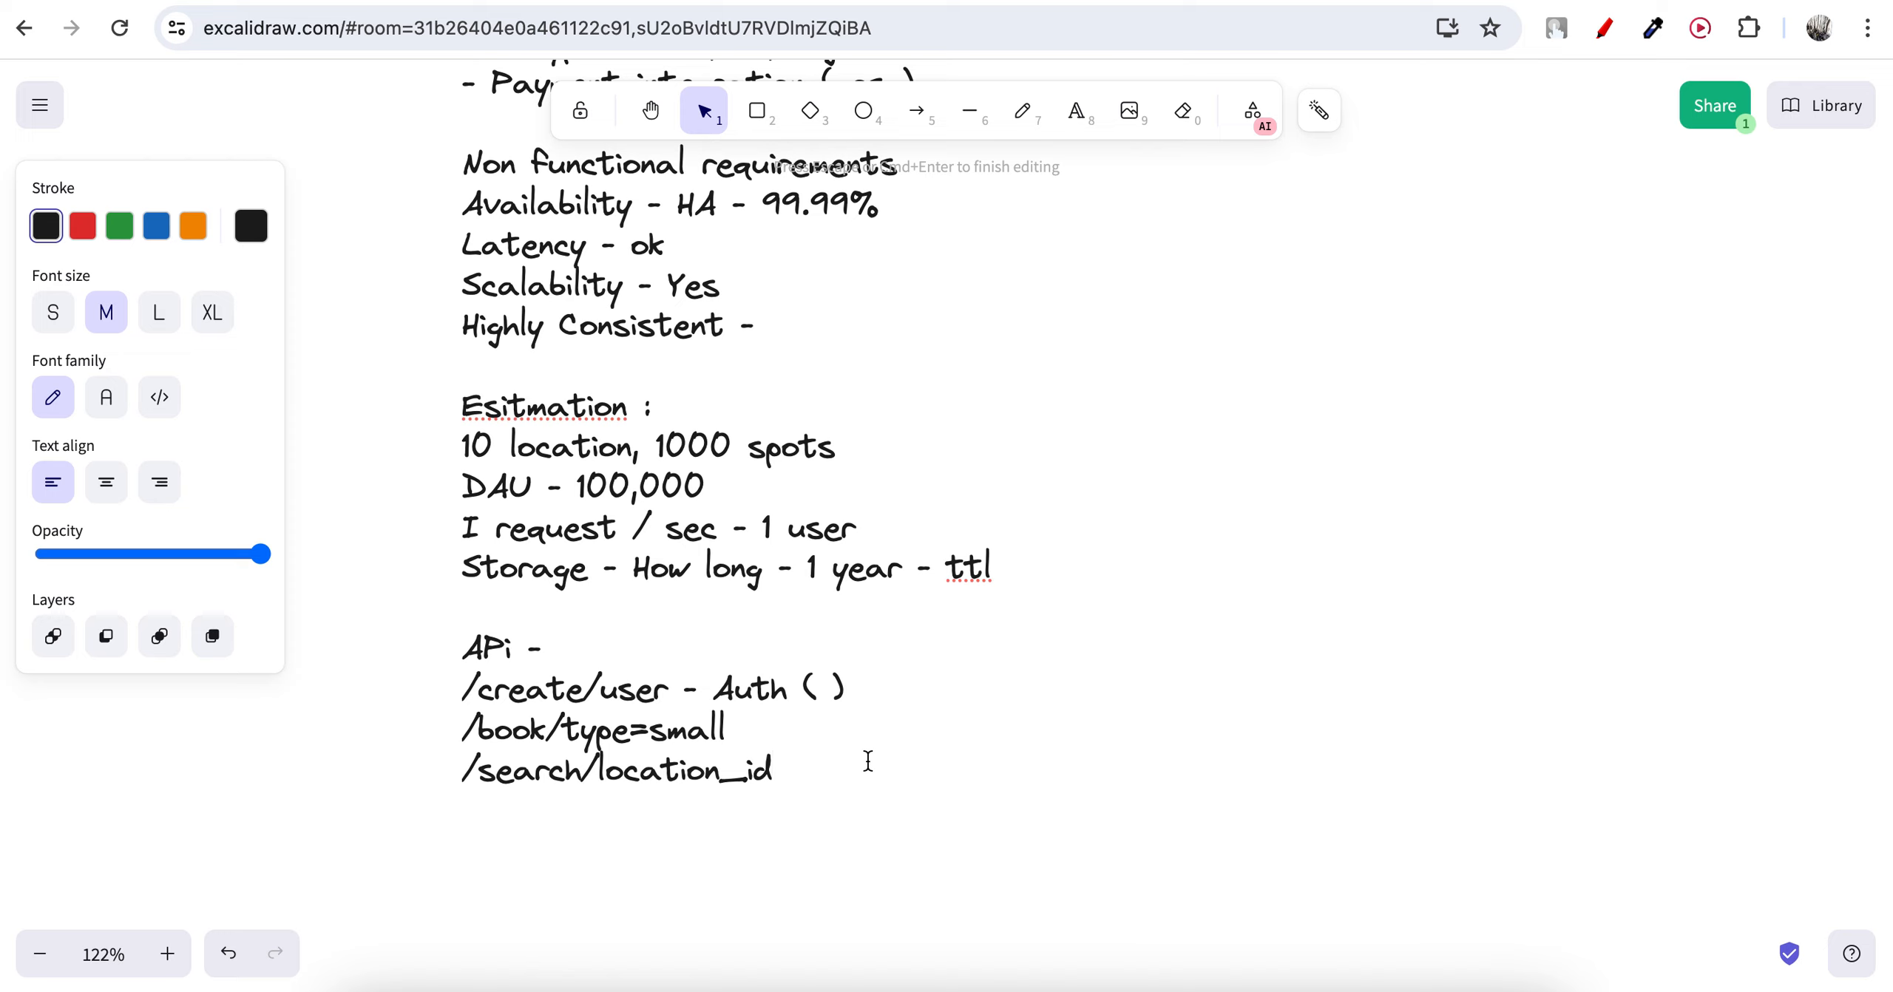
{"action": "type", "text": "Data Models"}
{"action": "key", "text": "Return"}
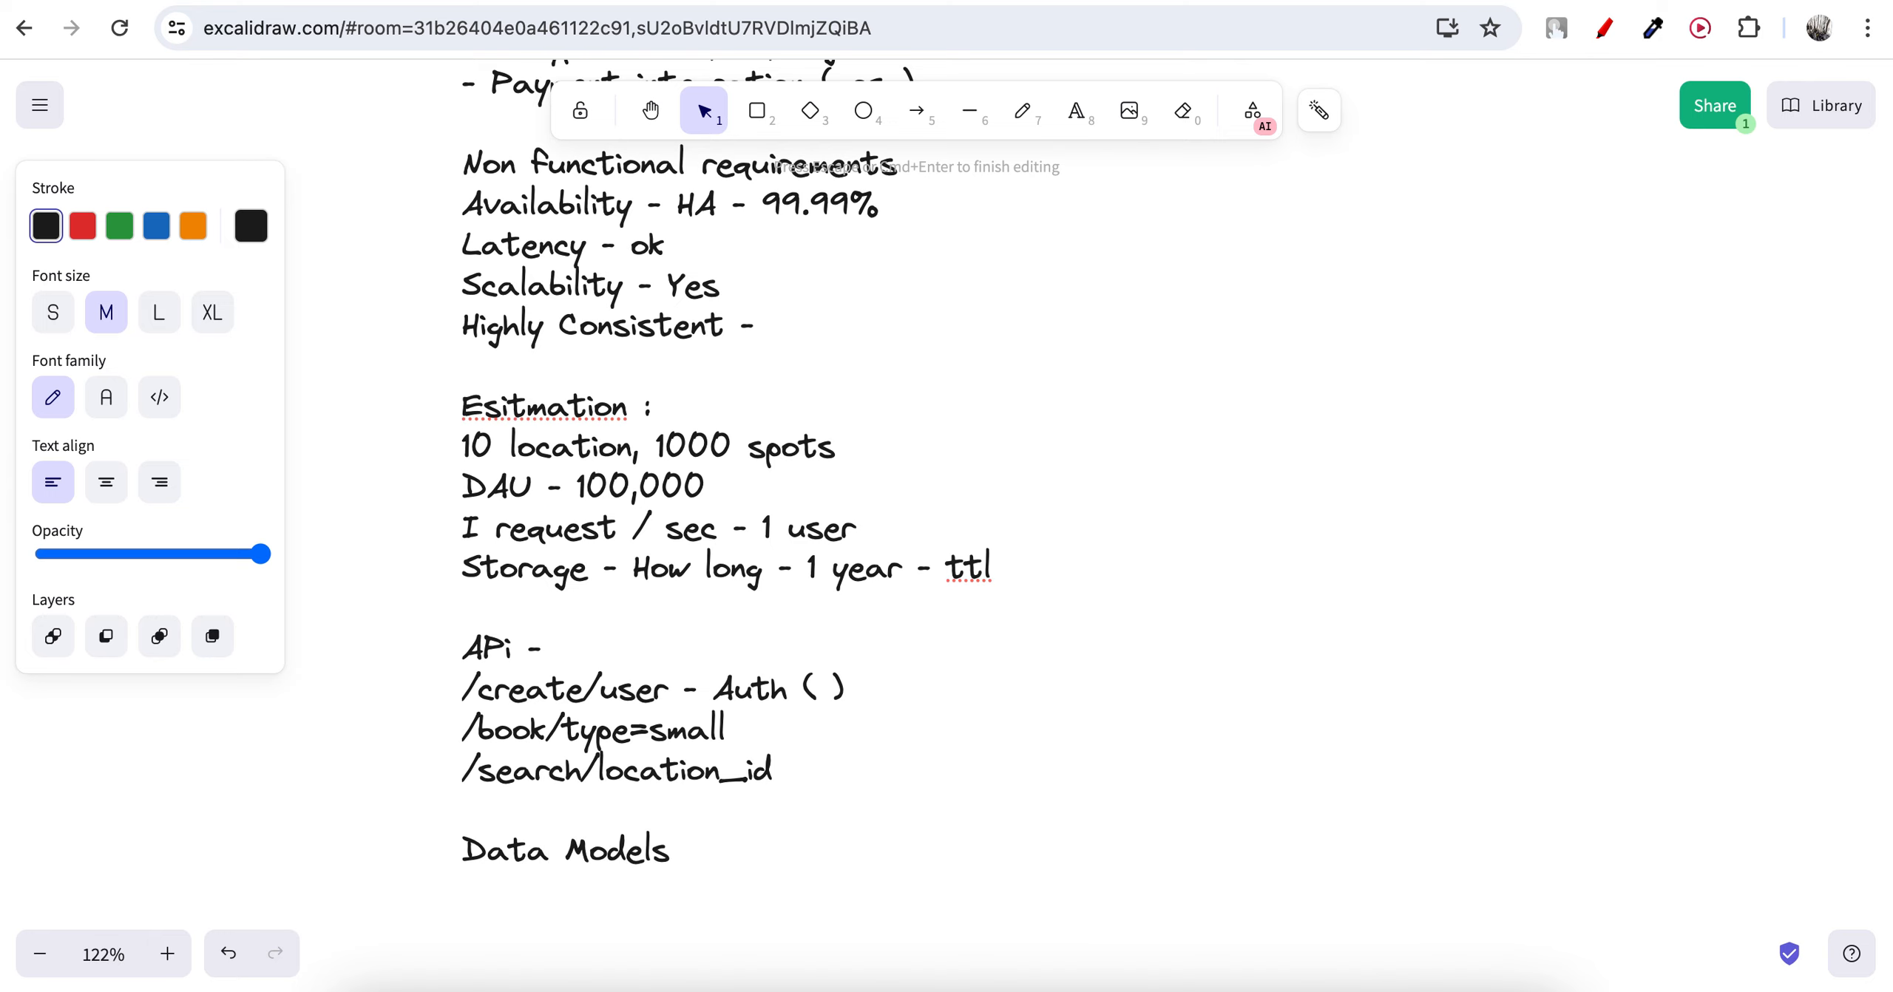
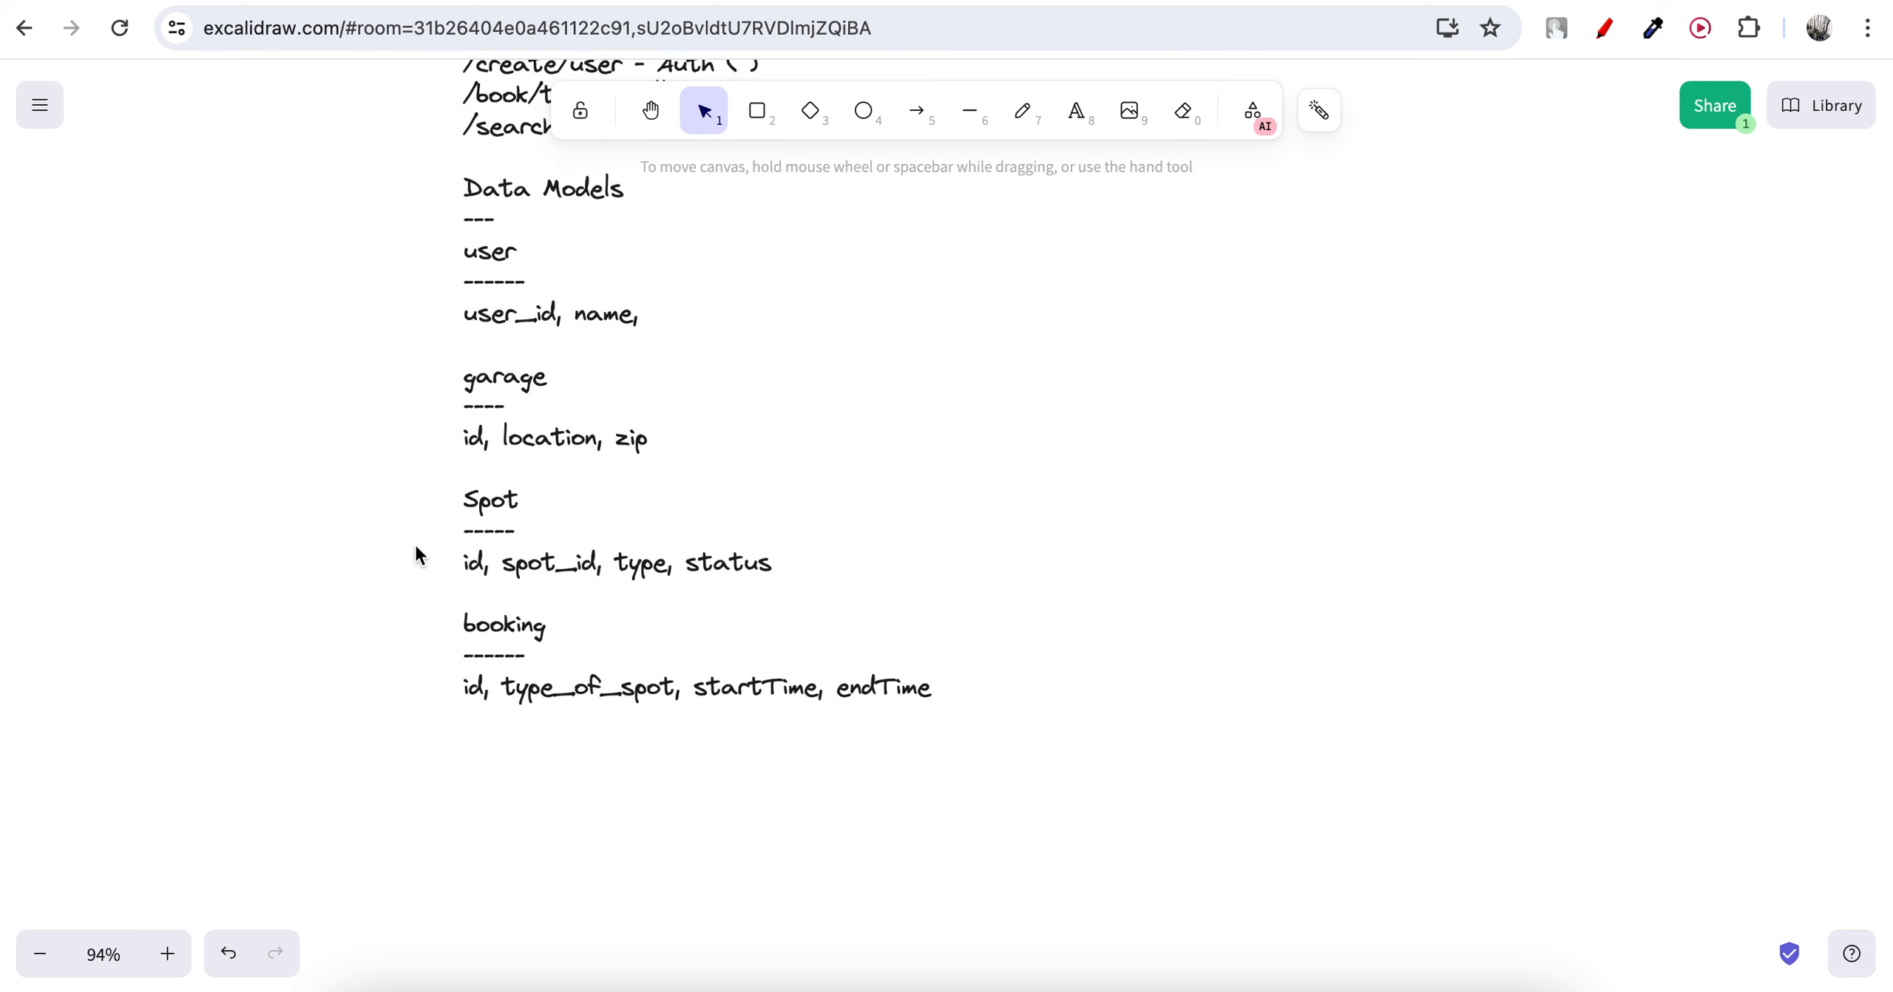
Review the fields of the user, garage, Spot and booking tables in the Data Models section.
{"action": "left_click", "coordinate": [545, 525]}
{"action": "double_click", "coordinate": [634, 576]}
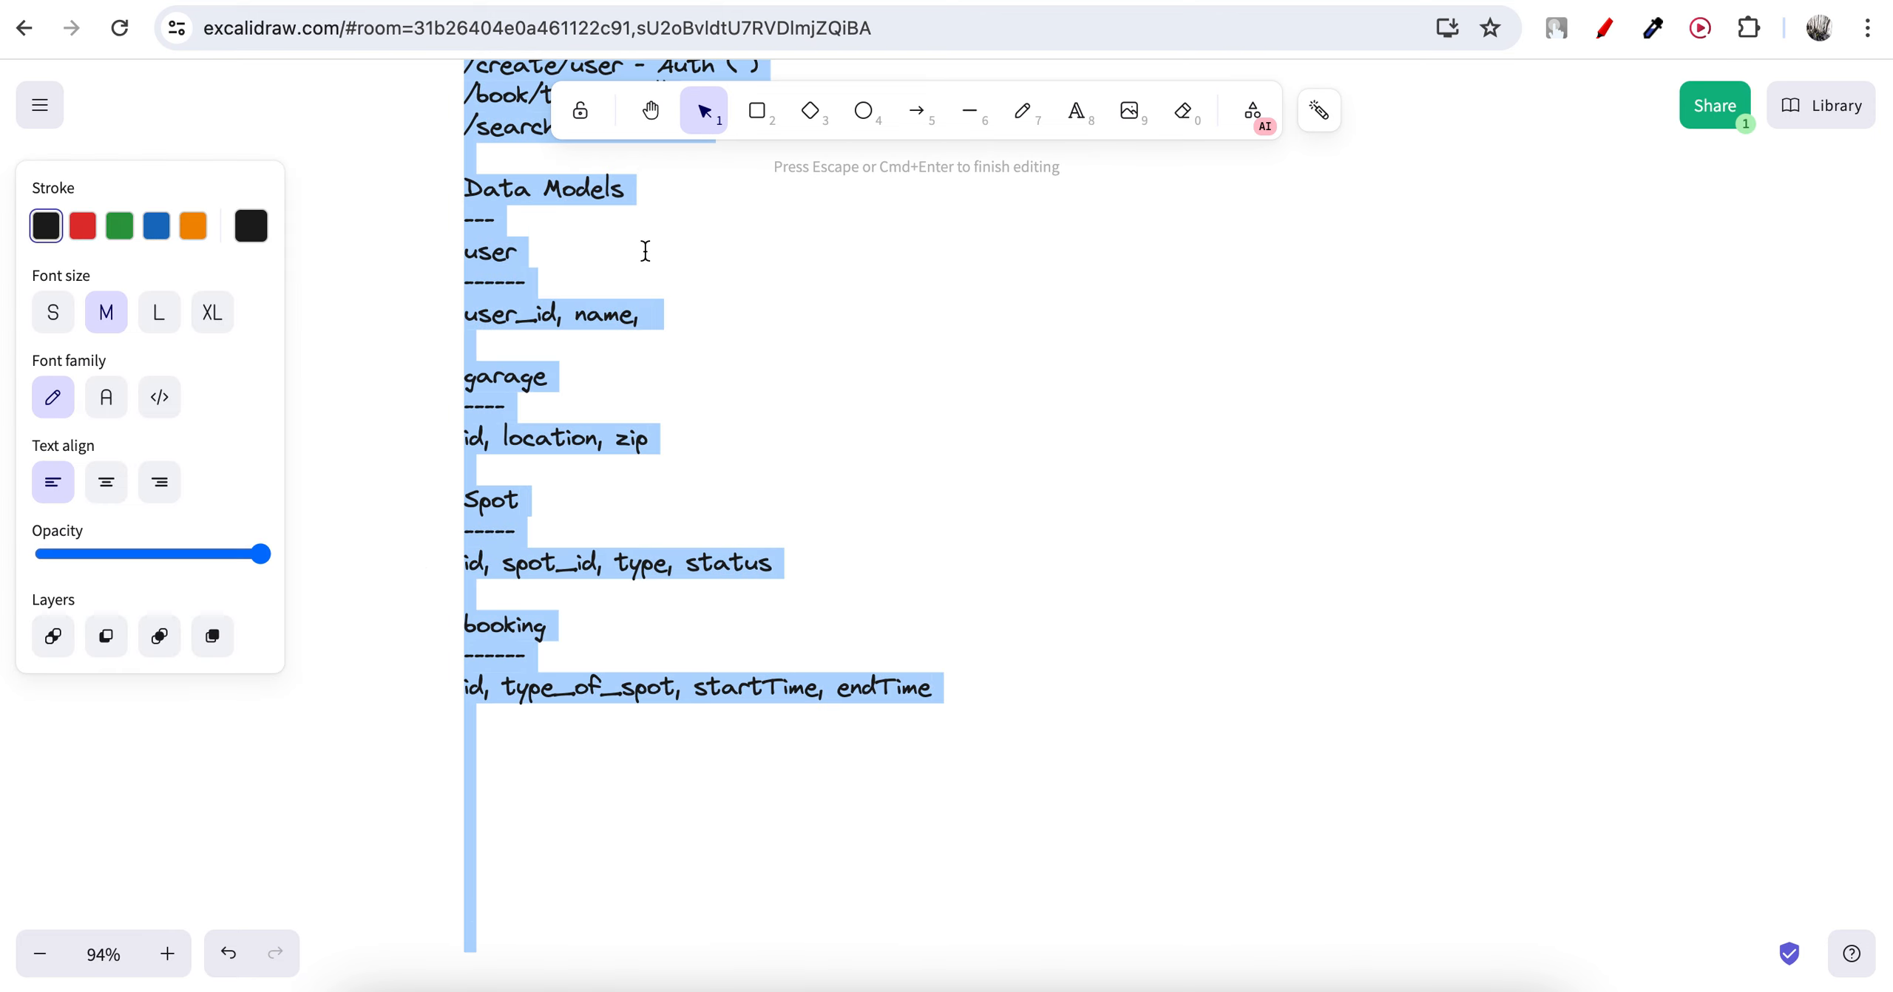
{"action": "left_click", "coordinate": [632, 336]}
{"action": "left_click", "coordinate": [546, 321]}
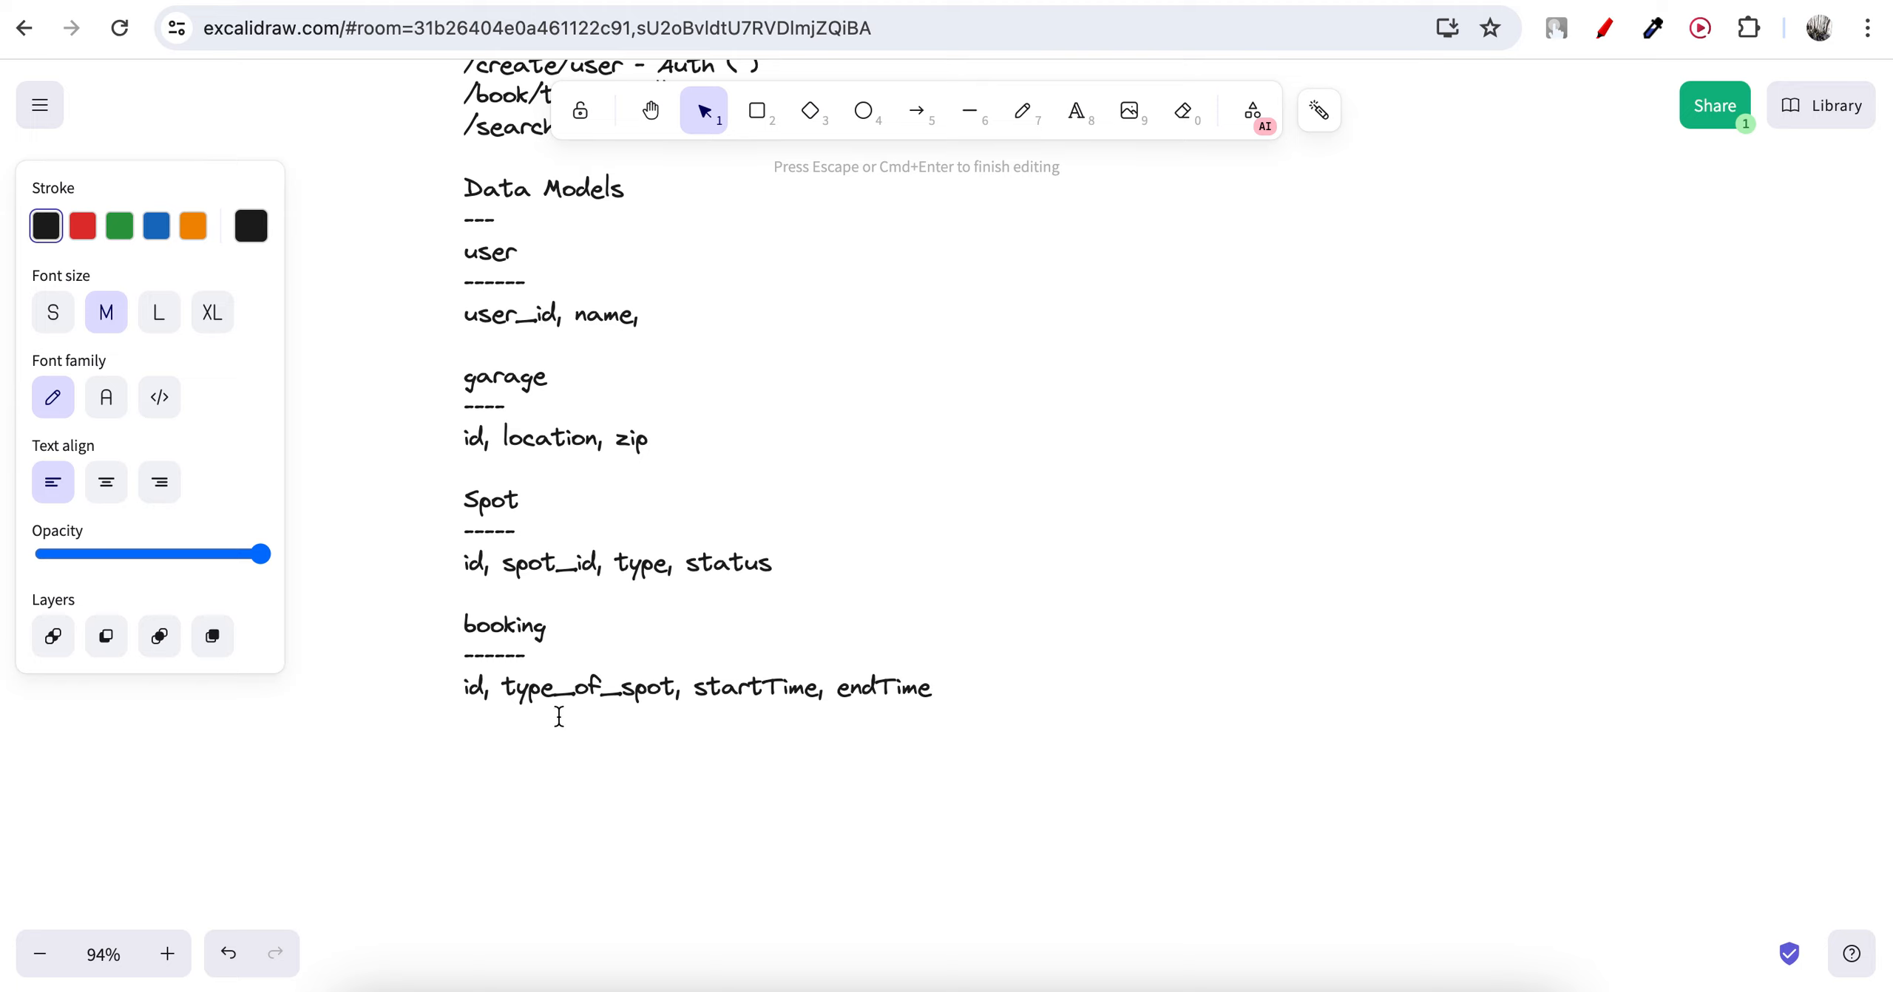
{"action": "left_click", "coordinate": [574, 688]}
{"action": "left_click", "coordinate": [976, 693]}
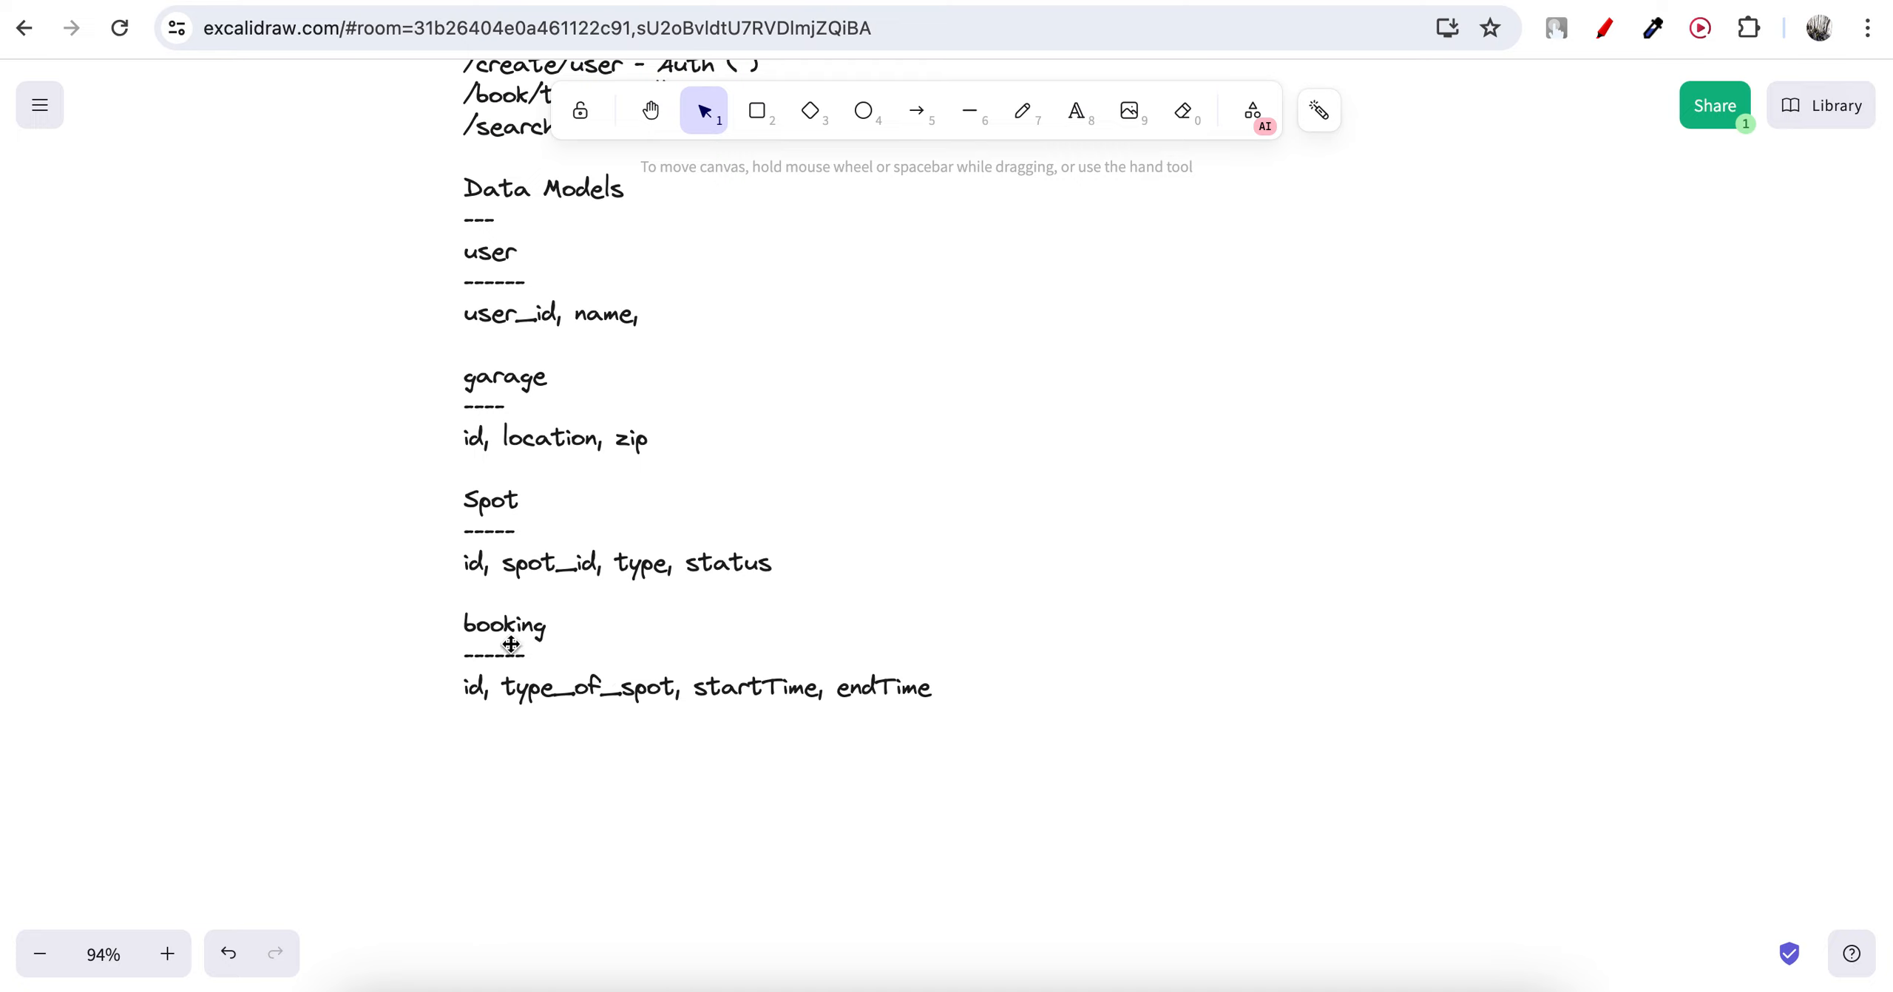
{"action": "left_click", "coordinate": [527, 681]}
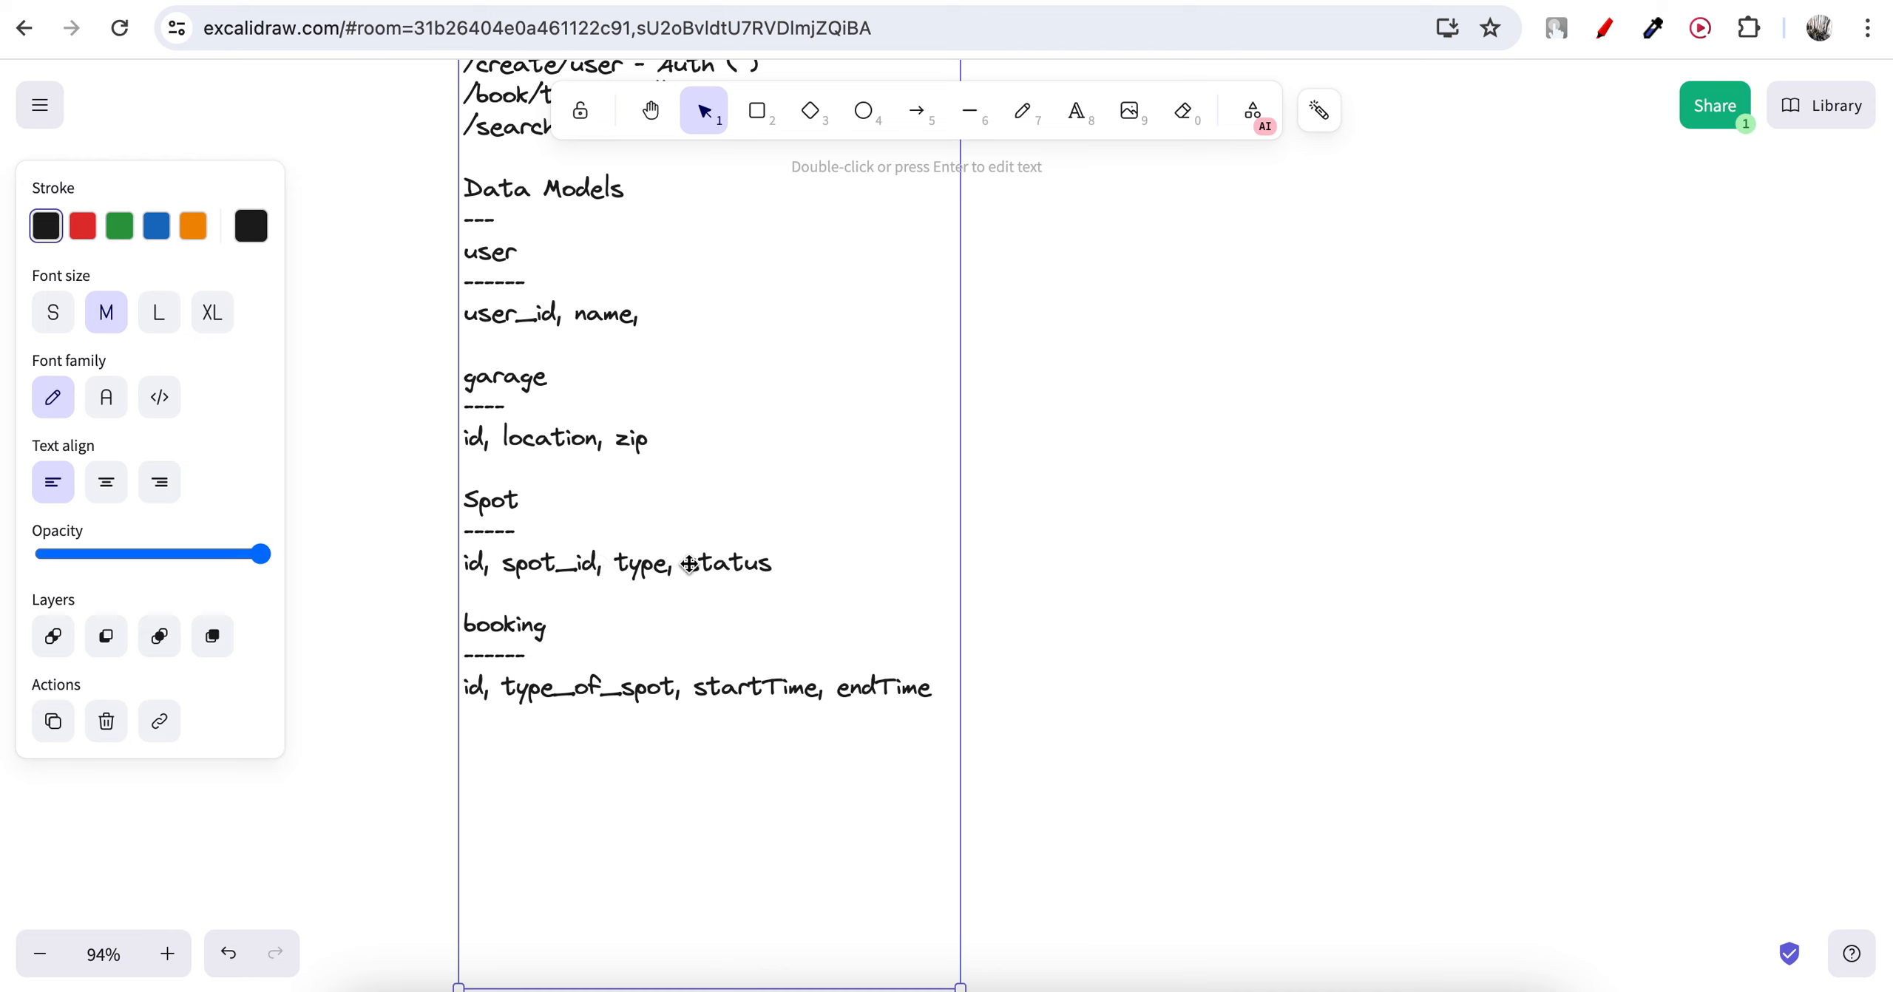
{"action": "left_click", "coordinate": [398, 544]}
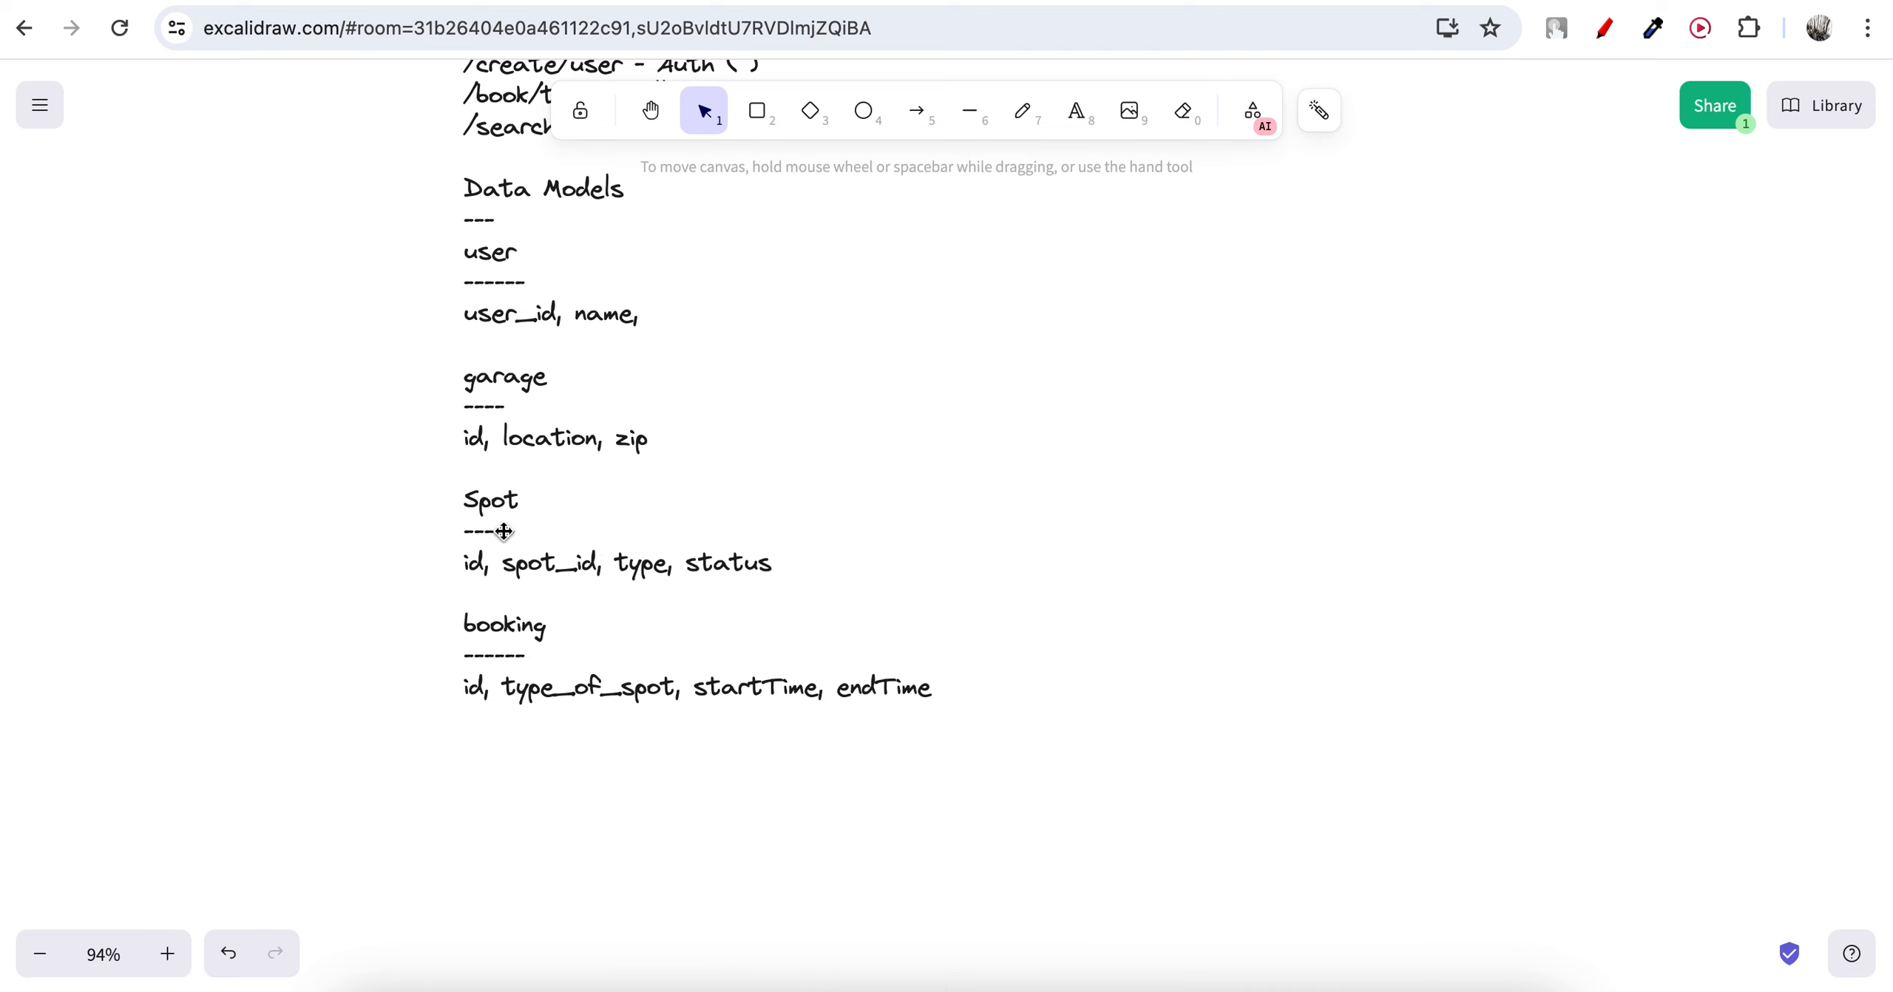
Add the possible values "(booked, booking, free )" after the status field in the Spot table.
{"action": "double_click", "coordinate": [568, 557]}
{"action": "left_click", "coordinate": [794, 562]}
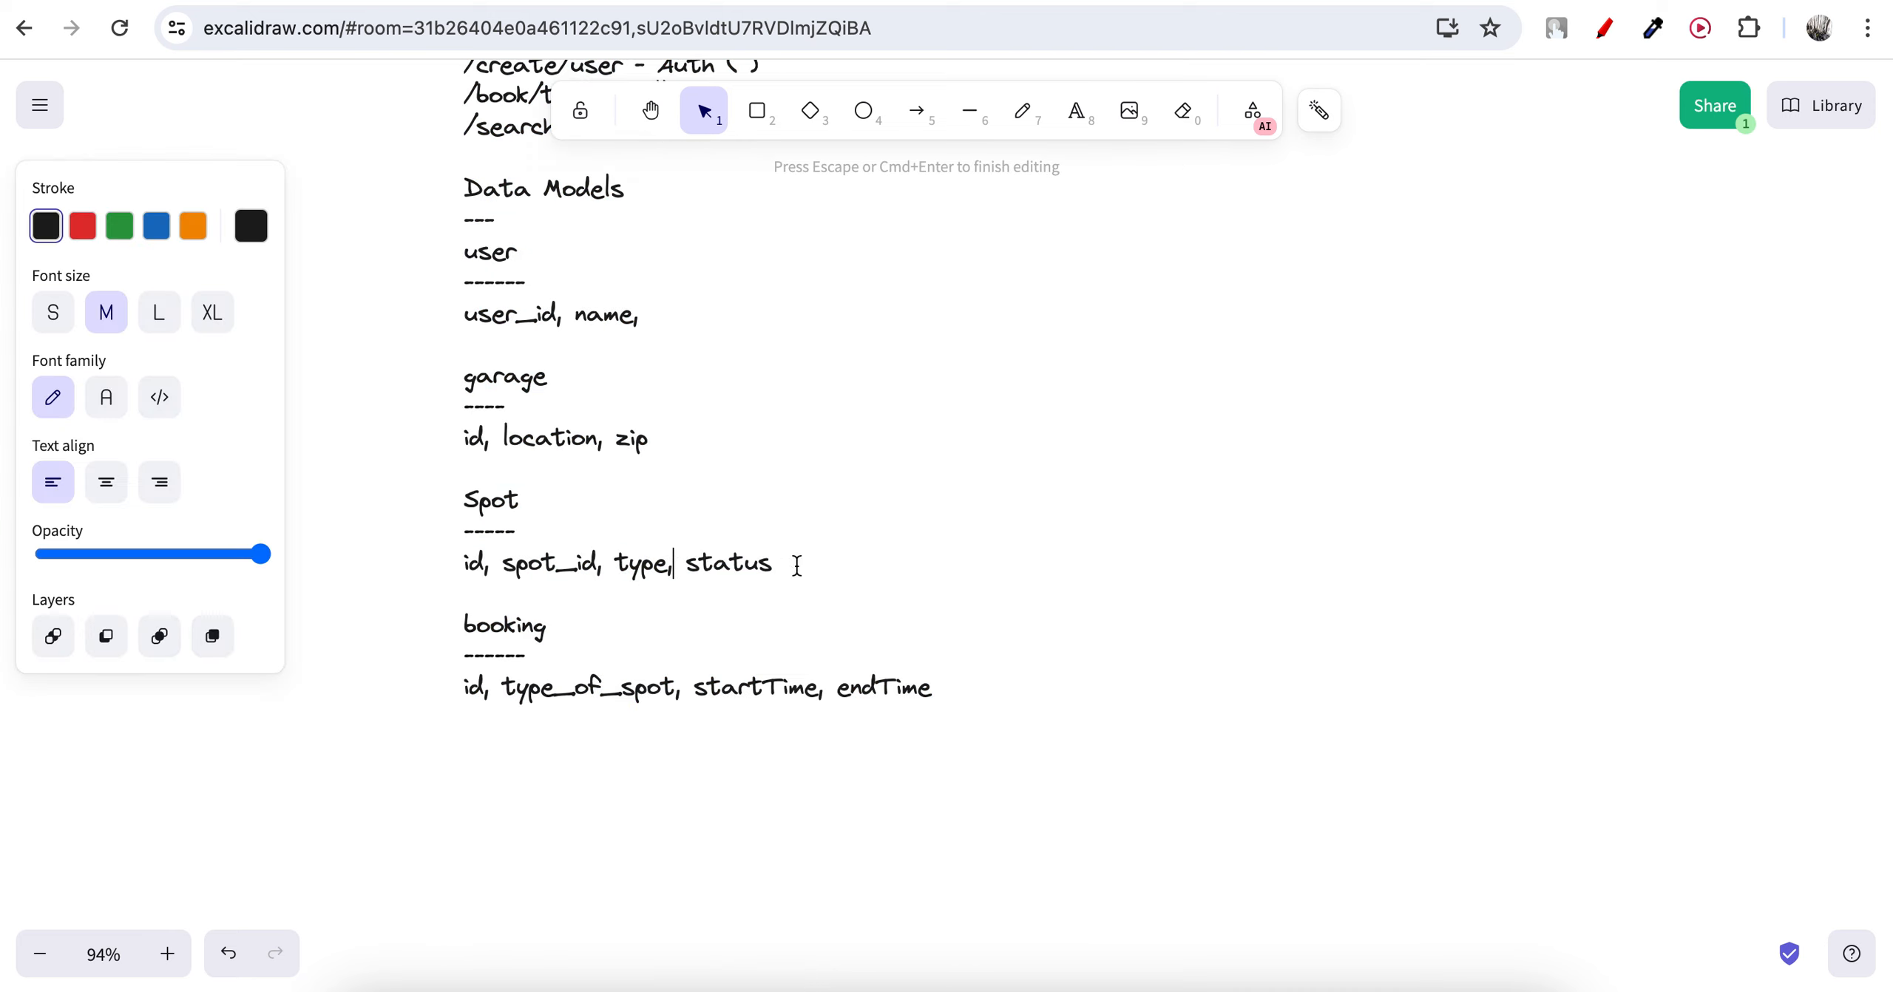
{"action": "type", "text": "(booked, booking,"}
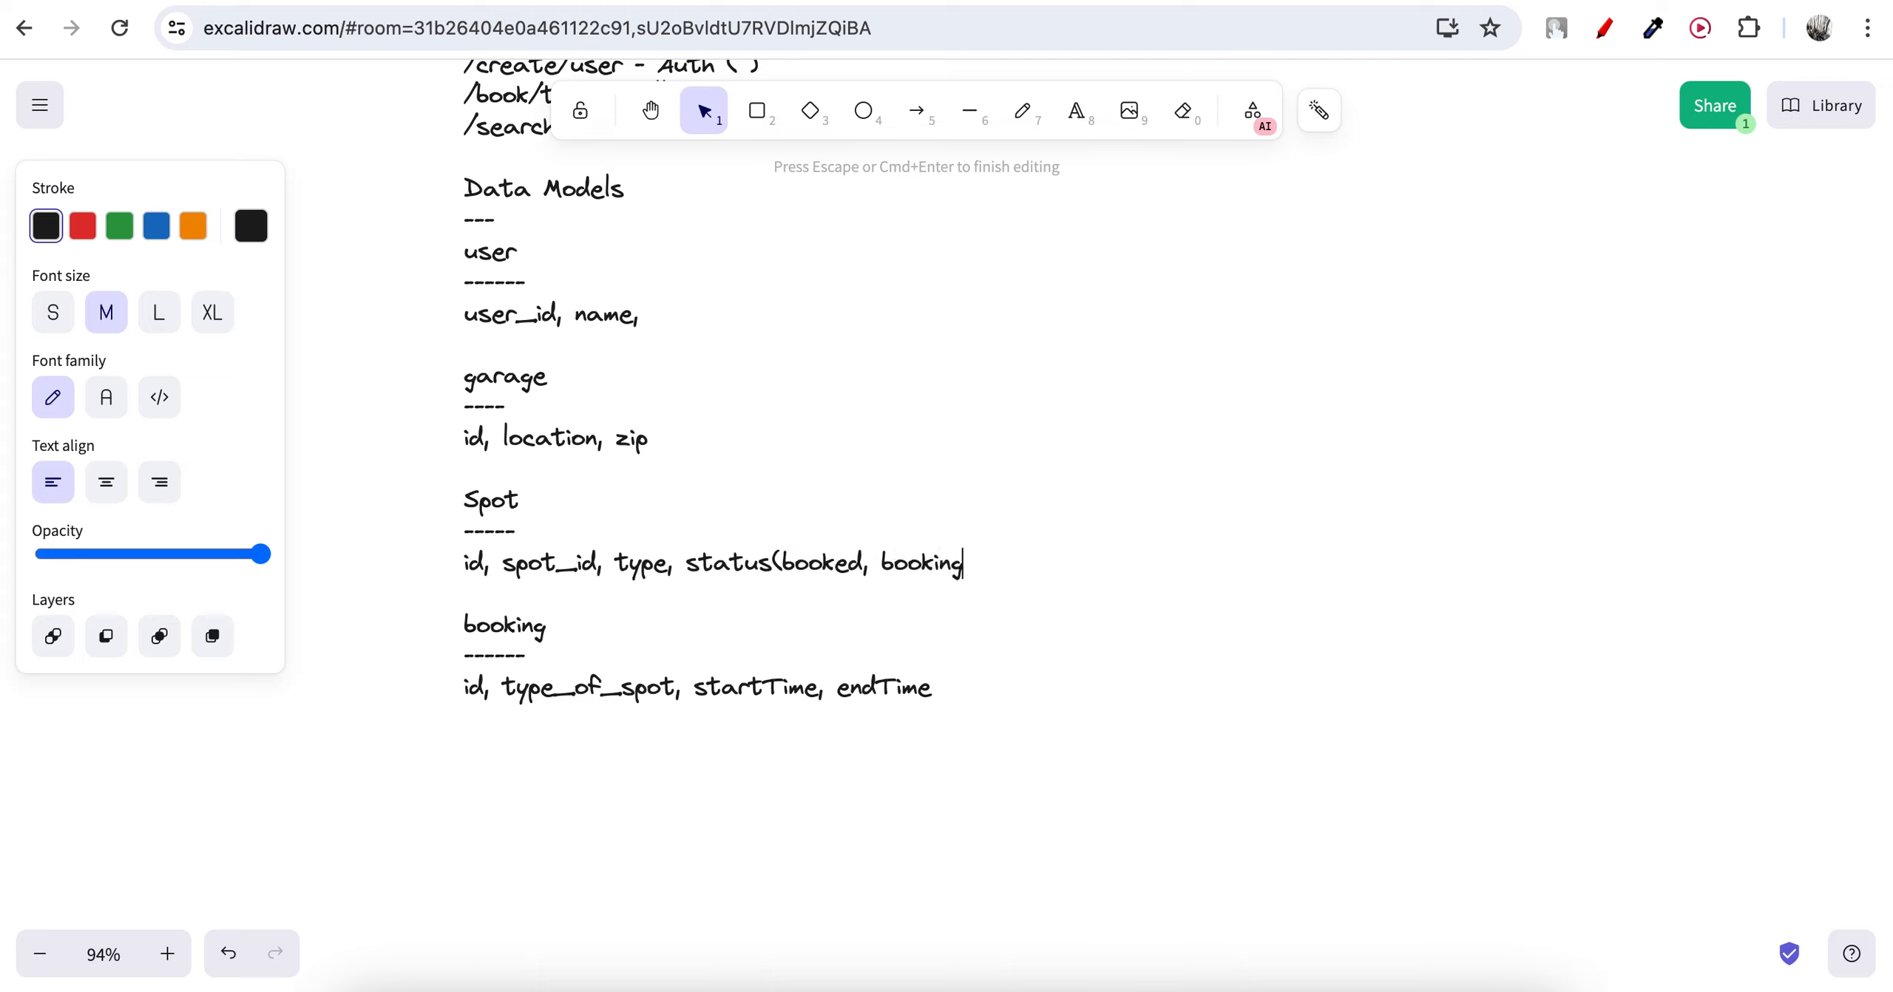
{"action": "key", "text": "BackSpace"}
{"action": "key", "text": "BackSpace"}
{"action": "type", "text": ")"}
{"action": "key", "text": "Left"}
{"action": "key", "text": "Left"}
{"action": "type", "text": ", free"}
{"action": "left_click", "coordinate": [769, 565]}
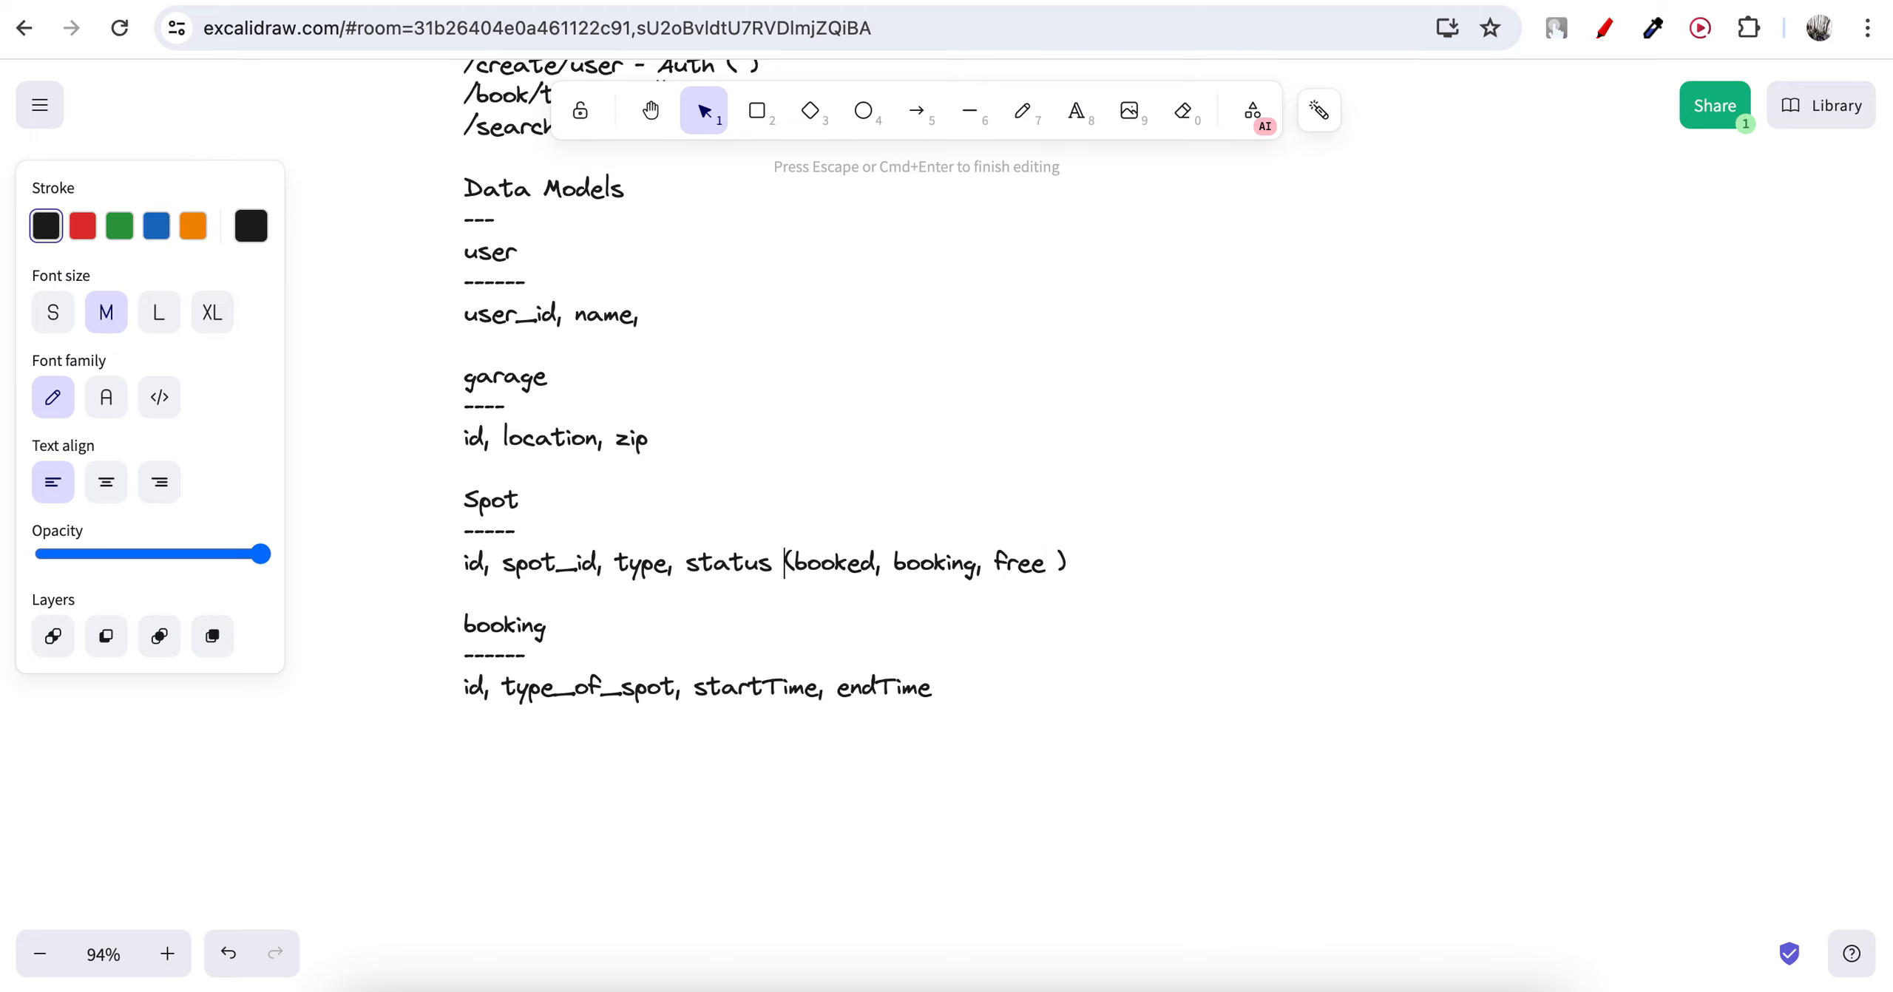
{"action": "left_click", "coordinate": [898, 632]}
{"action": "left_click", "coordinate": [1097, 578]}
{"action": "scroll", "coordinate": [1097, 579], "scroll_direction": "down", "scroll_amount": 2}
{"action": "left_click", "coordinate": [588, 627]}
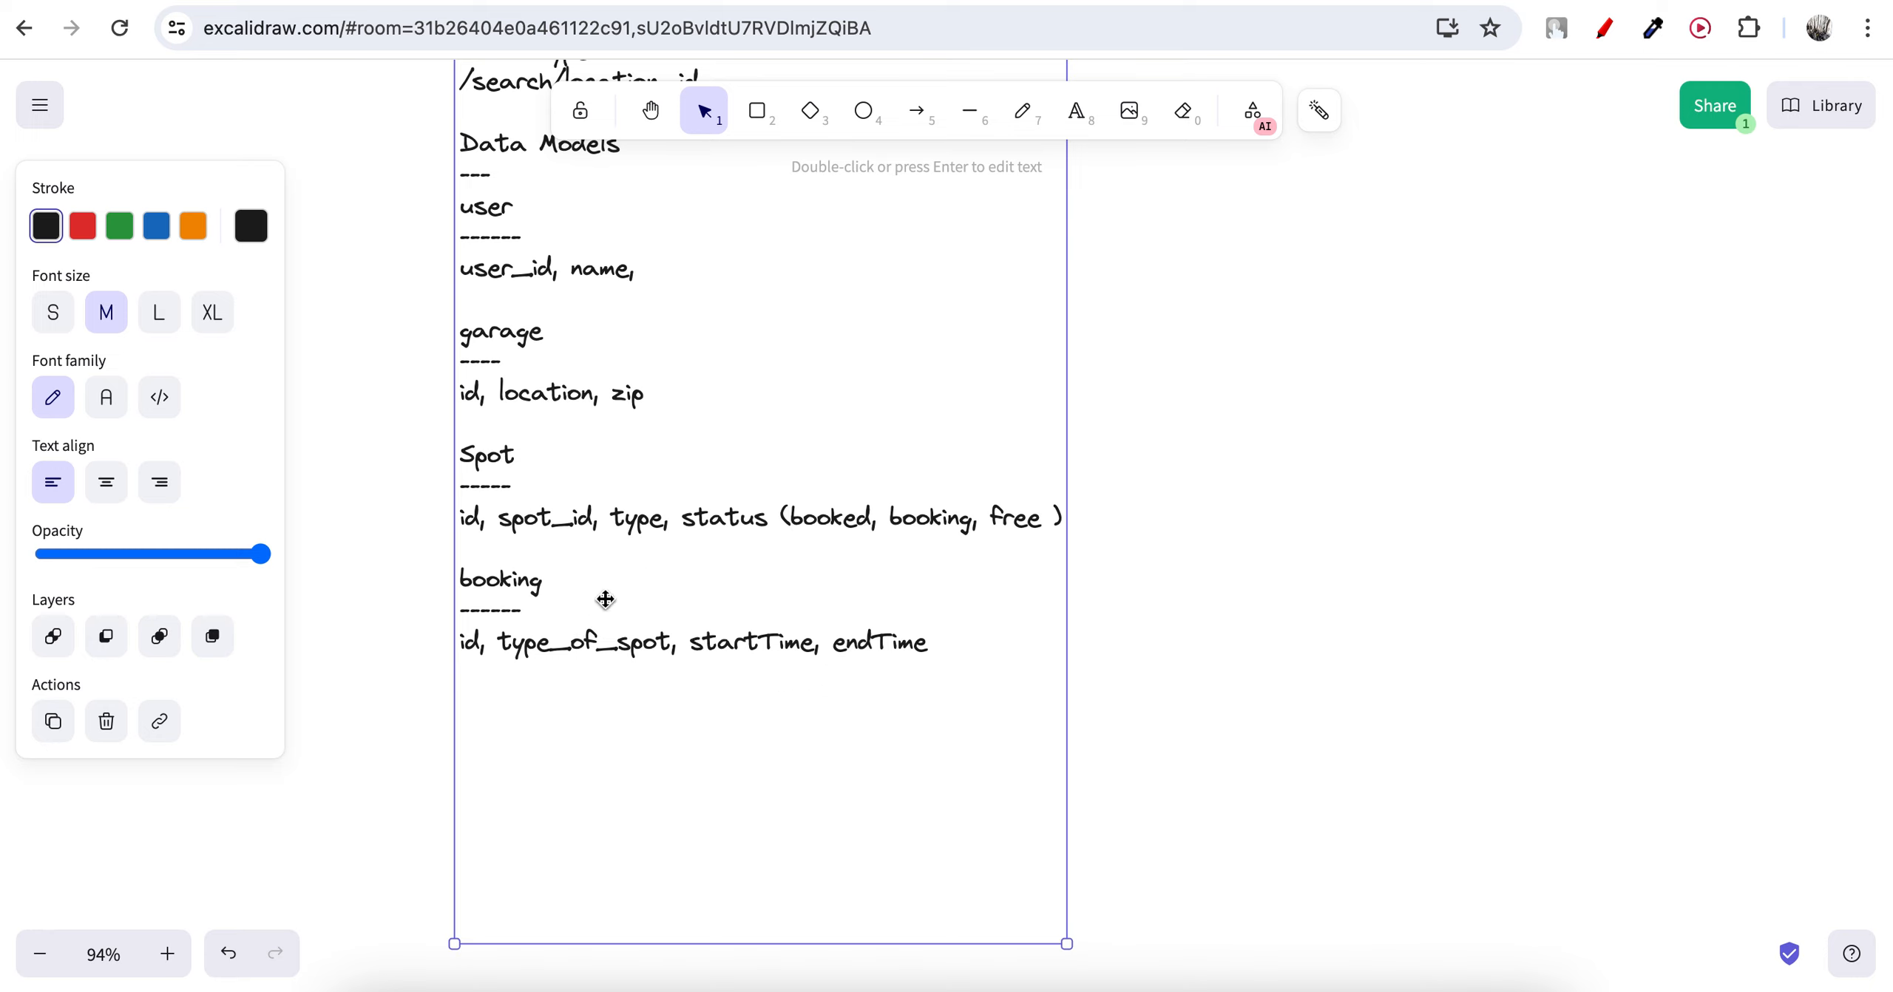
{"action": "left_click", "coordinate": [398, 657]}
Append a comma and the field "user," after endTime in the booking table's field list.
{"action": "scroll", "coordinate": [397, 658], "scroll_direction": "up", "scroll_amount": 3}
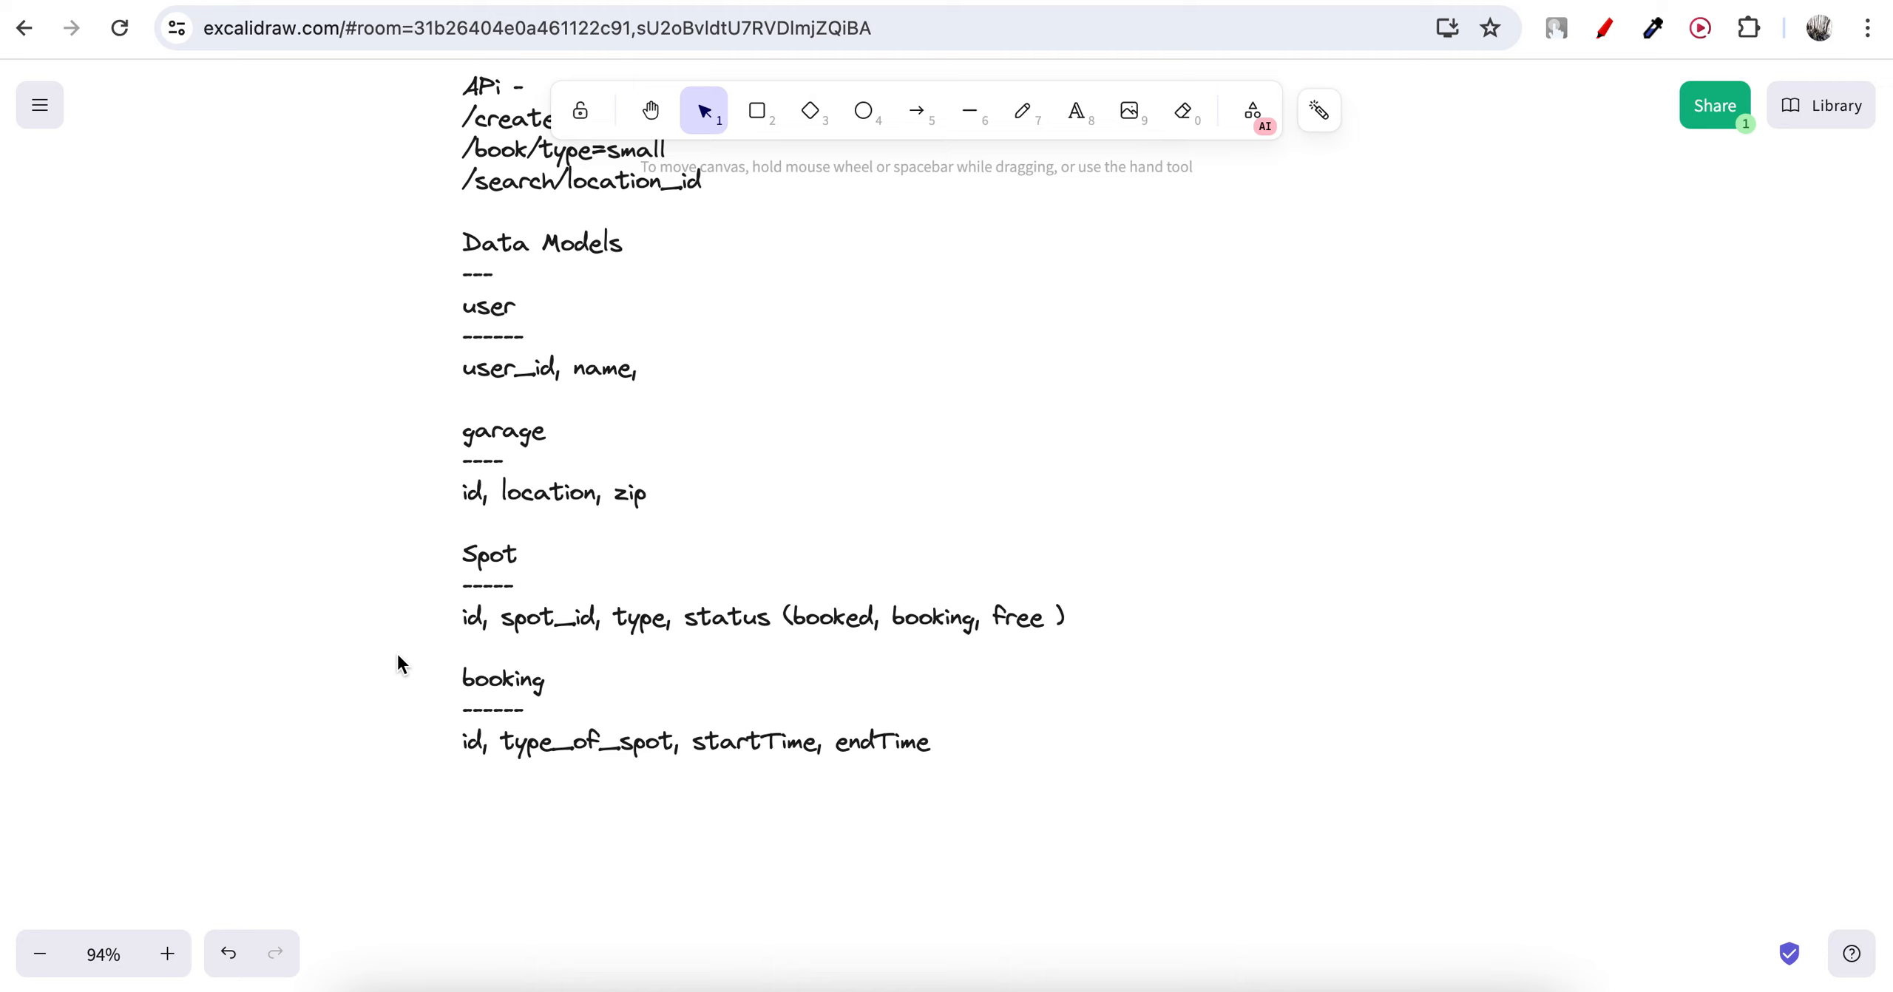
{"action": "scroll", "coordinate": [396, 661], "scroll_direction": "down", "scroll_amount": 1}
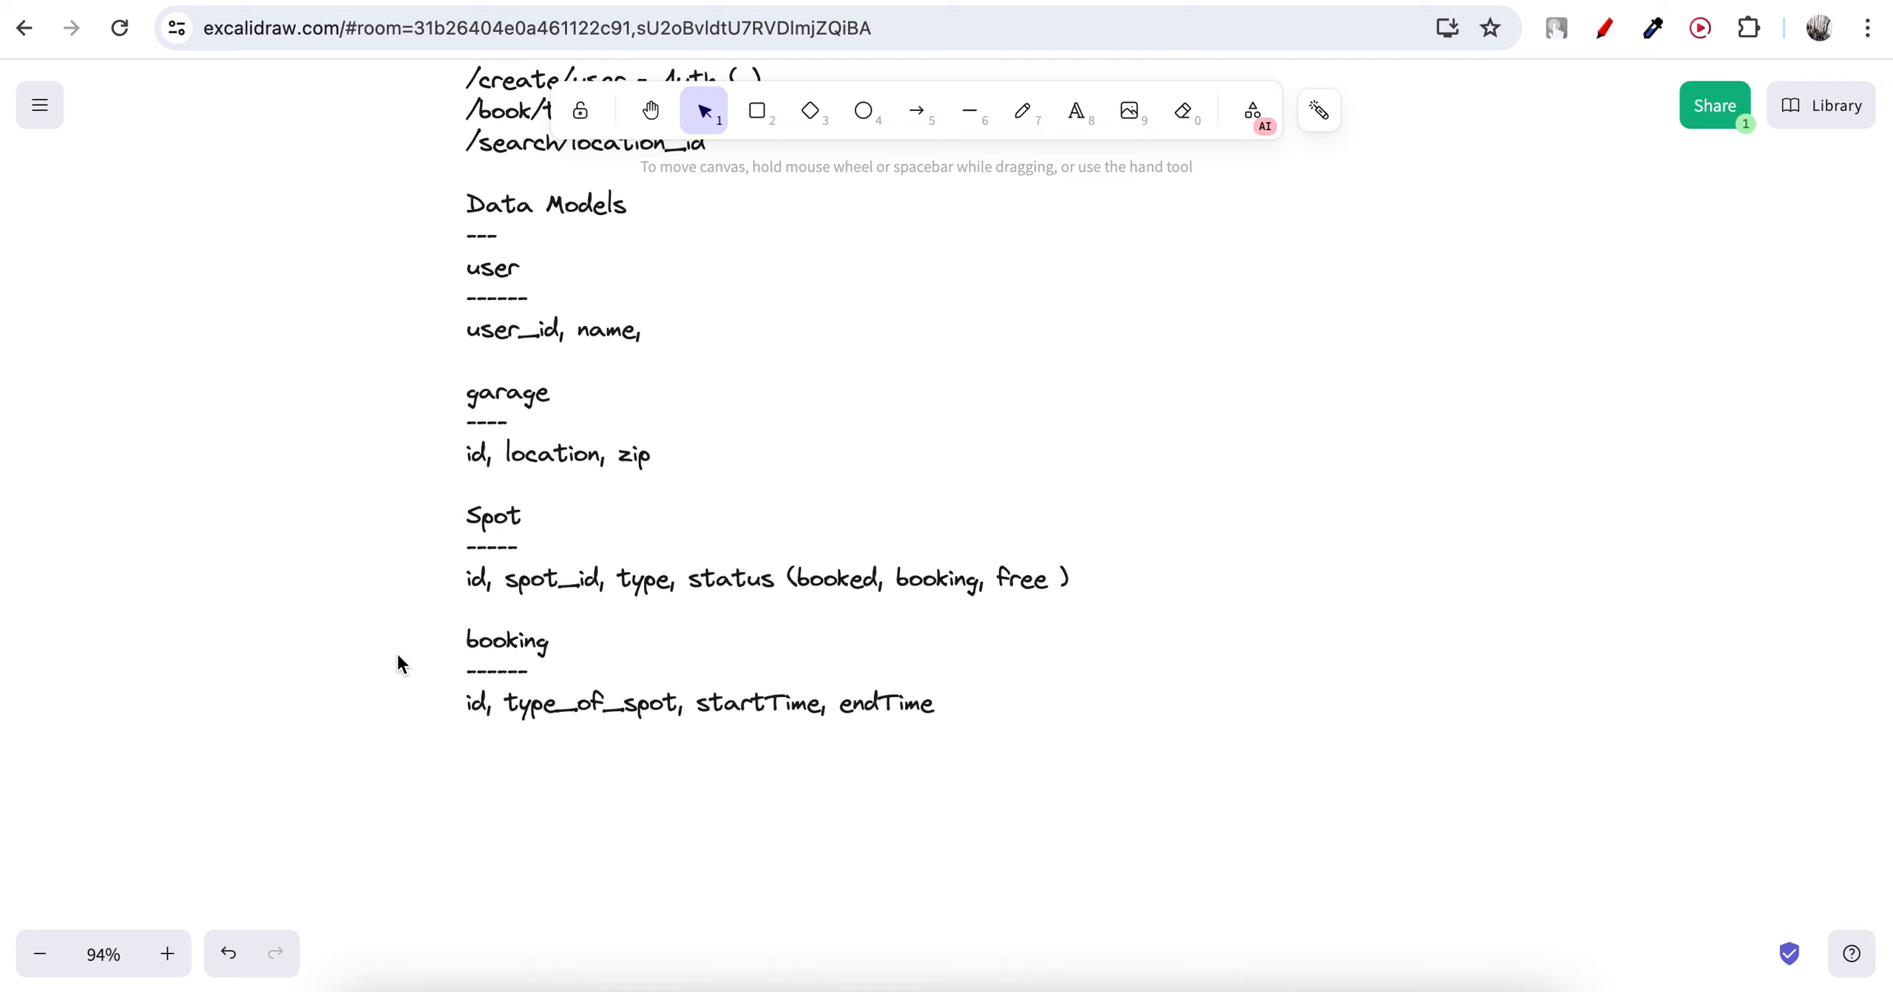
{"action": "scroll", "coordinate": [397, 655], "scroll_direction": "up", "scroll_amount": 1}
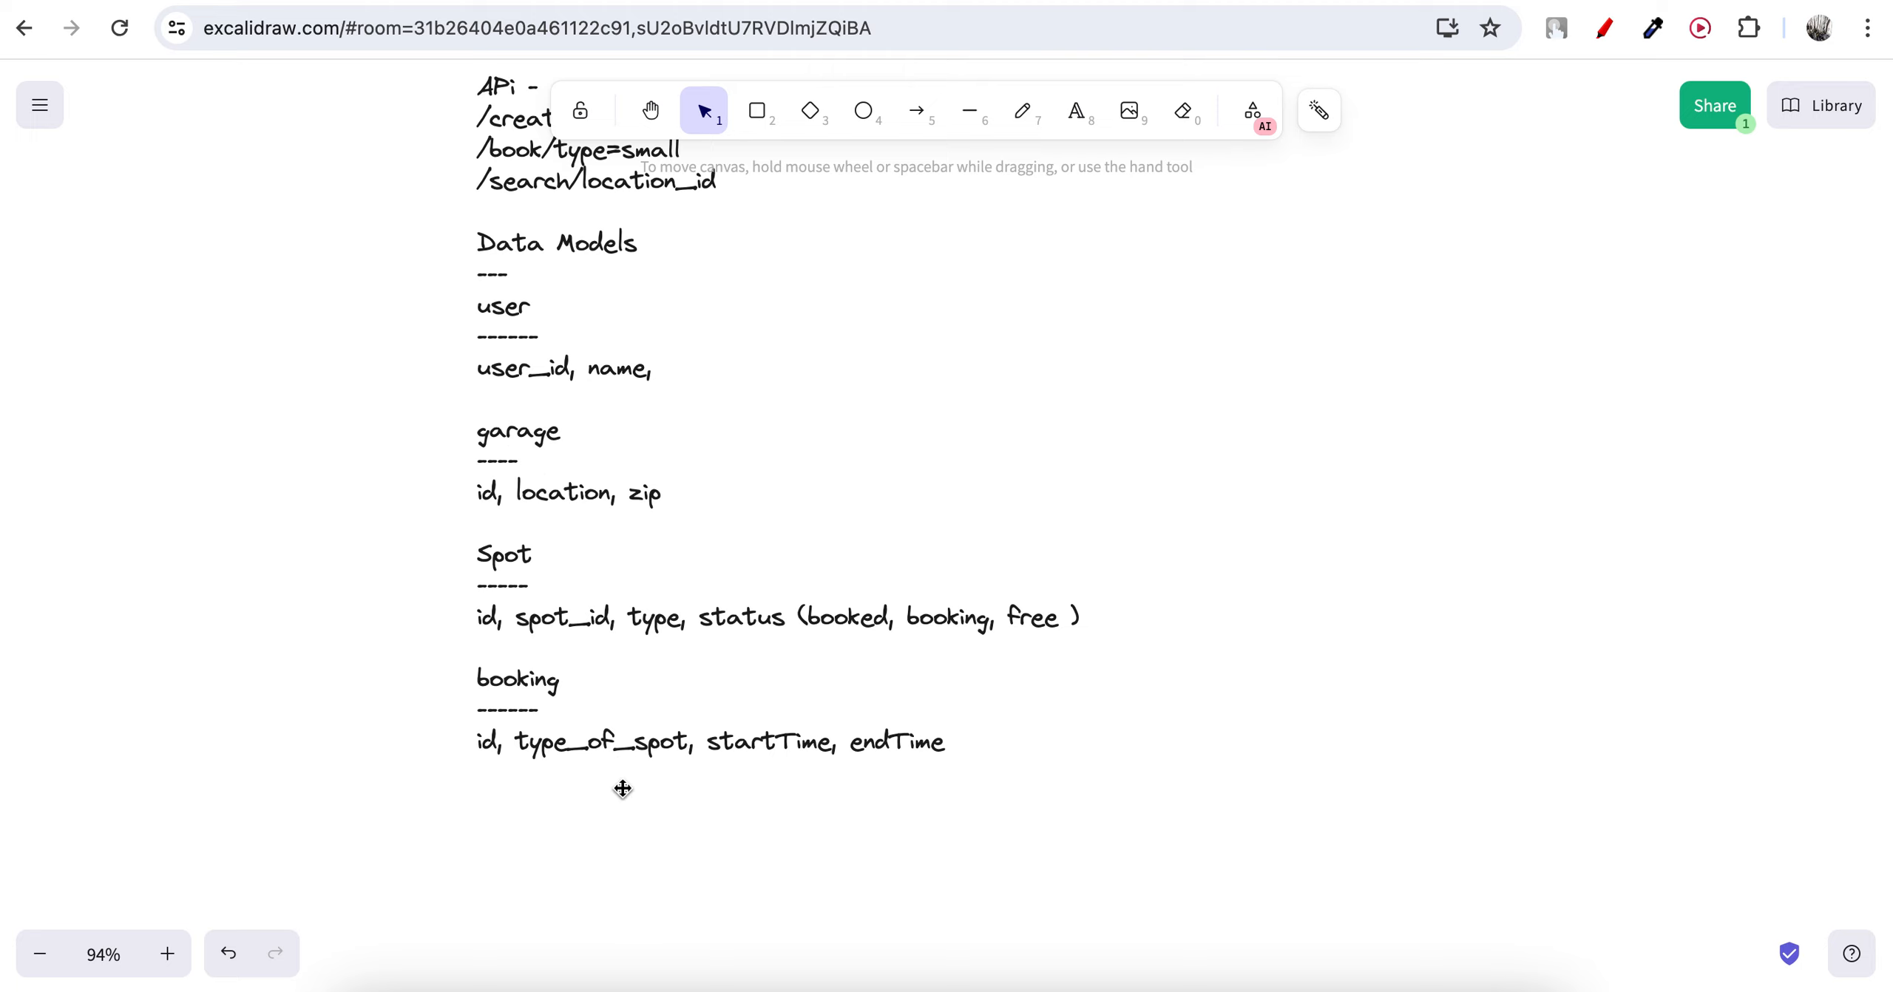
{"action": "double_click", "coordinate": [608, 744]}
{"action": "left_click", "coordinate": [609, 742]}
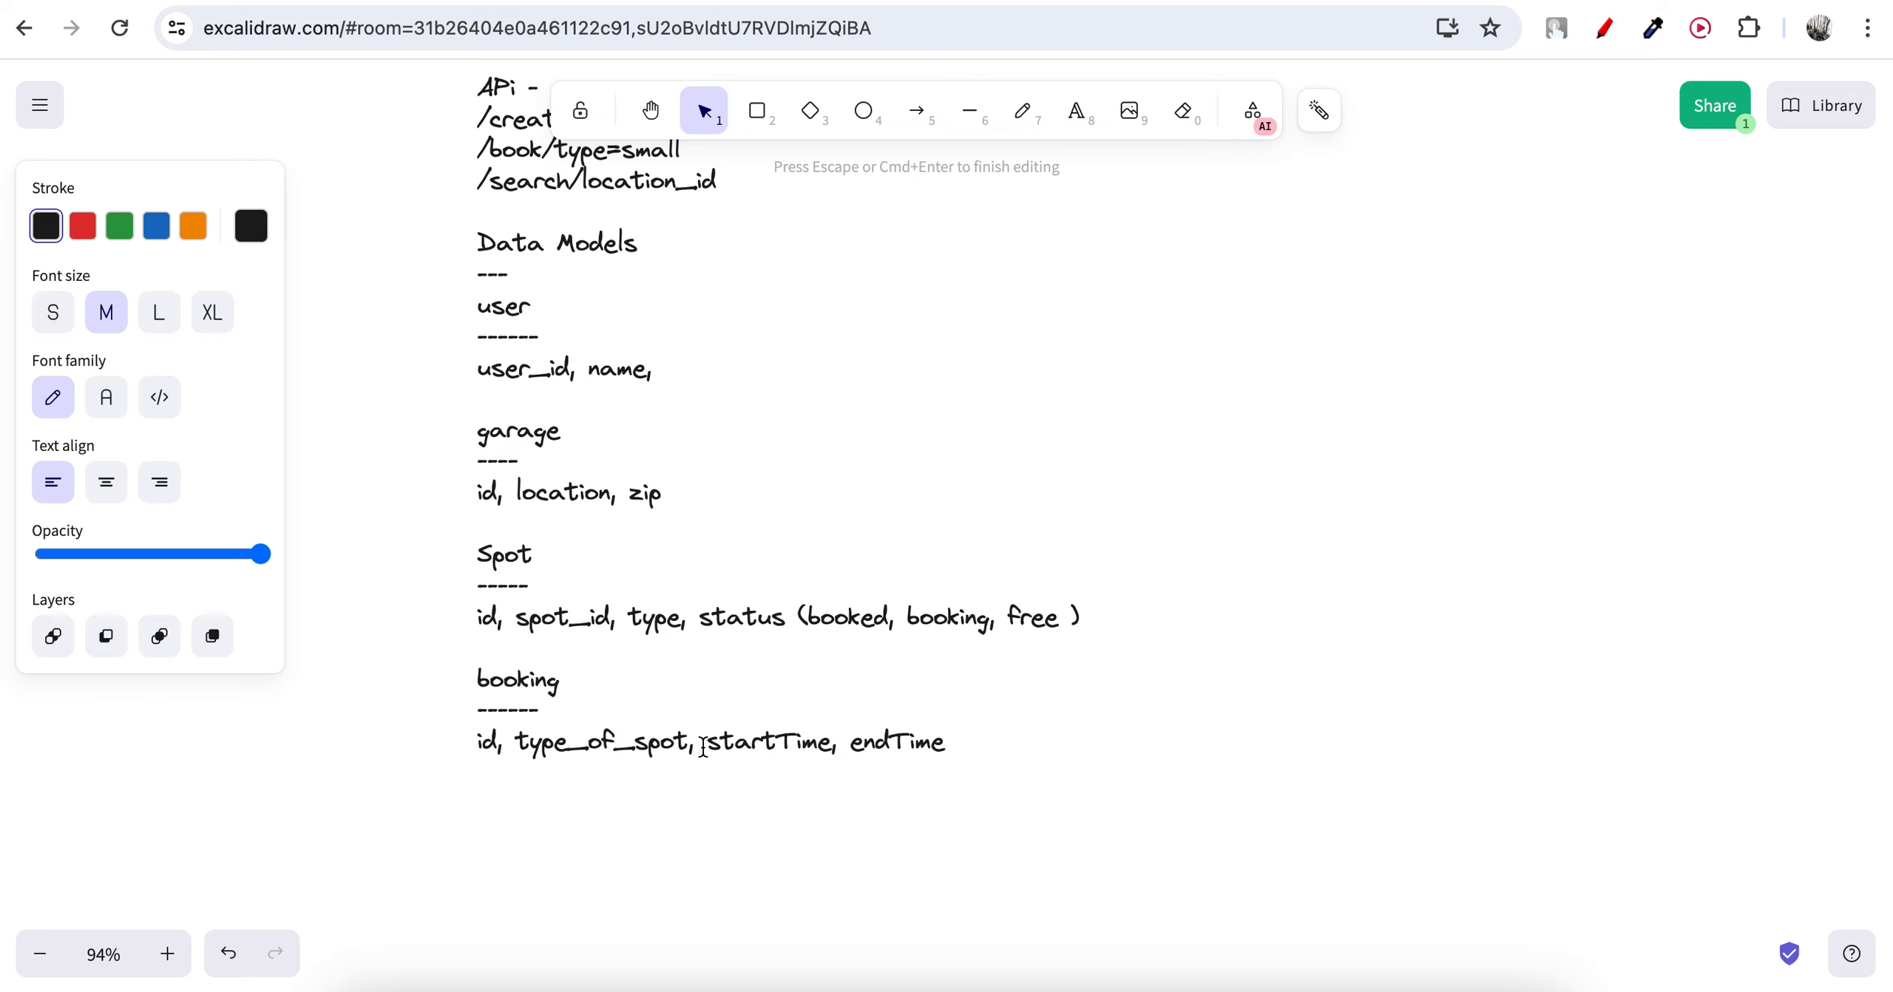
{"action": "left_click", "coordinate": [694, 617]}
{"action": "left_click", "coordinate": [517, 623]}
{"action": "left_click", "coordinate": [969, 743]}
{"action": "type", "text": ", "}
{"action": "type", "text": "who"}
{"action": "key", "text": "BackSpace"}
{"action": "key", "text": "BackSpace"}
{"action": "key", "text": "BackSpace"}
{"action": "type", "text": "user,"}
Remove the user field from the end of the booking list and insert "user," directly after id.
{"action": "double_click", "coordinate": [988, 744]}
{"action": "key", "text": "BackSpace"}
{"action": "key", "text": "BackSpace"}
{"action": "key", "text": "BackSpace"}
{"action": "key", "text": "BackSpace"}
{"action": "type", "text": "e"}
{"action": "type", "text": "user,"}
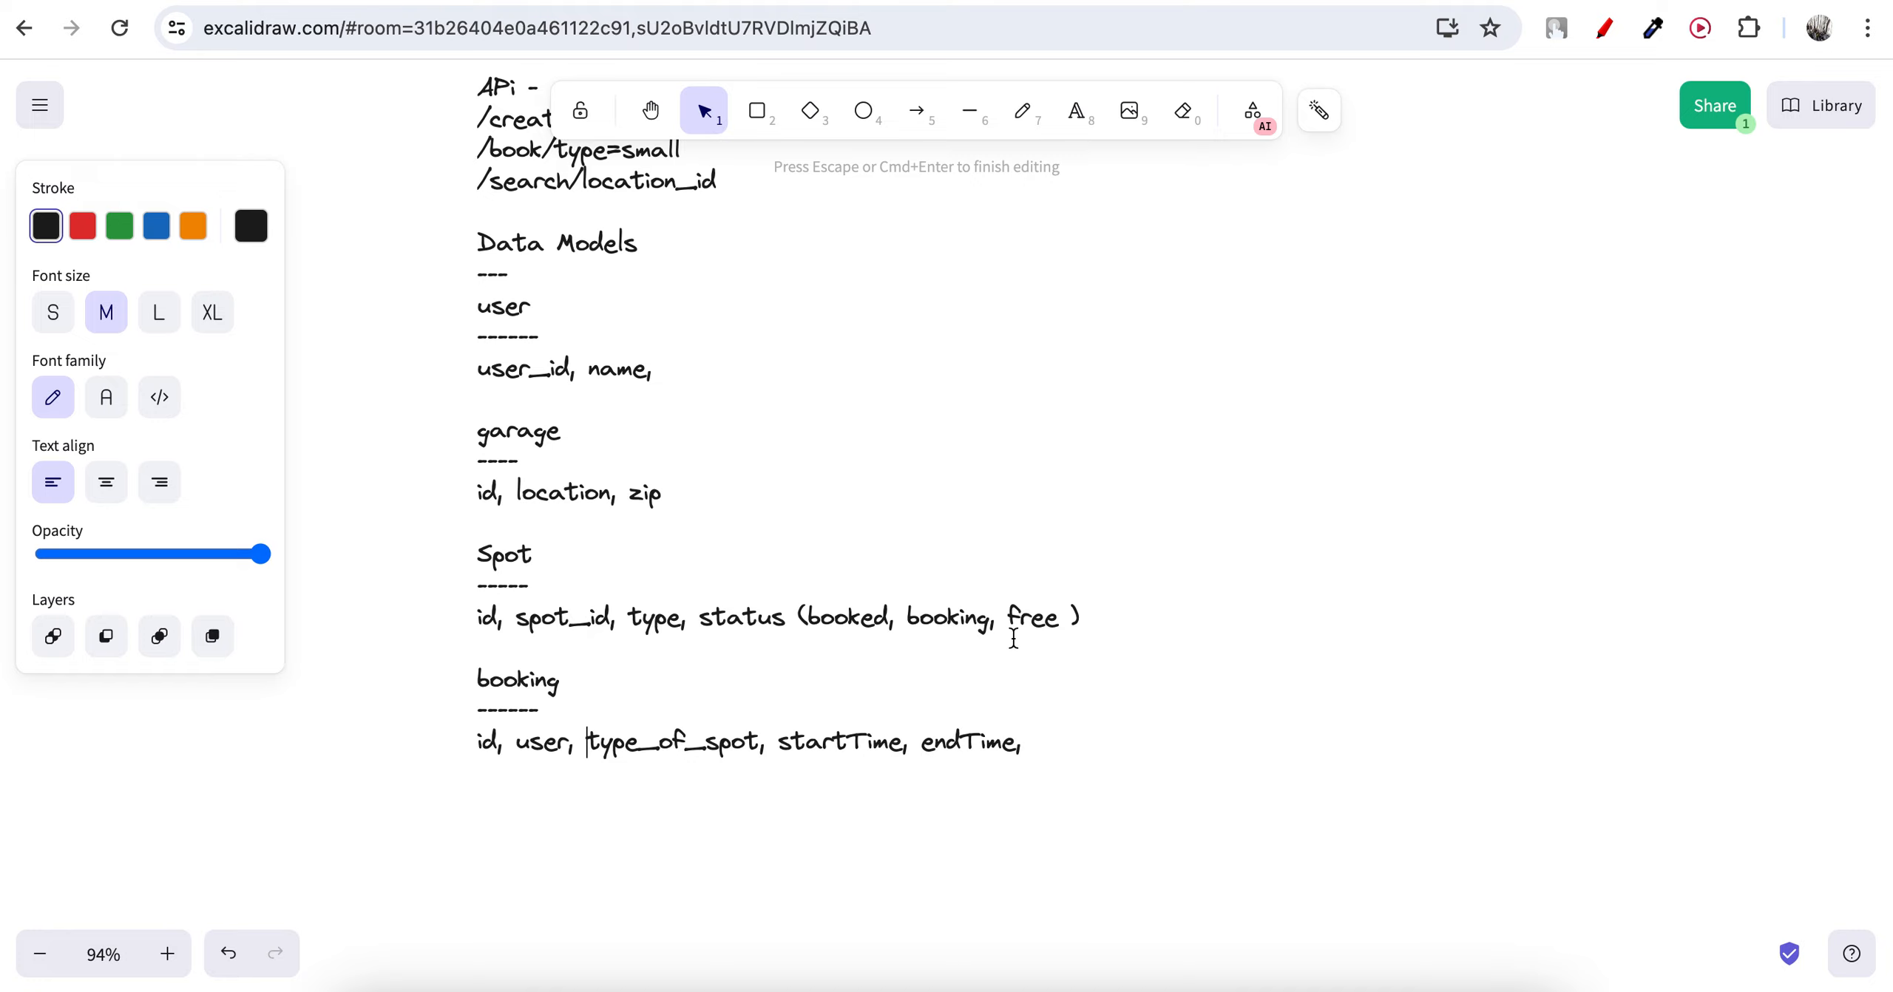
{"action": "left_click", "coordinate": [1177, 570]}
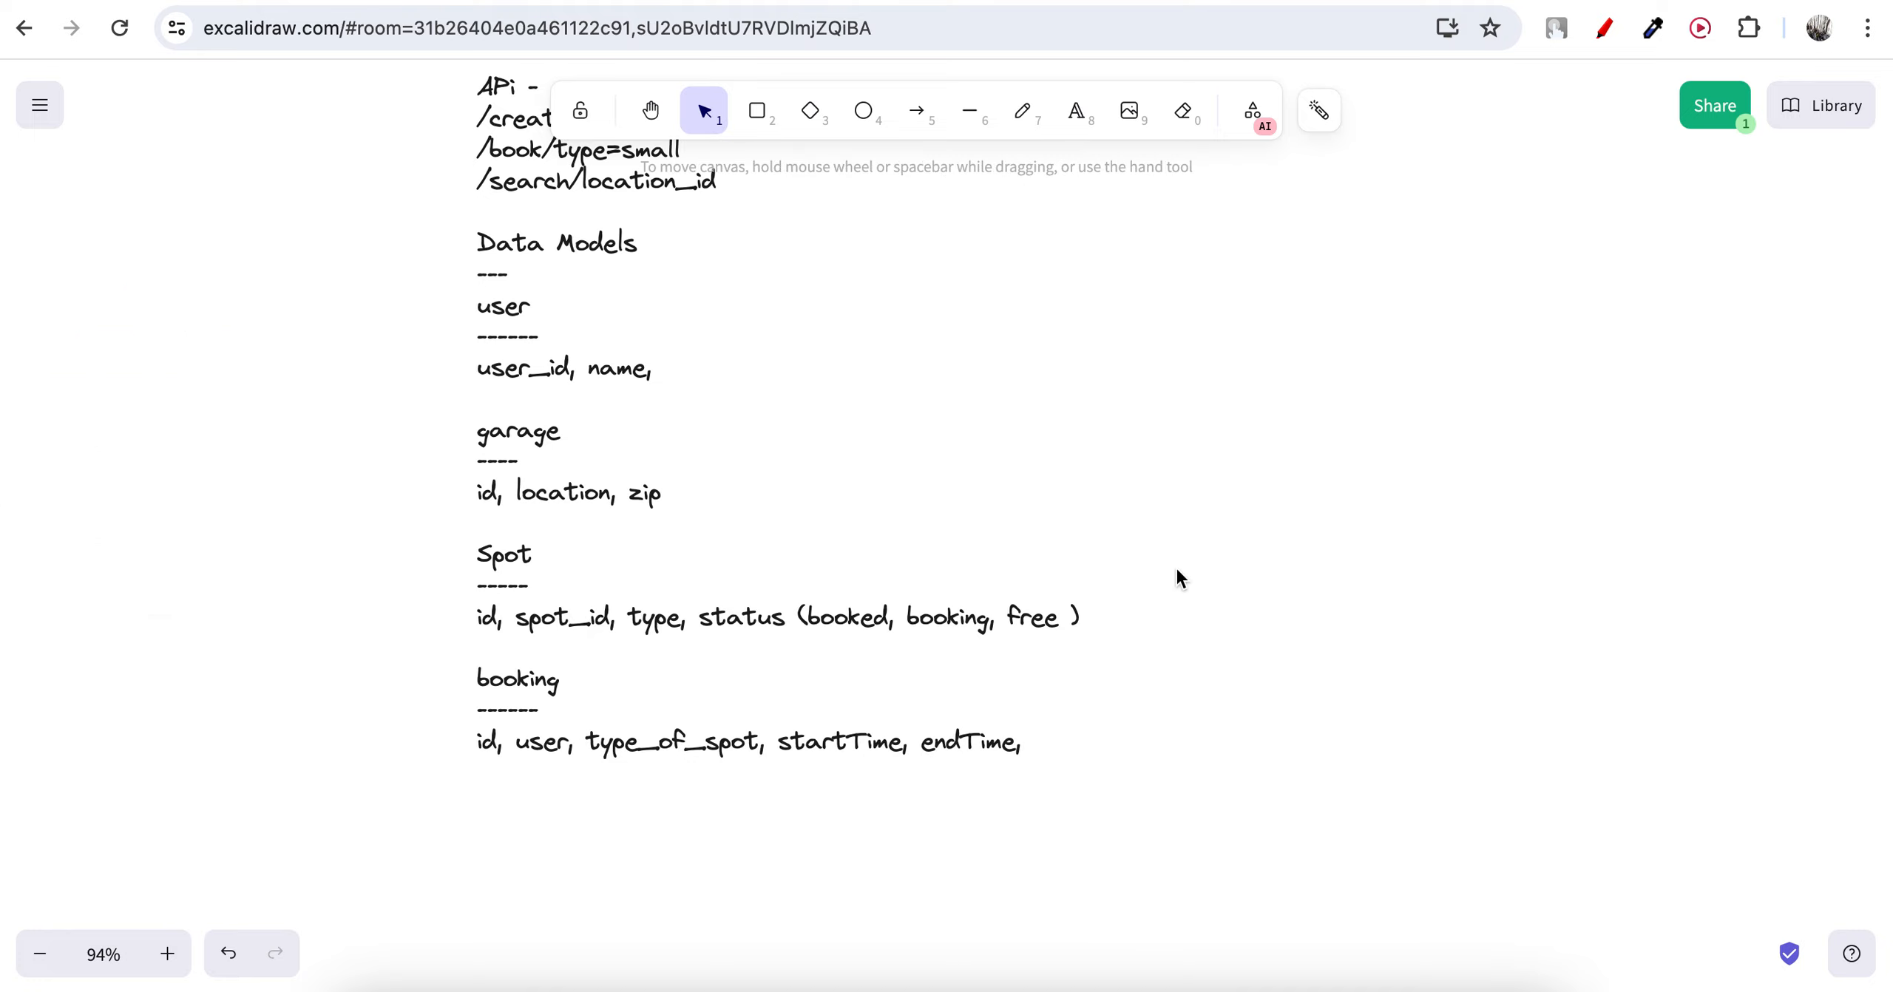
Review the requirements, estimation and API notes against the user, garage, Spot and booking data models.
{"action": "scroll", "coordinate": [1279, 530], "scroll_direction": "up", "scroll_amount": 2}
{"action": "scroll", "coordinate": [1279, 529], "scroll_direction": "down", "scroll_amount": 3}
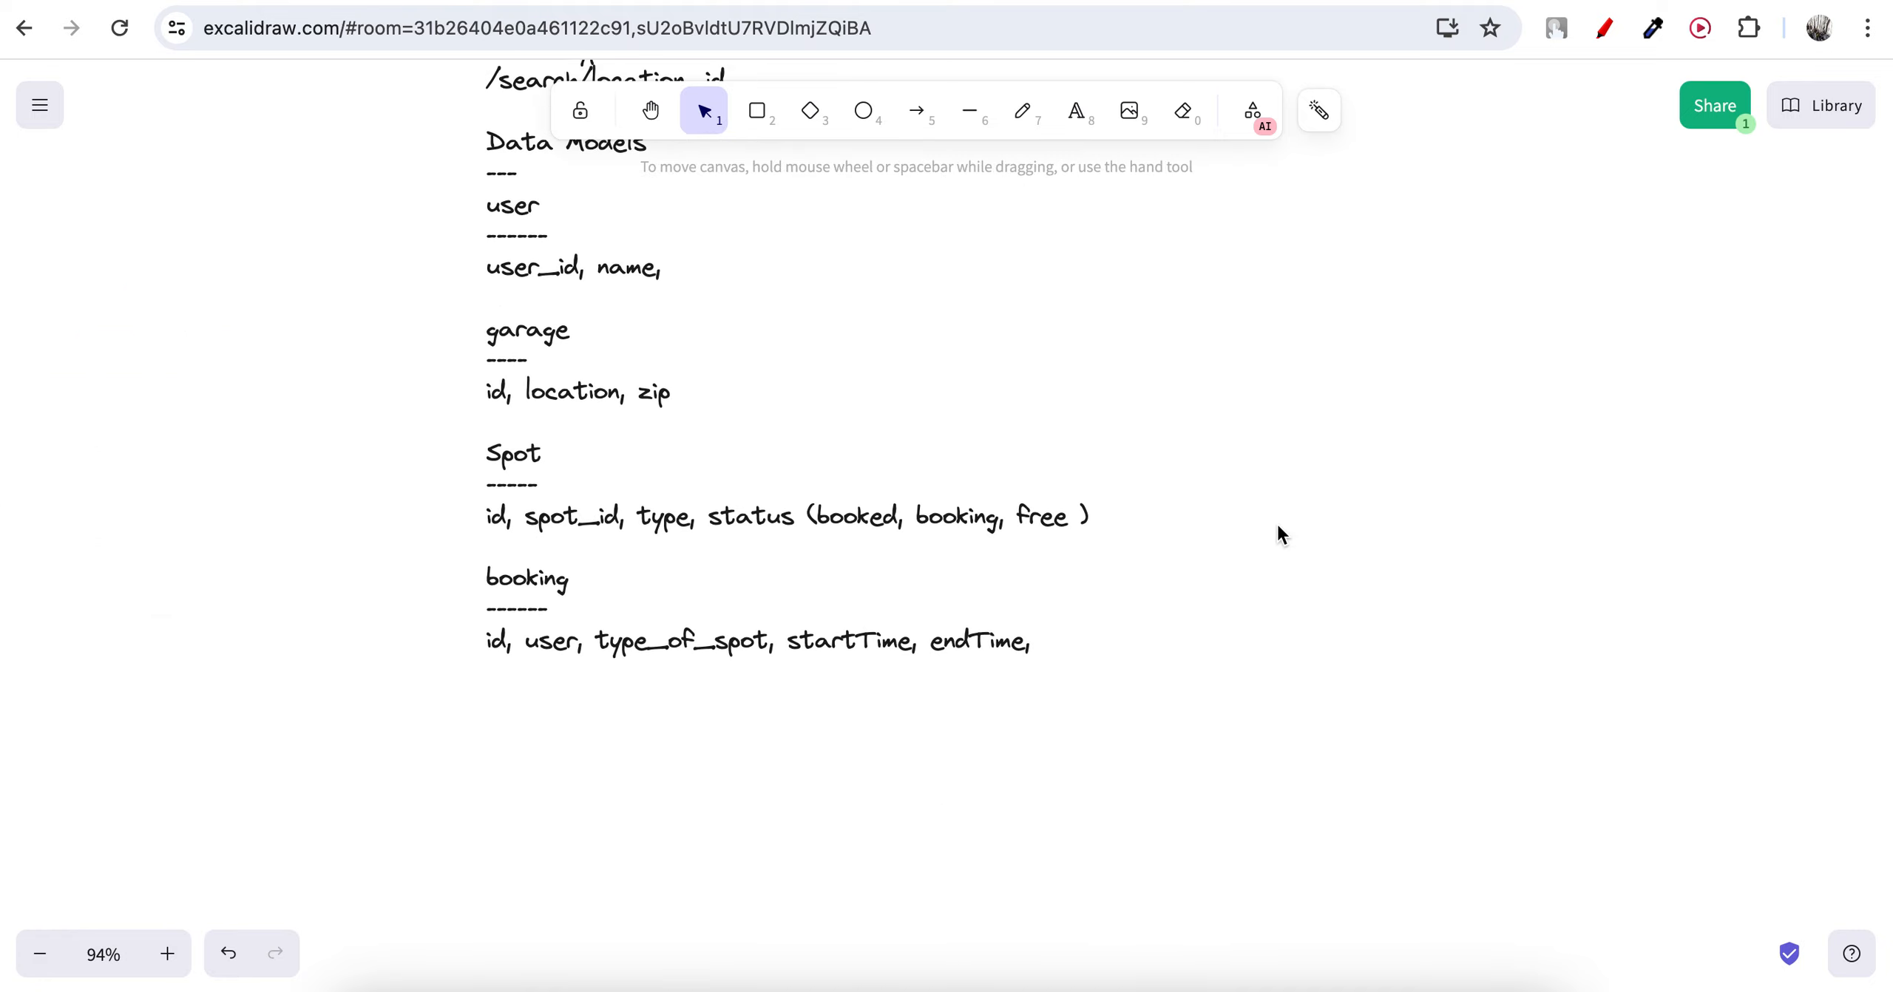
{"action": "scroll", "coordinate": [1278, 527], "scroll_direction": "up", "scroll_amount": 2}
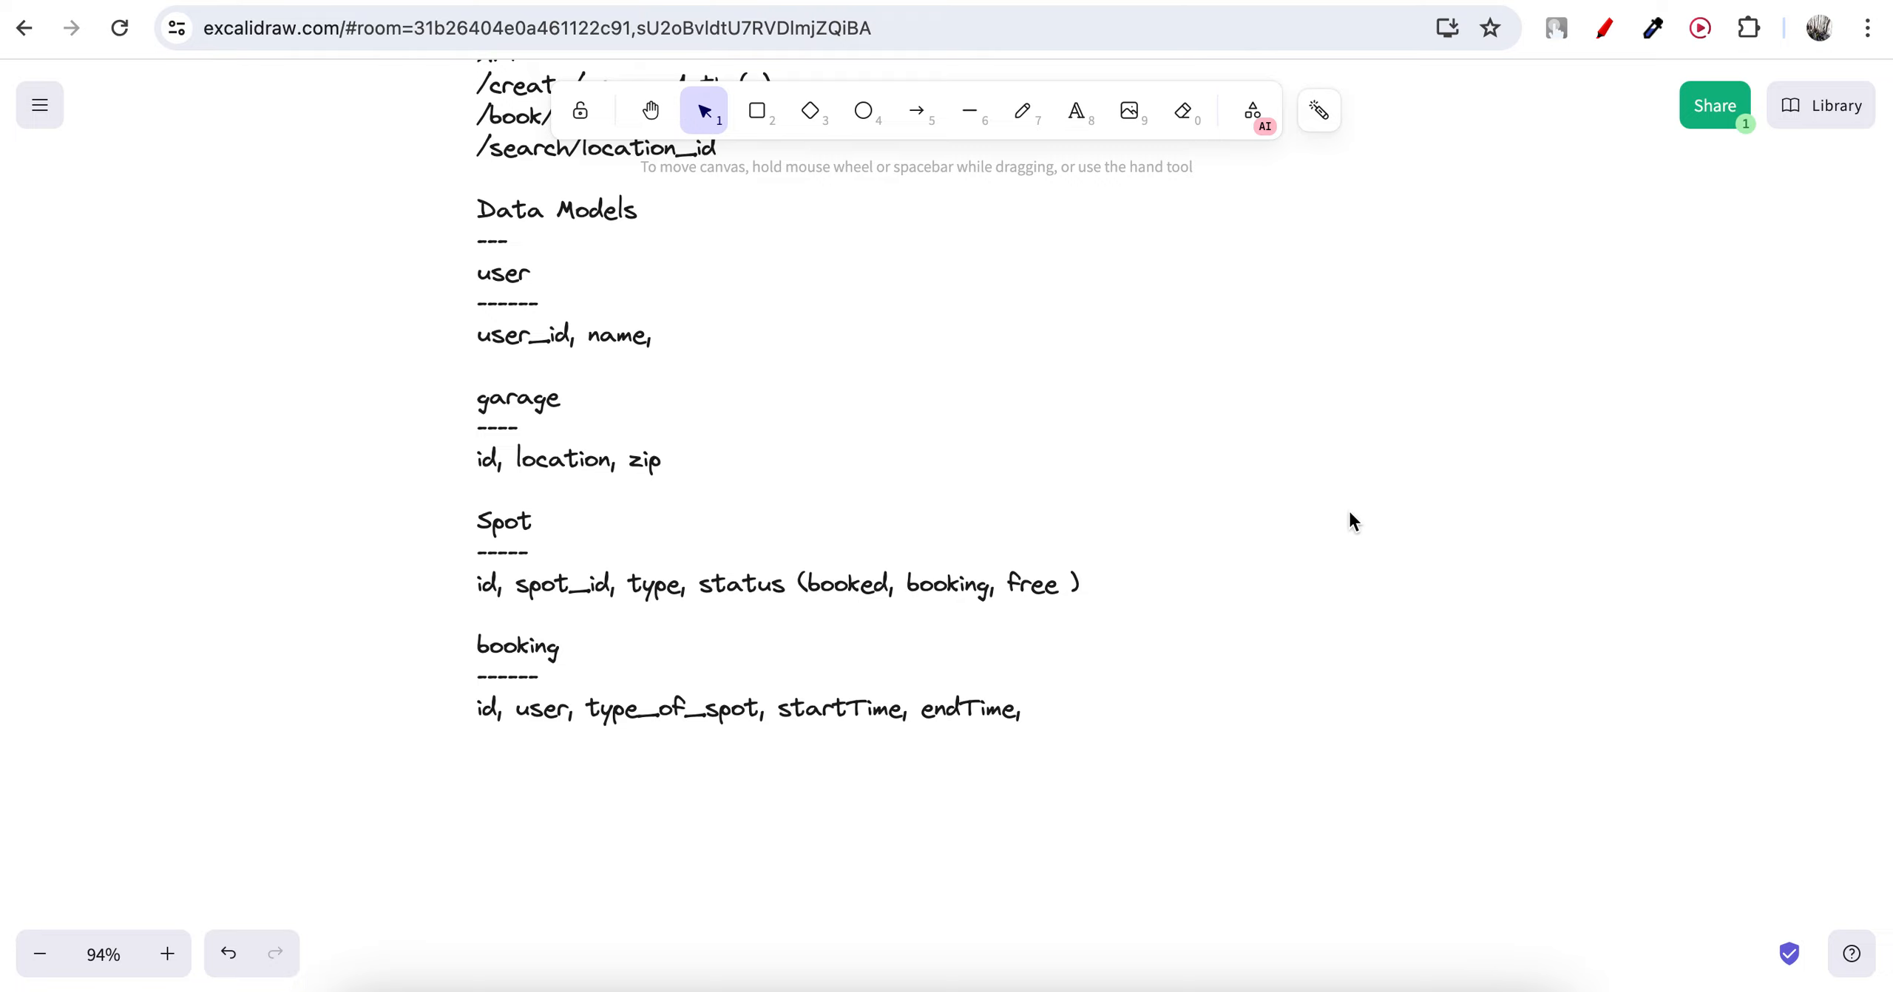
{"action": "scroll", "coordinate": [1348, 520], "scroll_direction": "up", "scroll_amount": 3}
{"action": "scroll", "coordinate": [1351, 521], "scroll_direction": "up", "scroll_amount": 2}
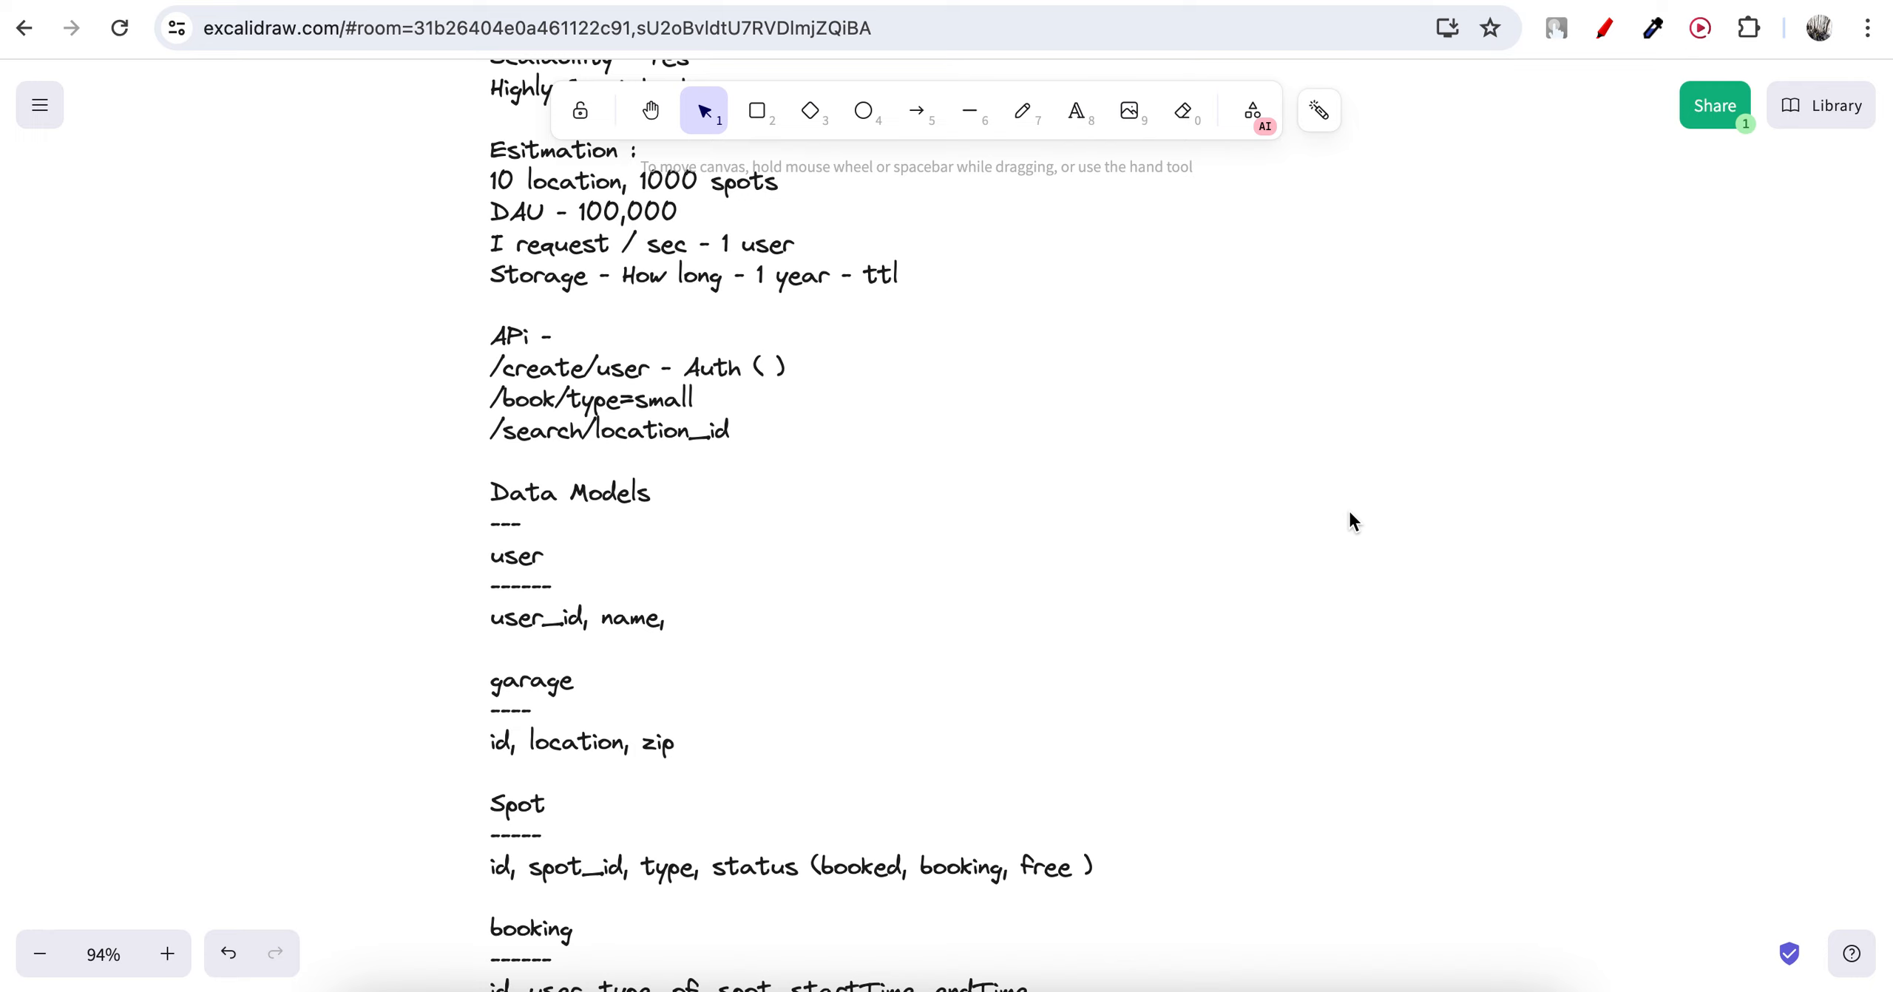
{"action": "scroll", "coordinate": [1351, 520], "scroll_direction": "up", "scroll_amount": 4}
{"action": "scroll", "coordinate": [1349, 519], "scroll_direction": "up", "scroll_amount": 1}
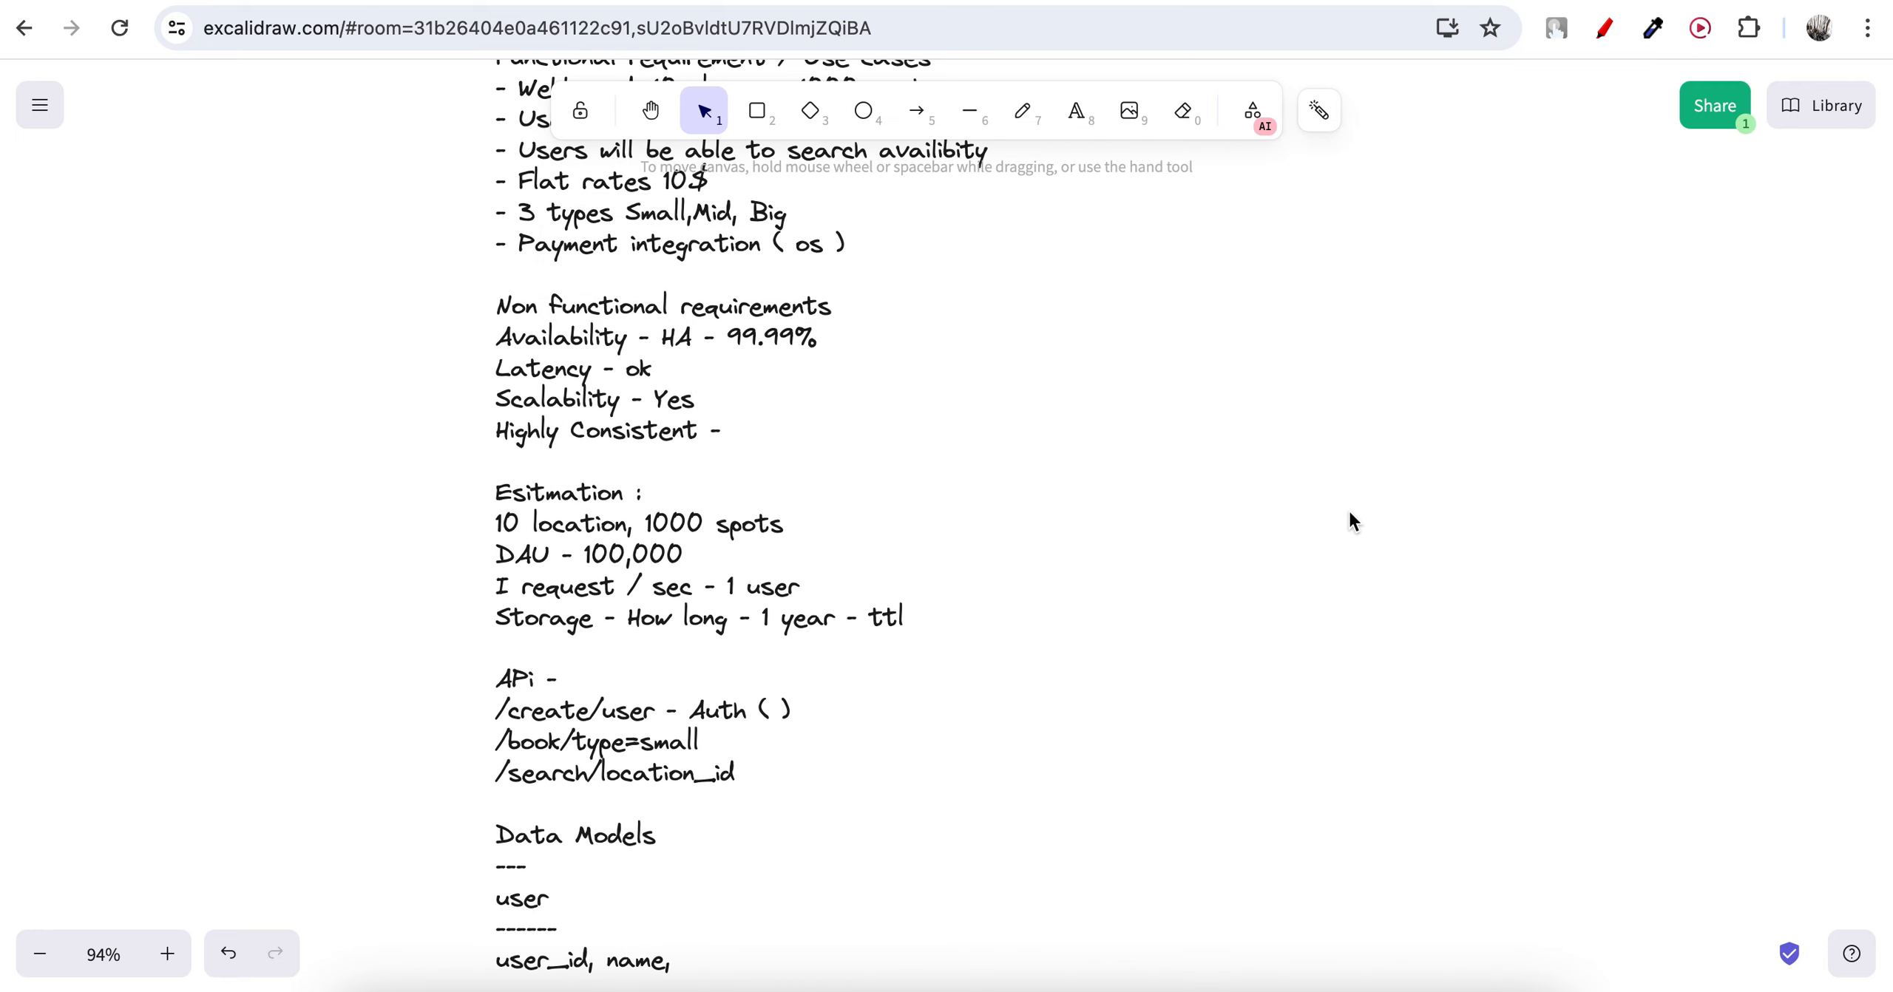
{"action": "scroll", "coordinate": [1350, 521], "scroll_direction": "down", "scroll_amount": 8}
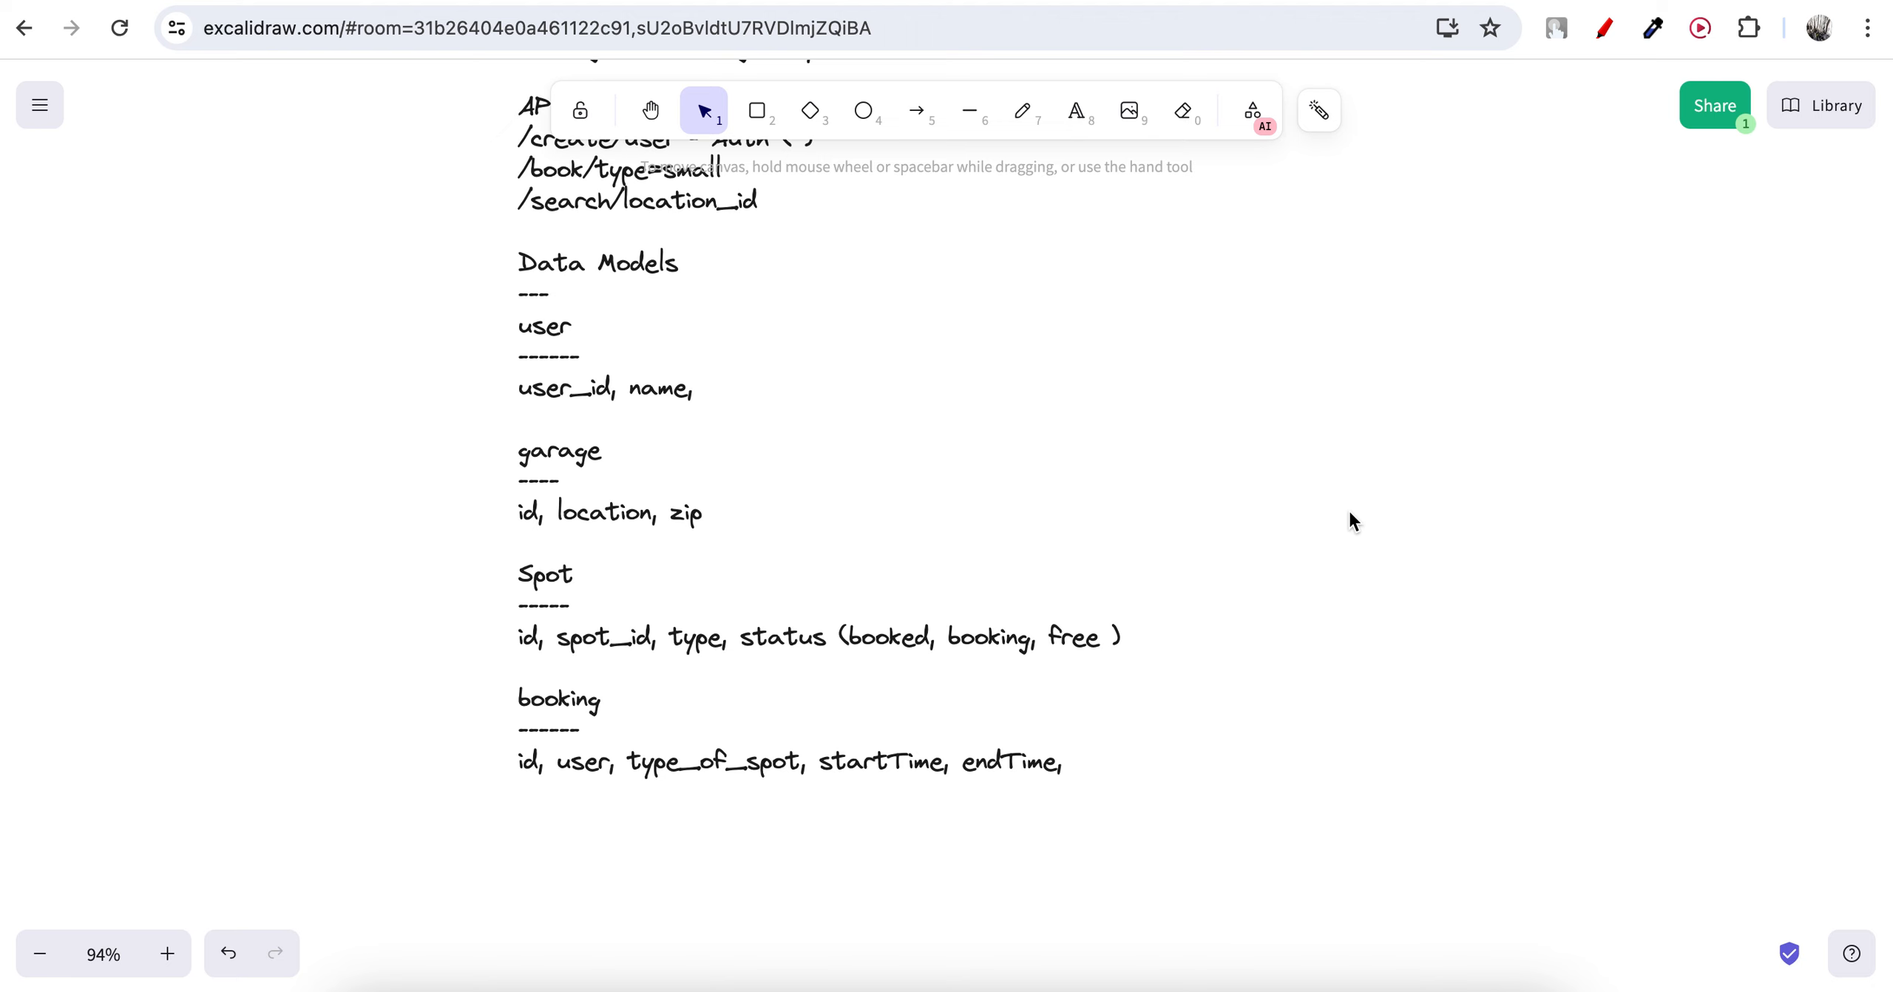
{"action": "scroll", "coordinate": [1350, 513], "scroll_direction": "up", "scroll_amount": 1}
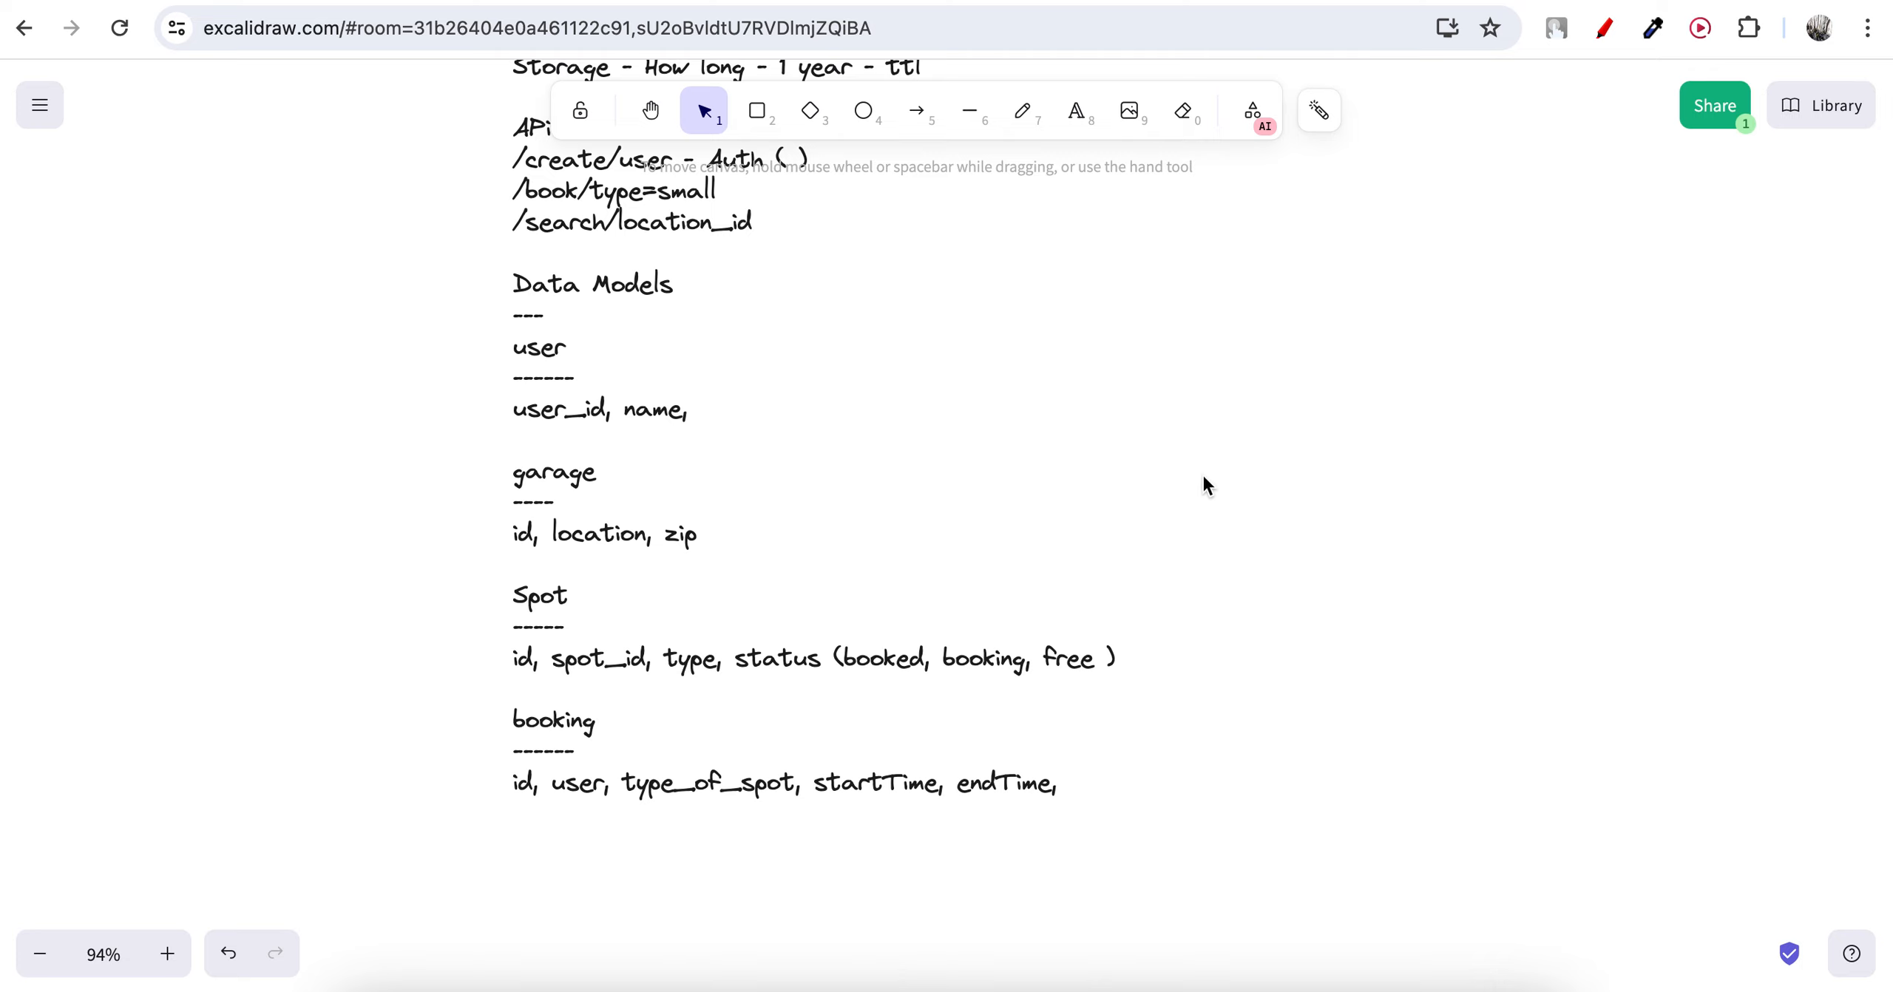
{"action": "scroll", "coordinate": [367, 447], "scroll_direction": "up", "scroll_amount": 3}
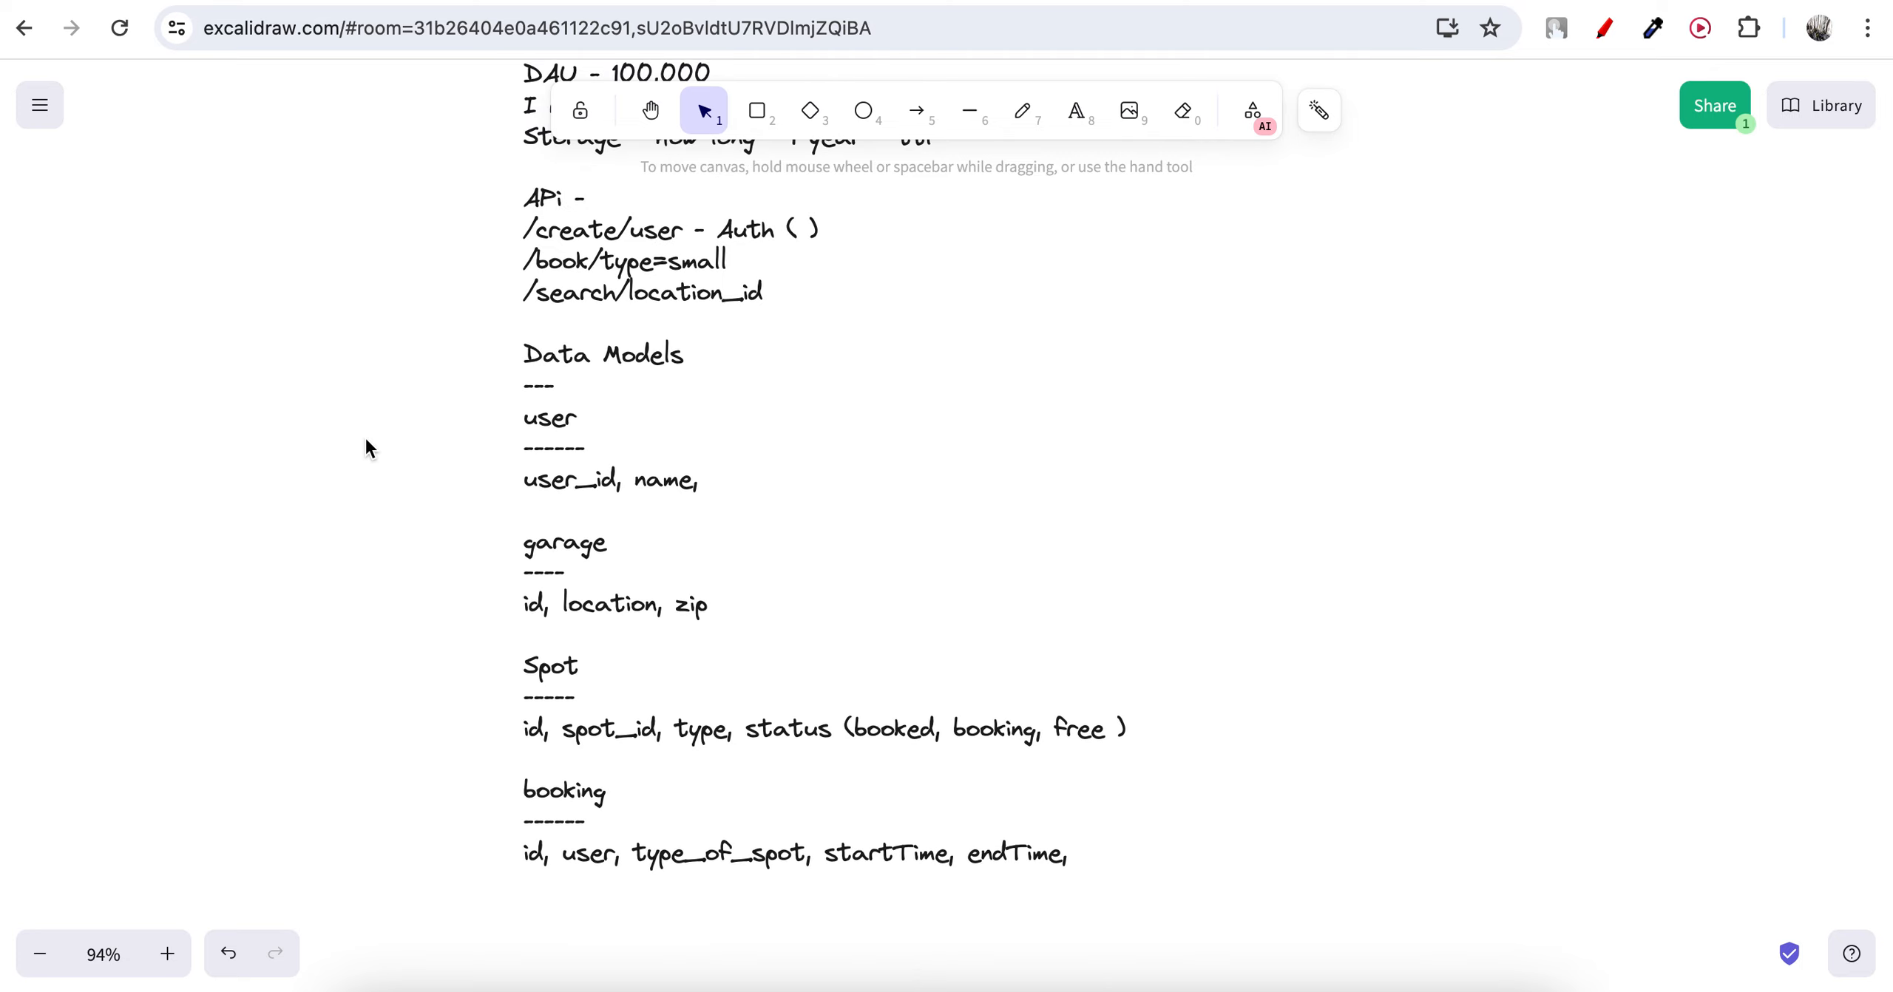
{"action": "scroll", "coordinate": [367, 447], "scroll_direction": "up", "scroll_amount": 2}
{"action": "scroll", "coordinate": [367, 447], "scroll_direction": "up", "scroll_amount": 3}
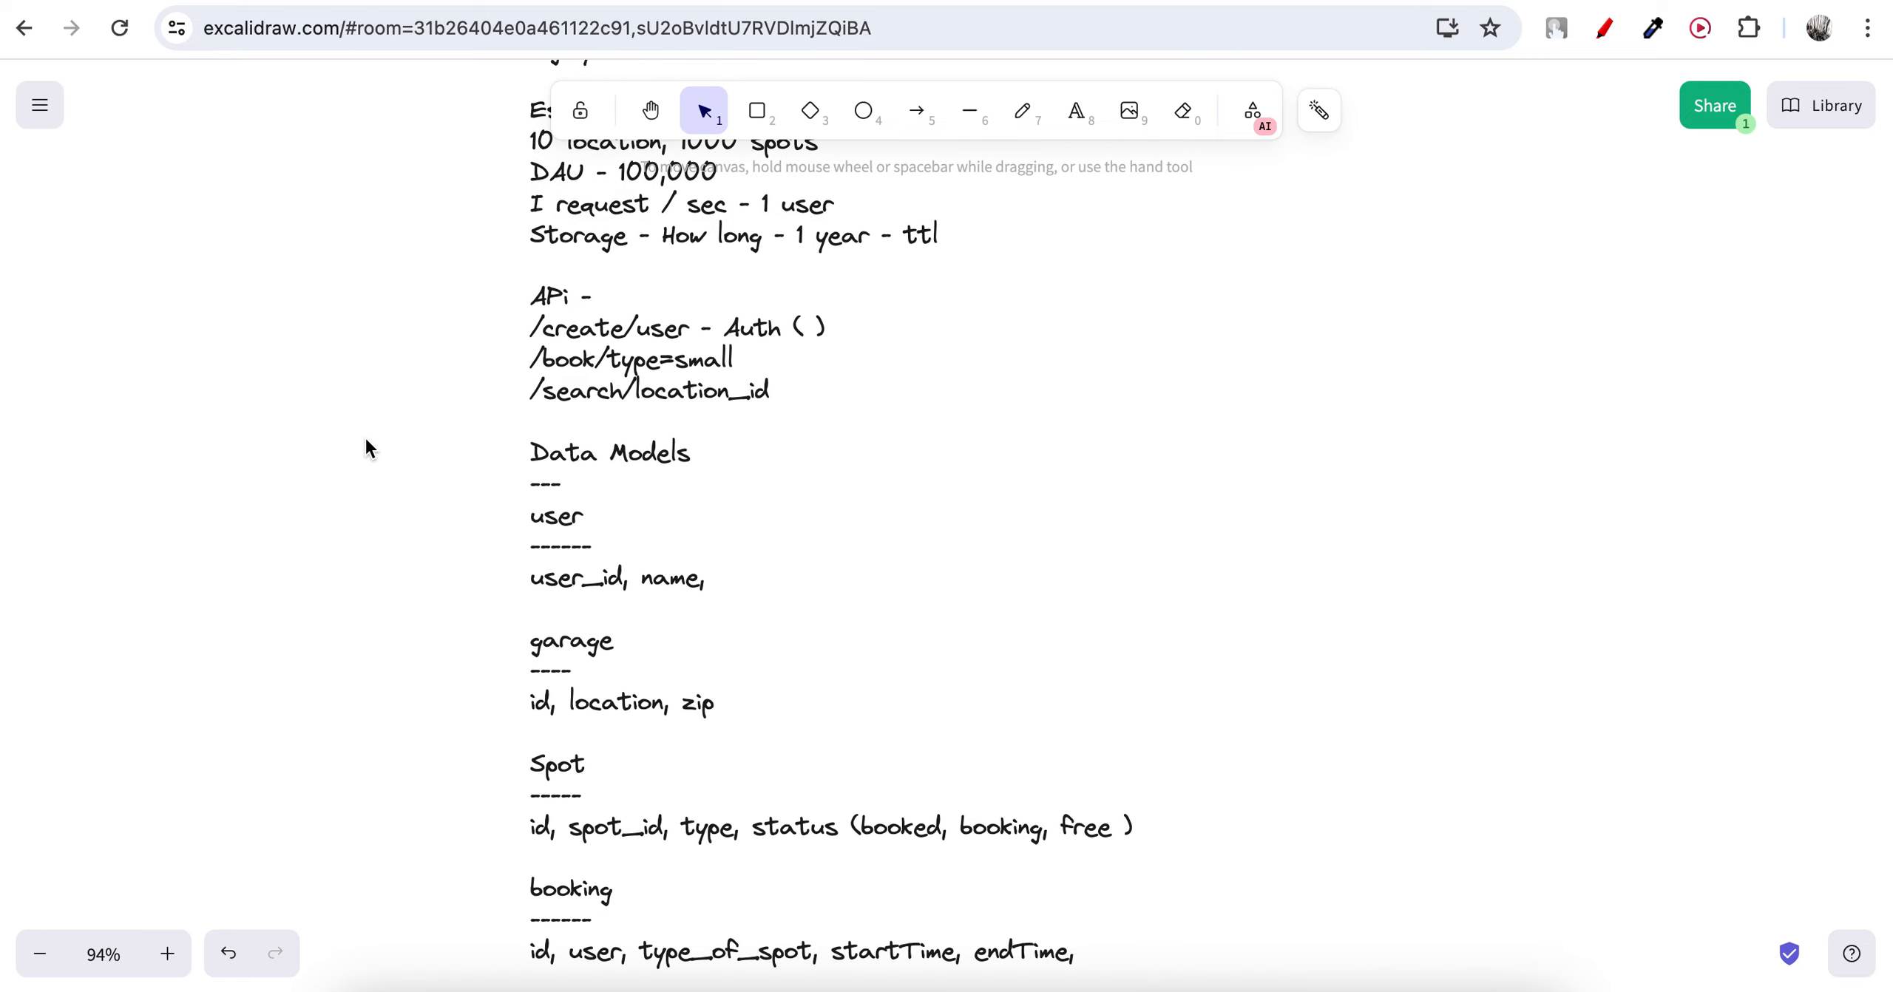
{"action": "scroll", "coordinate": [366, 447], "scroll_direction": "down", "scroll_amount": 5}
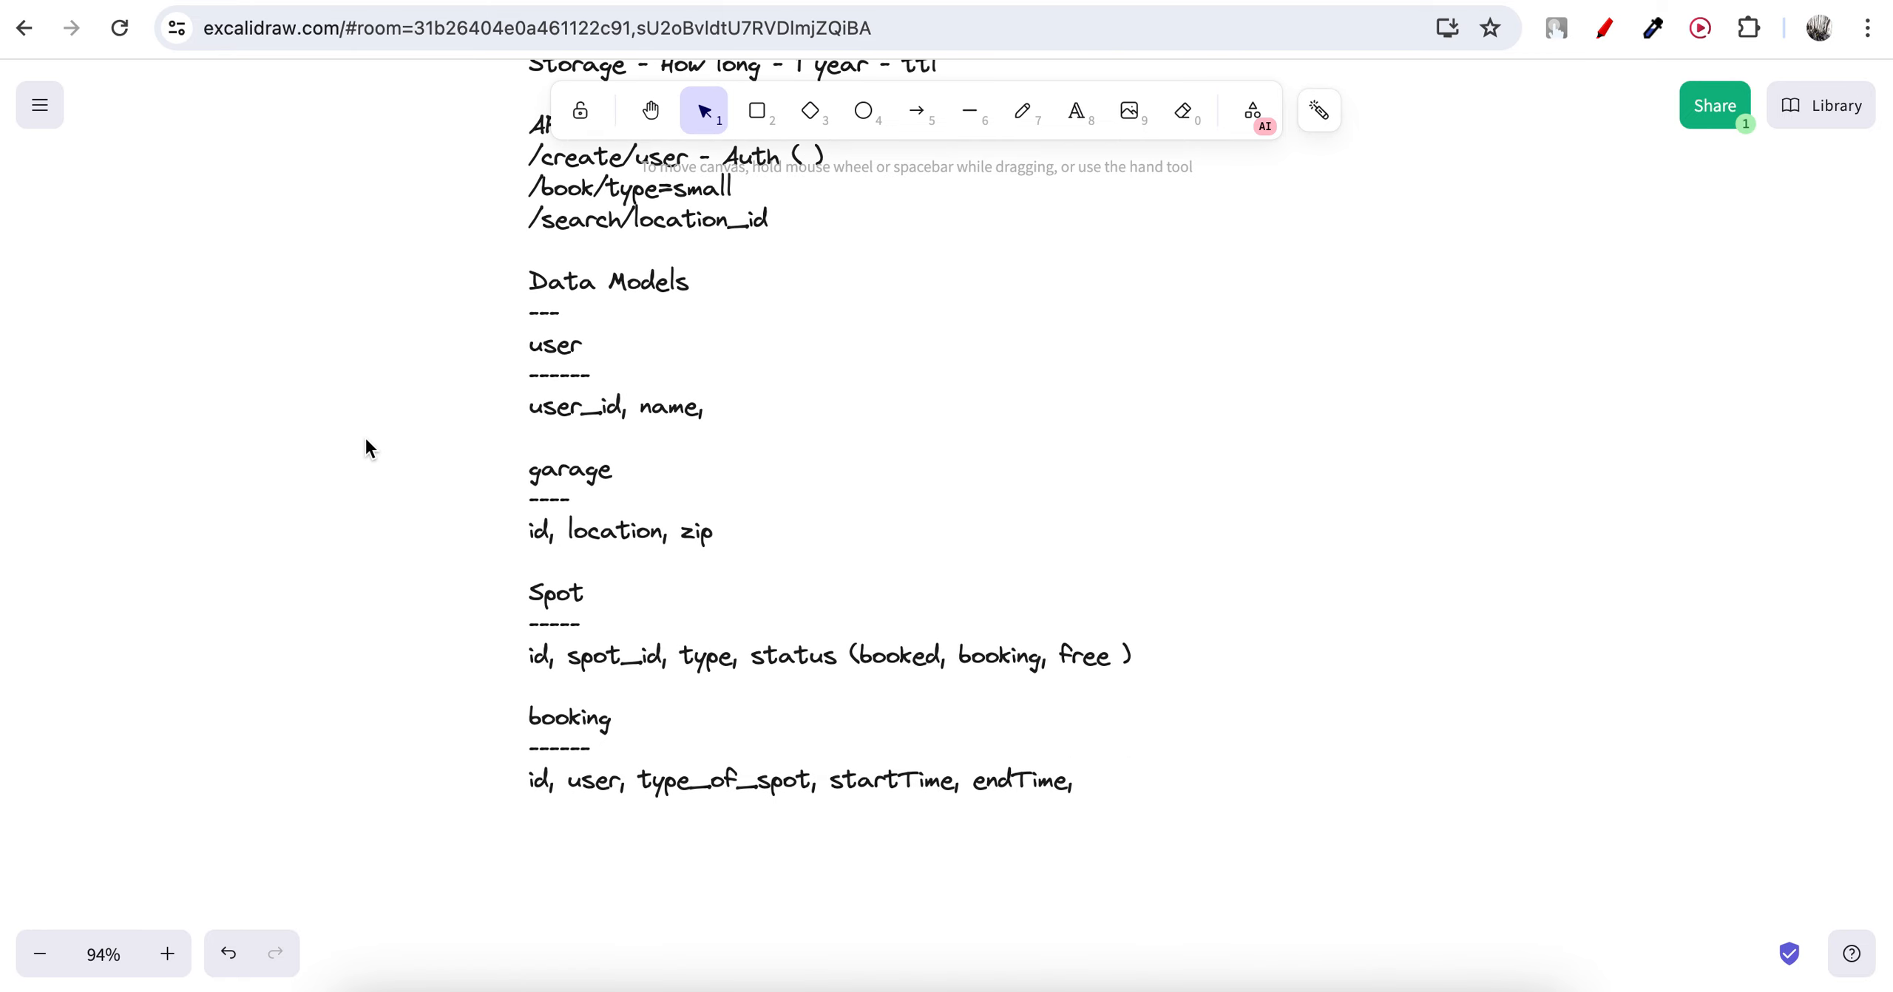
{"action": "scroll", "coordinate": [367, 447], "scroll_direction": "up", "scroll_amount": 5}
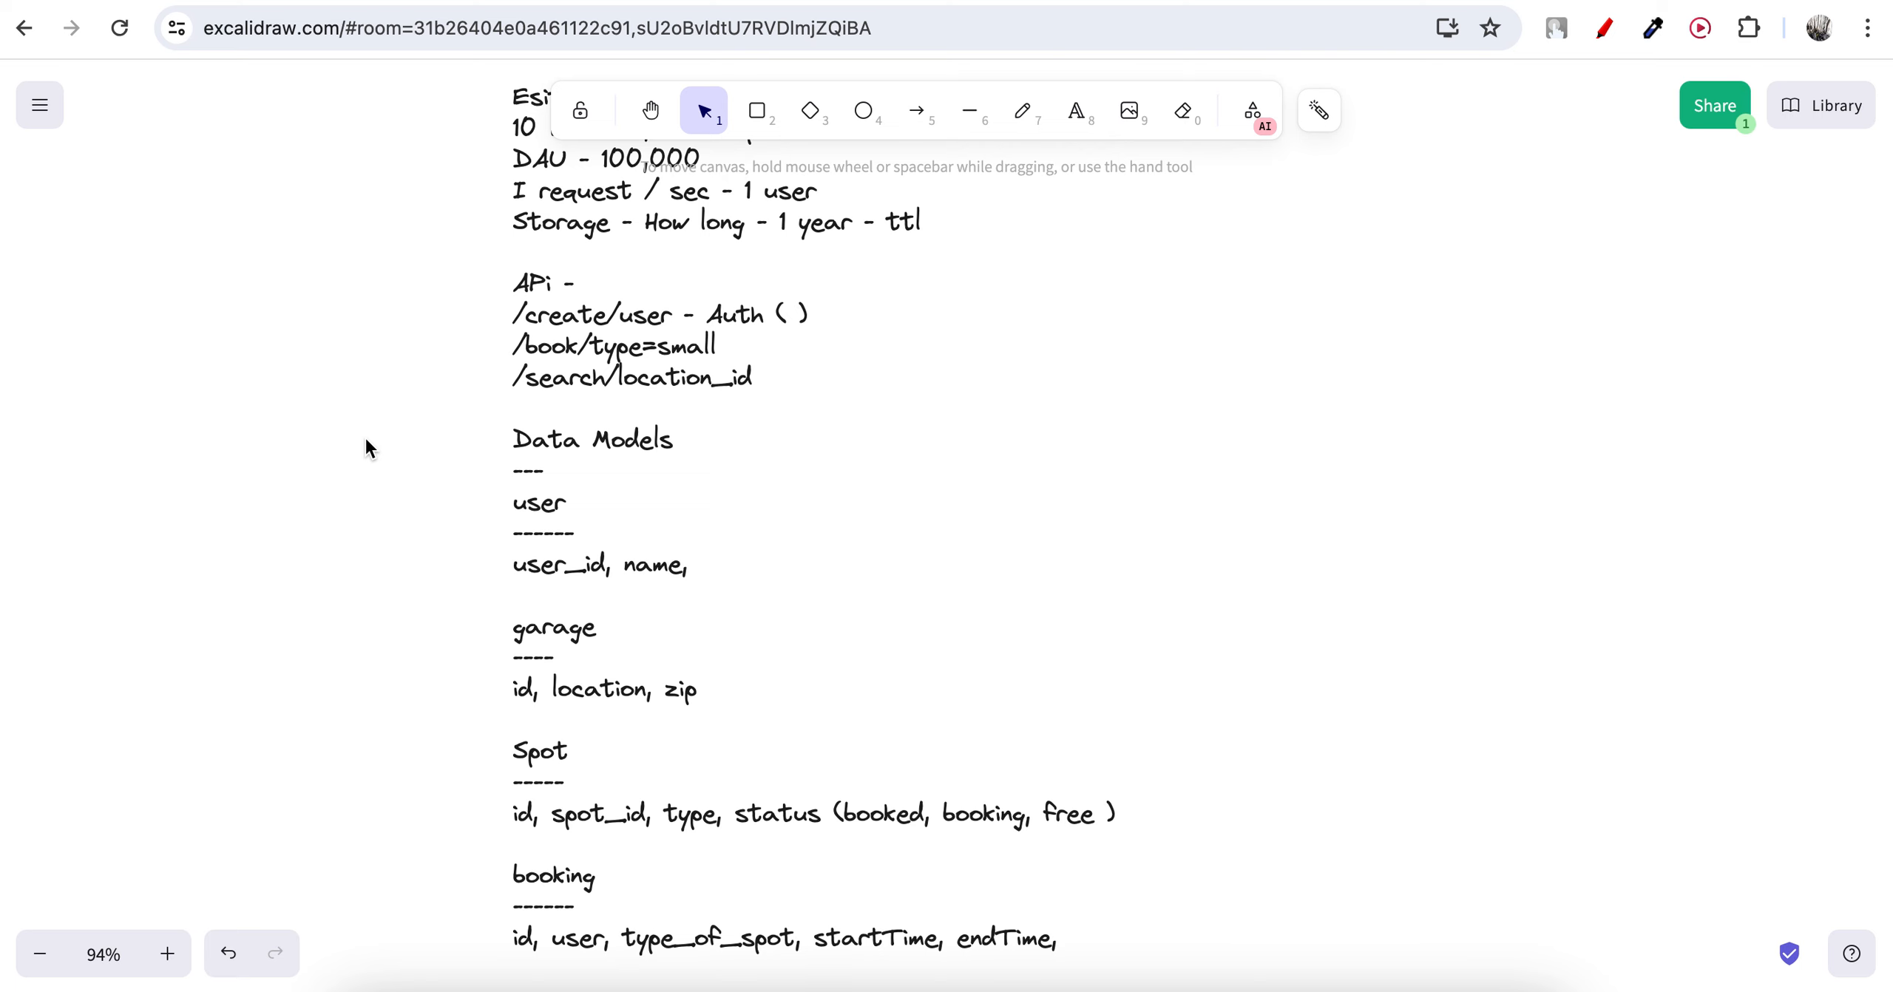
{"action": "scroll", "coordinate": [367, 447], "scroll_direction": "left", "scroll_amount": 1}
{"action": "scroll", "coordinate": [367, 447], "scroll_direction": "up", "scroll_amount": 1}
{"action": "scroll", "coordinate": [430, 677], "scroll_direction": "down", "scroll_amount": 7}
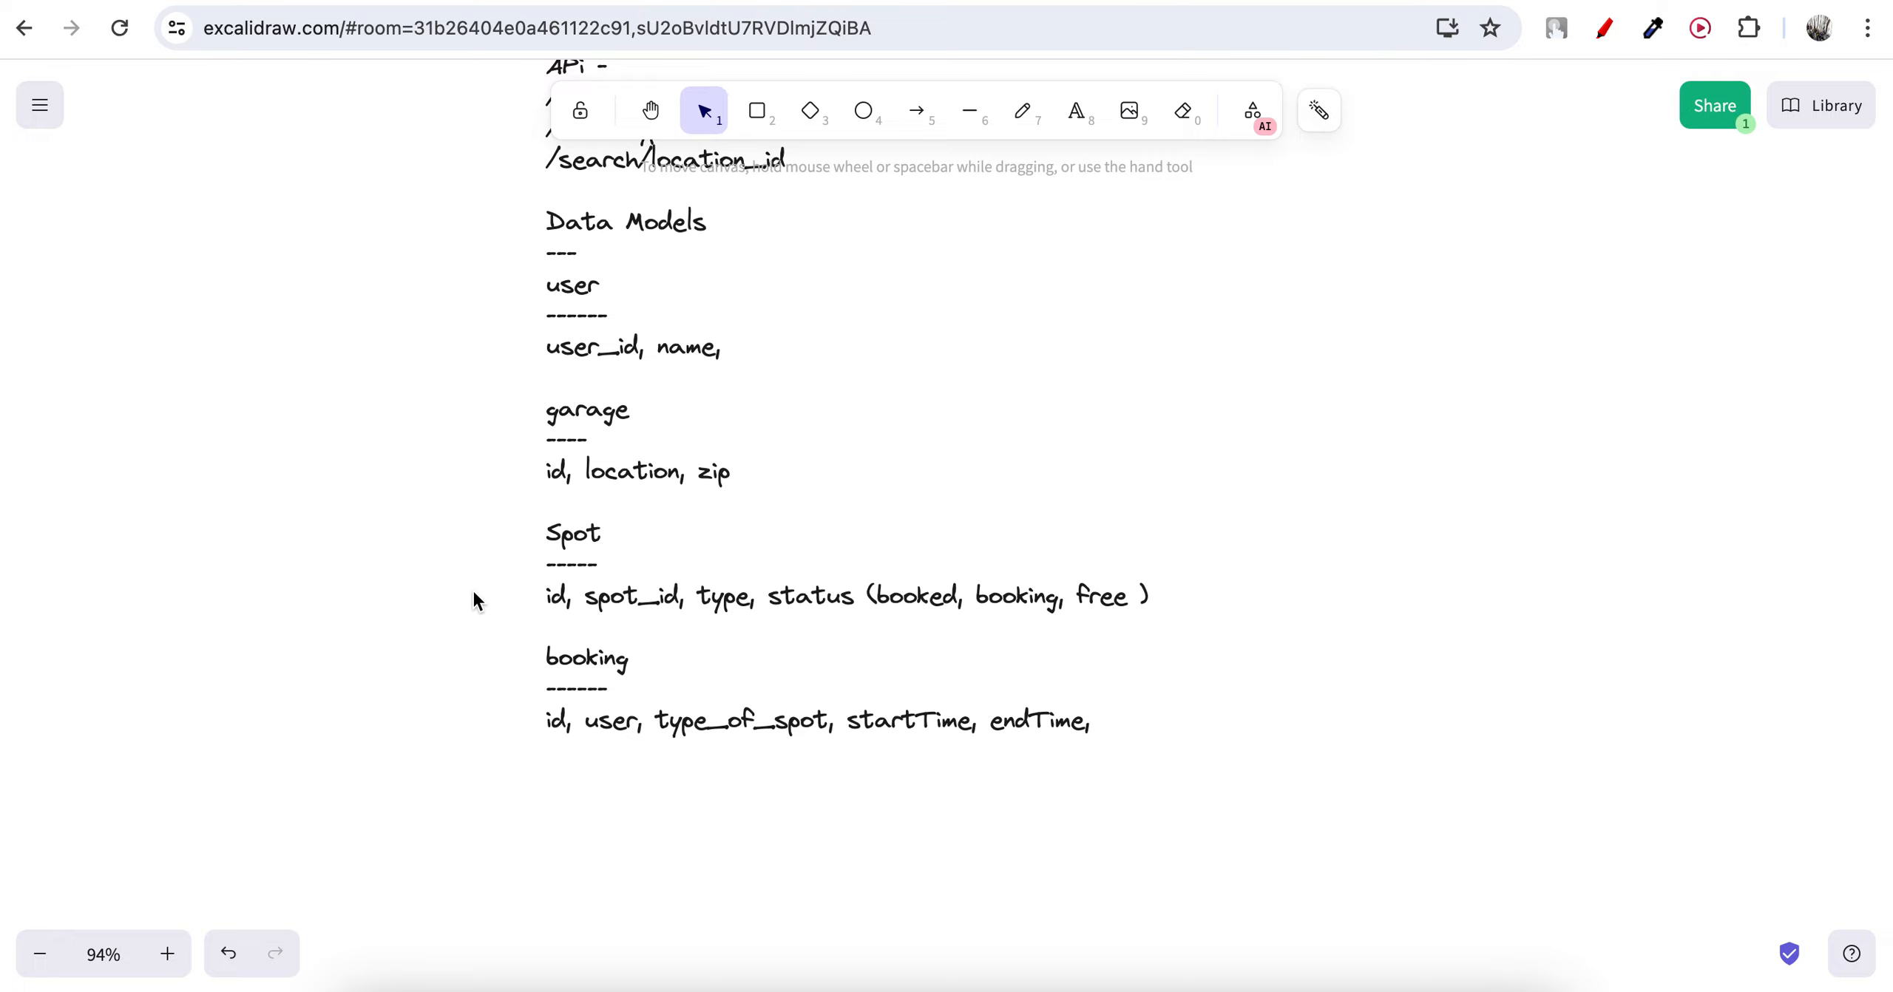
{"action": "scroll", "coordinate": [474, 589], "scroll_direction": "up", "scroll_amount": 3}
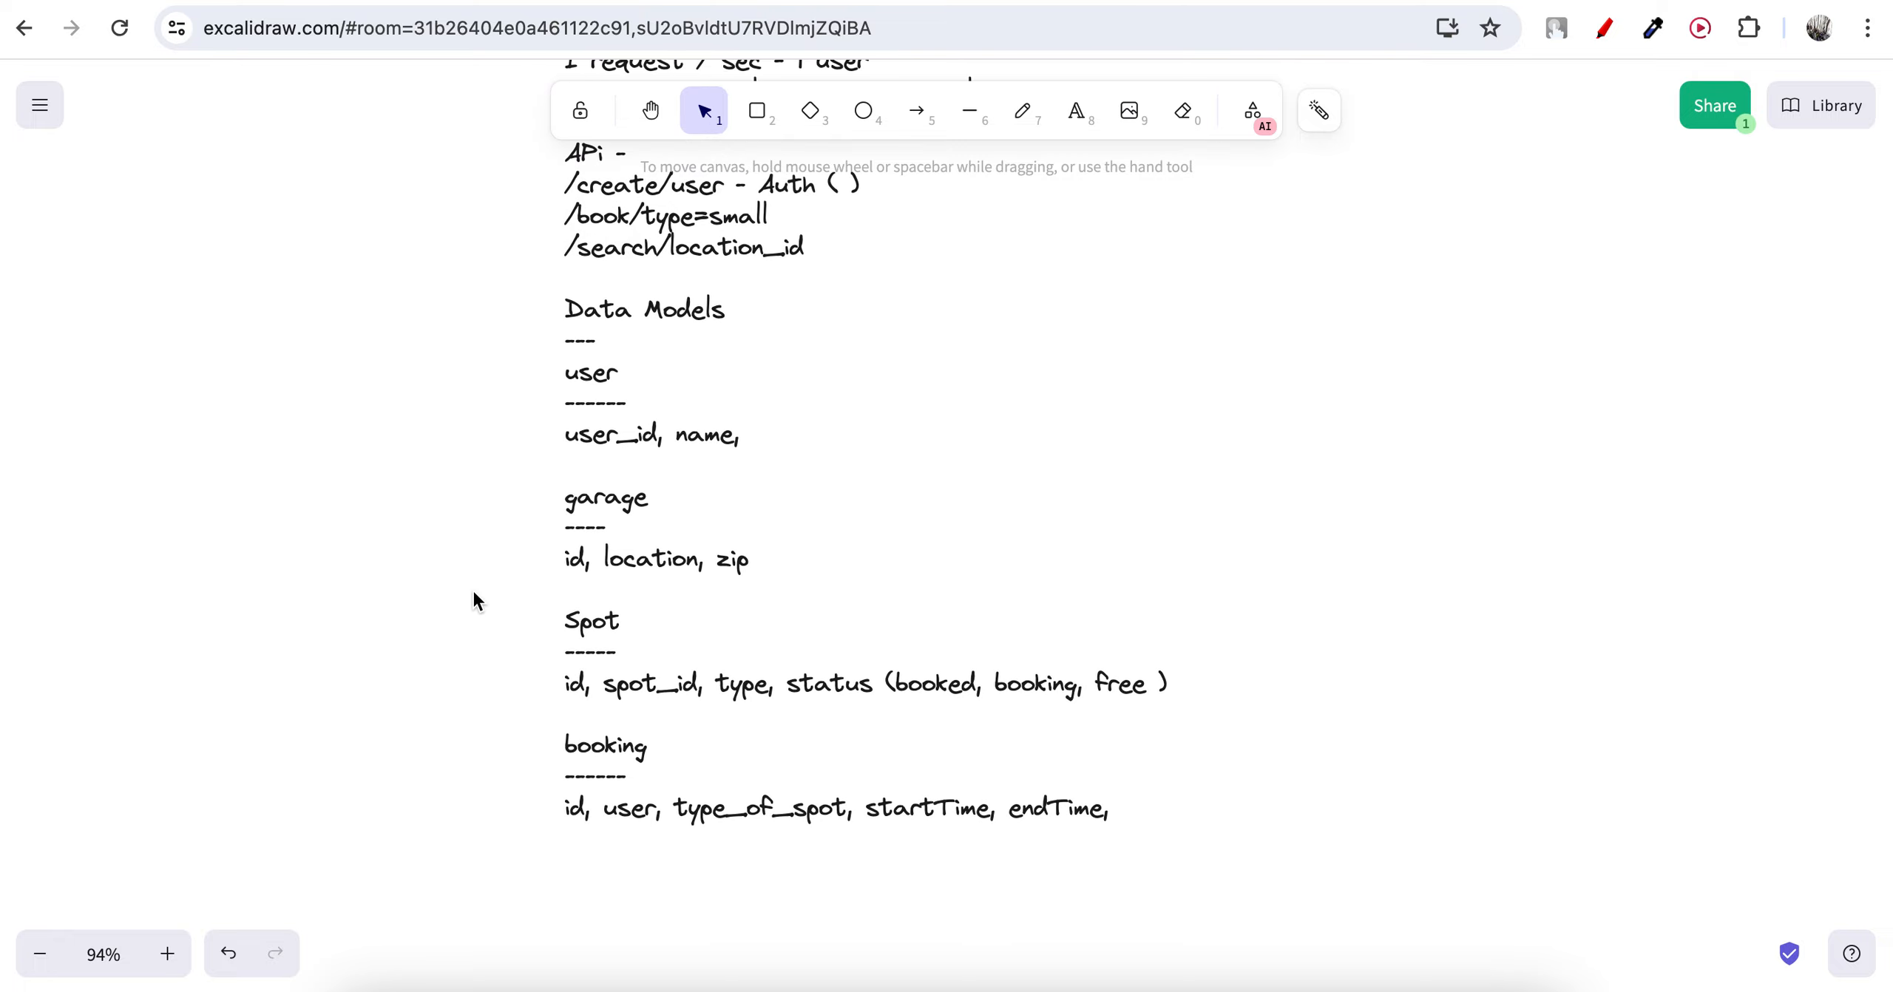
{"action": "scroll", "coordinate": [473, 589], "scroll_direction": "up", "scroll_amount": 1}
{"action": "scroll", "coordinate": [473, 589], "scroll_direction": "down", "scroll_amount": 1}
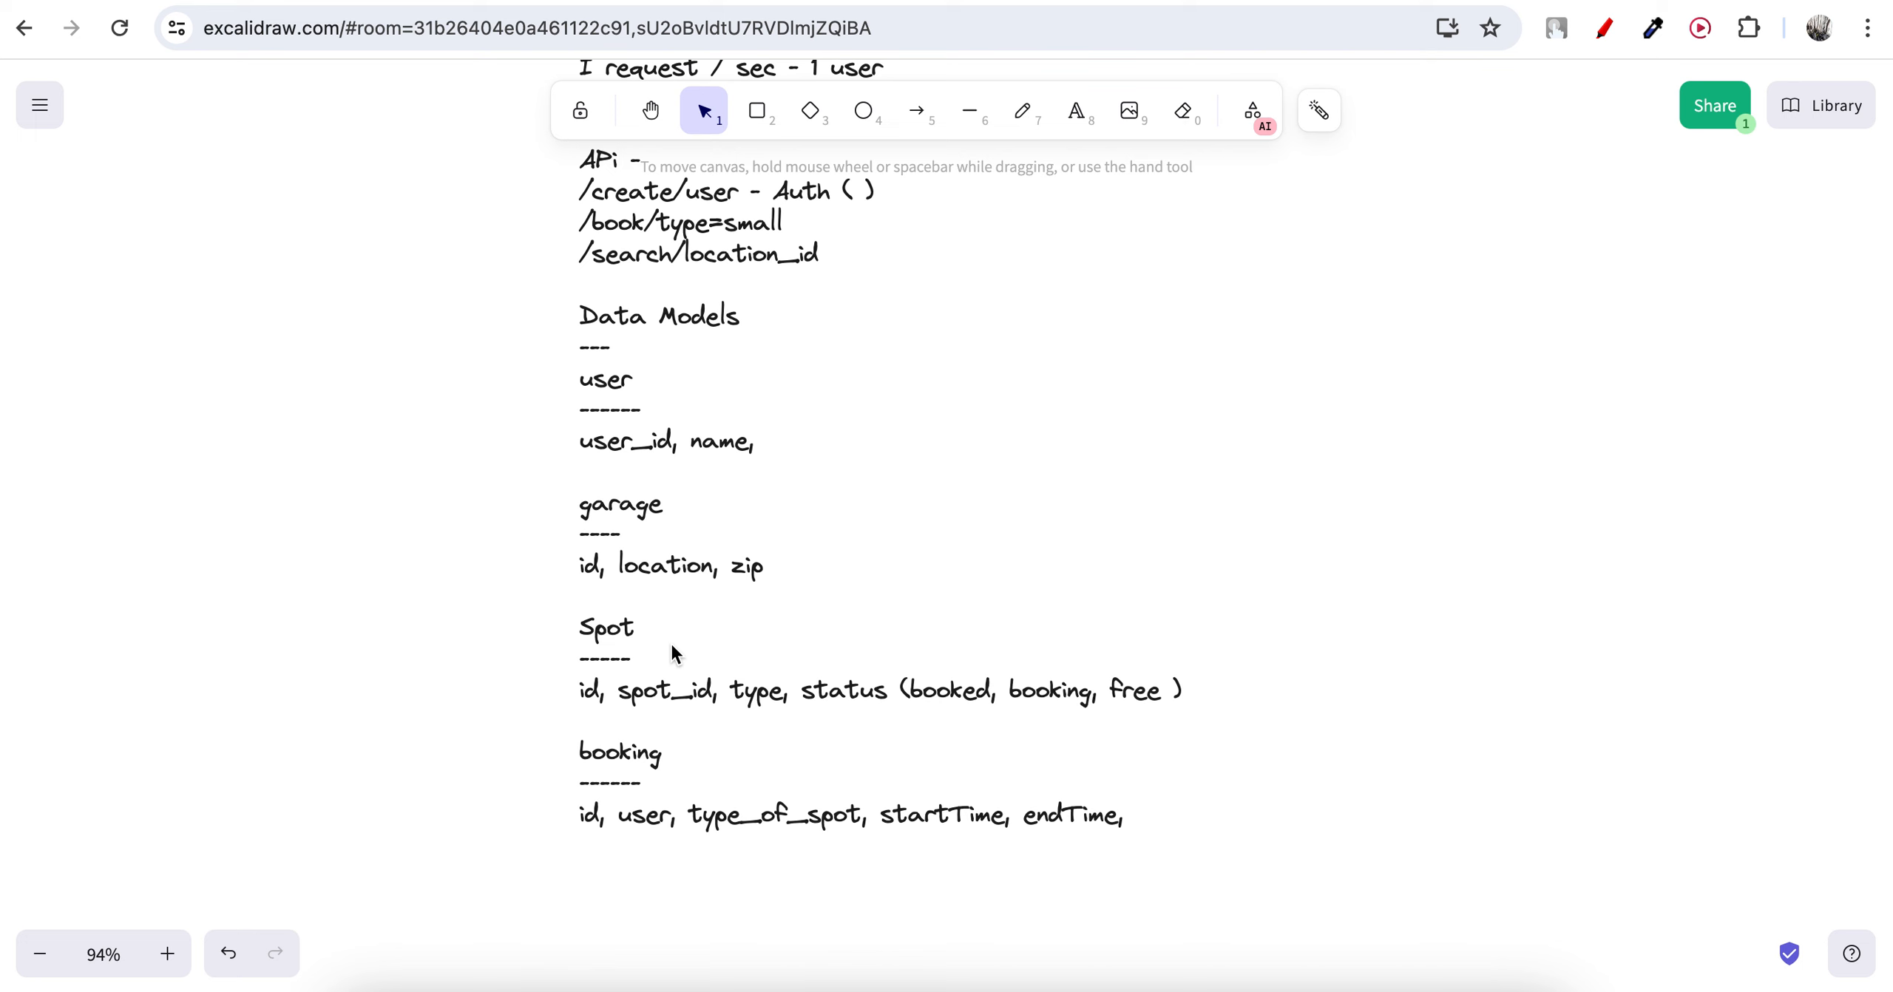
Add the database line "SQL - AUrora ( mySQL )" below the booking table, separated by a blank line.
{"action": "left_click", "coordinate": [1097, 811]}
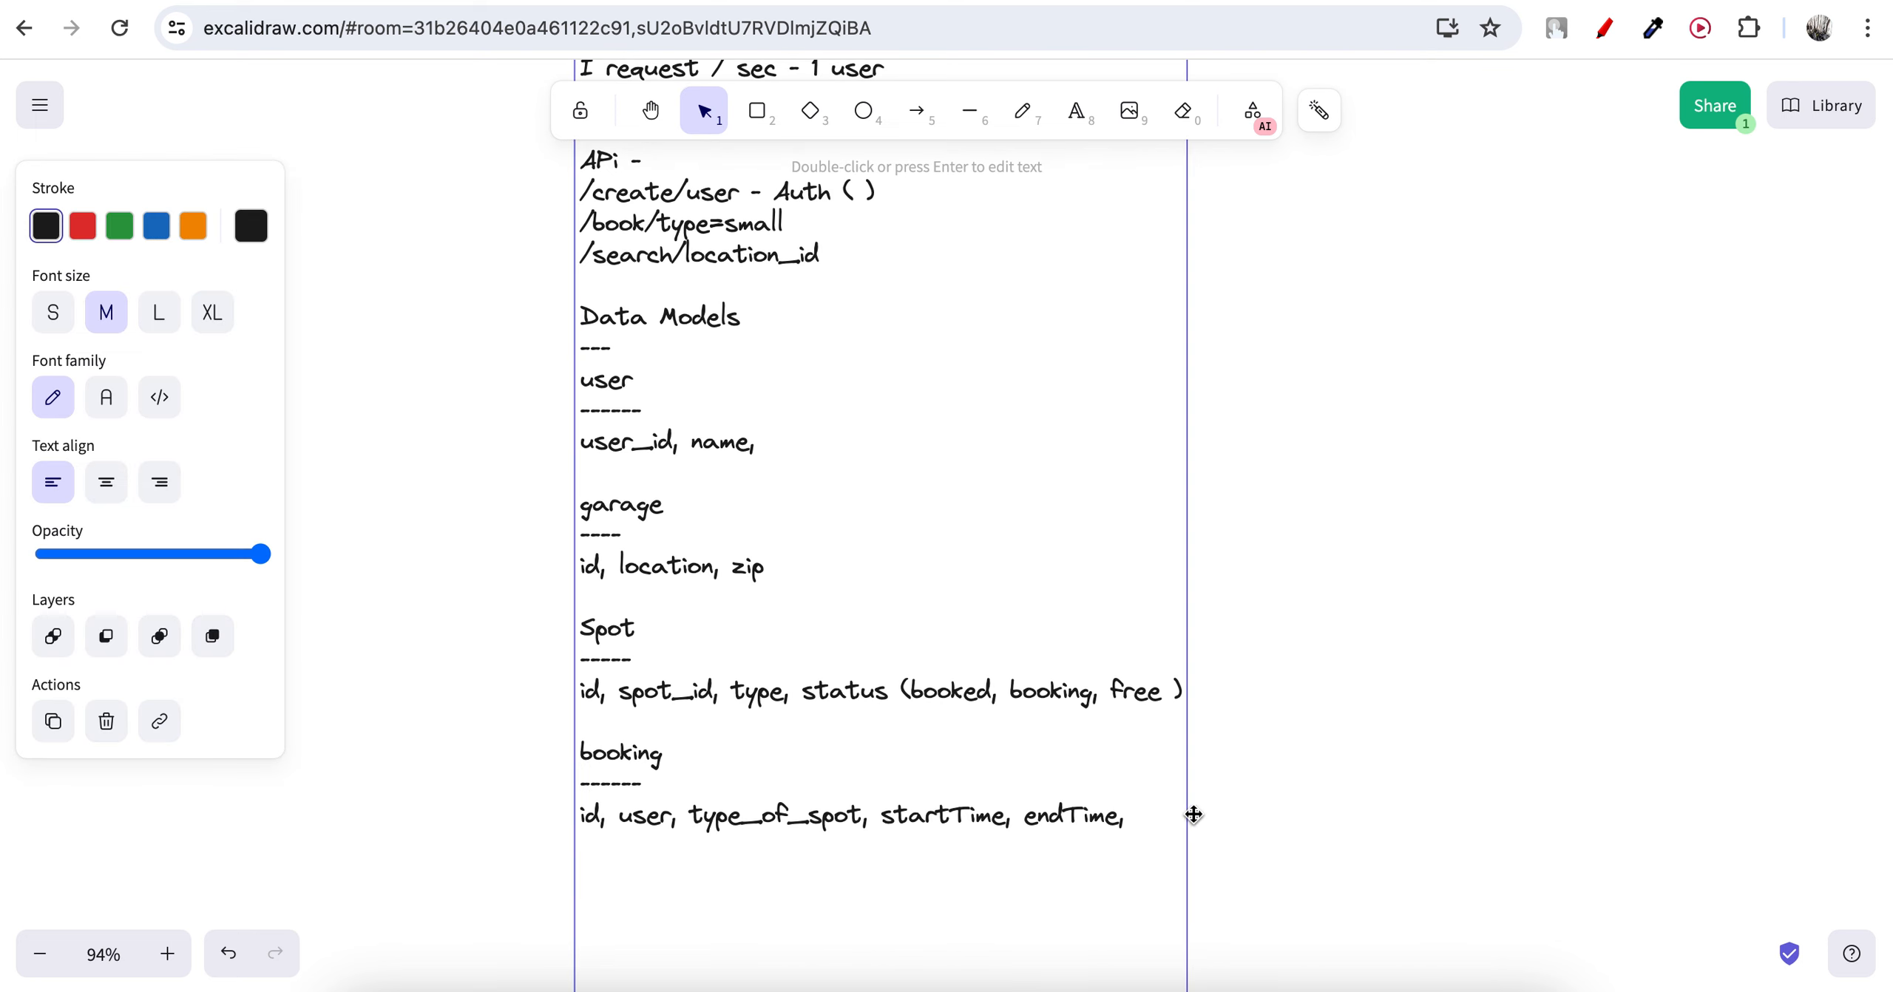
{"action": "double_click", "coordinate": [1136, 829]}
{"action": "left_click", "coordinate": [1179, 824]}
{"action": "key", "text": "Return"}
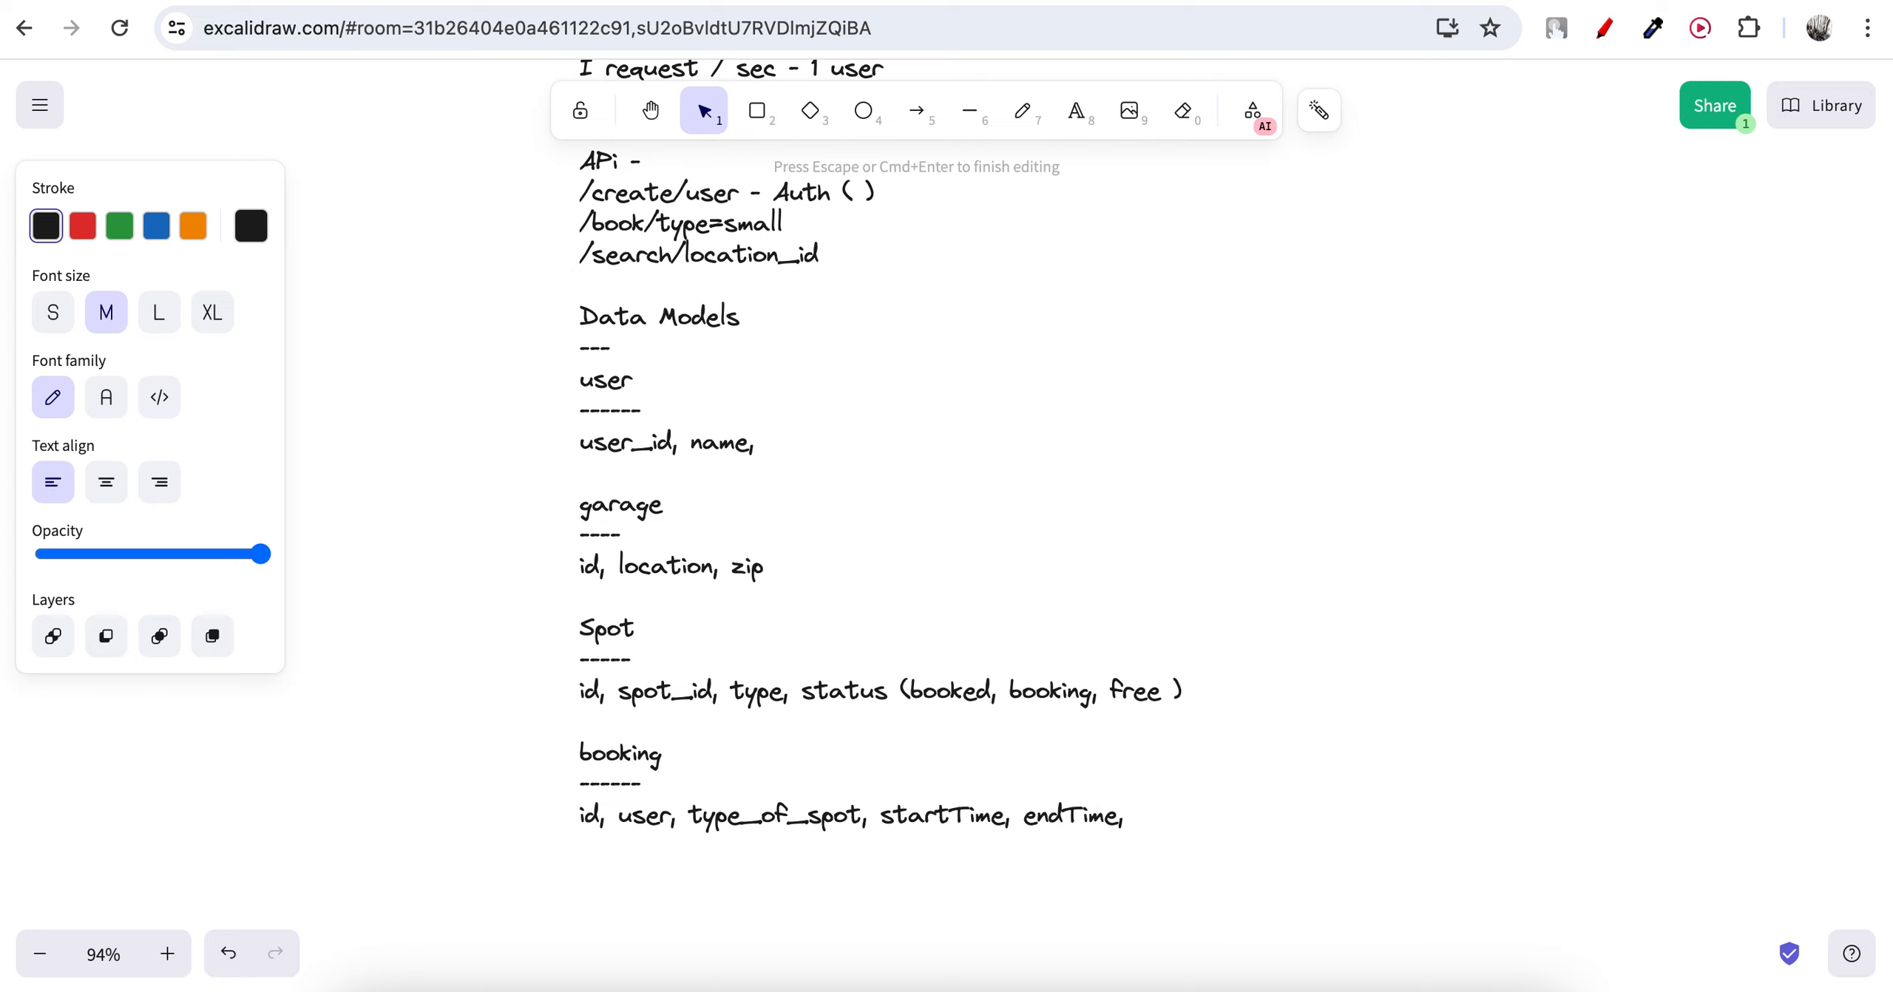
{"action": "type", "text": "SQL - AUrora ( m"}
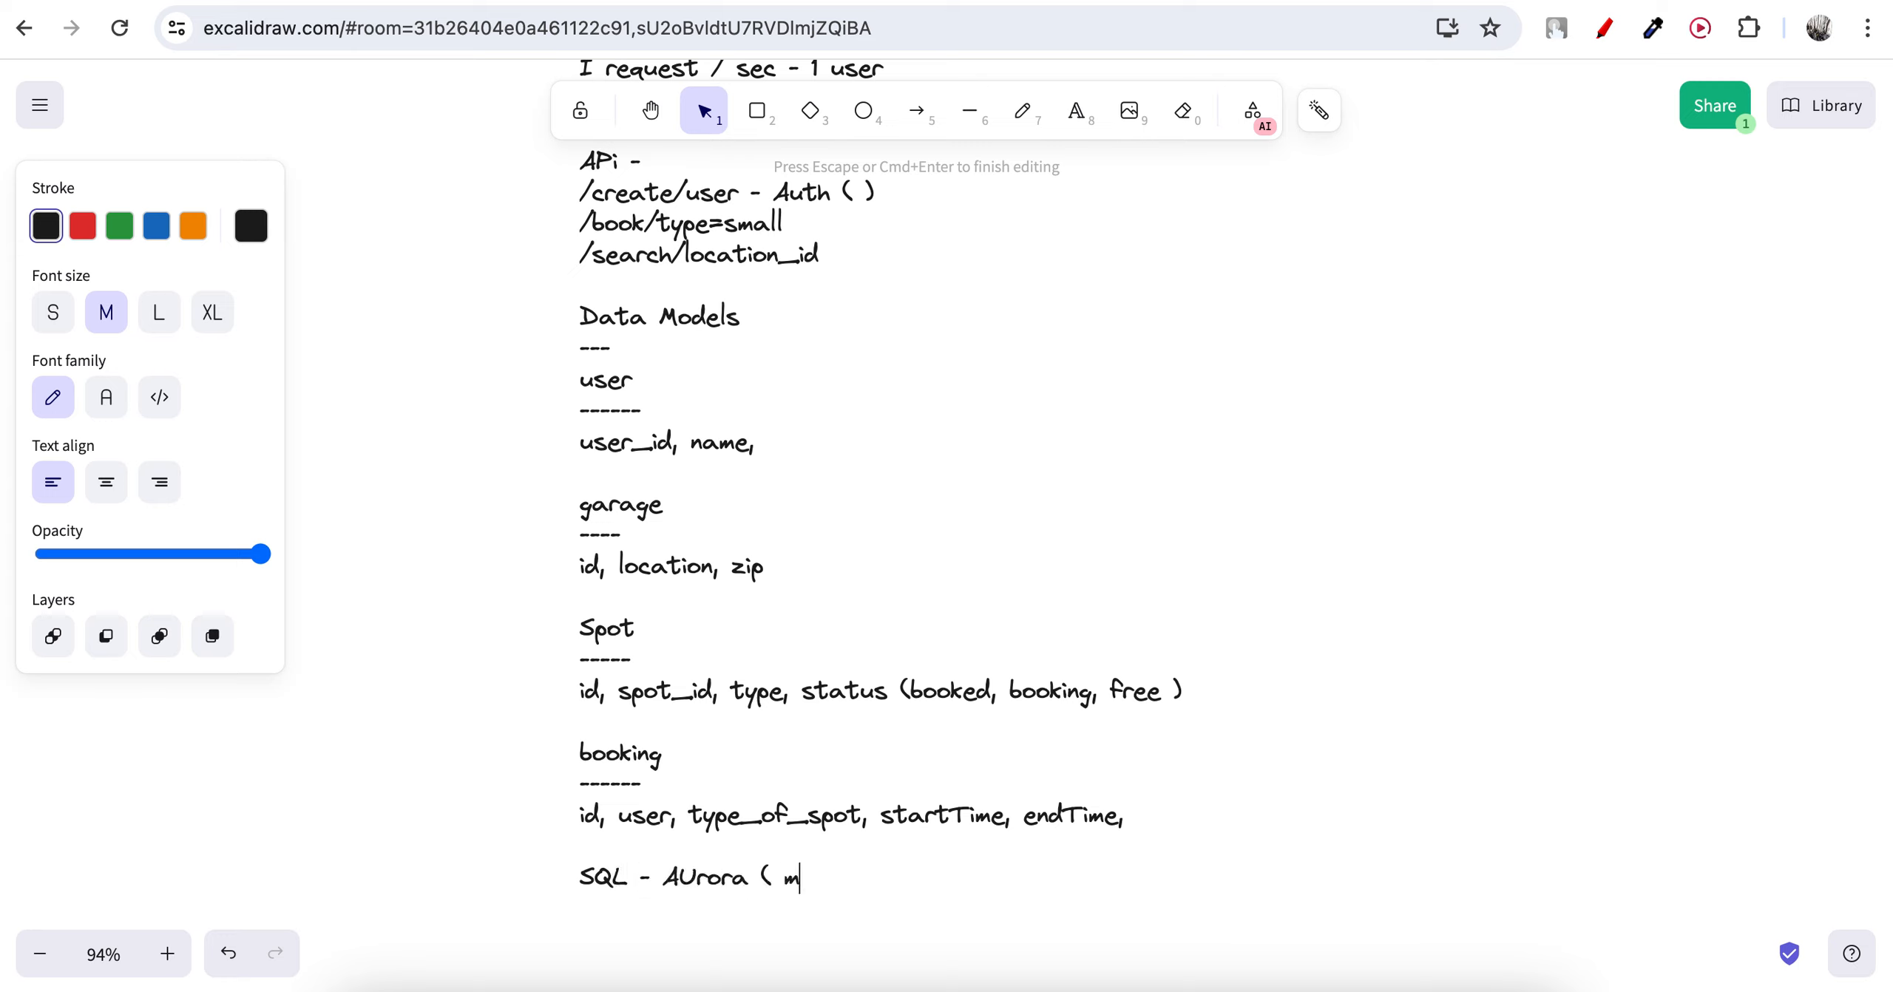
{"action": "type", "text": "ySQL )"}
Reword the database line to "SQL - AWS AUrora ( MySQL )" and finish editing the text.
{"action": "left_click", "coordinate": [799, 884]}
{"action": "key", "text": "BackSpace"}
{"action": "type", "text": "M"}
{"action": "left_click", "coordinate": [1006, 903]}
{"action": "left_click", "coordinate": [661, 884]}
{"action": "type", "text": "AWS"}
{"action": "left_click", "coordinate": [911, 880]}
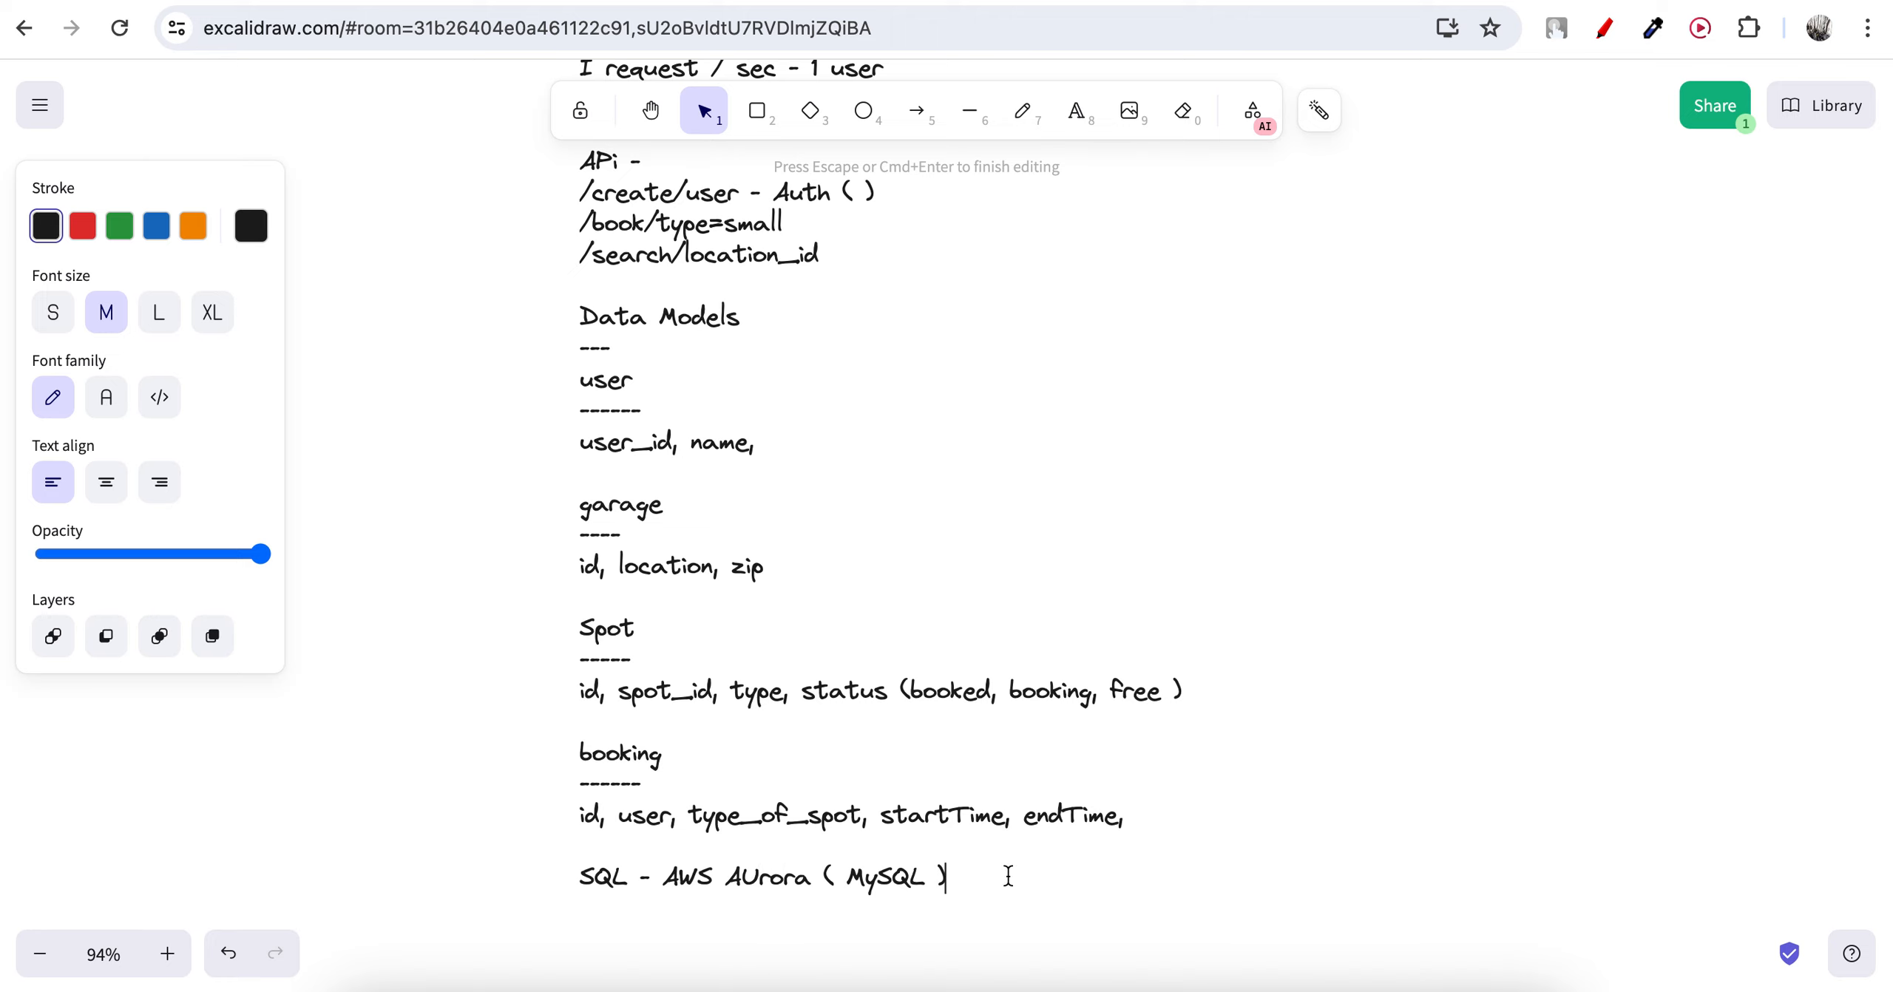
{"action": "left_click", "coordinate": [527, 562]}
{"action": "scroll", "coordinate": [527, 562], "scroll_direction": "down", "scroll_amount": 3}
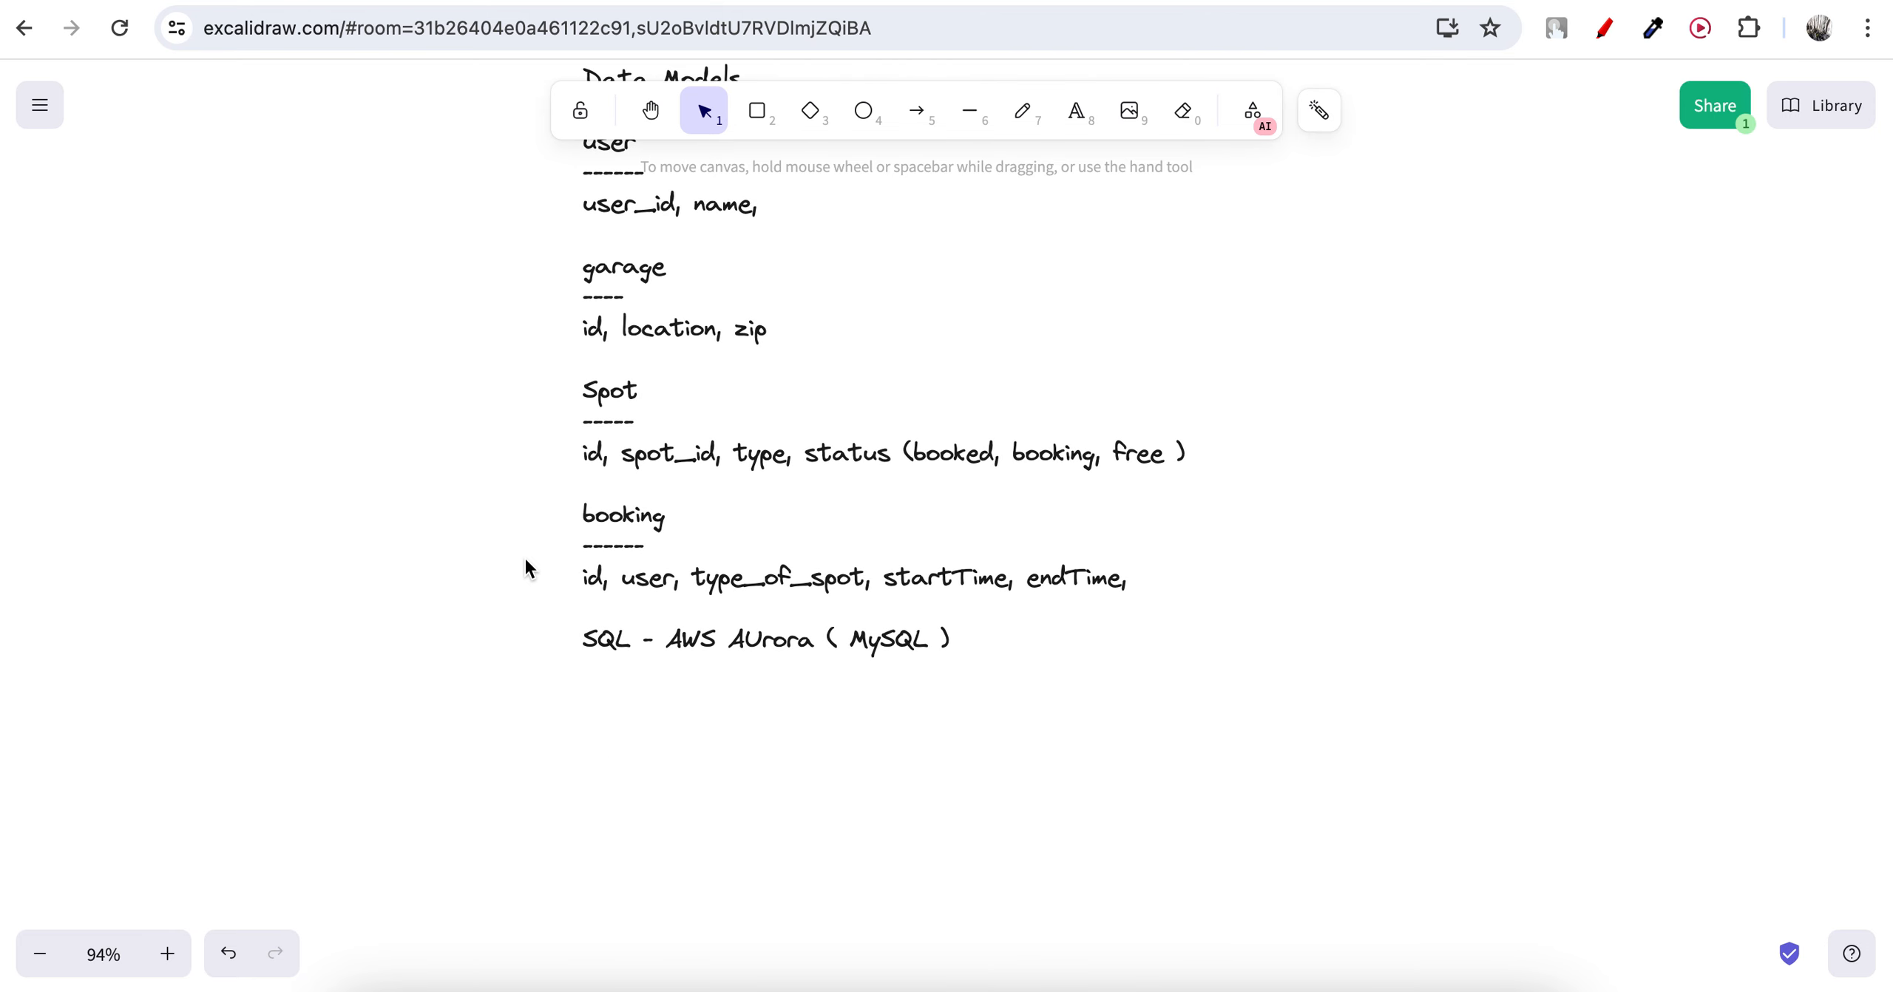
Switch to the InterviewDose system design cheat sheet, read the data model and final design steps, and return to the Excalidraw canvas.
{"action": "left_click", "coordinate": [1592, 2]}
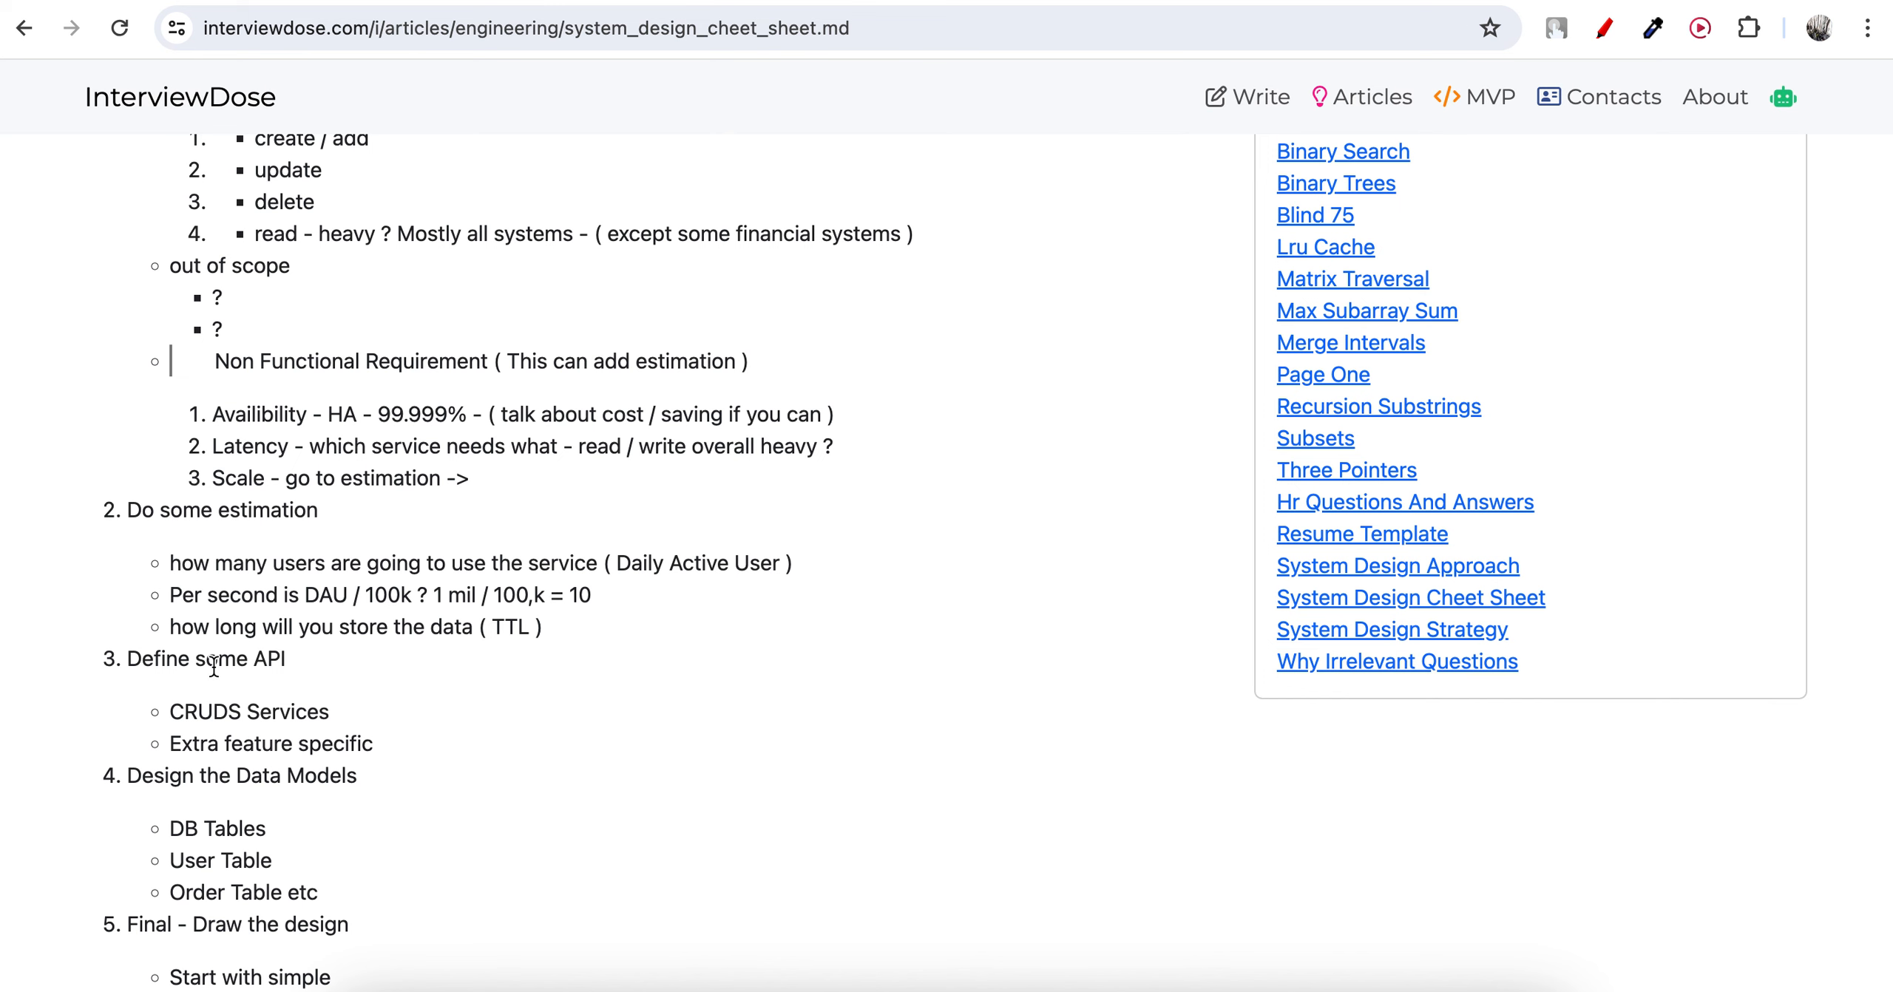
{"action": "scroll", "coordinate": [213, 665], "scroll_direction": "down", "scroll_amount": 4}
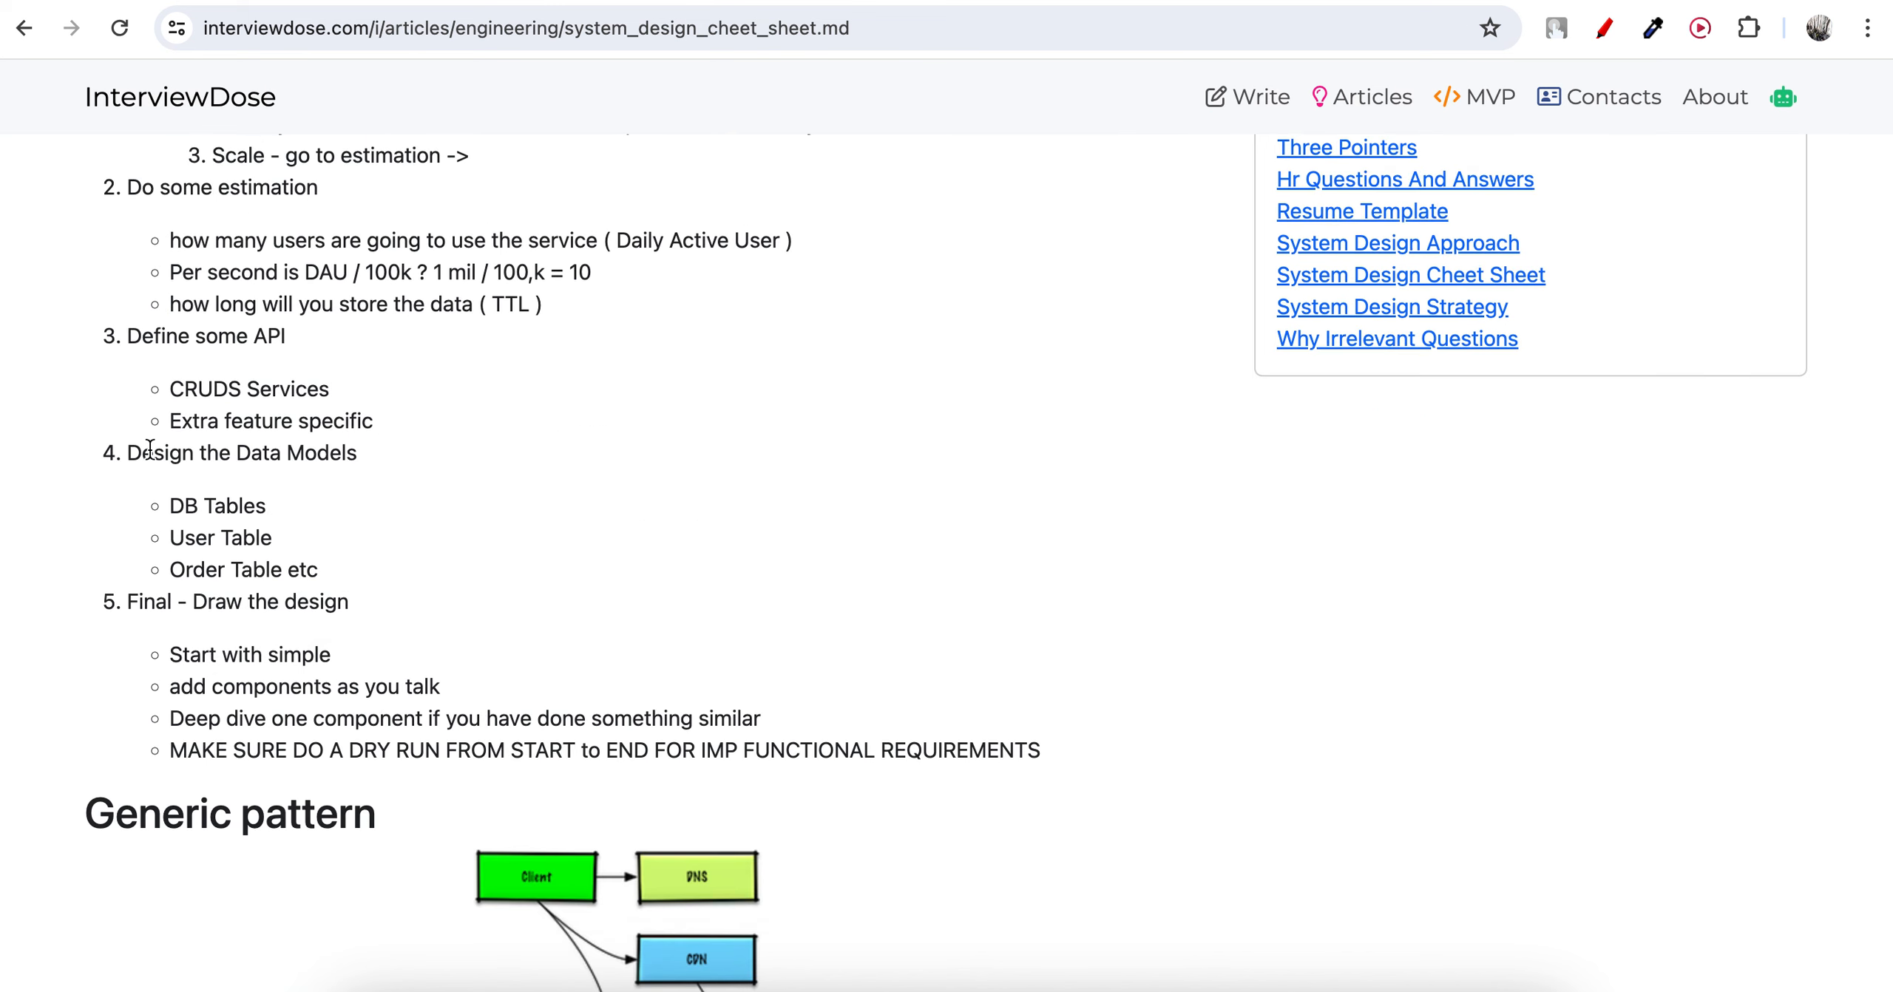
{"action": "scroll", "coordinate": [249, 529], "scroll_direction": "down", "scroll_amount": 2}
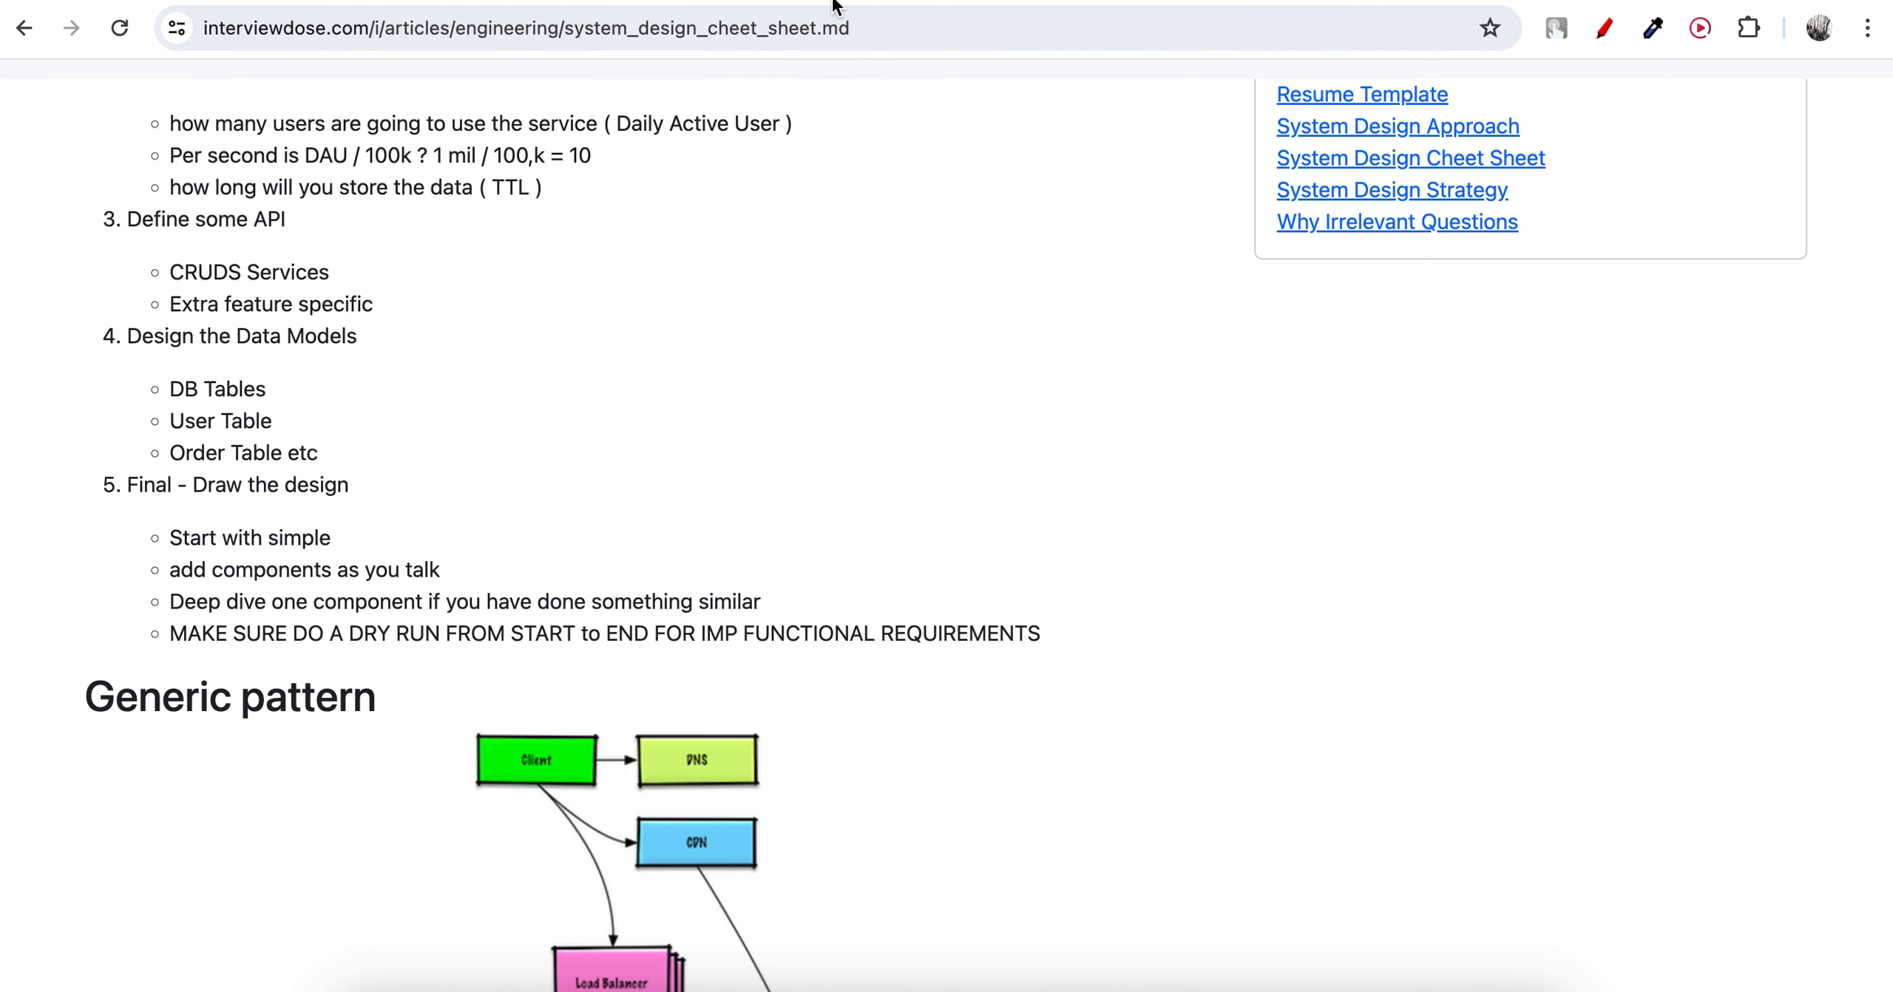
{"action": "left_click", "coordinate": [1184, 1]}
{"action": "left_click", "coordinate": [1213, 3]}
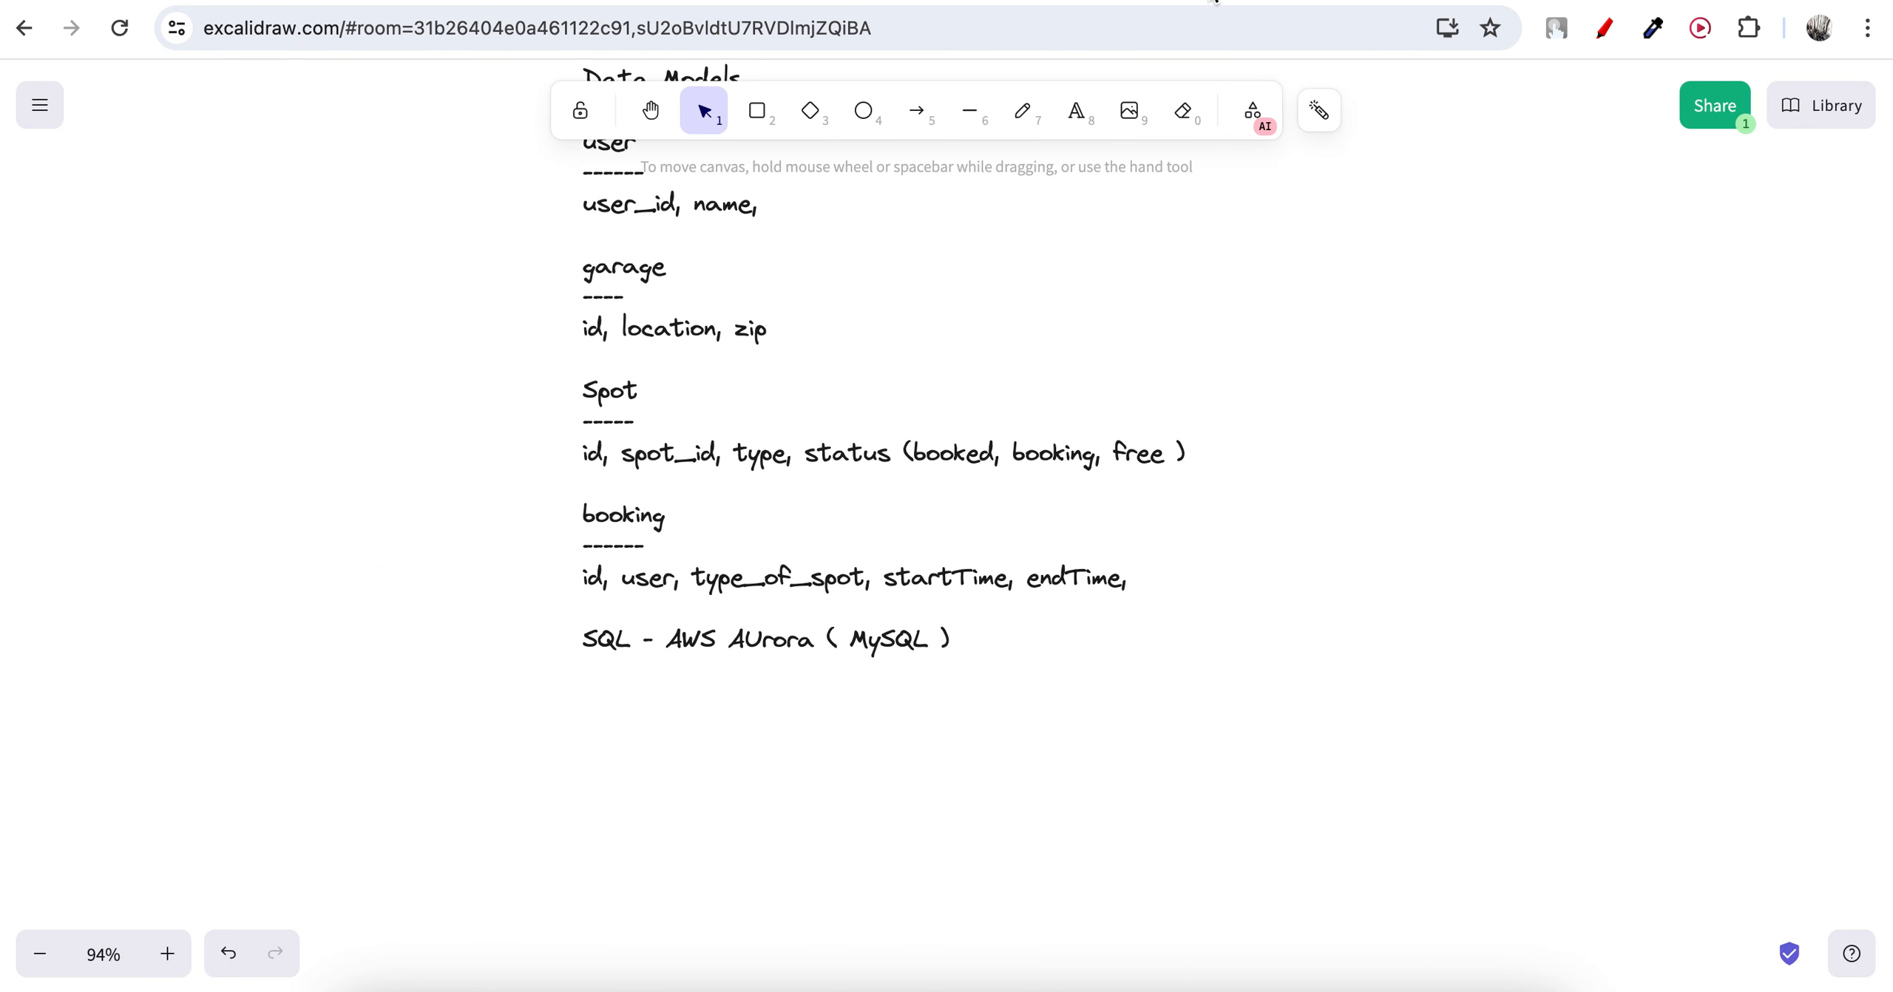
Select the notes text block and scale it down slightly from its lower corner.
{"action": "left_click", "coordinate": [1003, 639]}
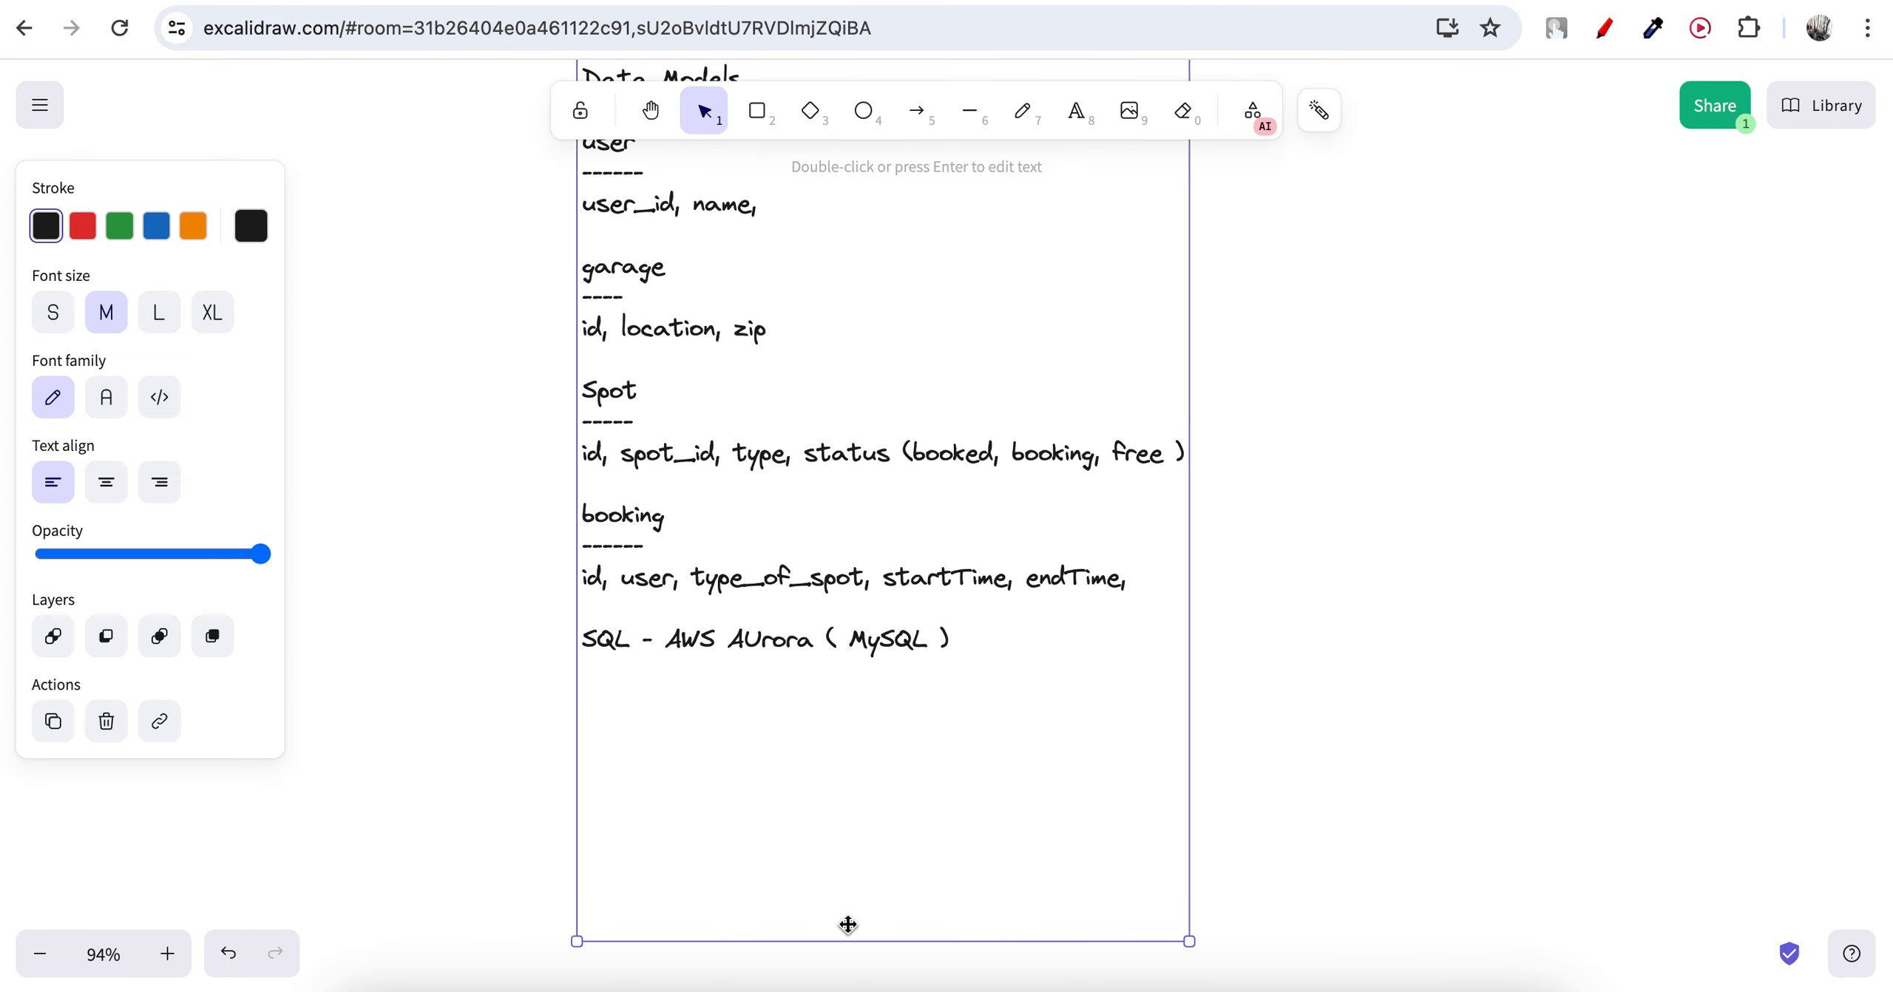
{"action": "left_click_drag", "start_coordinate": [1187, 941], "coordinate": [1183, 764]}
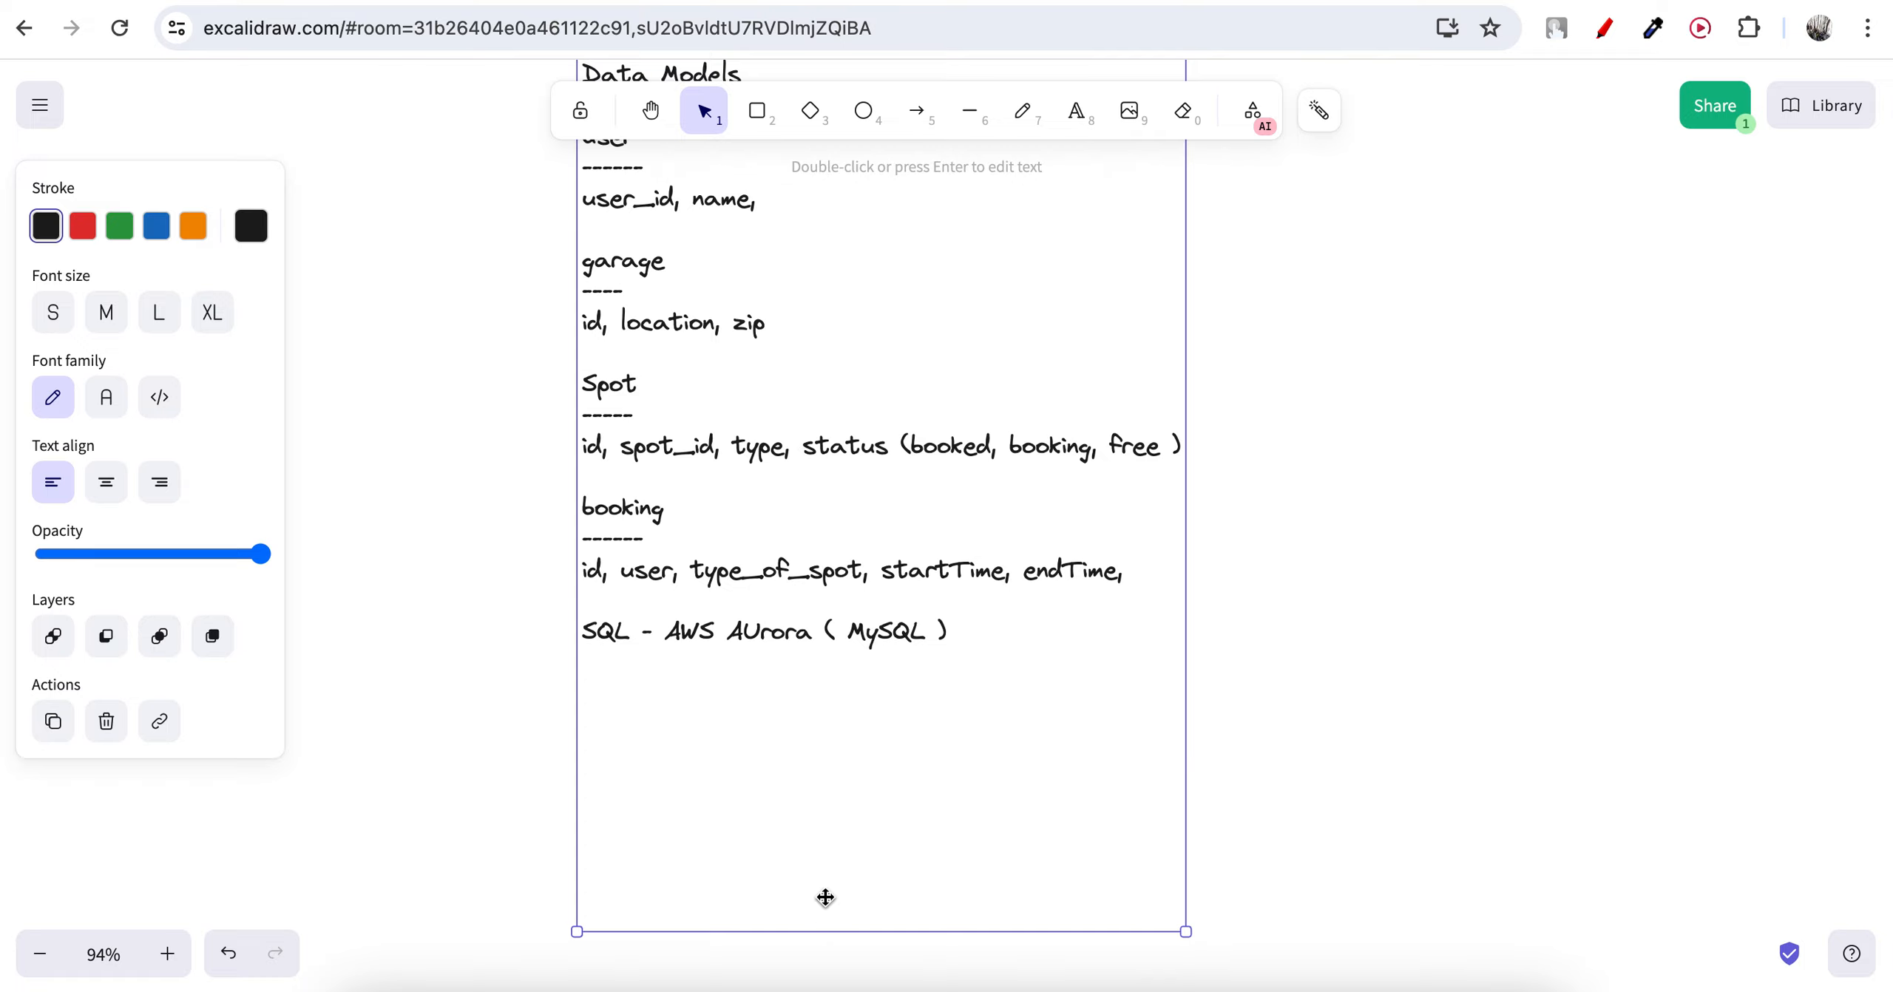
{"action": "scroll", "coordinate": [825, 917], "scroll_direction": "down", "scroll_amount": 3}
{"action": "scroll", "coordinate": [825, 917], "scroll_direction": "right", "scroll_amount": 3}
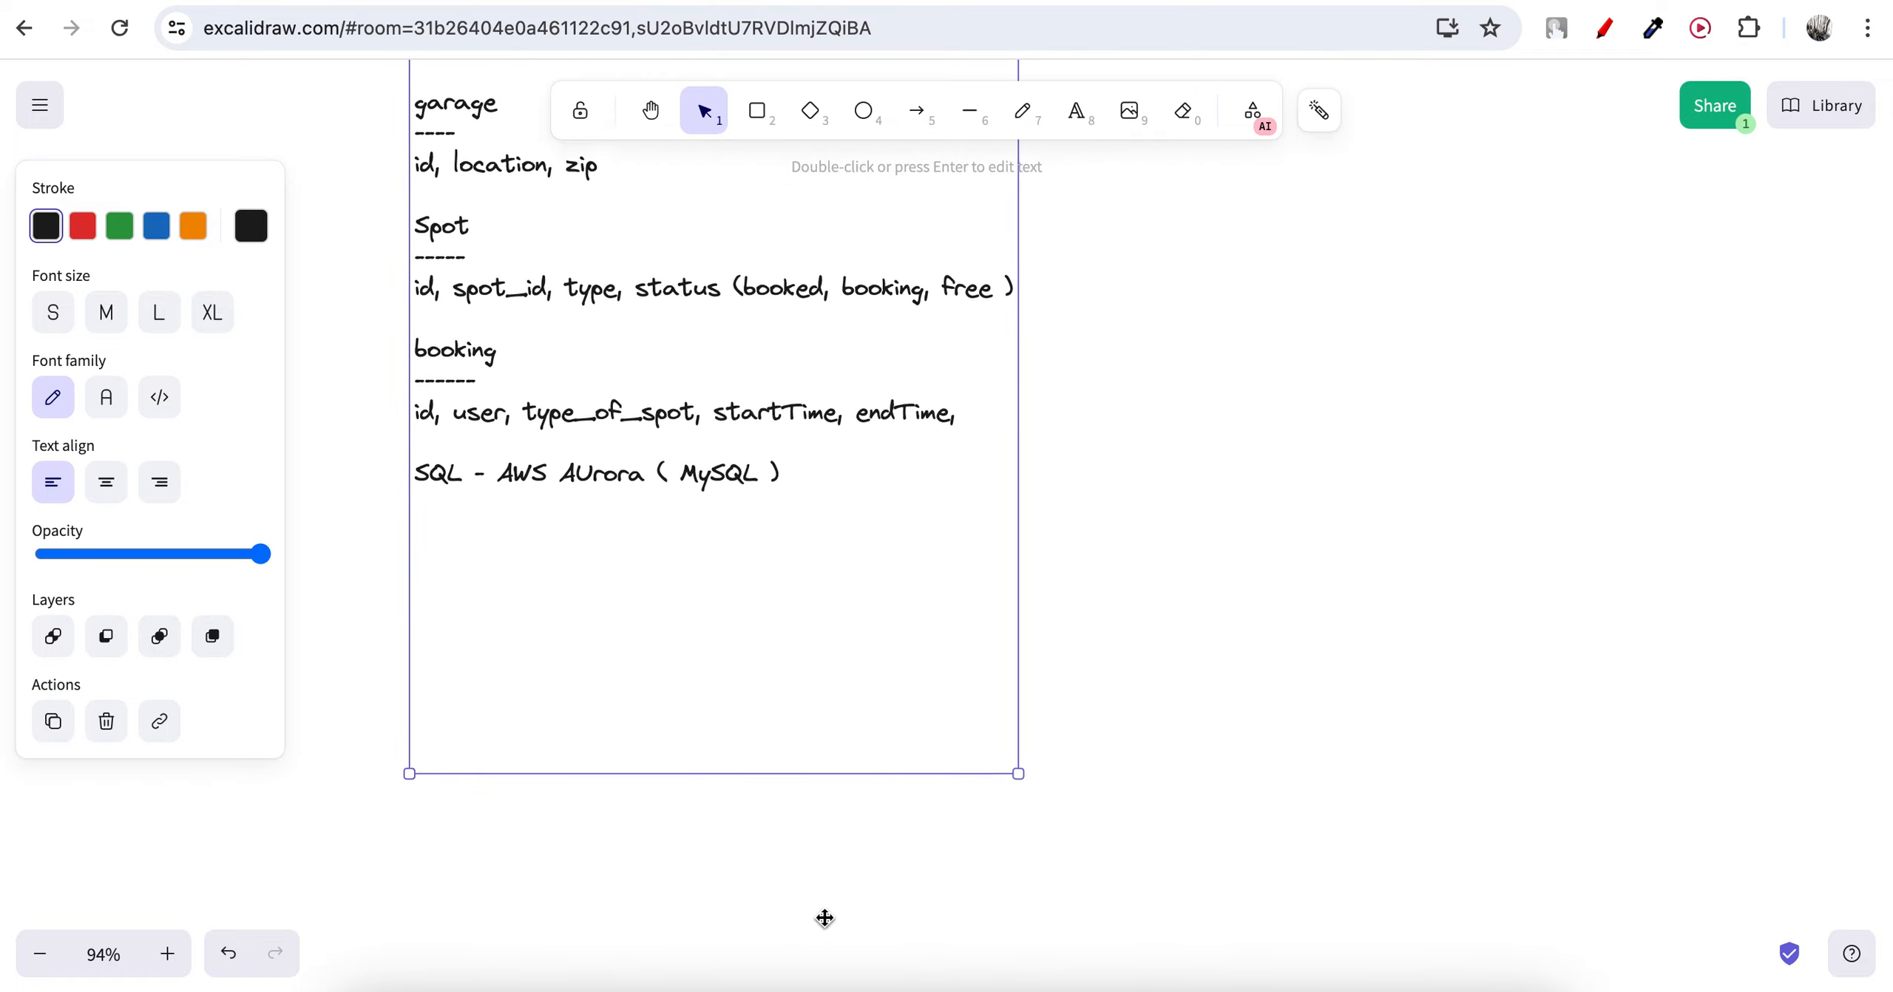
Draw an upright rectangle in the empty canvas area beside the notes and label it "Users".
{"action": "scroll", "coordinate": [824, 917], "scroll_direction": "right", "scroll_amount": 2}
{"action": "scroll", "coordinate": [825, 917], "scroll_direction": "up", "scroll_amount": 6}
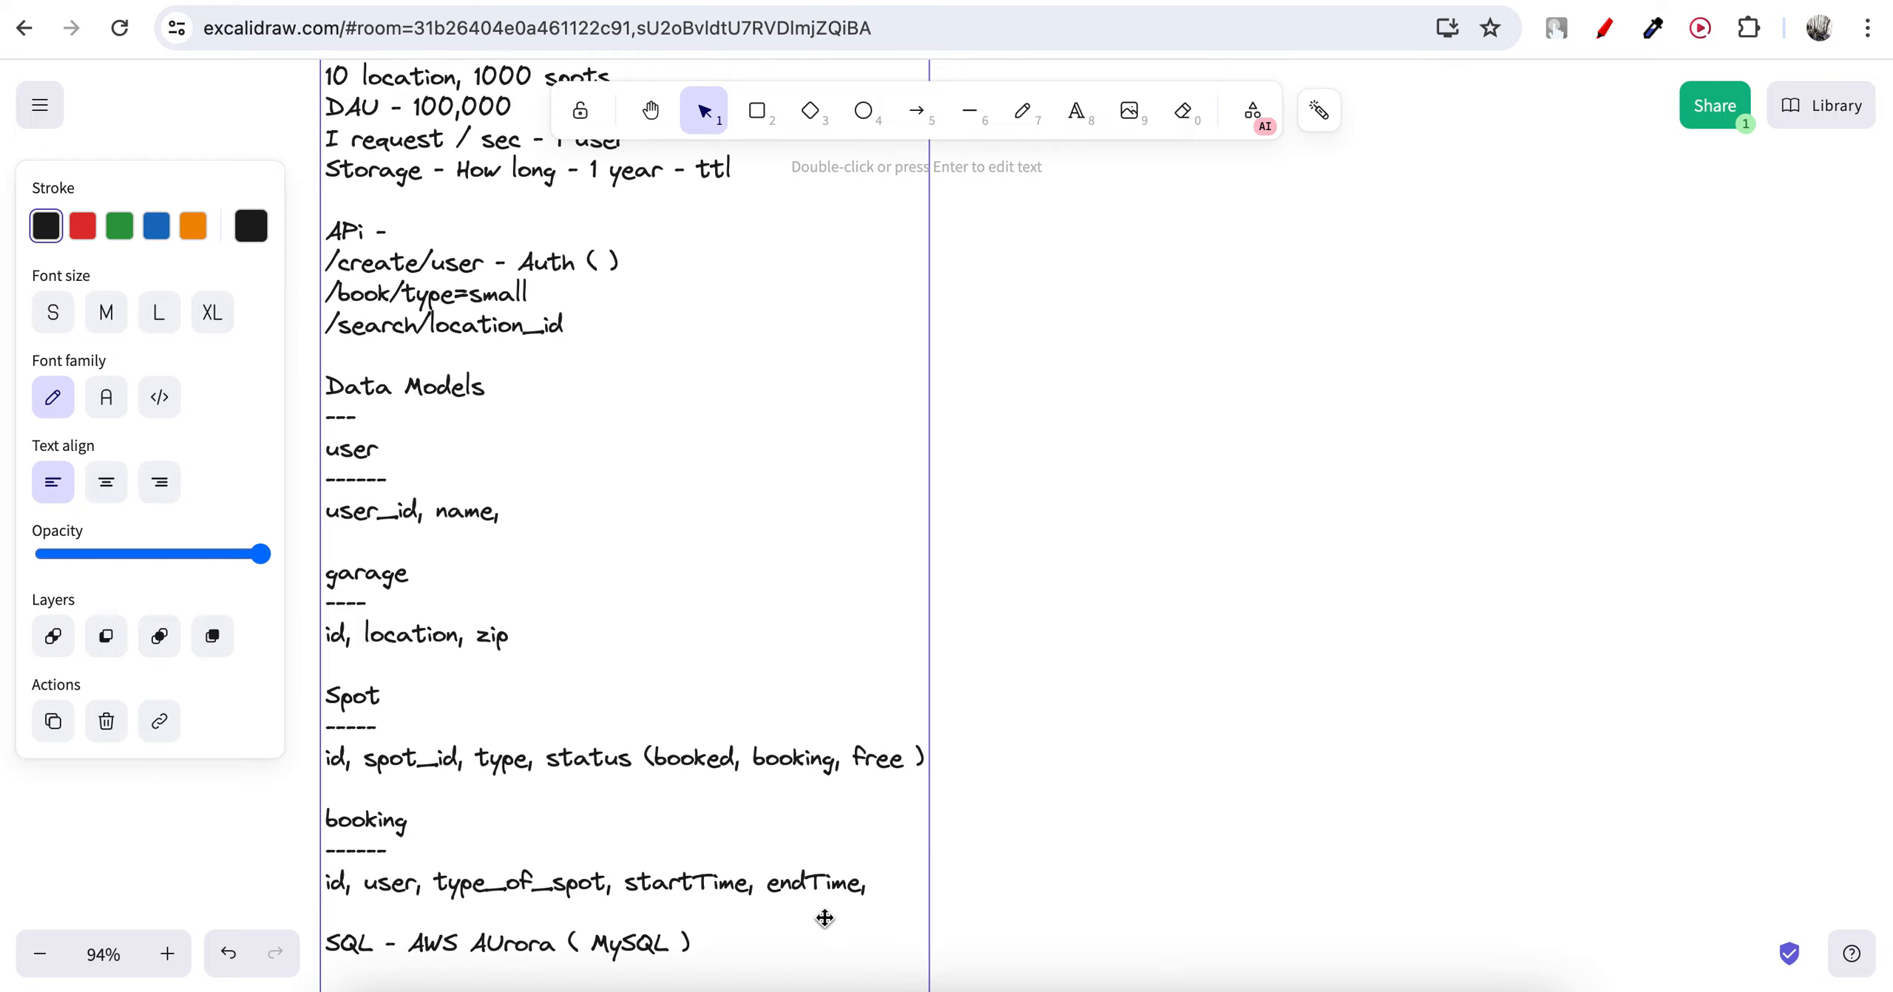
{"action": "scroll", "coordinate": [825, 917], "scroll_direction": "down", "scroll_amount": 5}
{"action": "scroll", "coordinate": [825, 917], "scroll_direction": "up", "scroll_amount": 3}
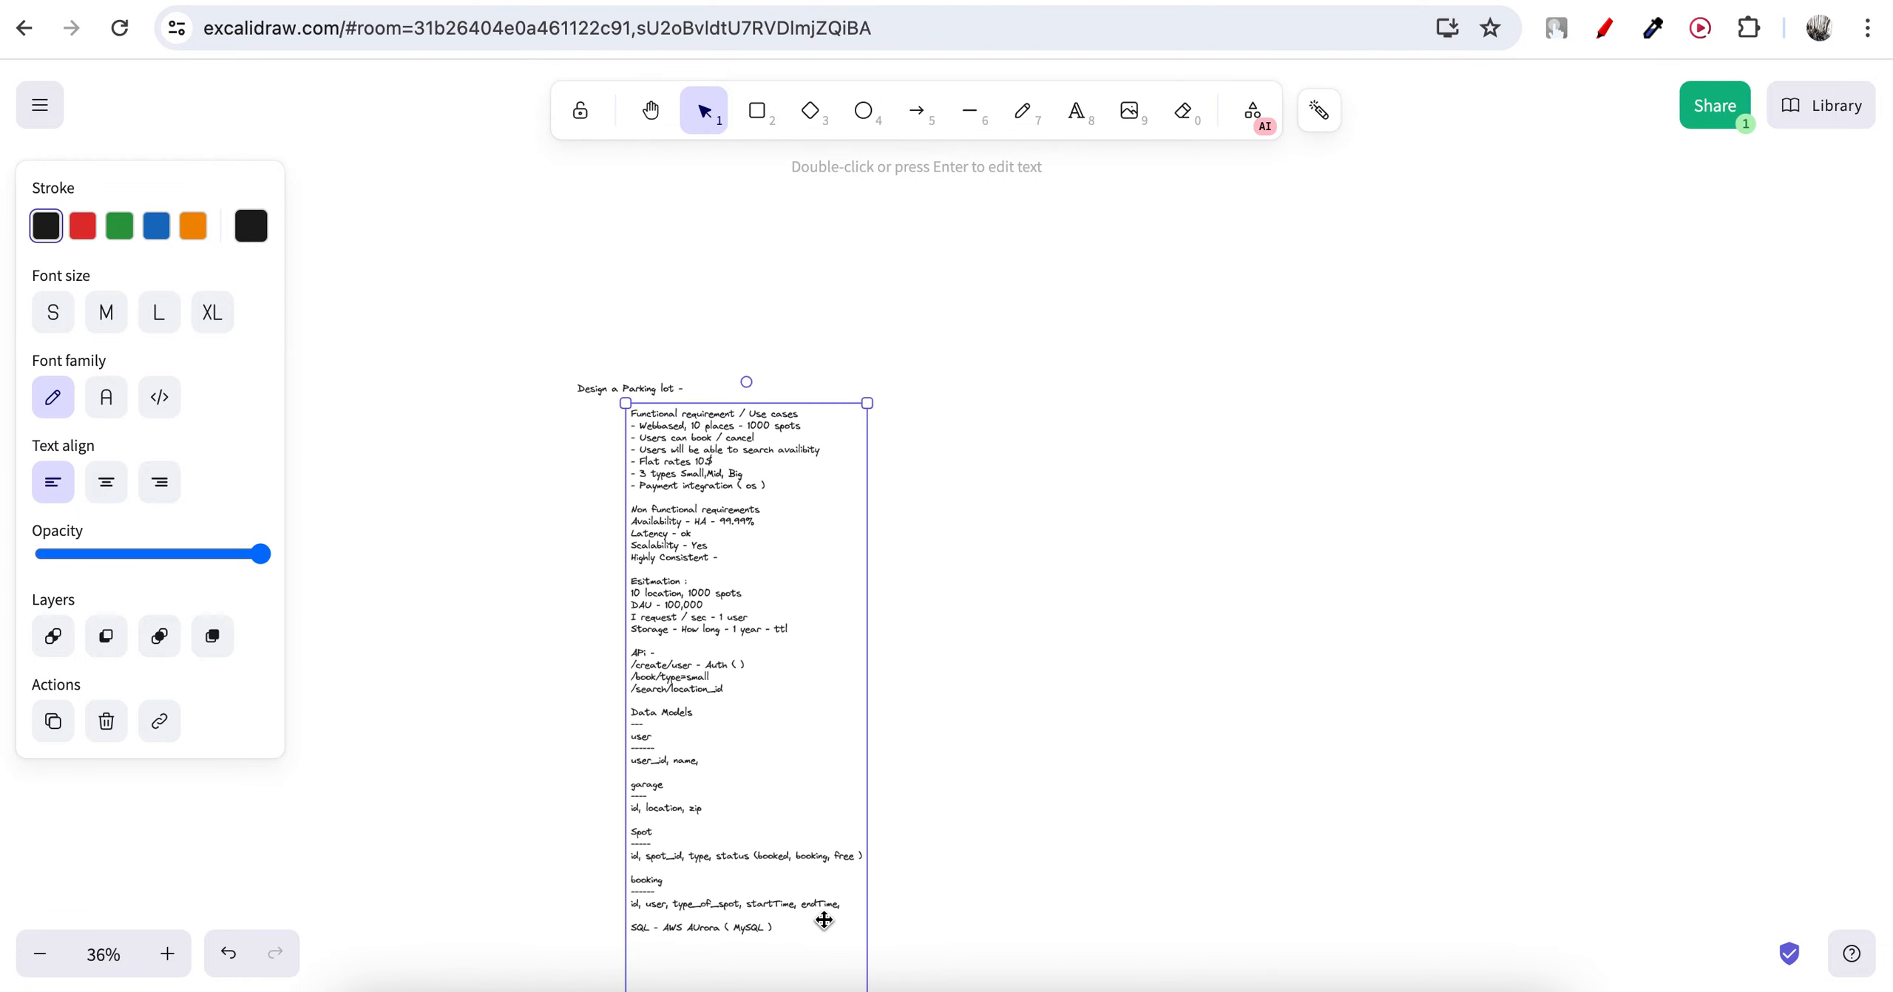
{"action": "left_click", "coordinate": [1019, 674]}
{"action": "scroll", "coordinate": [1020, 674], "scroll_direction": "right", "scroll_amount": 3}
{"action": "scroll", "coordinate": [1019, 674], "scroll_direction": "down", "scroll_amount": 1}
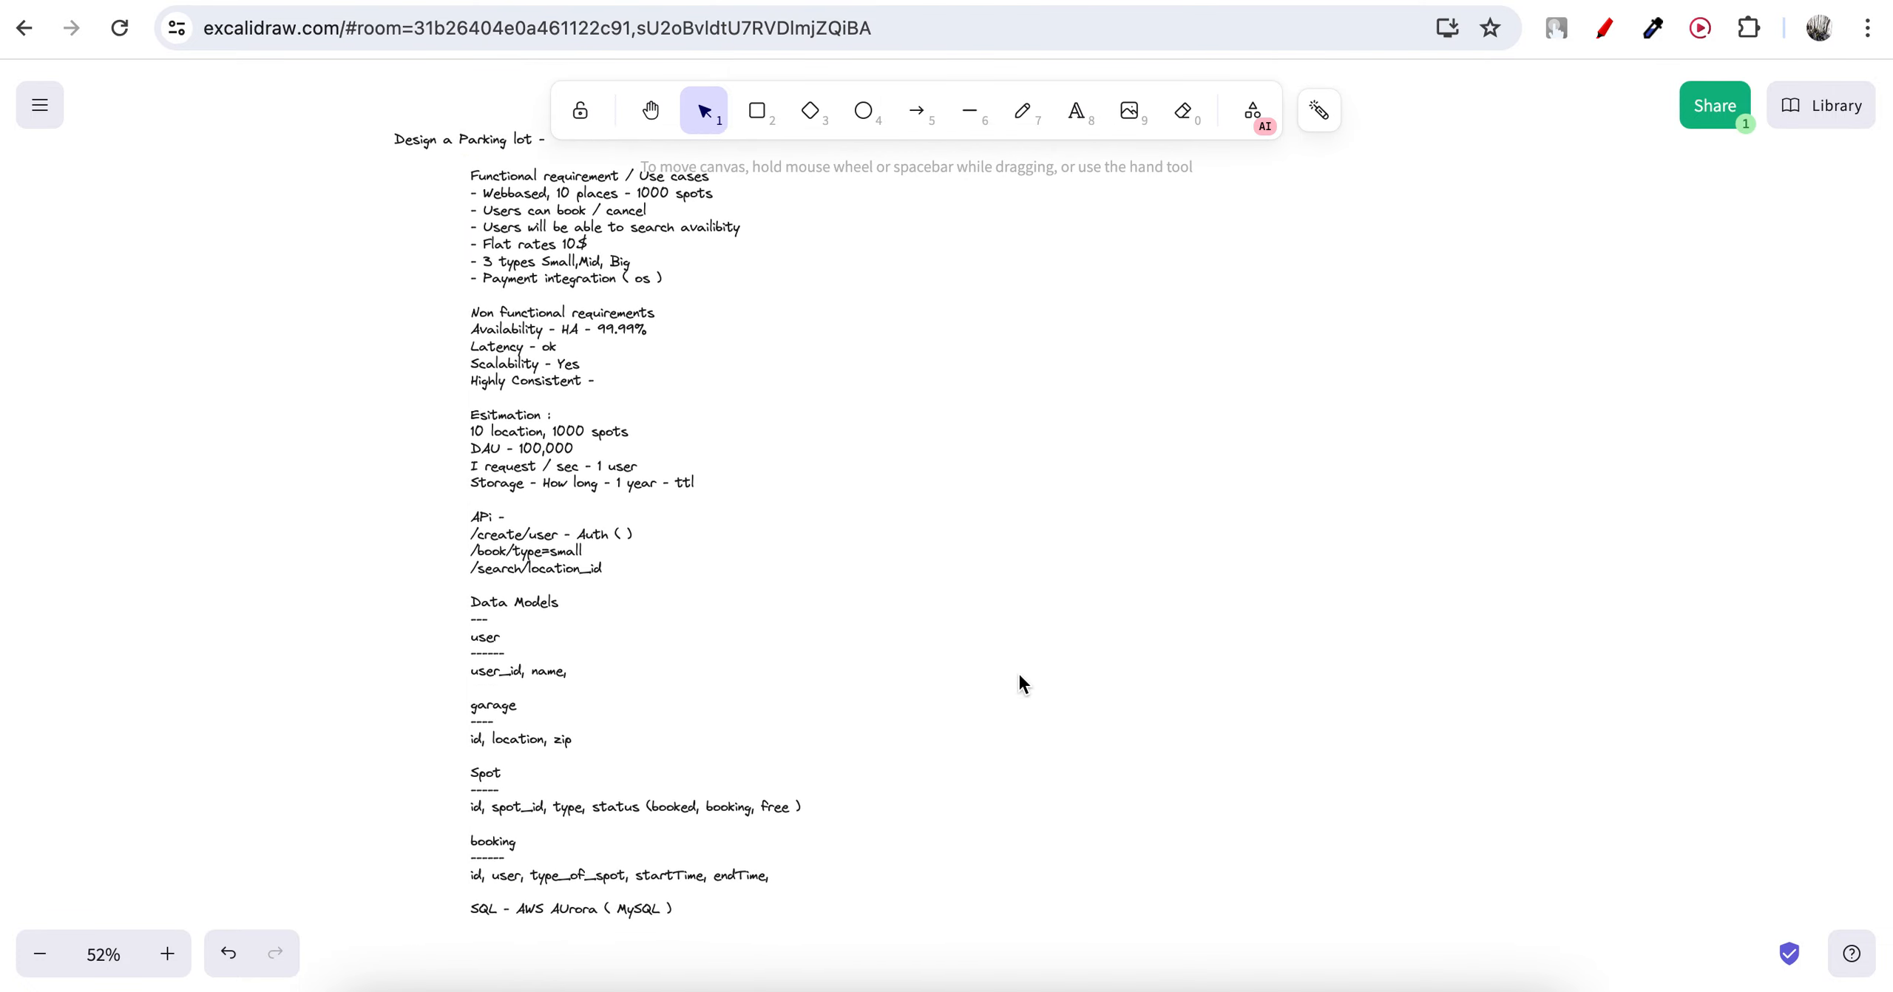
{"action": "left_click", "coordinate": [468, 551]}
{"action": "left_click", "coordinate": [1076, 528]}
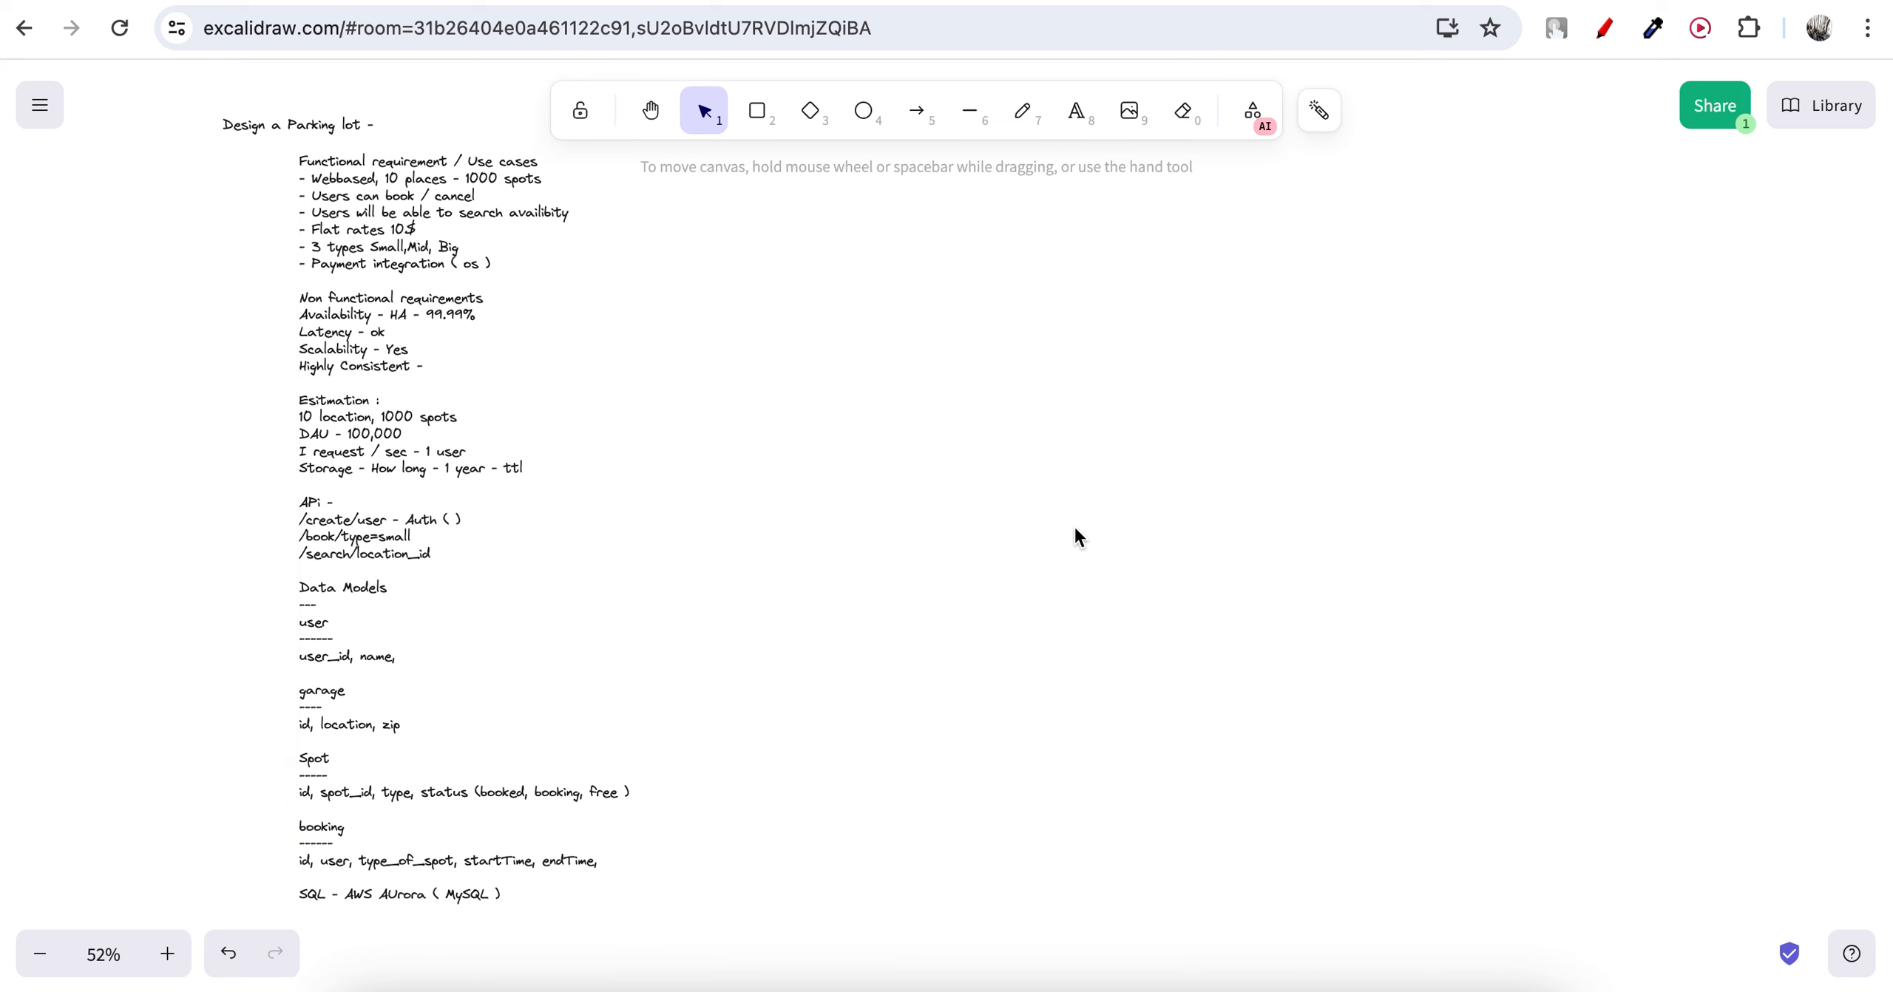
{"action": "scroll", "coordinate": [946, 497], "scroll_direction": "up", "scroll_amount": 2}
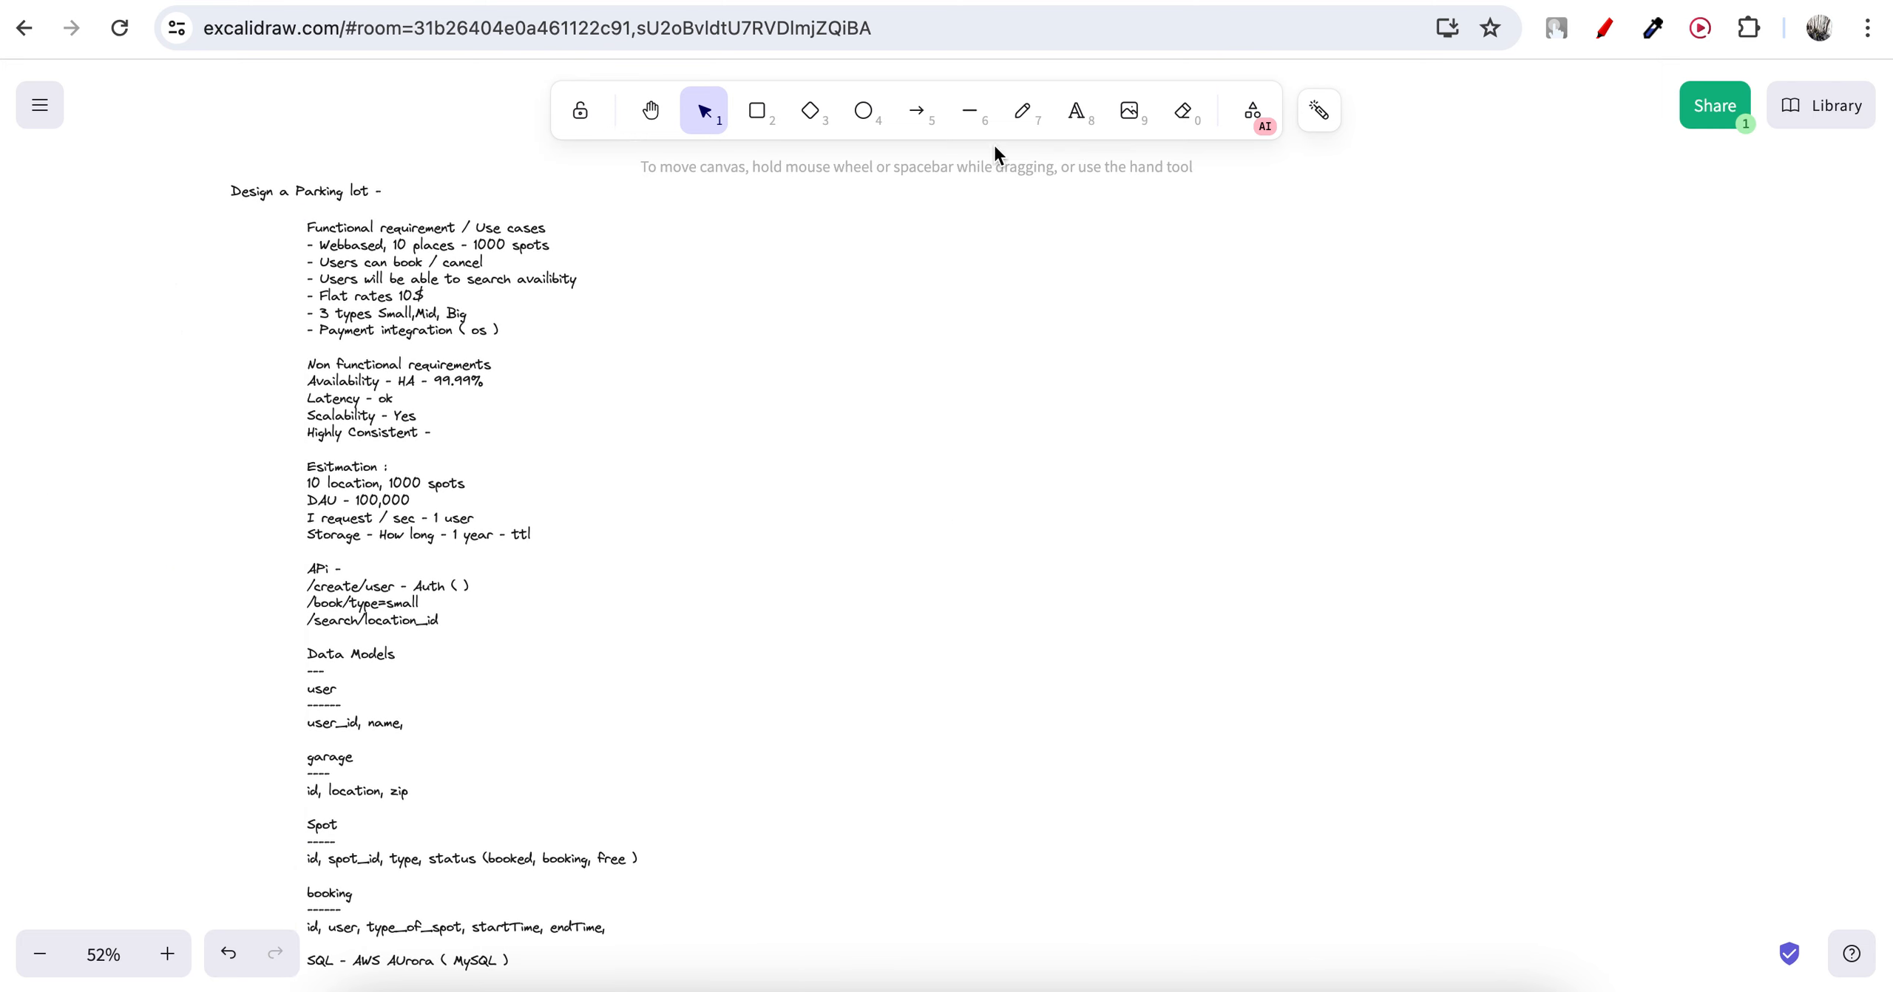
{"action": "left_click", "coordinate": [768, 121]}
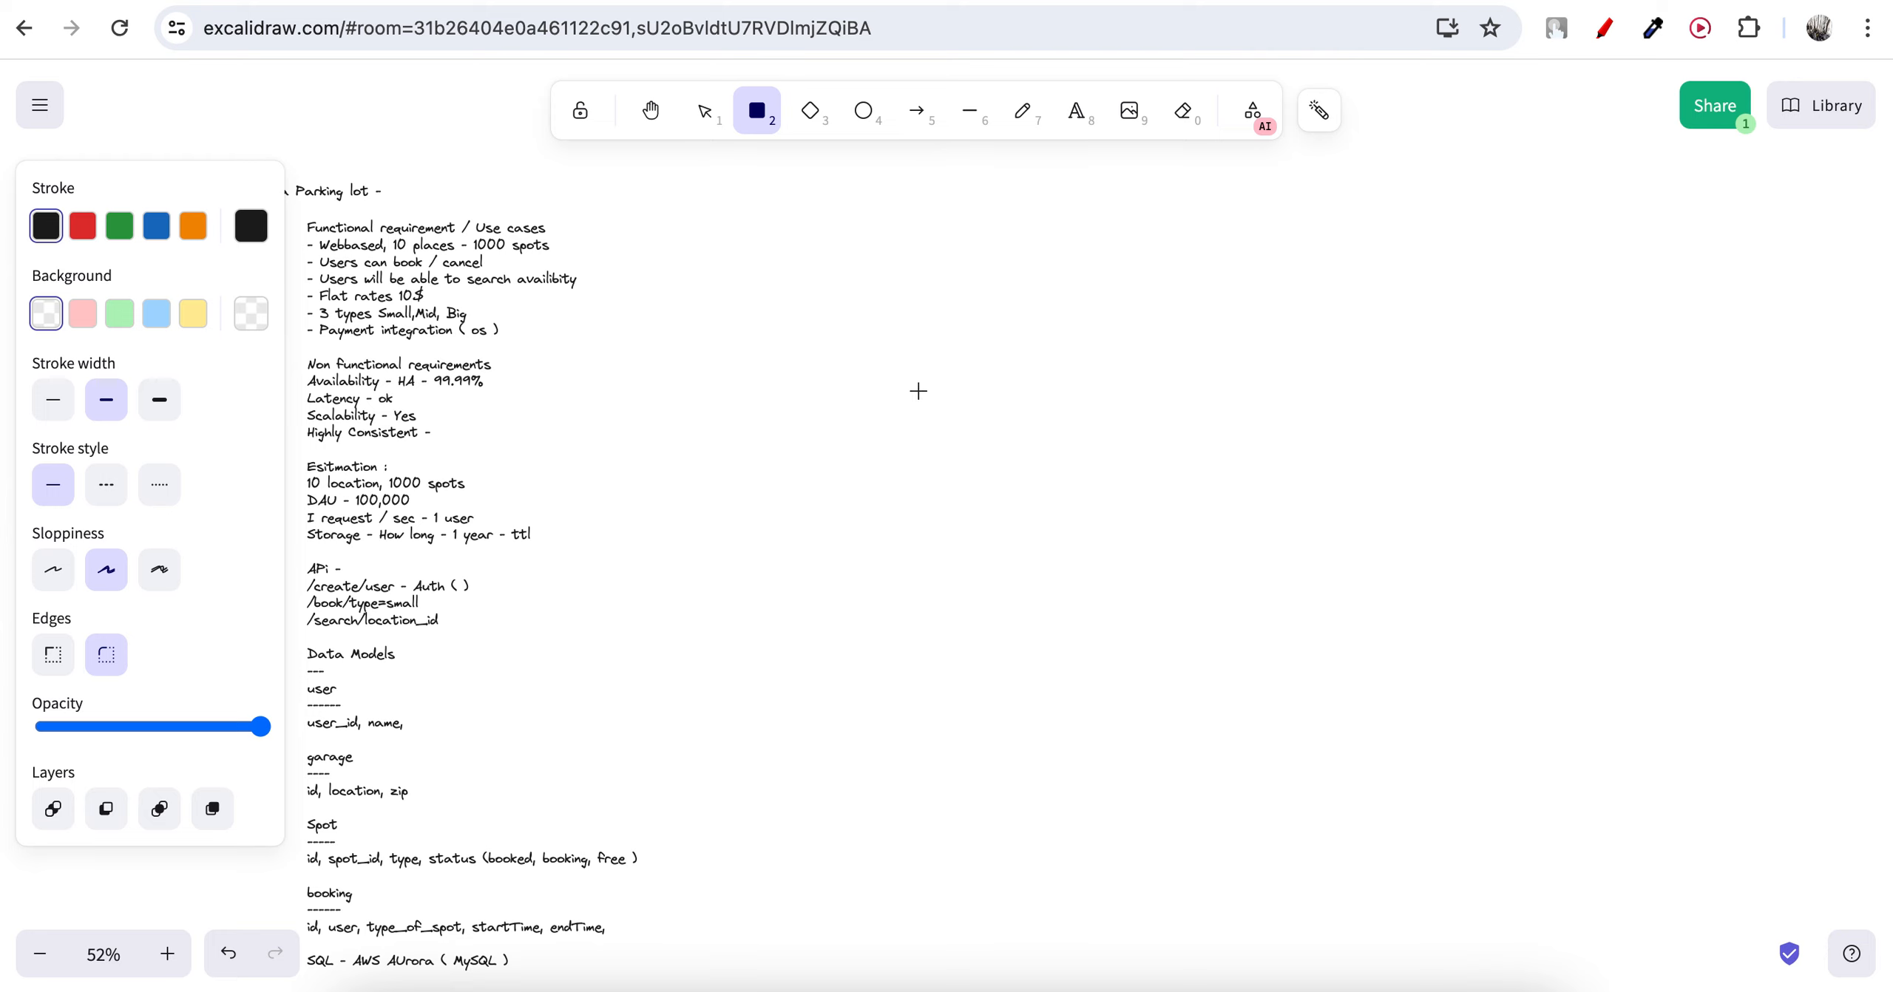
{"action": "mouse_move", "coordinate": [877, 377]}
{"action": "left_mouse_down"}
{"action": "mouse_move", "coordinate": [892, 515]}
{"action": "mouse_move", "coordinate": [985, 547]}
{"action": "left_mouse_up"}
{"action": "double_click", "coordinate": [938, 447]}
{"action": "left_click", "coordinate": [937, 445]}
{"action": "left_click", "coordinate": [935, 459]}
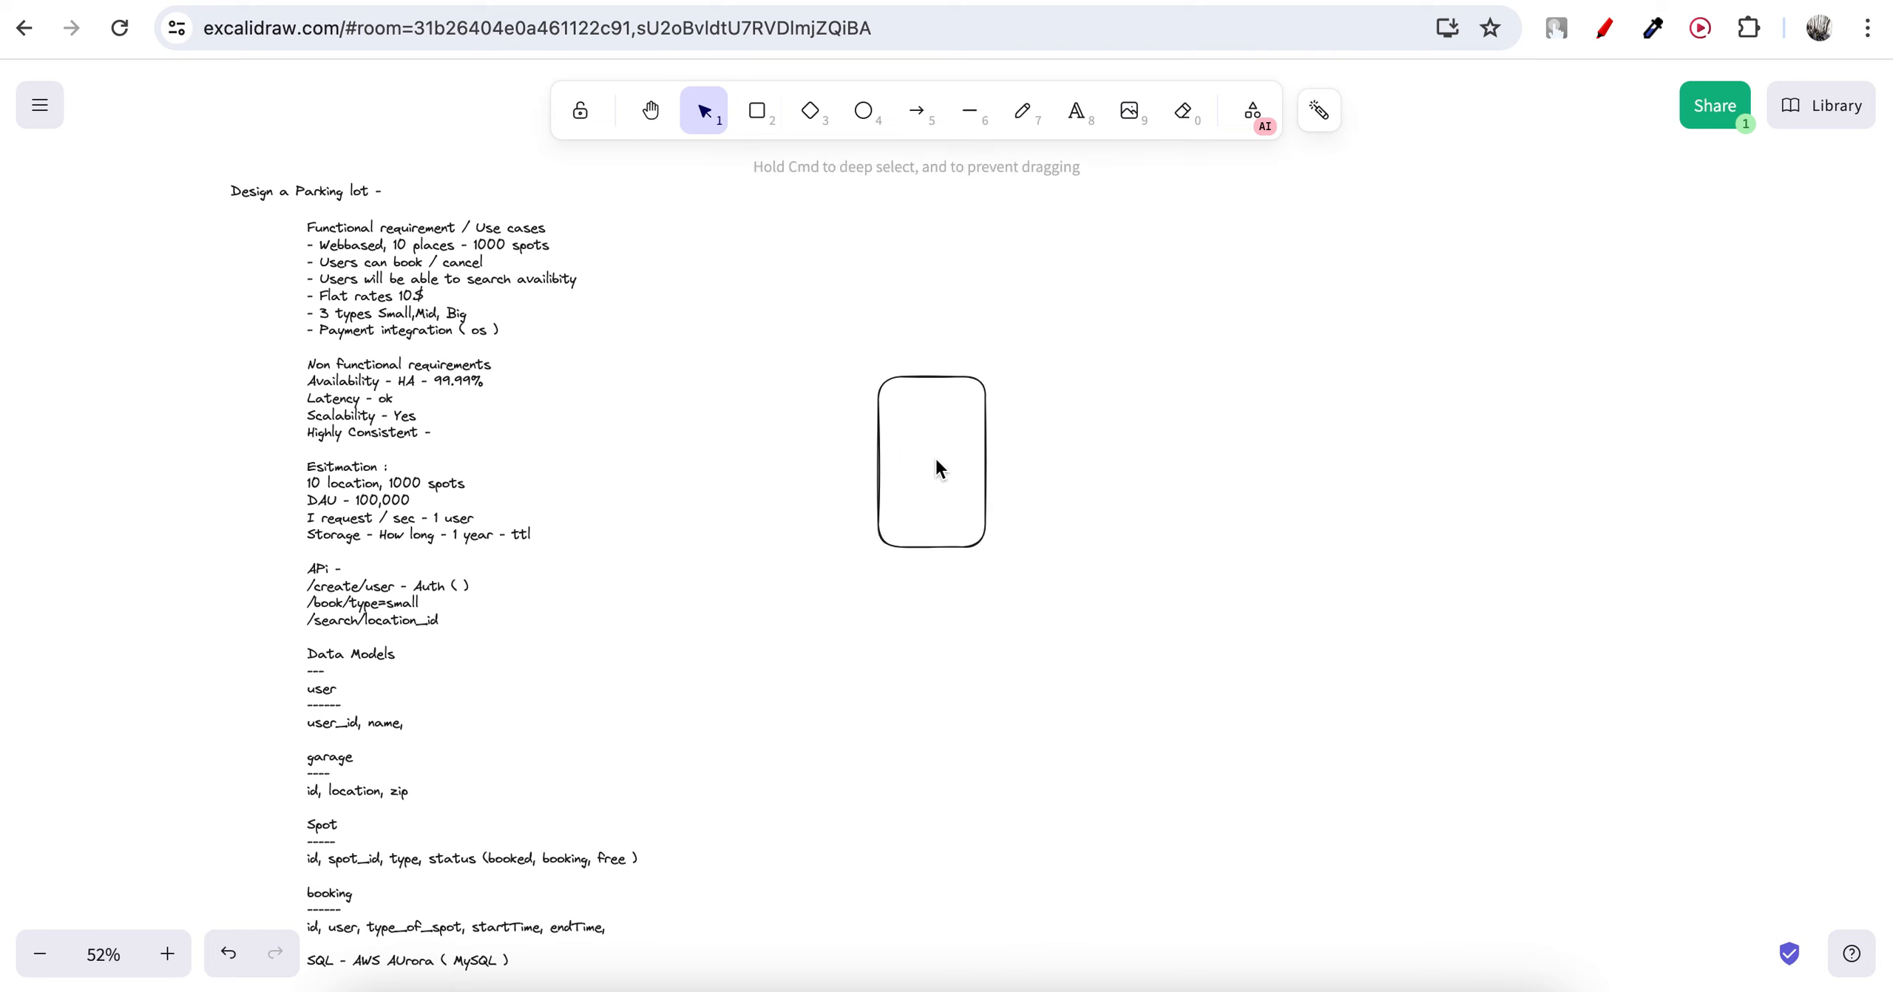
{"action": "double_click", "coordinate": [935, 467]}
{"action": "type", "text": "Users"}
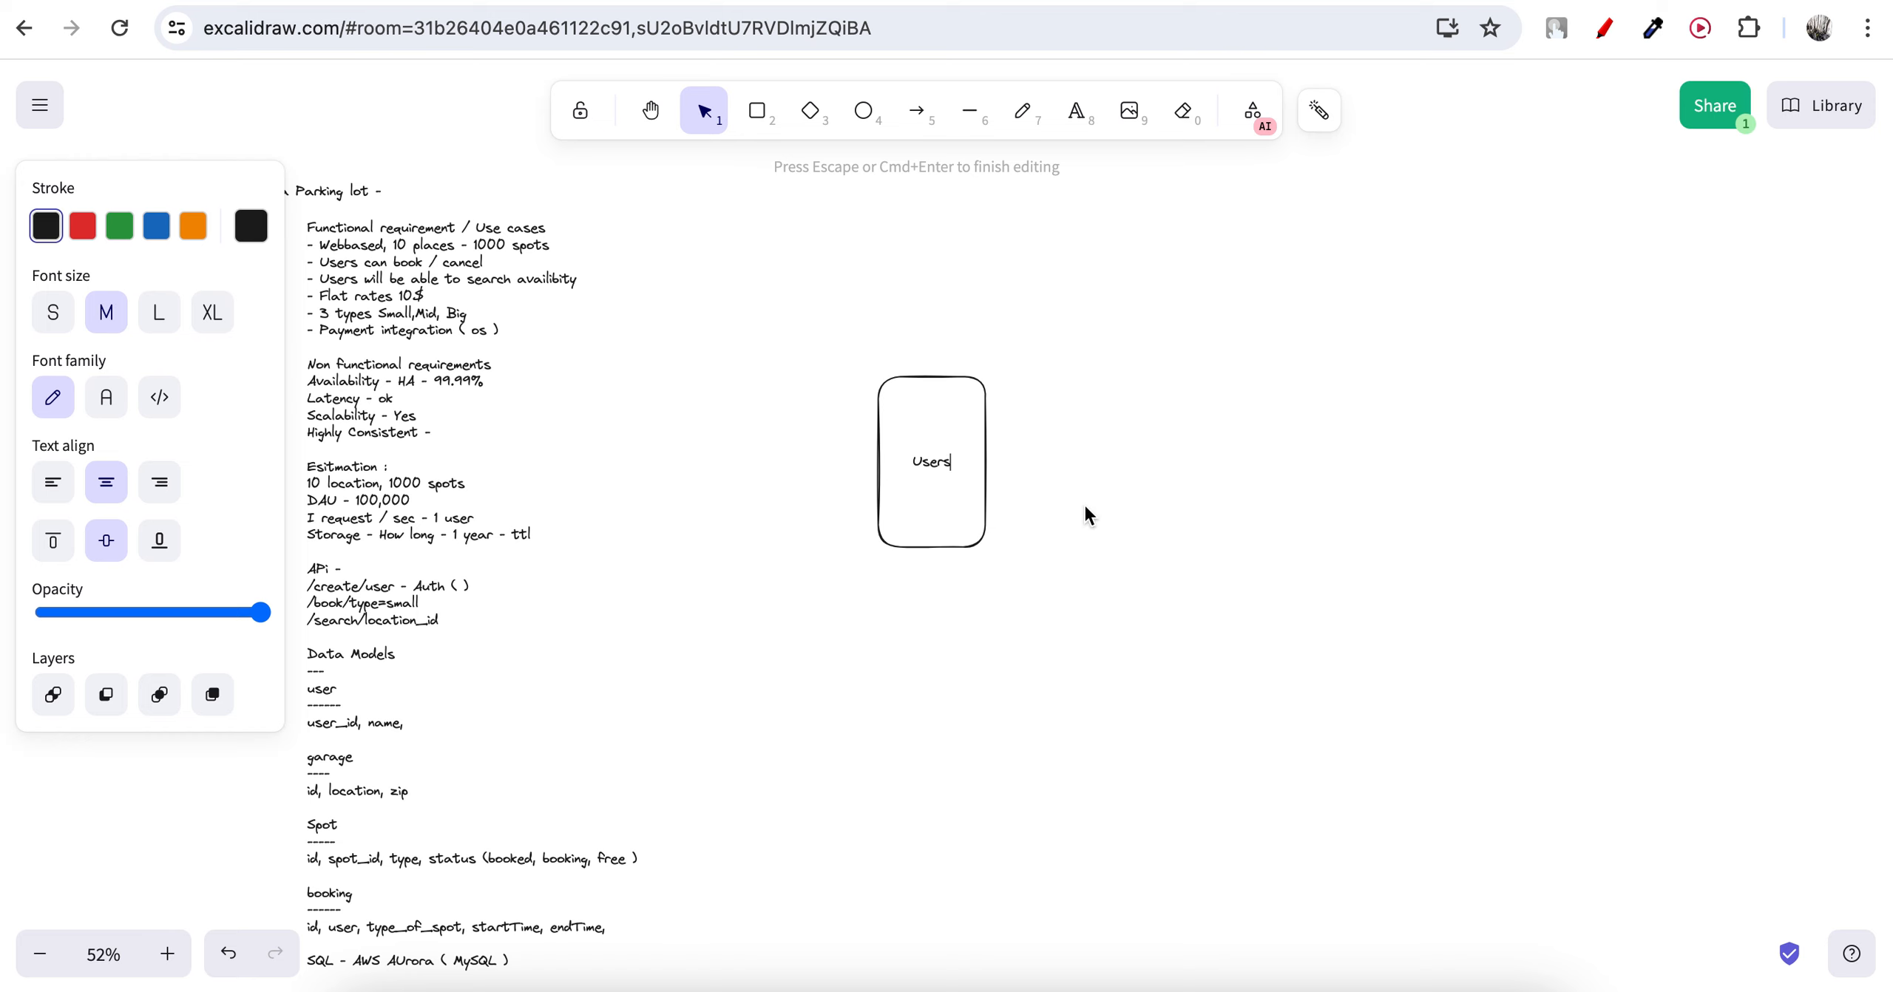
{"action": "left_click", "coordinate": [966, 633]}
Draw a taller rectangle to the right of the Users box and add the text "API Gateway" over it.
{"action": "key", "text": "r"}
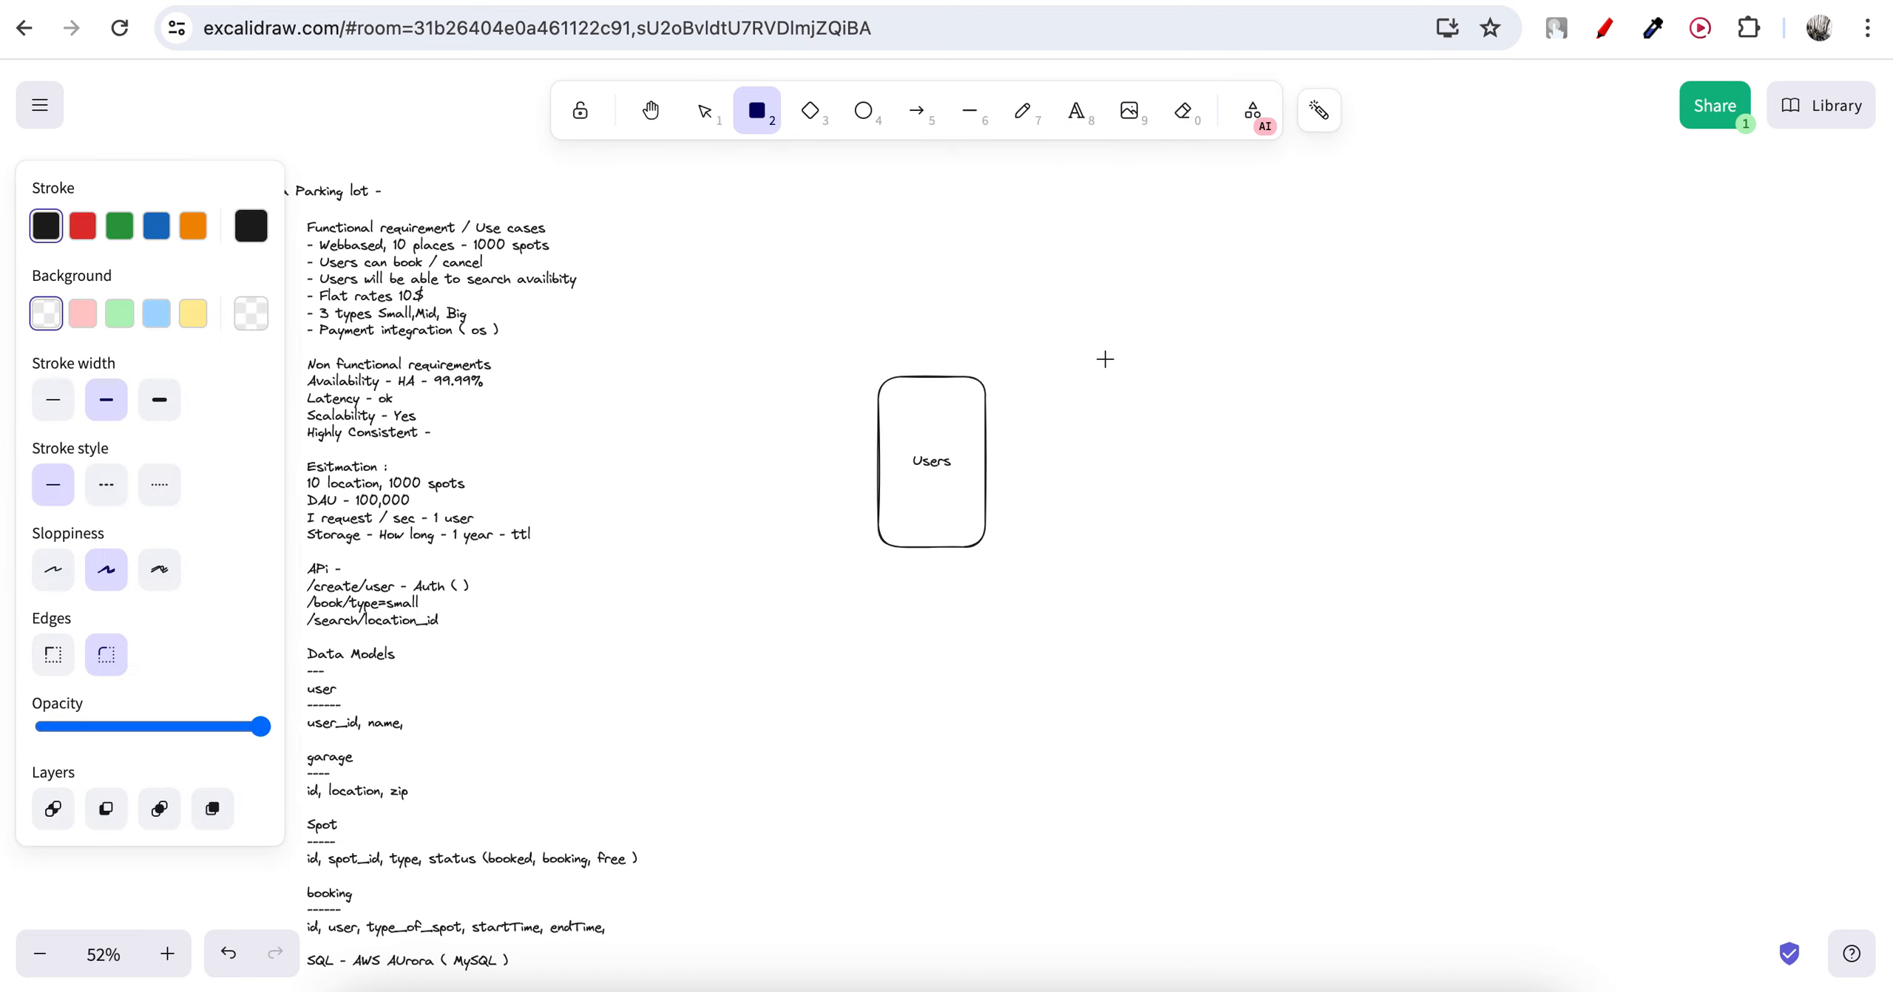
{"action": "mouse_move", "coordinate": [1107, 300]}
{"action": "left_mouse_down"}
{"action": "mouse_move", "coordinate": [1160, 607]}
{"action": "mouse_move", "coordinate": [1225, 657]}
{"action": "left_mouse_up"}
{"action": "double_click", "coordinate": [1167, 398]}
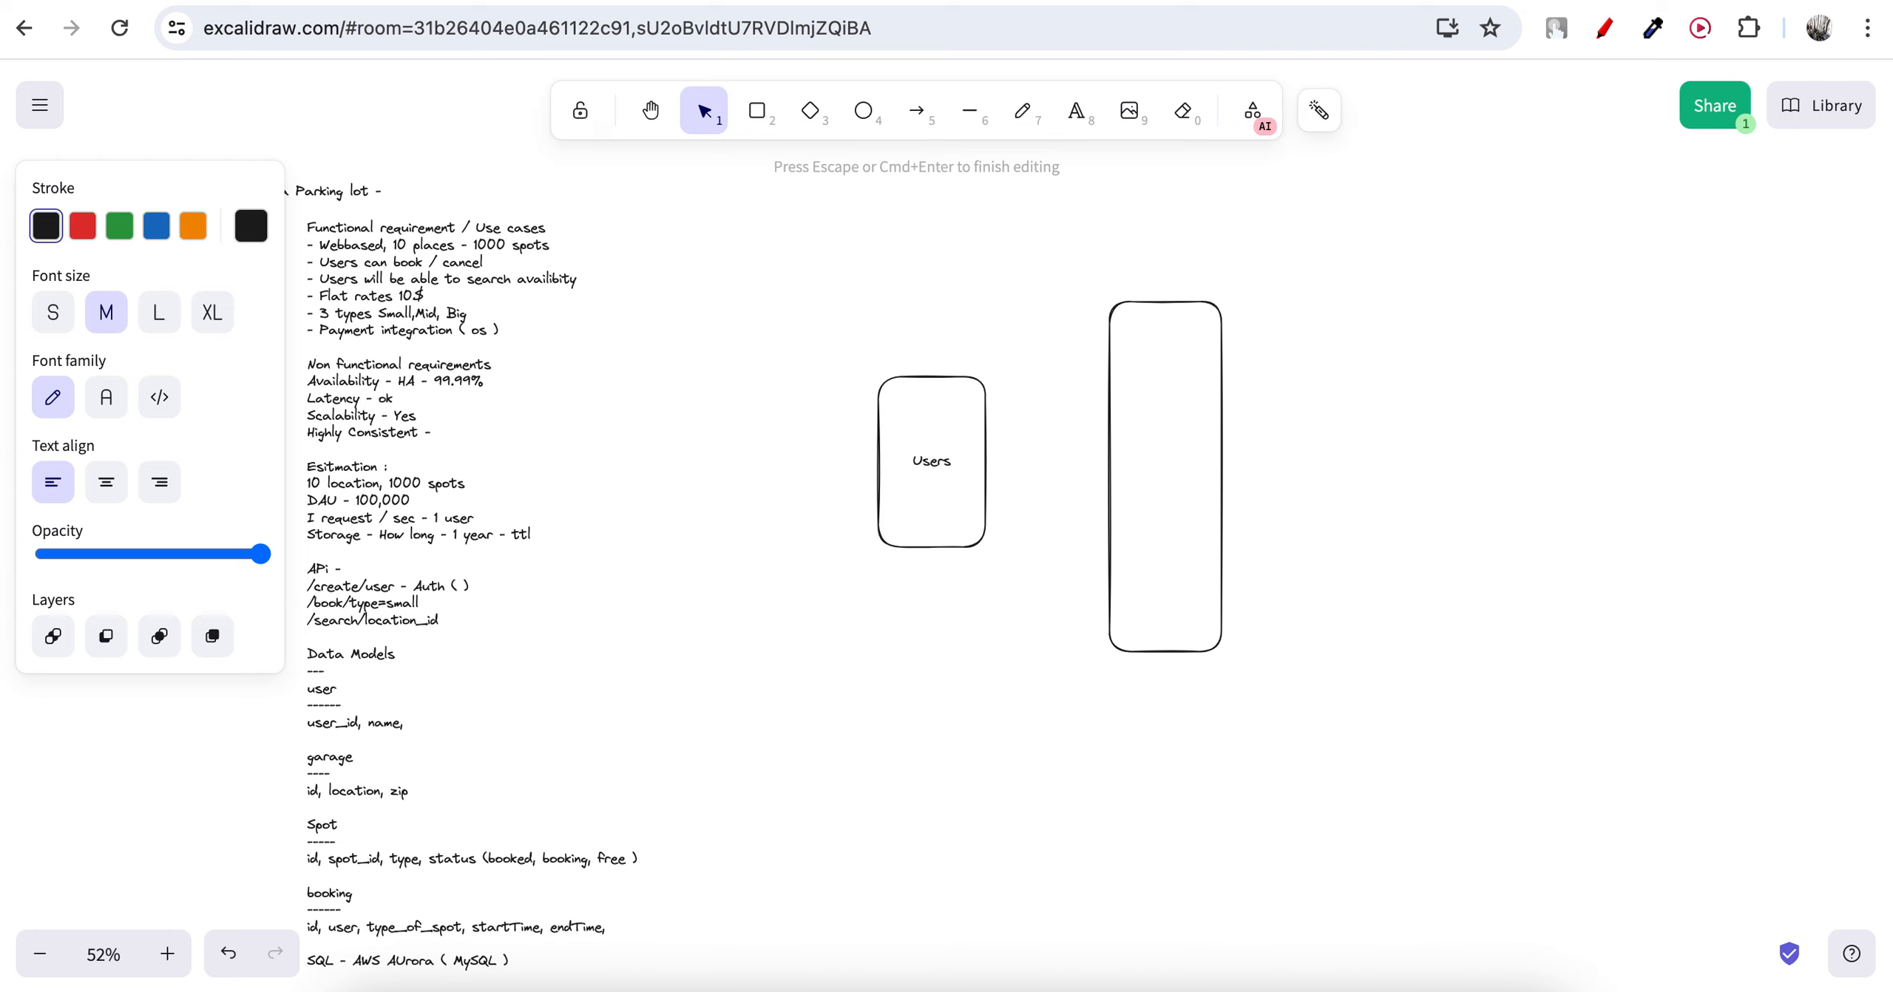
{"action": "type", "text": "API Gateway"}
{"action": "left_click", "coordinate": [1203, 512]}
{"action": "left_click", "coordinate": [1254, 405]}
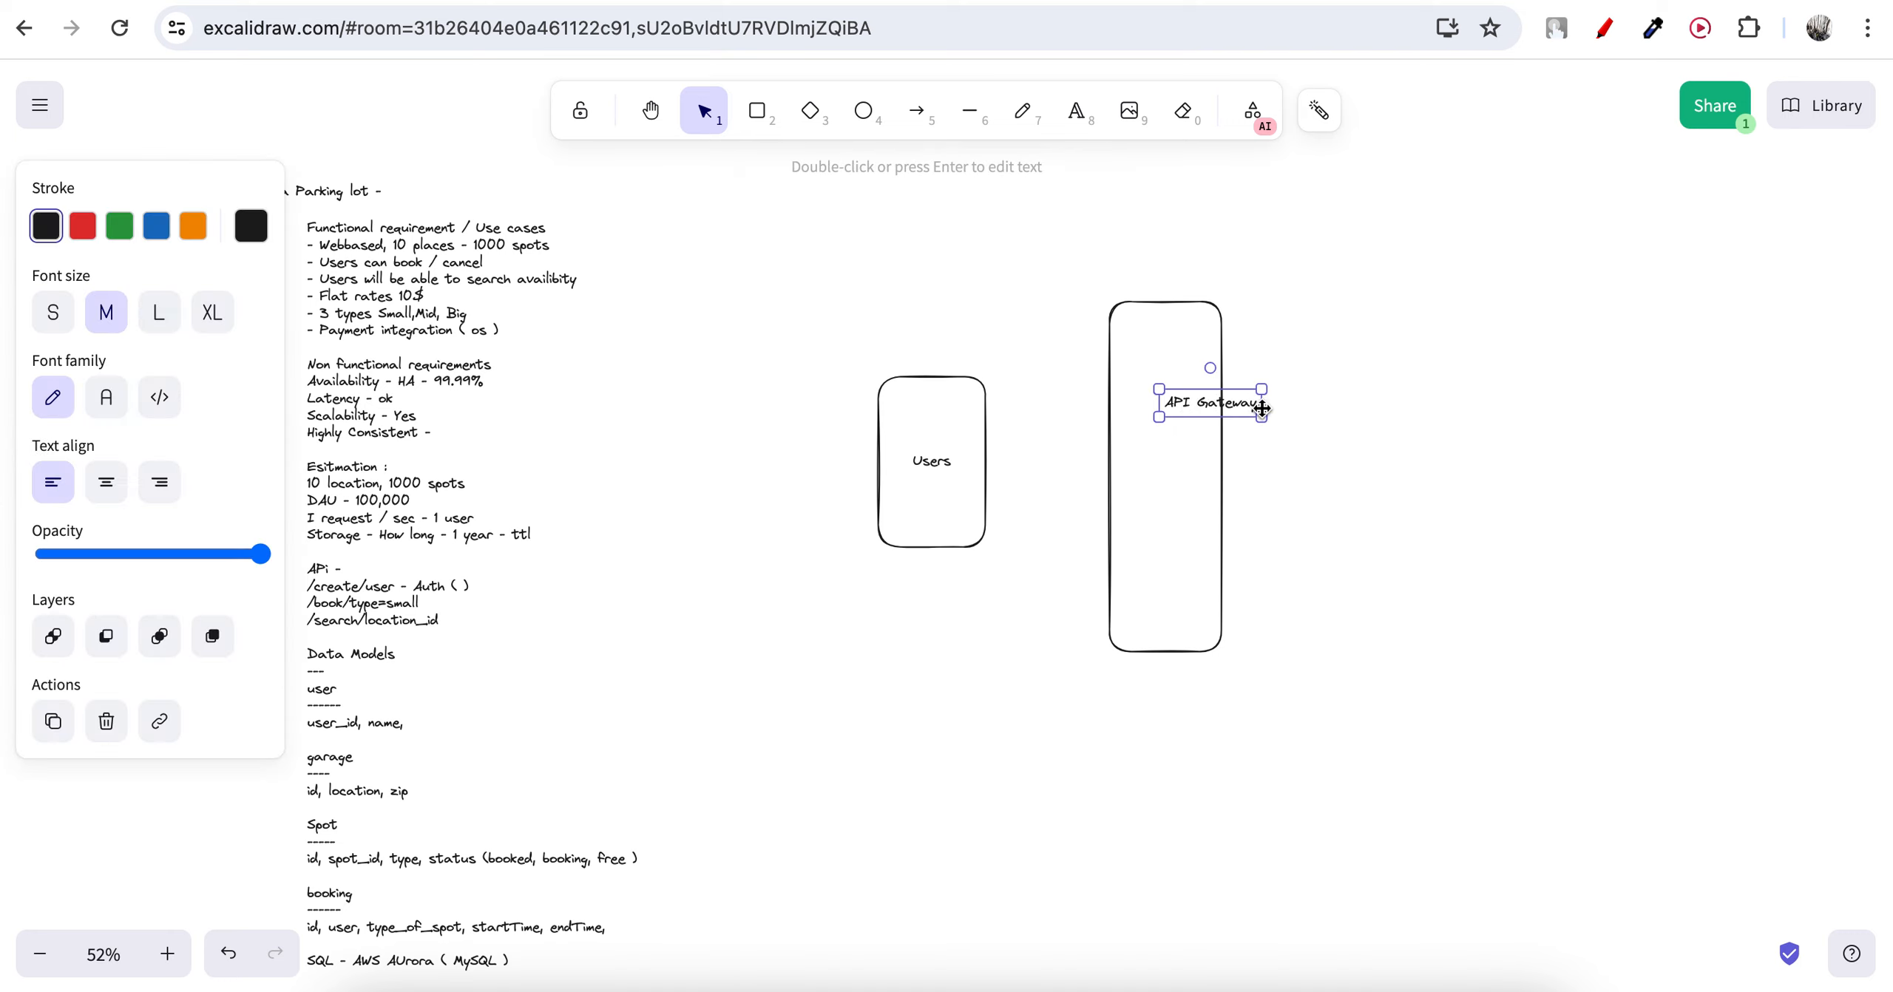
Move the "API Gateway" text inside the tall rectangle and shorten the rectangle from its lower edge.
{"action": "left_click_drag", "start_coordinate": [1254, 405], "coordinate": [1198, 406]}
{"action": "left_click", "coordinate": [1346, 451]}
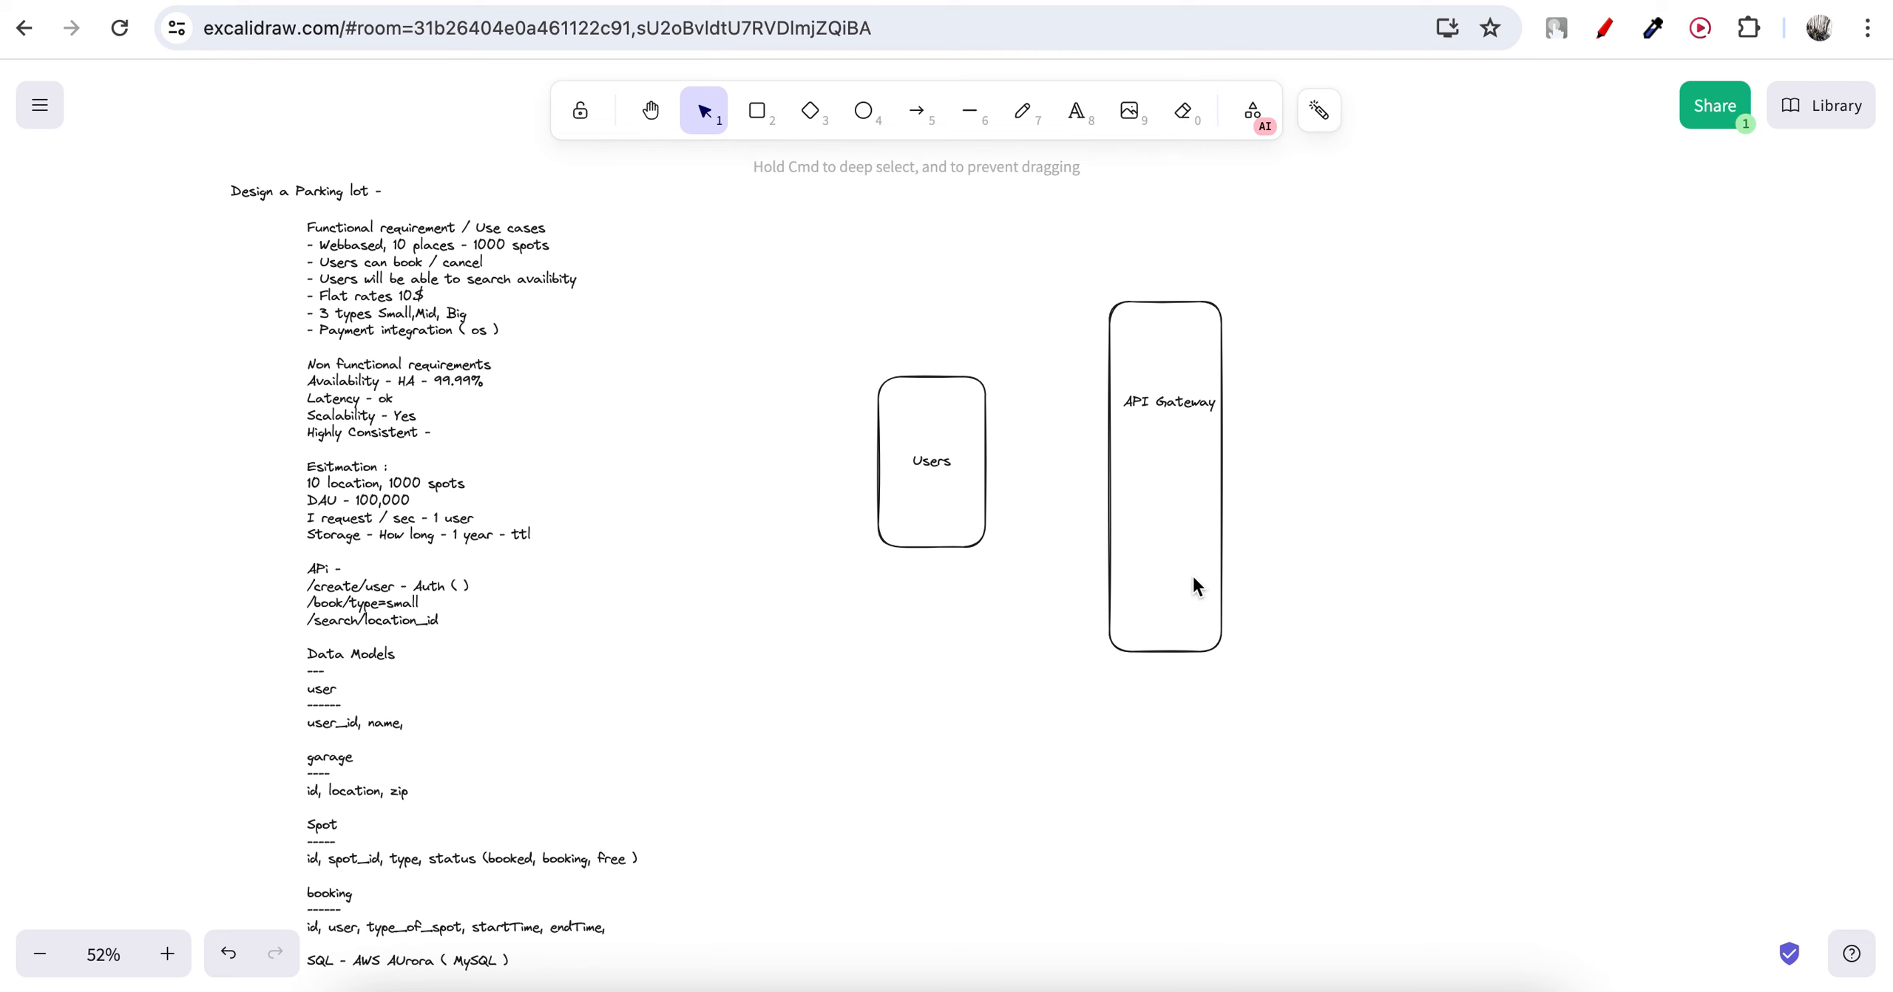
{"action": "left_click", "coordinate": [1171, 650]}
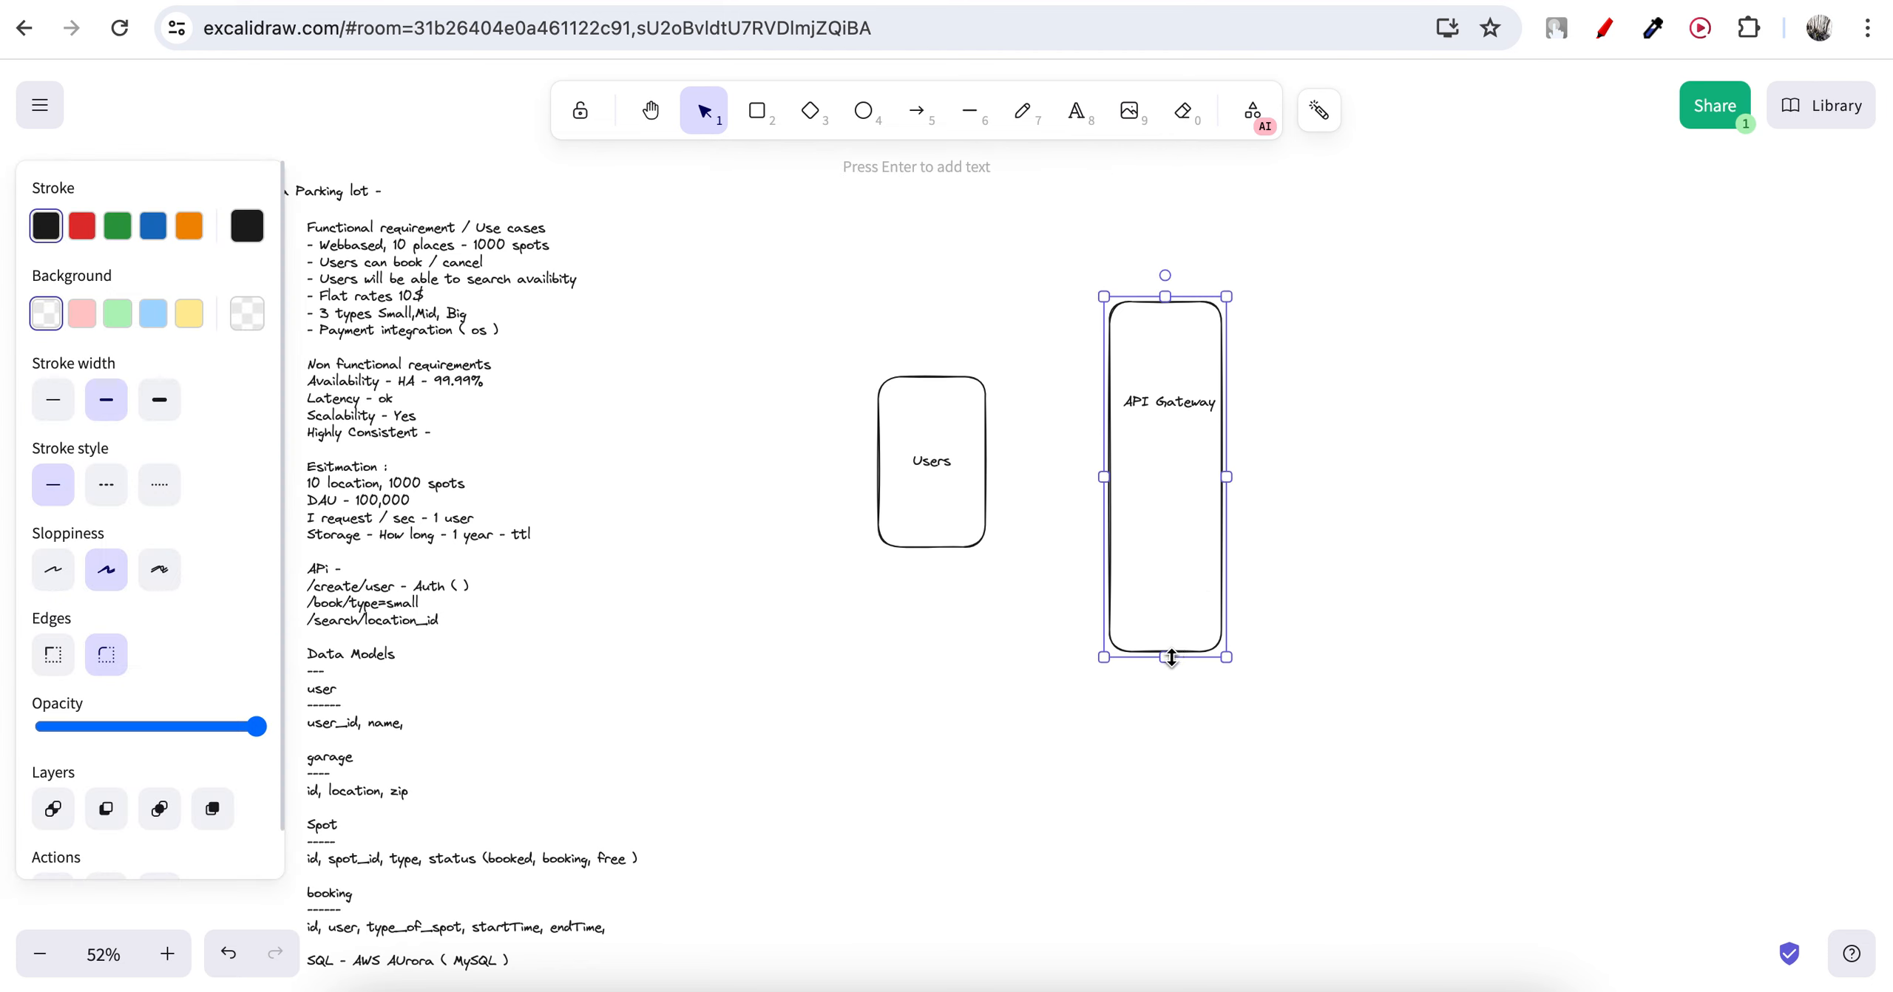
{"action": "left_click_drag", "start_coordinate": [1171, 658], "coordinate": [1168, 585]}
{"action": "left_click", "coordinate": [1327, 501]}
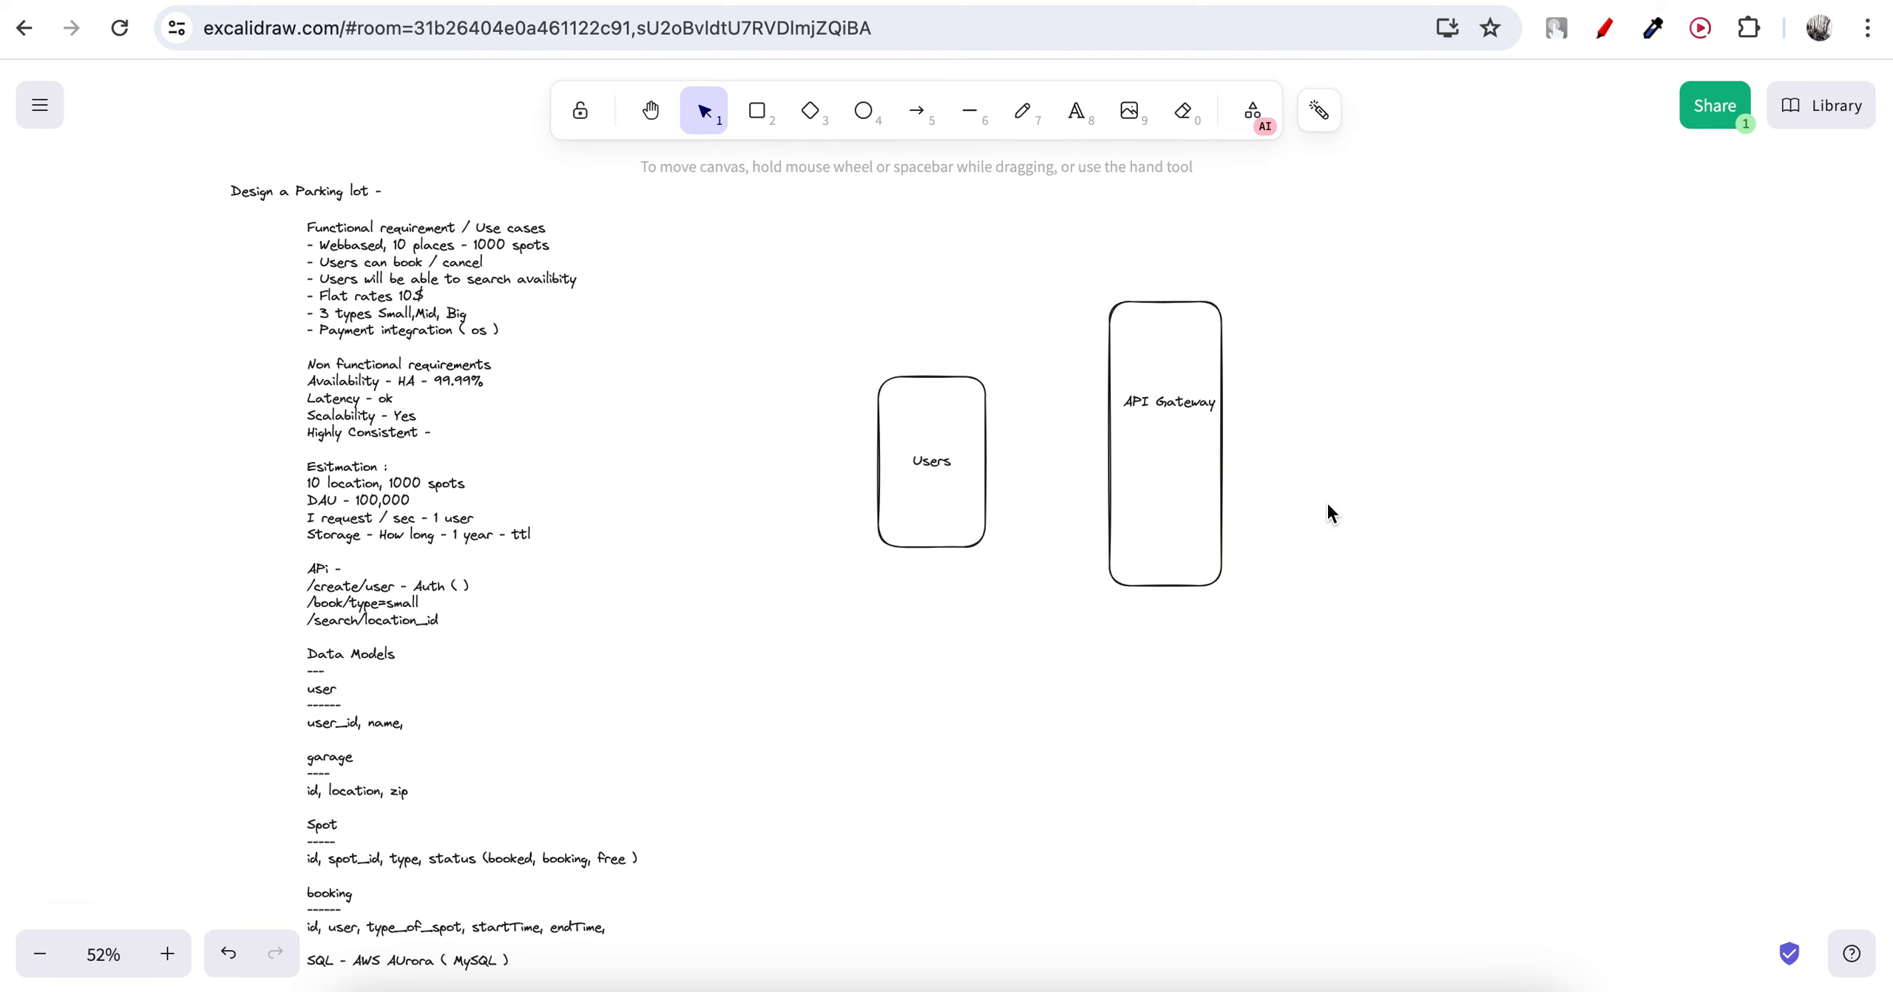
Add the lines "Book/" and "Search/" below "API Gateway" in its text, separated by a blank line.
{"action": "left_click", "coordinate": [1174, 407]}
{"action": "left_click", "coordinate": [1337, 446]}
{"action": "left_click", "coordinate": [1192, 411]}
{"action": "double_click", "coordinate": [1200, 403]}
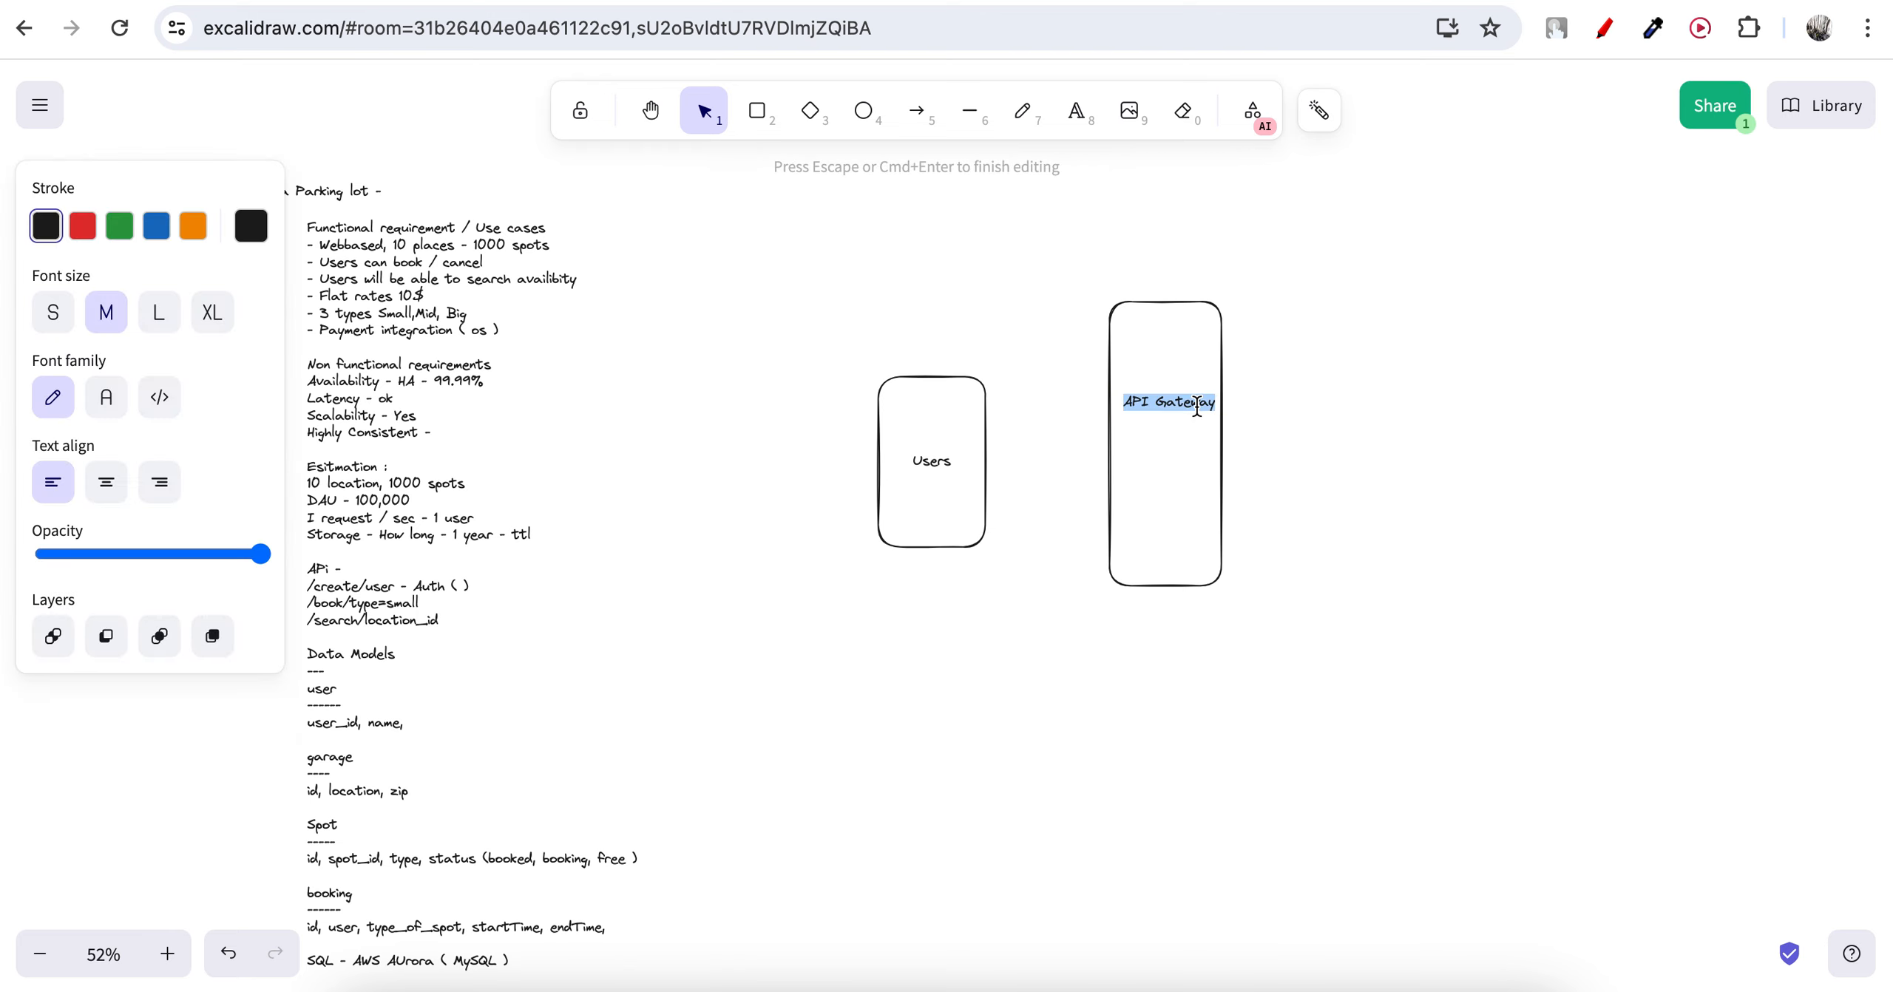
{"action": "left_click", "coordinate": [1202, 403]}
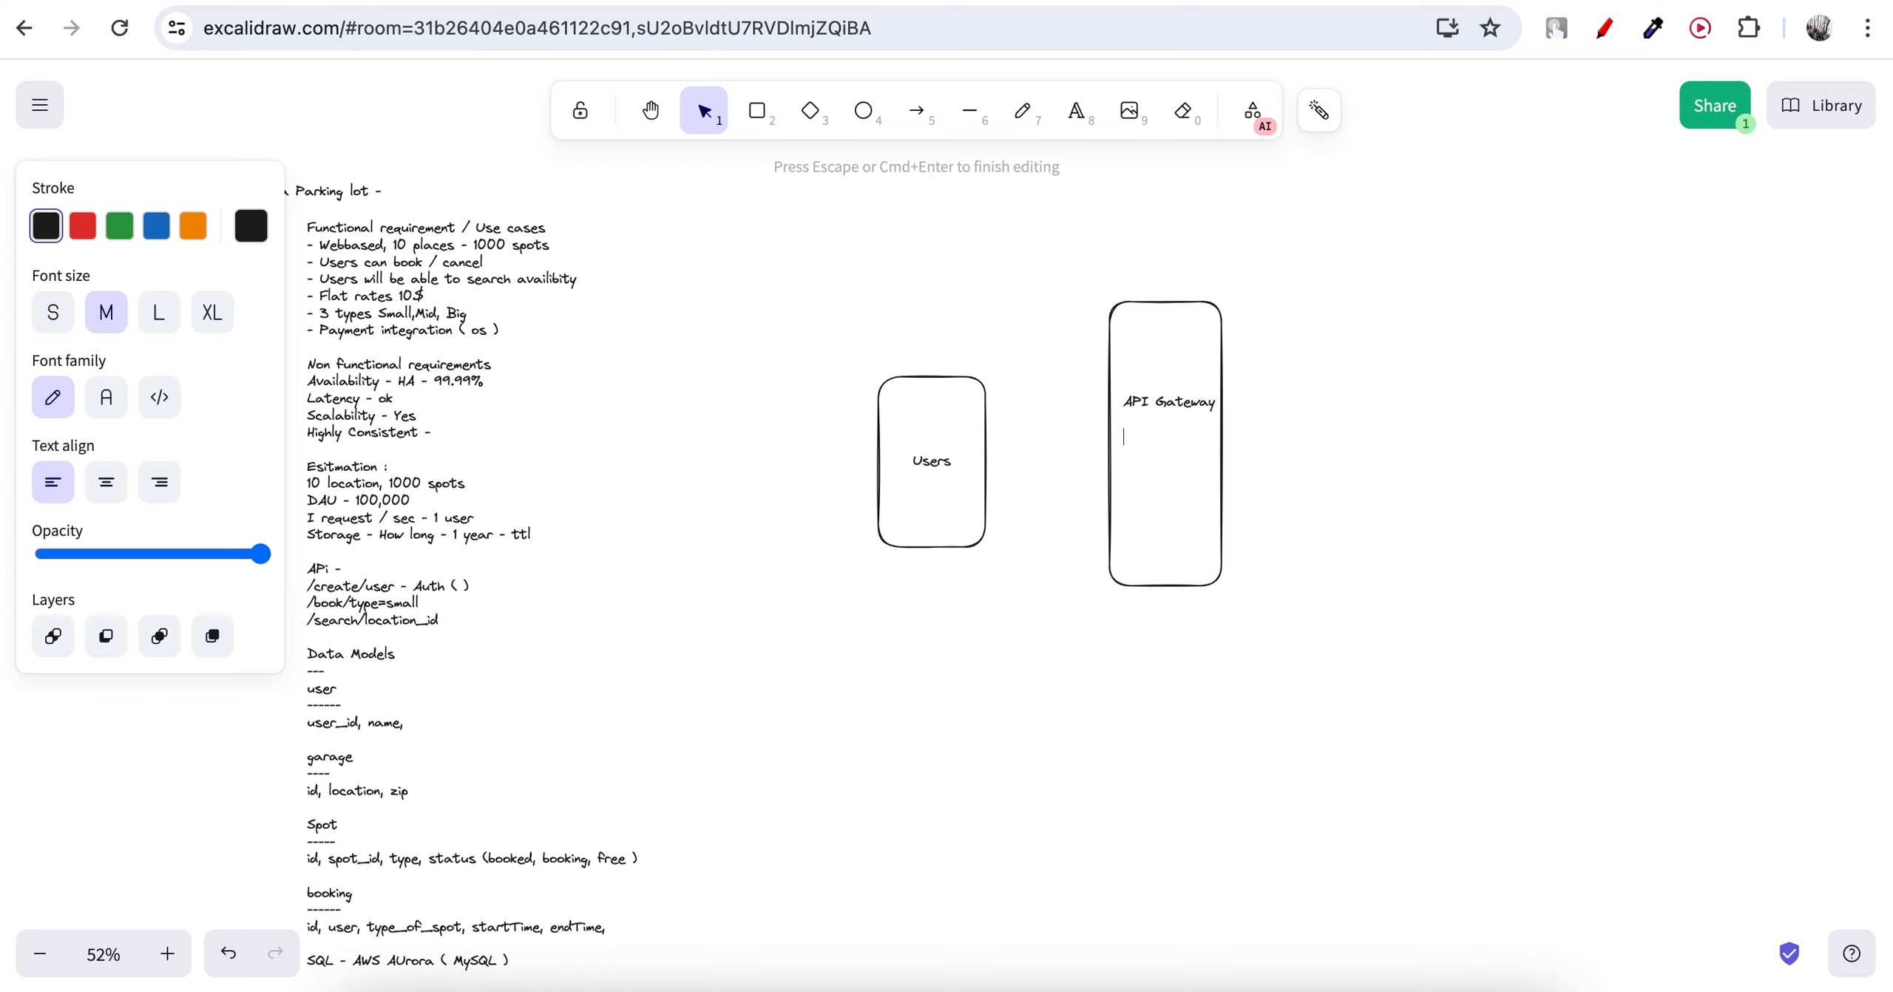
{"action": "type", "text": "Book"}
{"action": "type", "text": "Search"}
{"action": "type", "text": "/"}
{"action": "left_click", "coordinate": [1173, 434]}
{"action": "left_click", "coordinate": [1278, 473]}
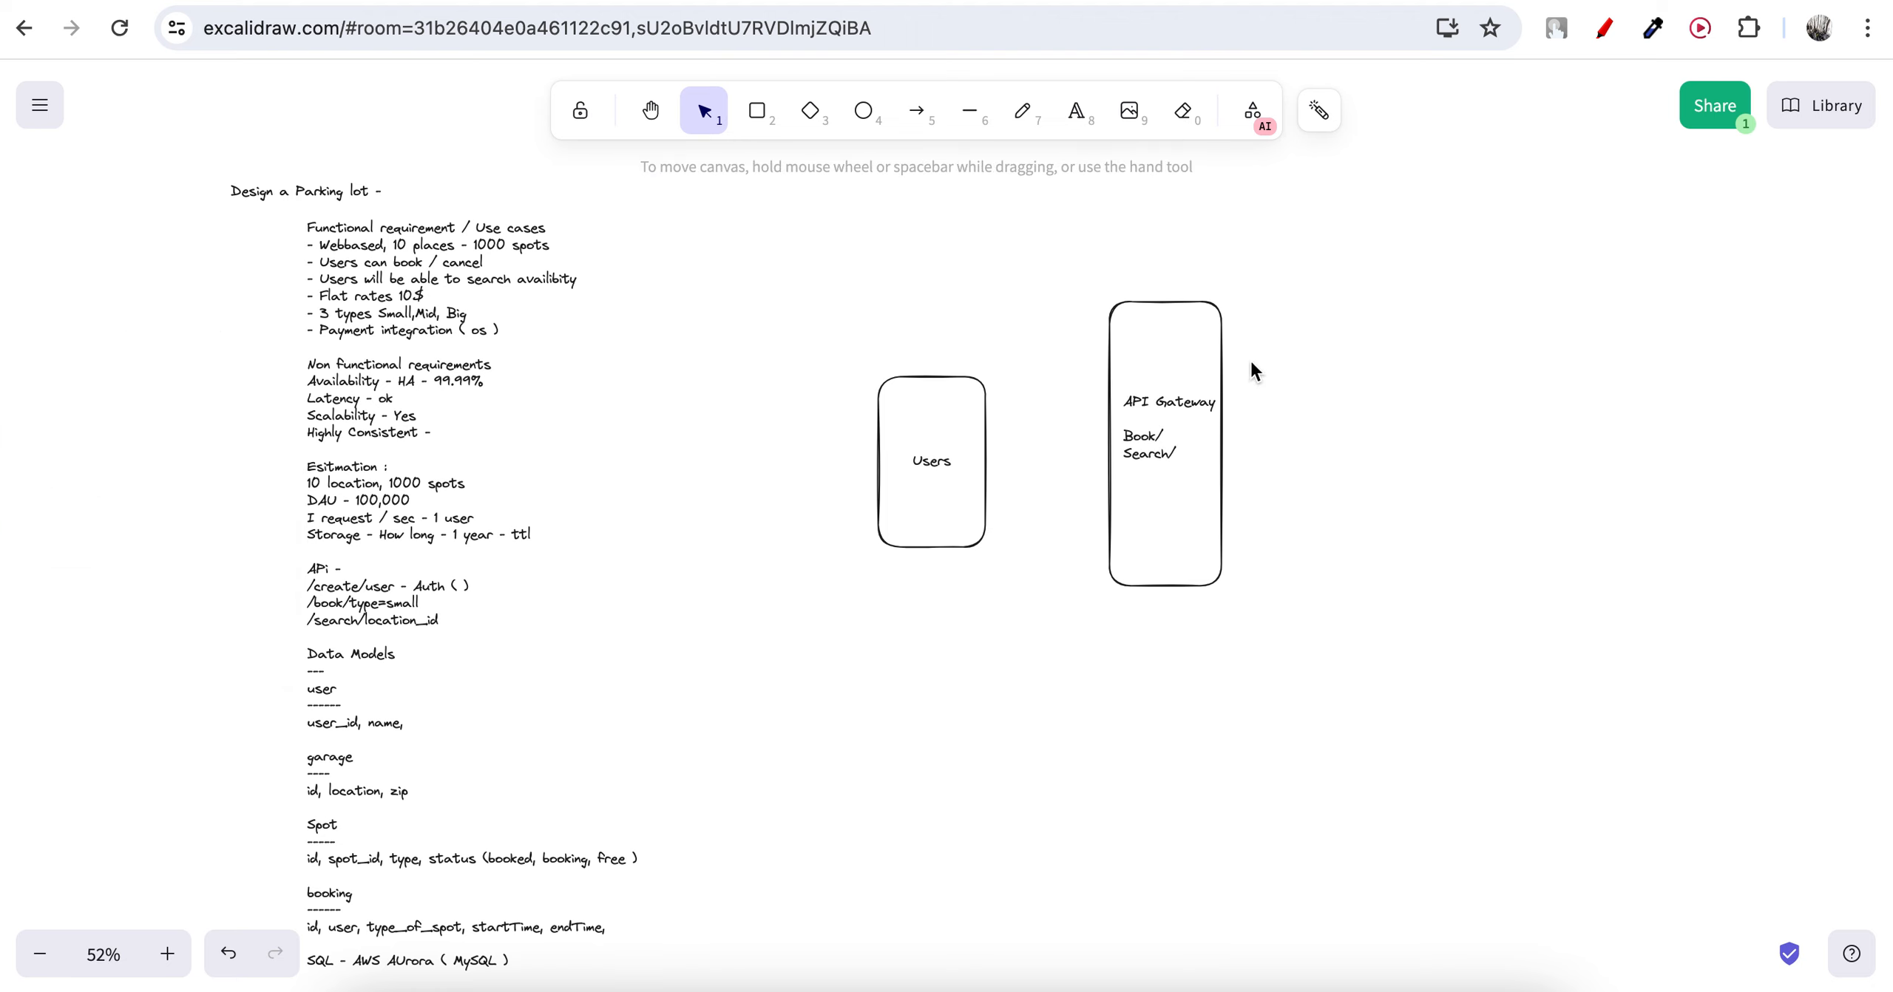
Draw two arrows out of the API Gateway box, one toward the upper right and one toward the lower right.
{"action": "left_click", "coordinate": [915, 112]}
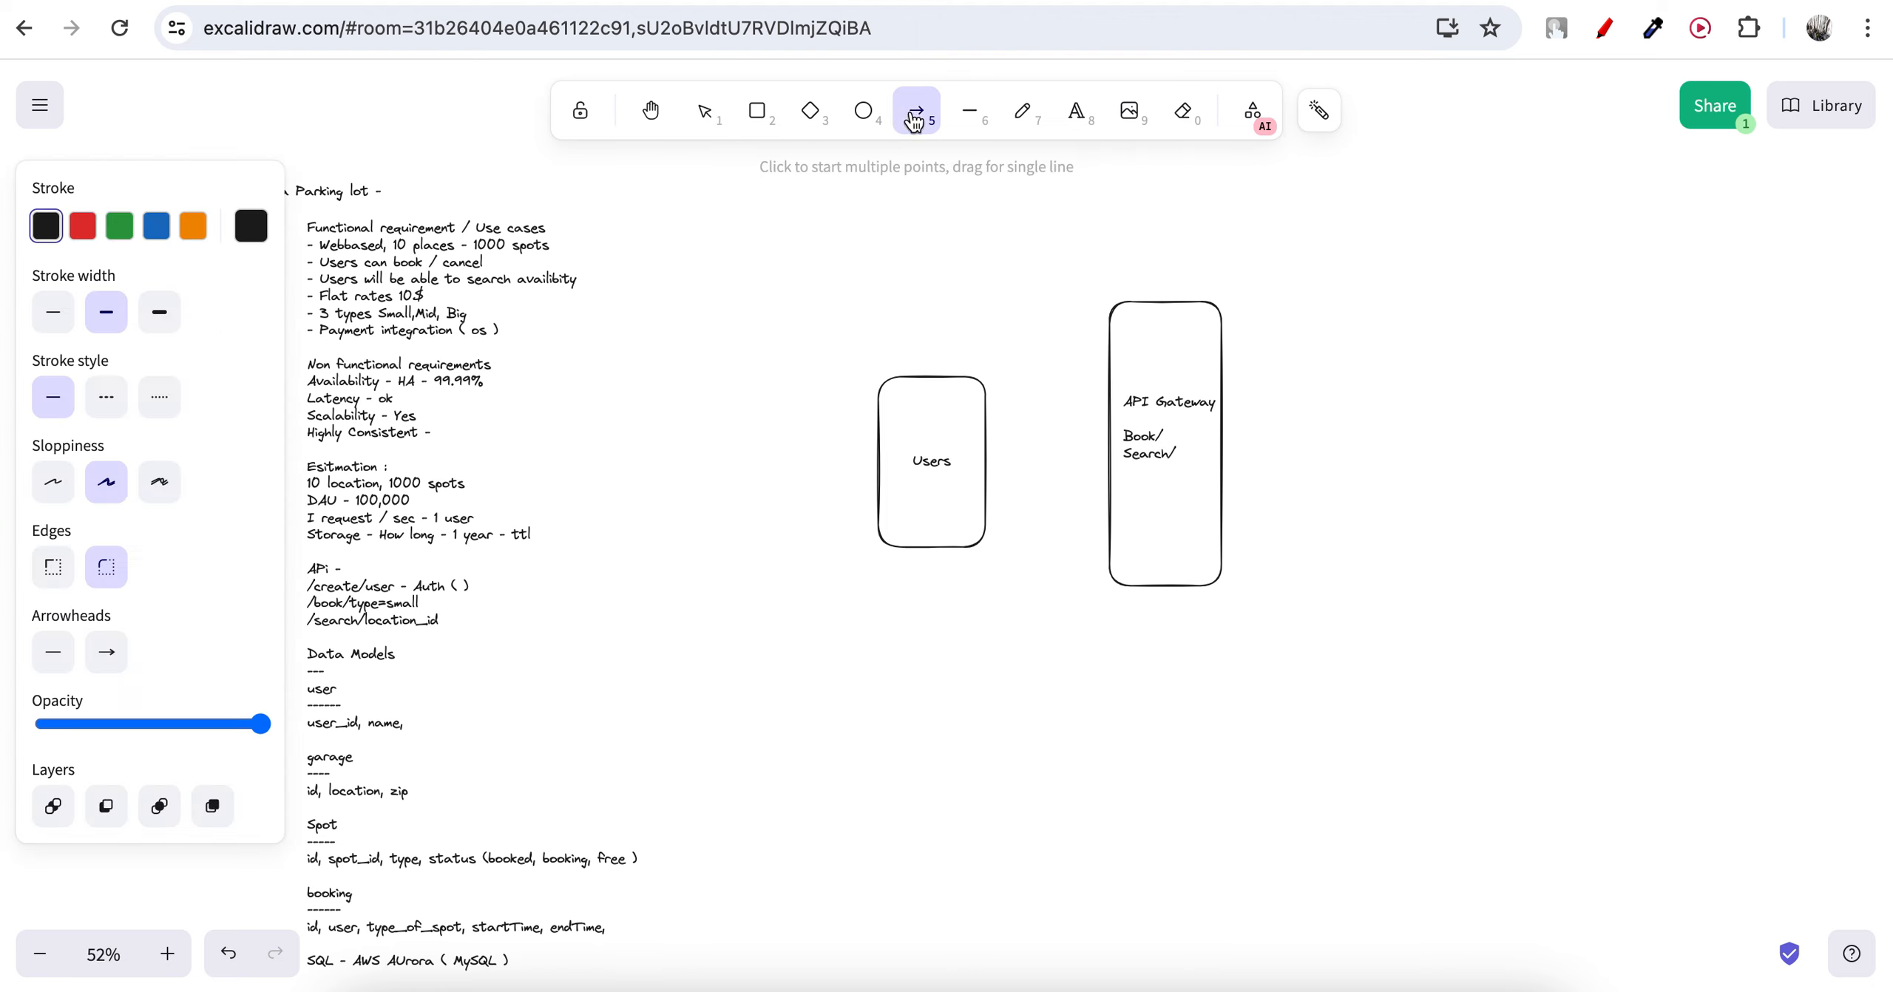
{"action": "left_click", "coordinate": [1203, 375]}
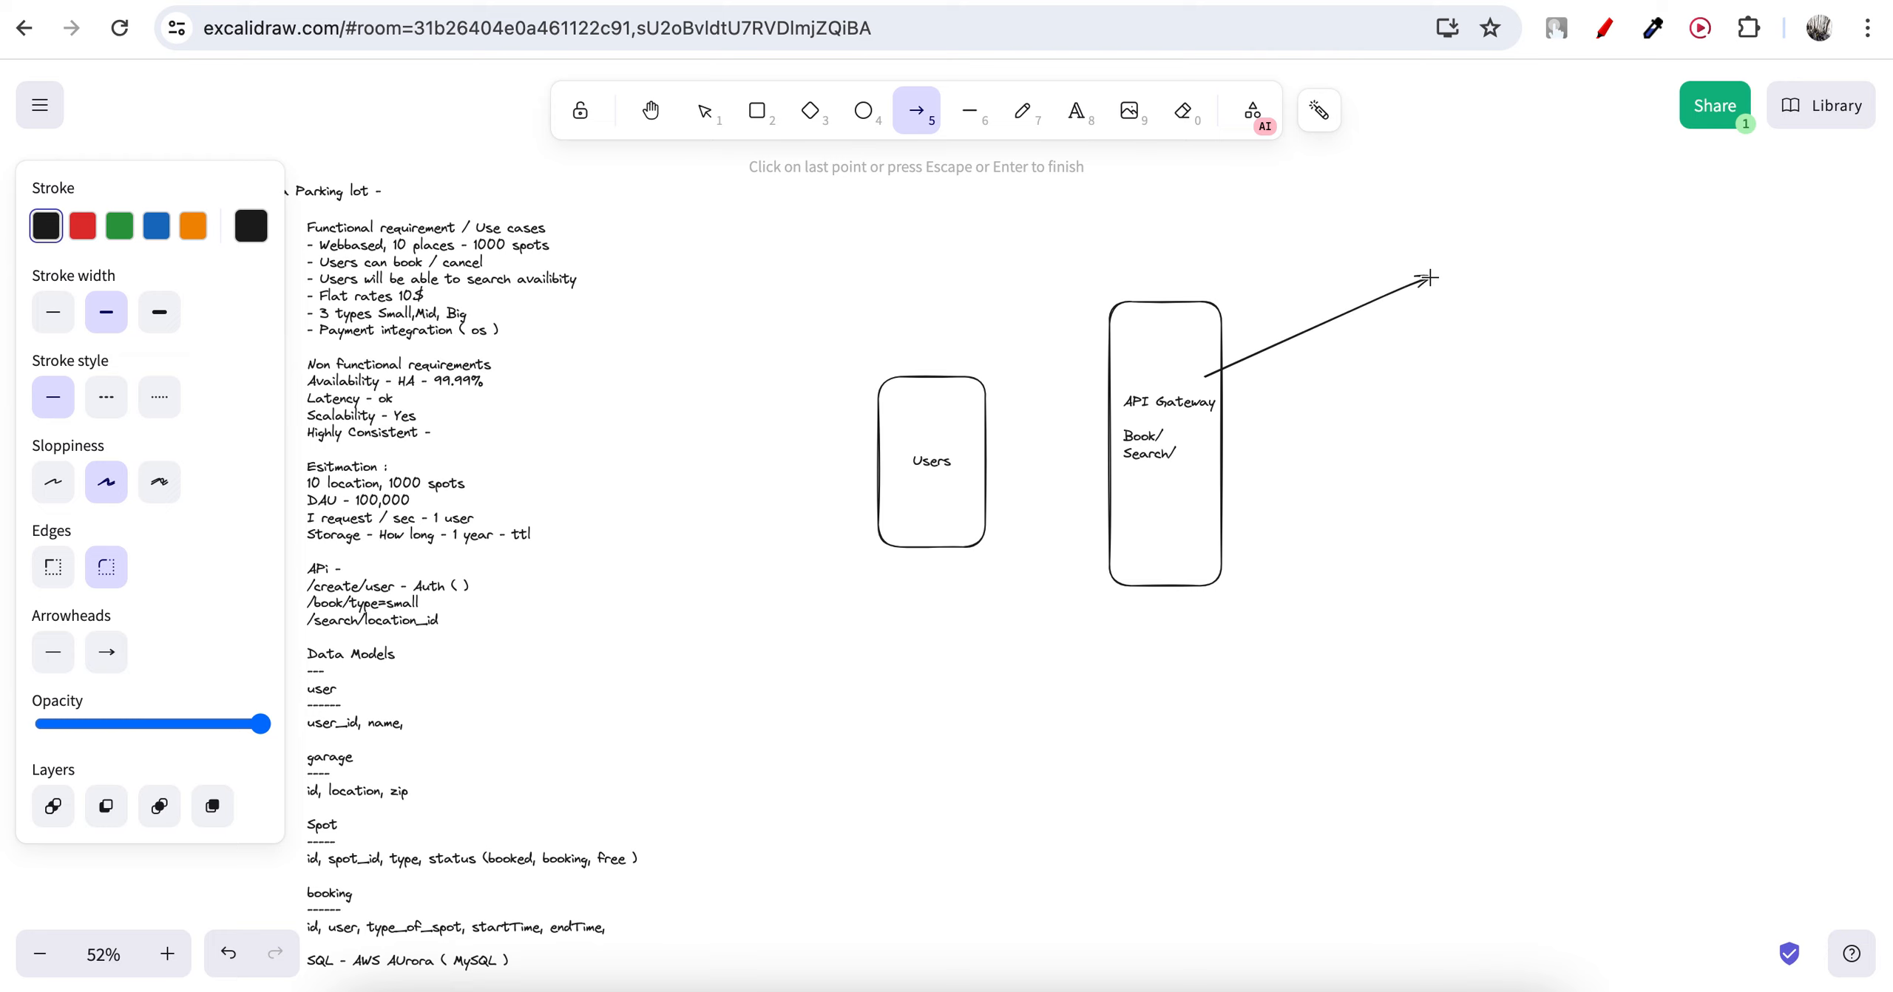
{"action": "key", "text": "Escape"}
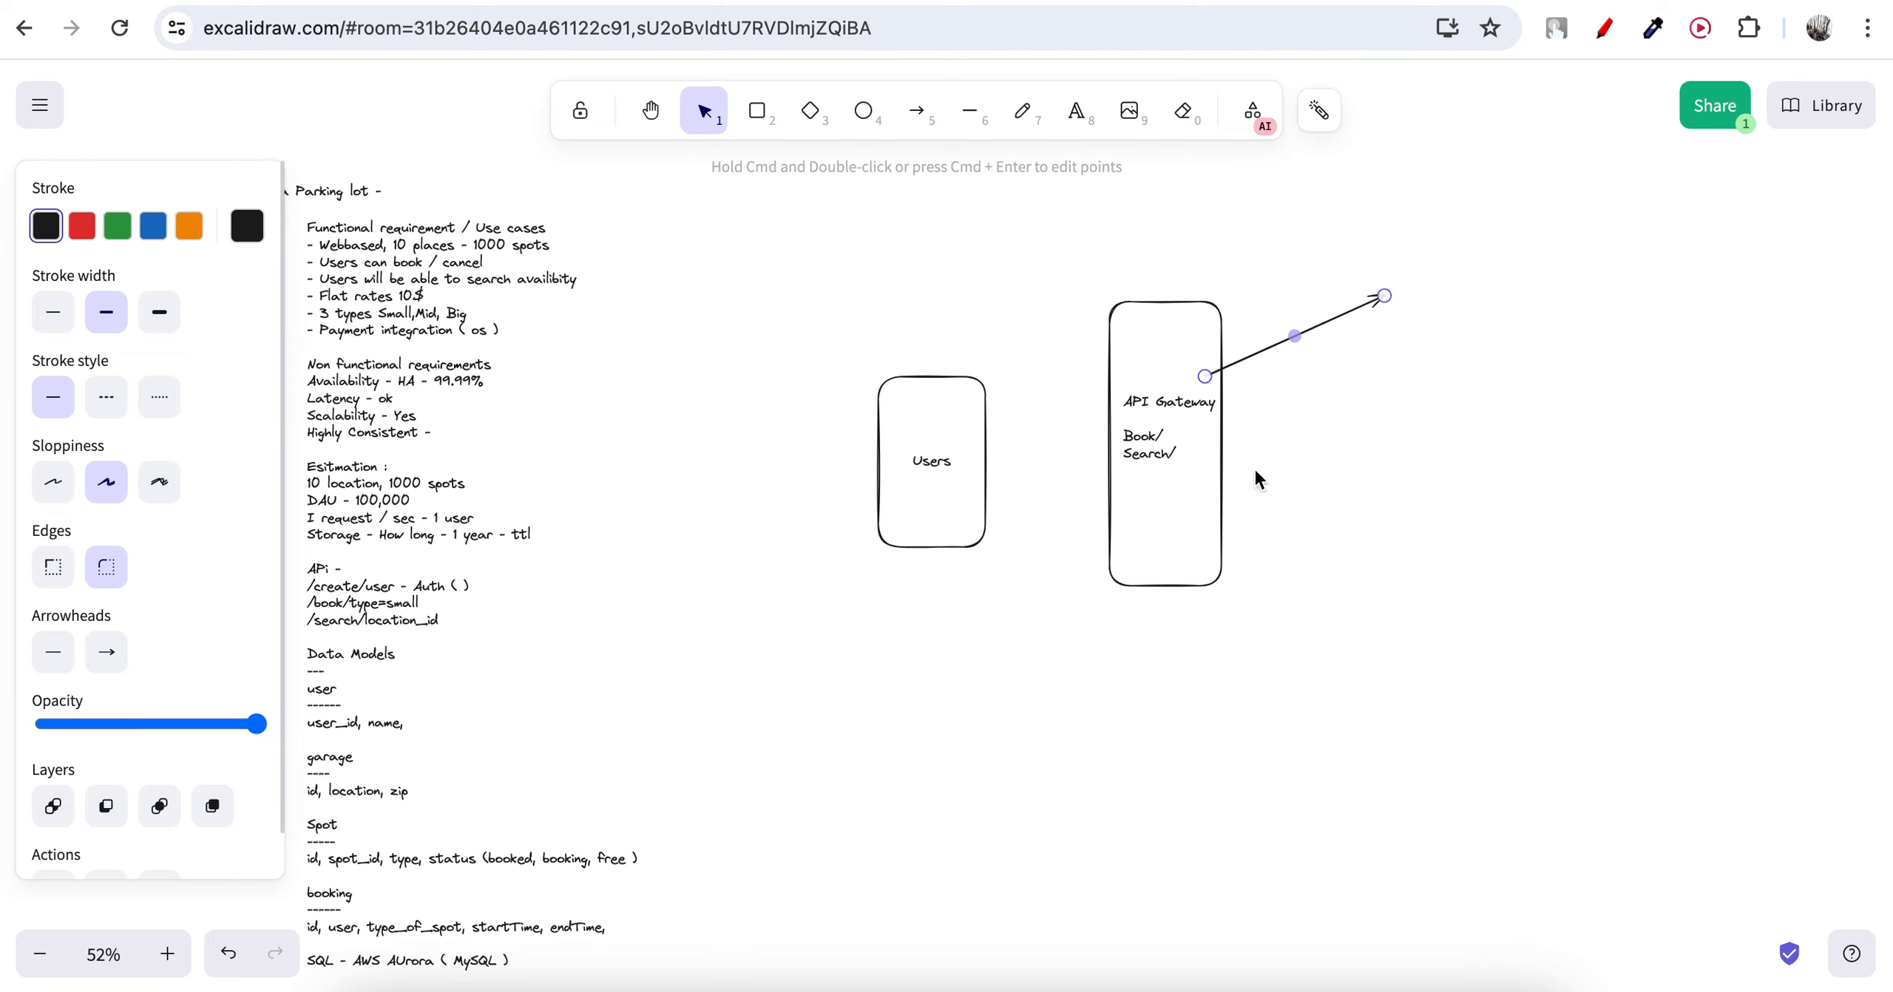
{"action": "left_click", "coordinate": [916, 111]}
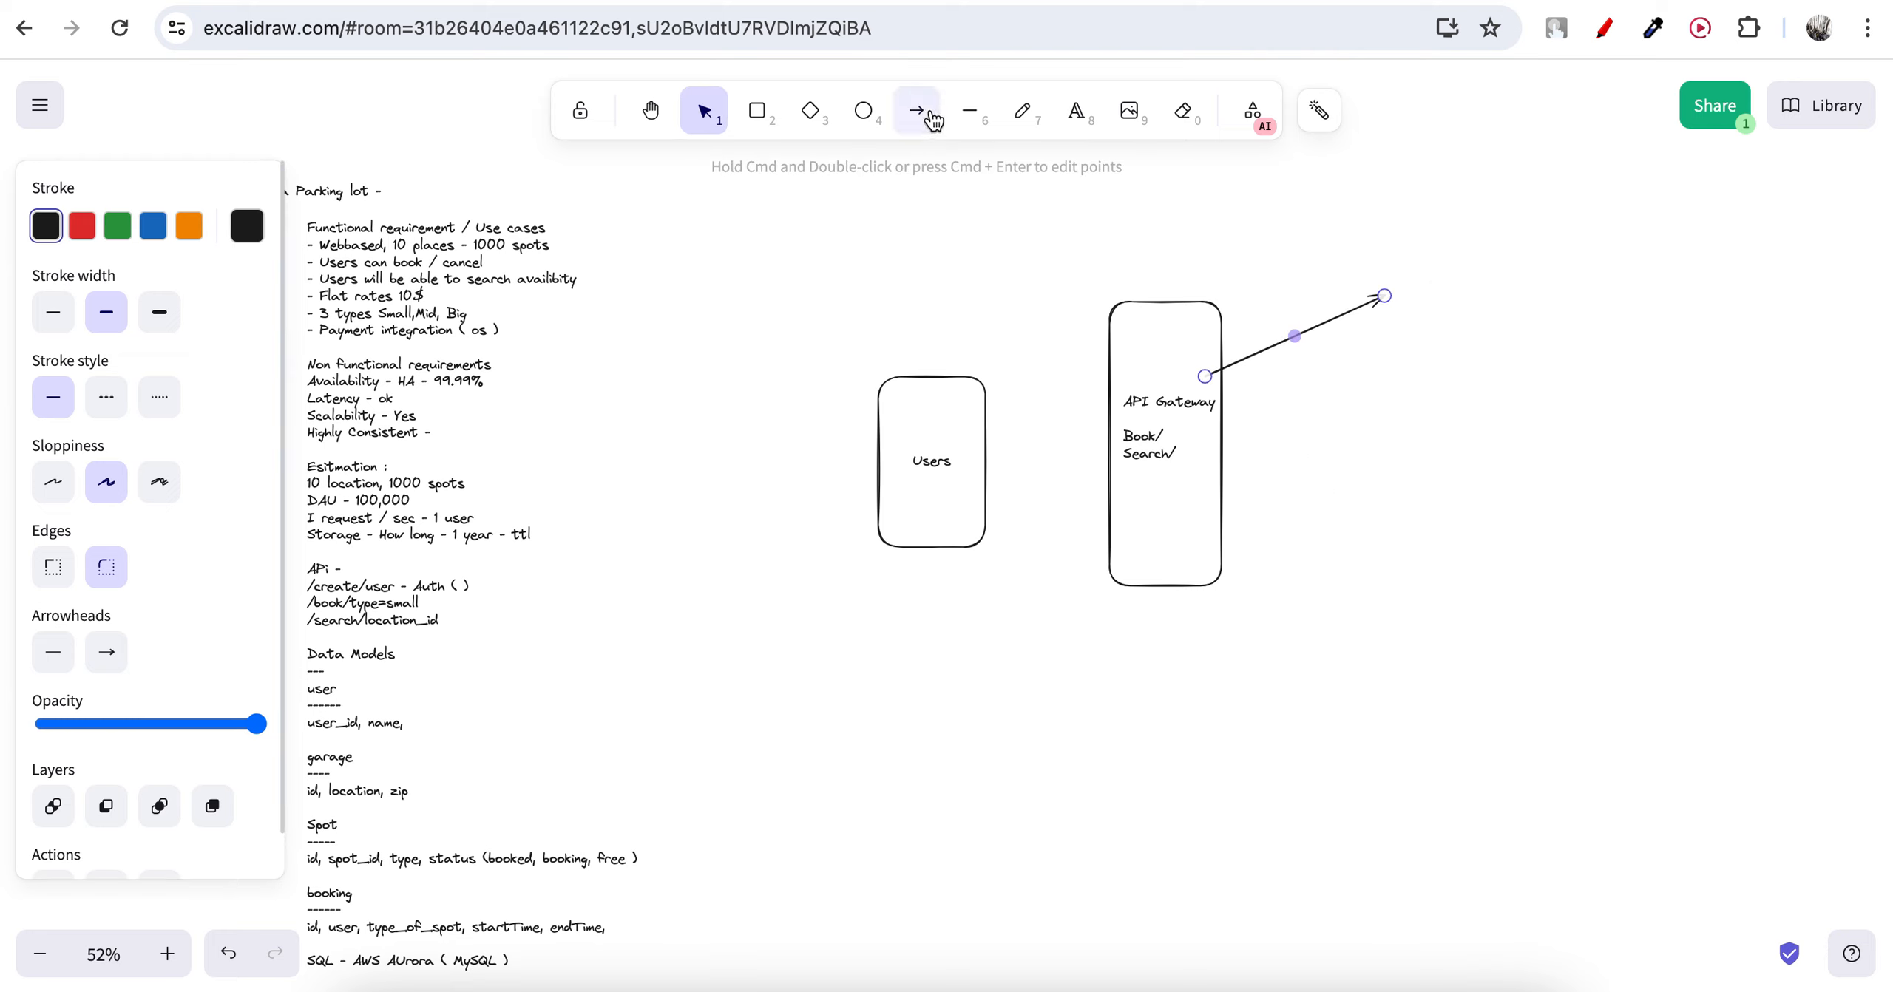
{"action": "left_click", "coordinate": [1192, 472]}
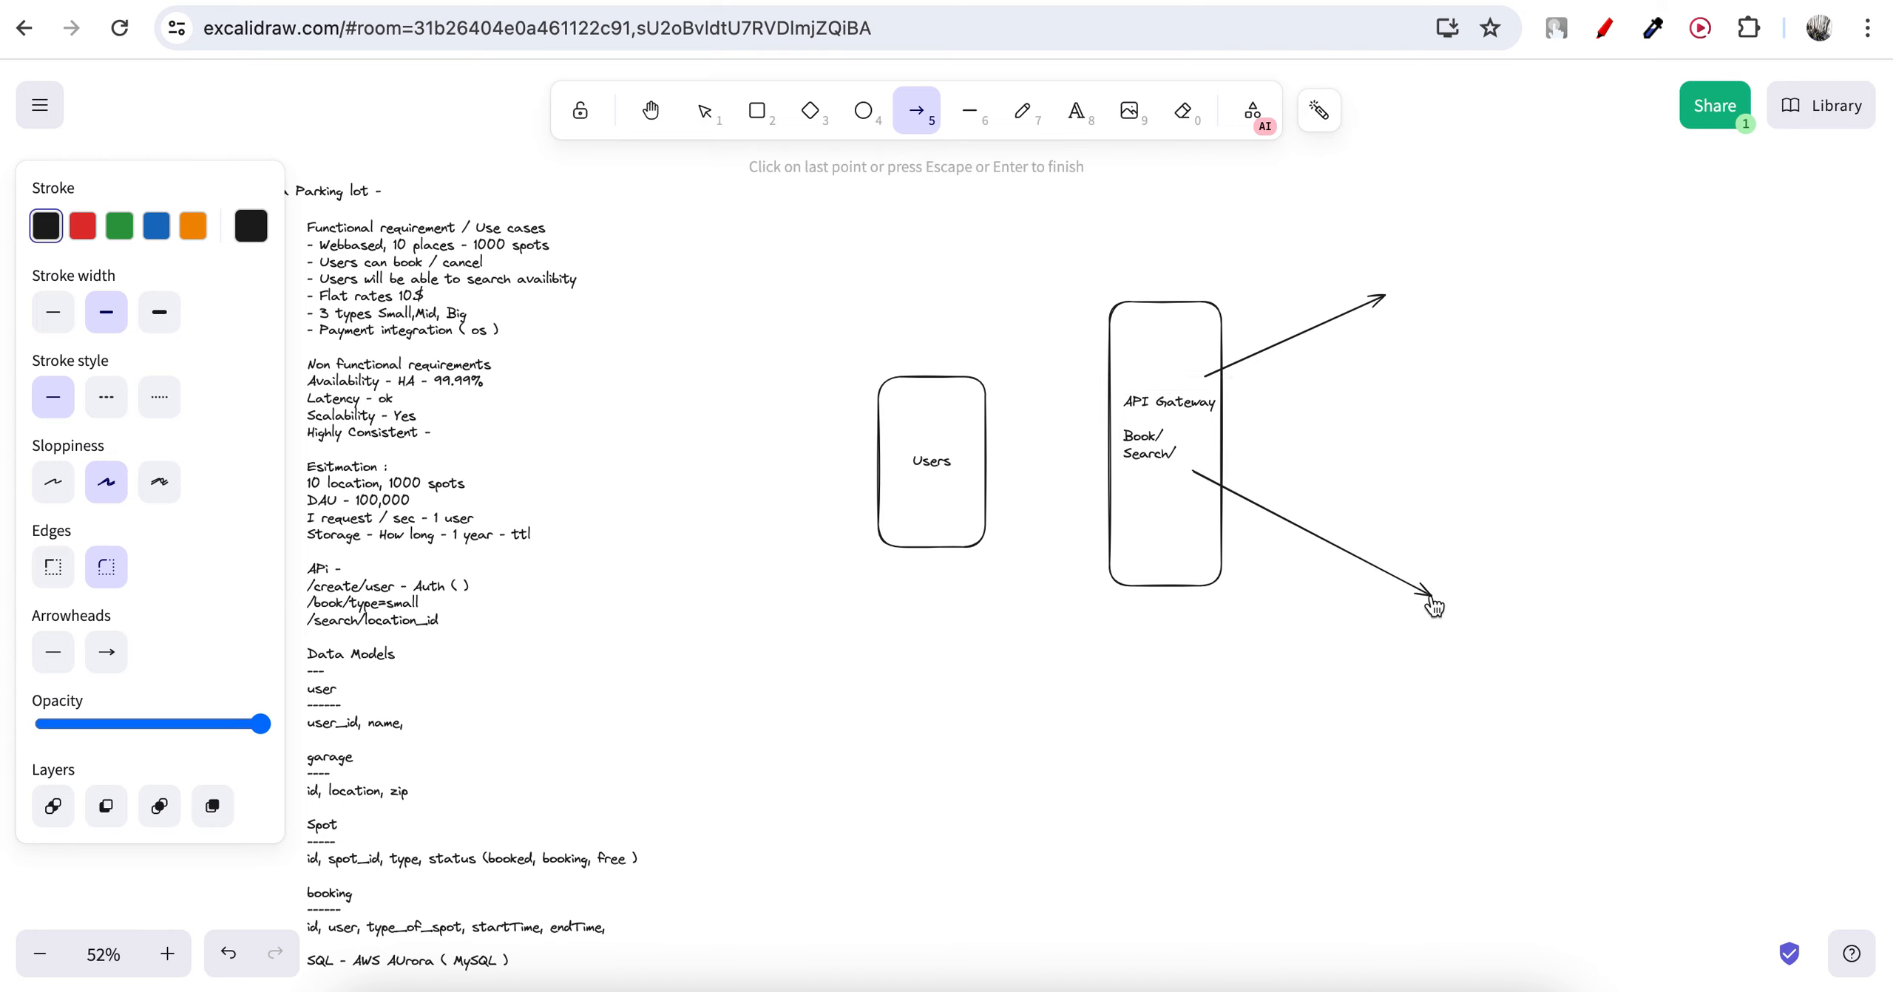
{"action": "double_click", "coordinate": [1431, 596]}
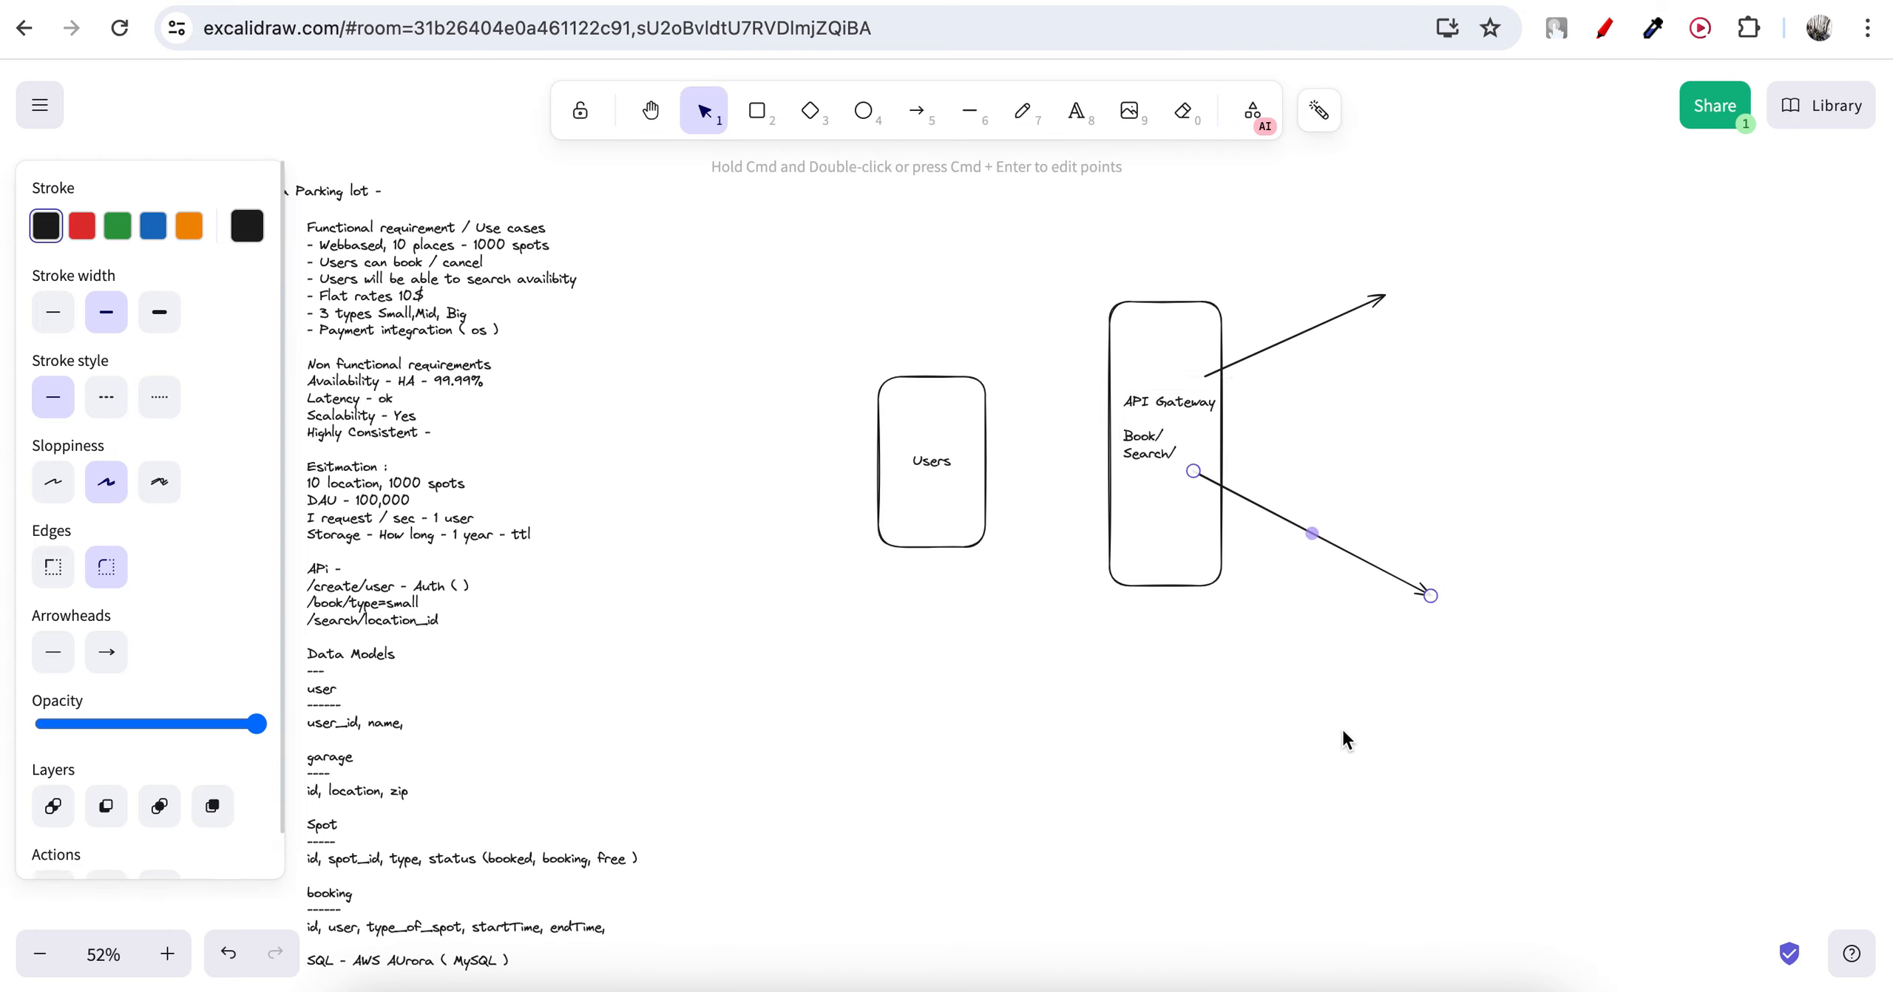
{"action": "left_click", "coordinate": [1461, 716]}
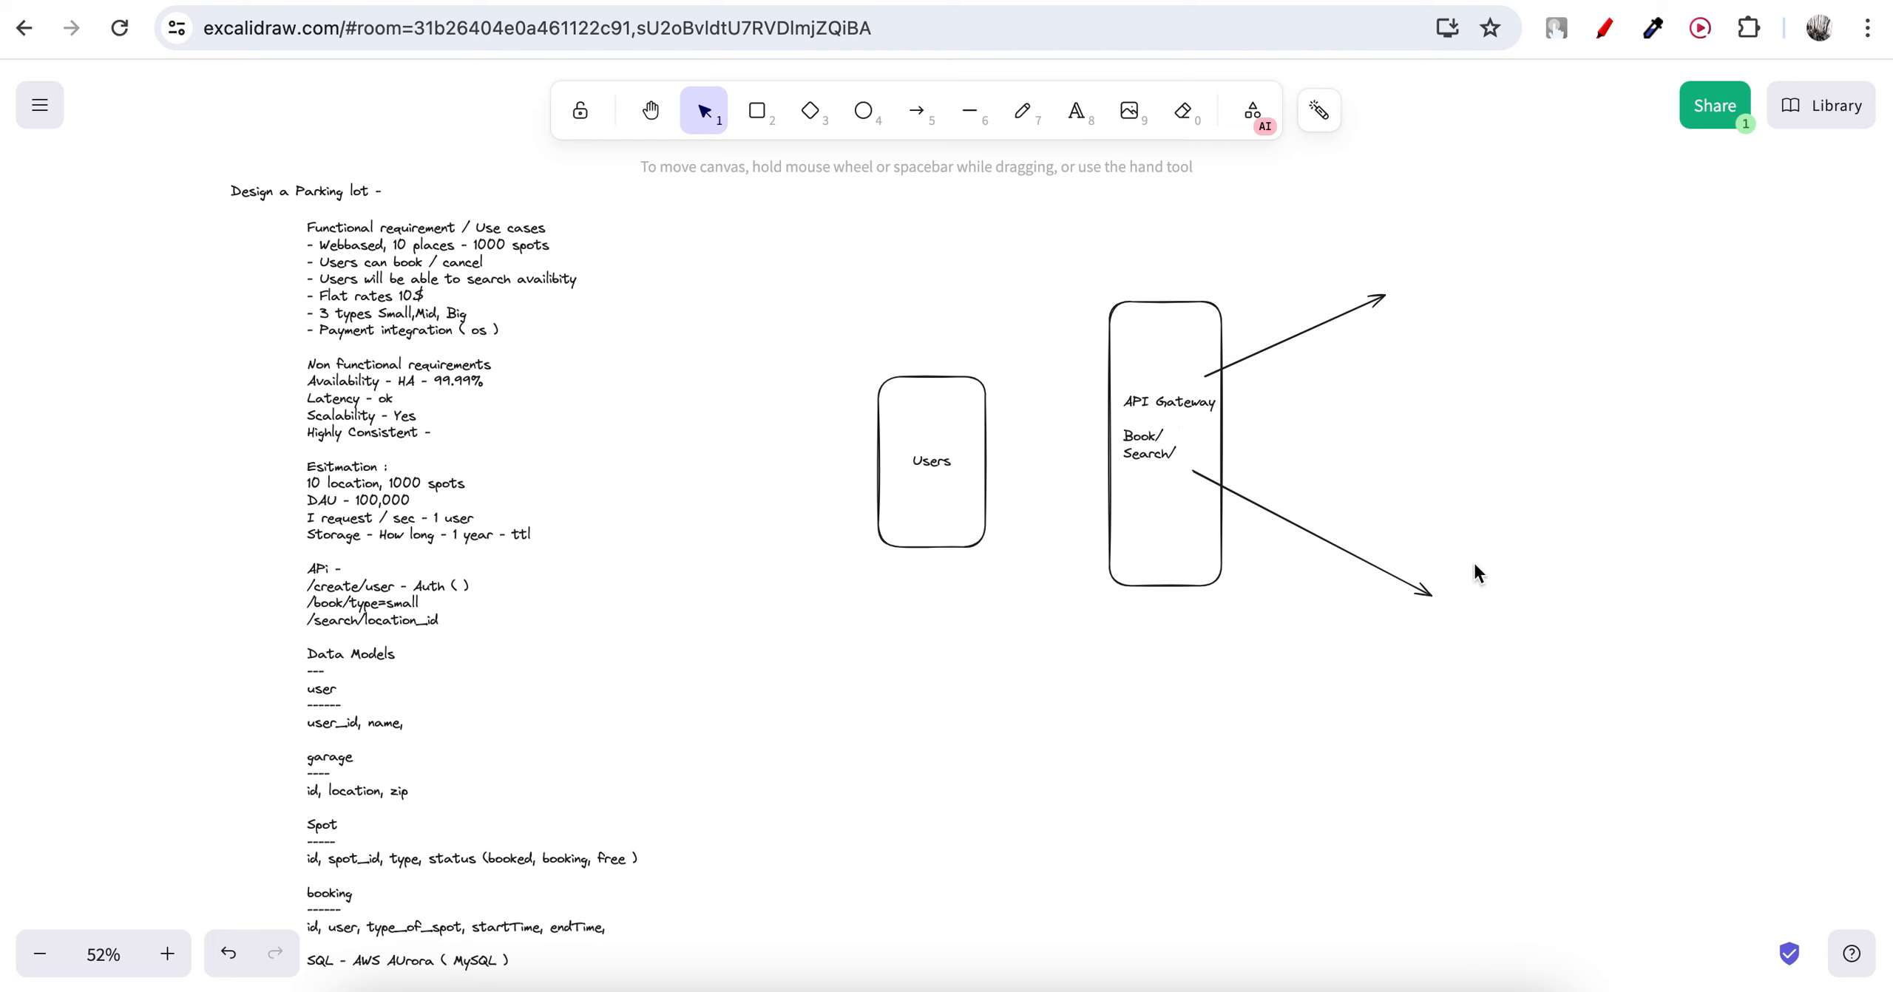
Draw a rectangle at the tip of the lower arrow and label it "Search".
{"action": "left_click", "coordinate": [766, 113]}
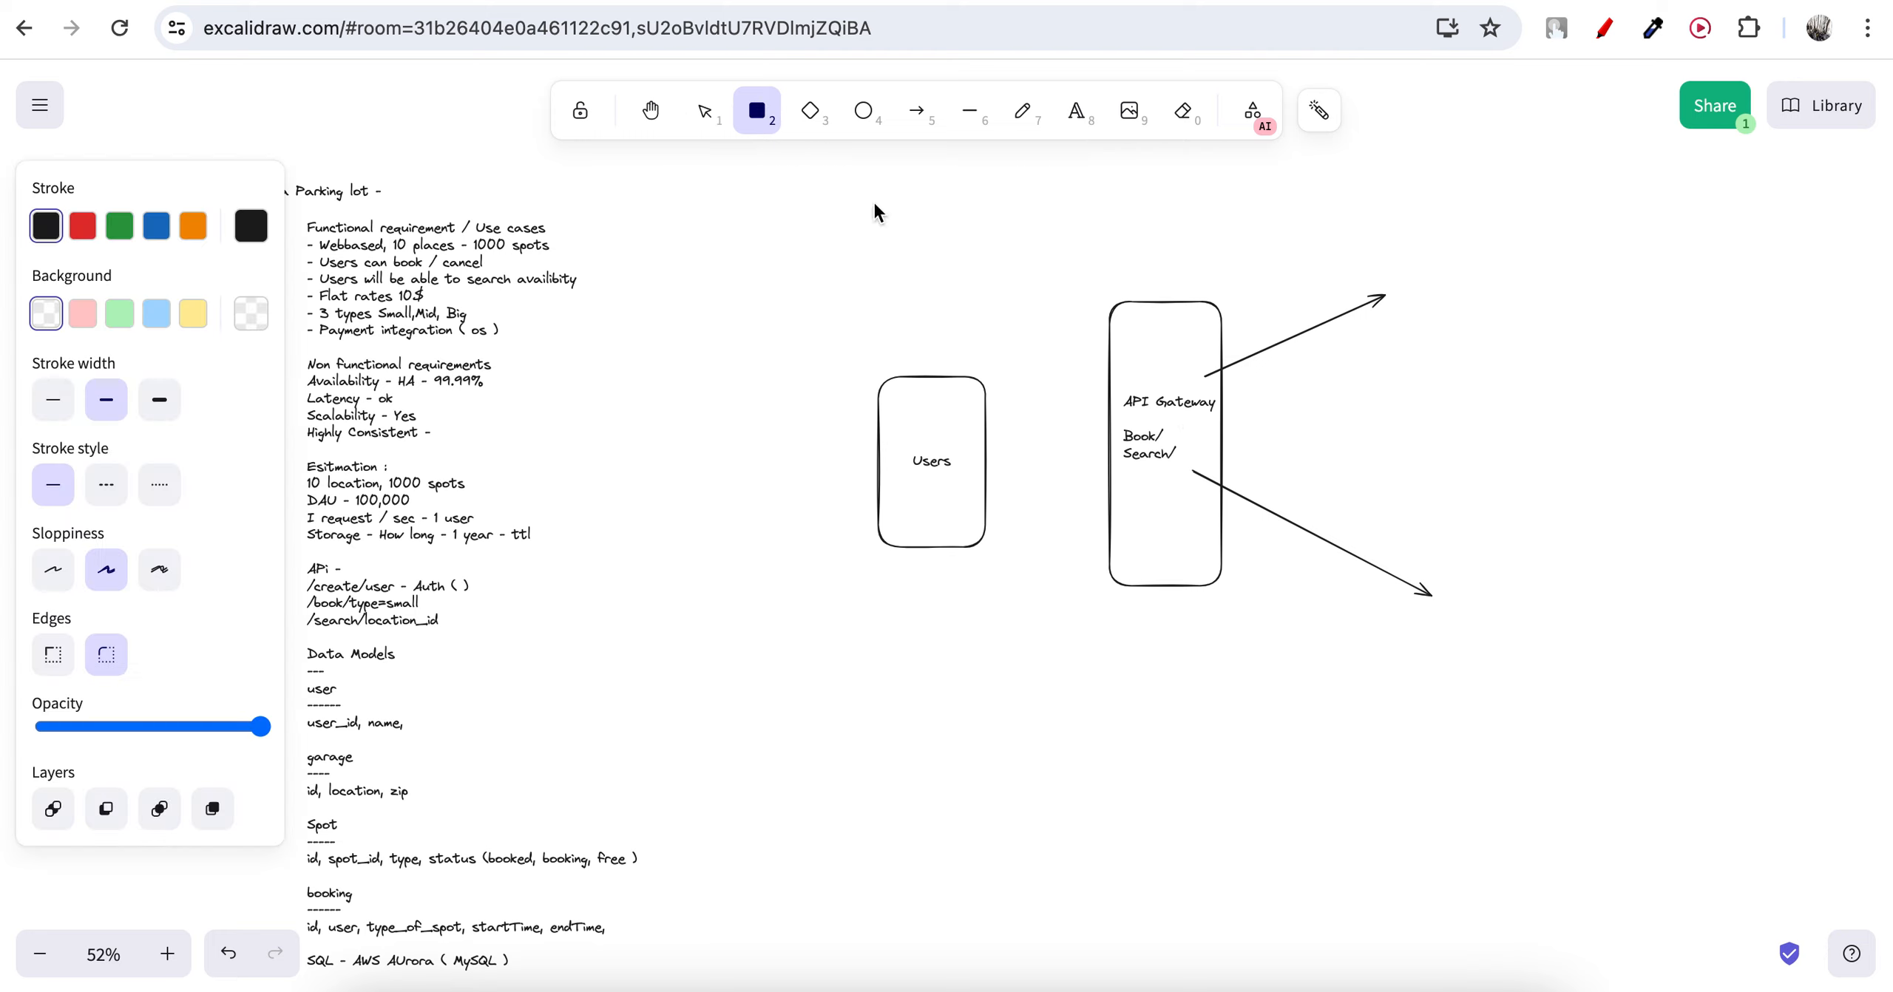
{"action": "mouse_move", "coordinate": [1436, 513]}
{"action": "left_mouse_down"}
{"action": "mouse_move", "coordinate": [1439, 626]}
{"action": "mouse_move", "coordinate": [1574, 701]}
{"action": "left_mouse_up"}
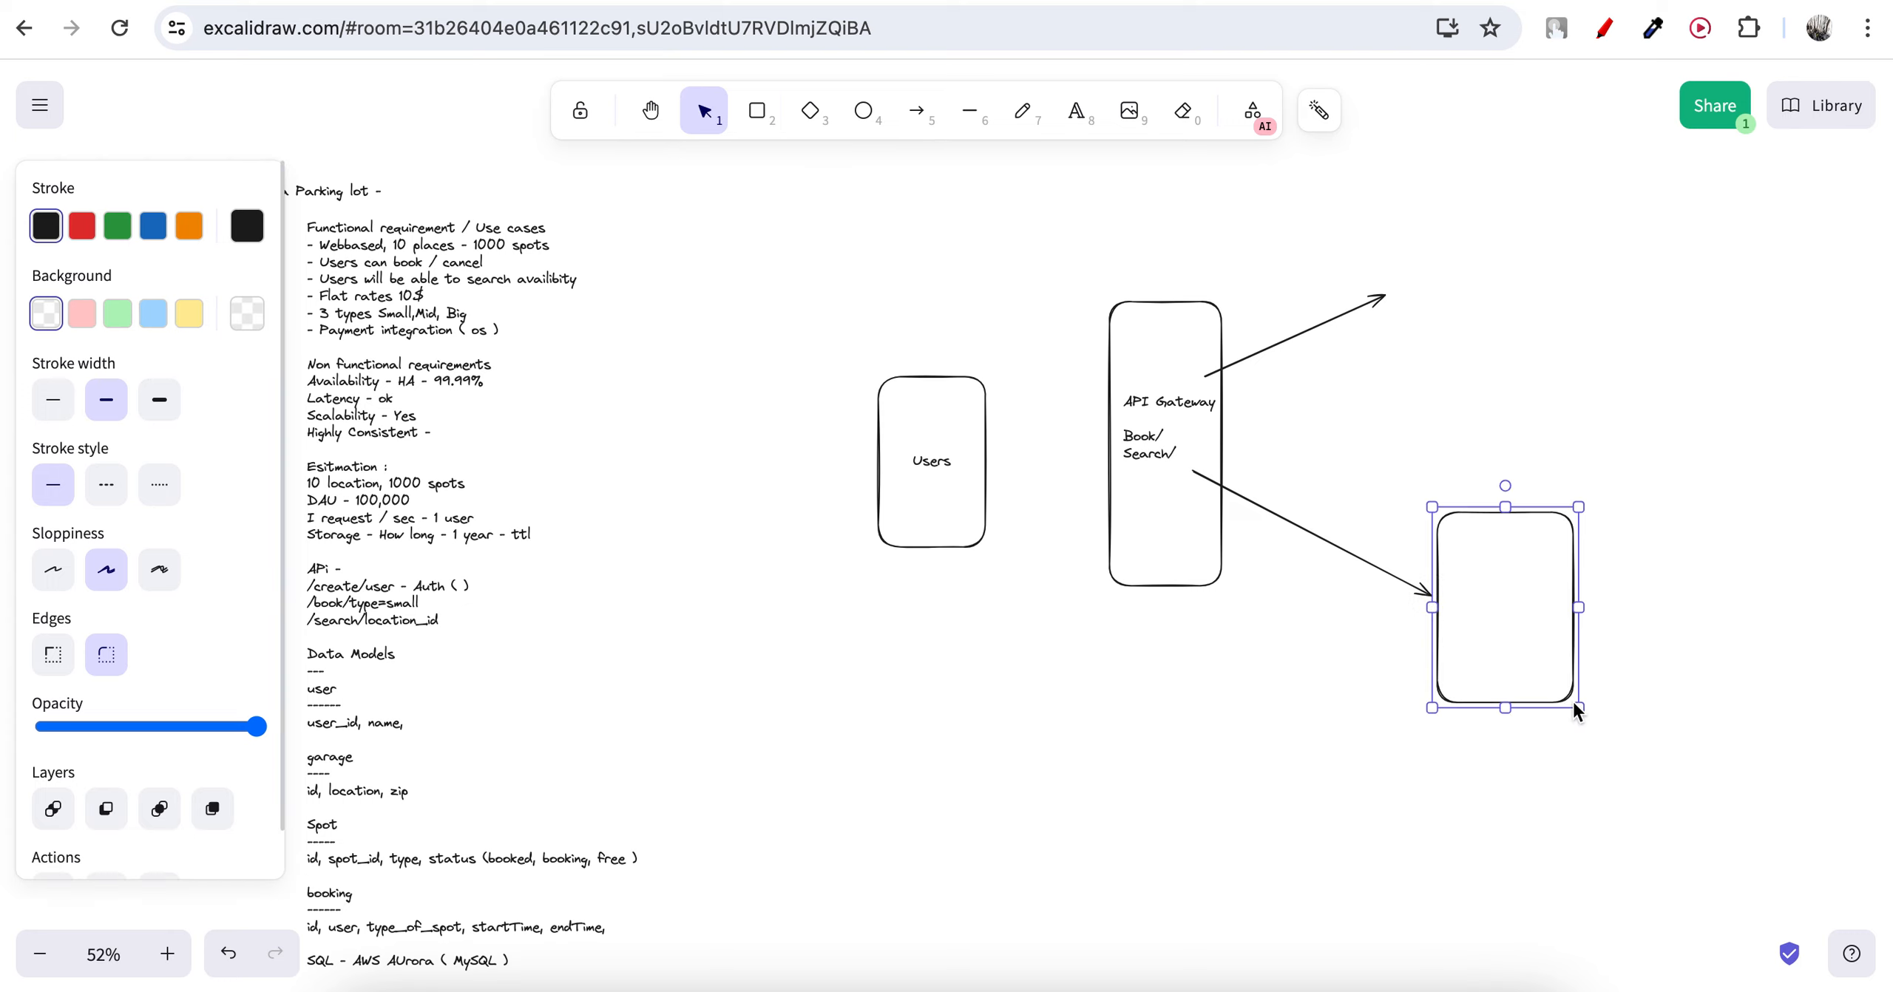
{"action": "double_click", "coordinate": [1505, 576]}
{"action": "left_click", "coordinate": [1498, 599]}
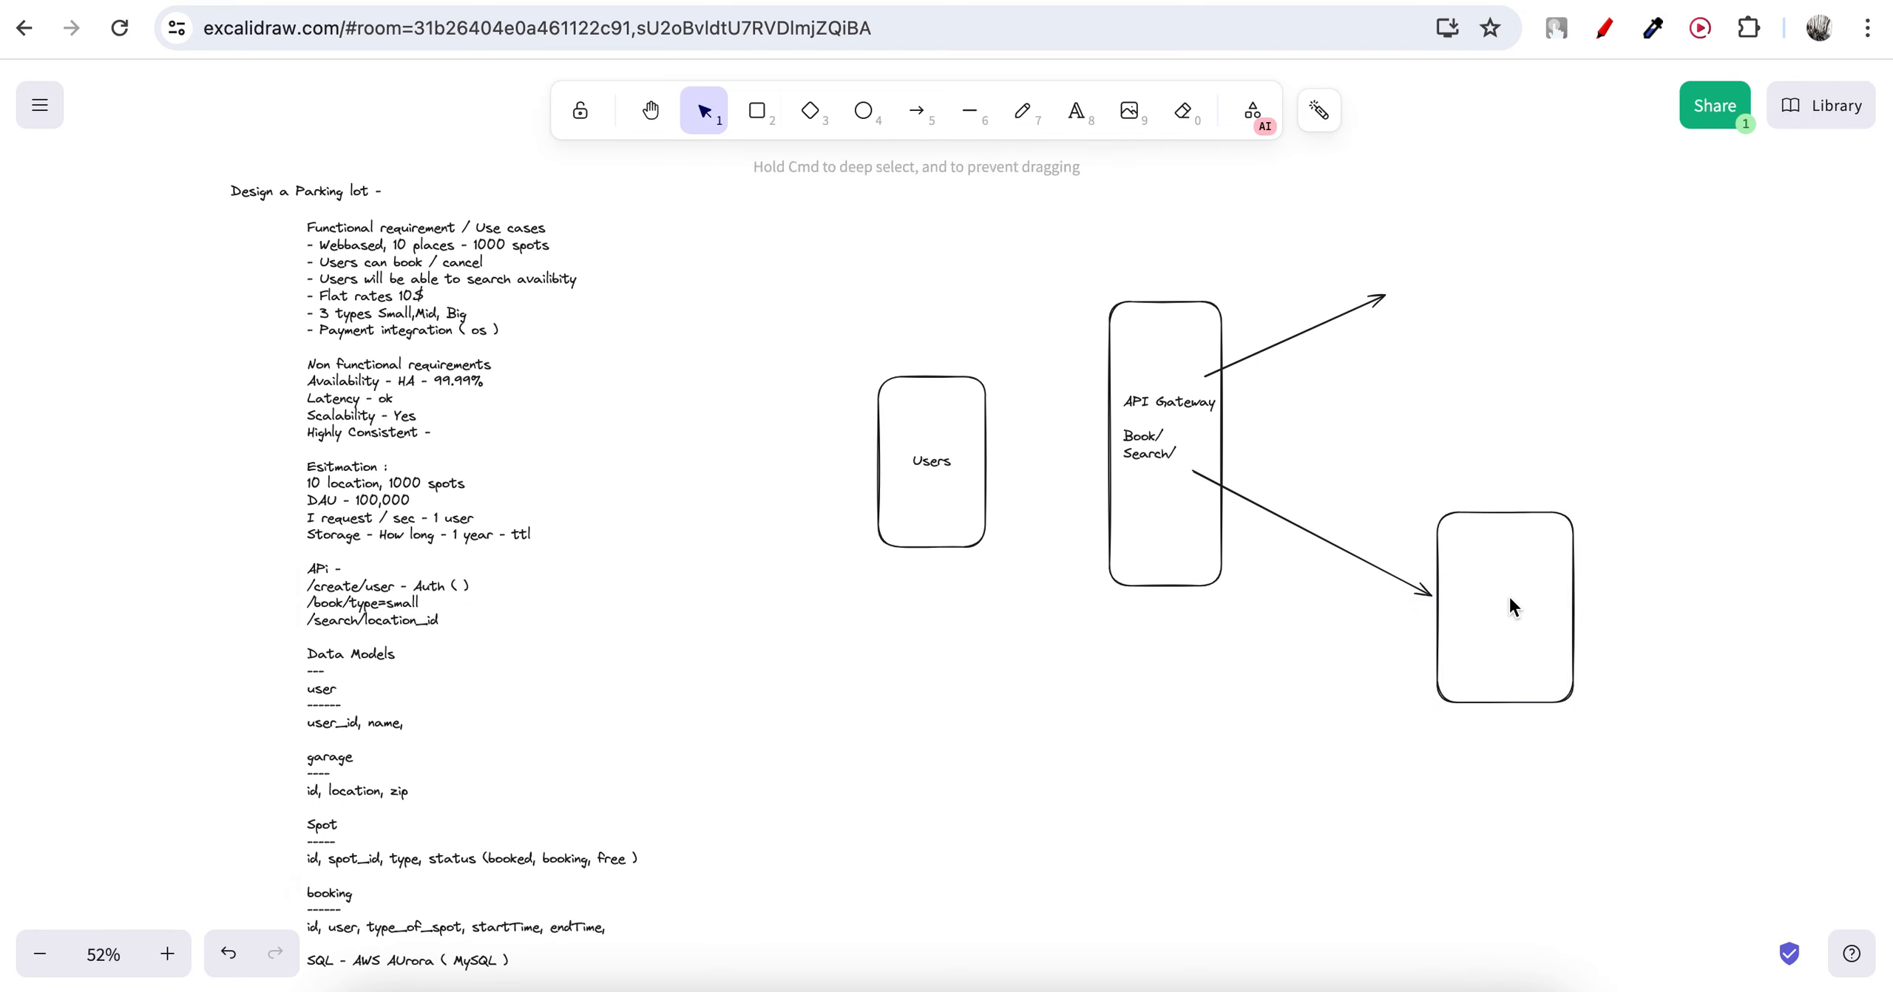
{"action": "double_click", "coordinate": [1508, 610]}
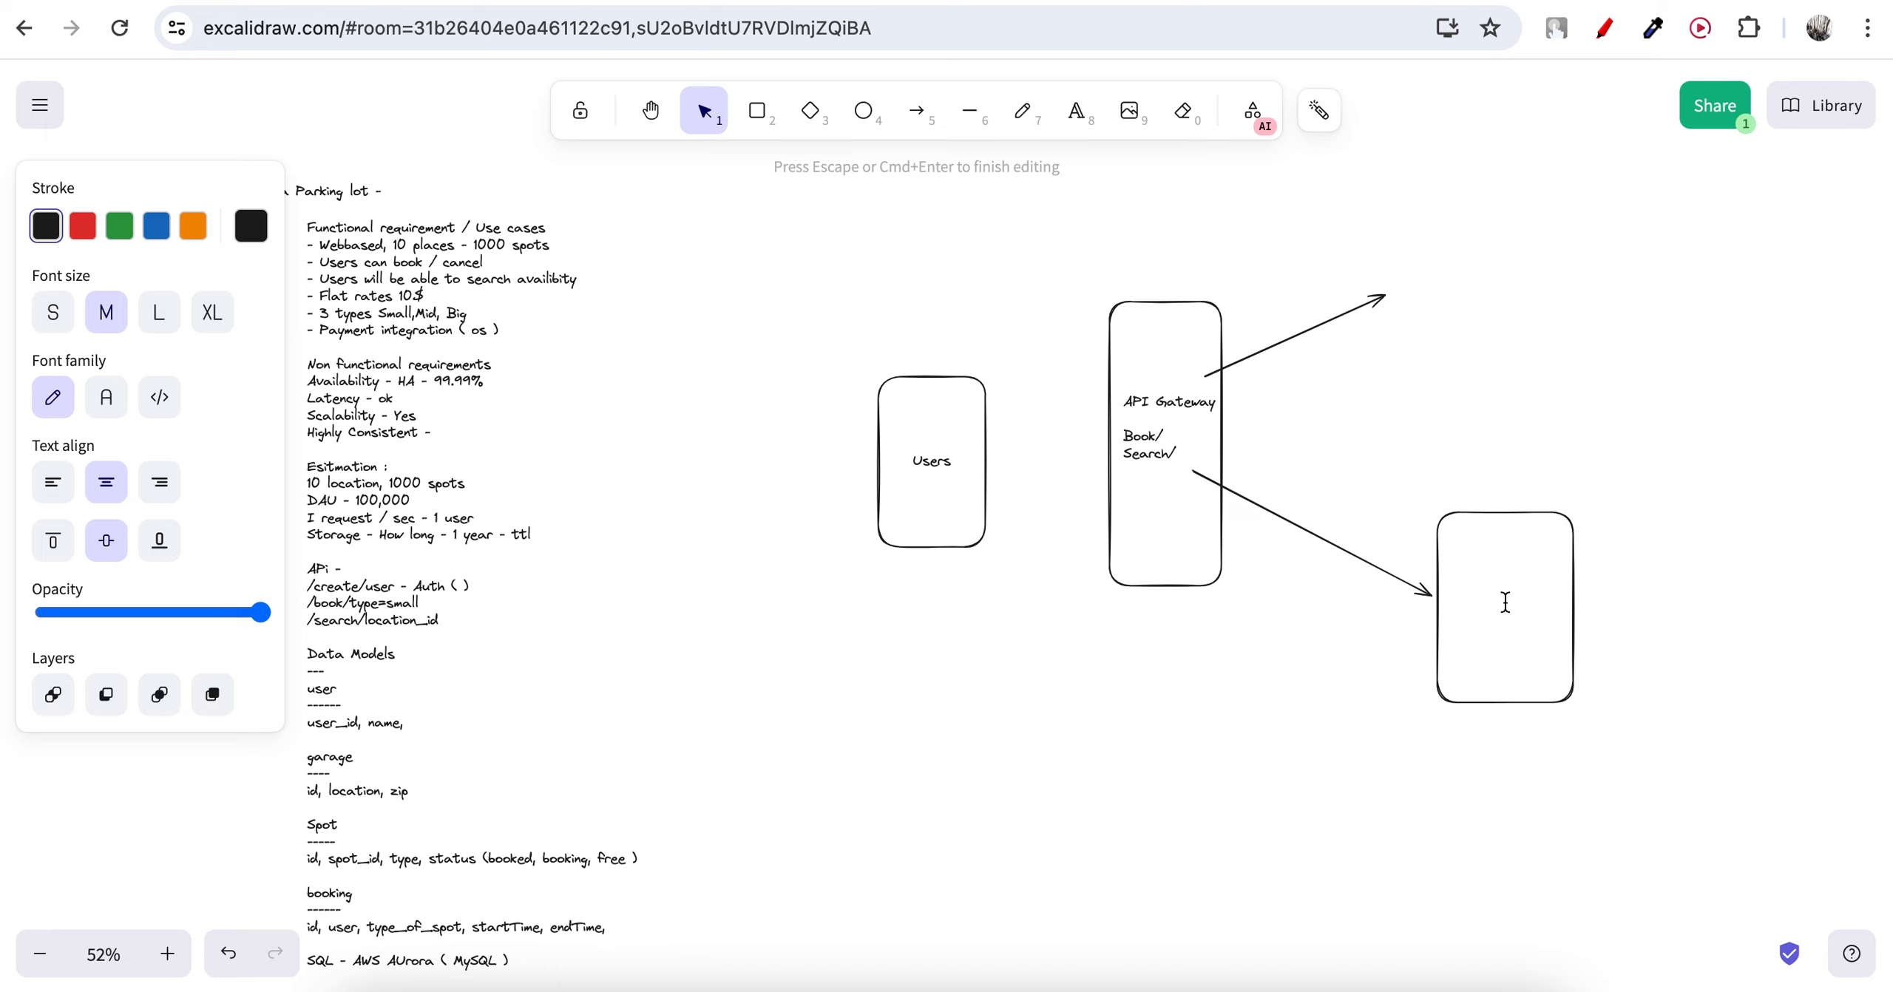
{"action": "type", "text": "Search"}
{"action": "left_click", "coordinate": [1560, 634]}
Shorten the Search box from its lower edge to a little over half its height.
{"action": "left_click", "coordinate": [1518, 677]}
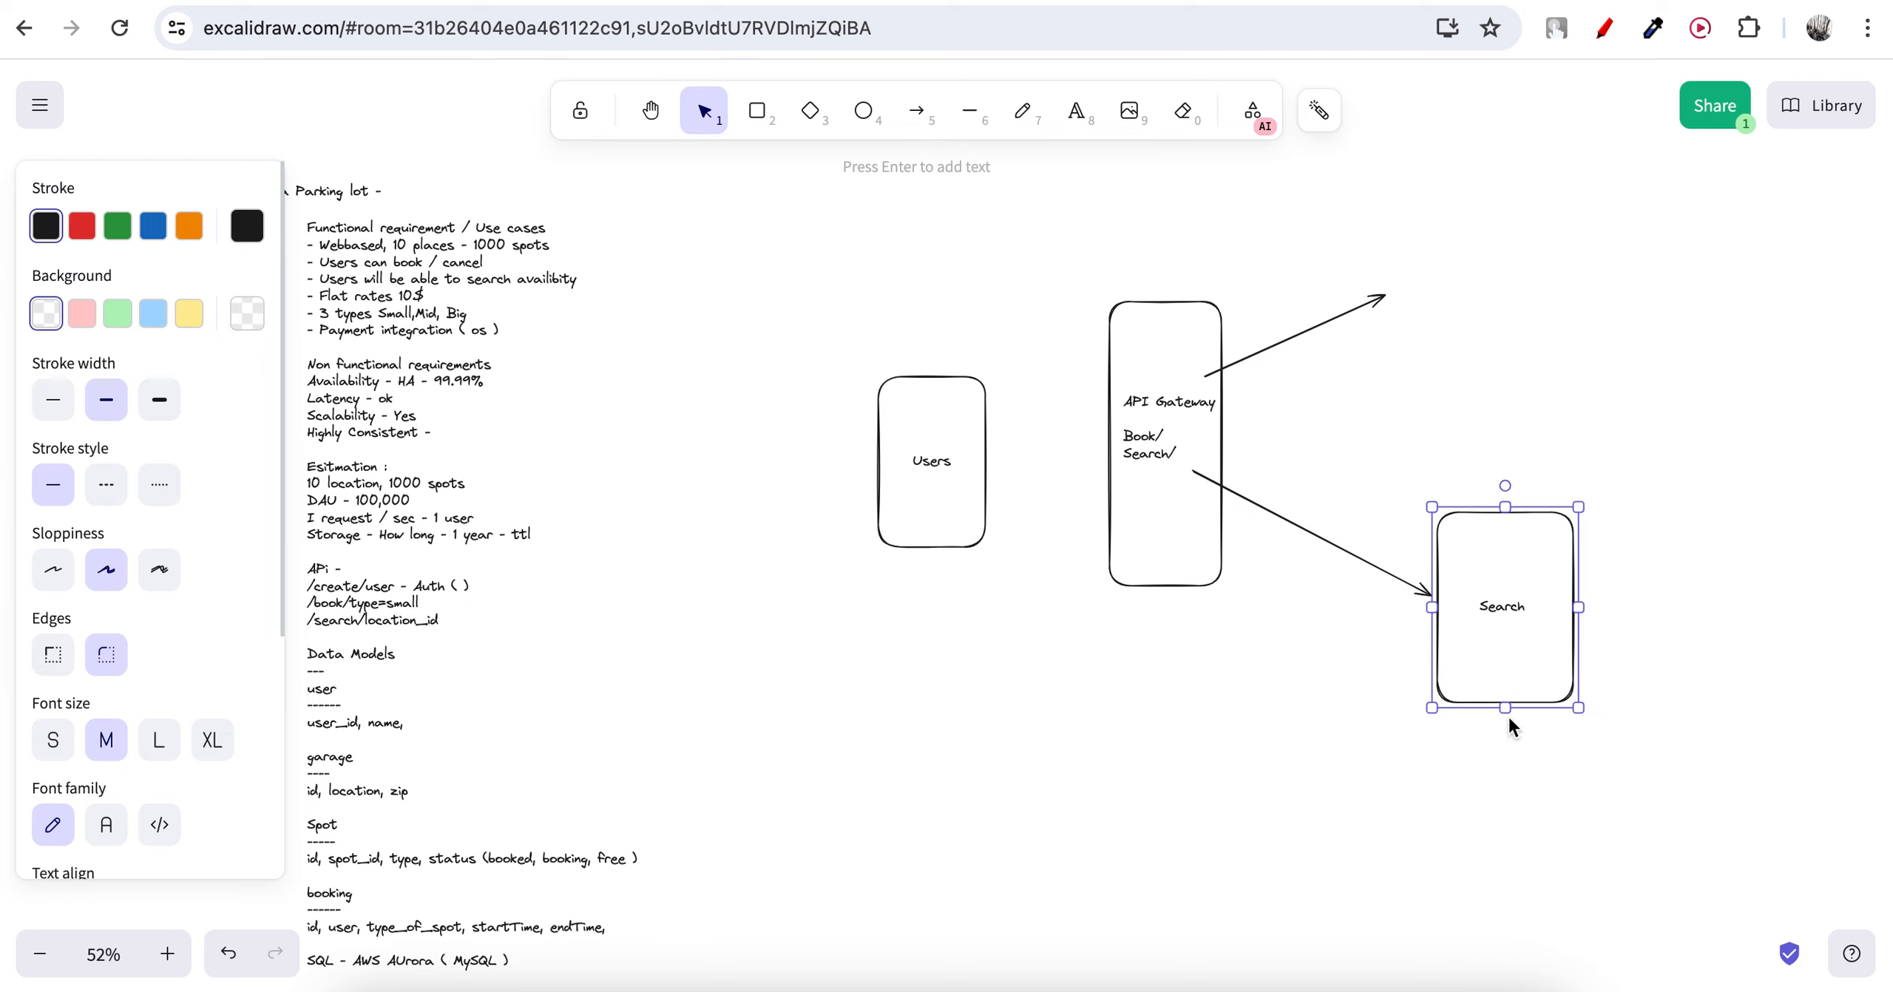
{"action": "left_click_drag", "start_coordinate": [1507, 710], "coordinate": [1512, 627]}
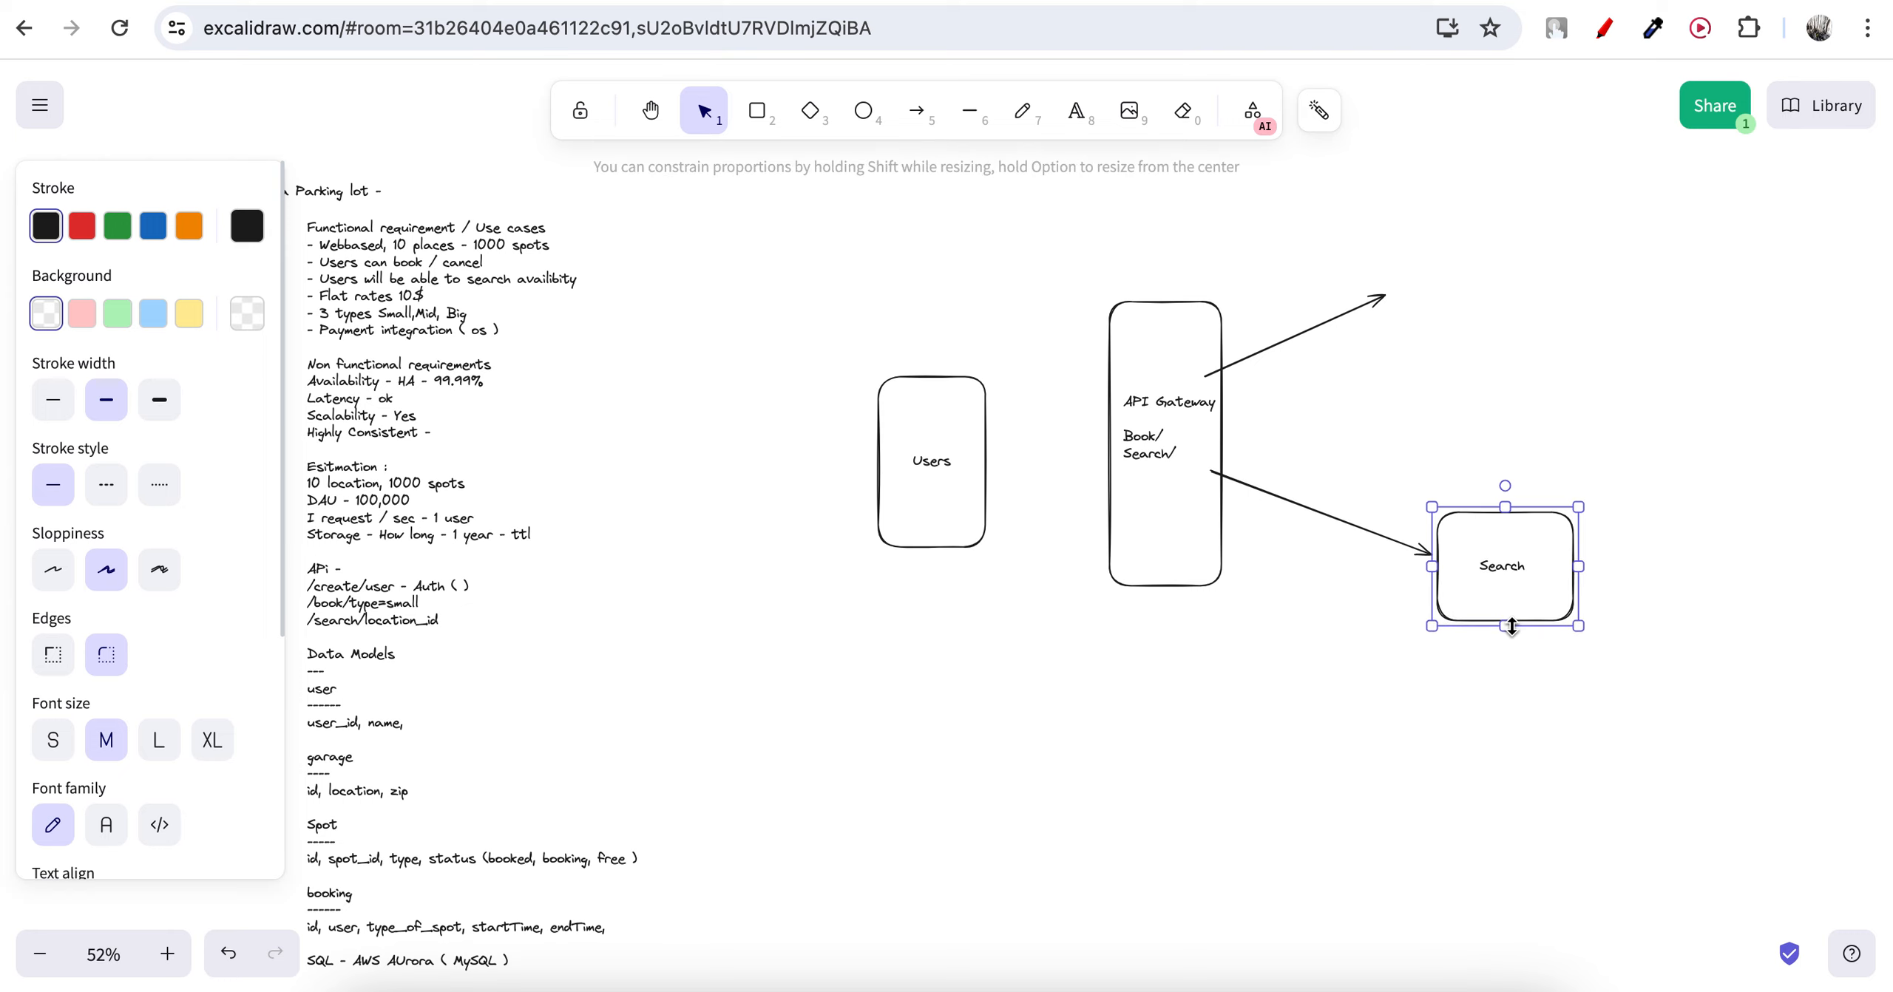
{"action": "left_click", "coordinate": [1642, 583]}
{"action": "left_click", "coordinate": [1565, 575]}
{"action": "left_click", "coordinate": [1680, 569]}
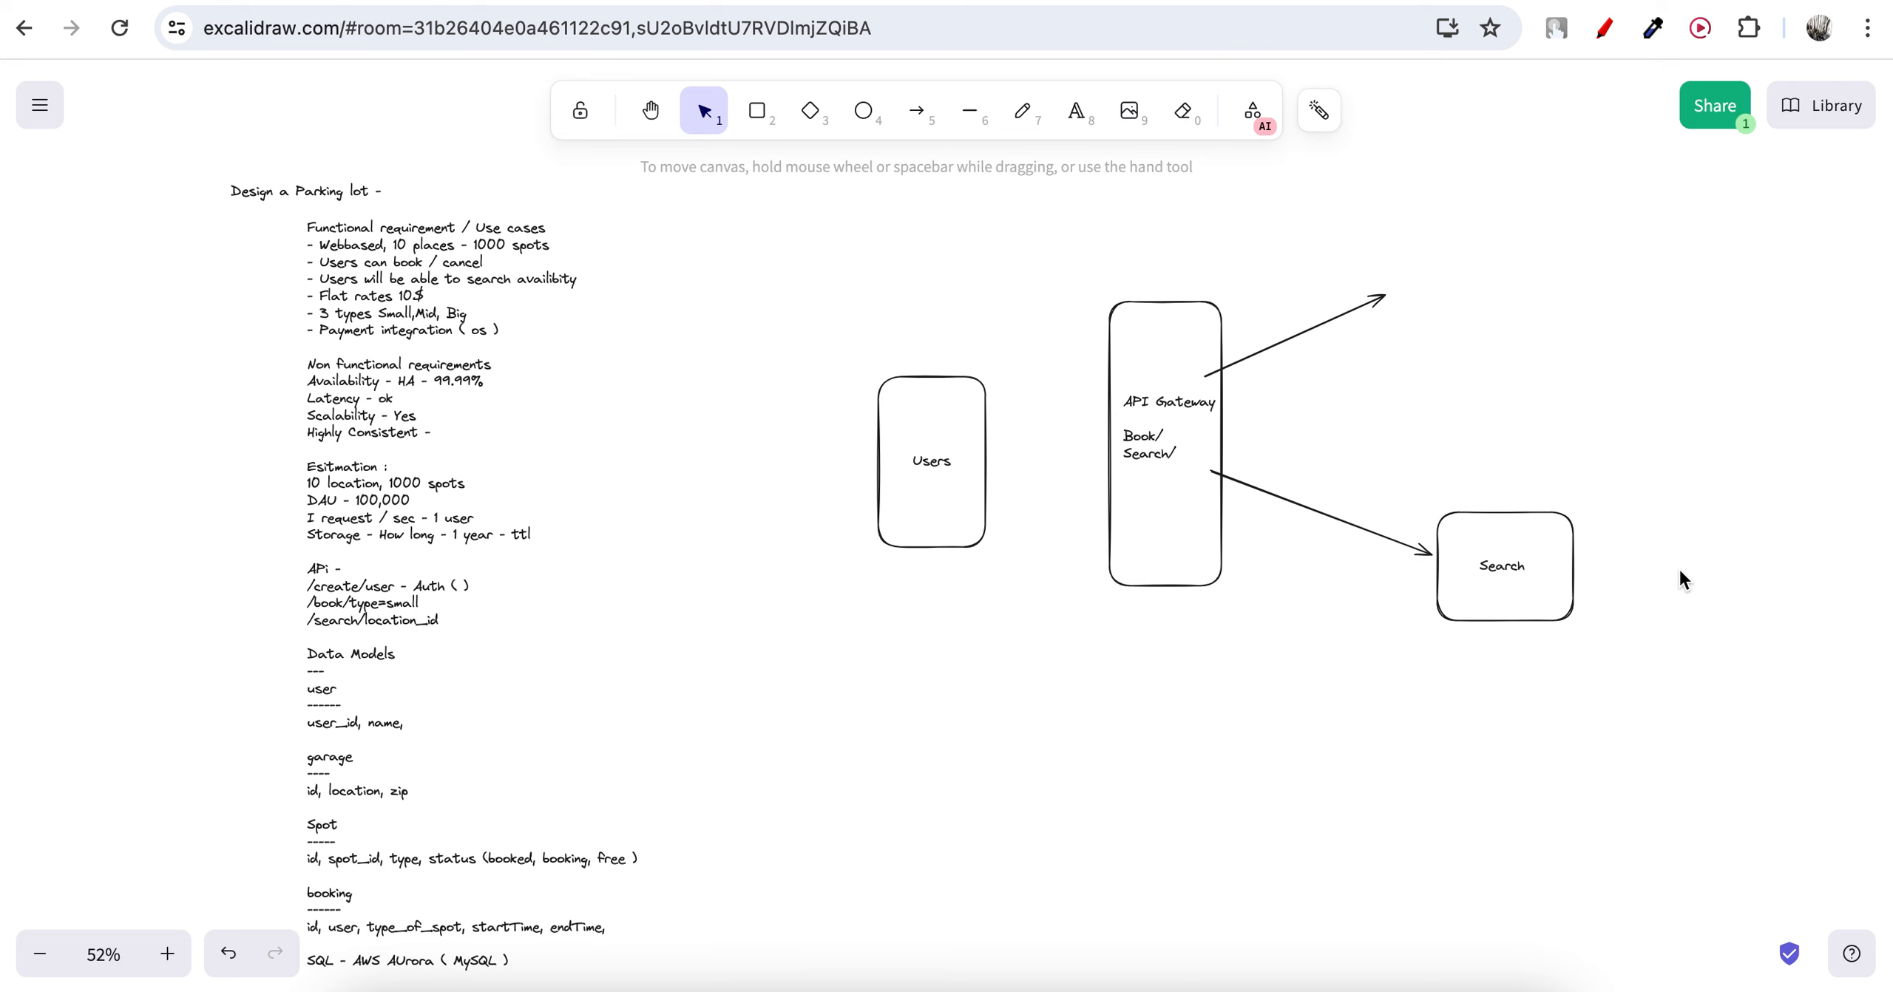
Move the Search box slightly down and to the right with its arrow attached, and deselect it.
{"action": "scroll", "coordinate": [824, 769], "scroll_direction": "down", "scroll_amount": 2}
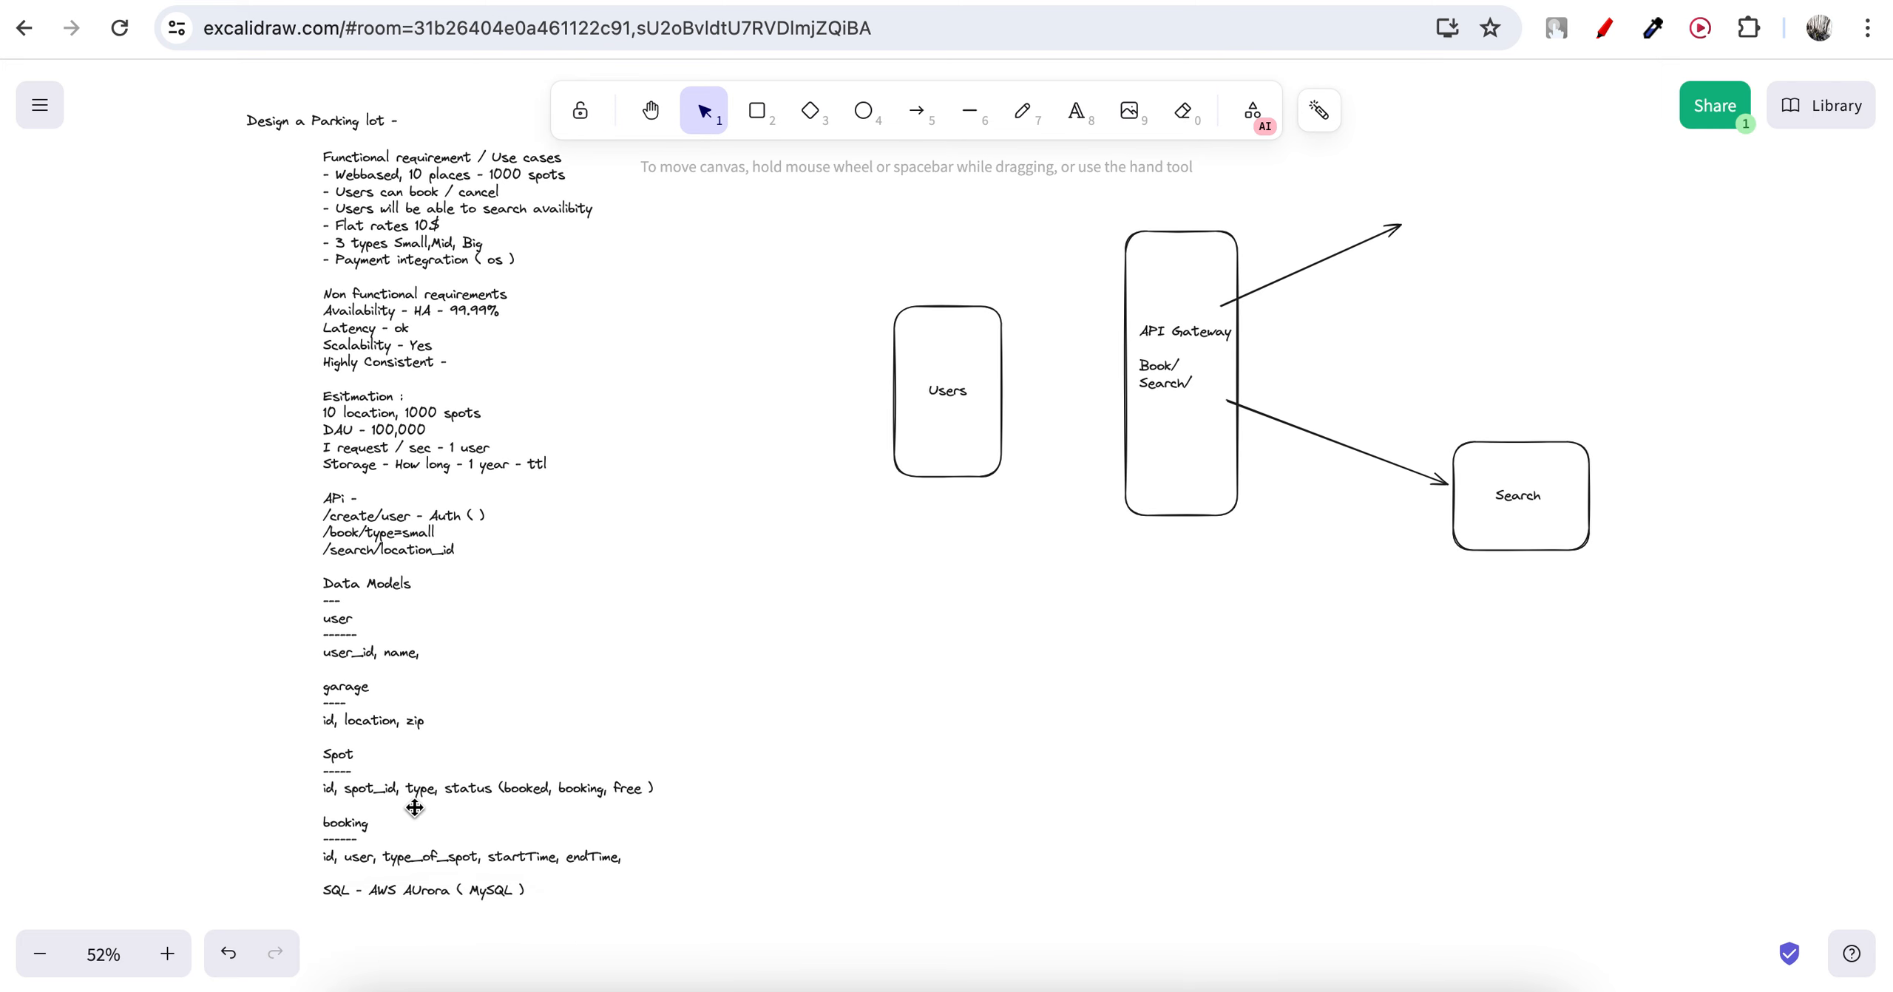
{"action": "left_click", "coordinate": [1564, 517]}
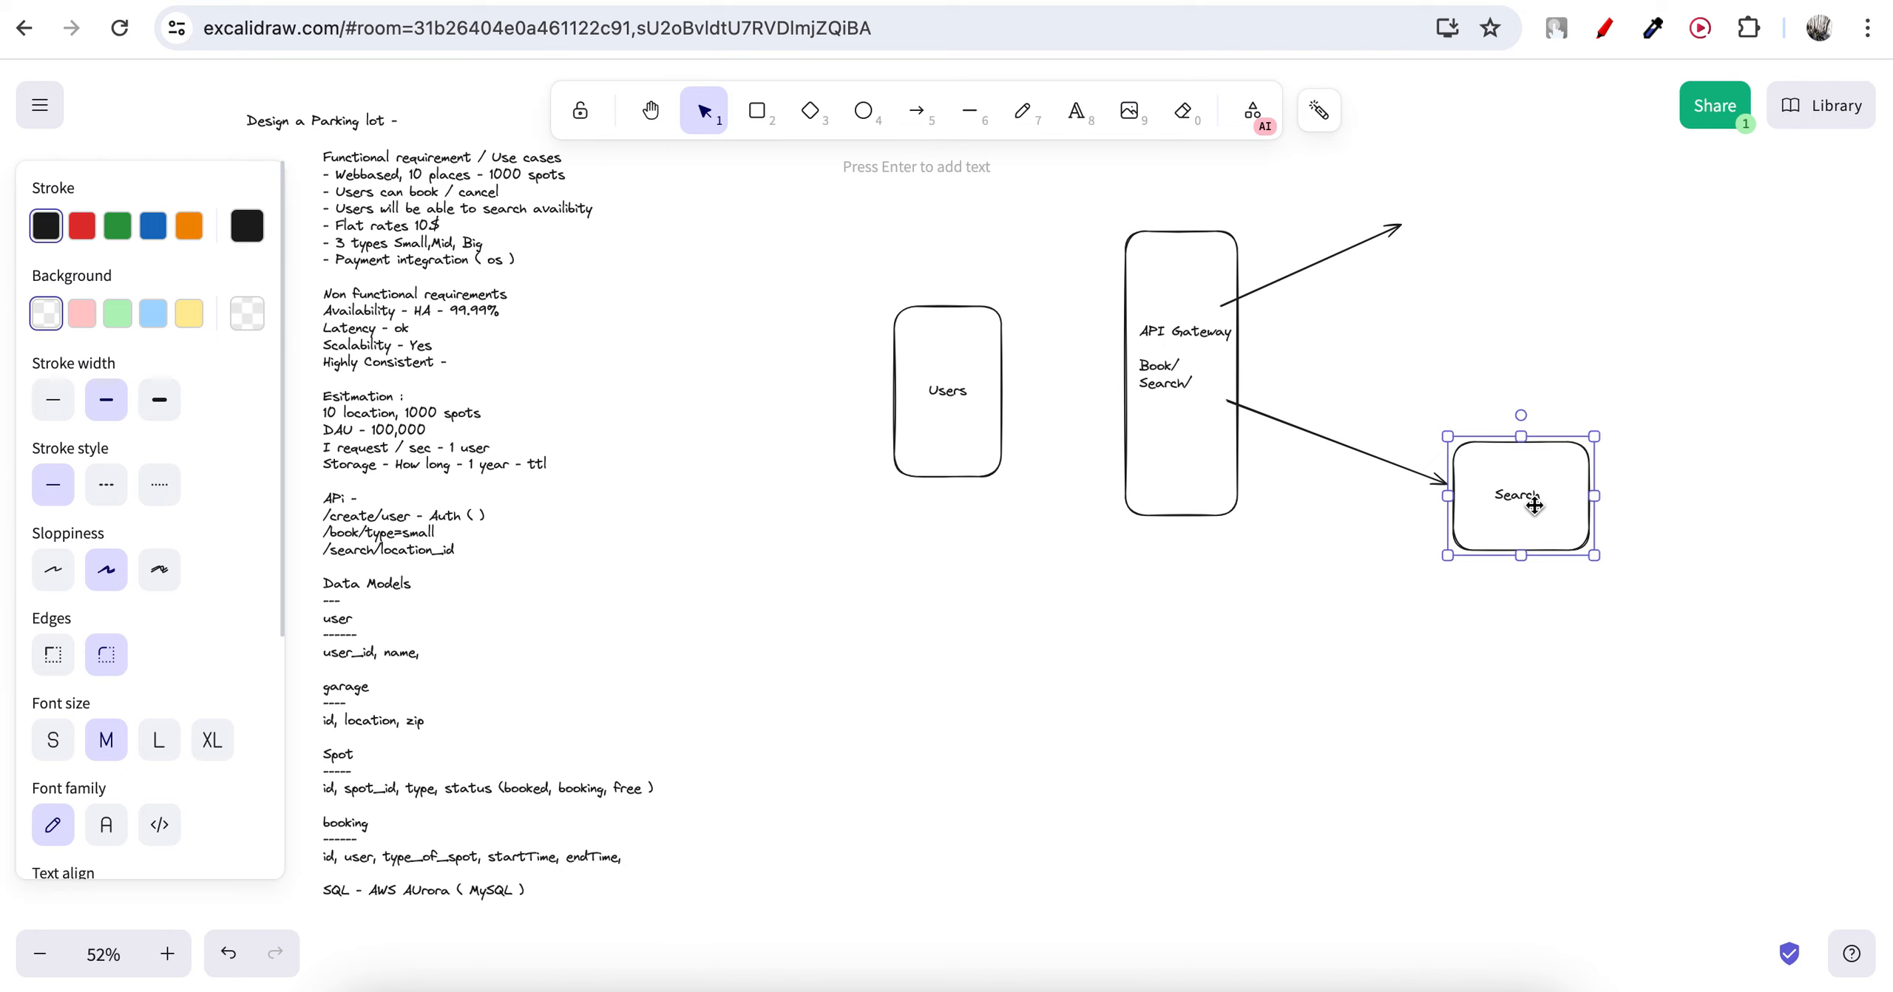
{"action": "mouse_move", "coordinate": [1529, 500]}
{"action": "left_mouse_down"}
{"action": "mouse_move", "coordinate": [1527, 479]}
{"action": "mouse_move", "coordinate": [1530, 528]}
{"action": "left_mouse_up"}
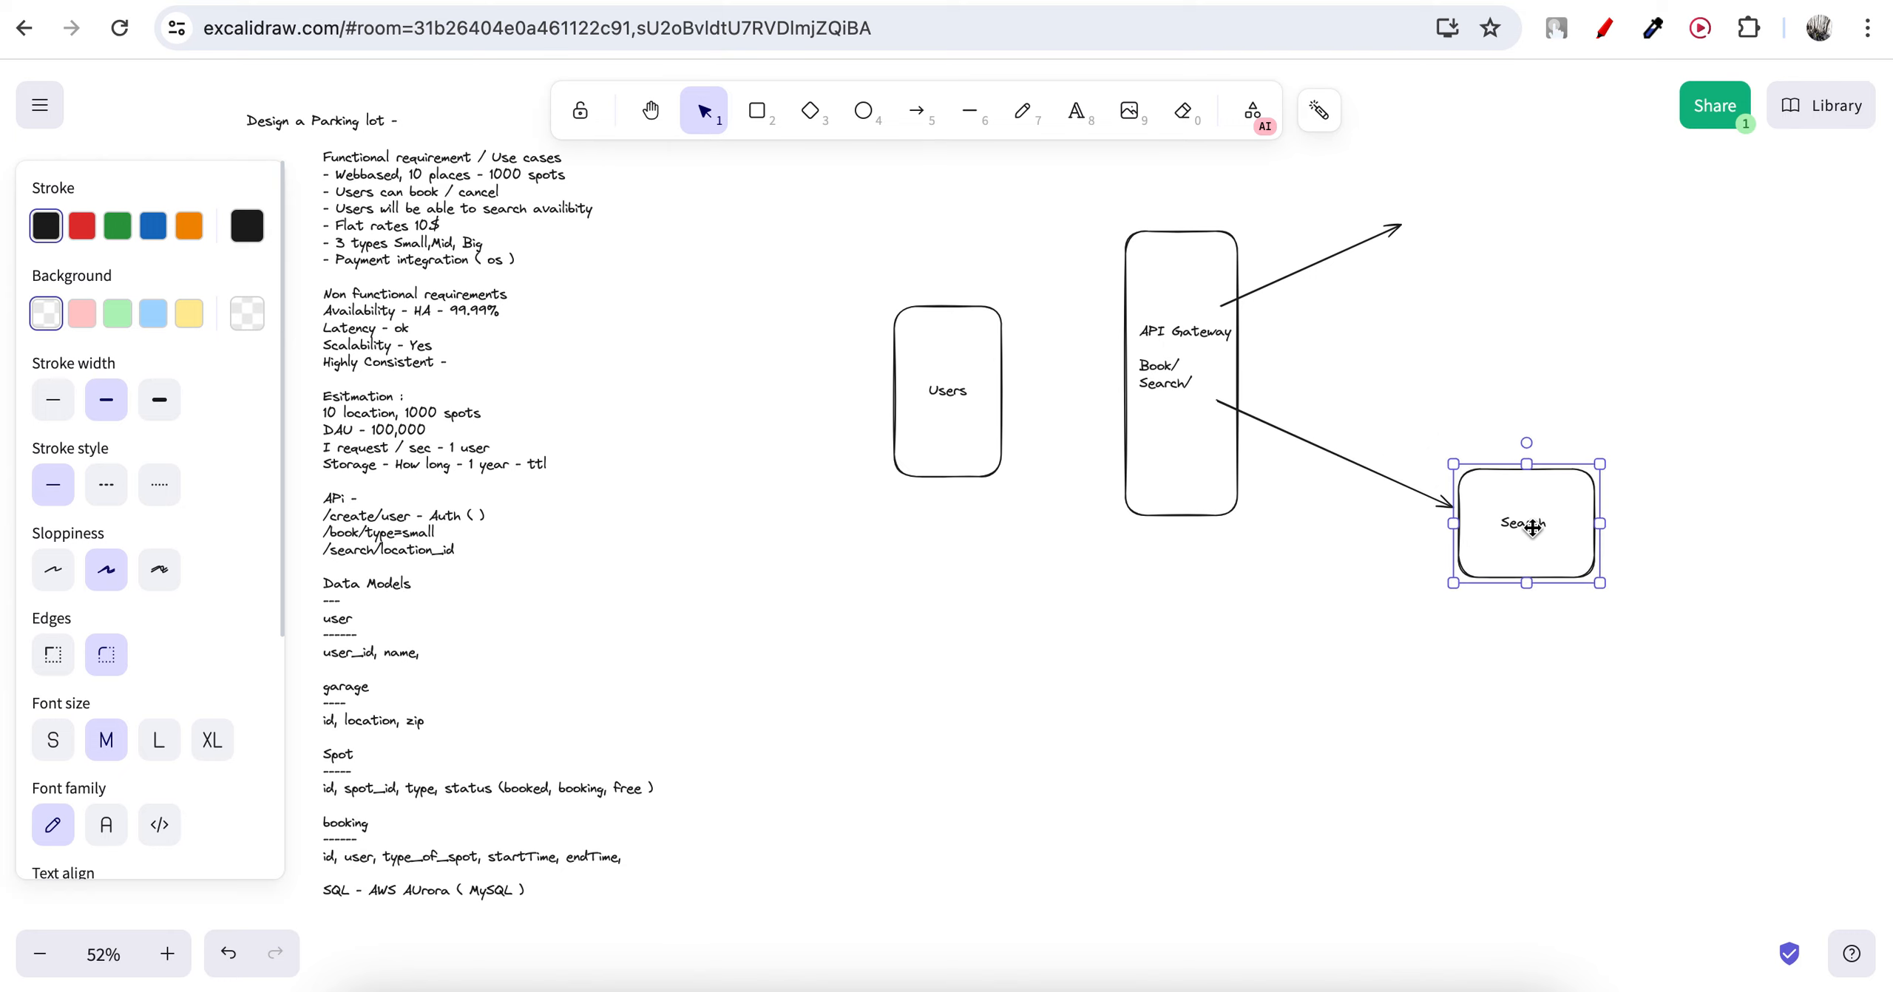
{"action": "left_click", "coordinate": [1669, 321]}
{"action": "left_click", "coordinate": [1508, 531]}
{"action": "left_click", "coordinate": [1726, 503]}
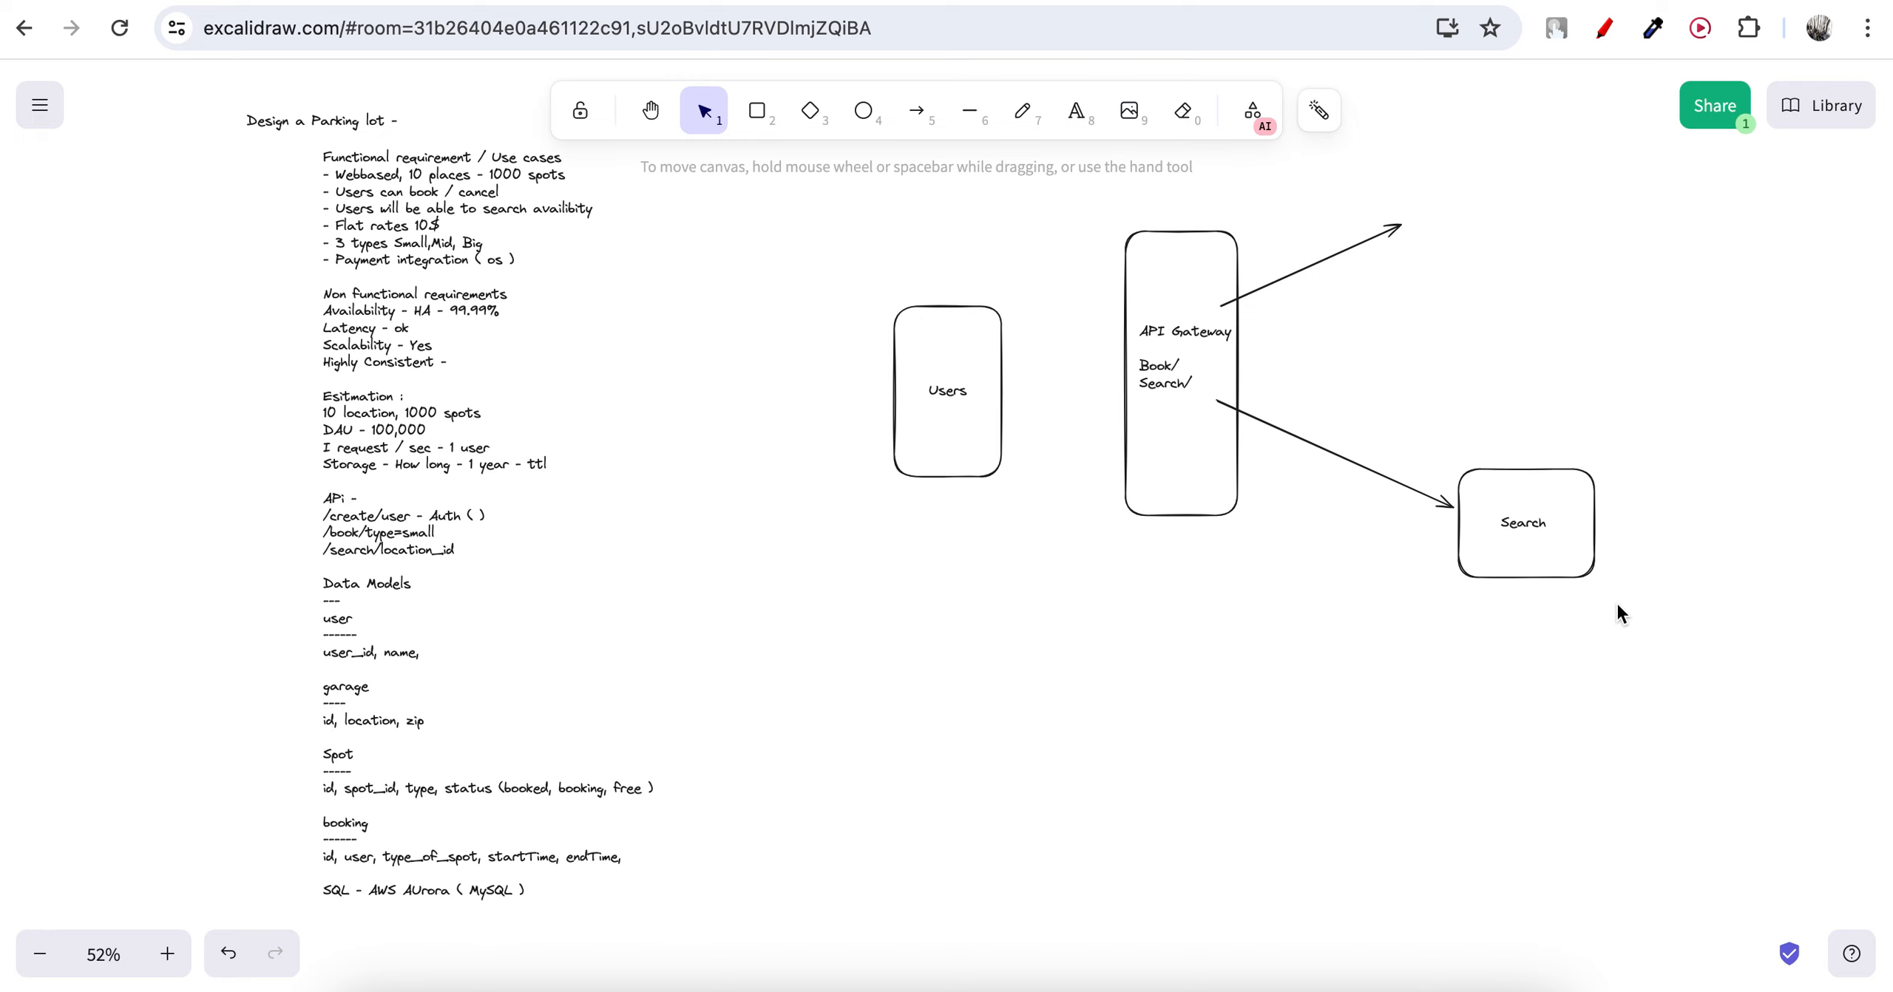
{"action": "left_click", "coordinate": [1547, 521]}
{"action": "left_click", "coordinate": [1686, 545]}
{"action": "left_click", "coordinate": [1529, 541]}
{"action": "left_click", "coordinate": [1714, 530]}
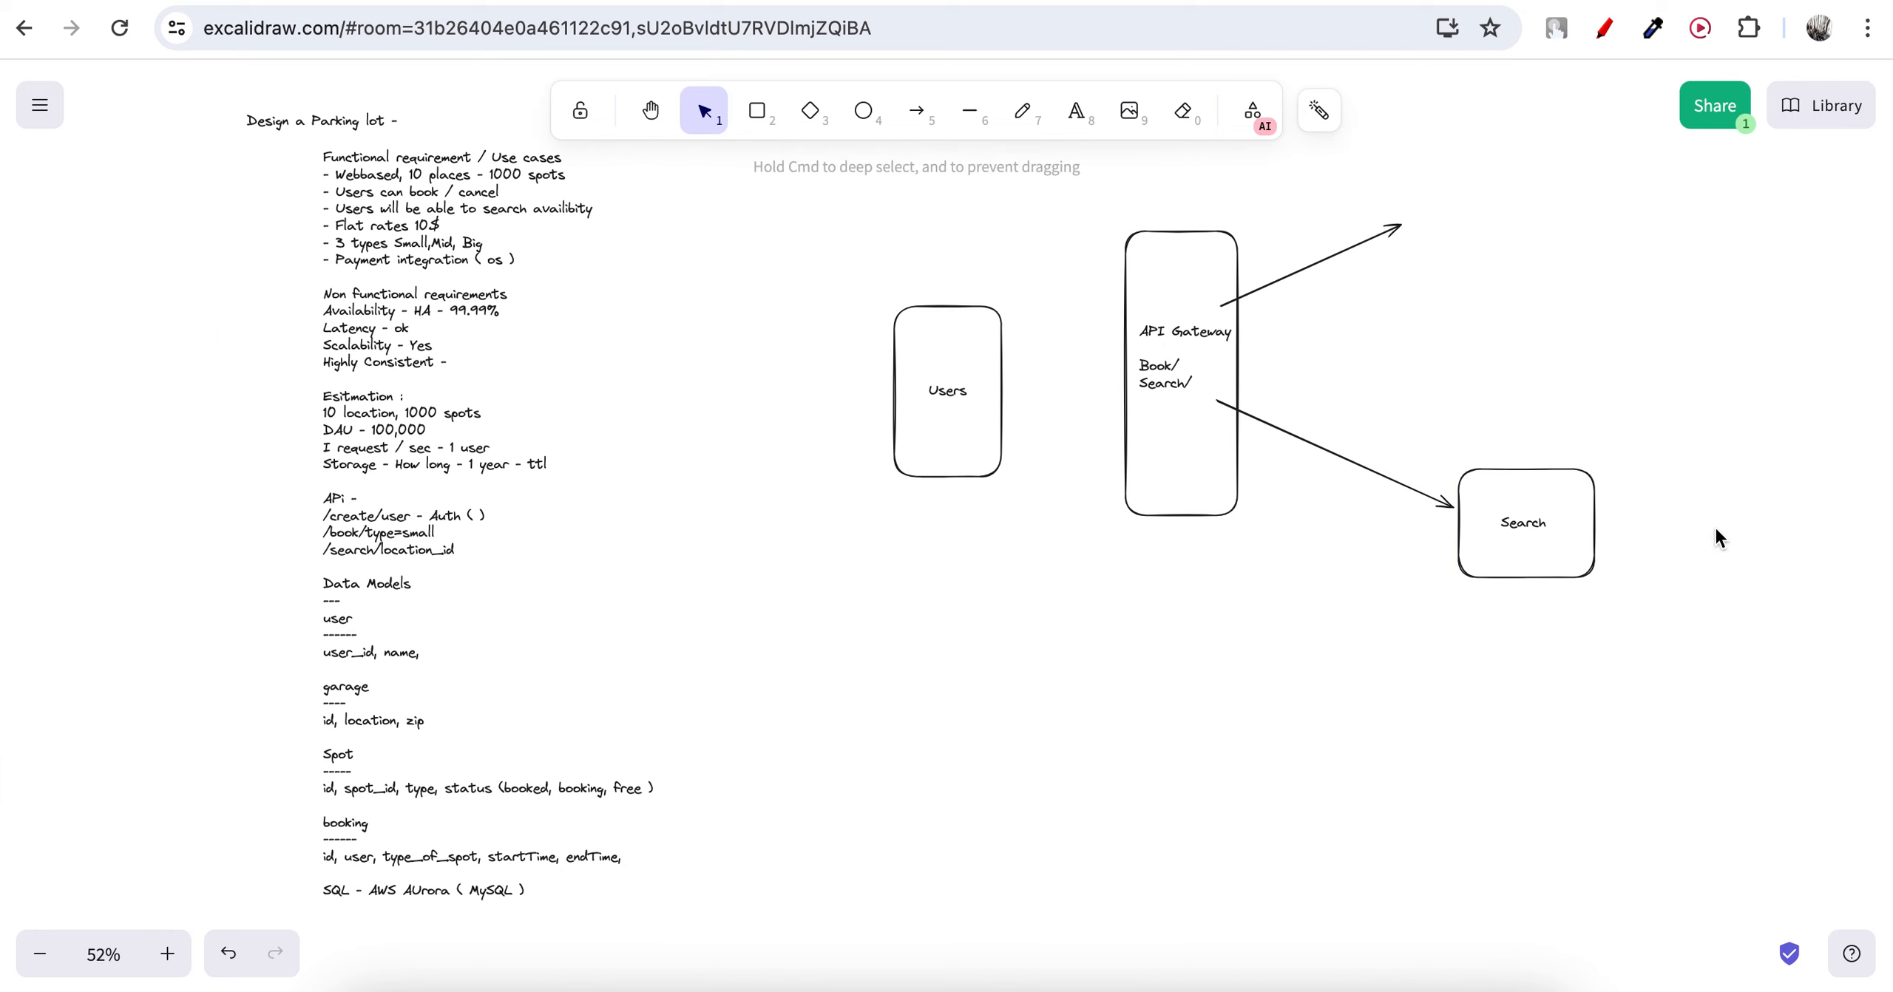
{"action": "left_click", "coordinate": [1518, 532]}
{"action": "left_click", "coordinate": [1728, 553]}
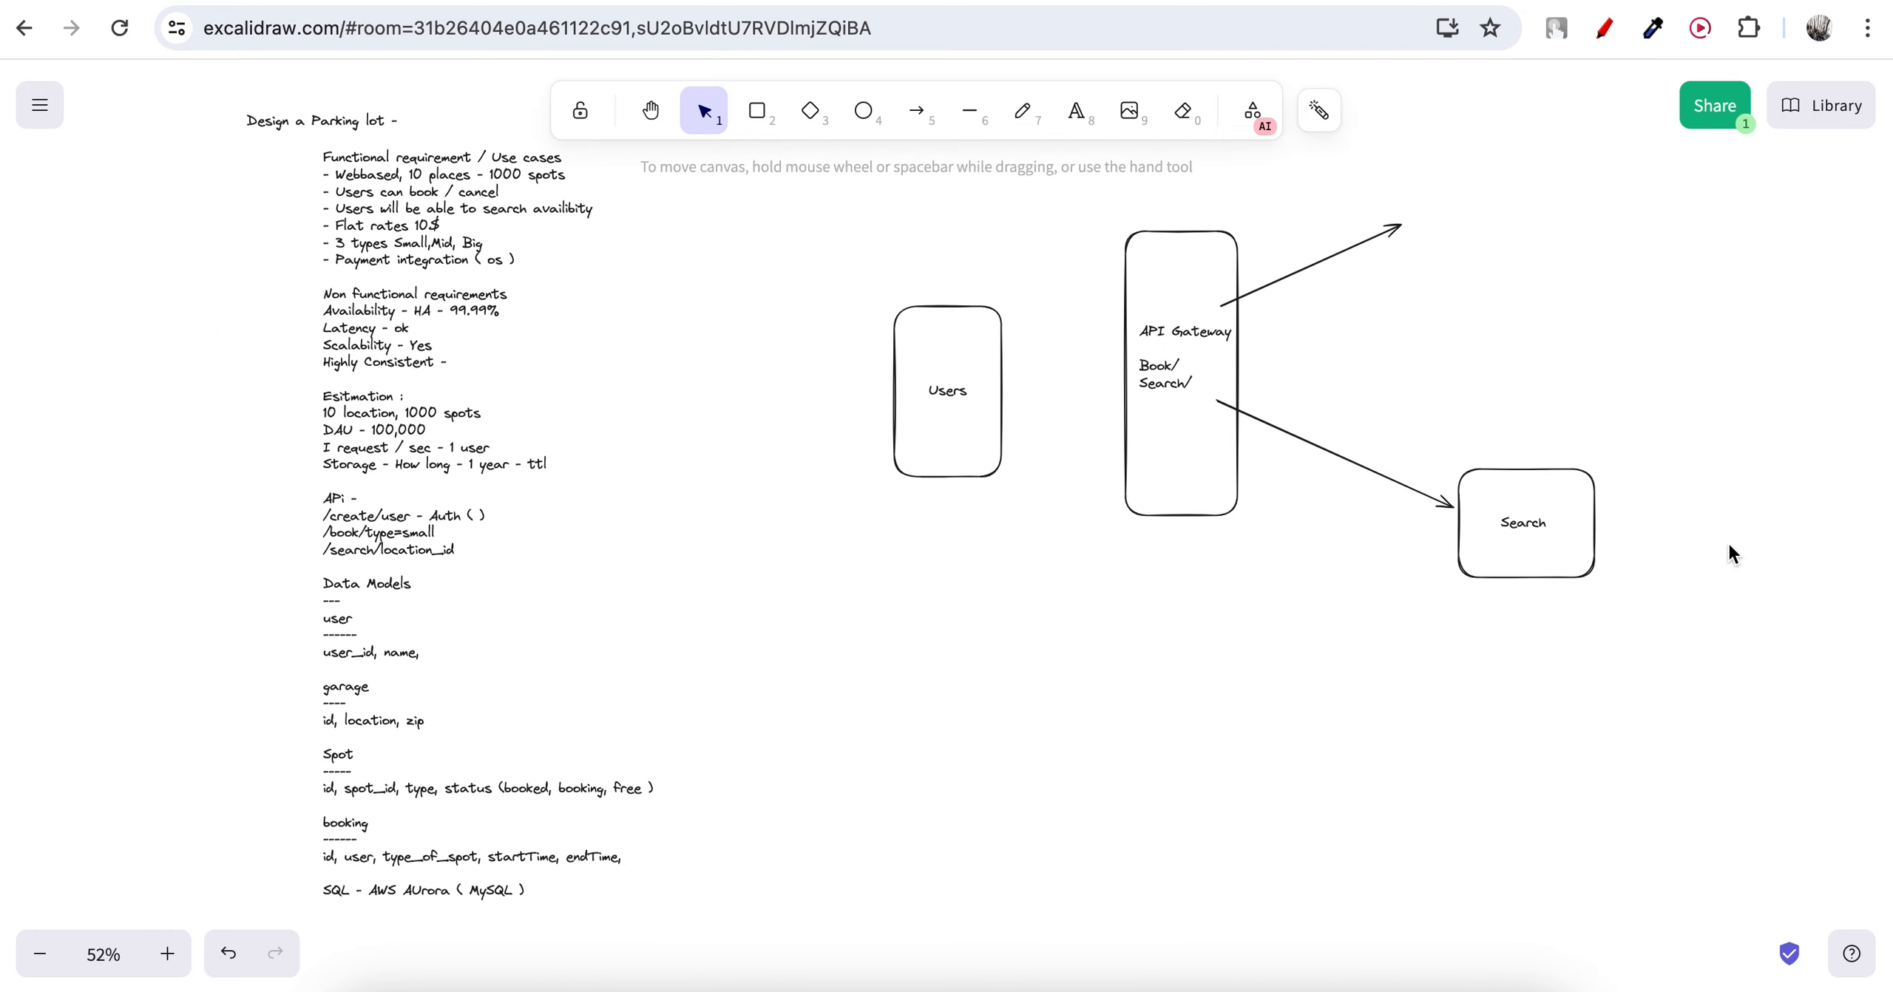
Nudge the Search box slightly to the left with its arrow still attached, and deselect it.
{"action": "left_click", "coordinate": [1494, 551]}
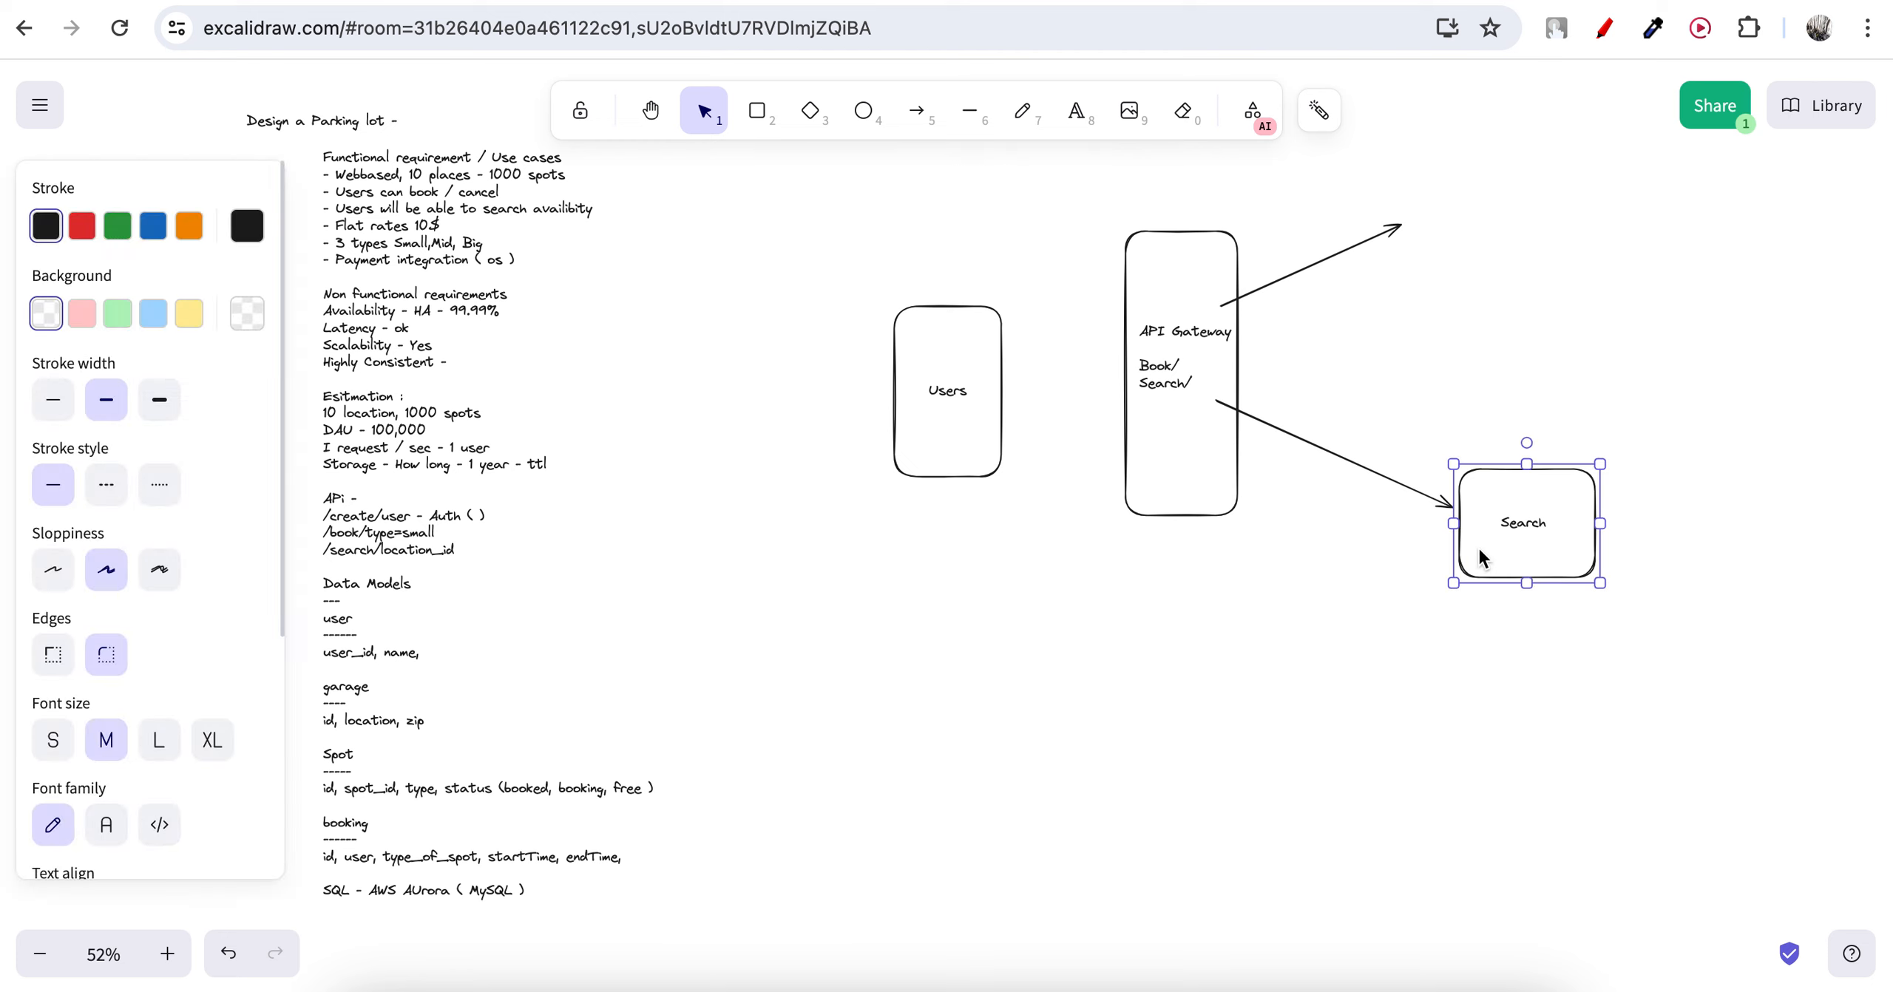
{"action": "left_click_drag", "start_coordinate": [1494, 551], "coordinate": [1480, 551]}
{"action": "left_click", "coordinate": [1657, 567]}
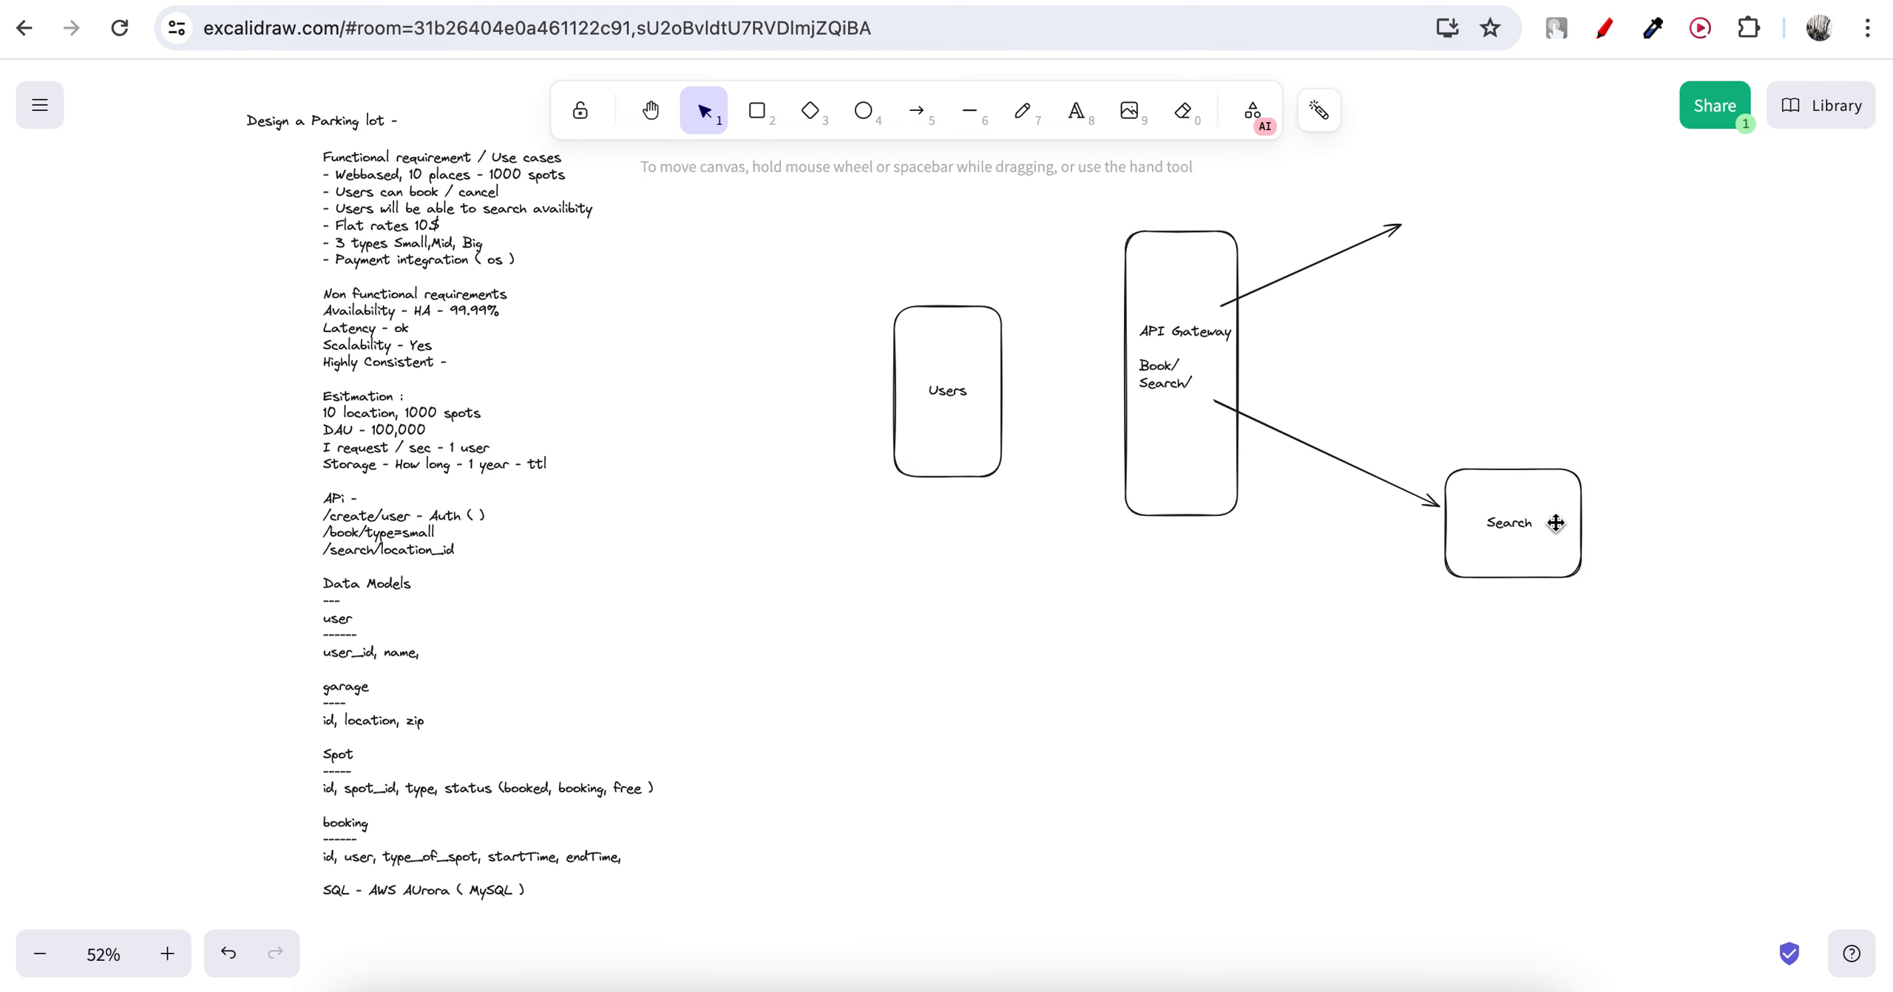
Extend the label of the Search box to read "Search Lambda".
{"action": "double_click", "coordinate": [1536, 524]}
{"action": "key", "text": "Escape"}
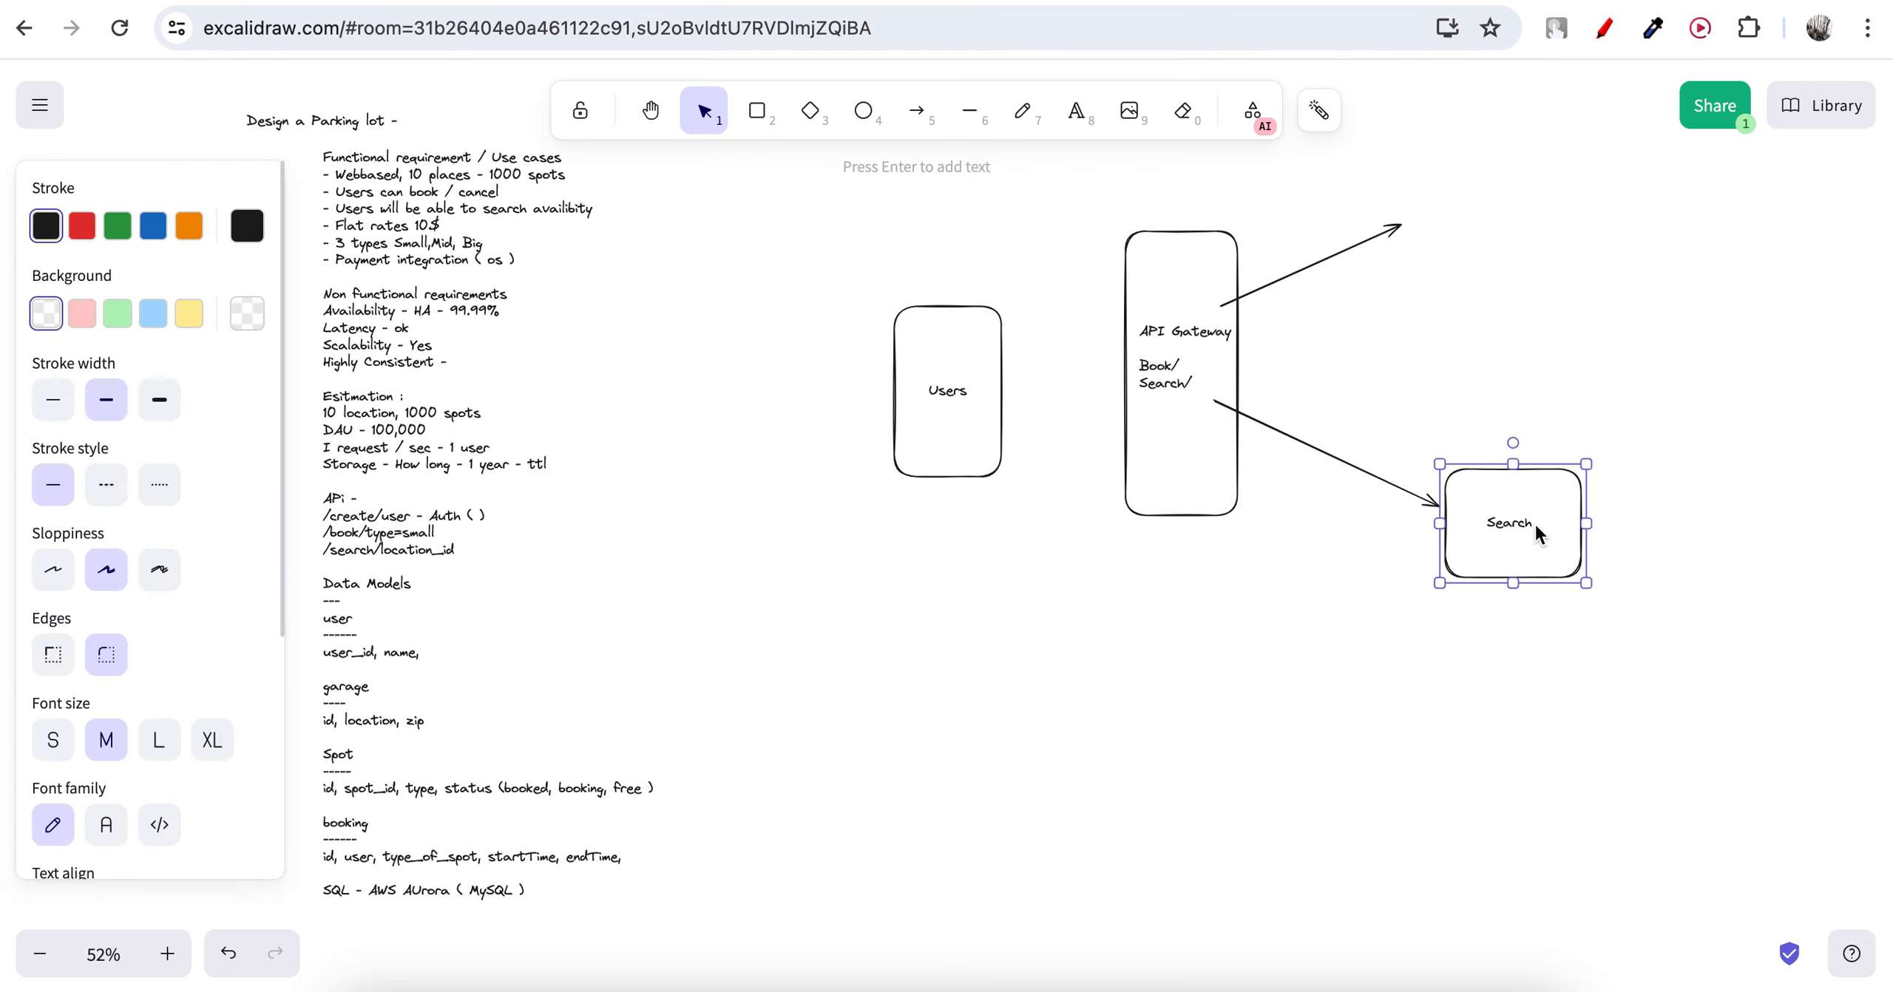
{"action": "double_click", "coordinate": [1503, 525]}
{"action": "left_click", "coordinate": [1536, 524]}
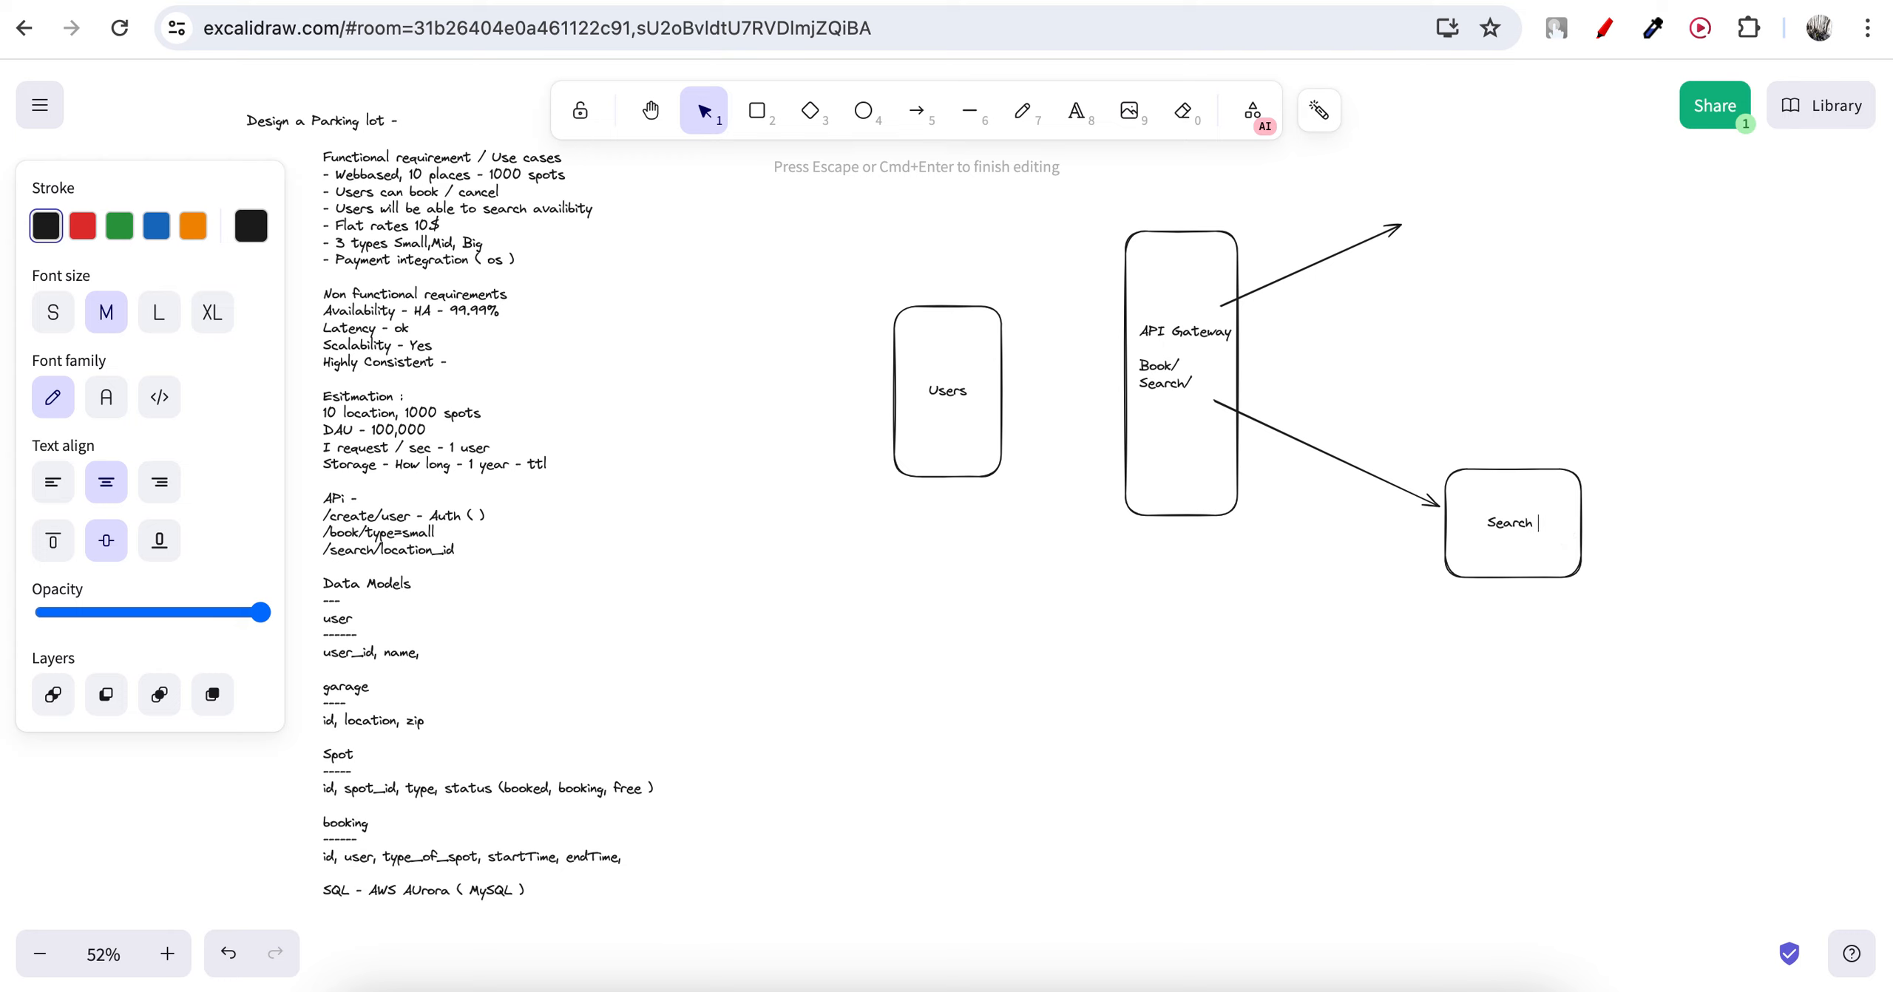
{"action": "type", "text": "Lambda"}
{"action": "left_click", "coordinate": [1520, 612]}
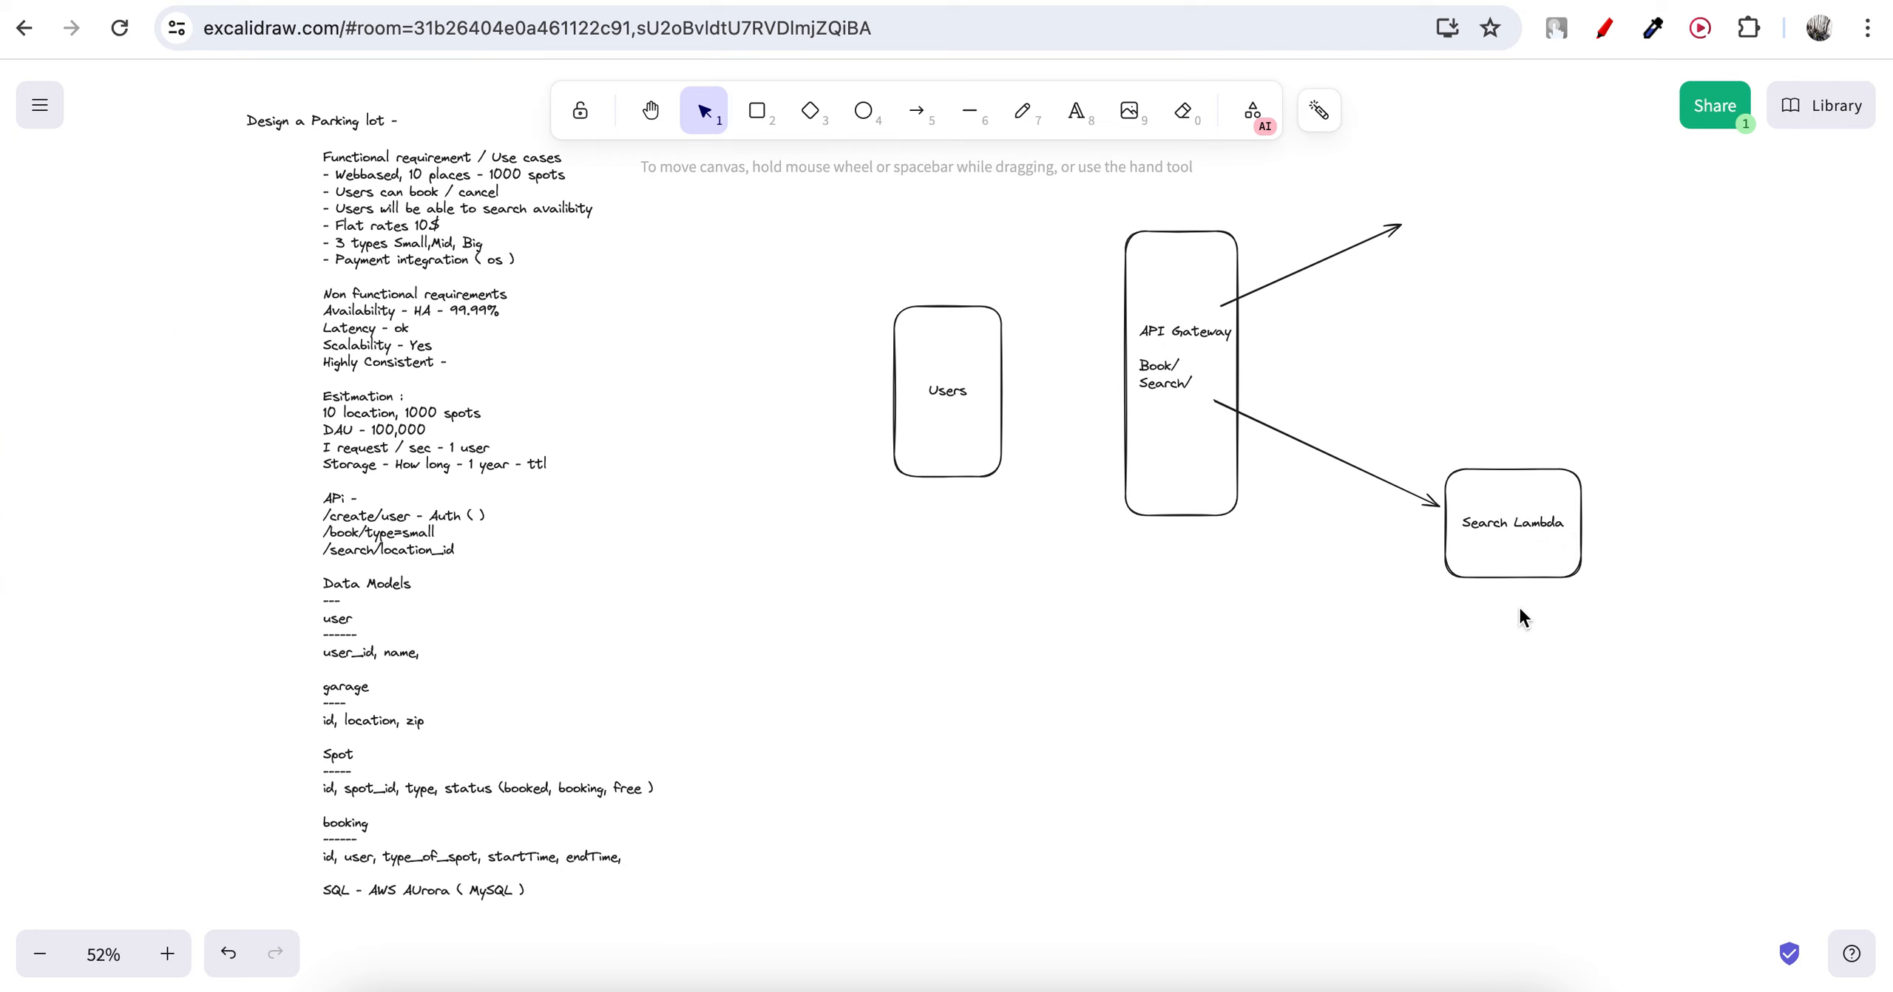
Draw a rectangle at the tip of the upper arrow and place the text "Consistent" inside it.
{"action": "left_click", "coordinate": [757, 111]}
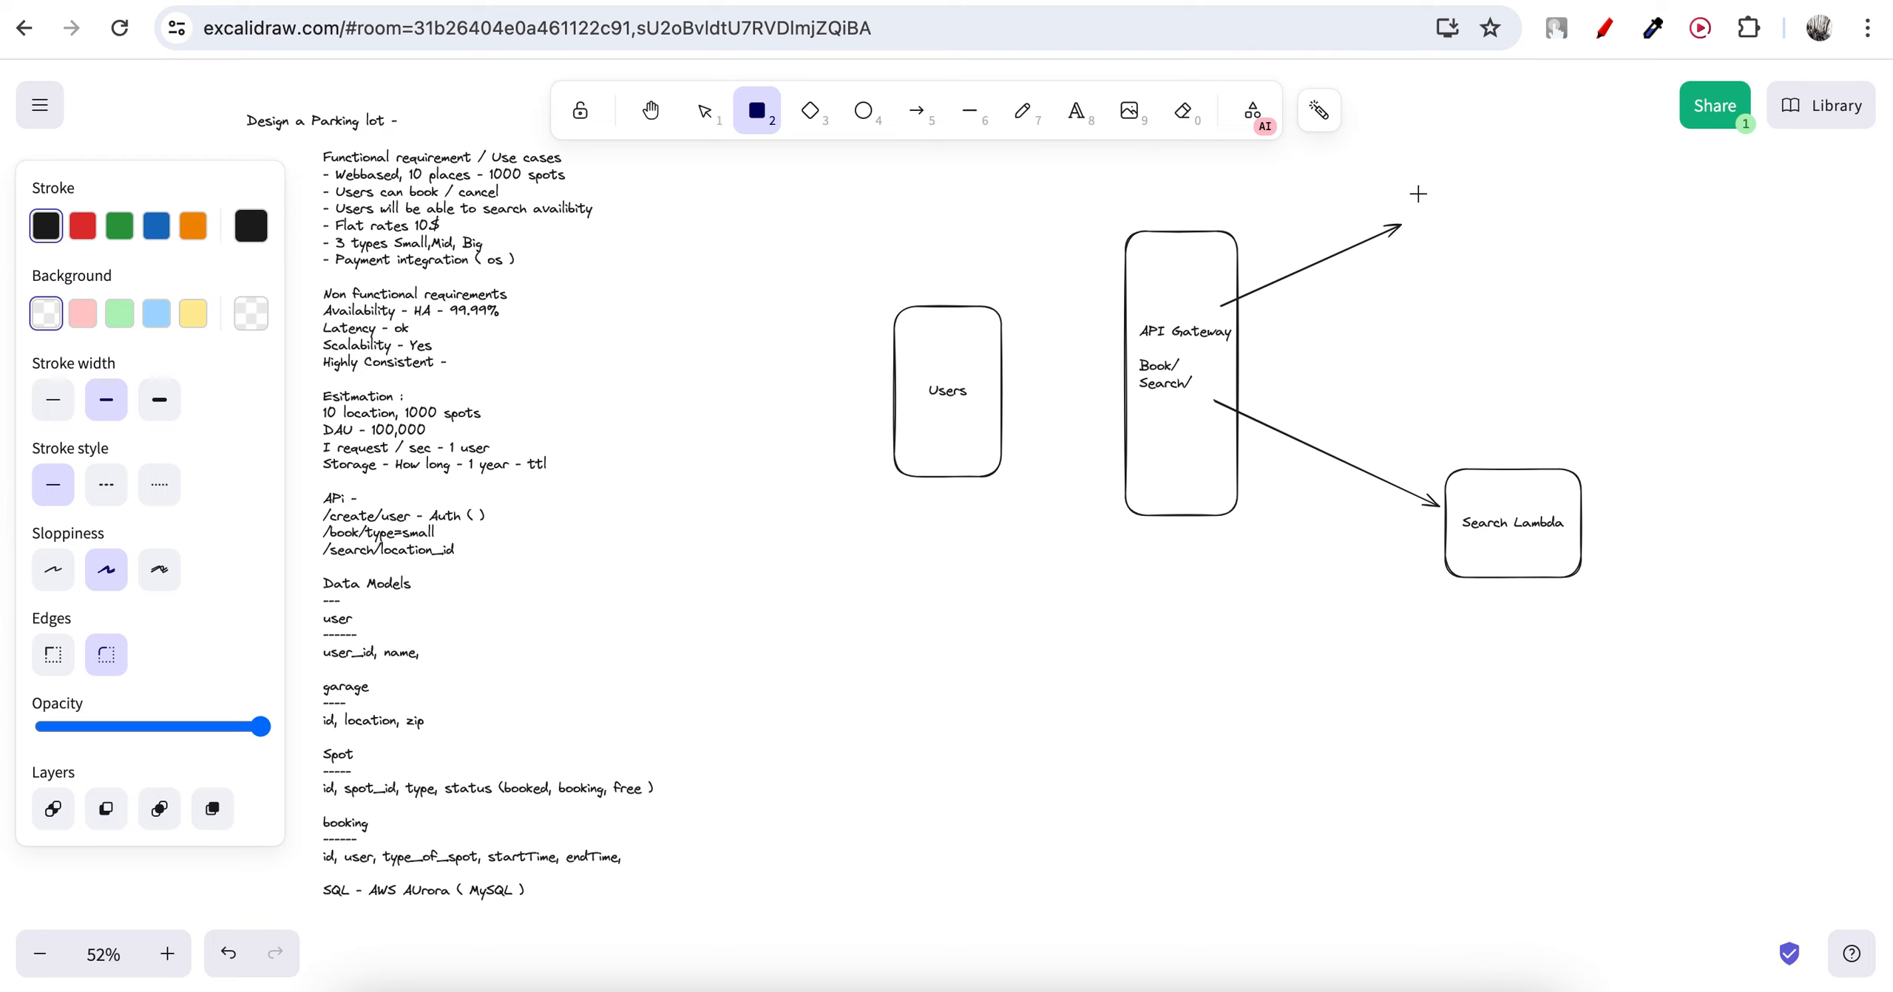
{"action": "left_click_drag", "start_coordinate": [1406, 173], "coordinate": [1559, 313]}
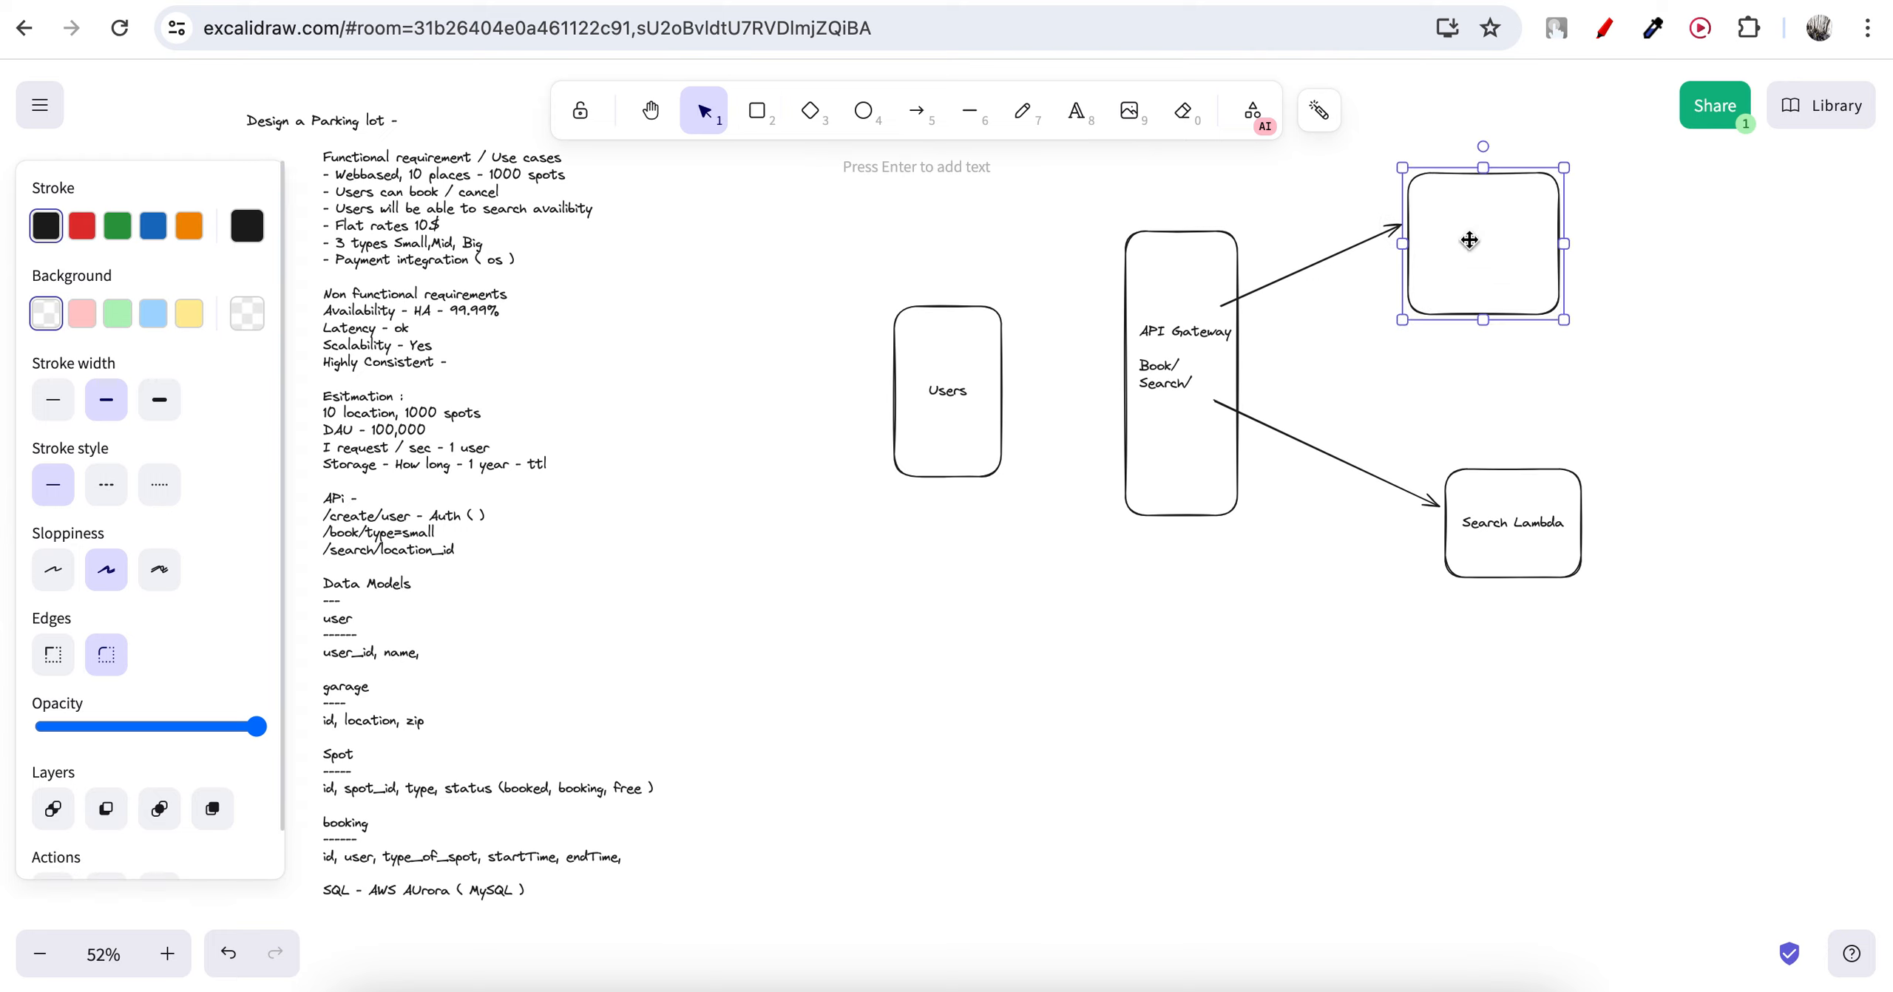
{"action": "double_click", "coordinate": [1471, 224]}
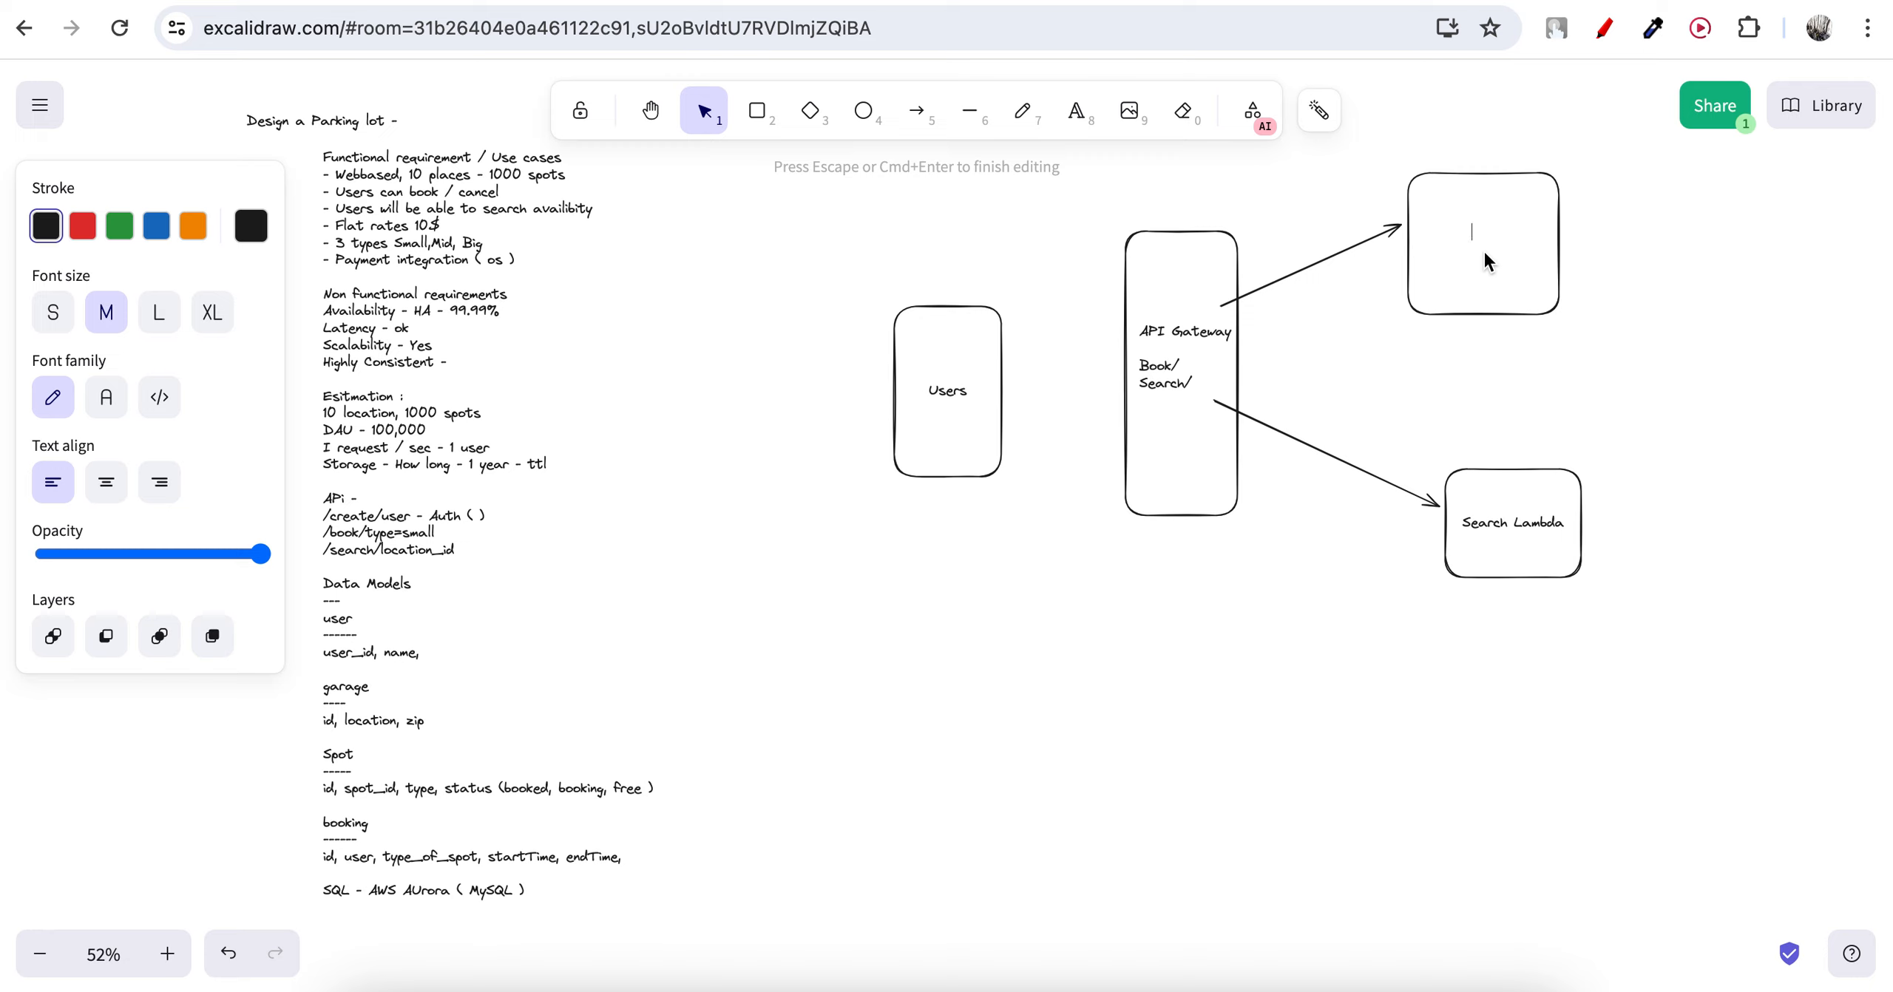
{"action": "type", "text": "Consistent"}
{"action": "left_click", "coordinate": [1642, 304]}
{"action": "left_click_drag", "start_coordinate": [1520, 229], "coordinate": [1477, 230]}
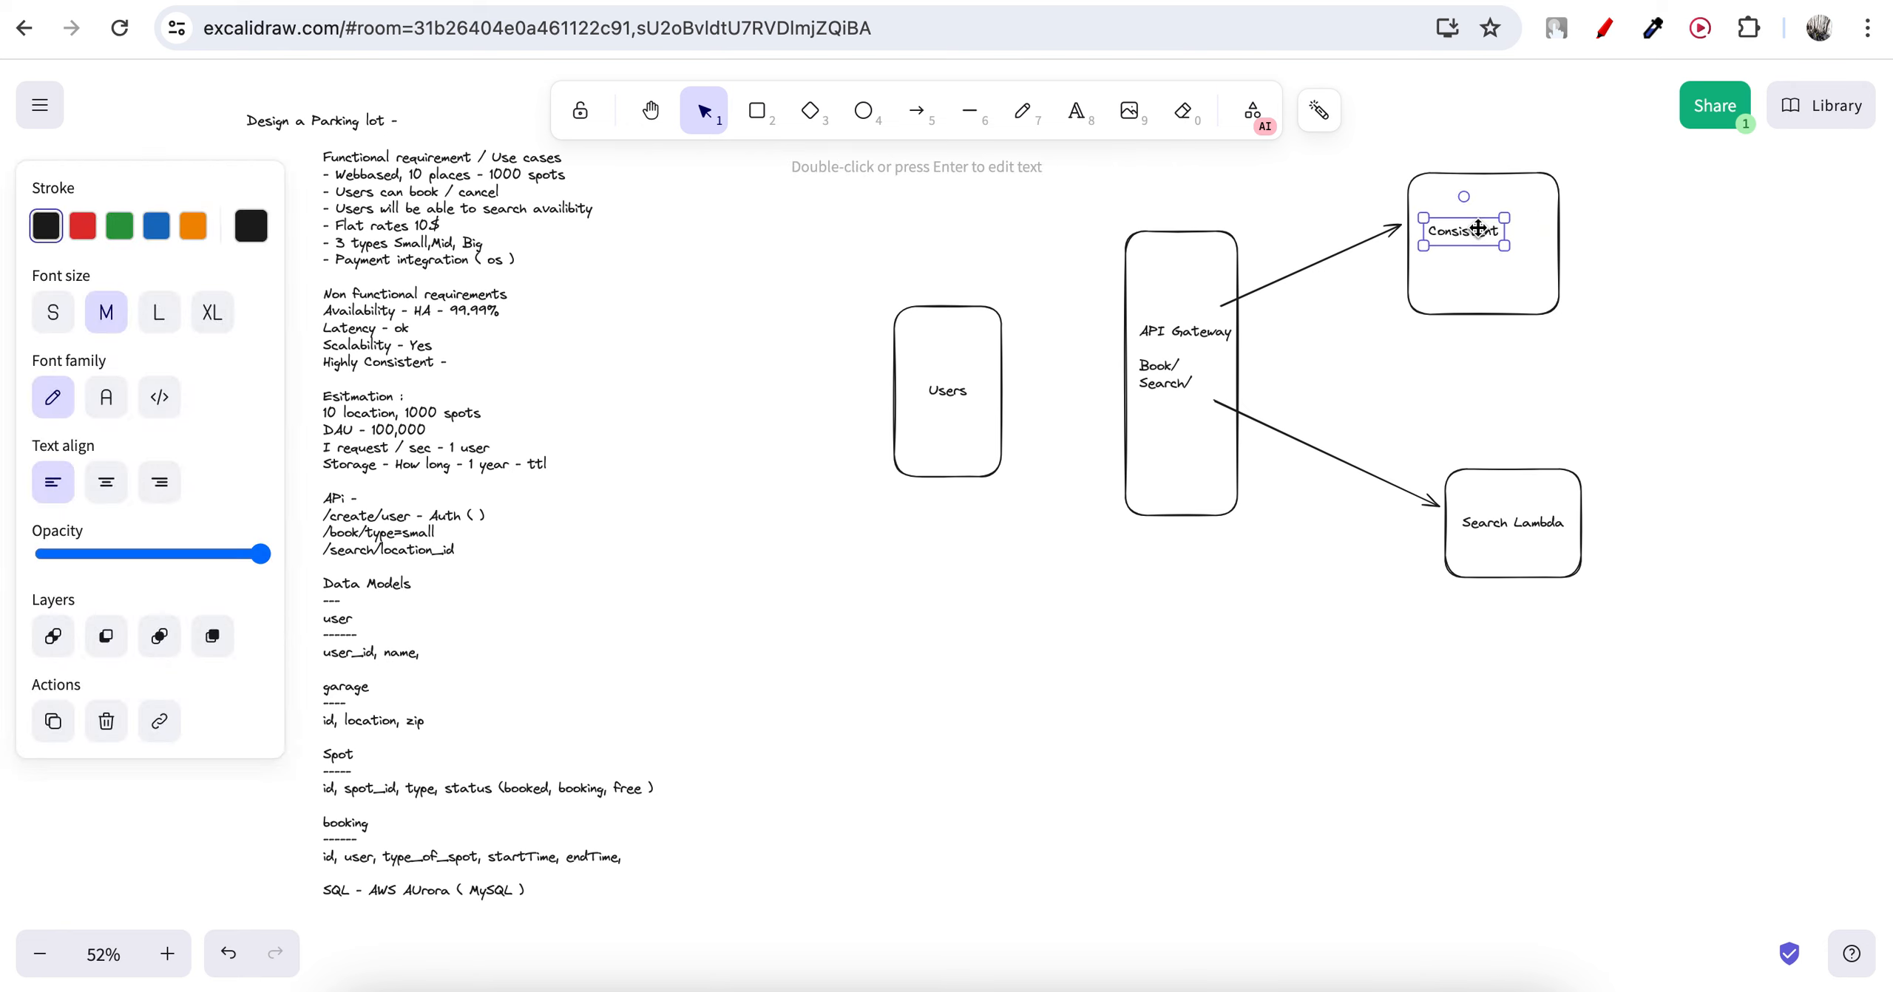
{"action": "left_click", "coordinate": [1481, 269]}
{"action": "double_click", "coordinate": [1511, 266]}
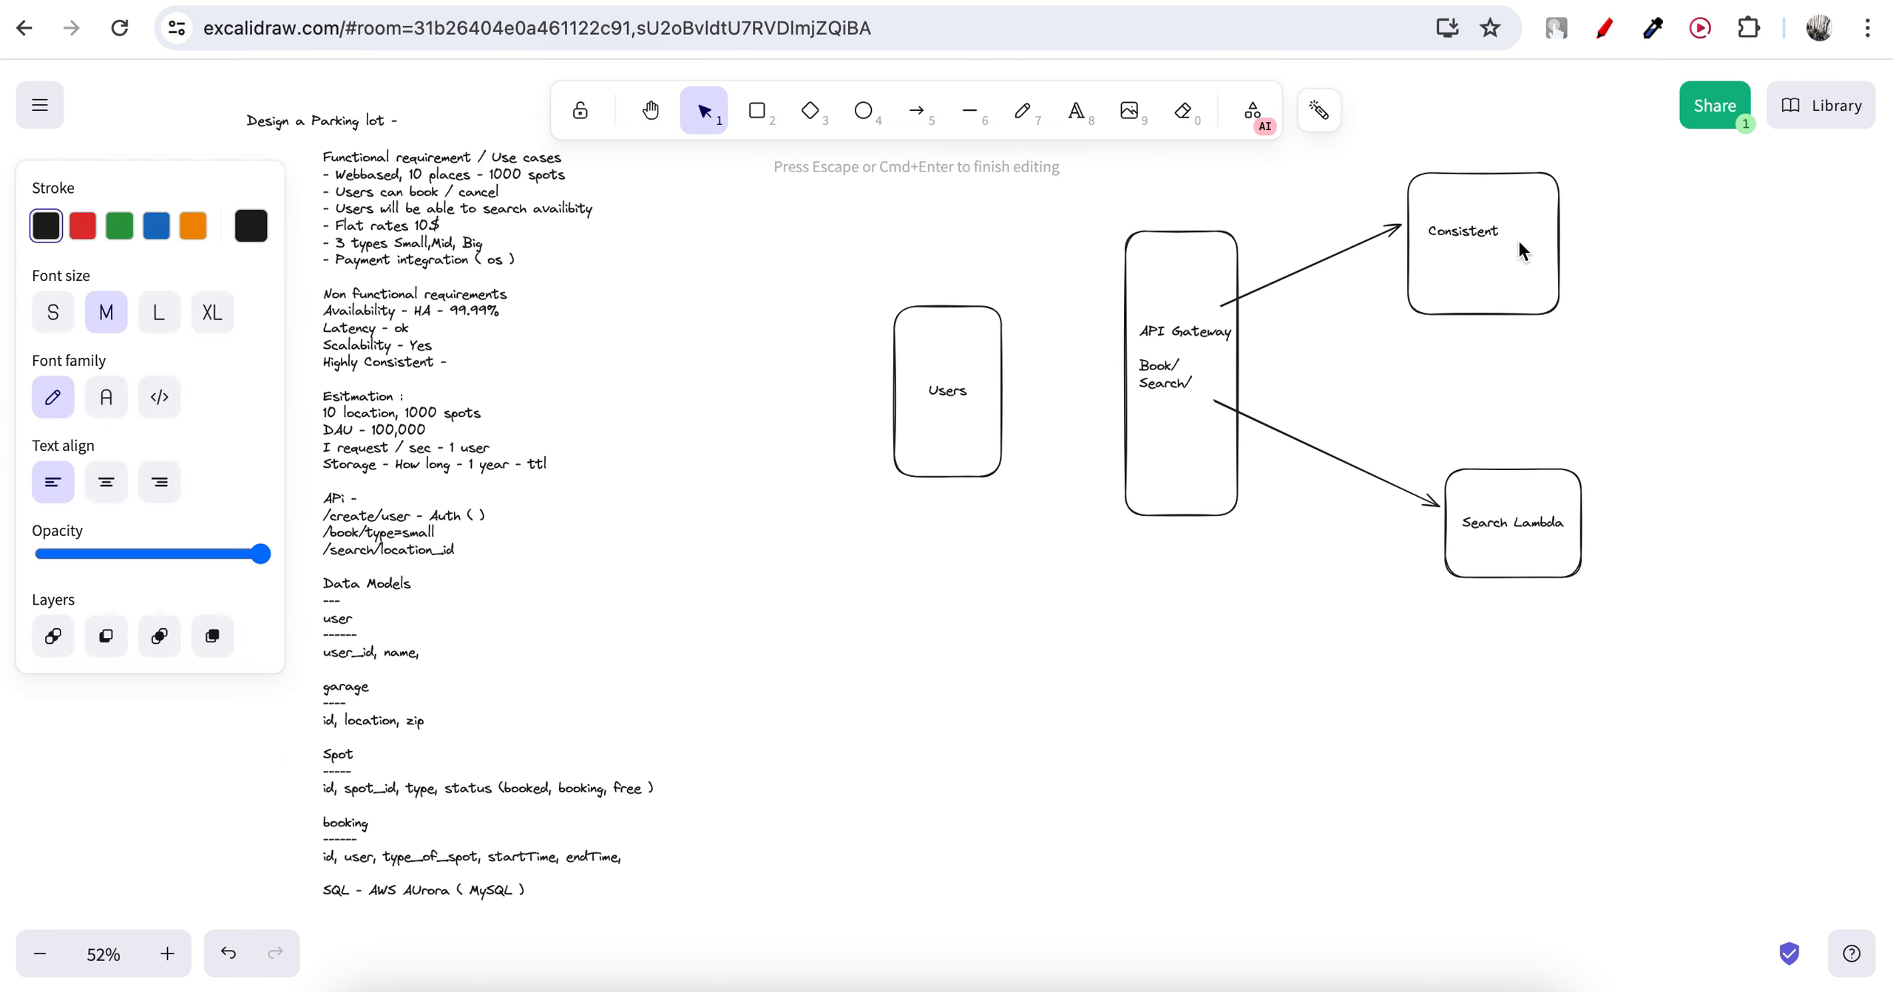
{"action": "left_click", "coordinate": [1522, 252]}
{"action": "double_click", "coordinate": [1499, 234]}
{"action": "key", "text": "Escape"}
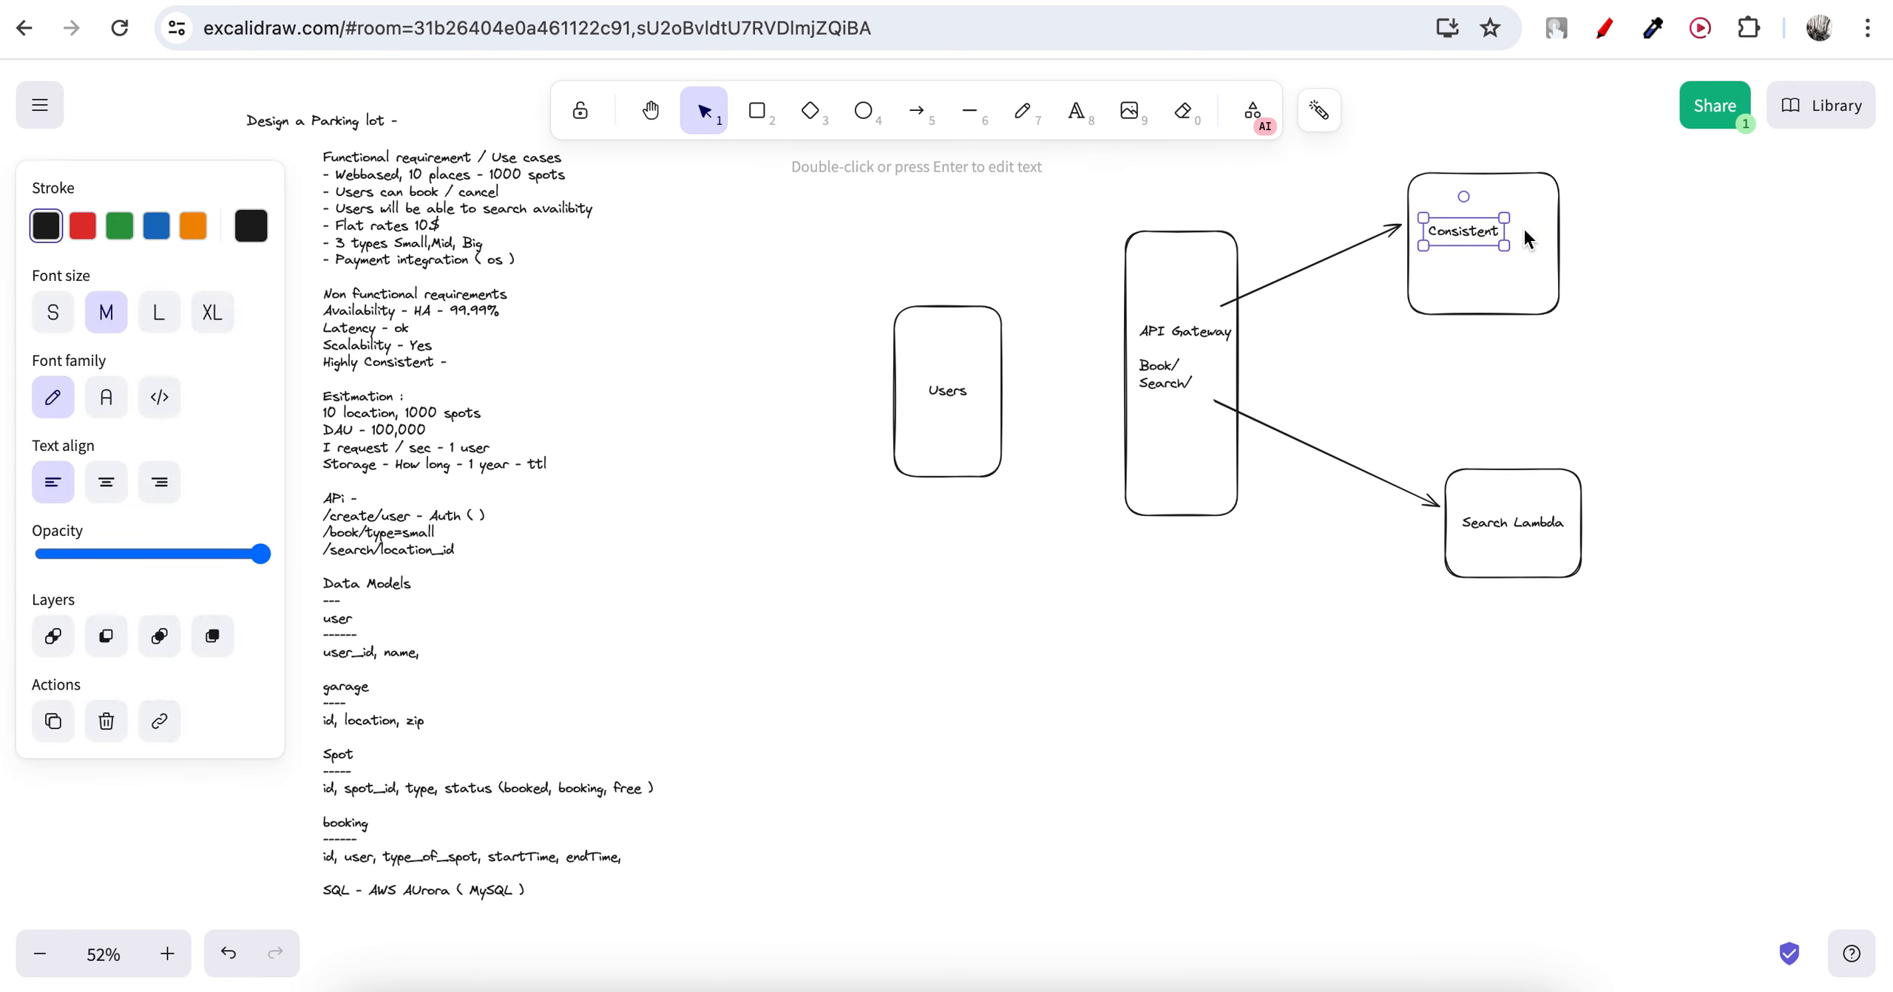
{"action": "double_click", "coordinate": [1501, 235]}
{"action": "key", "text": "Escape"}
Add the lines "Lock", "Book" and "unlock" below "Consistent" in the upper box's text.
{"action": "double_click", "coordinate": [1505, 237]}
{"action": "left_click", "coordinate": [1510, 238]}
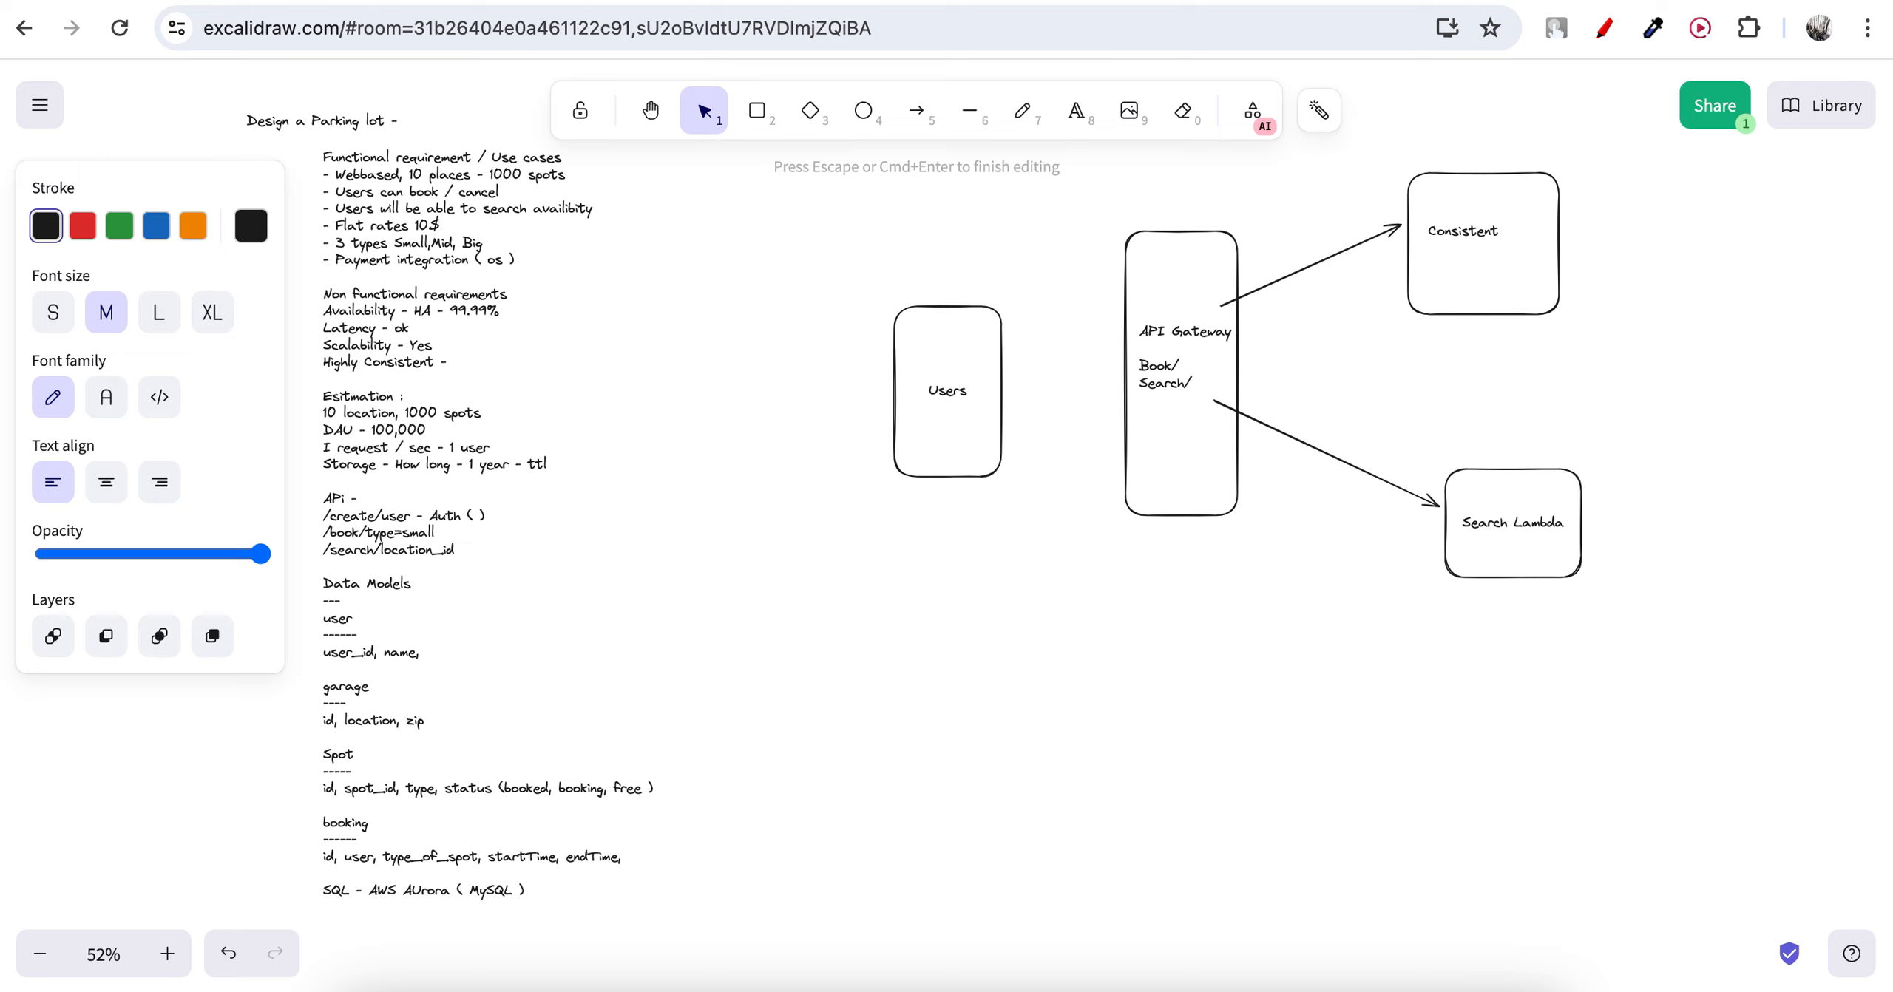
{"action": "type", "text": "When"}
{"action": "key", "text": "BackSpace"}
{"action": "key", "text": "BackSpace"}
{"action": "key", "text": "BackSpace"}
{"action": "type", "text": "Lock "}
{"action": "type", "text": "Book "}
{"action": "type", "text": "unlock"}
{"action": "left_click", "coordinate": [1650, 260]}
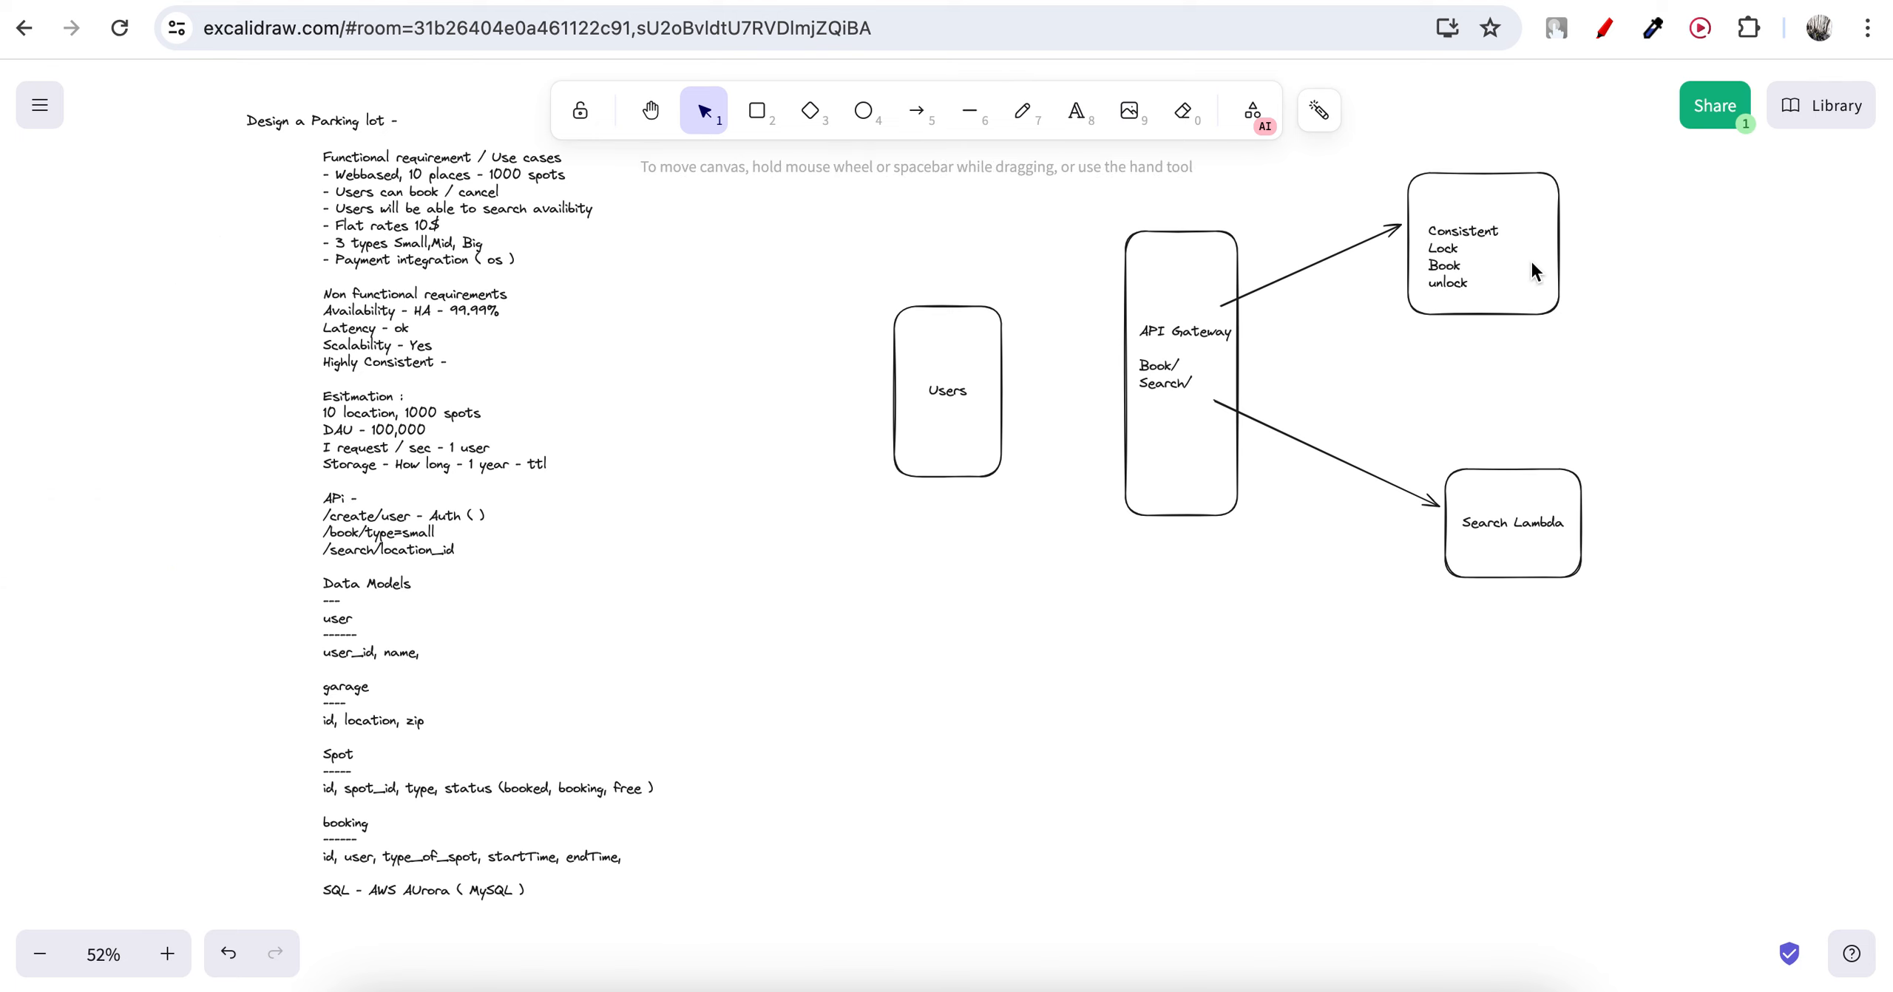
Center the four-line text inside the upper box by moving it slightly up and to the right, and deselect it.
{"action": "left_click", "coordinate": [1496, 255]}
{"action": "left_click_drag", "start_coordinate": [1491, 253], "coordinate": [1507, 248]}
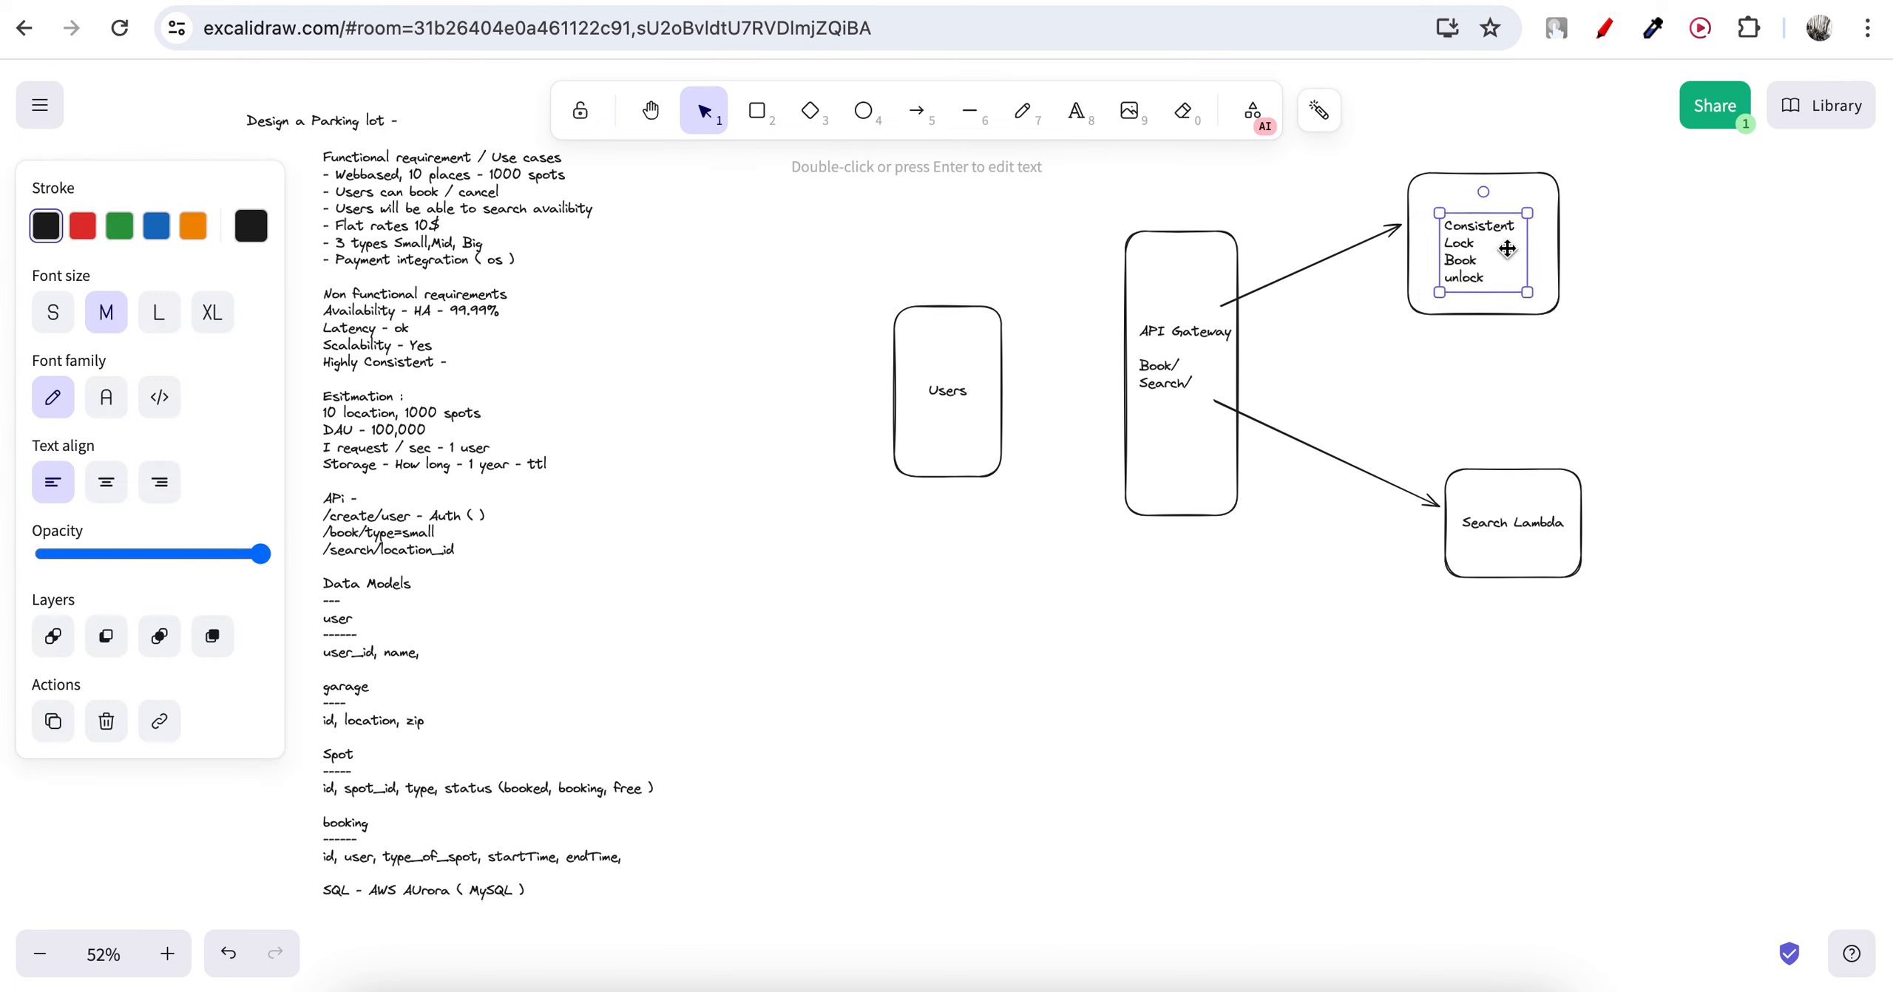
{"action": "left_click", "coordinate": [1553, 252]}
{"action": "left_click", "coordinate": [1496, 241]}
{"action": "left_click", "coordinate": [1652, 266]}
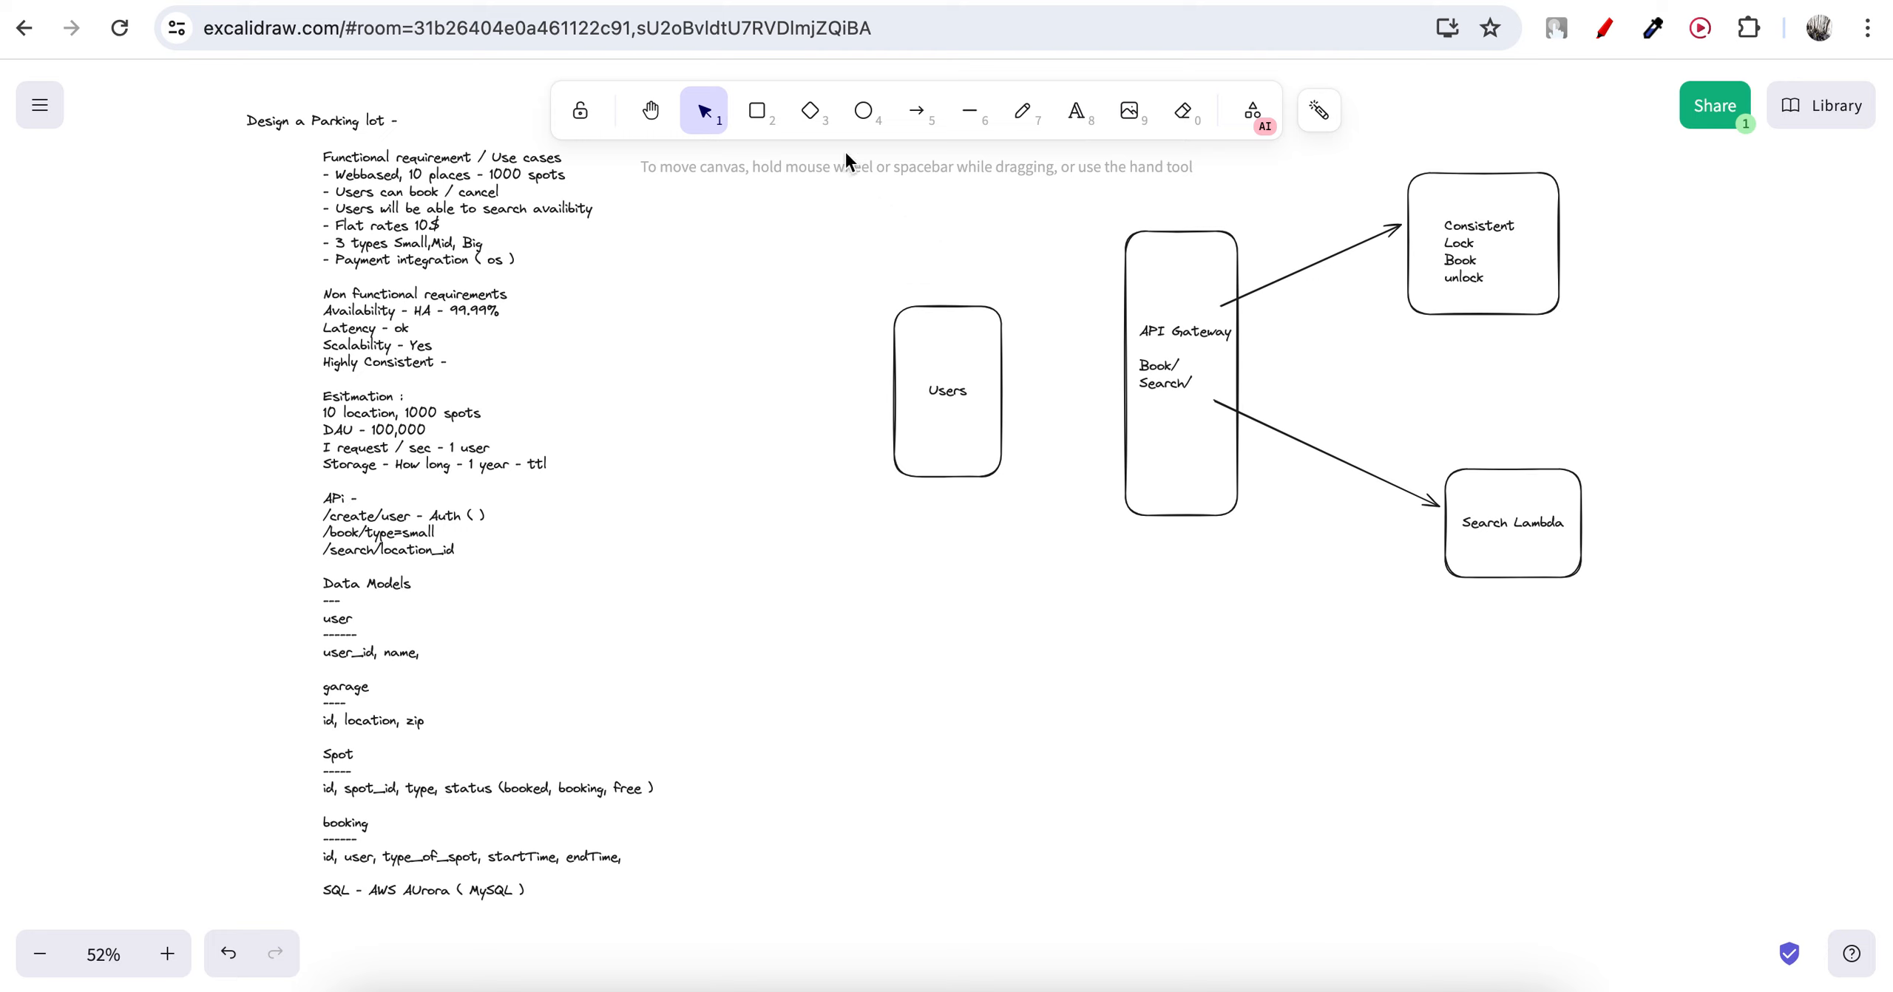
Draw a small flat ellipse to the right of the Consistent box as the top of a database symbol.
{"action": "left_click", "coordinate": [811, 111]}
{"action": "left_click", "coordinate": [863, 111]}
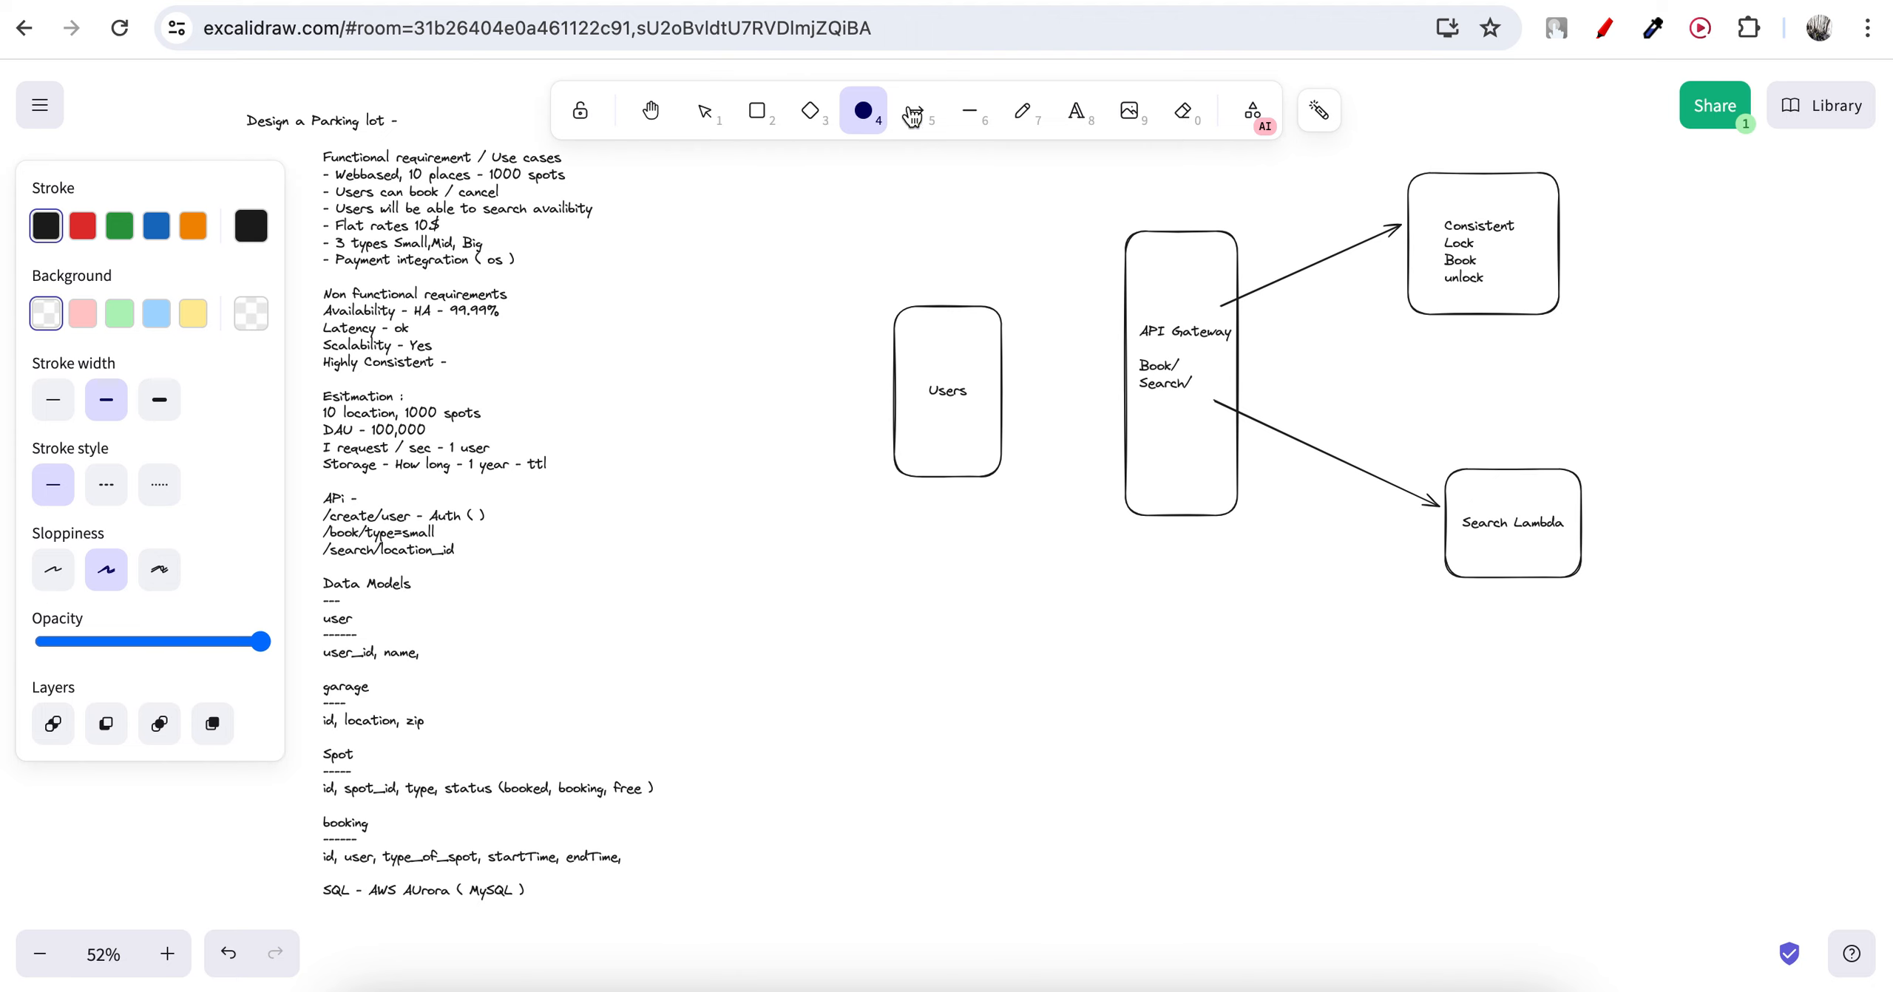
{"action": "left_click_drag", "start_coordinate": [1729, 206], "coordinate": [1643, 240]}
{"action": "left_click", "coordinate": [1560, 305]}
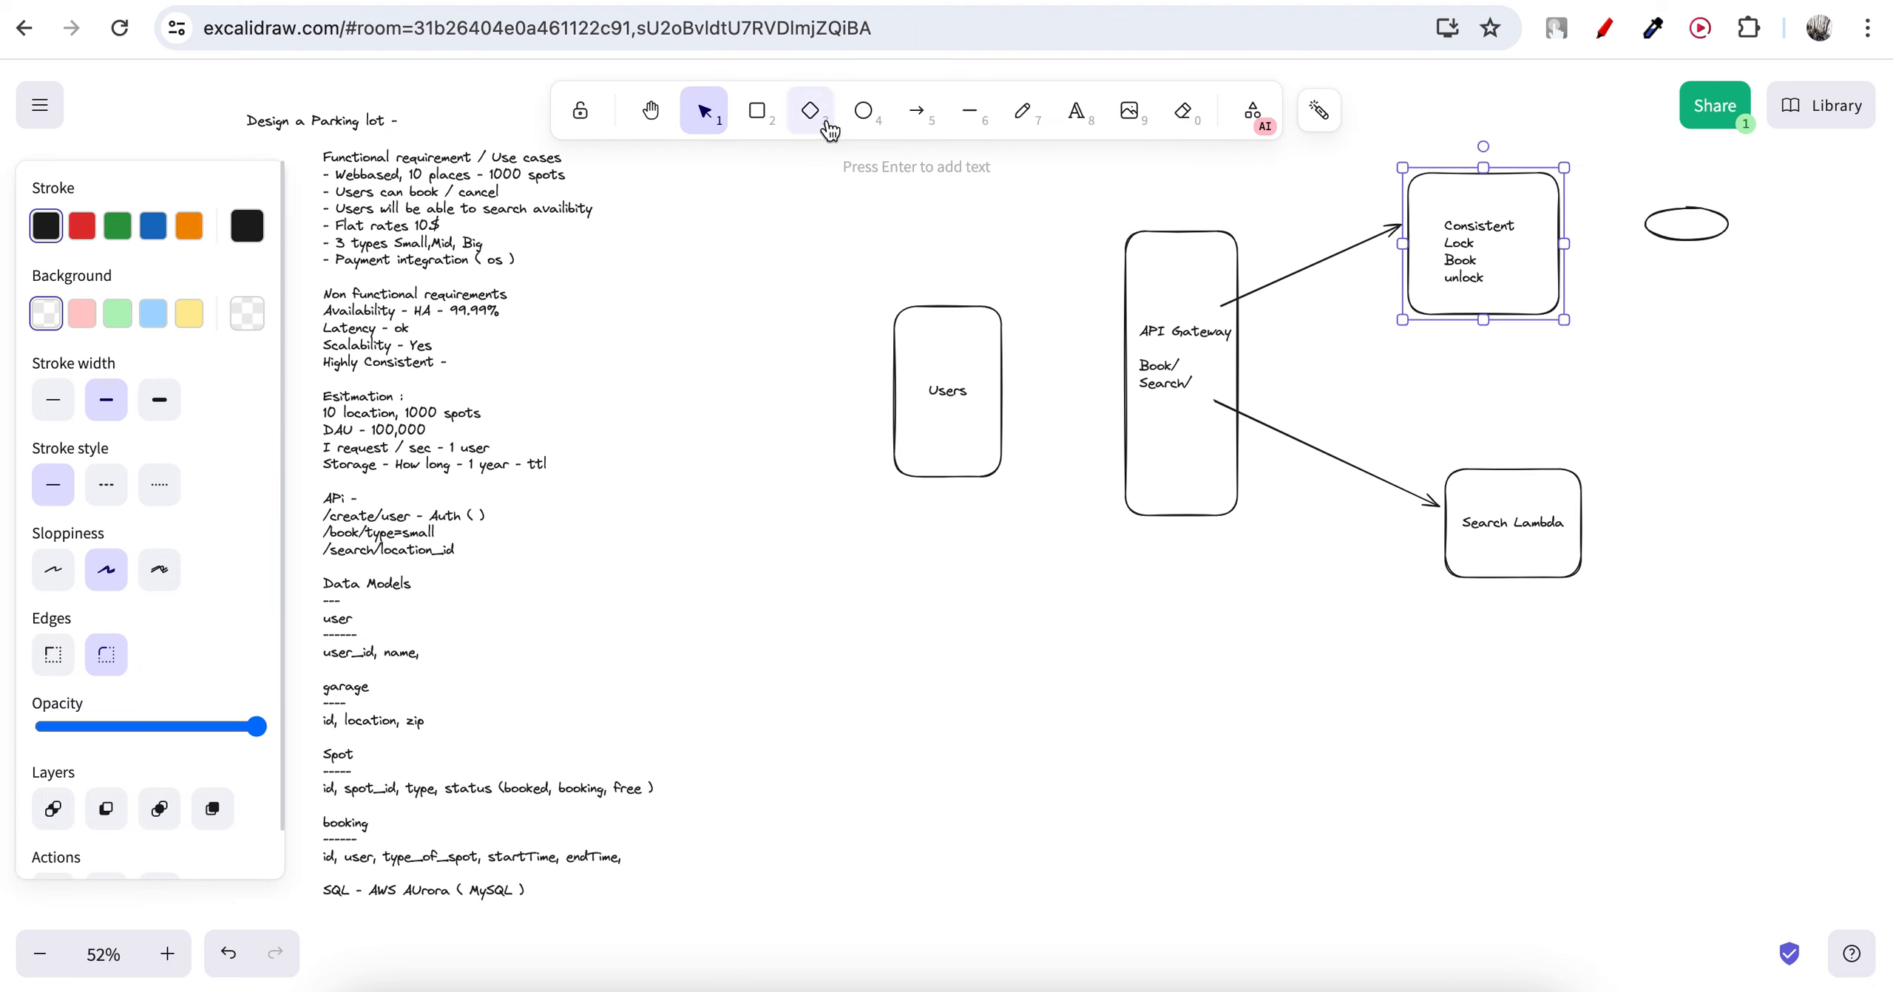
Draw a rectangle under the small ellipse and shift it slightly down and left to form the database body.
{"action": "left_click", "coordinate": [759, 114]}
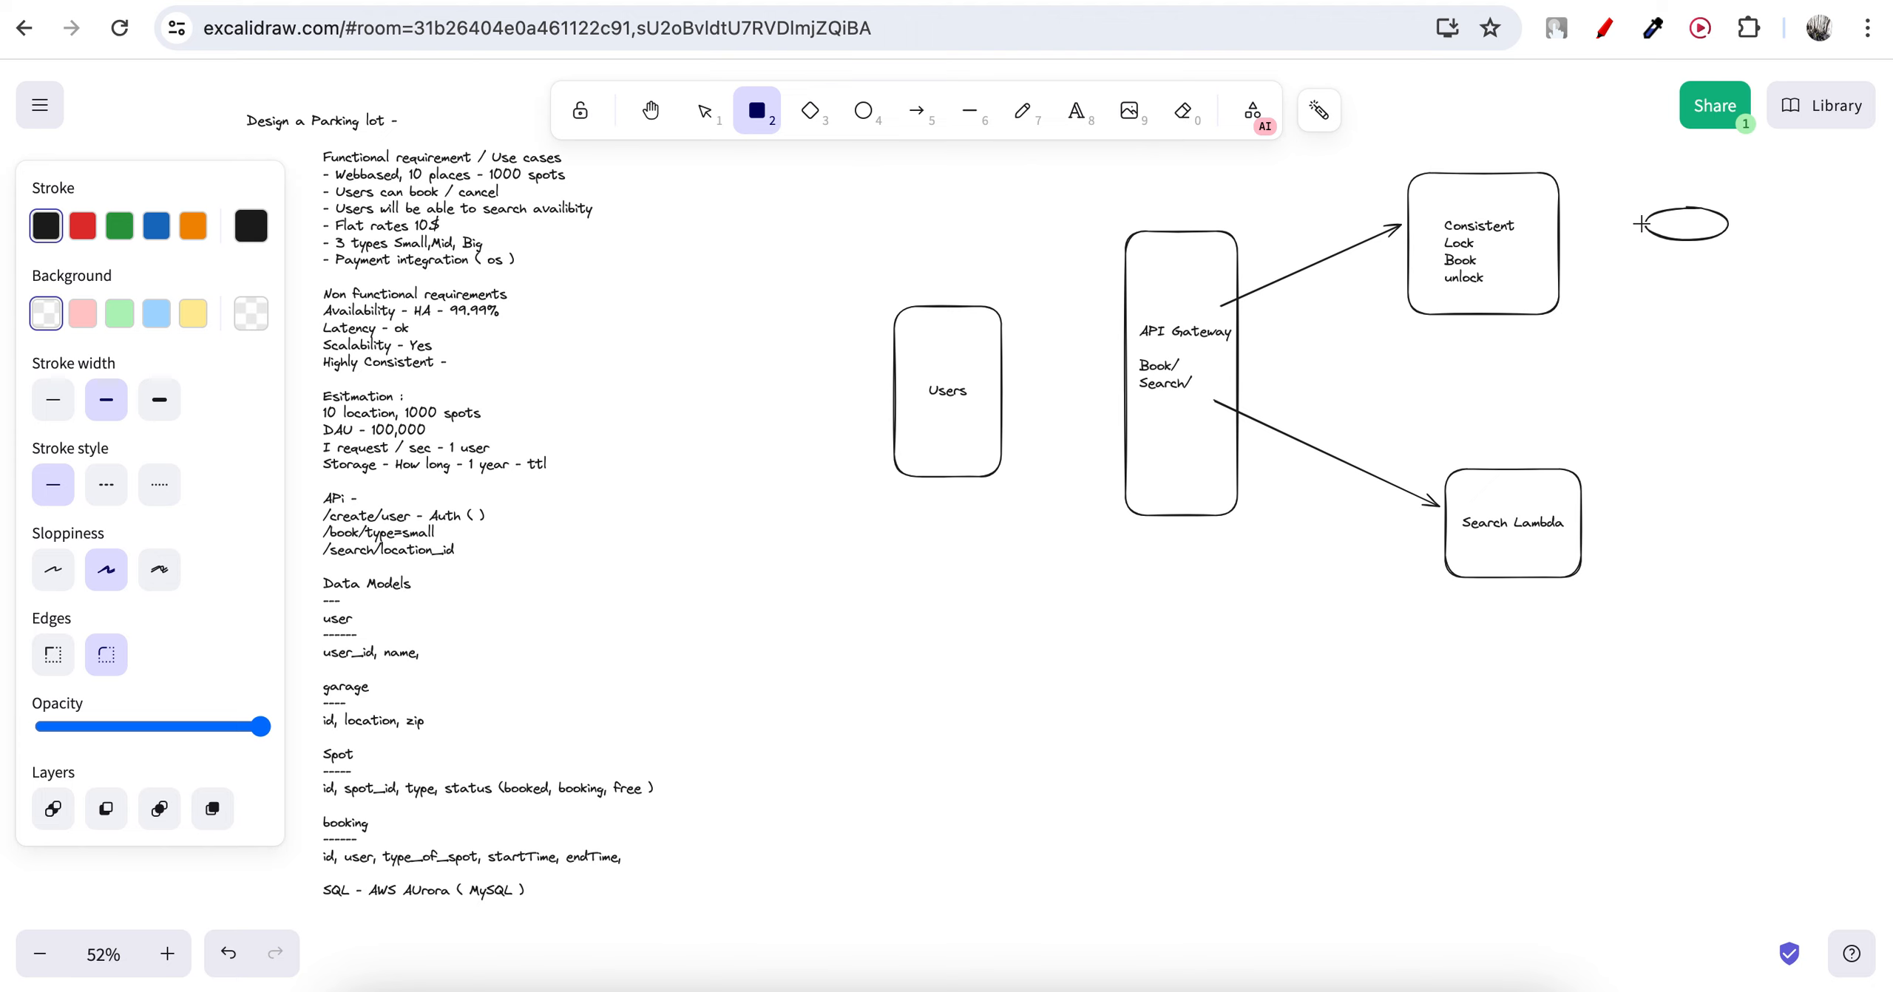
{"action": "left_click_drag", "start_coordinate": [1641, 224], "coordinate": [1753, 299]}
{"action": "key", "text": "Escape"}
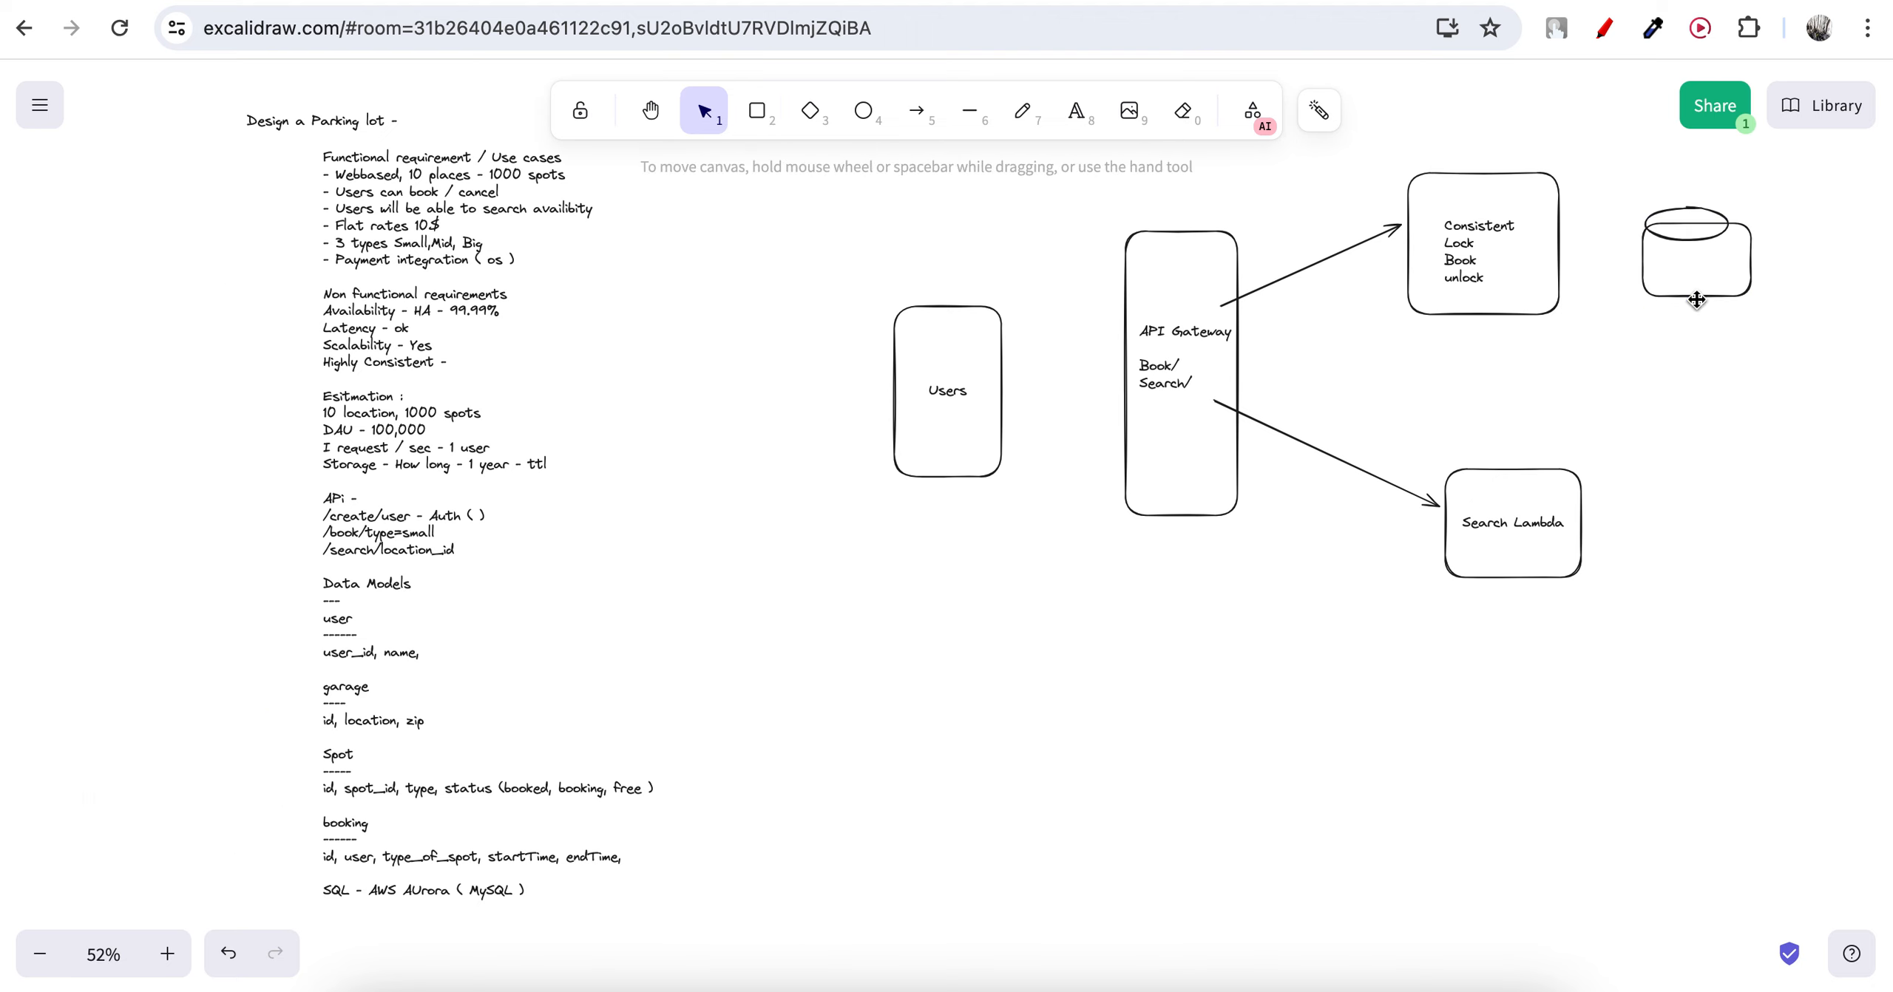
{"action": "left_click_drag", "start_coordinate": [1697, 299], "coordinate": [1689, 307]}
{"action": "left_click", "coordinate": [1838, 296]}
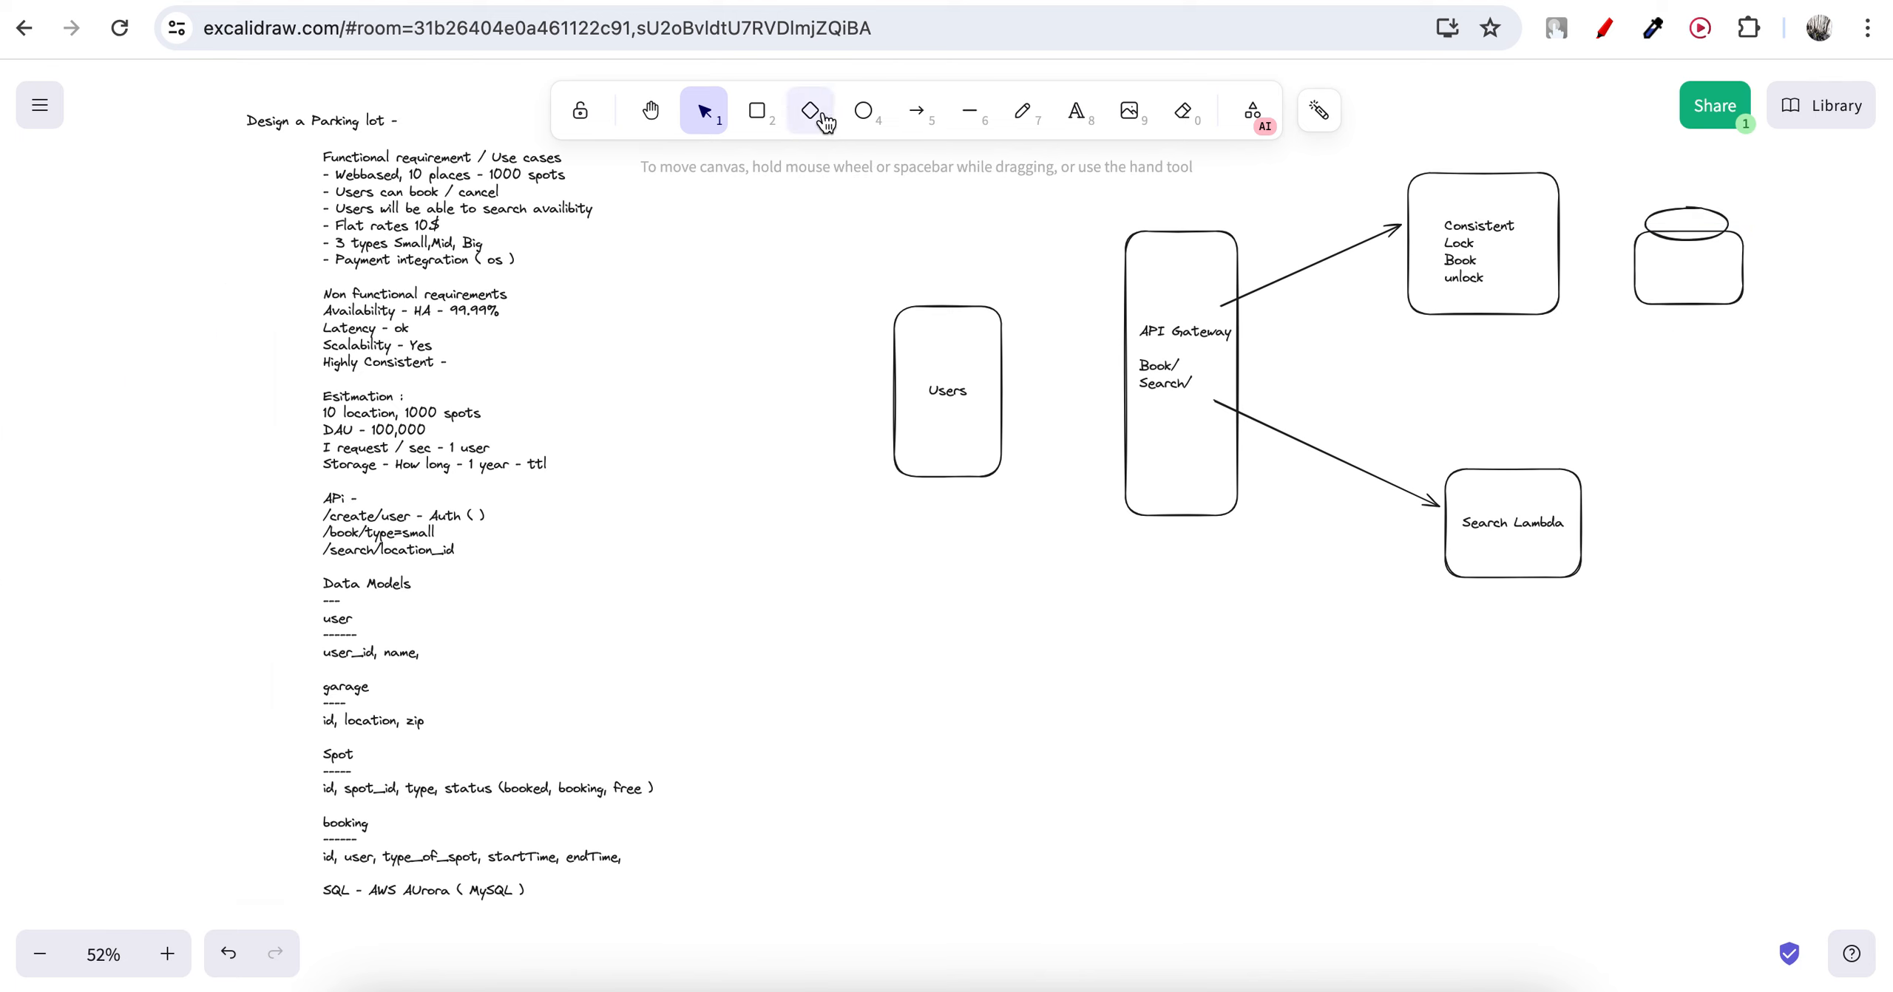
Draw an arrow from the Consistent box to the database symbol.
{"action": "key", "text": "a"}
{"action": "left_click", "coordinate": [1547, 251]}
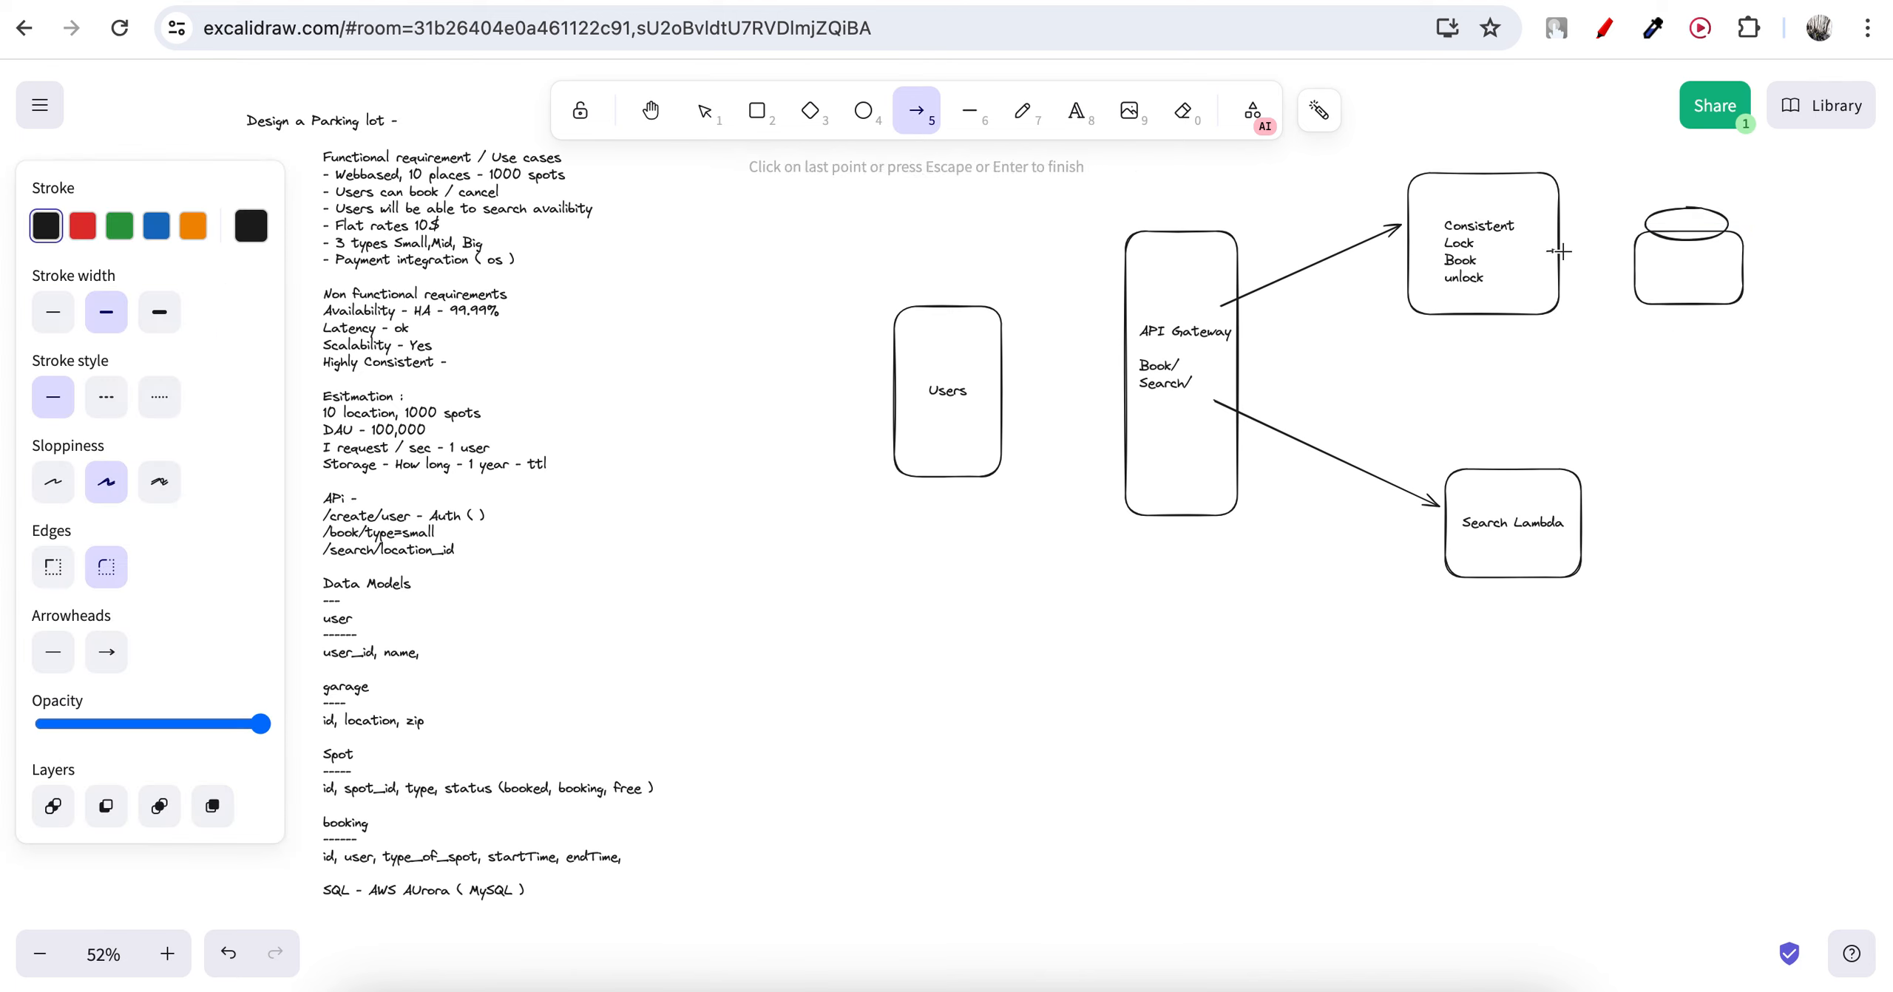
{"action": "left_click", "coordinate": [1631, 252]}
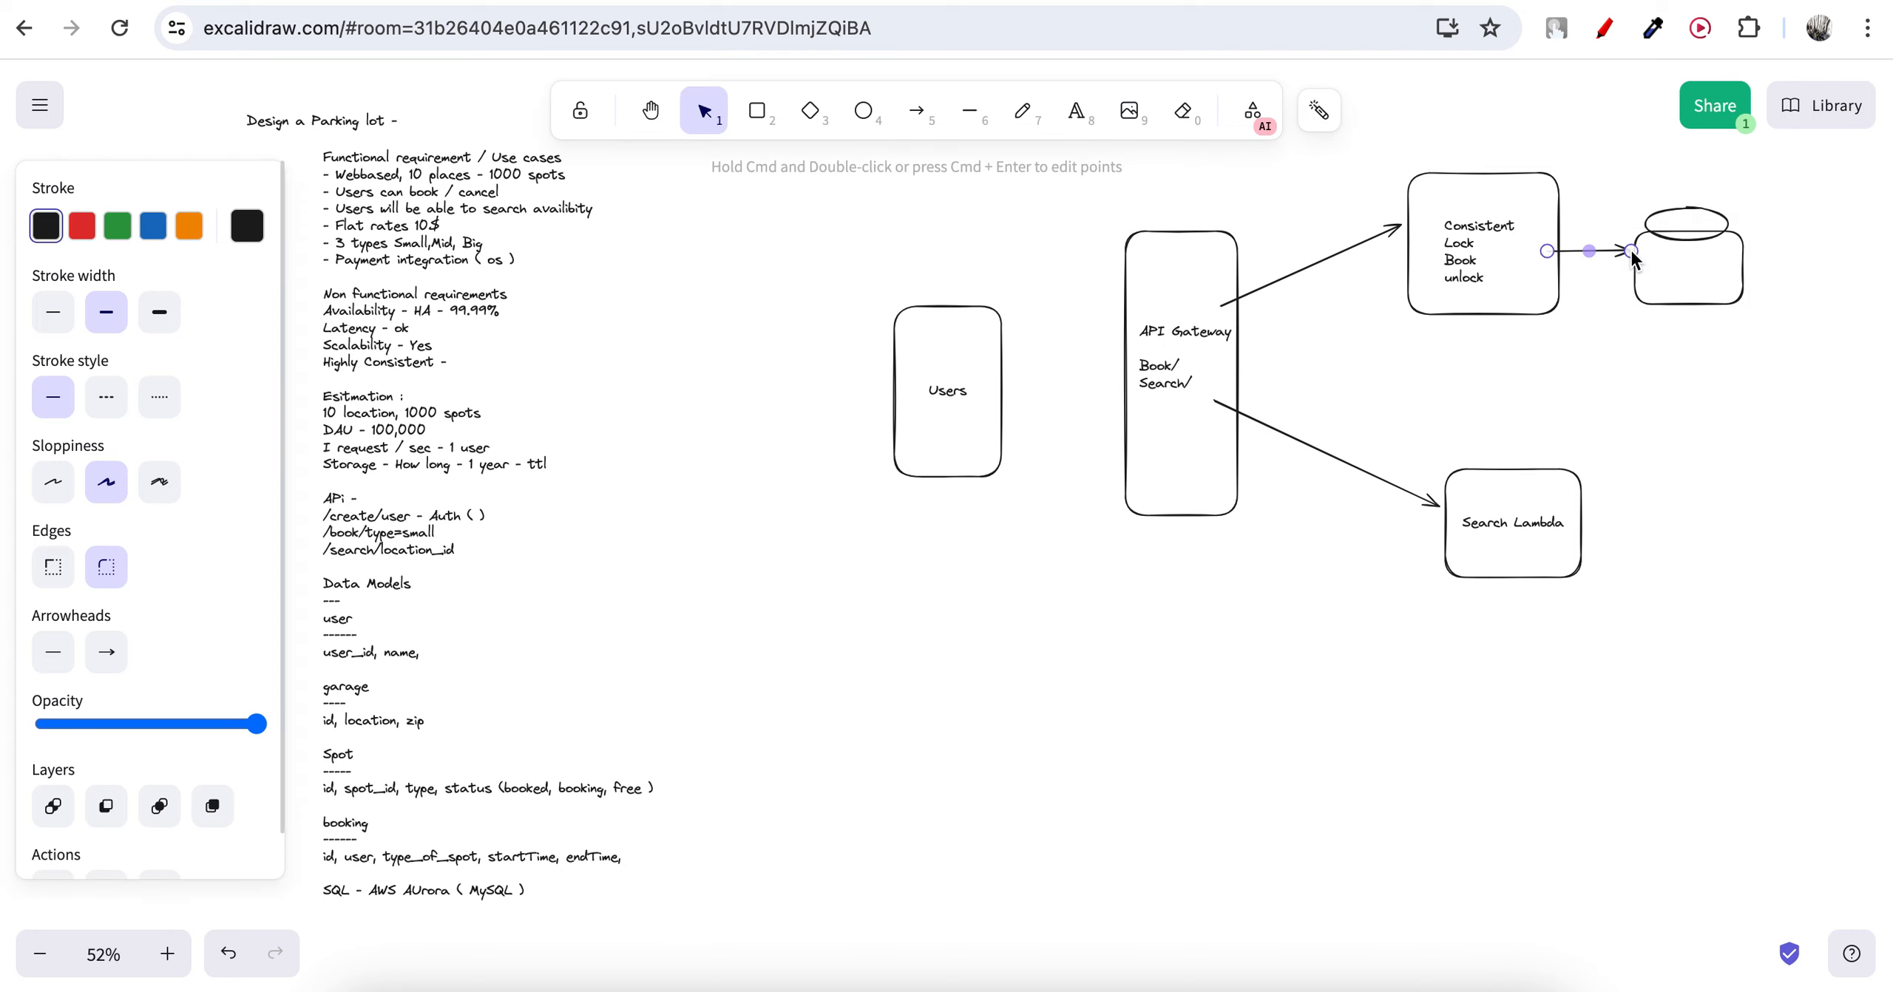
{"action": "left_click", "coordinate": [1620, 349]}
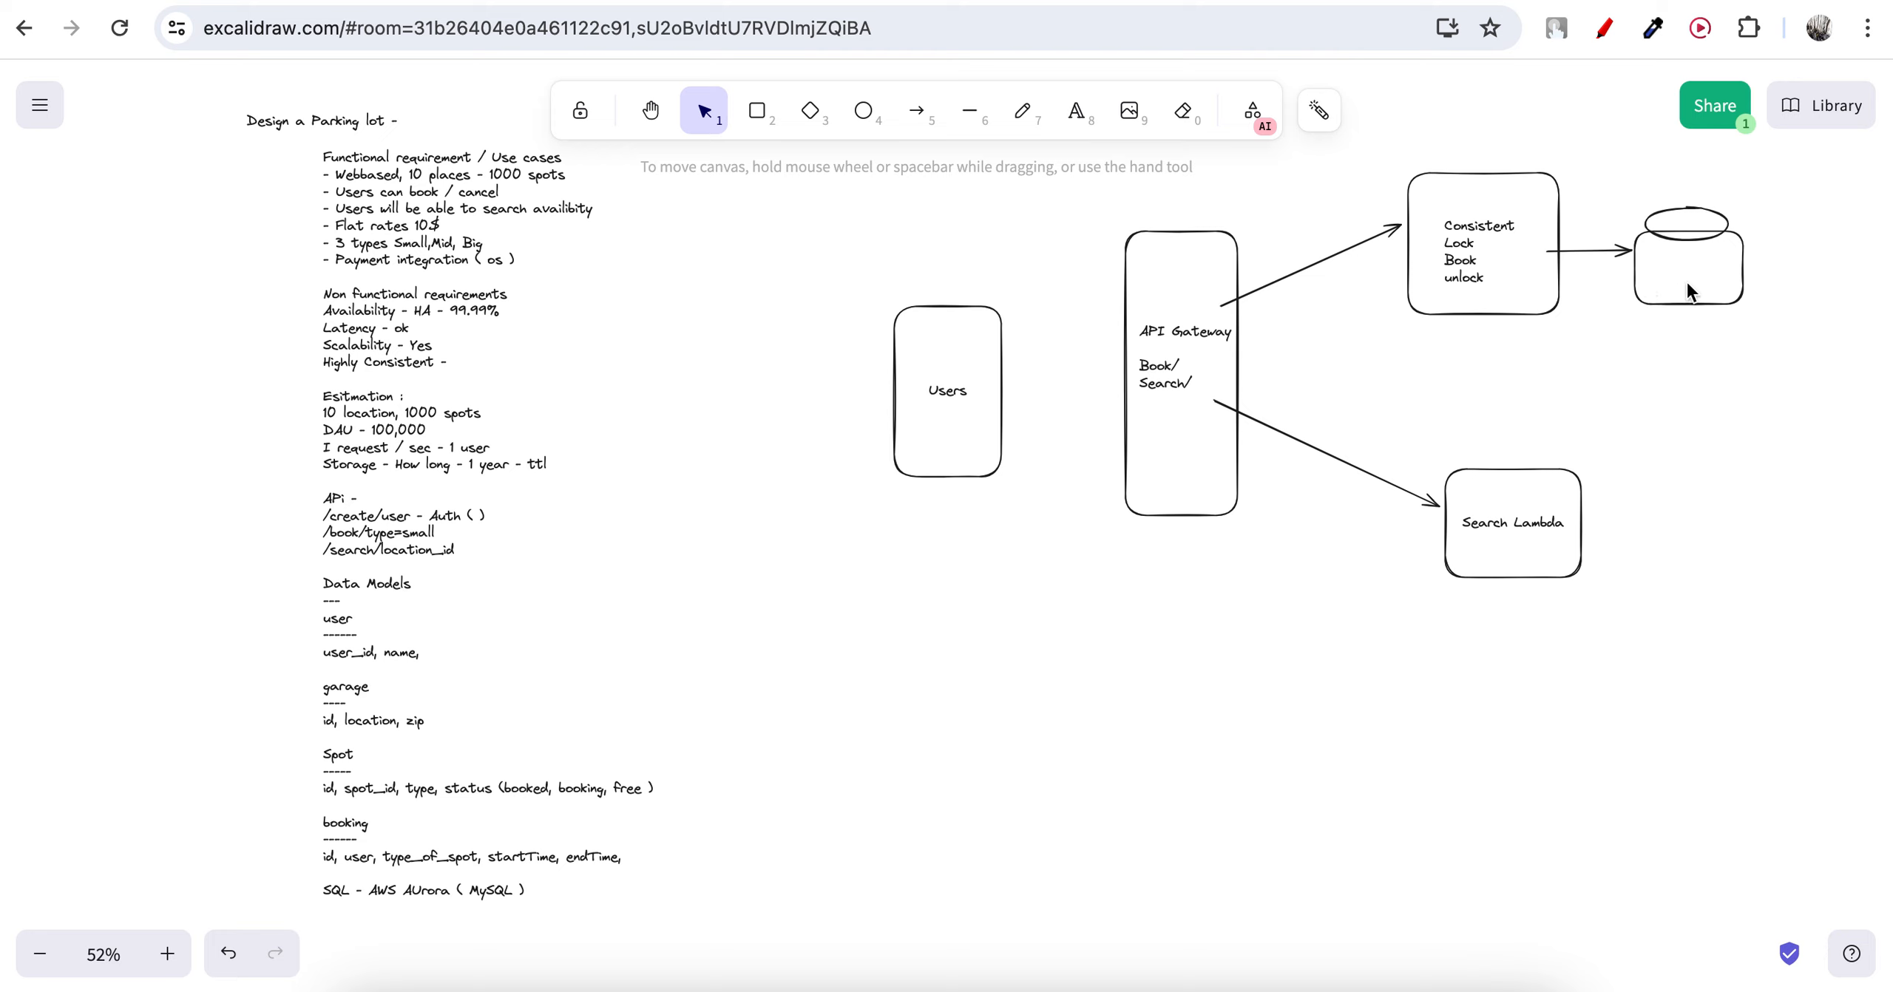
Add the text label "Write" above the upper arrow from the API Gateway.
{"action": "left_click", "coordinate": [1482, 205]}
{"action": "left_click", "coordinate": [1354, 206]}
{"action": "left_click", "coordinate": [757, 111]}
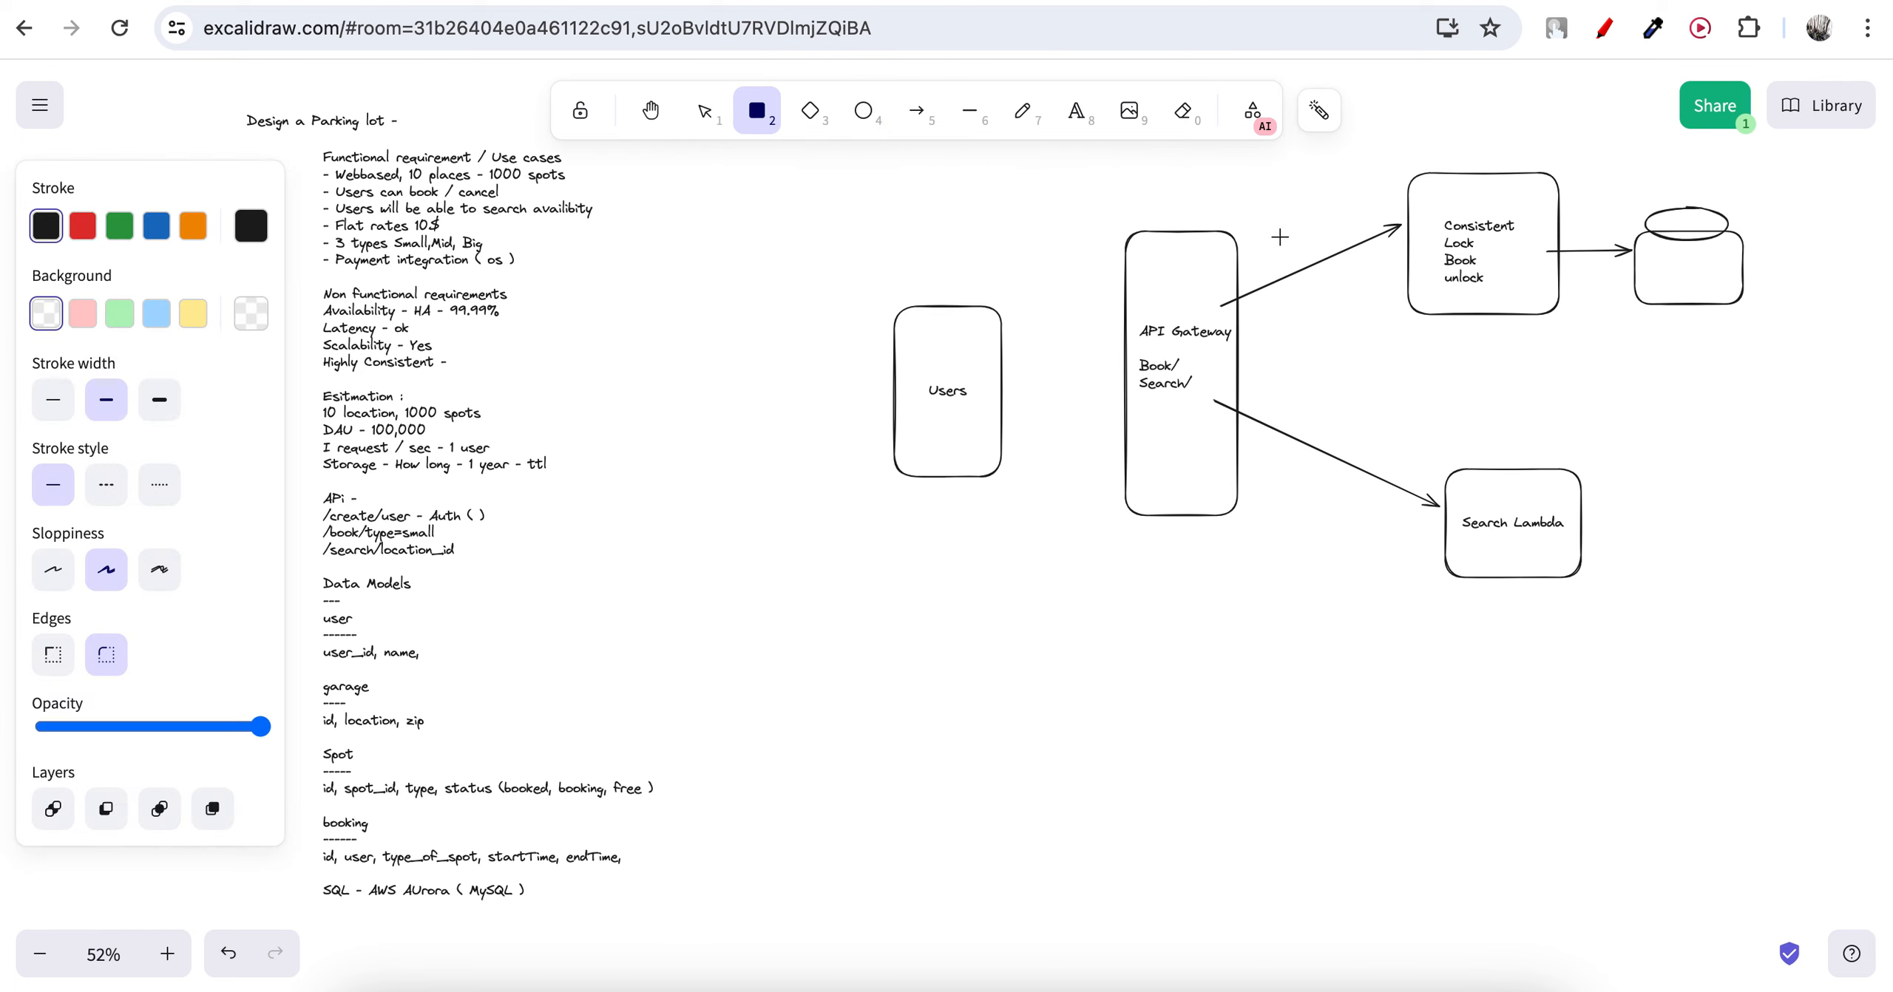
{"action": "left_click", "coordinate": [1076, 115]}
{"action": "left_click", "coordinate": [1294, 235]}
{"action": "type", "text": "W"}
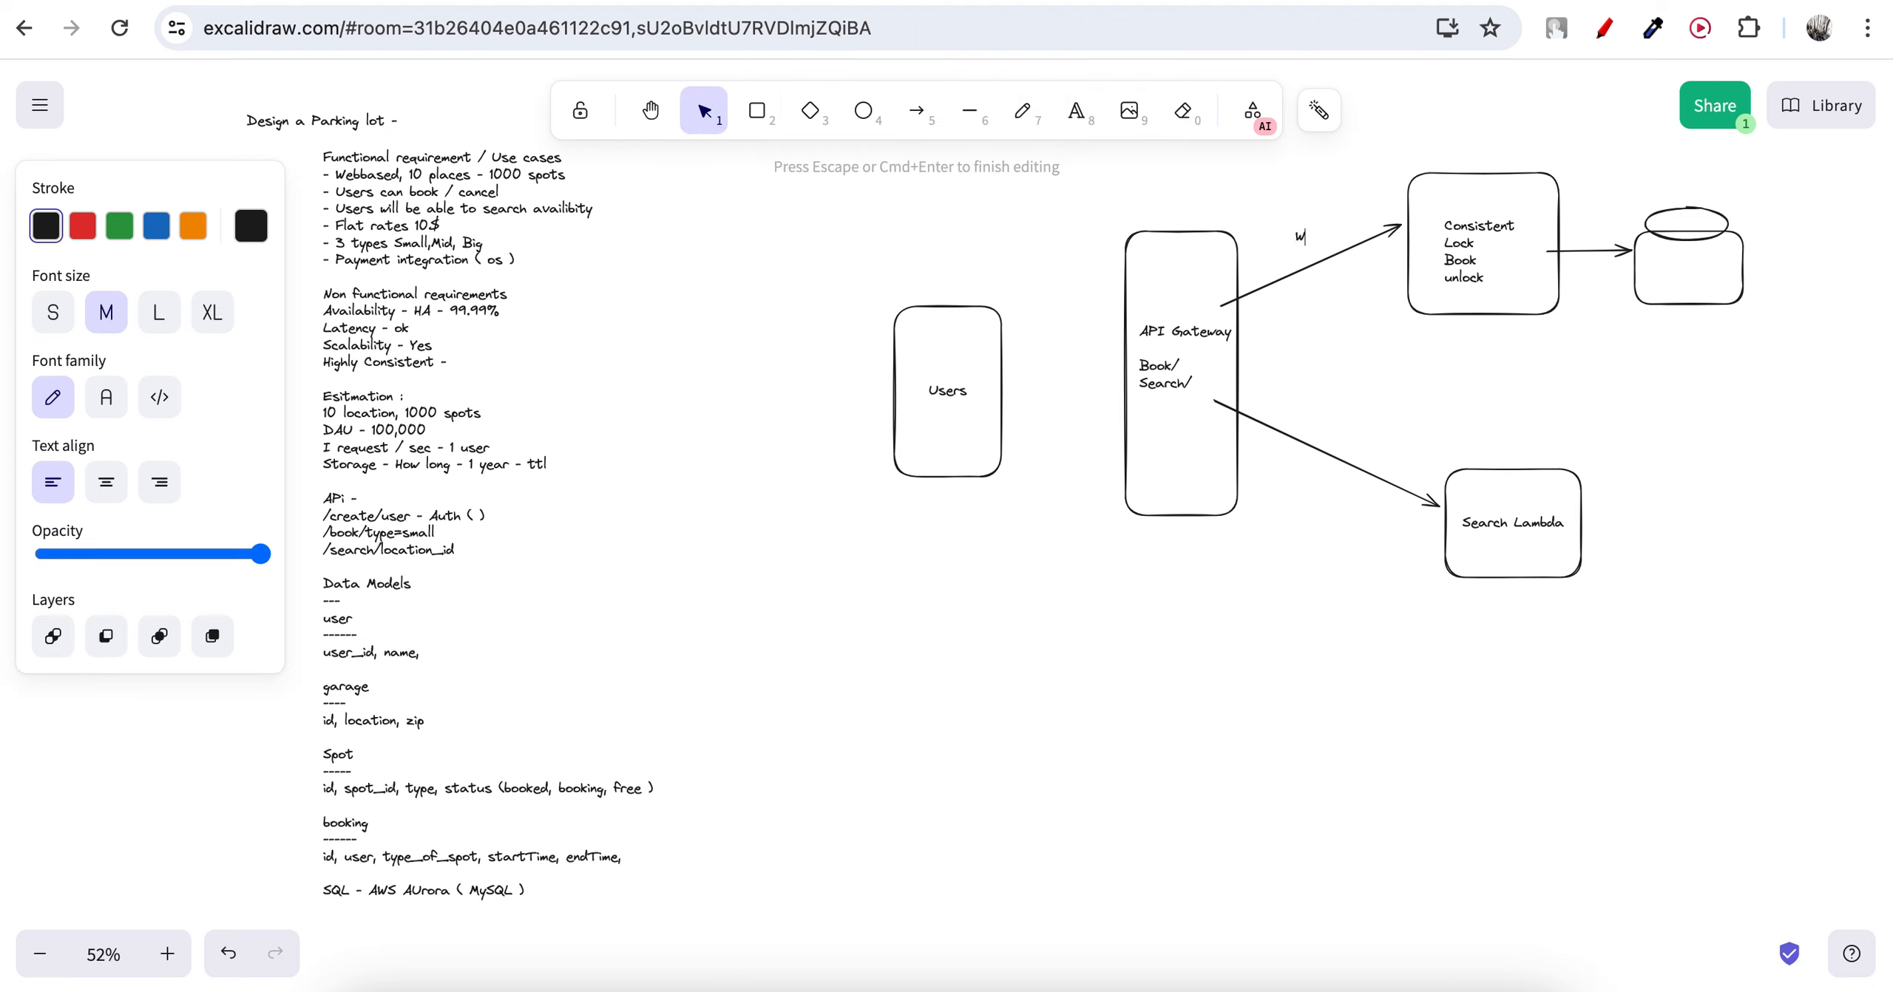
{"action": "type", "text": "rite"}
{"action": "left_click", "coordinate": [1284, 383]}
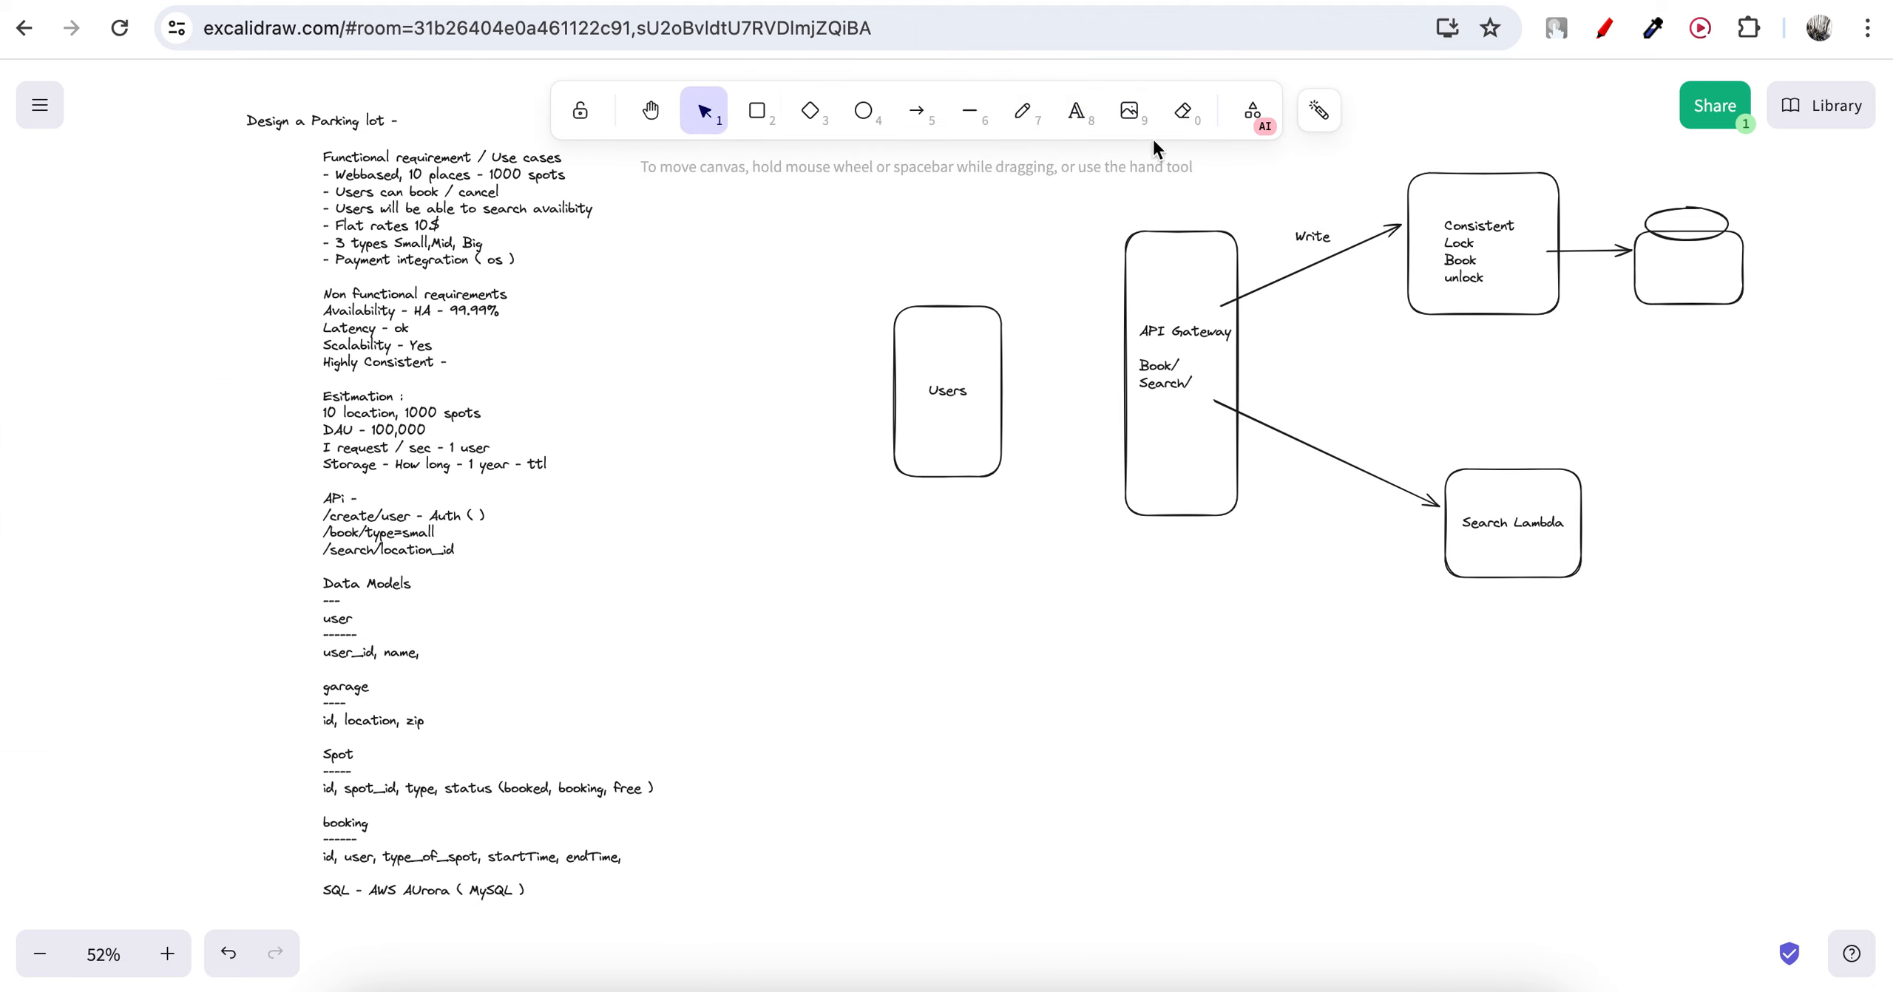
{"action": "left_click", "coordinate": [1023, 111]}
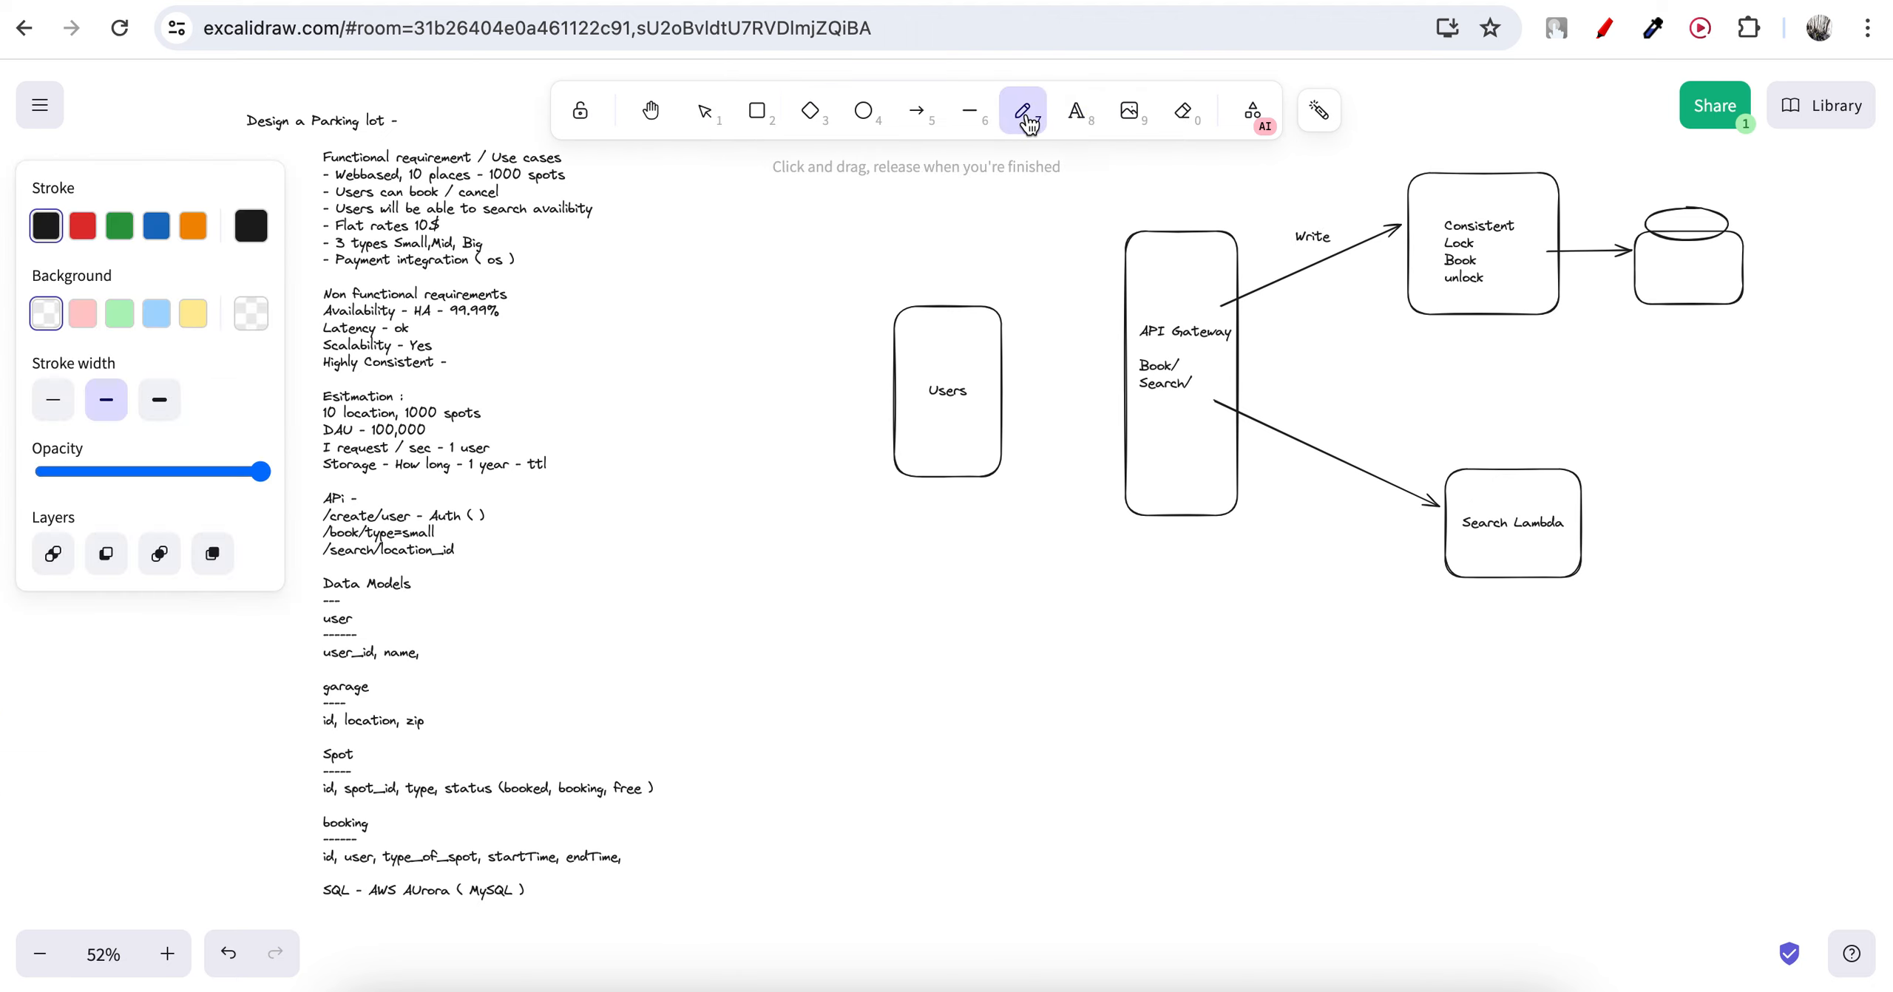
{"action": "left_click", "coordinate": [1300, 419]}
{"action": "left_click", "coordinate": [1327, 419]}
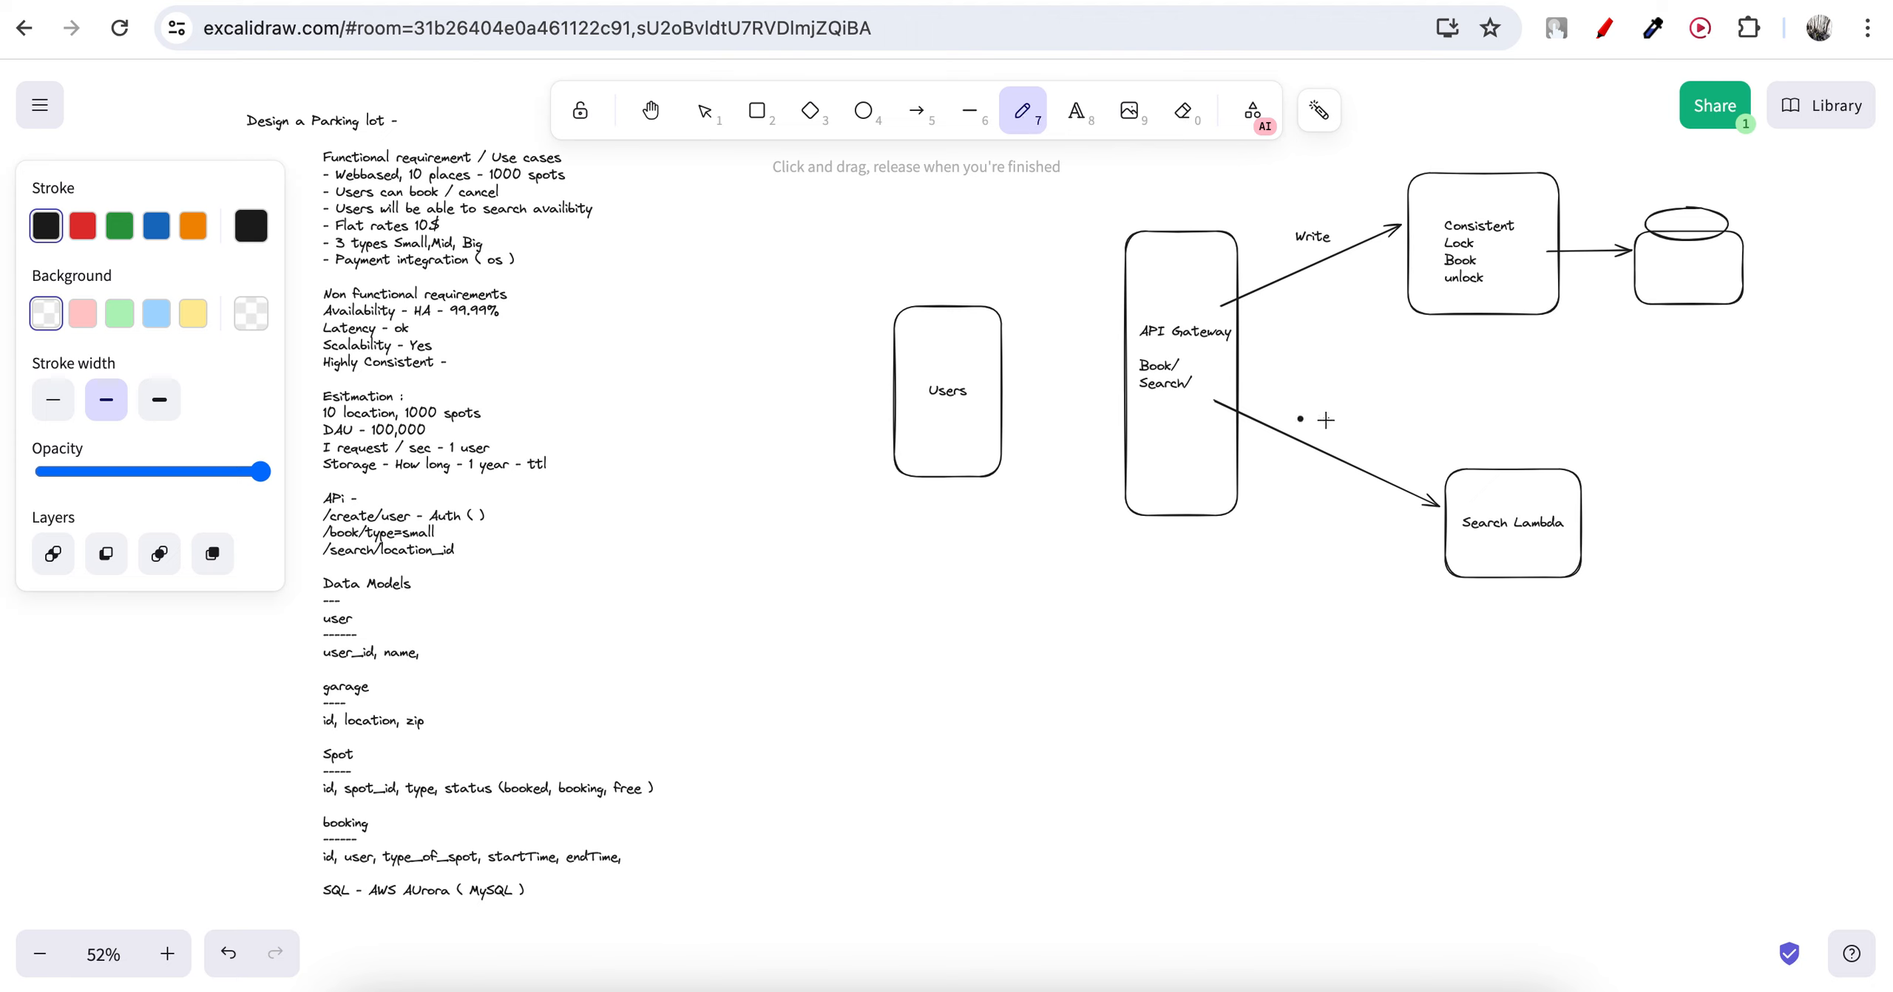
{"action": "left_click", "coordinate": [1071, 112]}
{"action": "left_click", "coordinate": [1308, 411]}
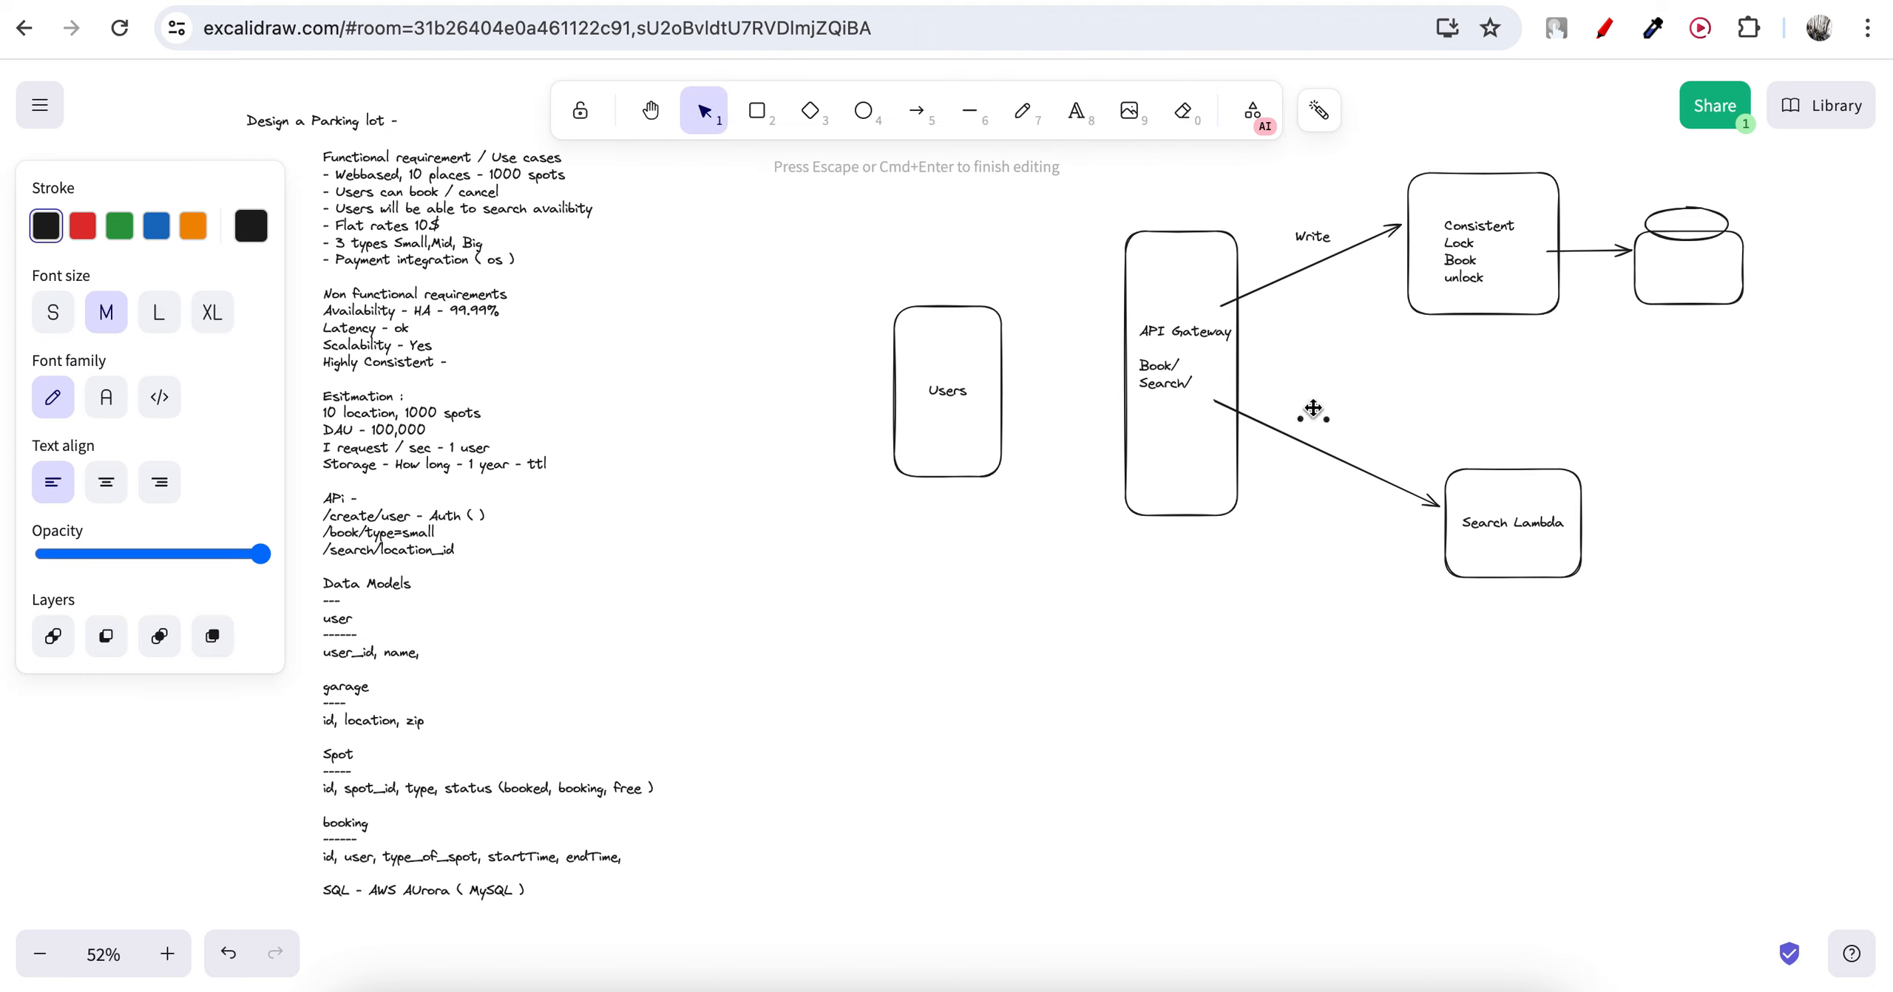
{"action": "type", "text": "Read"}
{"action": "key", "text": "BackSpace"}
{"action": "key", "text": "BackSpace"}
{"action": "key", "text": "BackSpace"}
{"action": "key", "text": "BackSpace"}
{"action": "key", "text": "Escape"}
{"action": "left_click", "coordinate": [1326, 420]}
{"action": "key", "text": "Delete"}
{"action": "left_click", "coordinate": [1300, 419]}
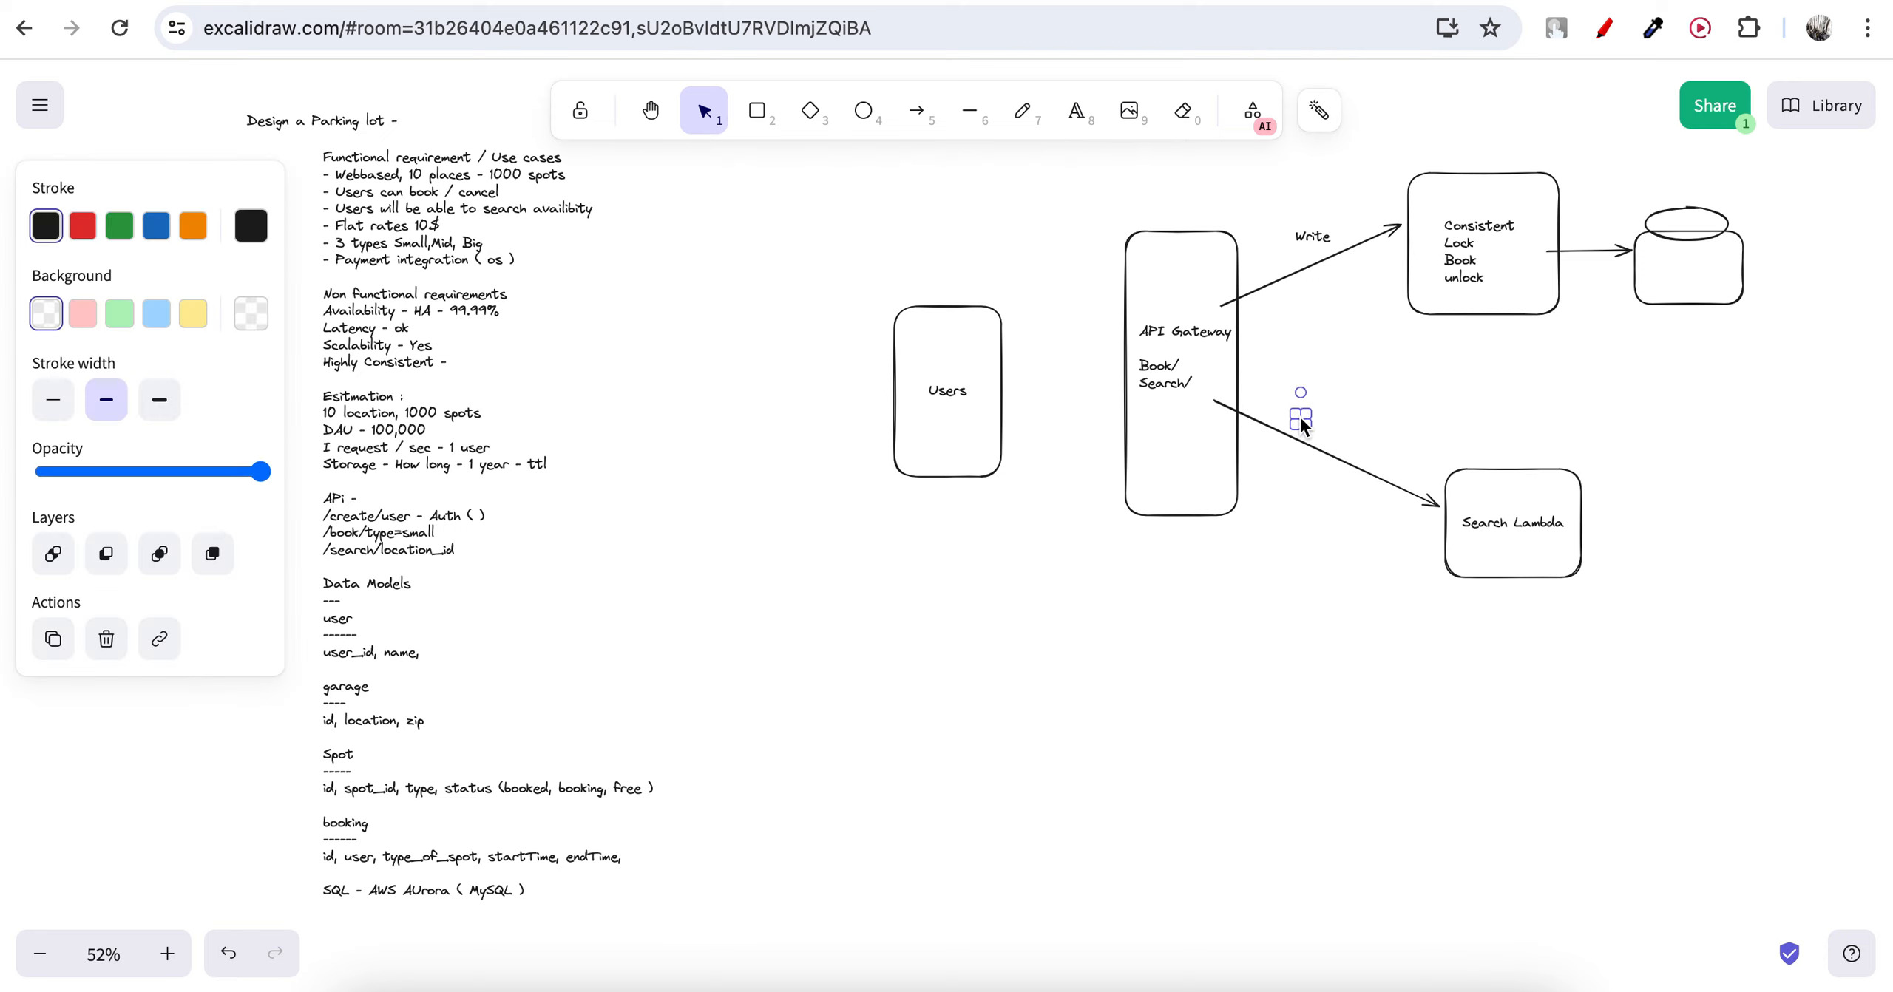
{"action": "key", "text": "Delete"}
Add the text label "Read" above the lower arrow leading to the Search Lambda box.
{"action": "left_click", "coordinate": [1076, 118]}
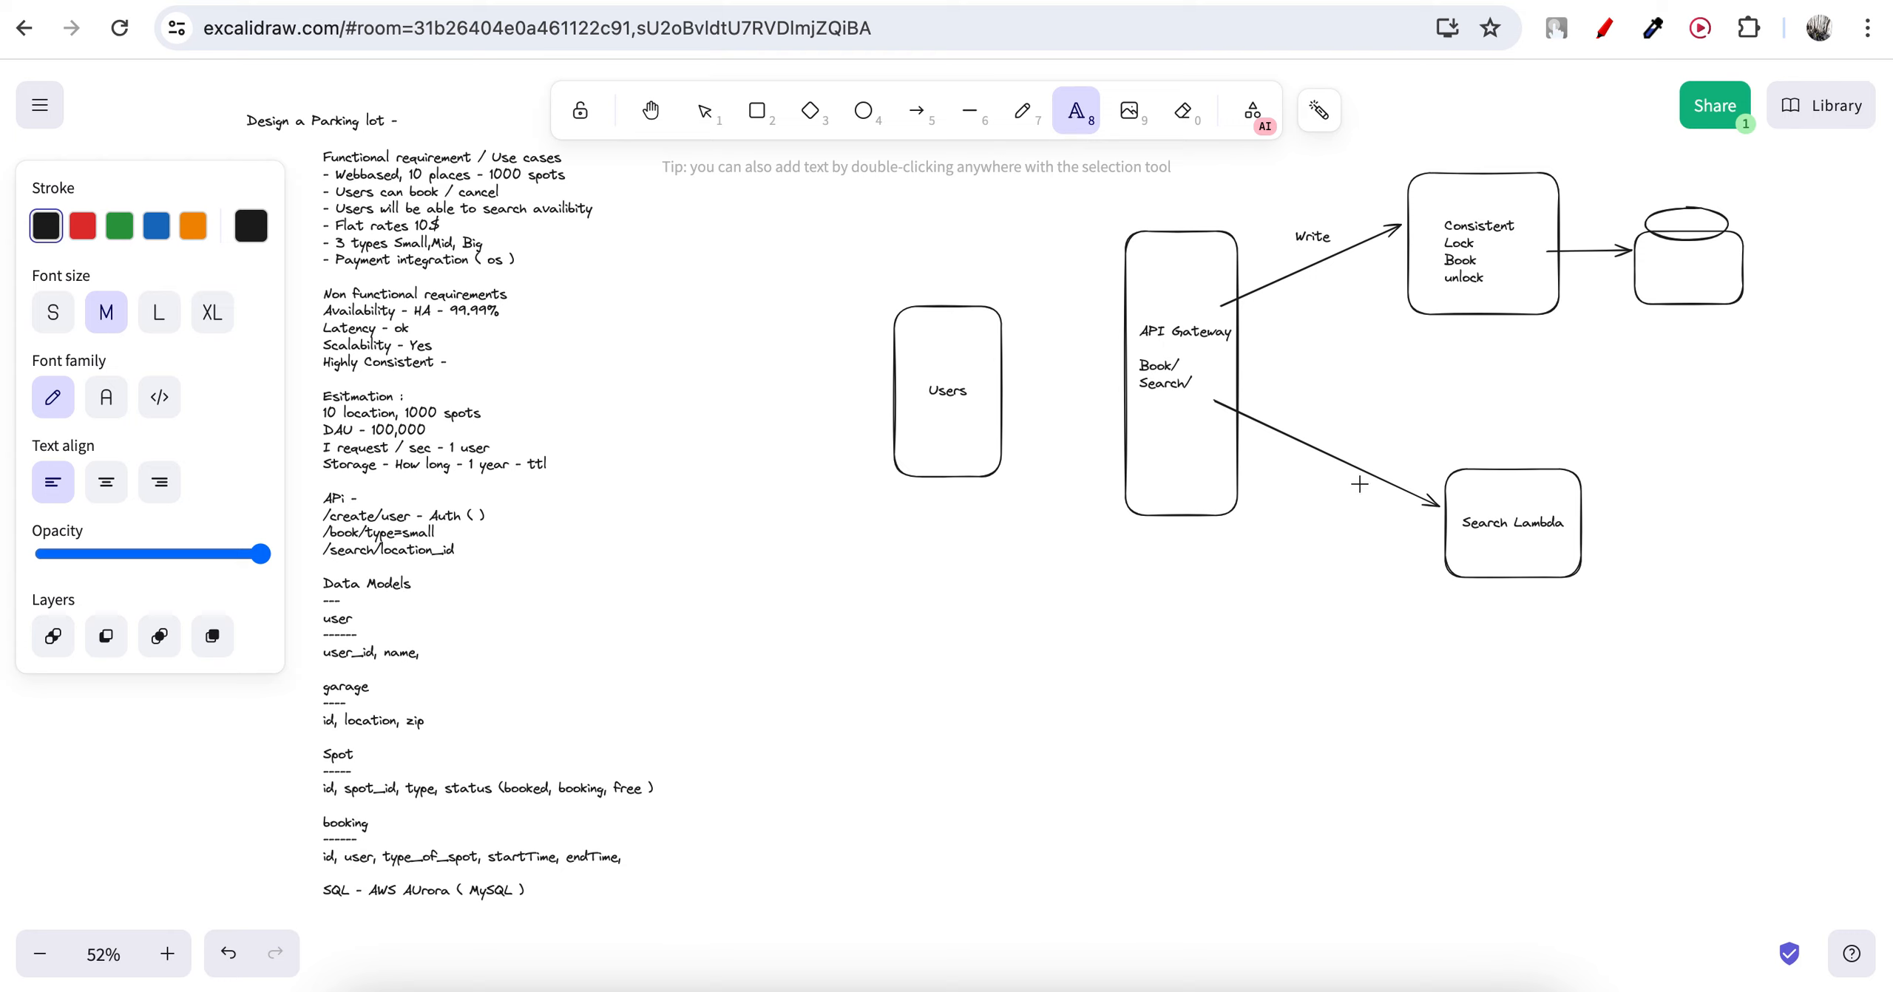
{"action": "left_click", "coordinate": [1321, 410]}
{"action": "type", "text": "Read"}
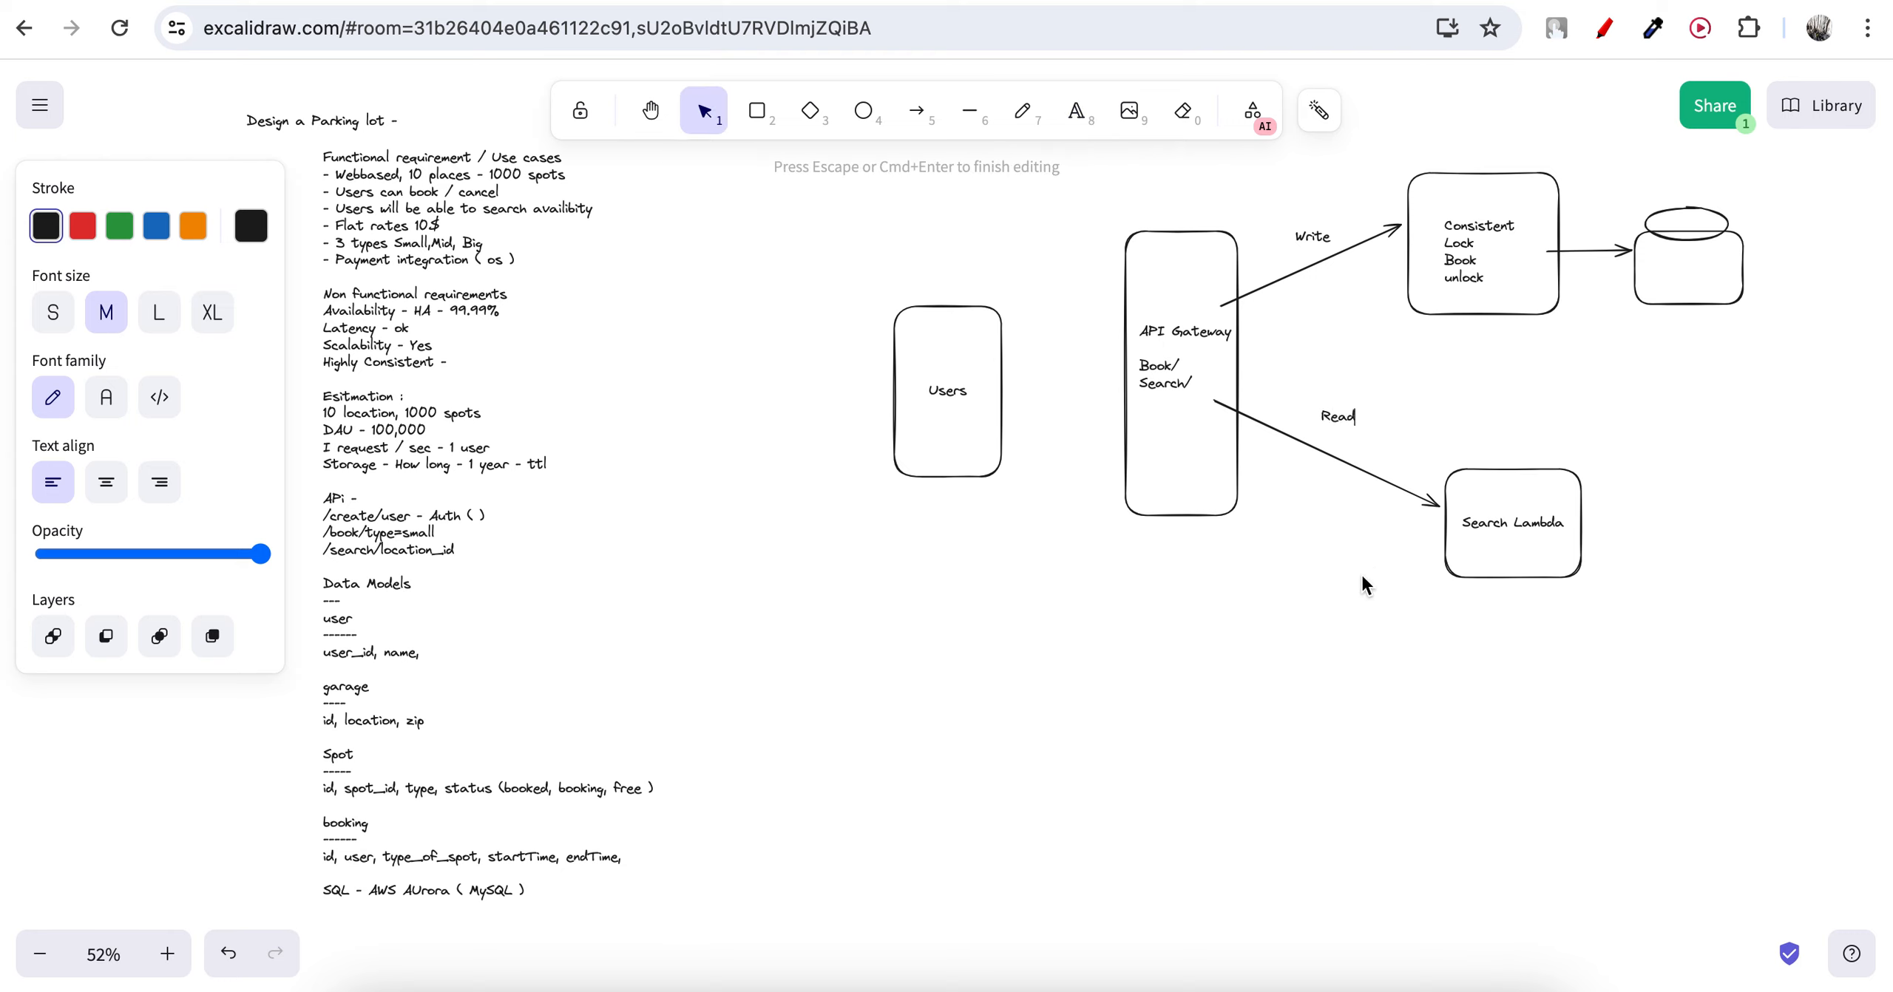
{"action": "left_click", "coordinate": [1620, 546]}
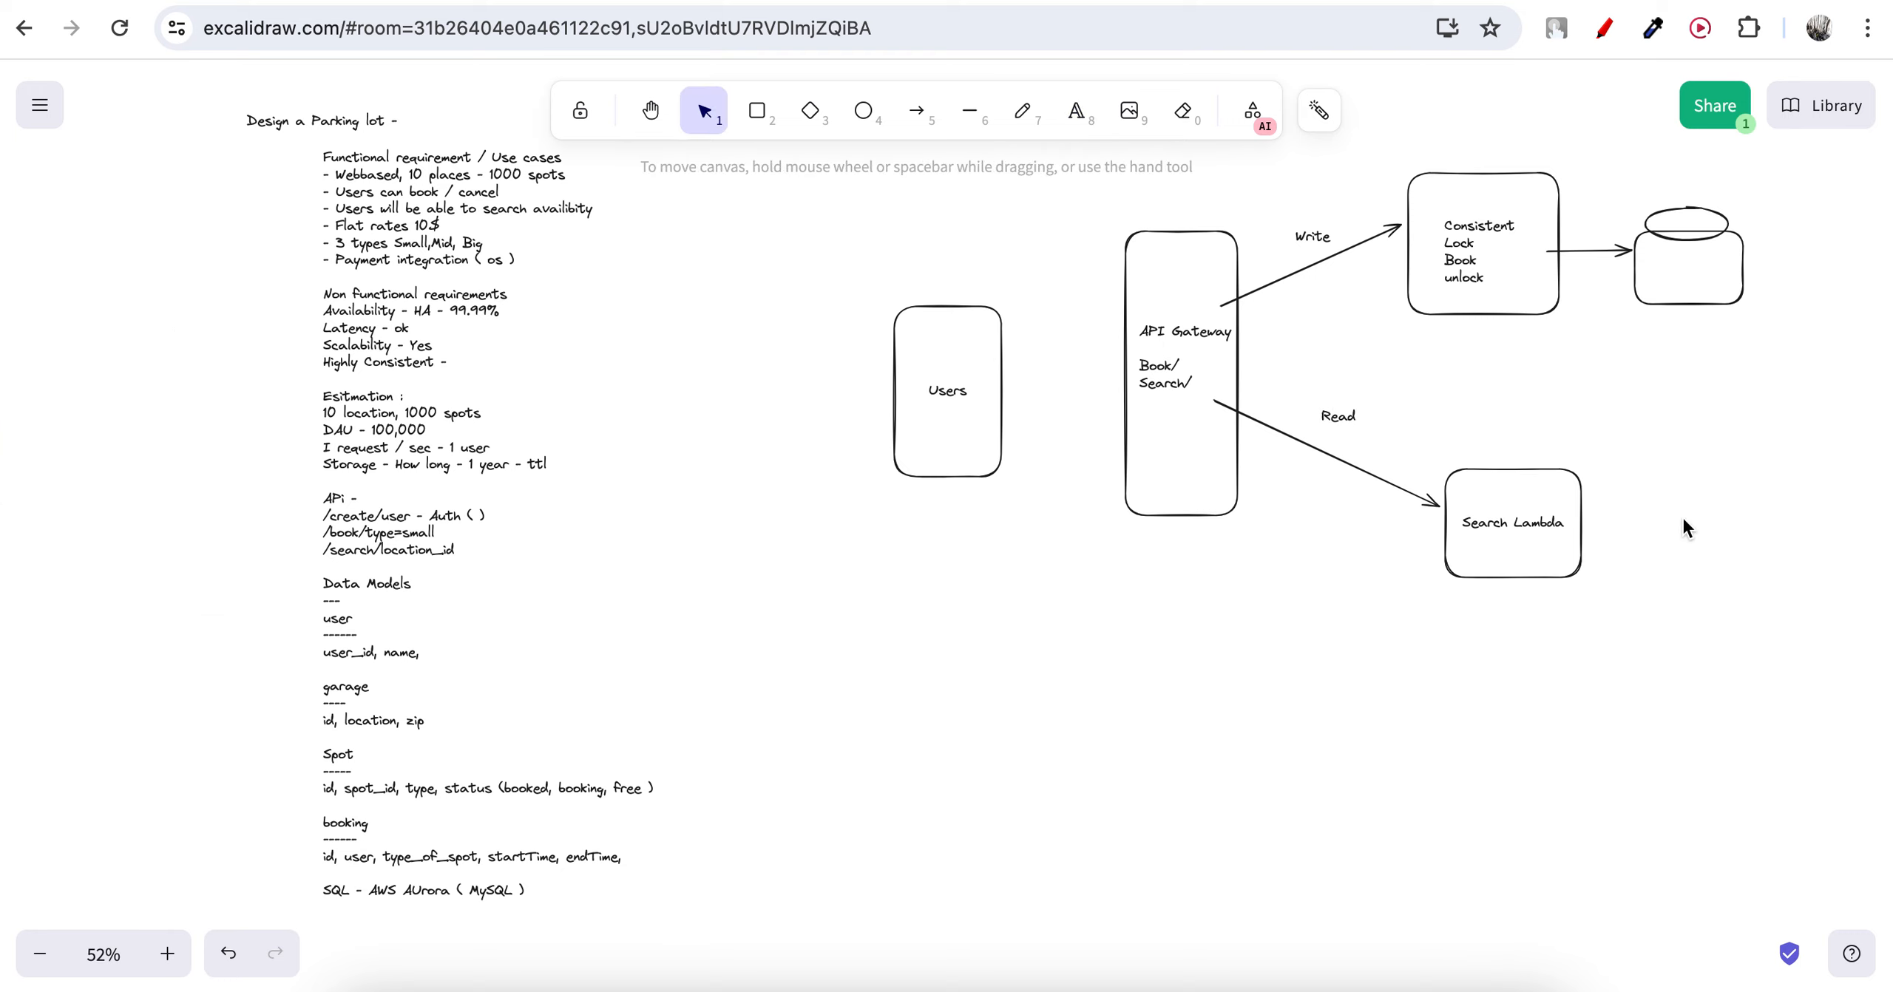
Duplicate the Search Lambda box and place the copy below the original.
{"action": "left_click", "coordinate": [1513, 522]}
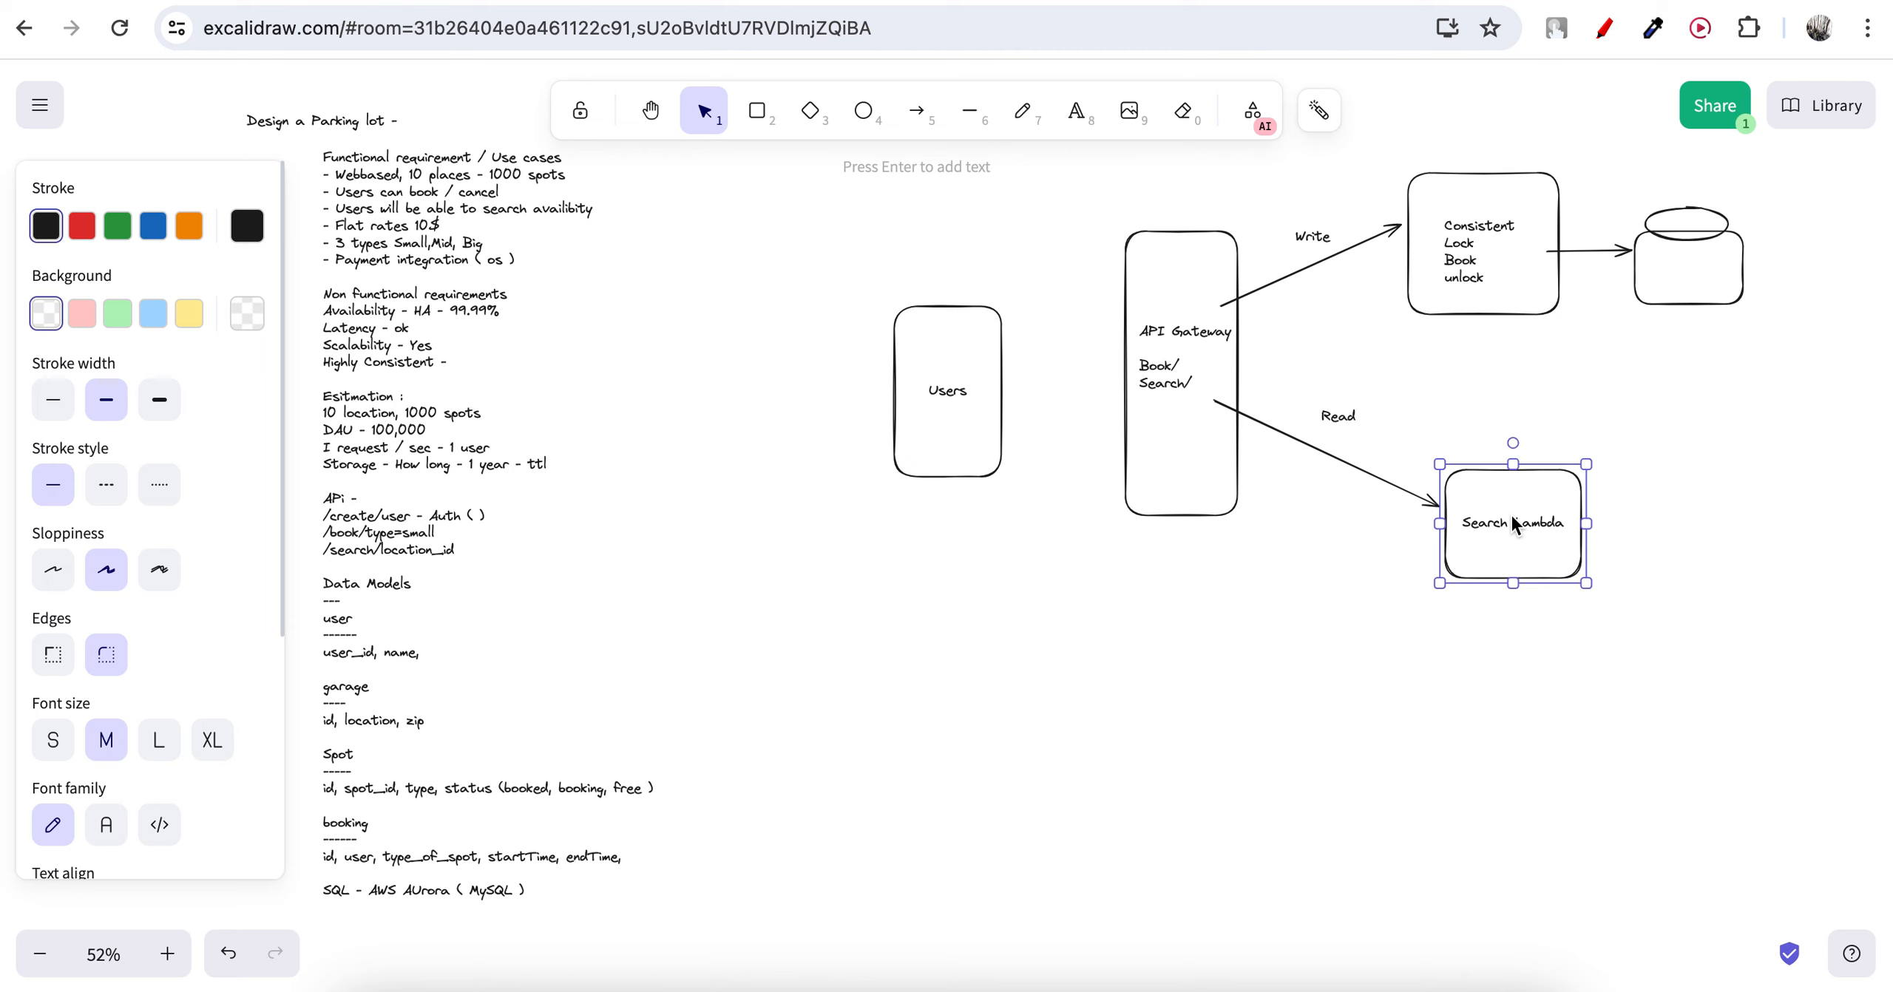
{"action": "key", "text": "ctrl+c"}
{"action": "left_click", "coordinate": [1517, 429]}
{"action": "key", "text": "ctrl+v"}
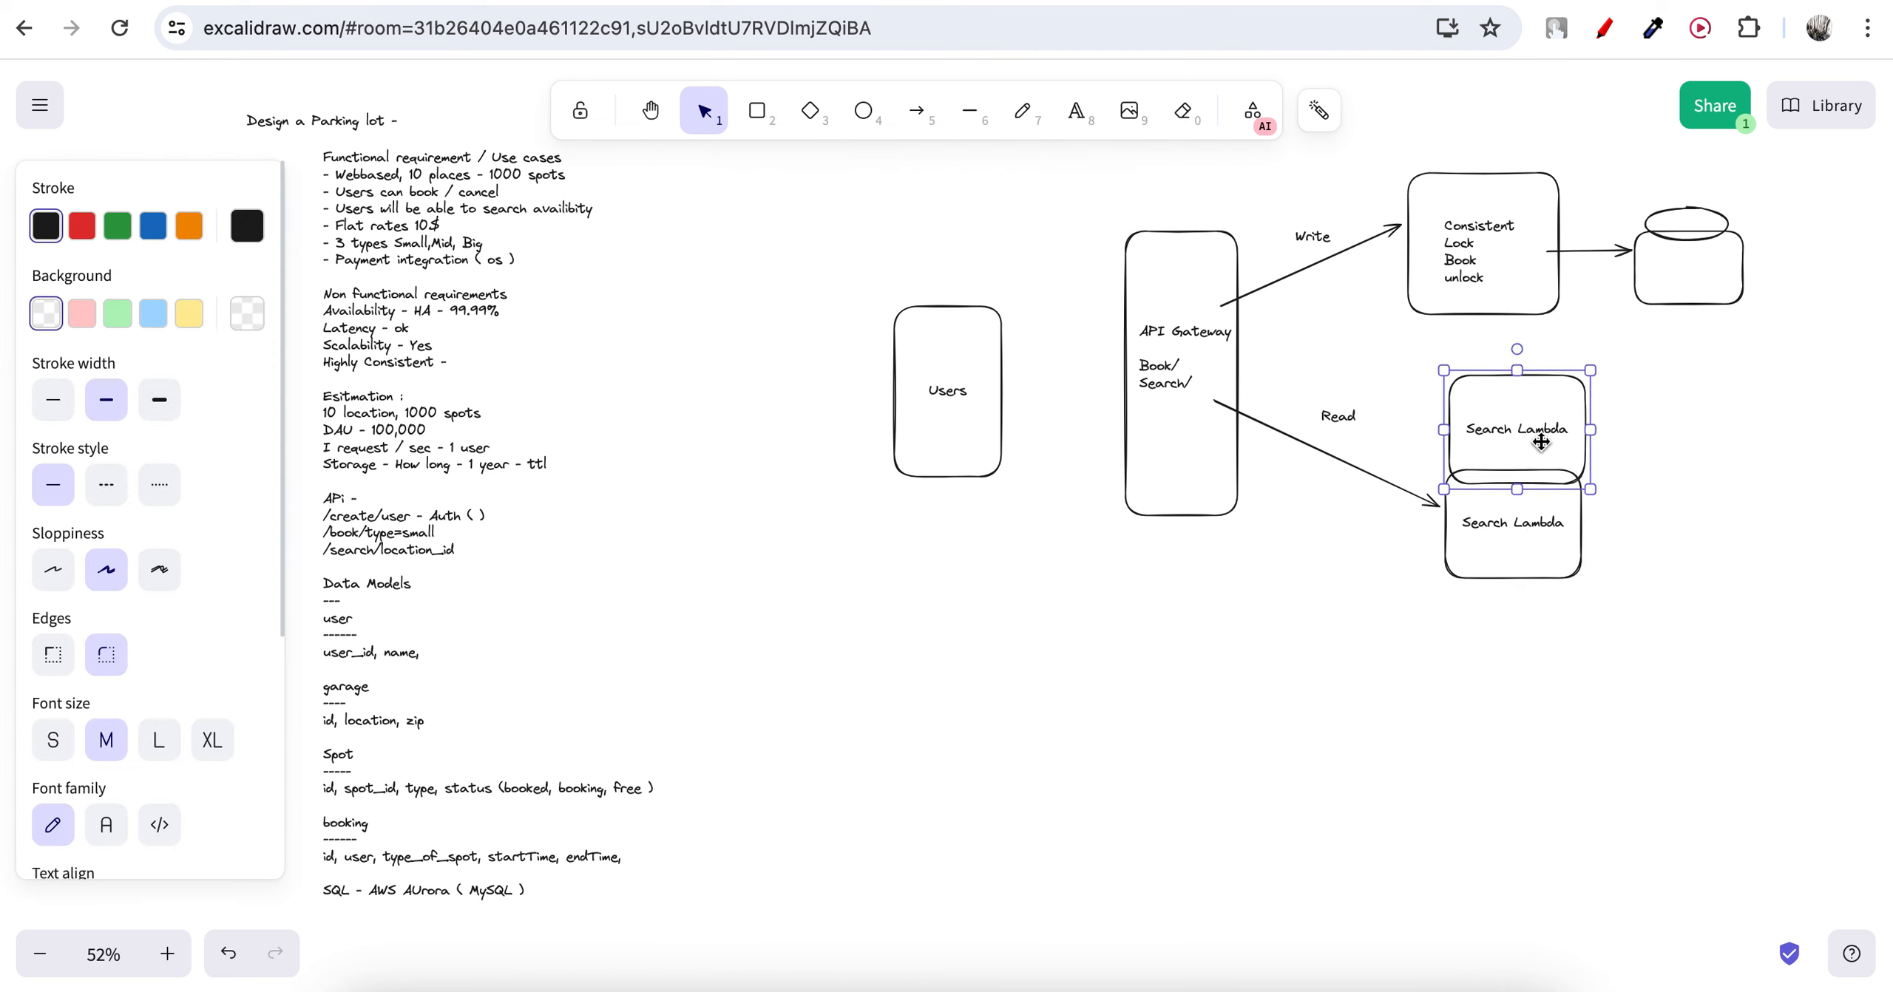
{"action": "left_click_drag", "start_coordinate": [1540, 442], "coordinate": [1542, 696]}
{"action": "key", "text": "Escape"}
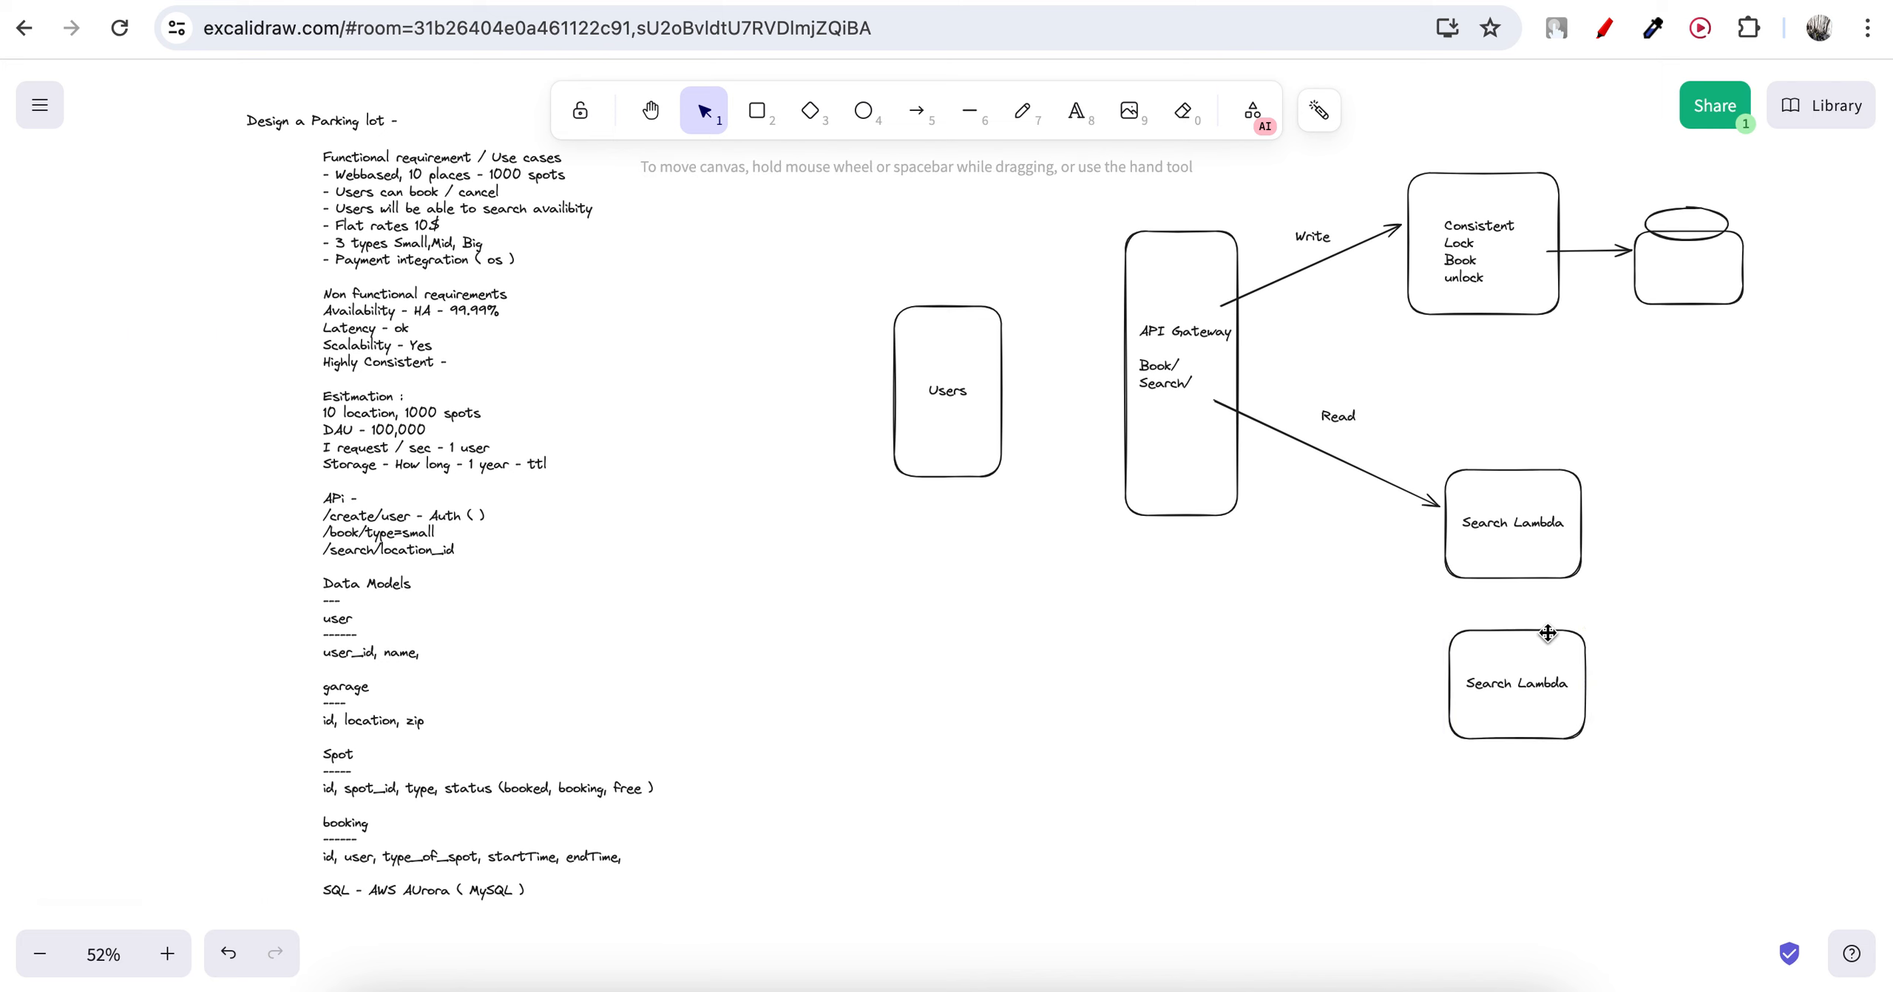
Reduce the height of both Search Lambda boxes and place the copy just above the original.
{"action": "left_click", "coordinate": [1548, 634]}
{"action": "left_click_drag", "start_coordinate": [1520, 630], "coordinate": [1522, 691]}
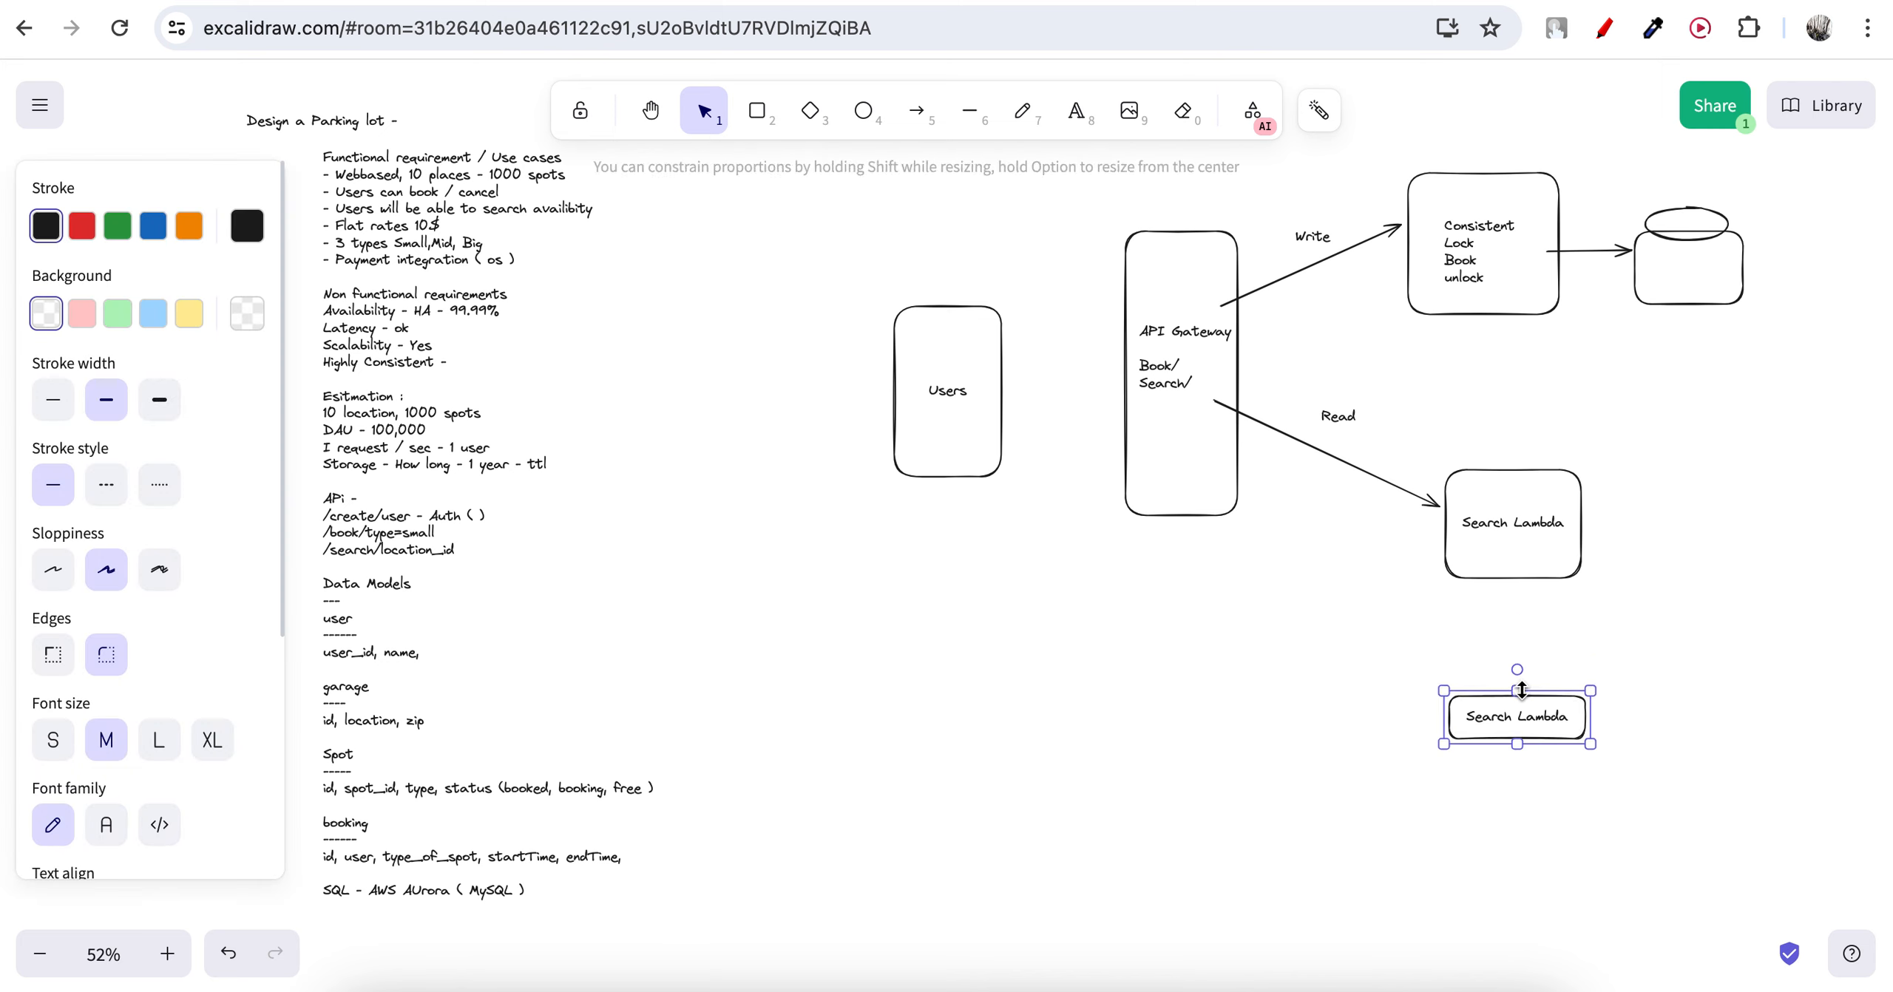
{"action": "left_click", "coordinate": [1609, 630]}
{"action": "left_click", "coordinate": [1511, 479]}
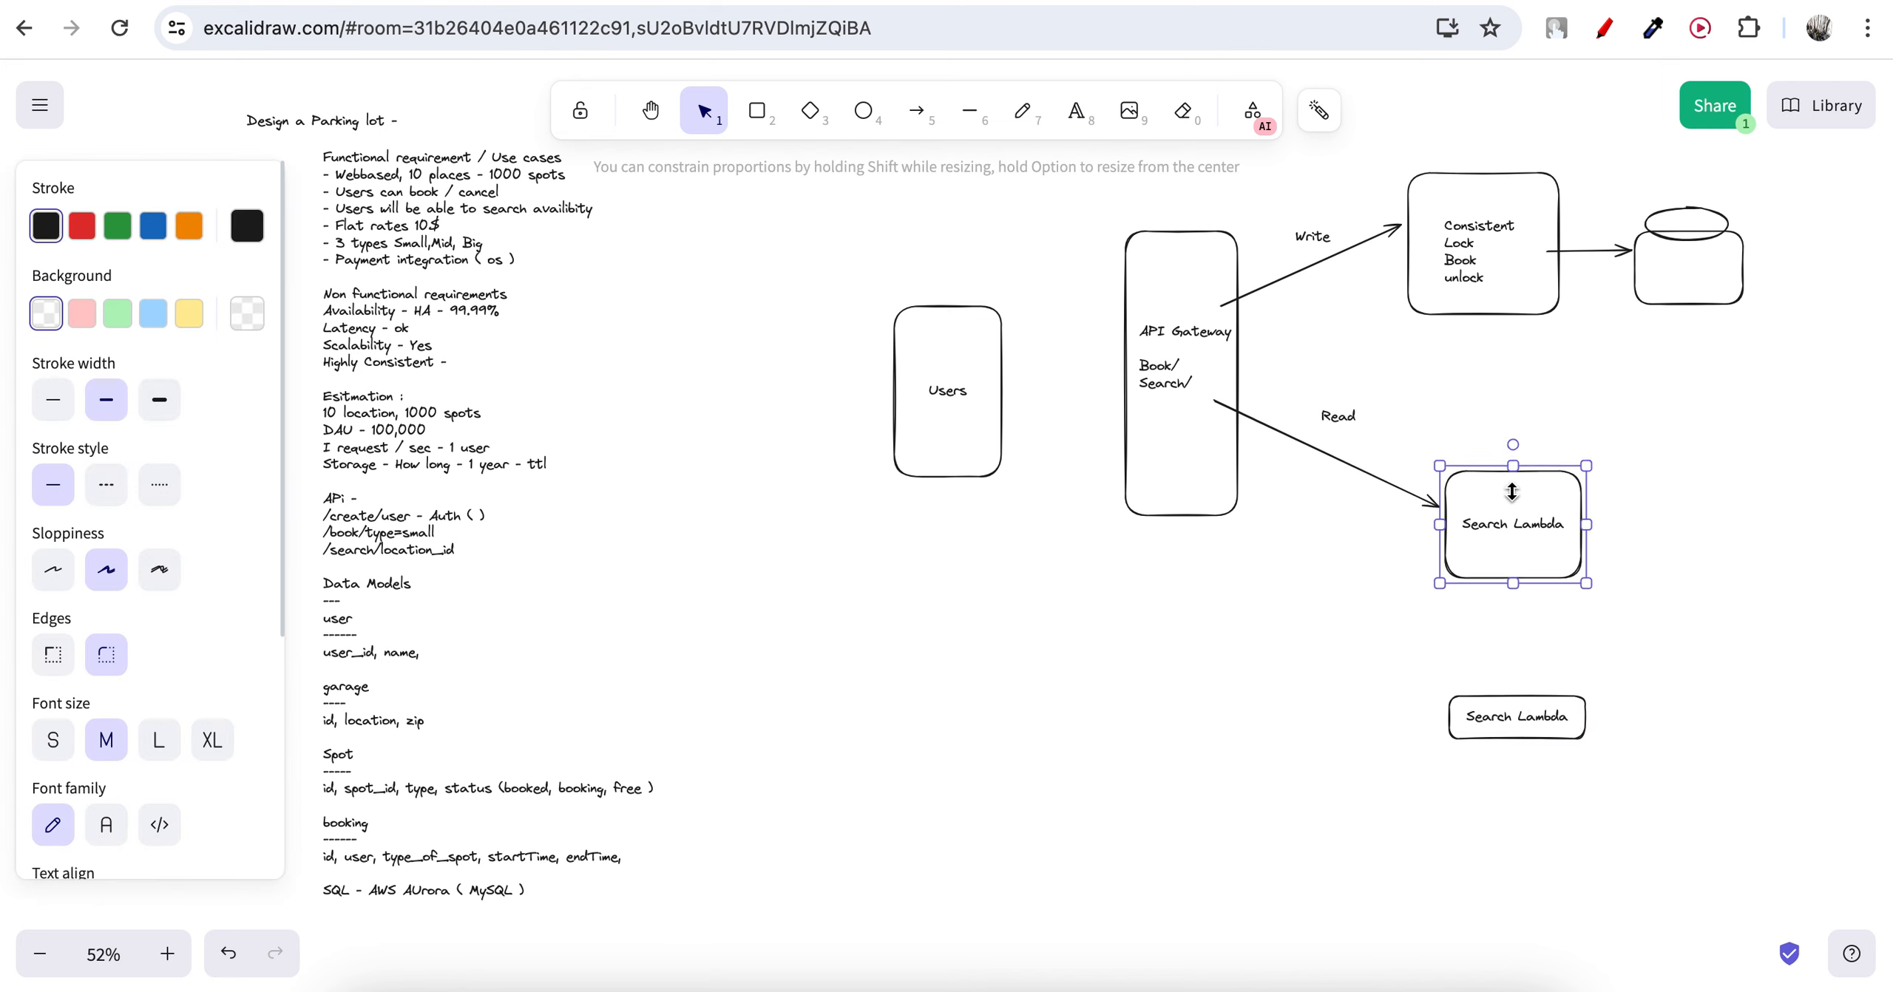
{"action": "left_click_drag", "start_coordinate": [1511, 491], "coordinate": [1512, 544]}
{"action": "left_click", "coordinate": [1536, 656]}
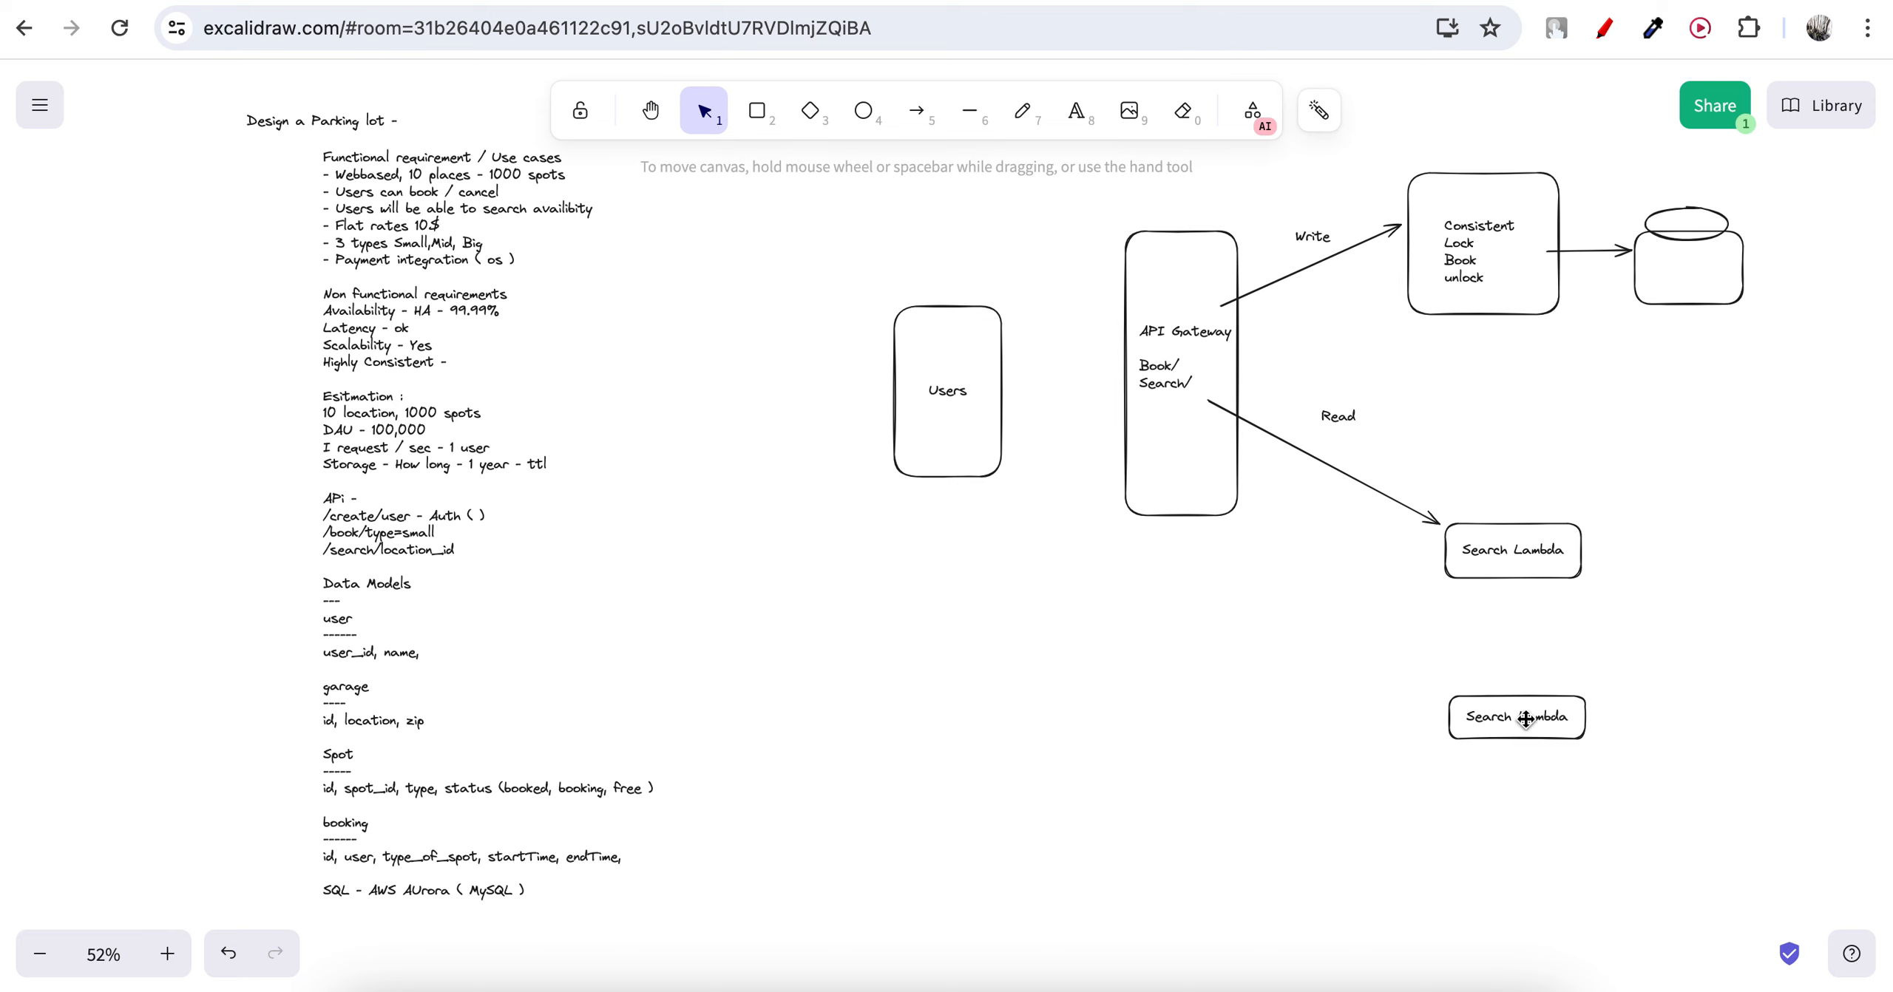
{"action": "left_click_drag", "start_coordinate": [1525, 719], "coordinate": [1522, 479]}
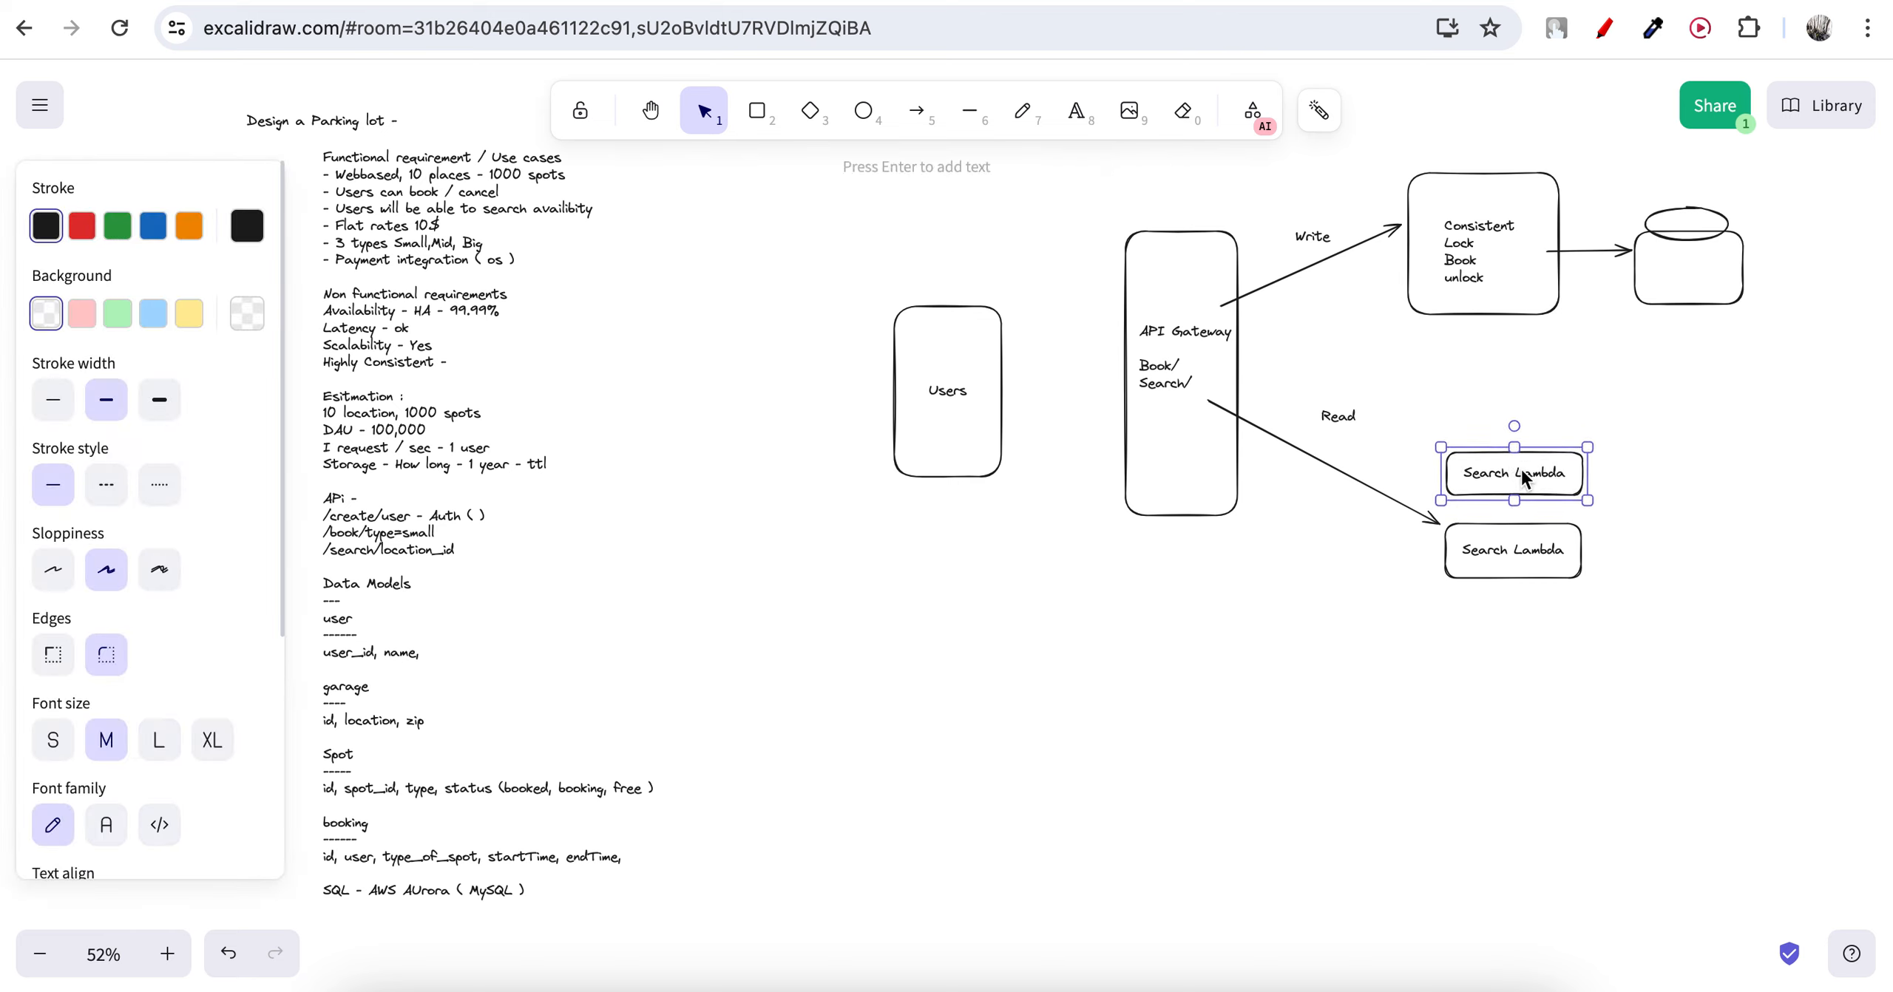
{"action": "left_click", "coordinate": [1638, 505]}
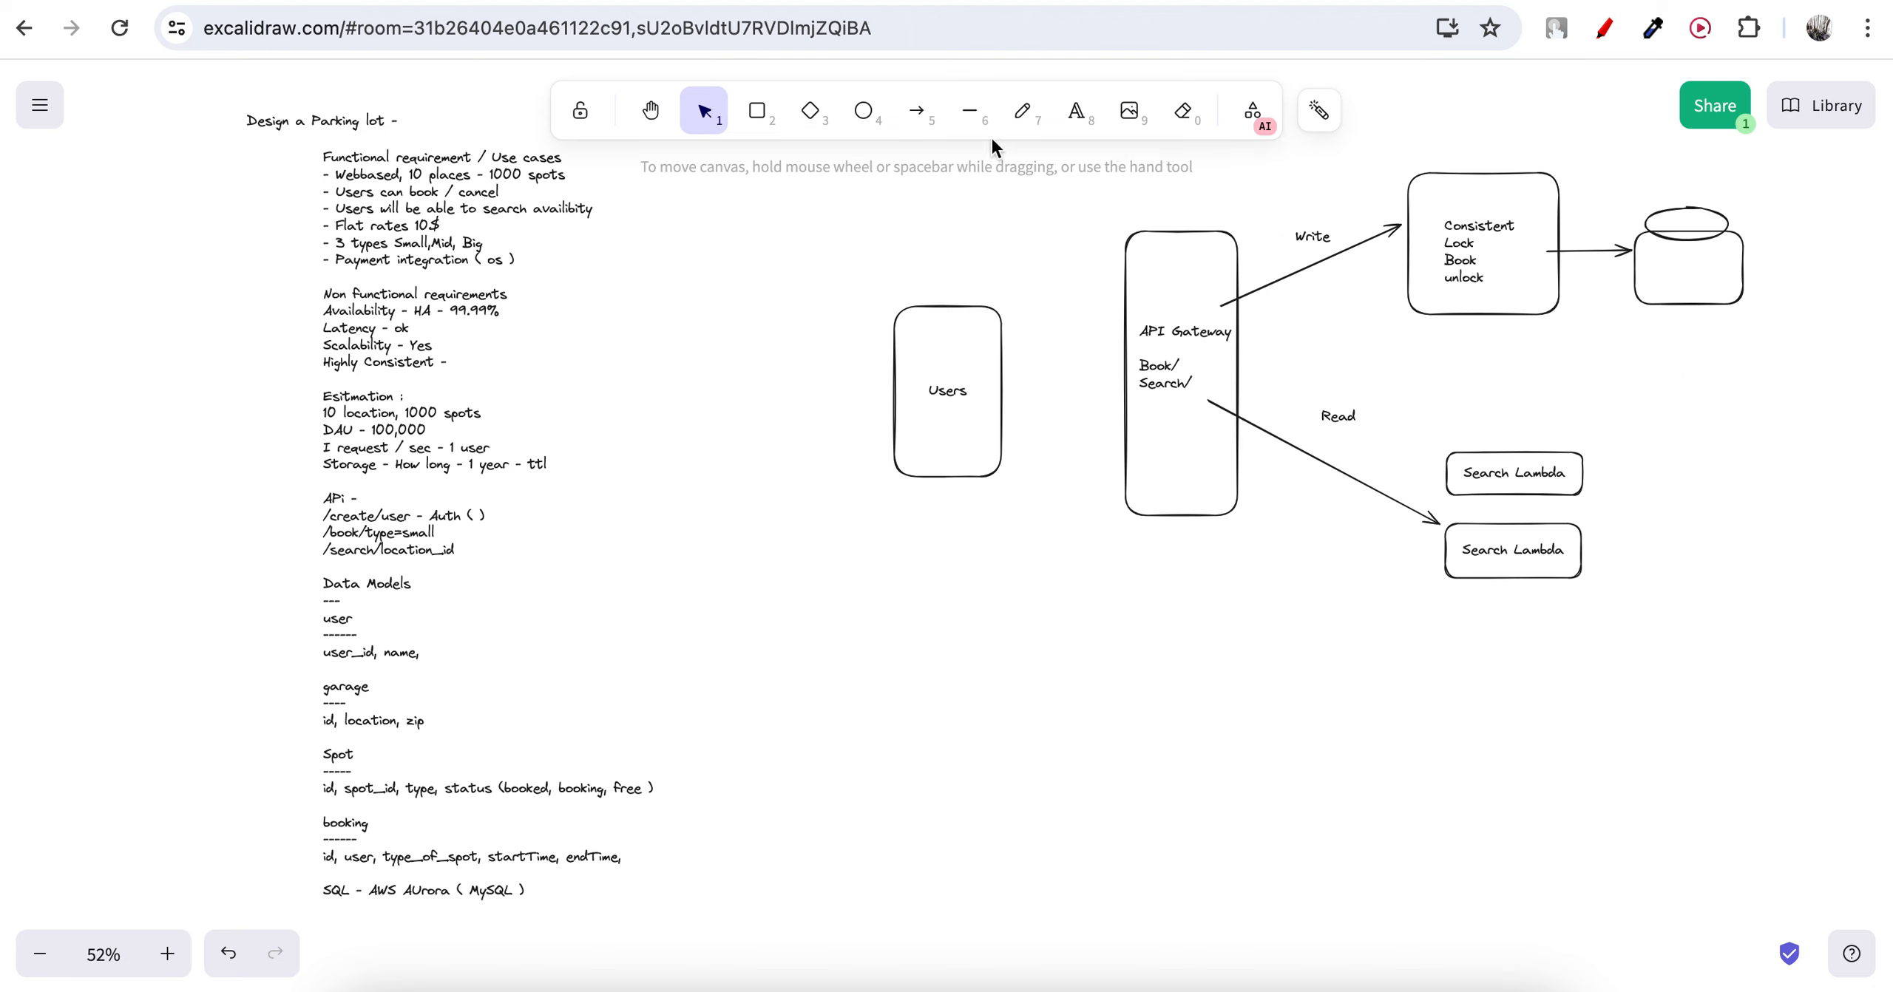
Draw two rounded rectangles stacked below the database symbol, beside the Search Lambda boxes.
{"action": "left_click", "coordinate": [758, 113]}
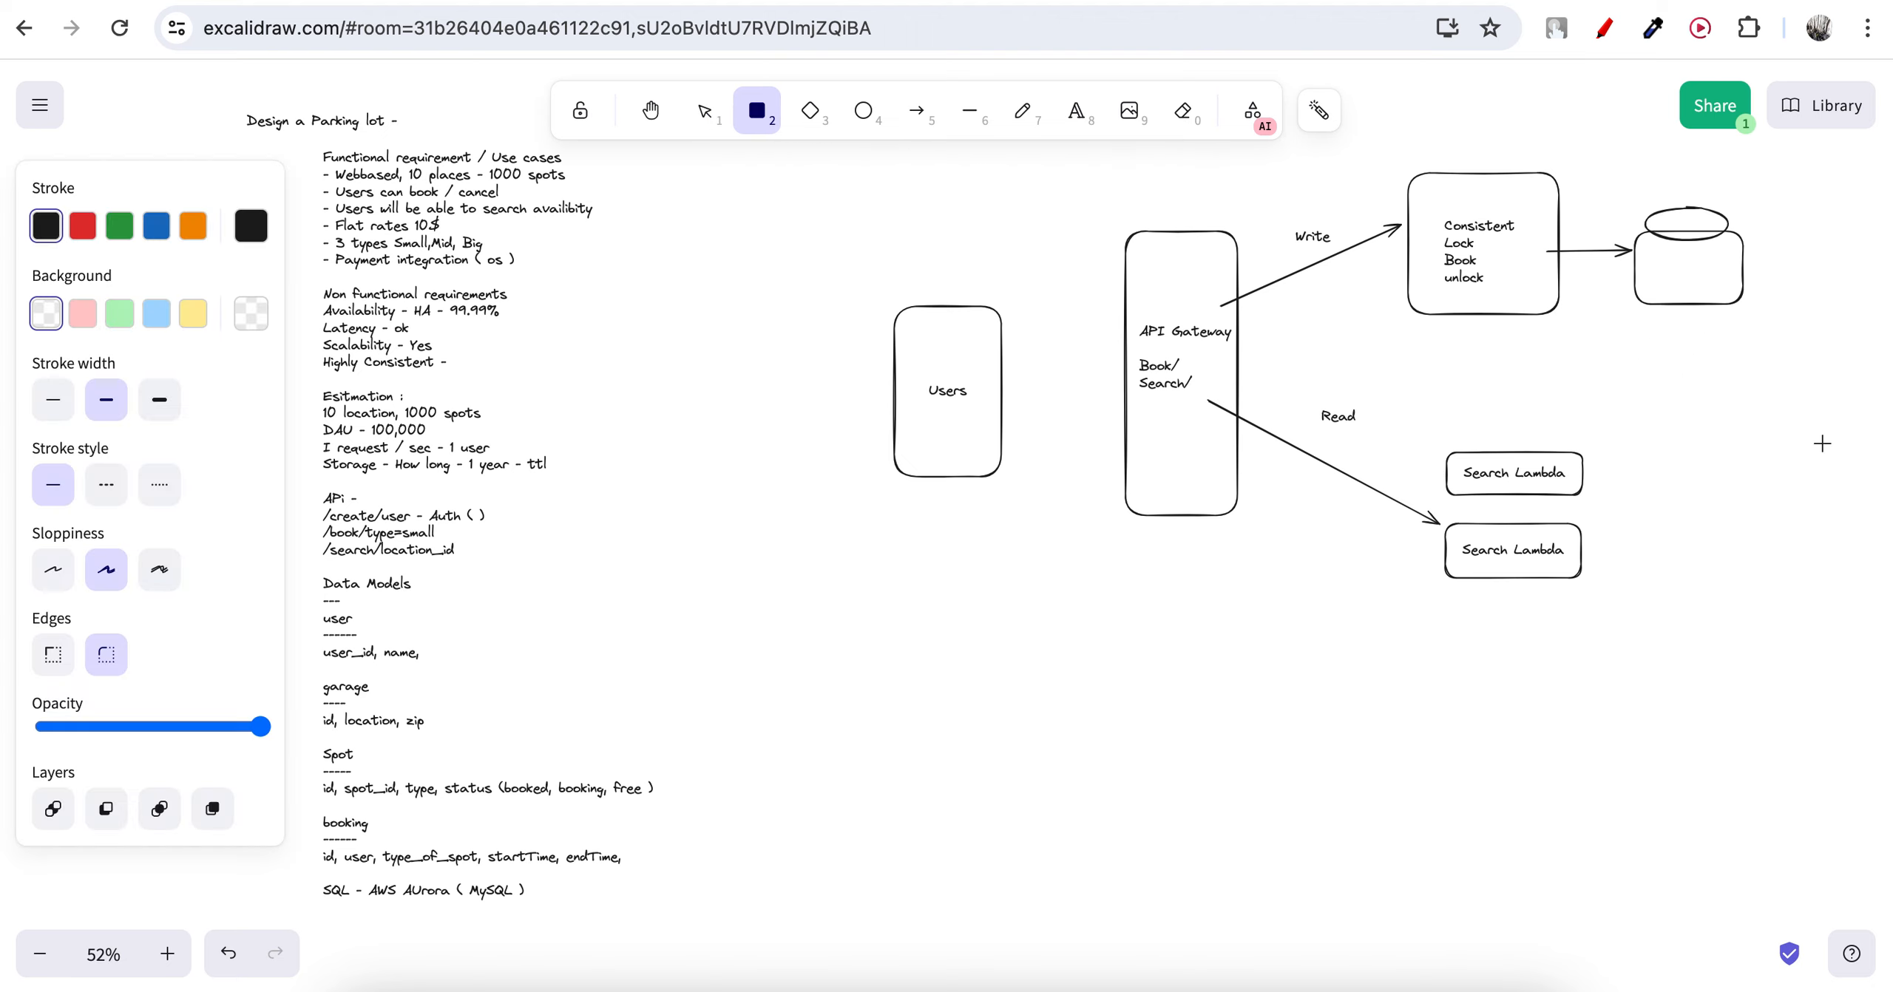
{"action": "mouse_move", "coordinate": [1663, 383]}
{"action": "left_mouse_down"}
{"action": "mouse_move", "coordinate": [1685, 450]}
{"action": "mouse_move", "coordinate": [1764, 469]}
{"action": "left_mouse_up"}
{"action": "left_click", "coordinate": [1731, 545]}
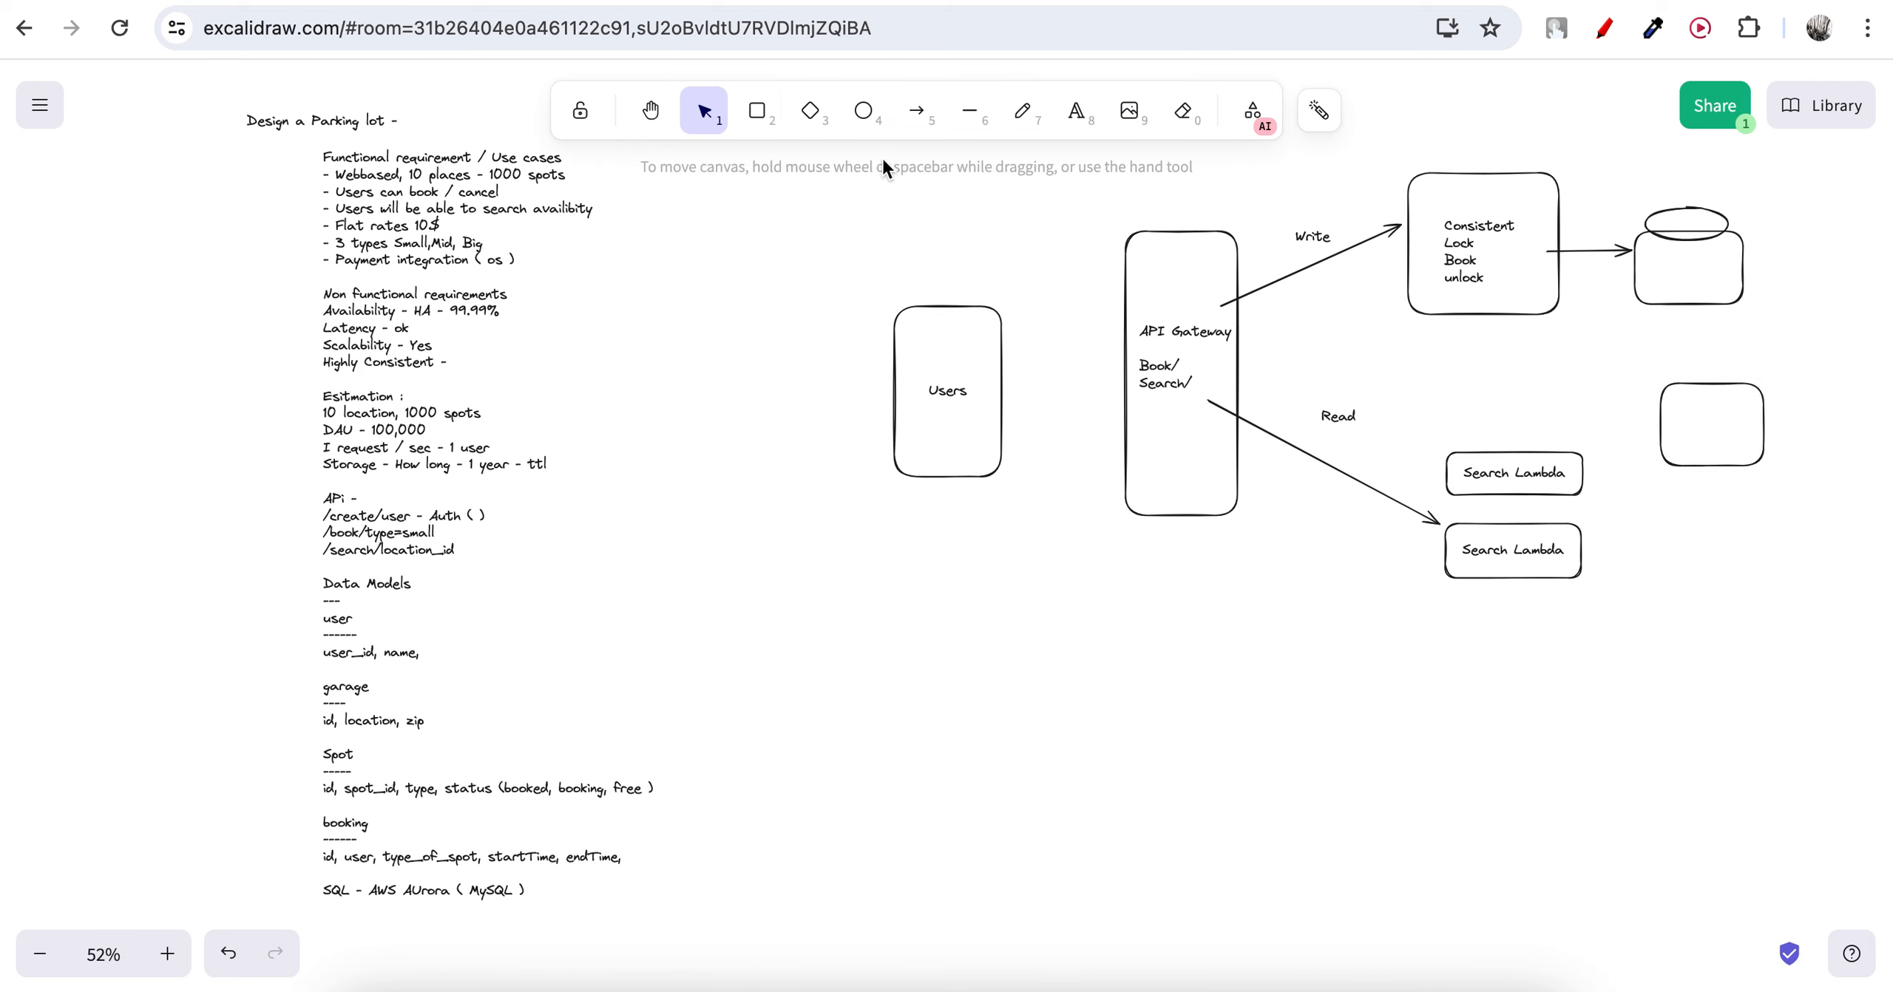
{"action": "left_click", "coordinate": [762, 122]}
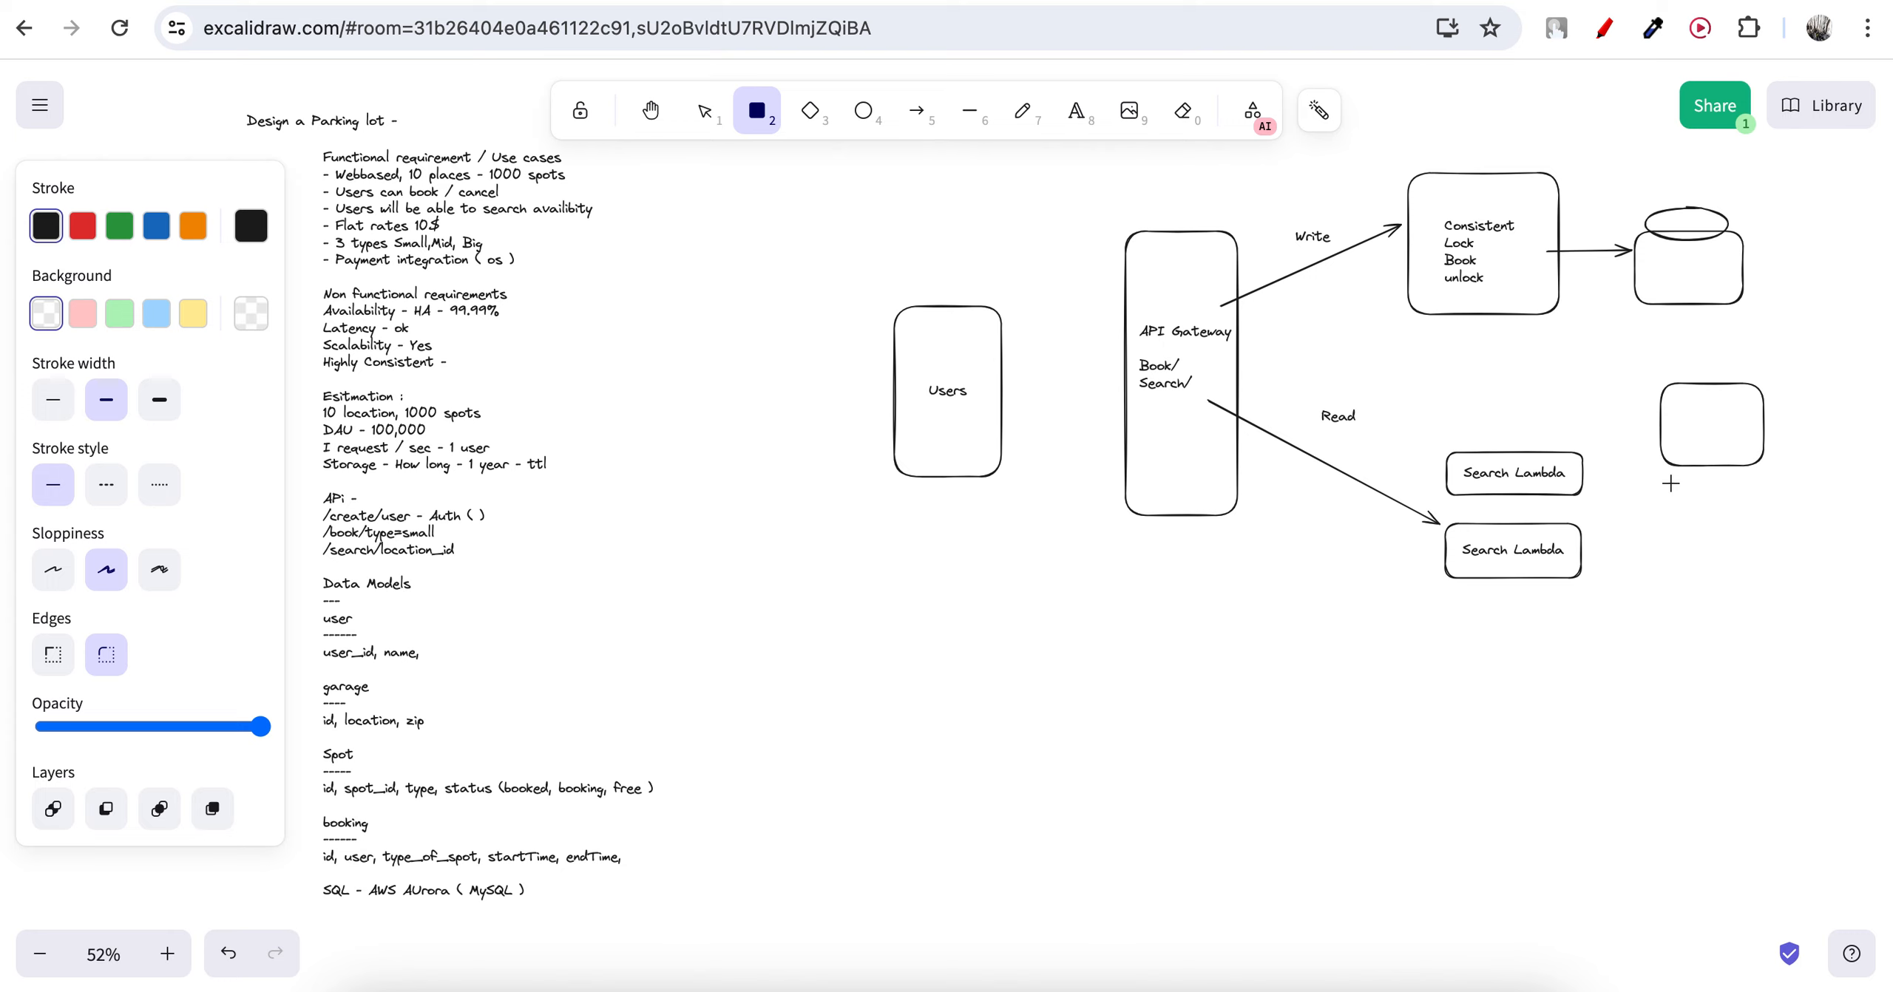
{"action": "left_click_drag", "start_coordinate": [1671, 483], "coordinate": [1769, 583]}
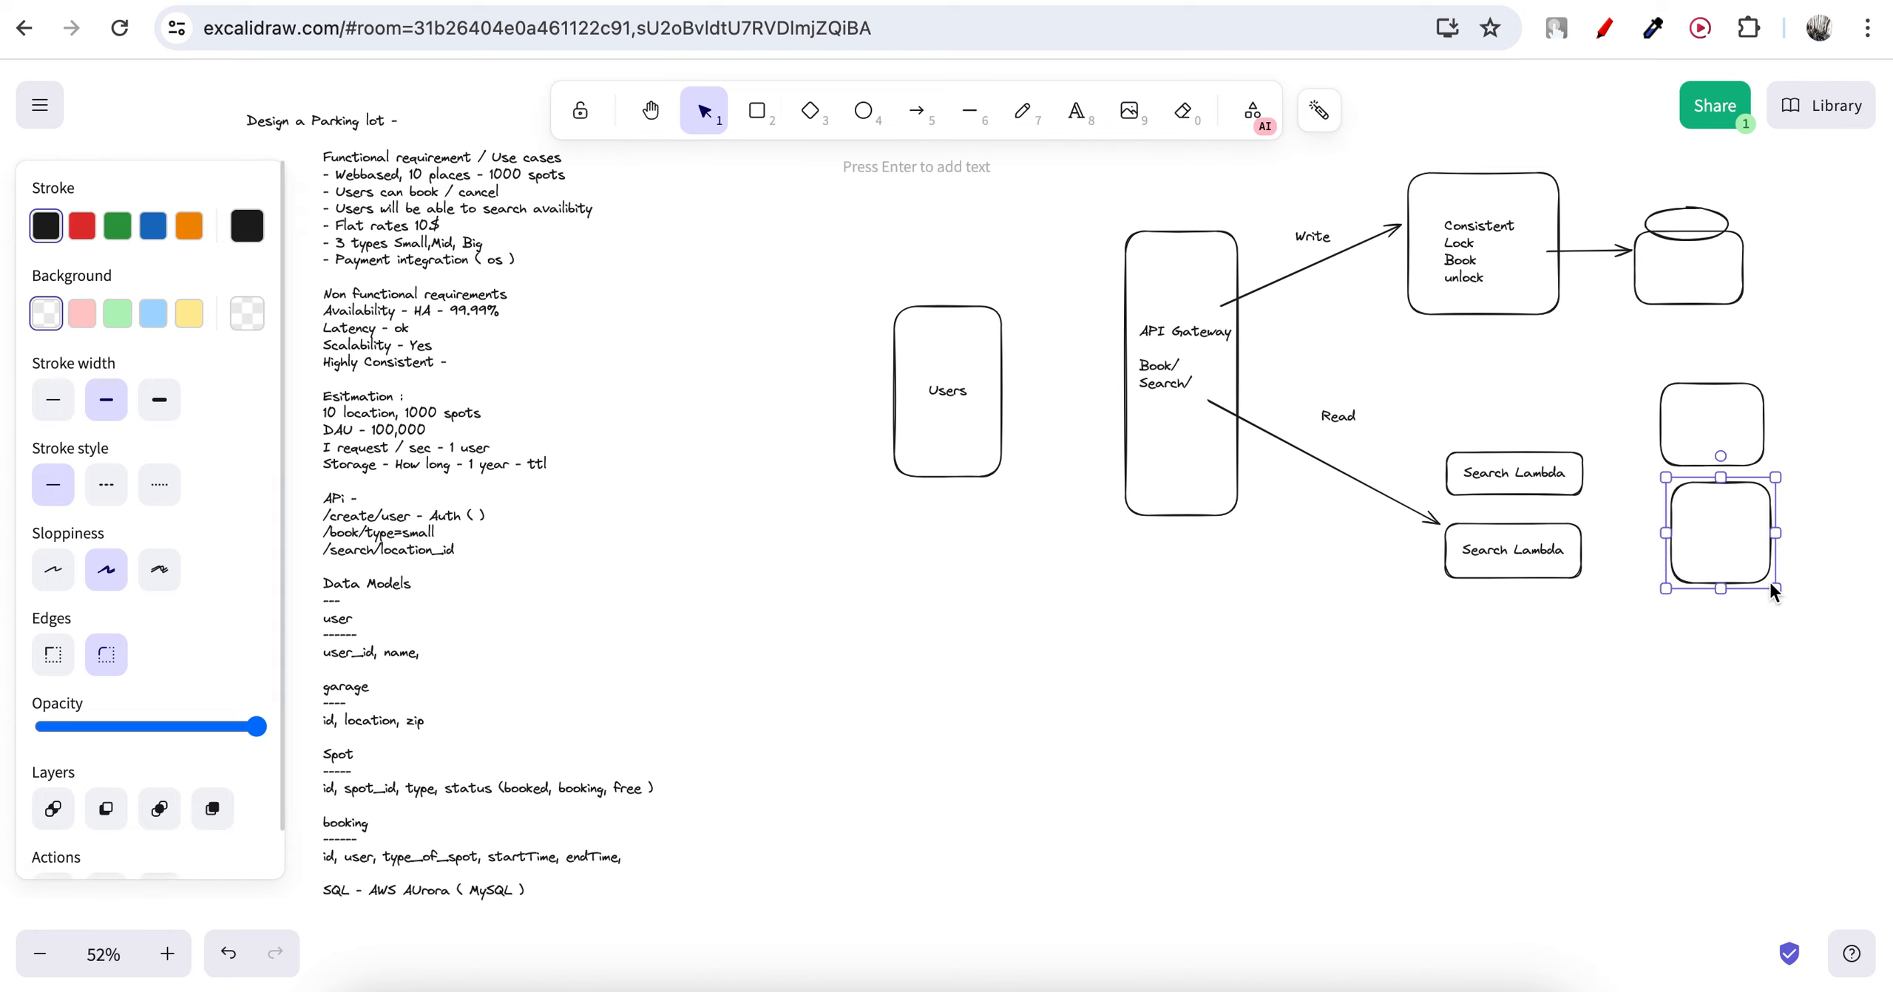
{"action": "left_click", "coordinate": [1734, 633]}
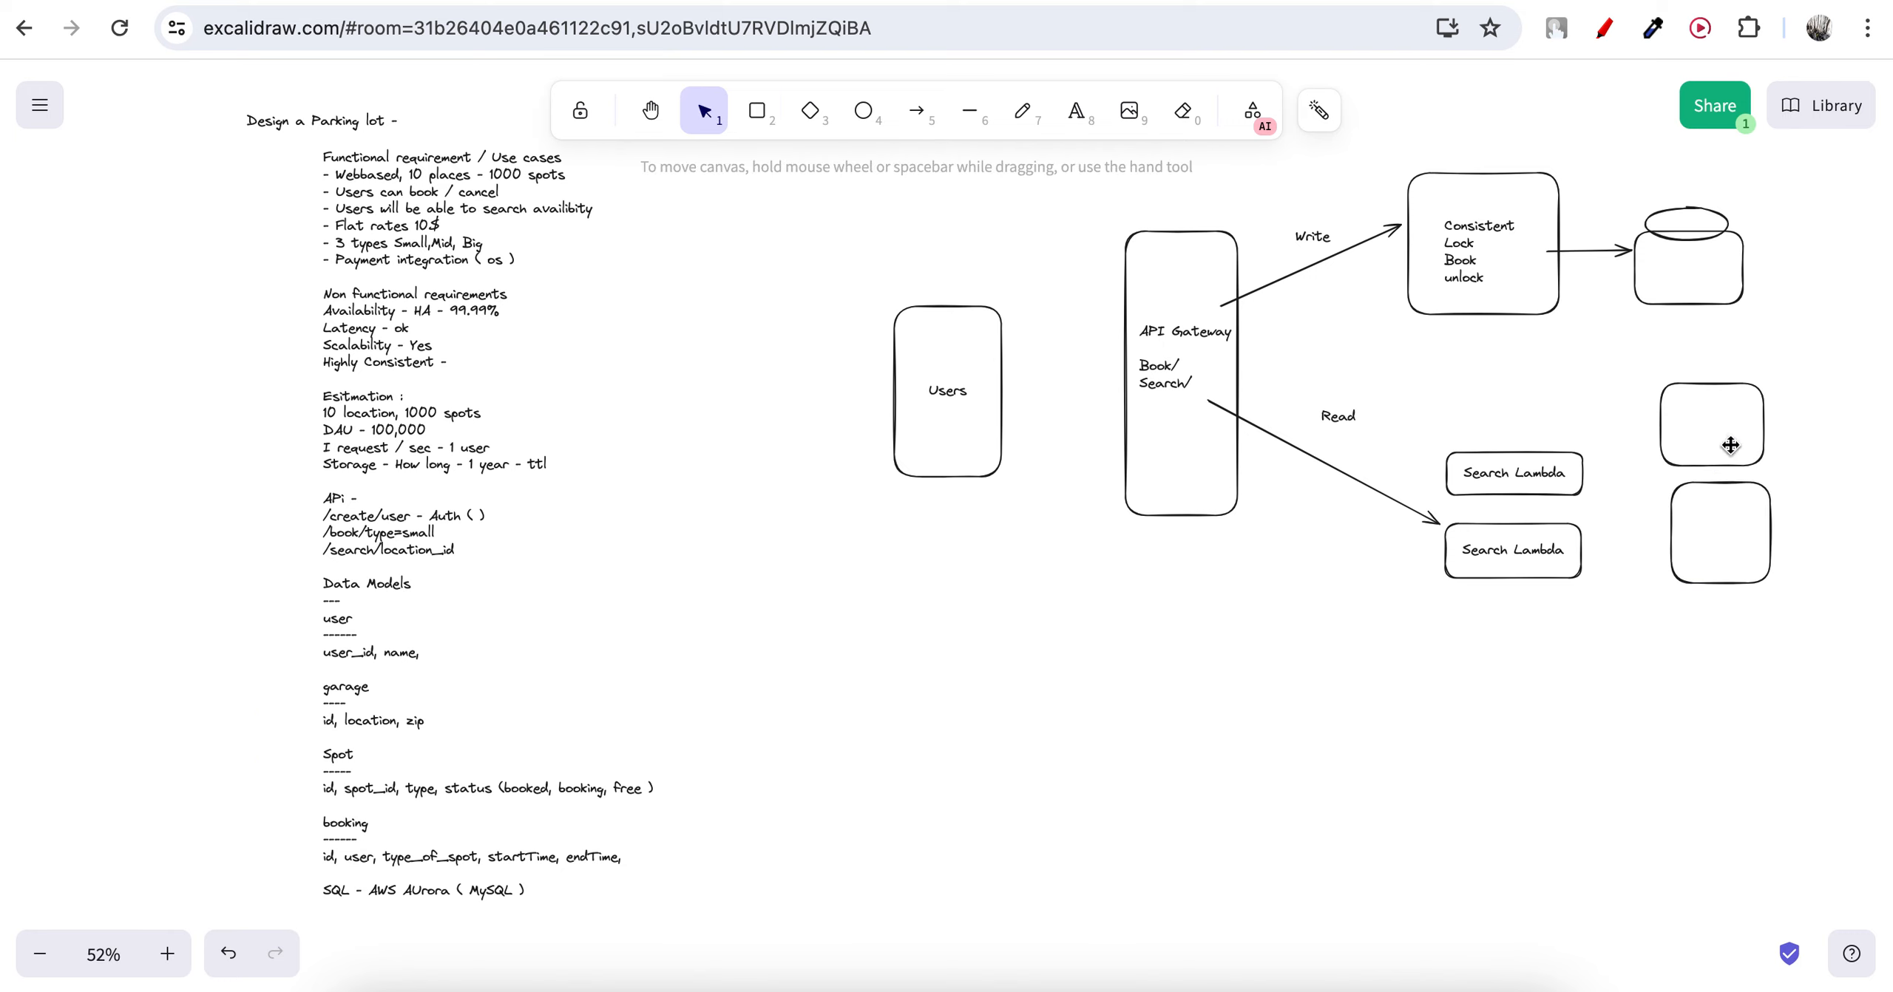
Draw one arrow from the database symbol to each of the two rectangles below it.
{"action": "left_click", "coordinate": [916, 111]}
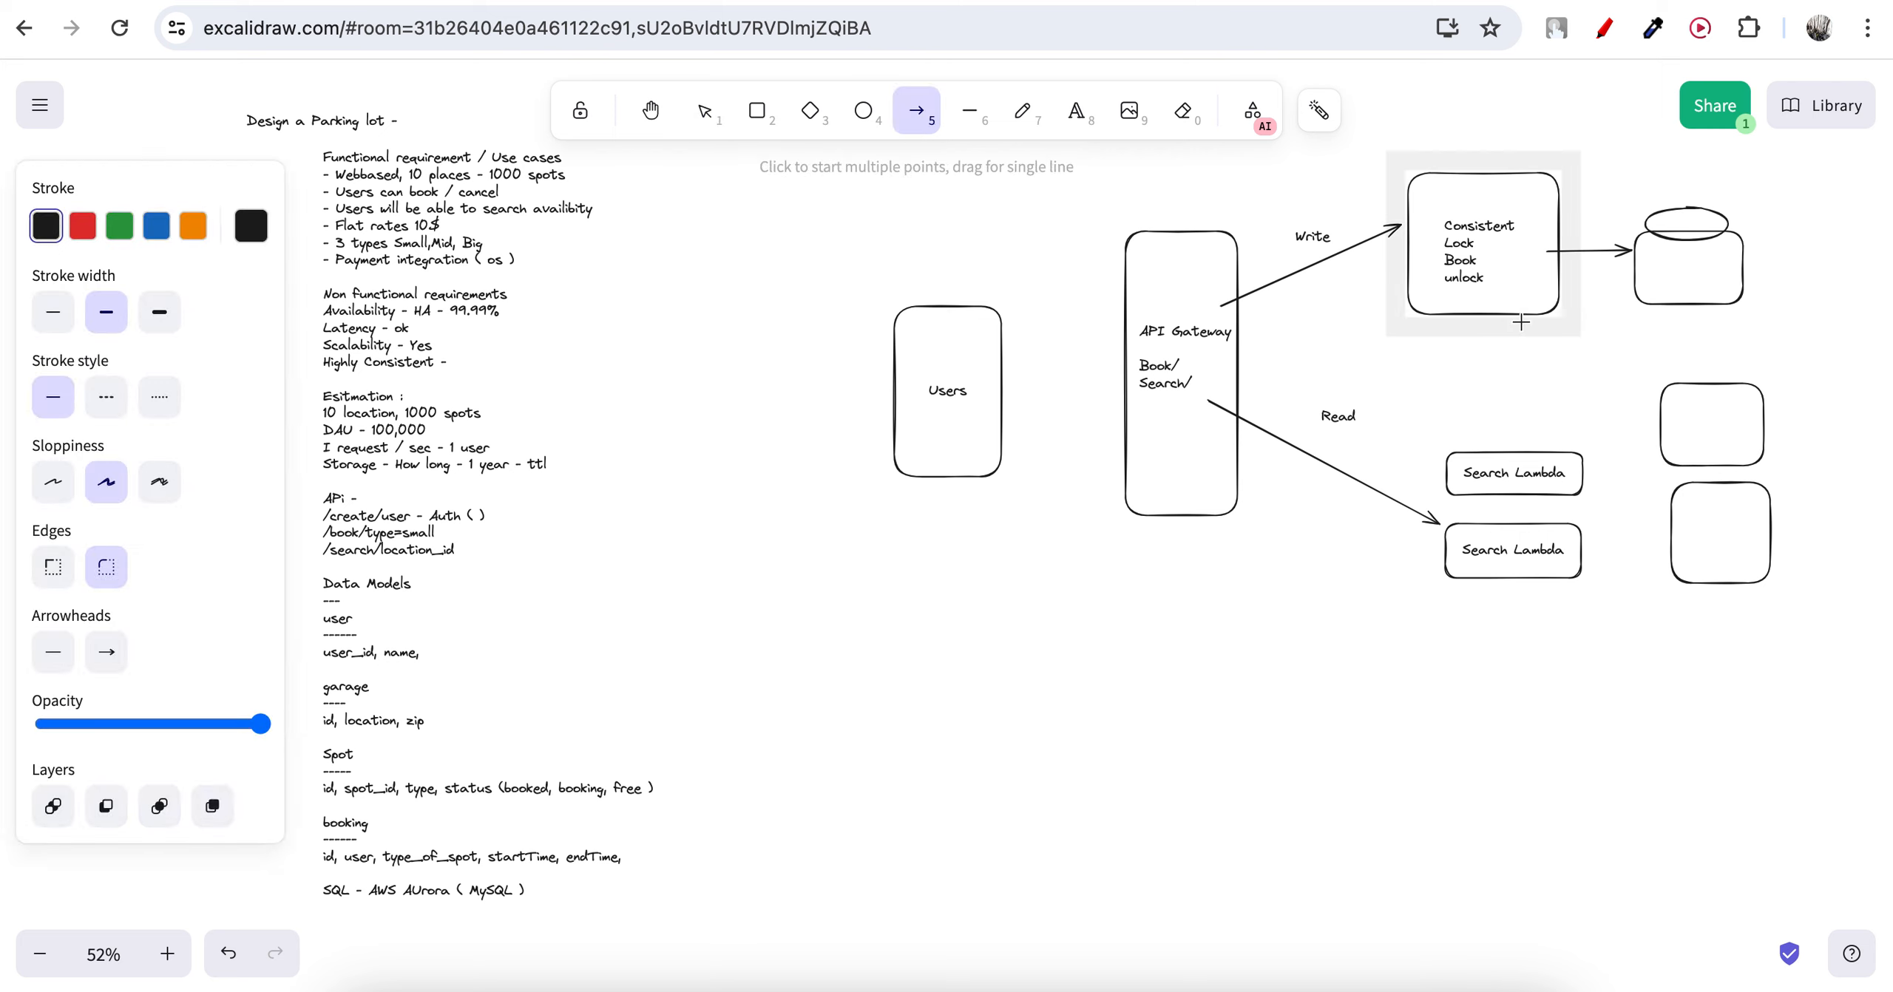
{"action": "left_click_drag", "start_coordinate": [1674, 281], "coordinate": [1691, 397]}
{"action": "left_click", "coordinate": [1825, 384]}
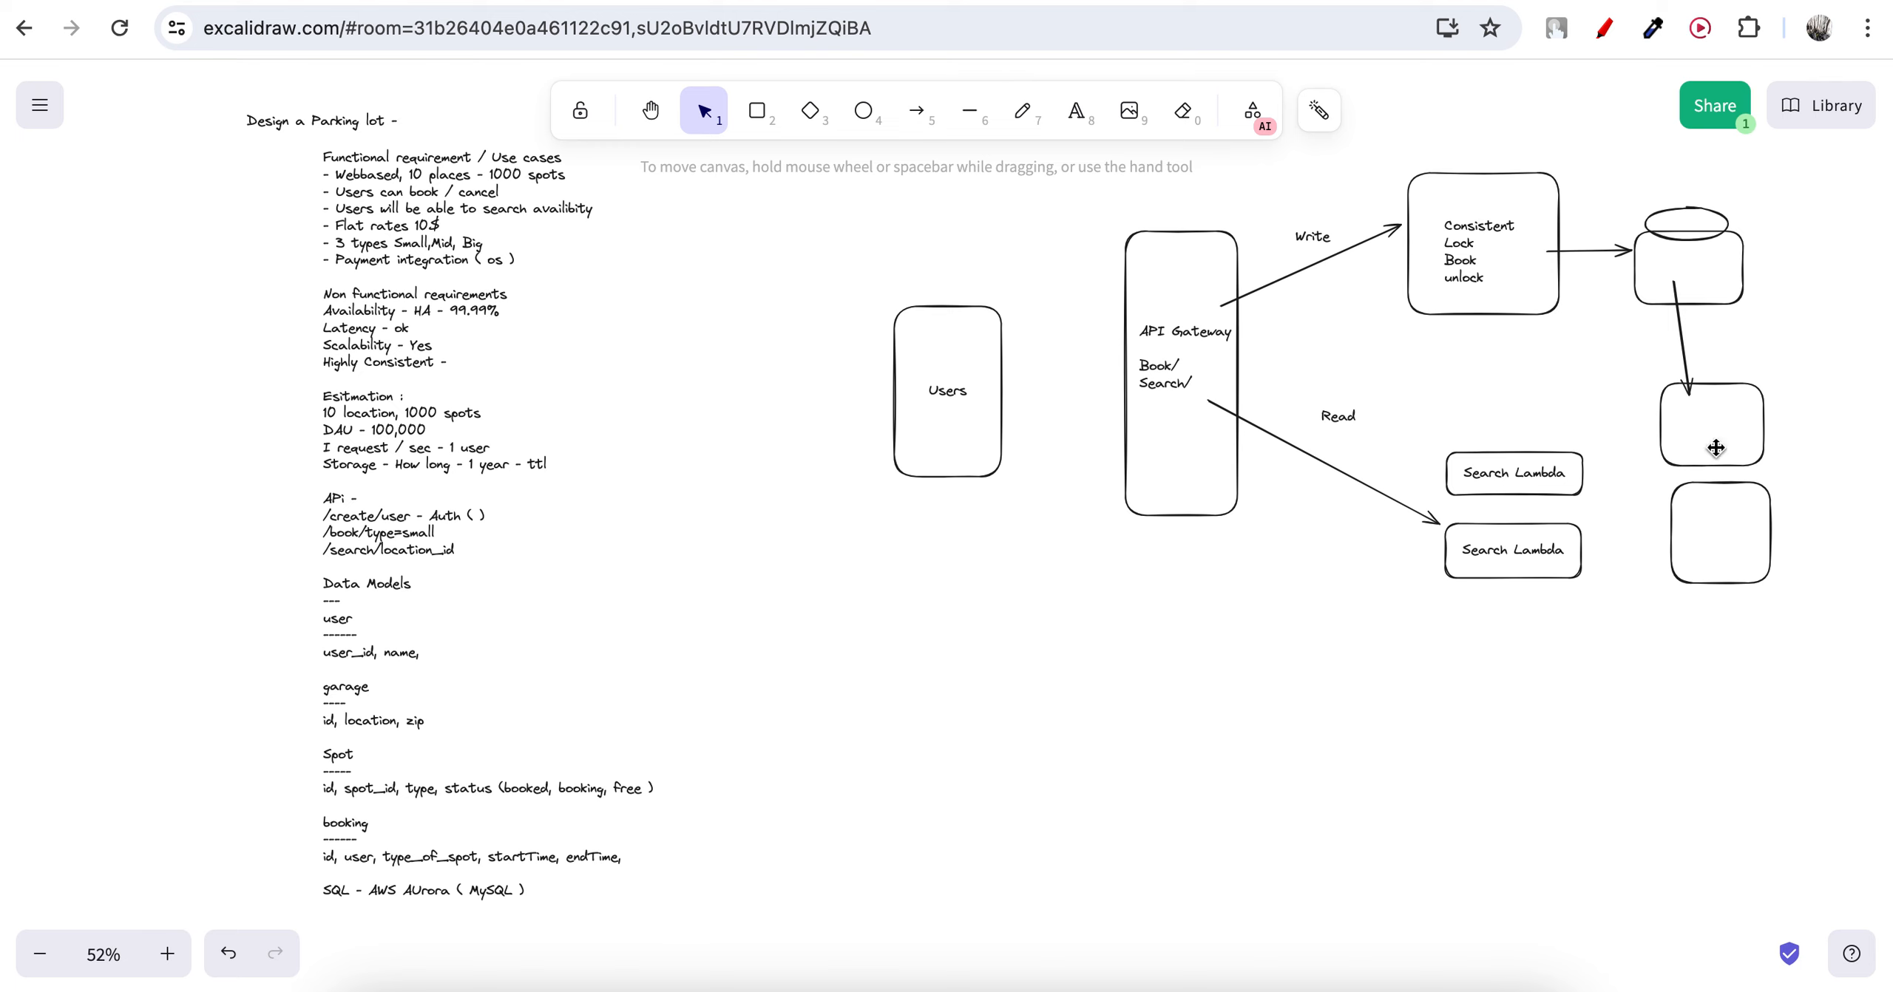
{"action": "left_click", "coordinate": [918, 126]}
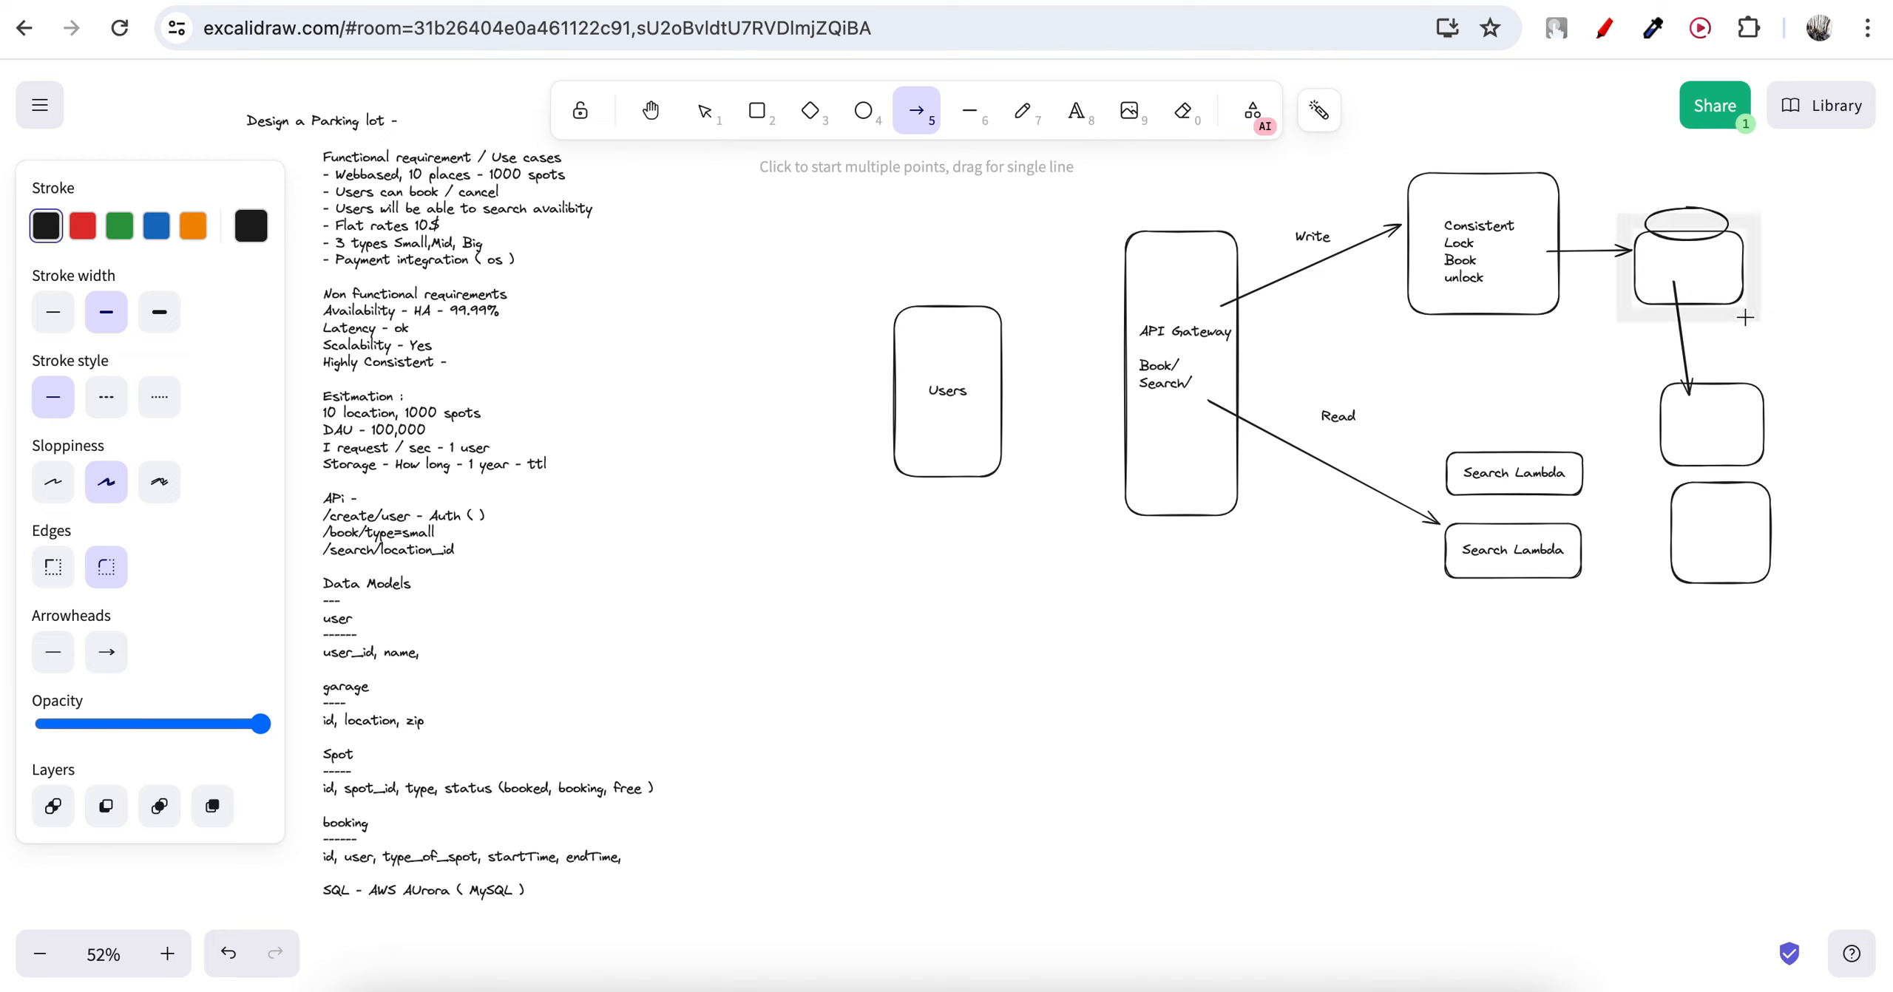
{"action": "left_click", "coordinate": [1767, 299]}
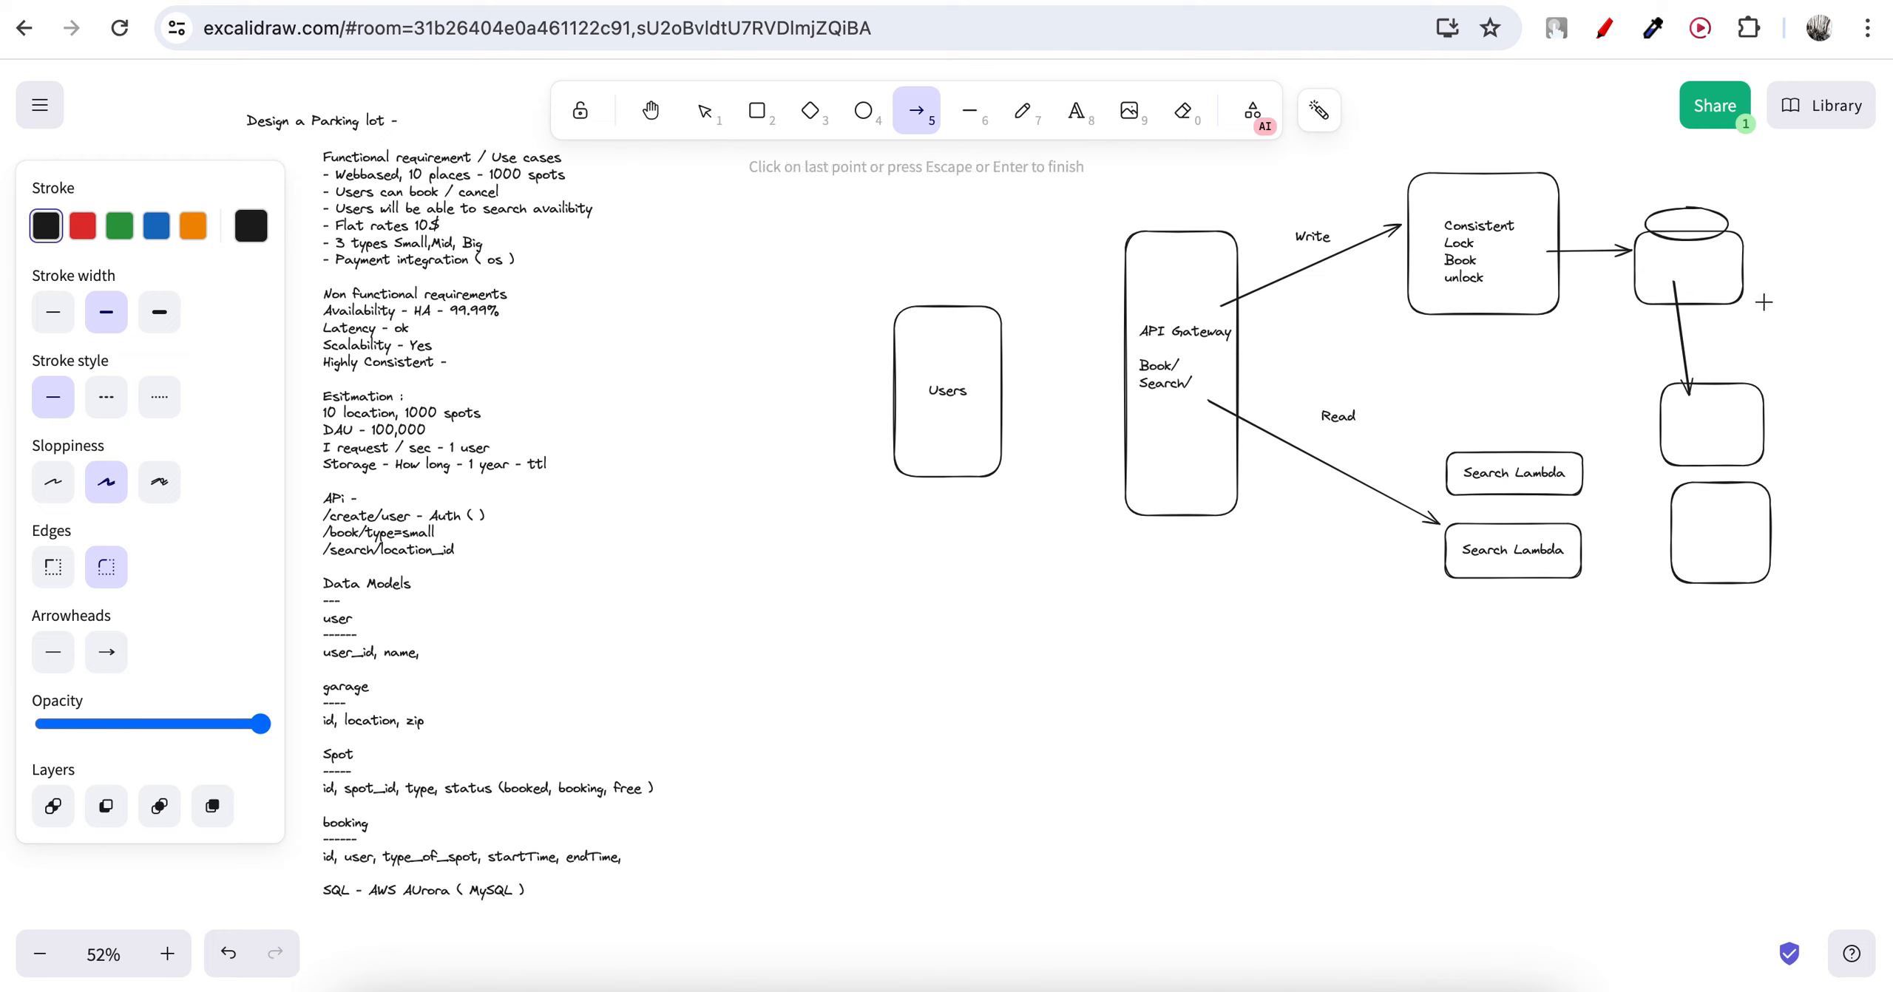
{"action": "left_click", "coordinate": [1786, 509]}
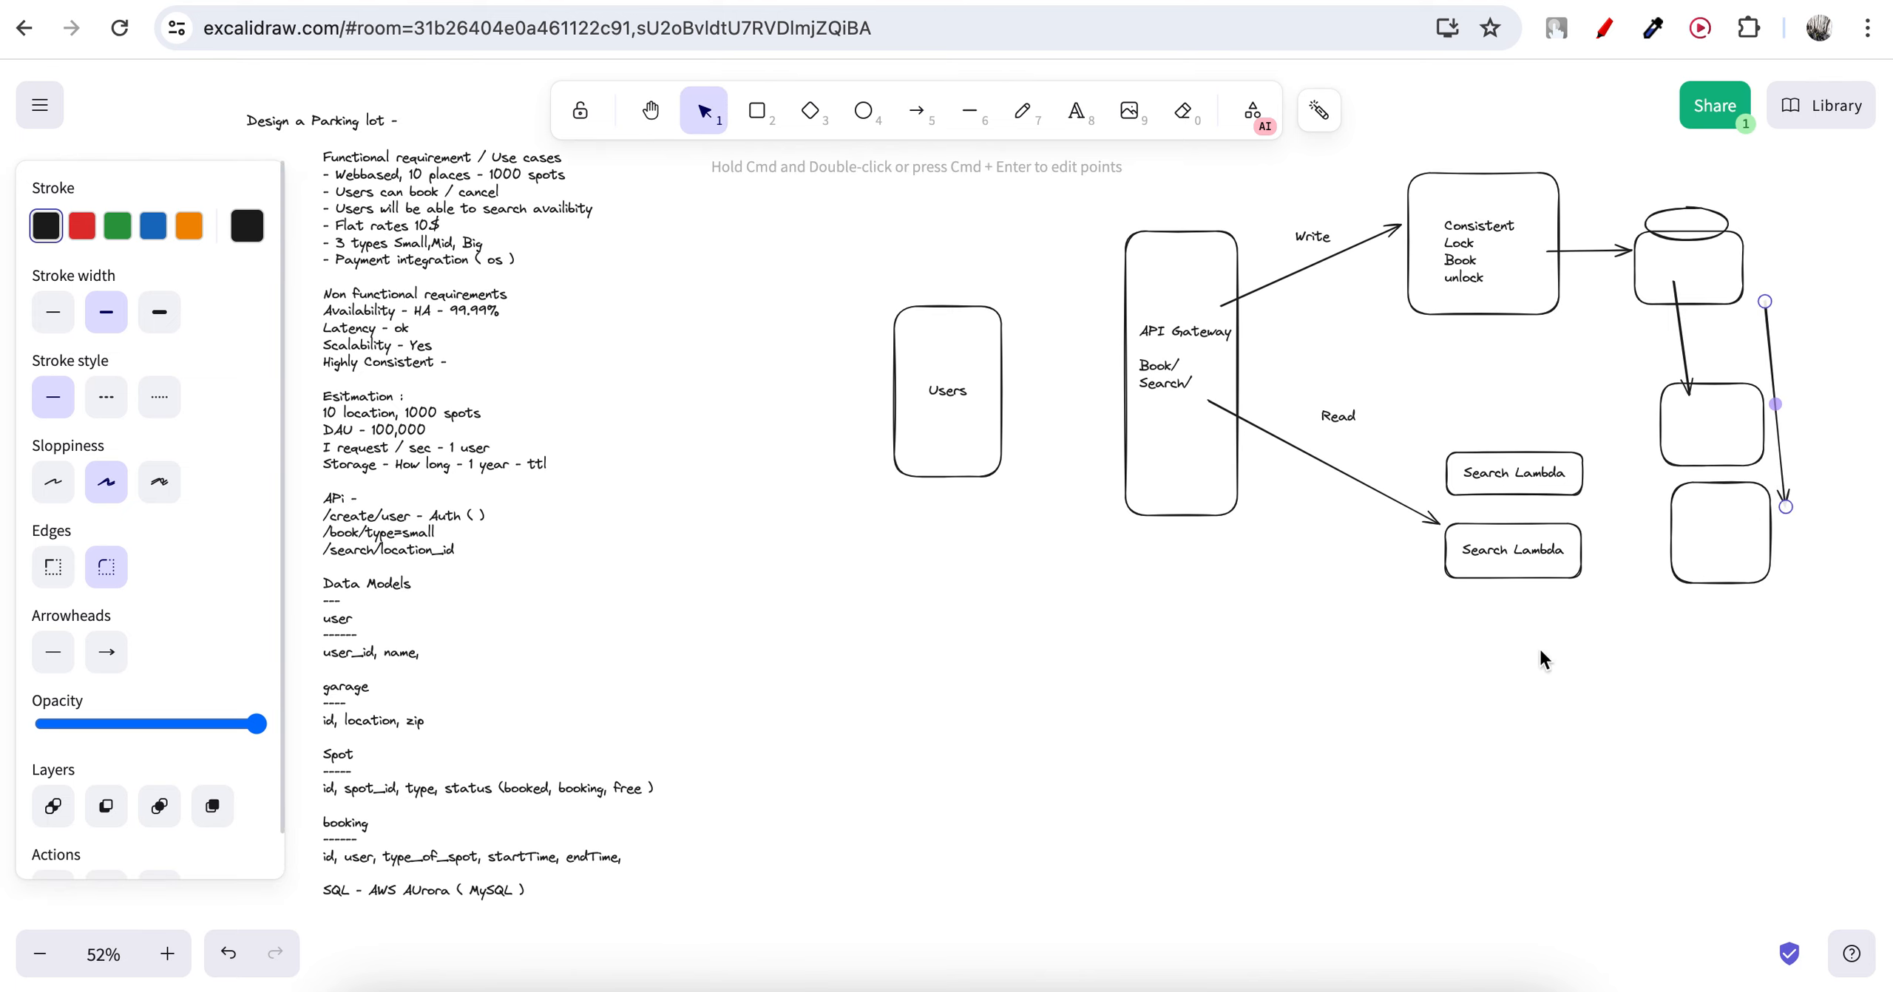
{"action": "left_click", "coordinate": [1533, 681]}
Add the text "Read Replica" to the upper rectangle below the database and centre it inside the box.
{"action": "double_click", "coordinate": [1692, 435]}
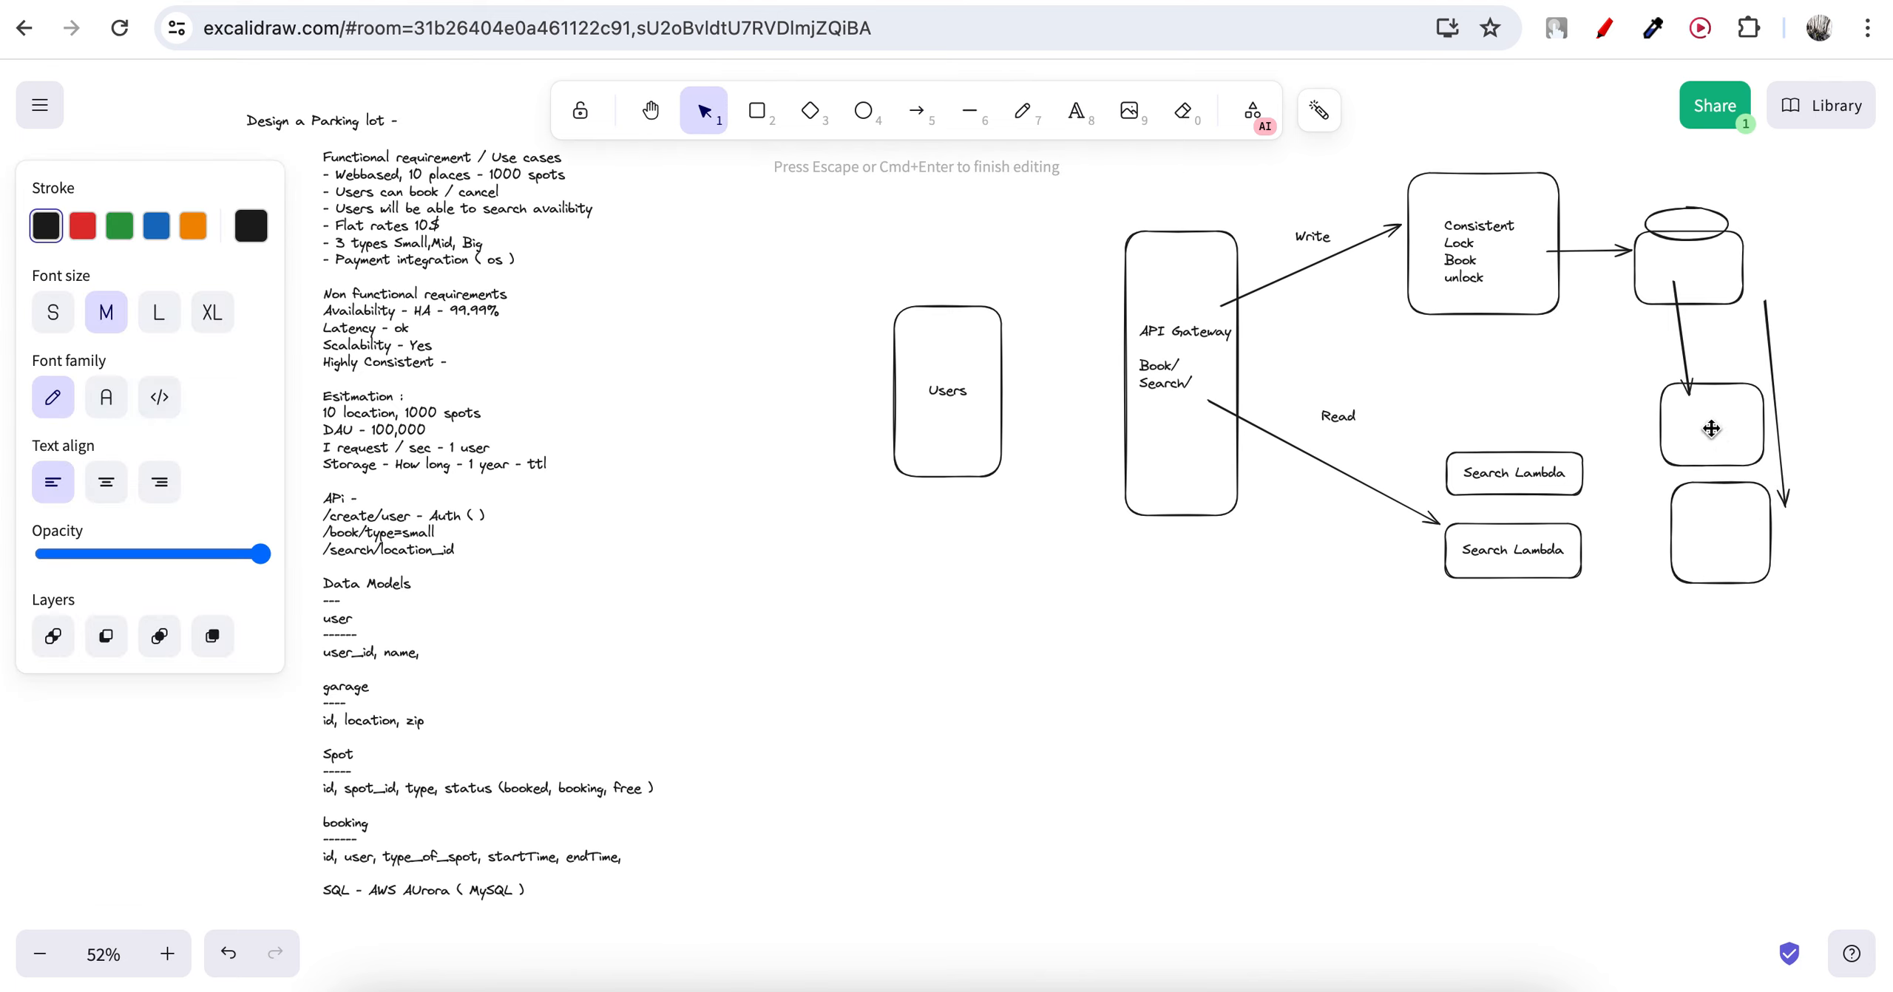
{"action": "type", "text": "Read Replica"}
{"action": "key", "text": "F11"}
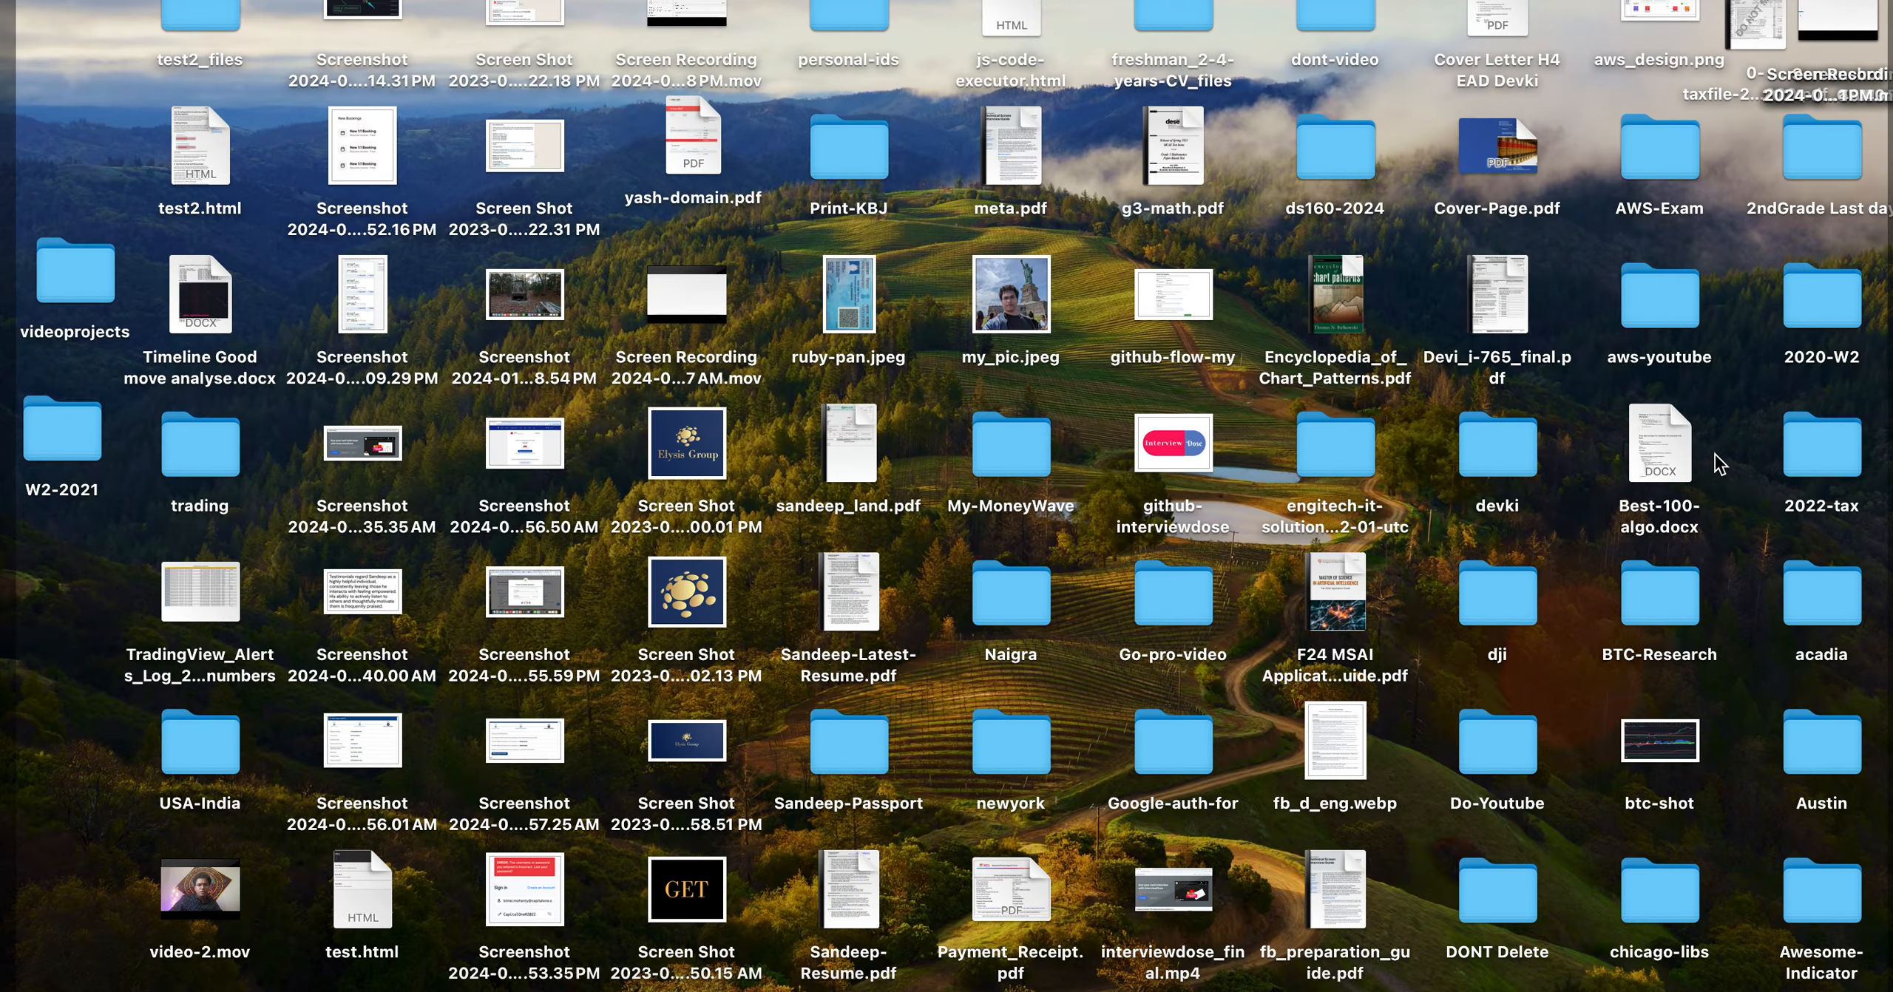
{"action": "left_click", "coordinate": [624, 988]}
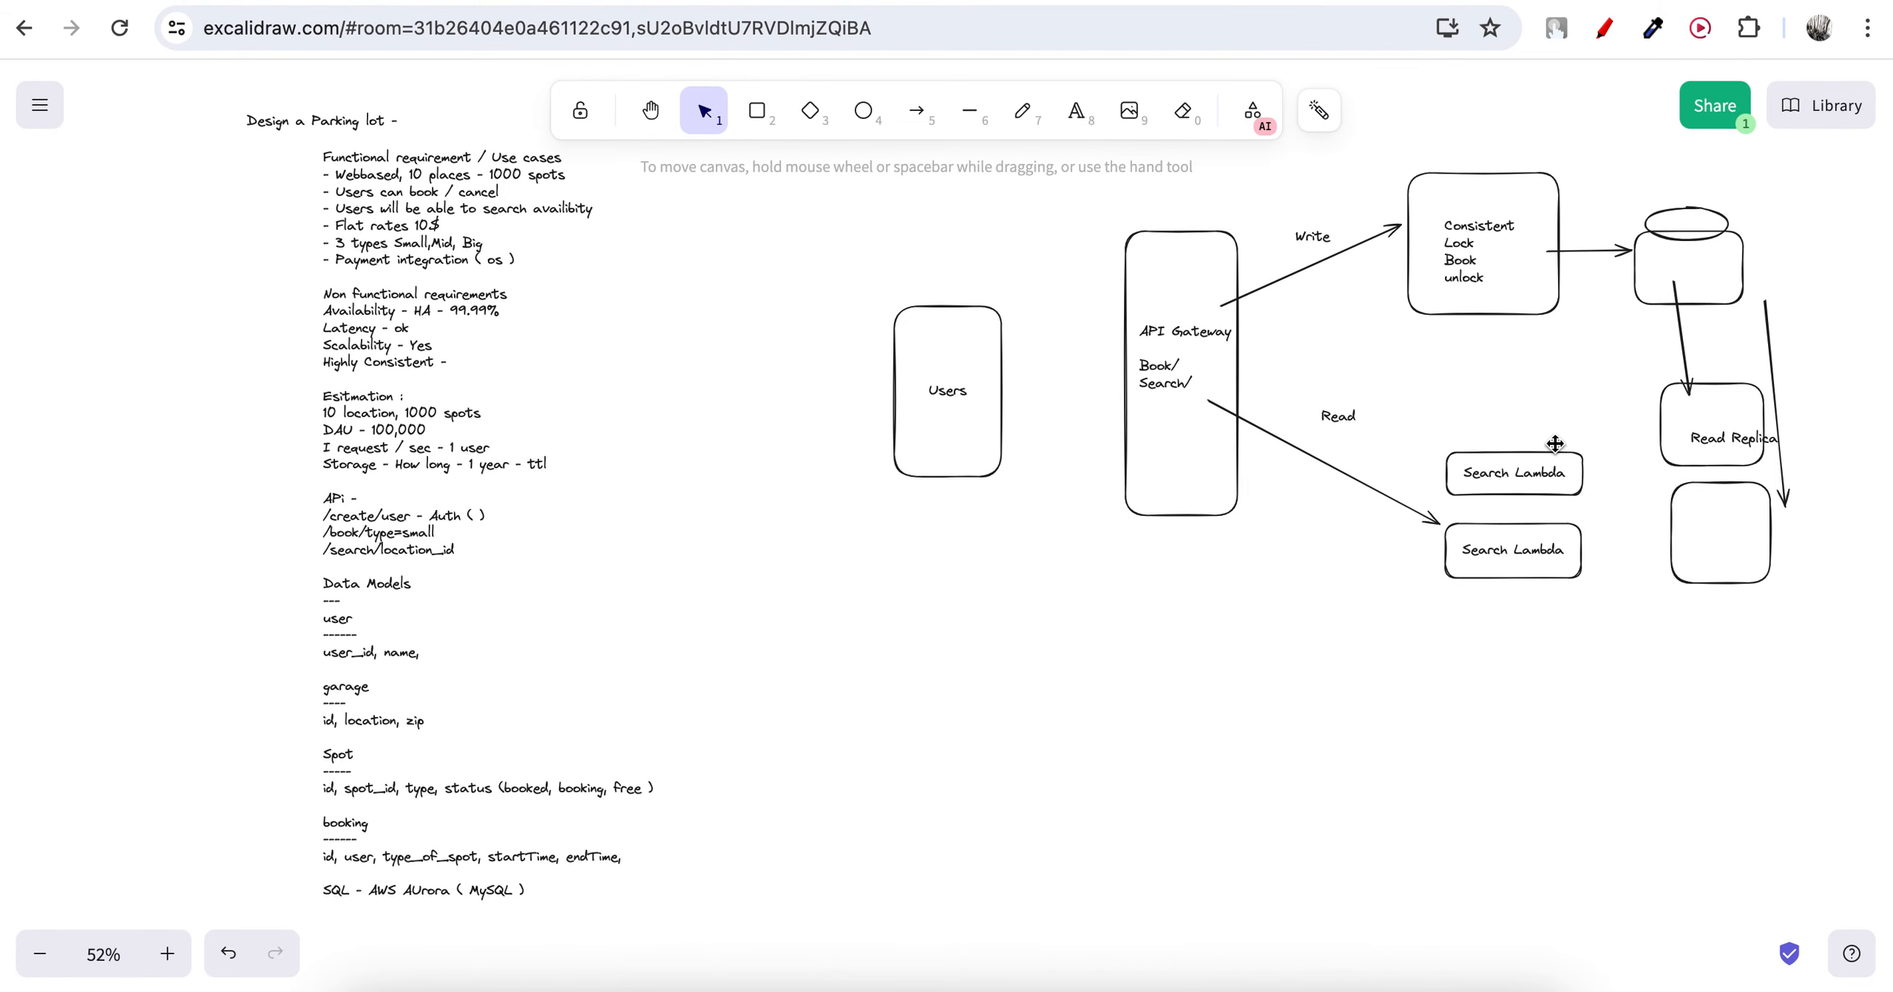
{"action": "left_click", "coordinate": [1660, 435]}
{"action": "left_click", "coordinate": [1726, 443]}
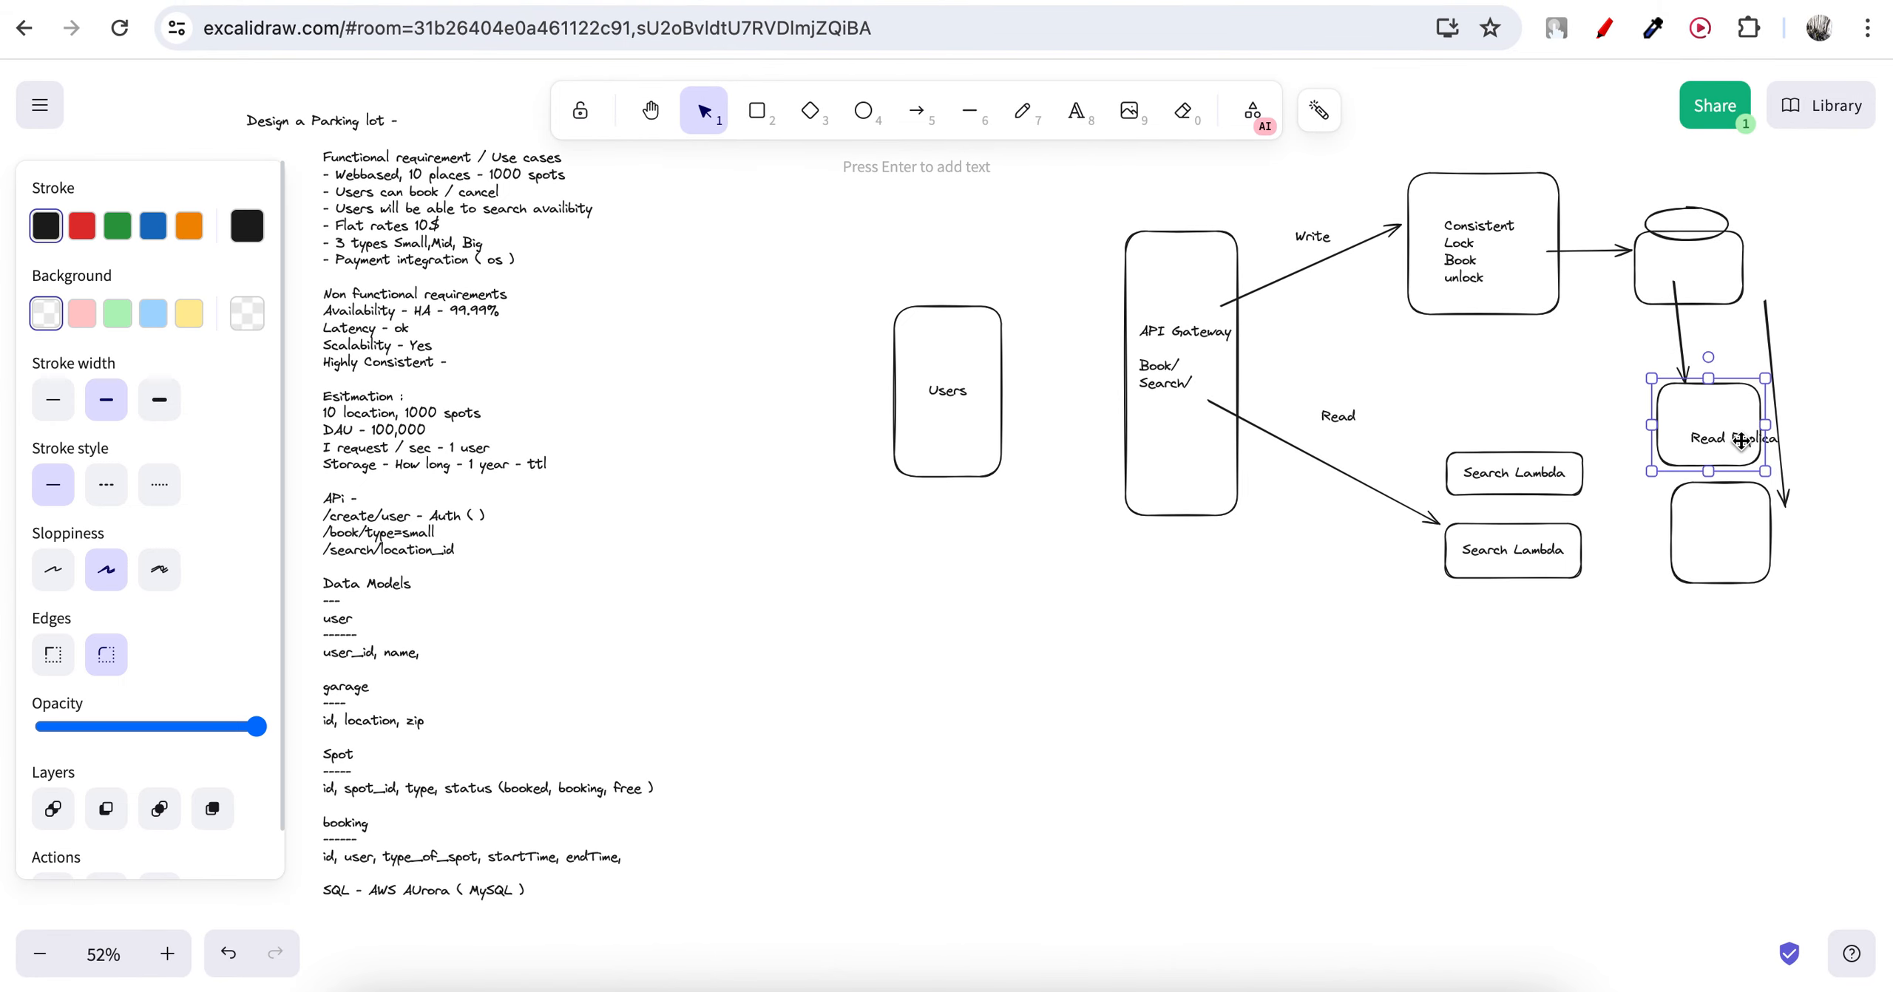
{"action": "left_click", "coordinate": [1743, 440]}
{"action": "left_click", "coordinate": [1816, 414]}
{"action": "left_click", "coordinate": [1719, 441]}
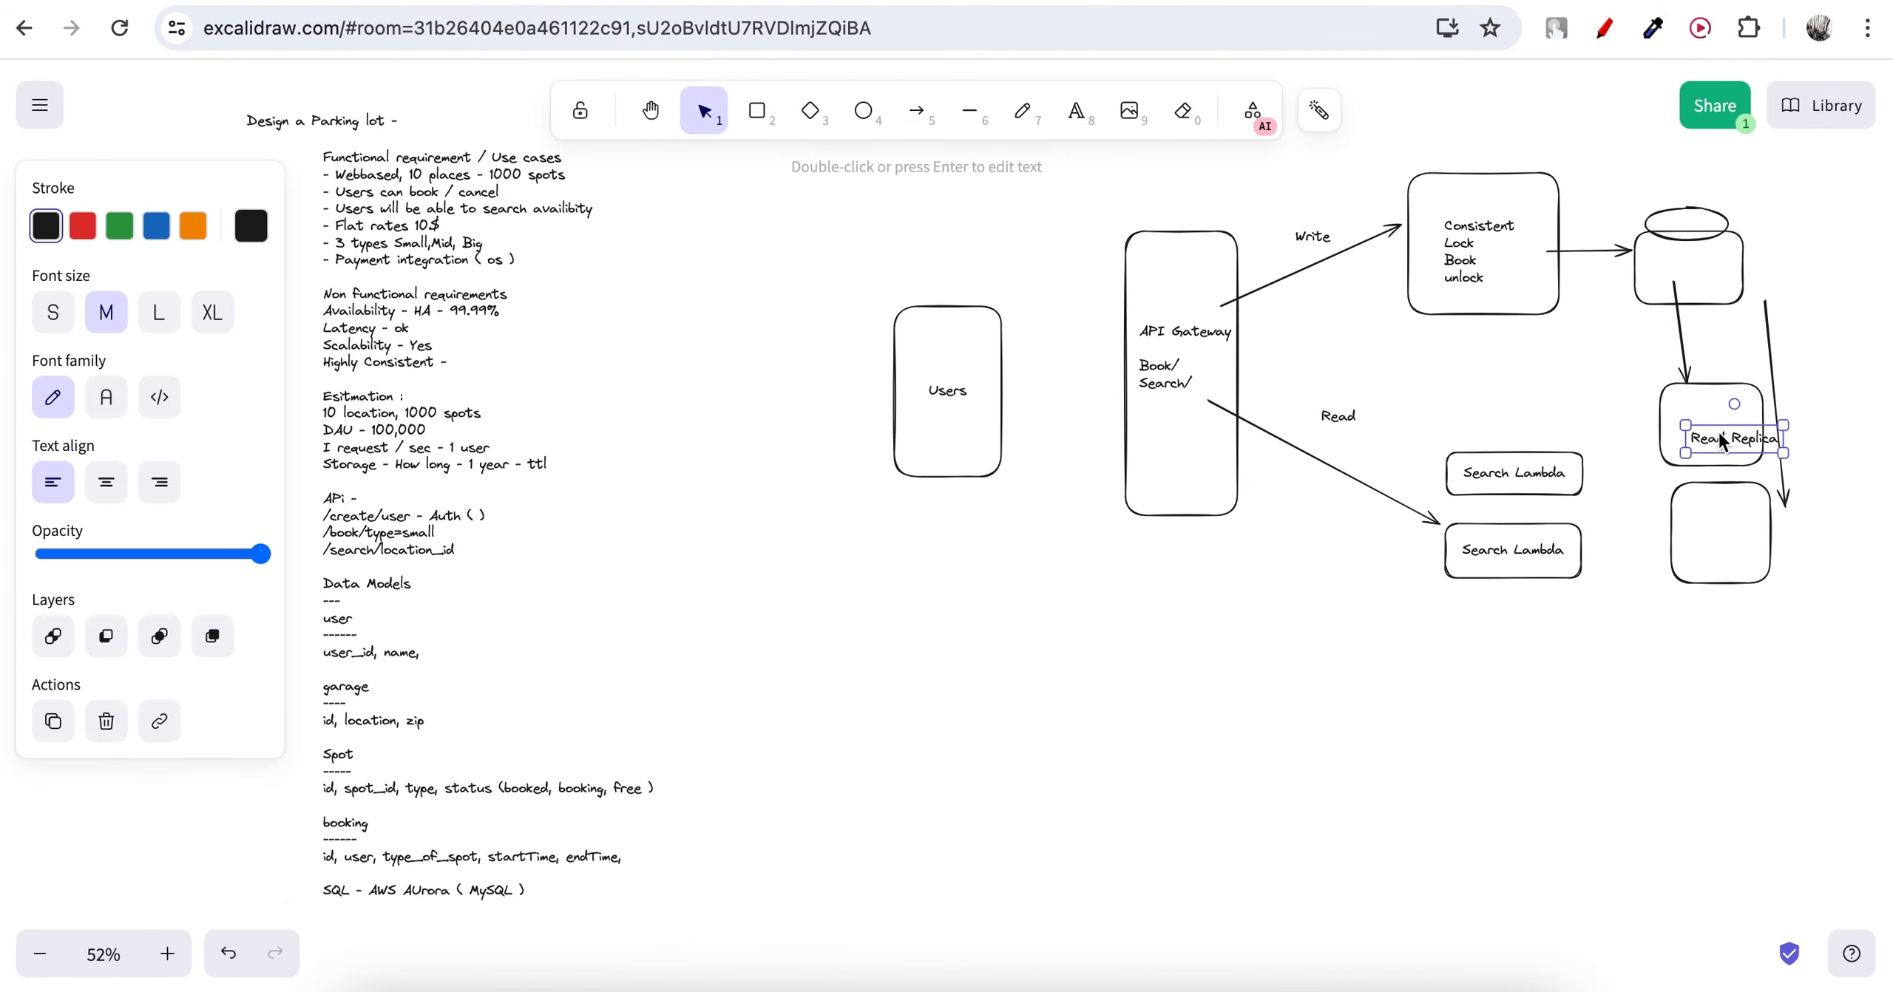
{"action": "left_click_drag", "start_coordinate": [1719, 434], "coordinate": [1701, 422]}
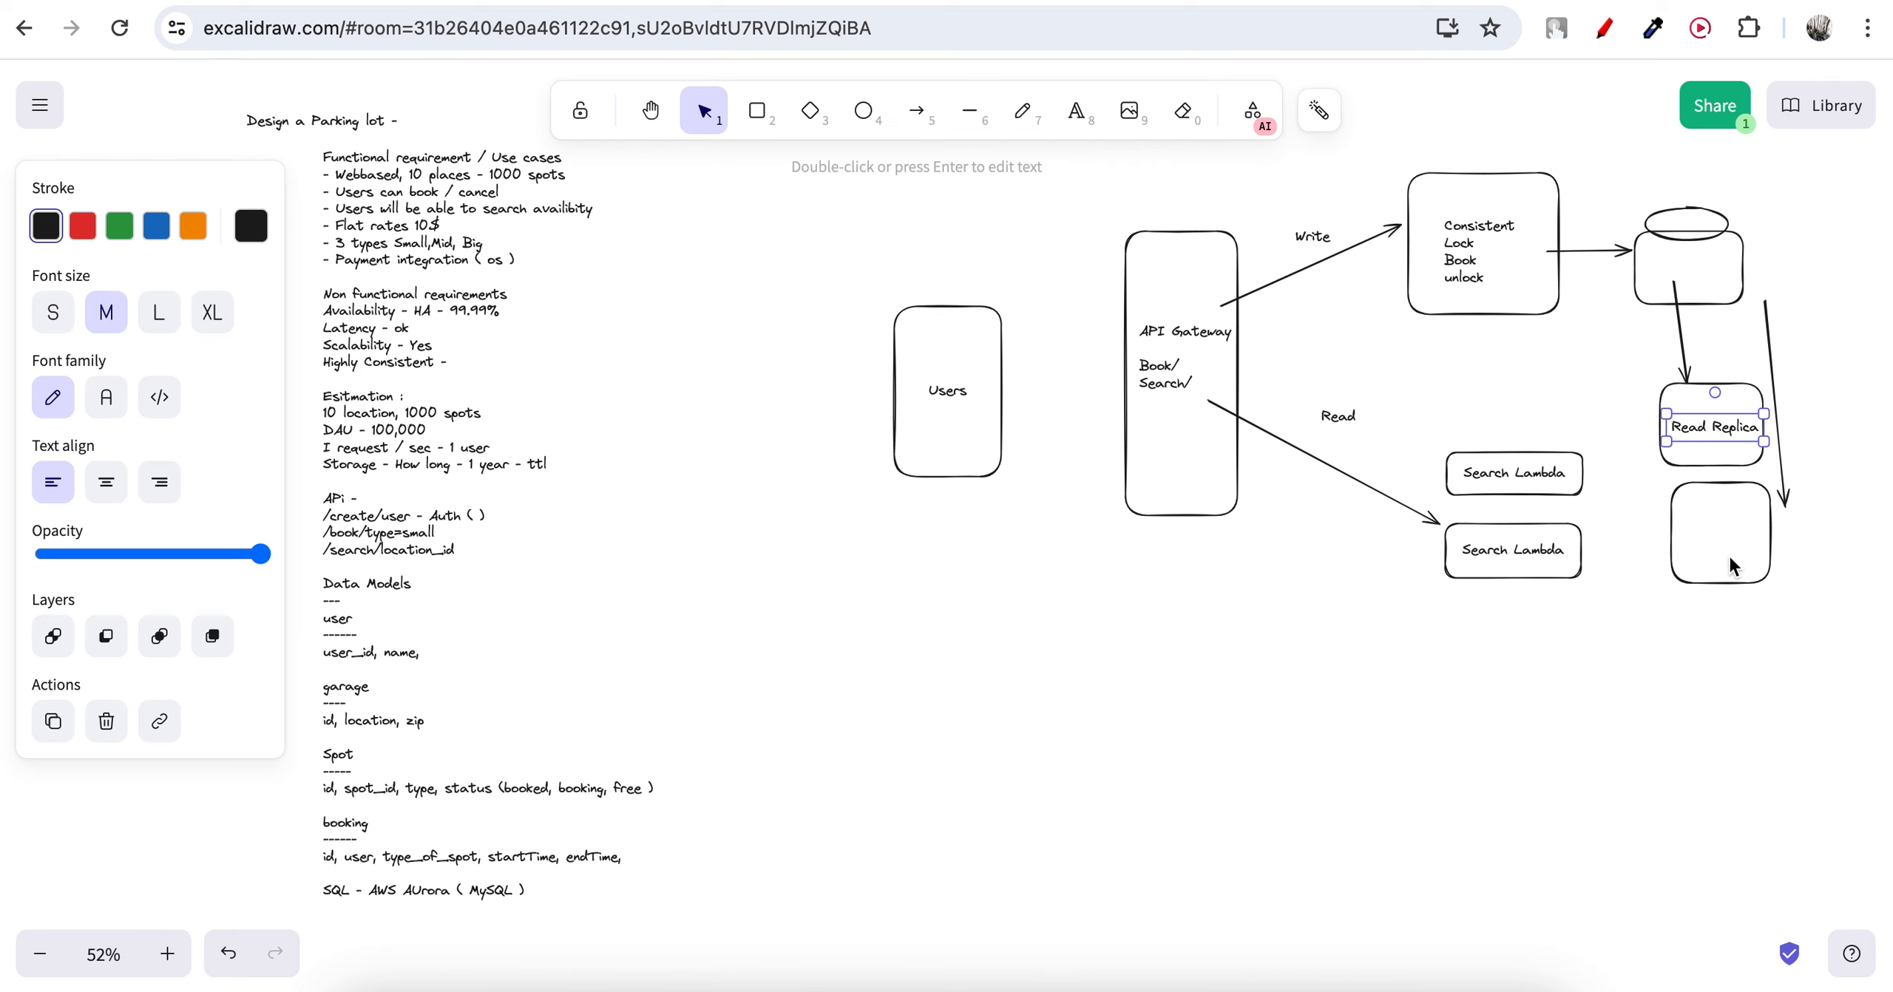
Copy the "Read Replica" label into the lower rectangle and centre it there.
{"action": "key", "text": "ctrl+v"}
{"action": "left_click_drag", "start_coordinate": [1729, 556], "coordinate": [1719, 536]}
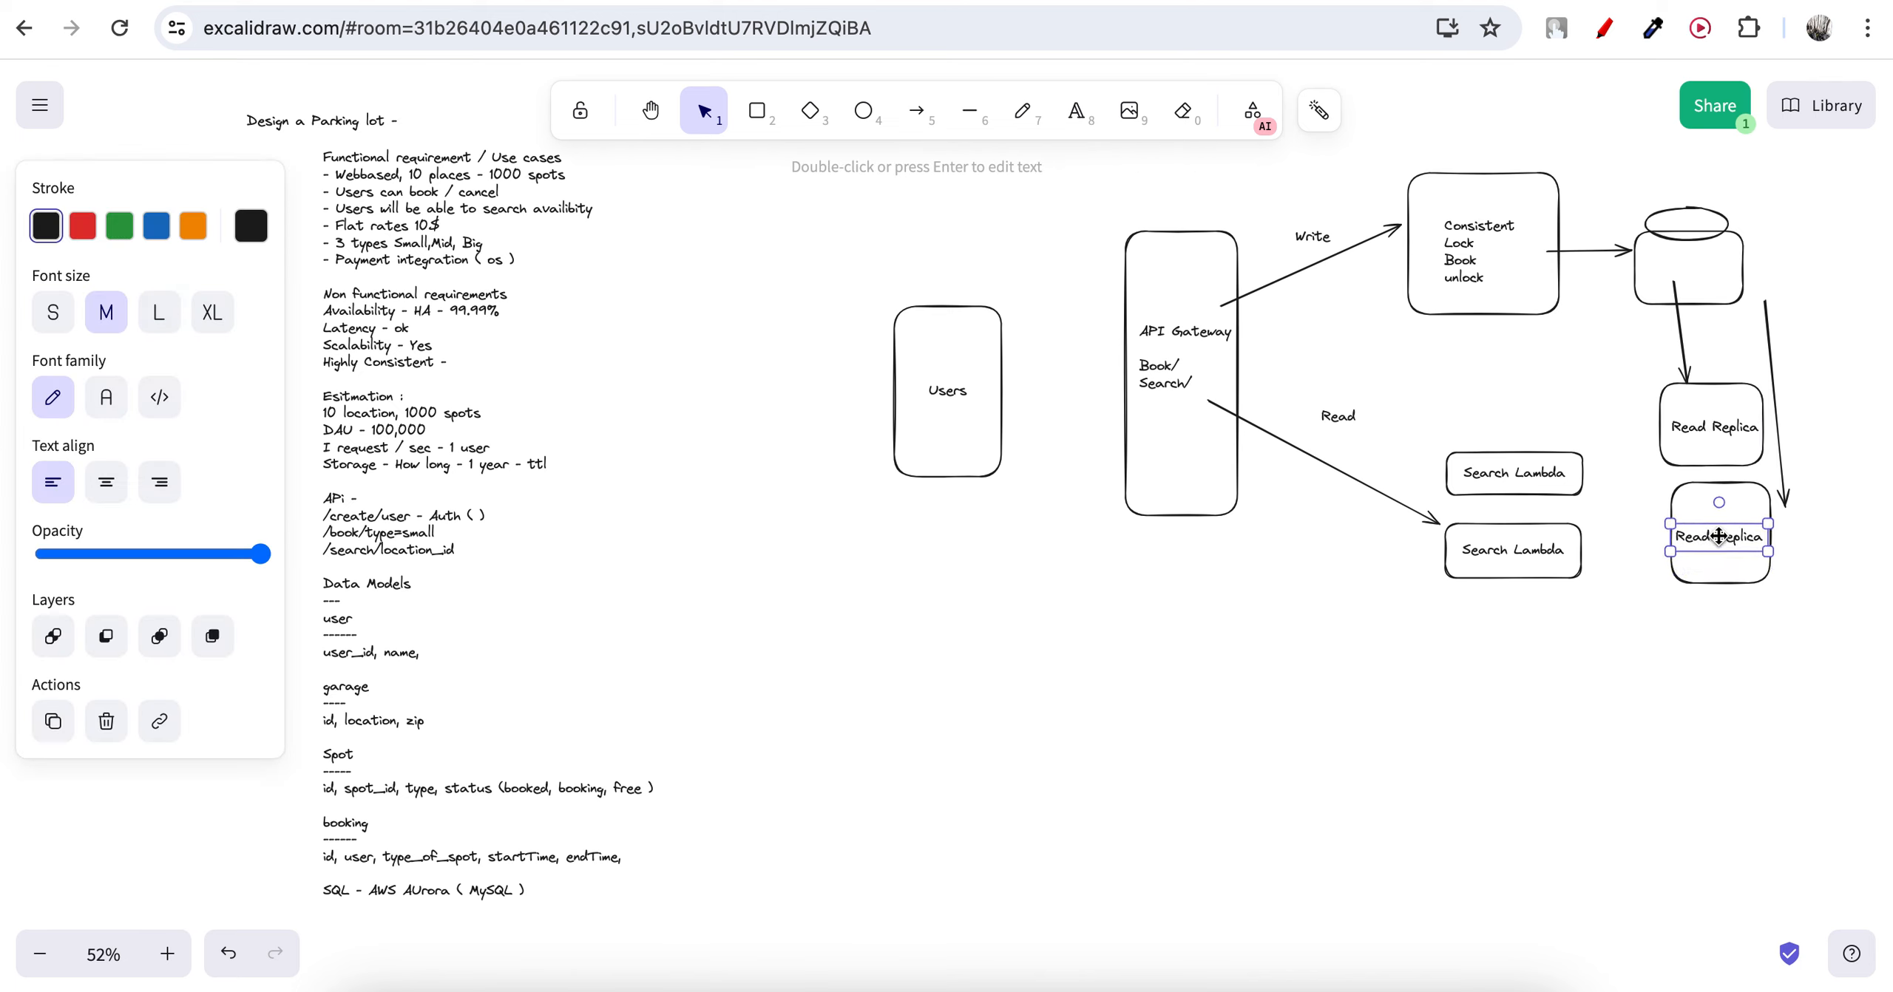
{"action": "left_click", "coordinate": [1878, 549]}
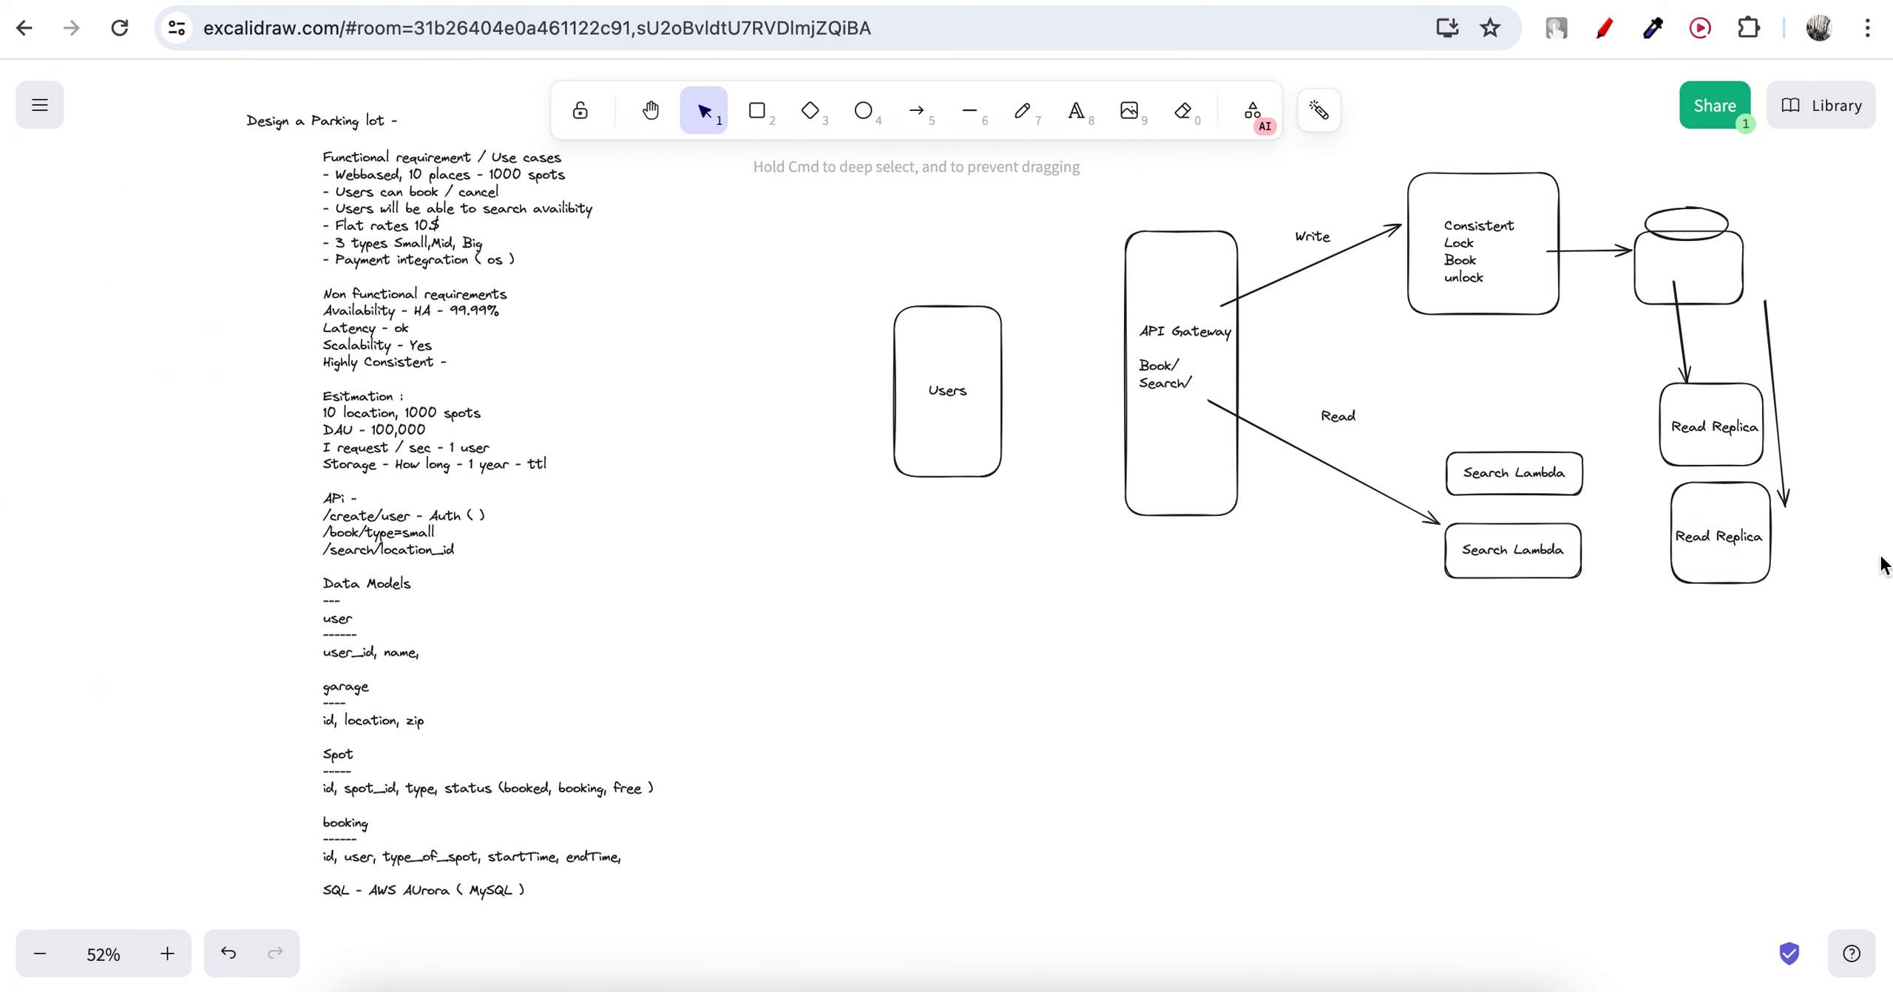
Label the database body "MySql / Aurora" and shift the ellipse above it slightly to the right.
{"action": "double_click", "coordinate": [1694, 249]}
{"action": "type", "text": "M"}
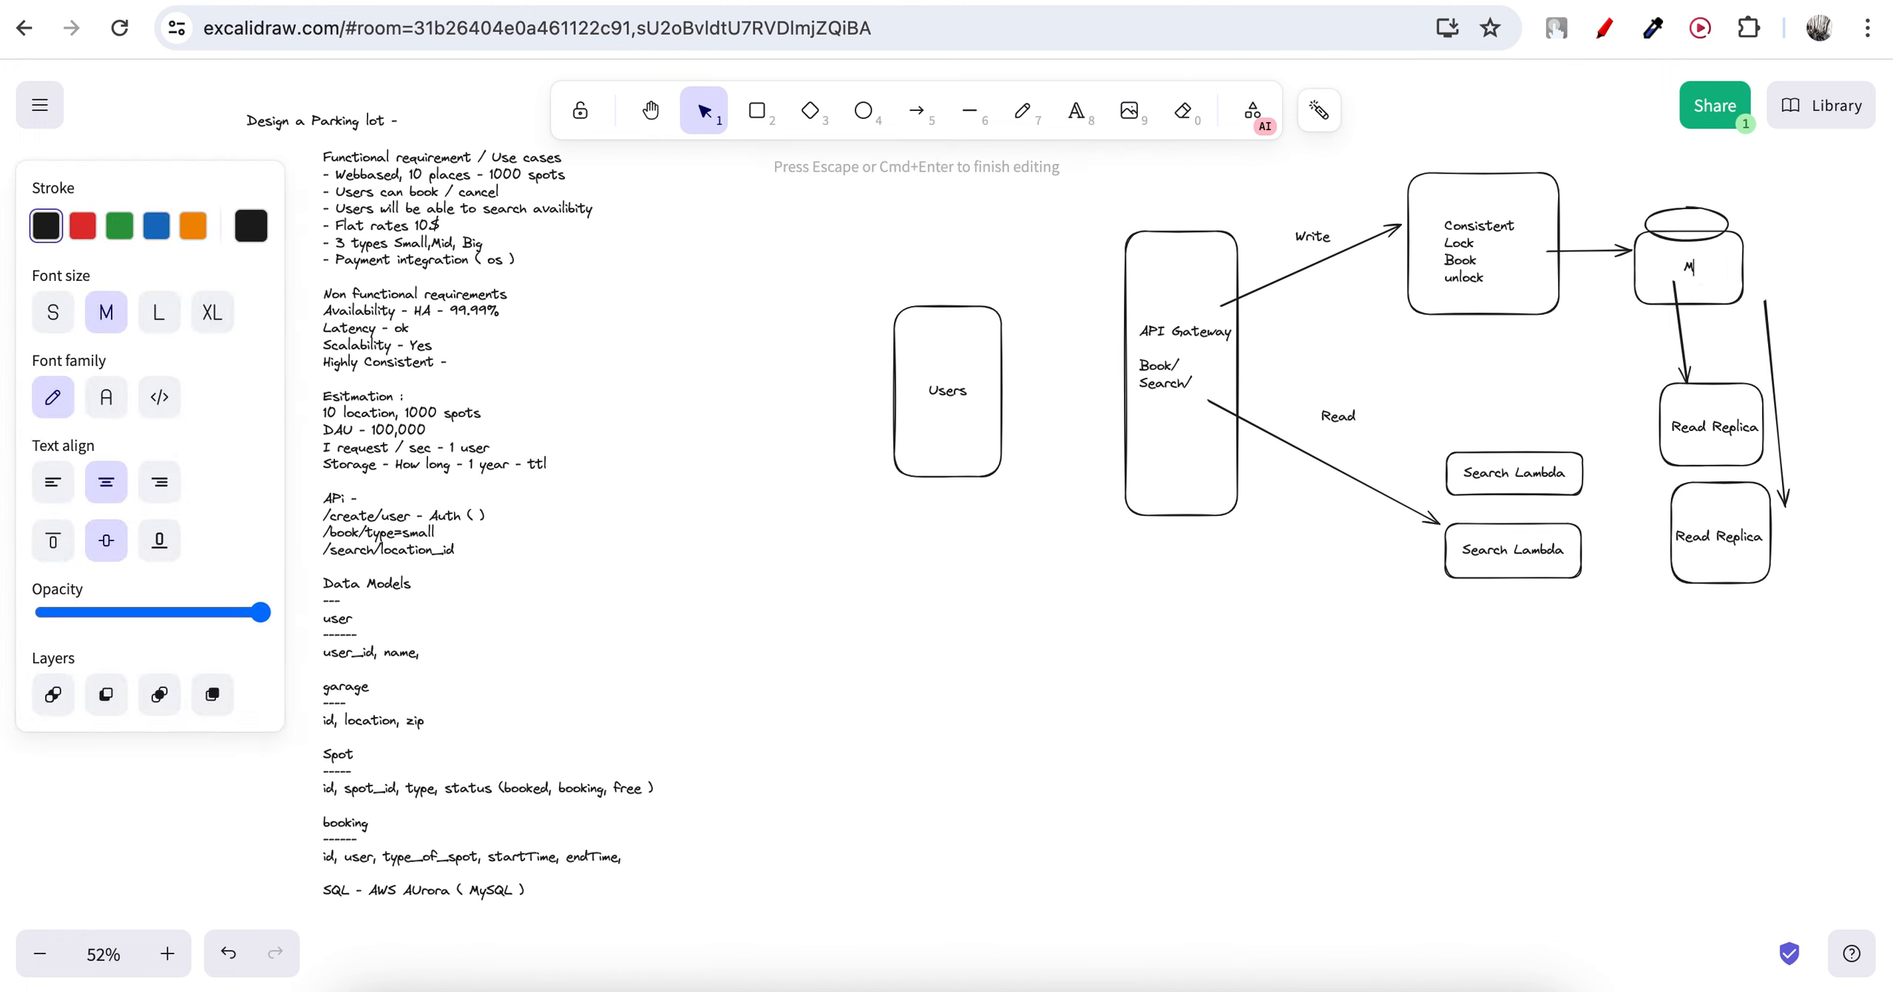
{"action": "type", "text": "ySql / Aurora"}
{"action": "left_click", "coordinate": [1843, 311]}
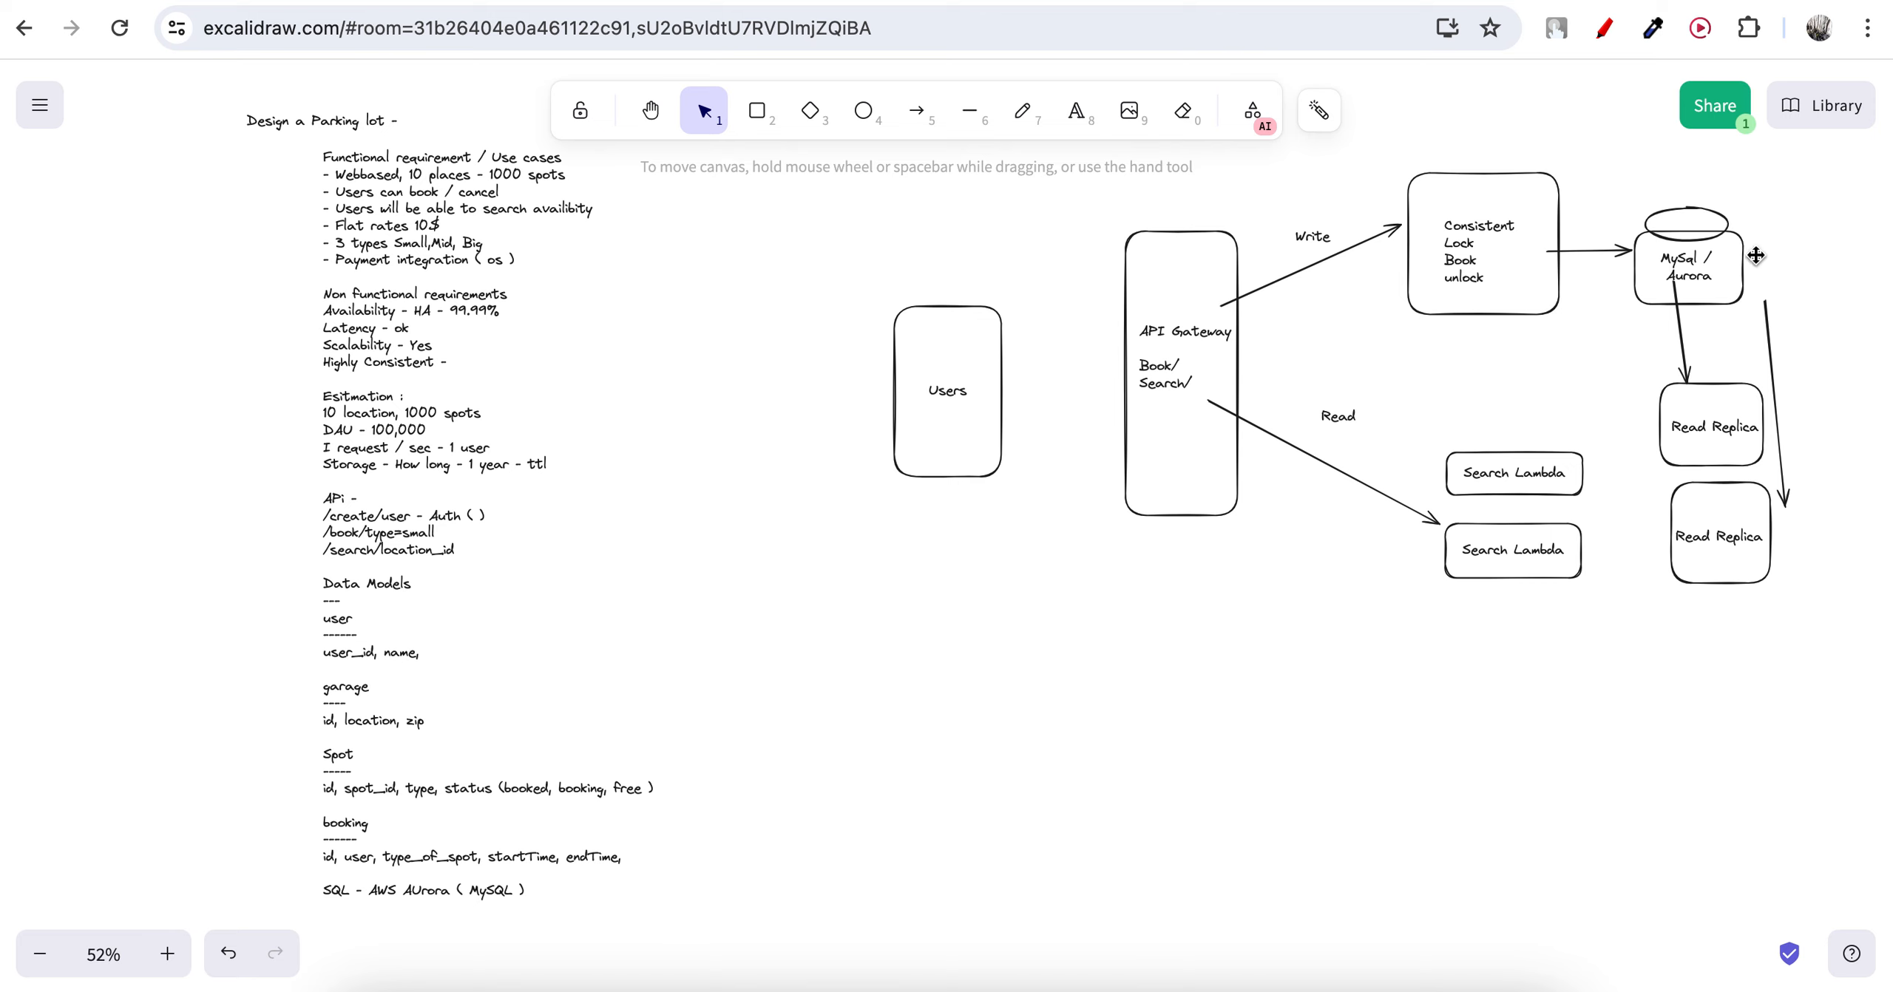
{"action": "left_click", "coordinate": [1727, 220]}
{"action": "left_click_drag", "start_coordinate": [1728, 220], "coordinate": [1743, 221]}
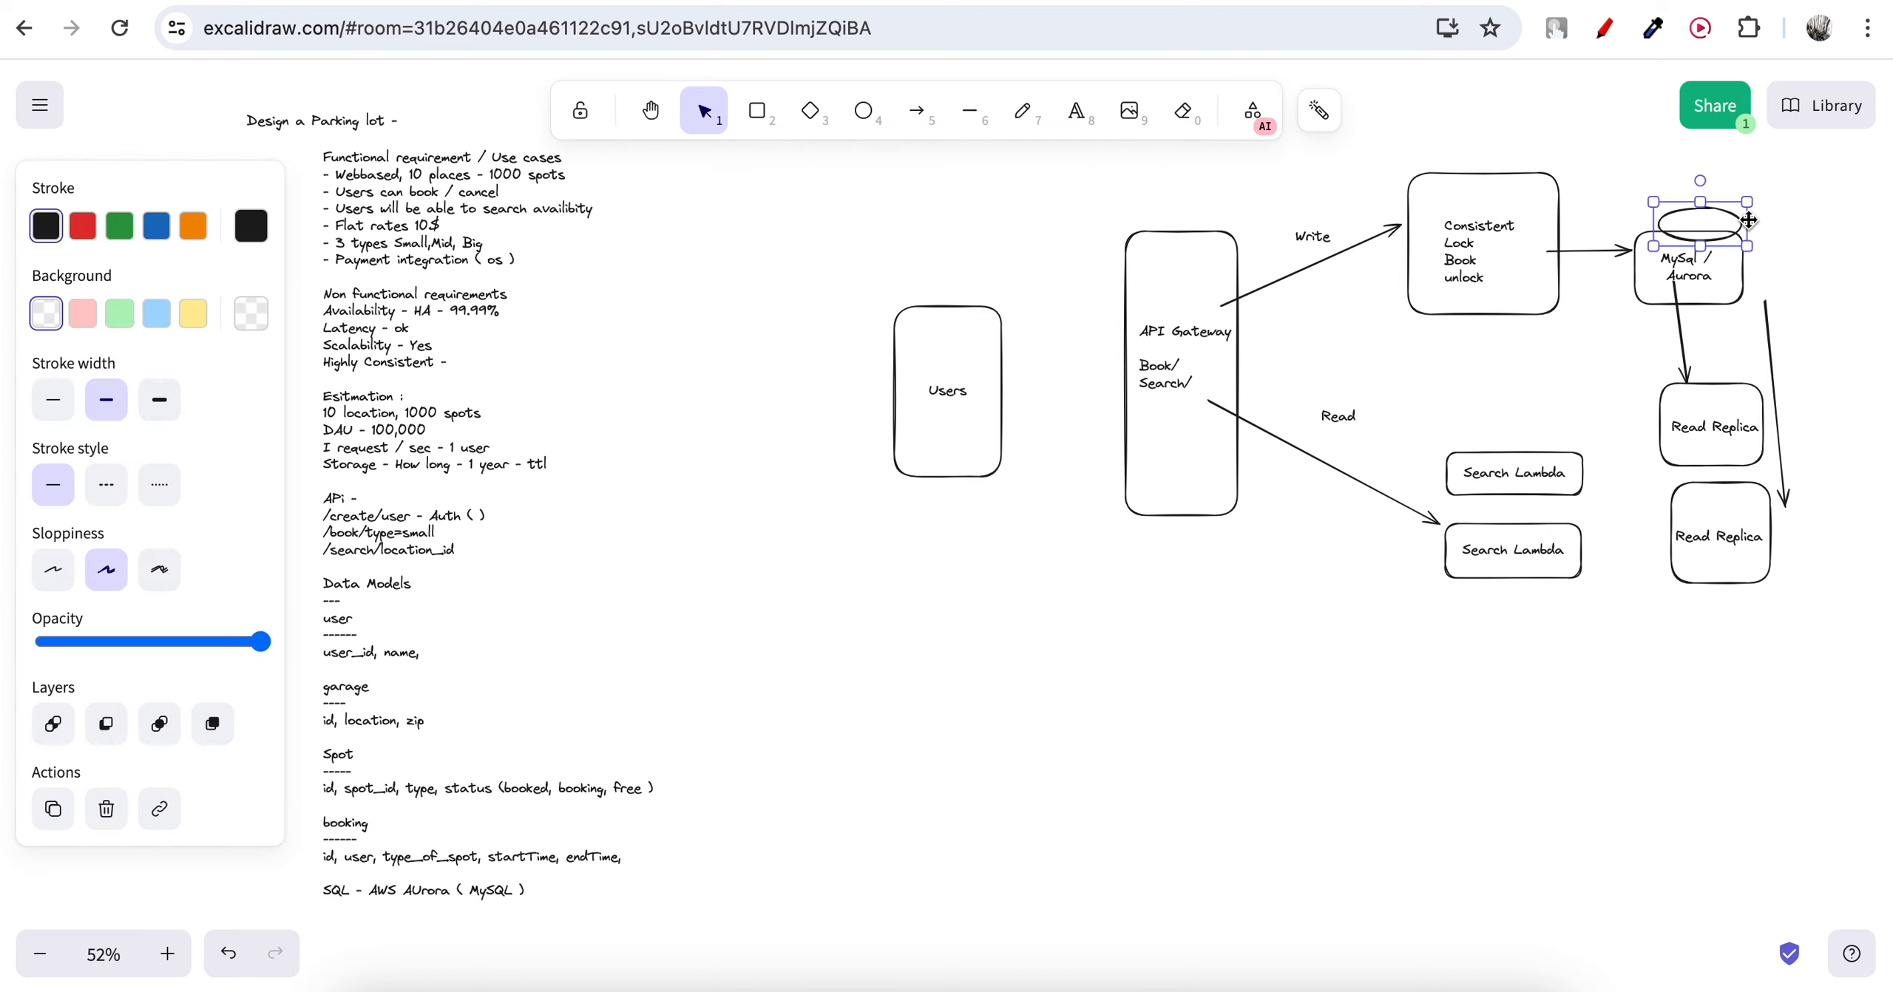
{"action": "left_click", "coordinate": [1811, 224]}
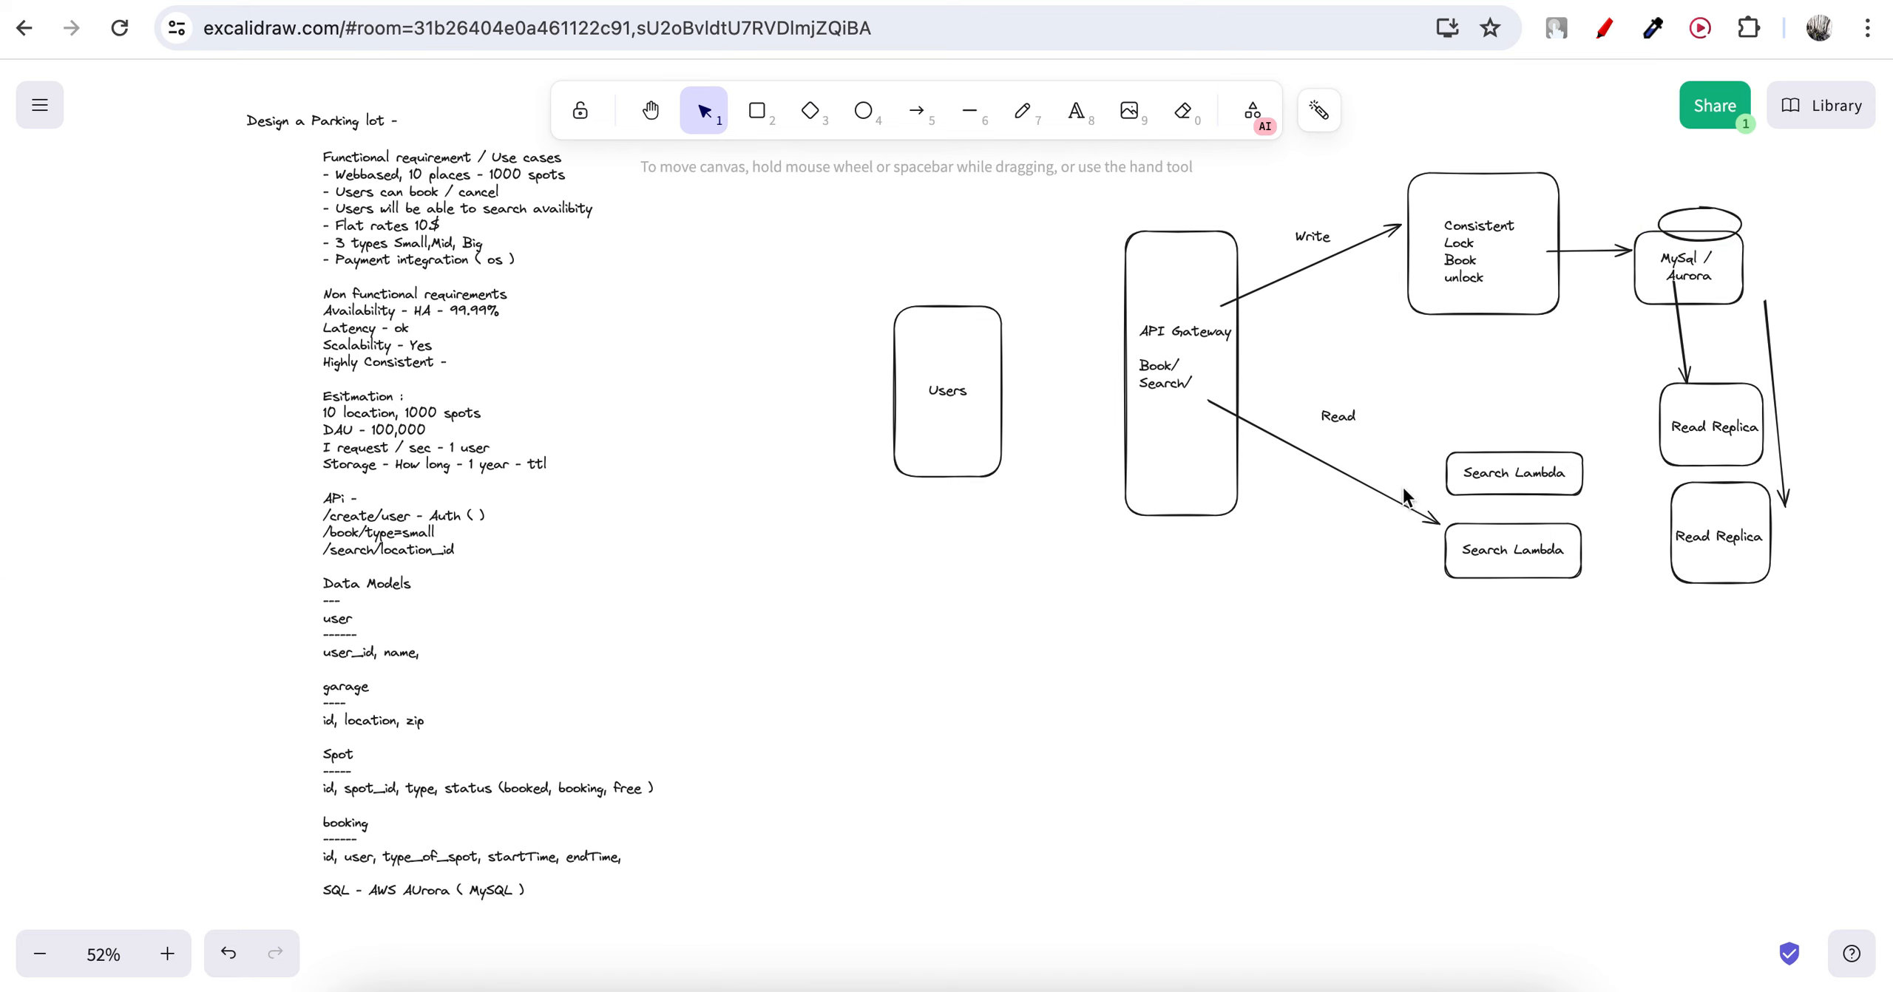
Draw an arrow from the API Gateway box to the upper Search Lambda box.
{"action": "left_click", "coordinate": [916, 111]}
{"action": "left_click", "coordinate": [1232, 394]}
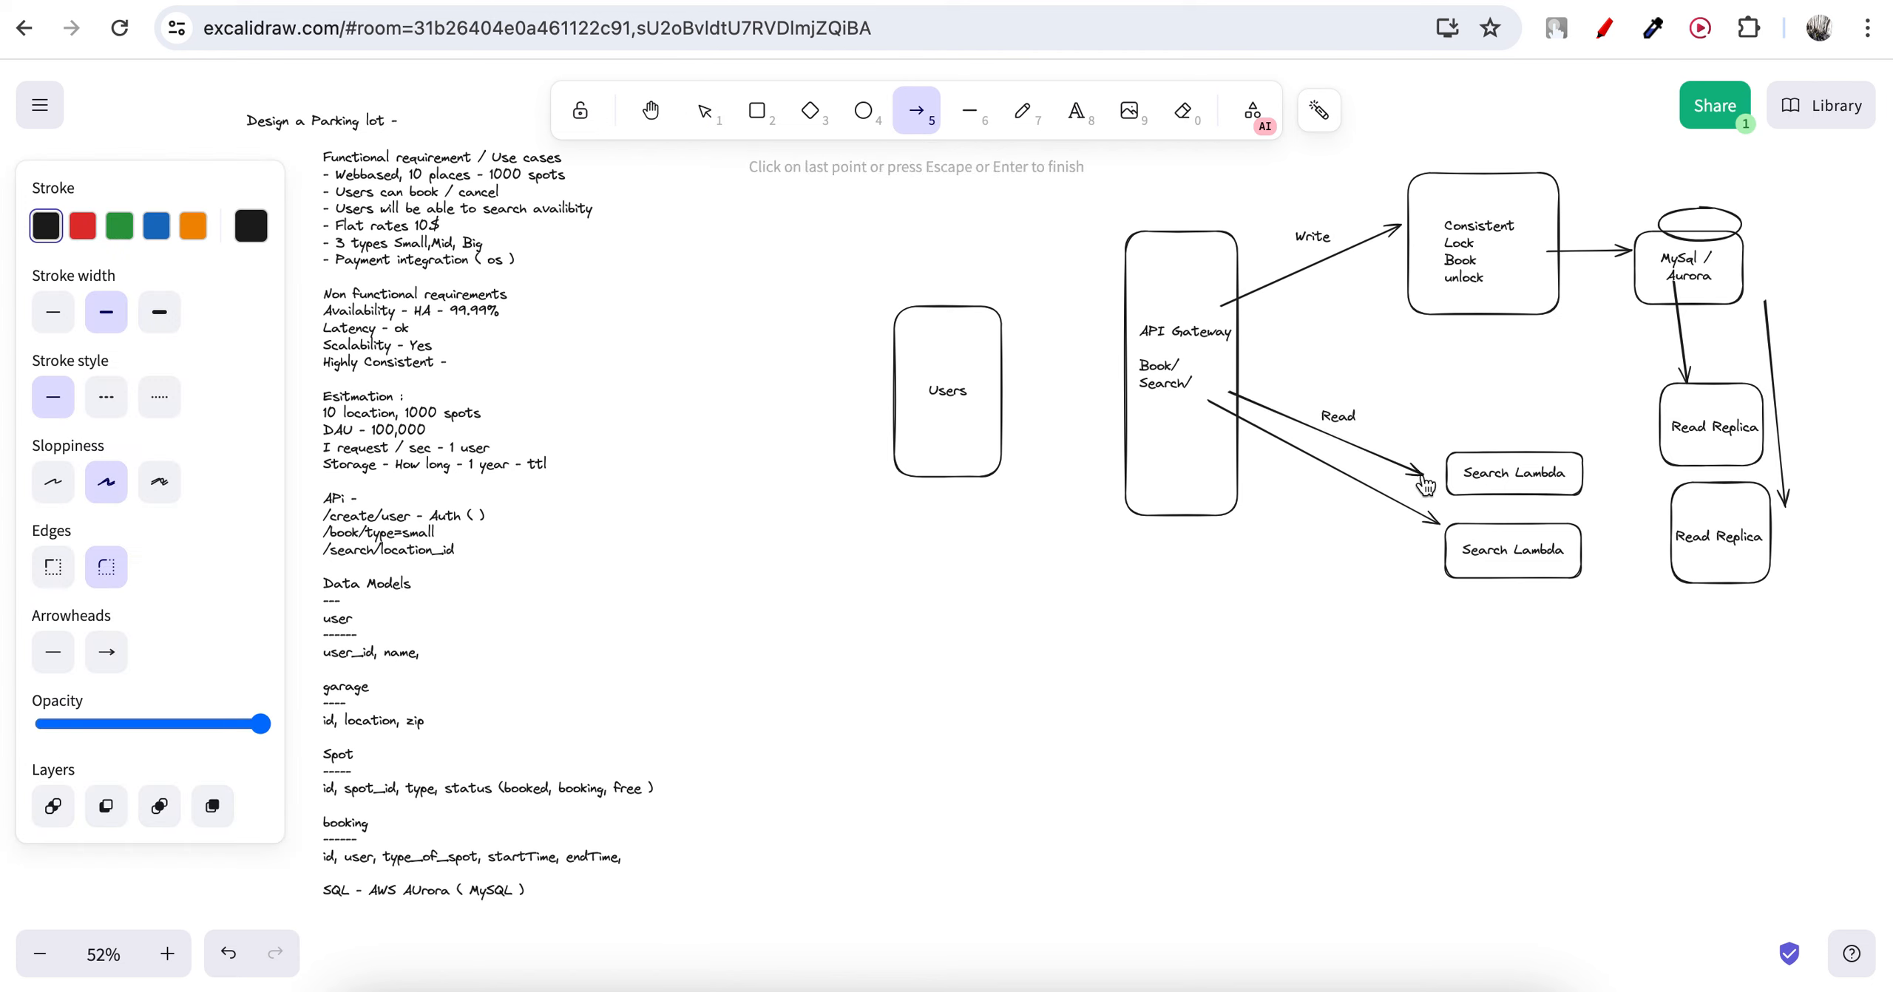
{"action": "left_click", "coordinate": [1425, 484]}
{"action": "left_click", "coordinate": [1347, 654]}
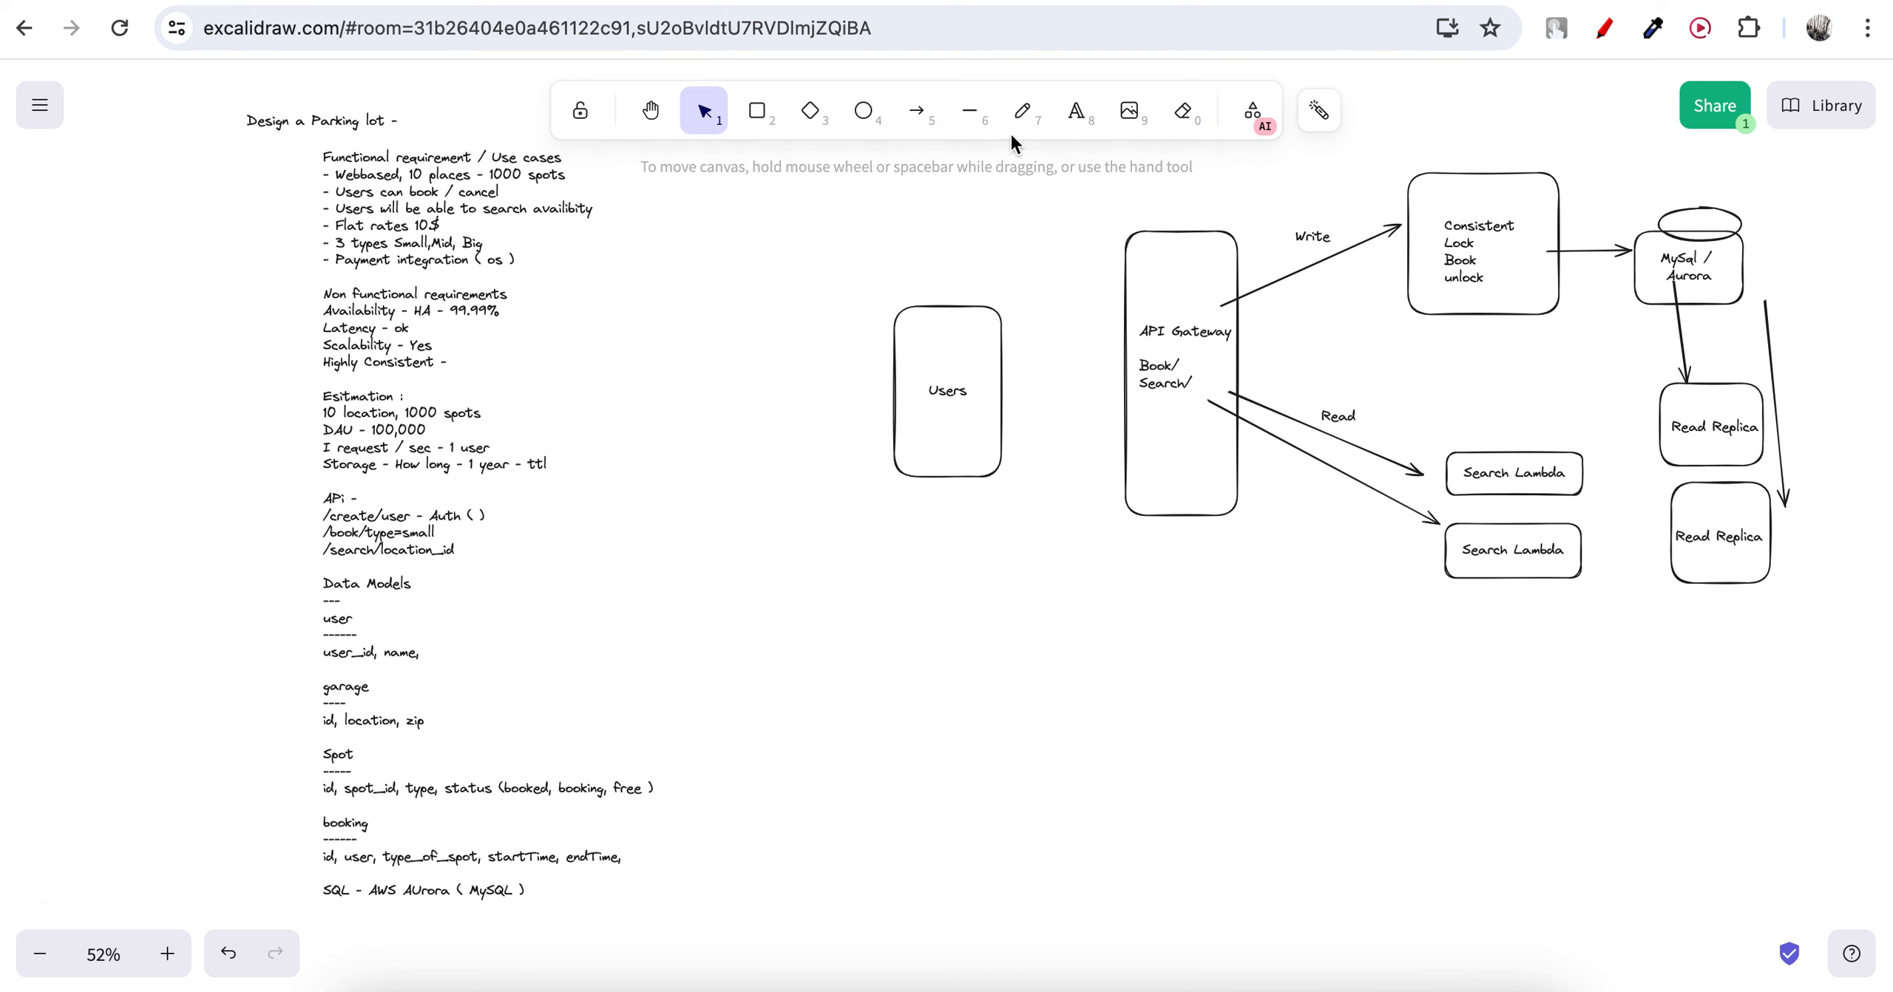
Draw an arrow from the upper Search Lambda box to the upper Read Replica box.
{"action": "left_click", "coordinate": [917, 112]}
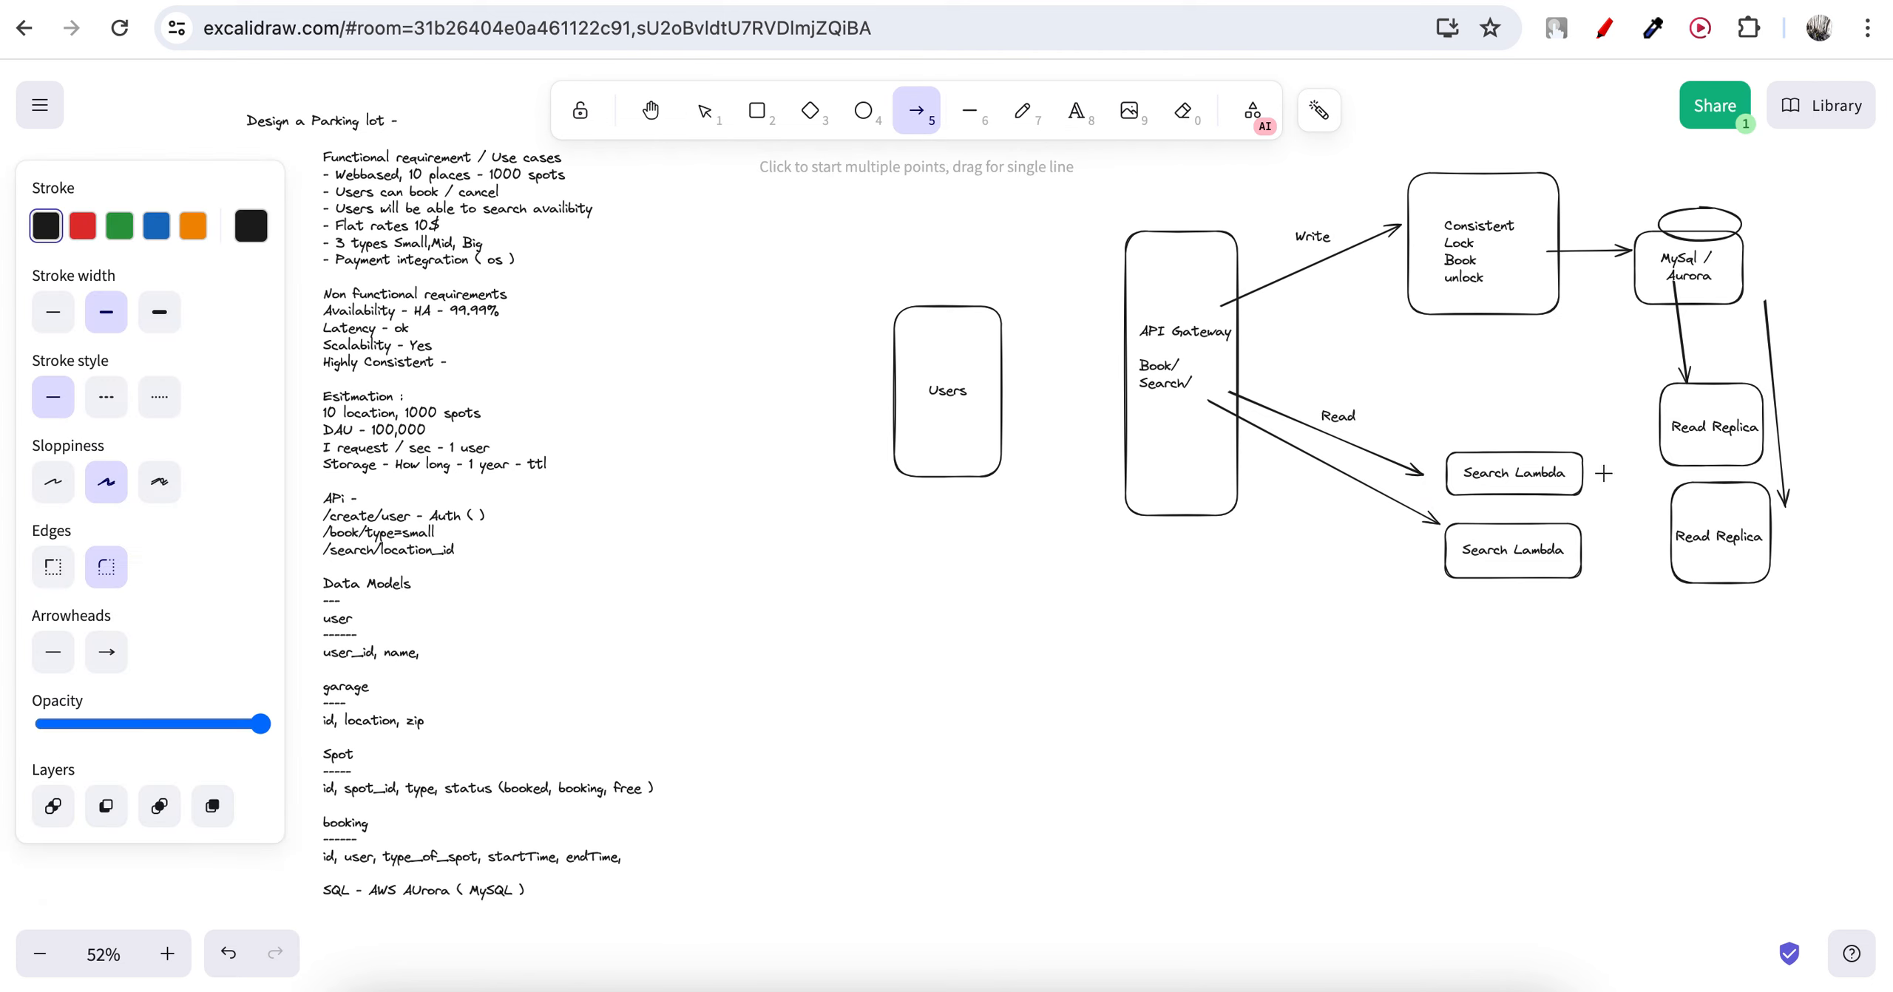
{"action": "left_click_drag", "start_coordinate": [1603, 473], "coordinate": [1655, 458]}
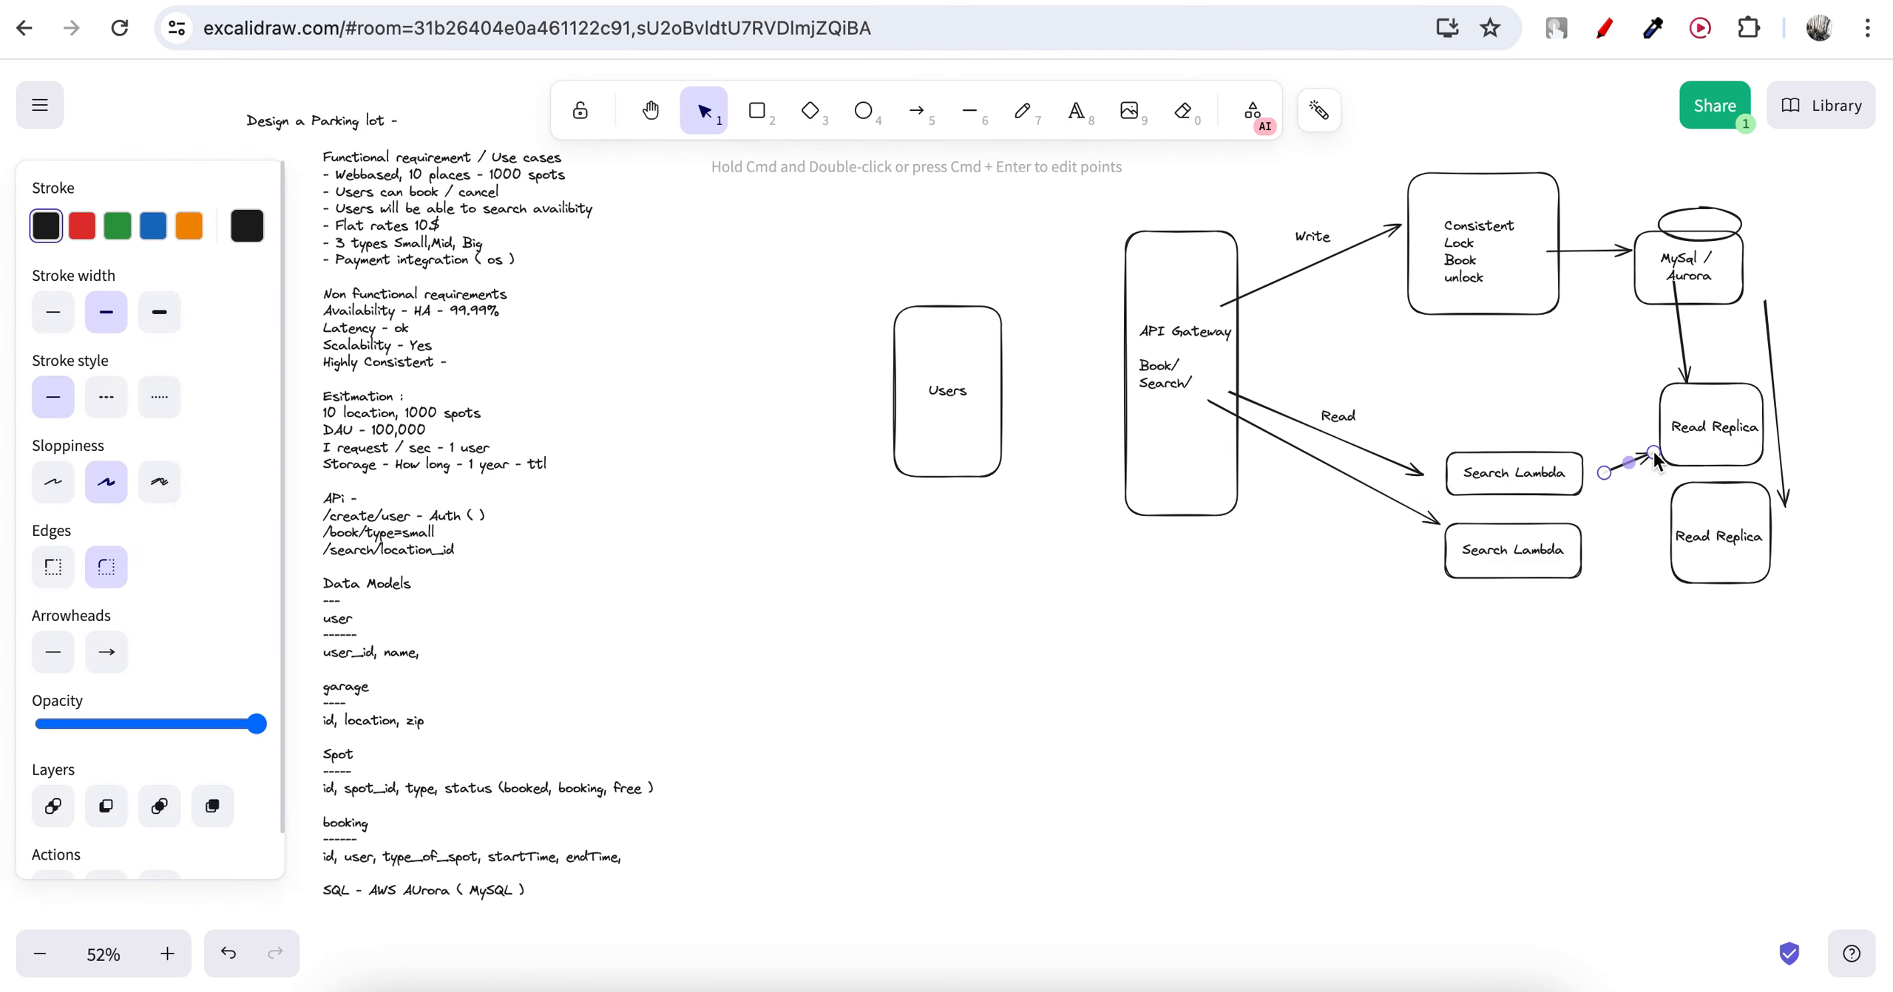
{"action": "left_click", "coordinate": [1591, 614]}
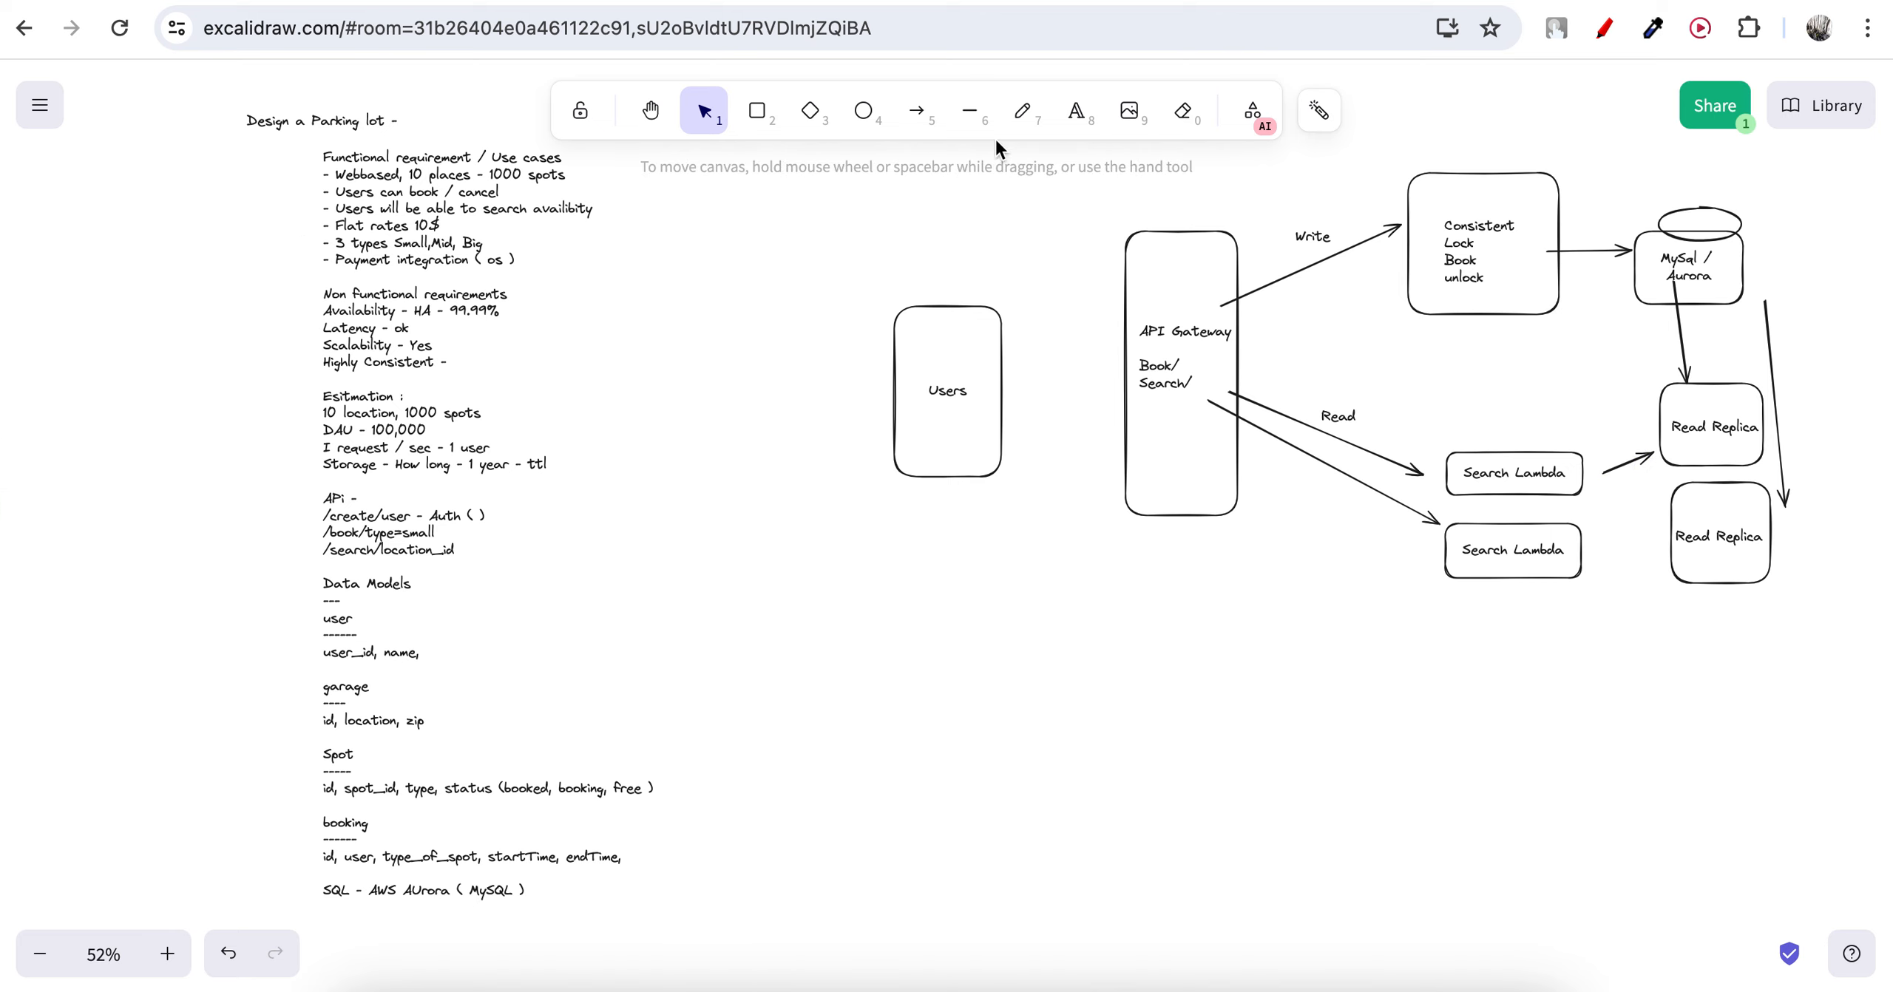
Draw an arrow from the lower Search Lambda box to the lower Read Replica box.
{"action": "left_click", "coordinate": [917, 119]}
{"action": "key", "text": "Escape"}
{"action": "left_click", "coordinate": [1593, 553]}
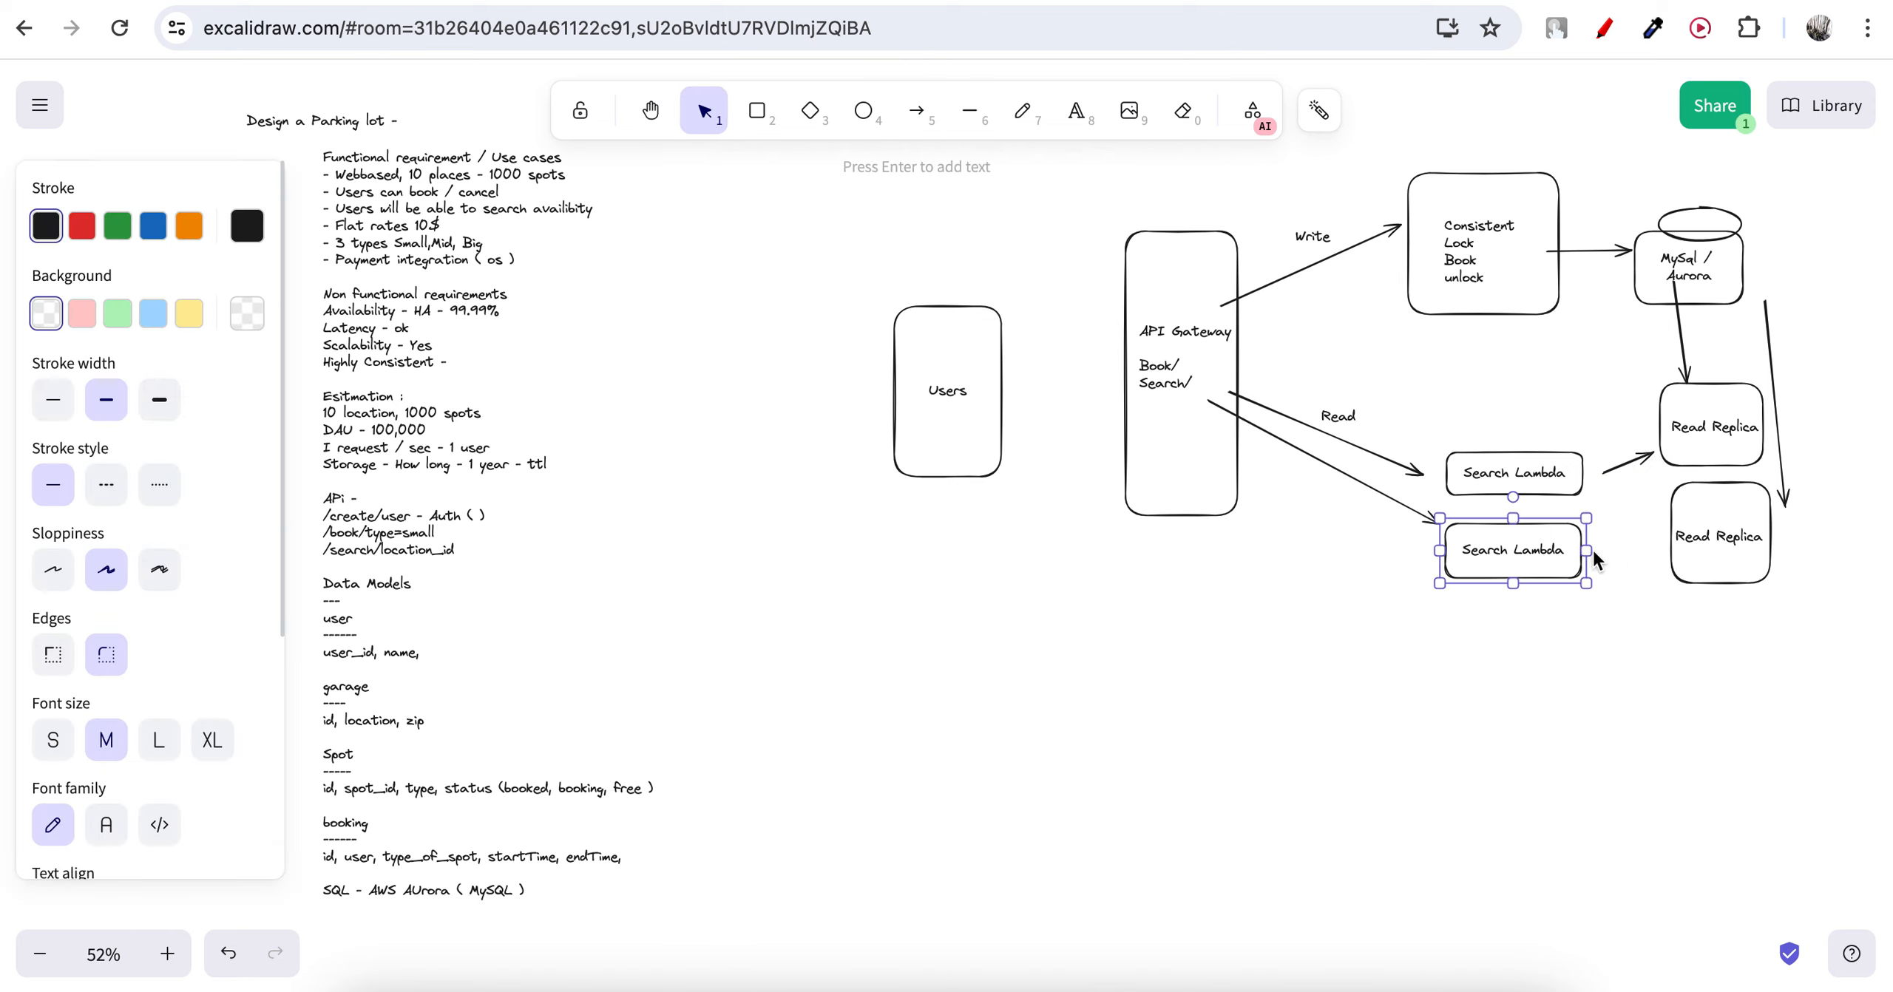
{"action": "left_click", "coordinate": [1604, 549]}
{"action": "left_click", "coordinate": [918, 112]}
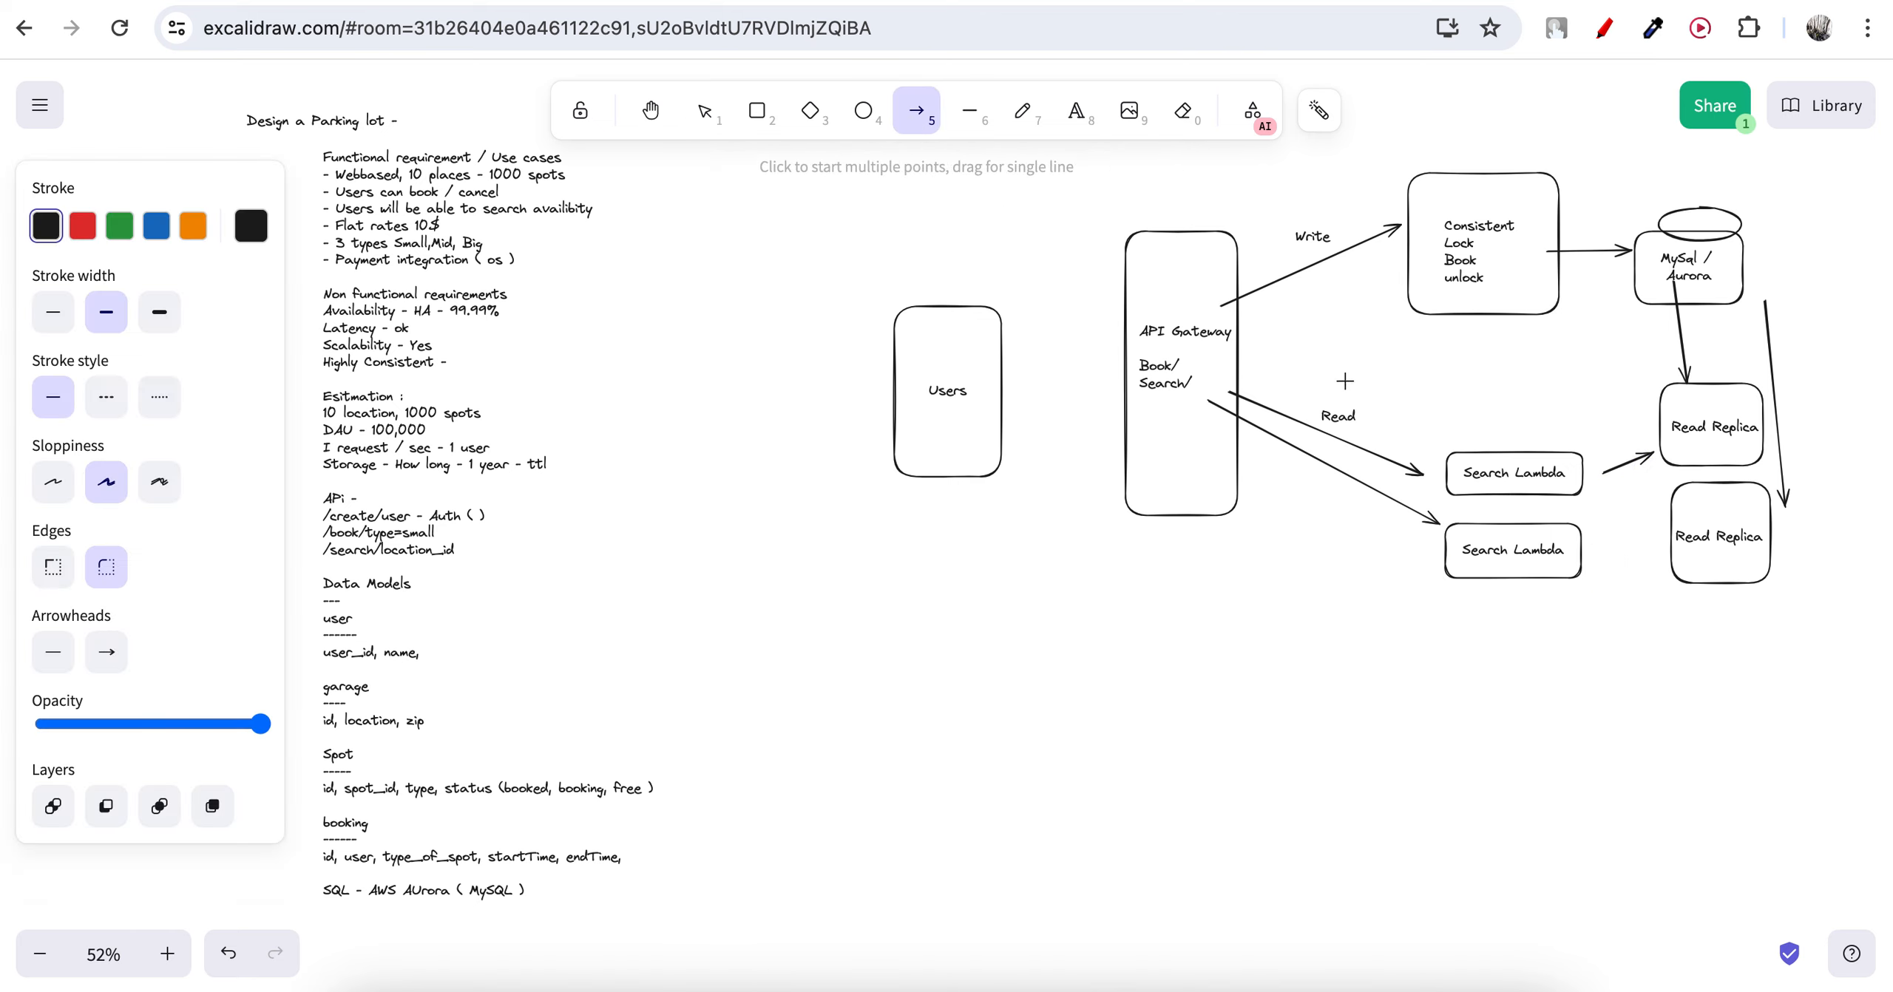
{"action": "key", "text": "Escape"}
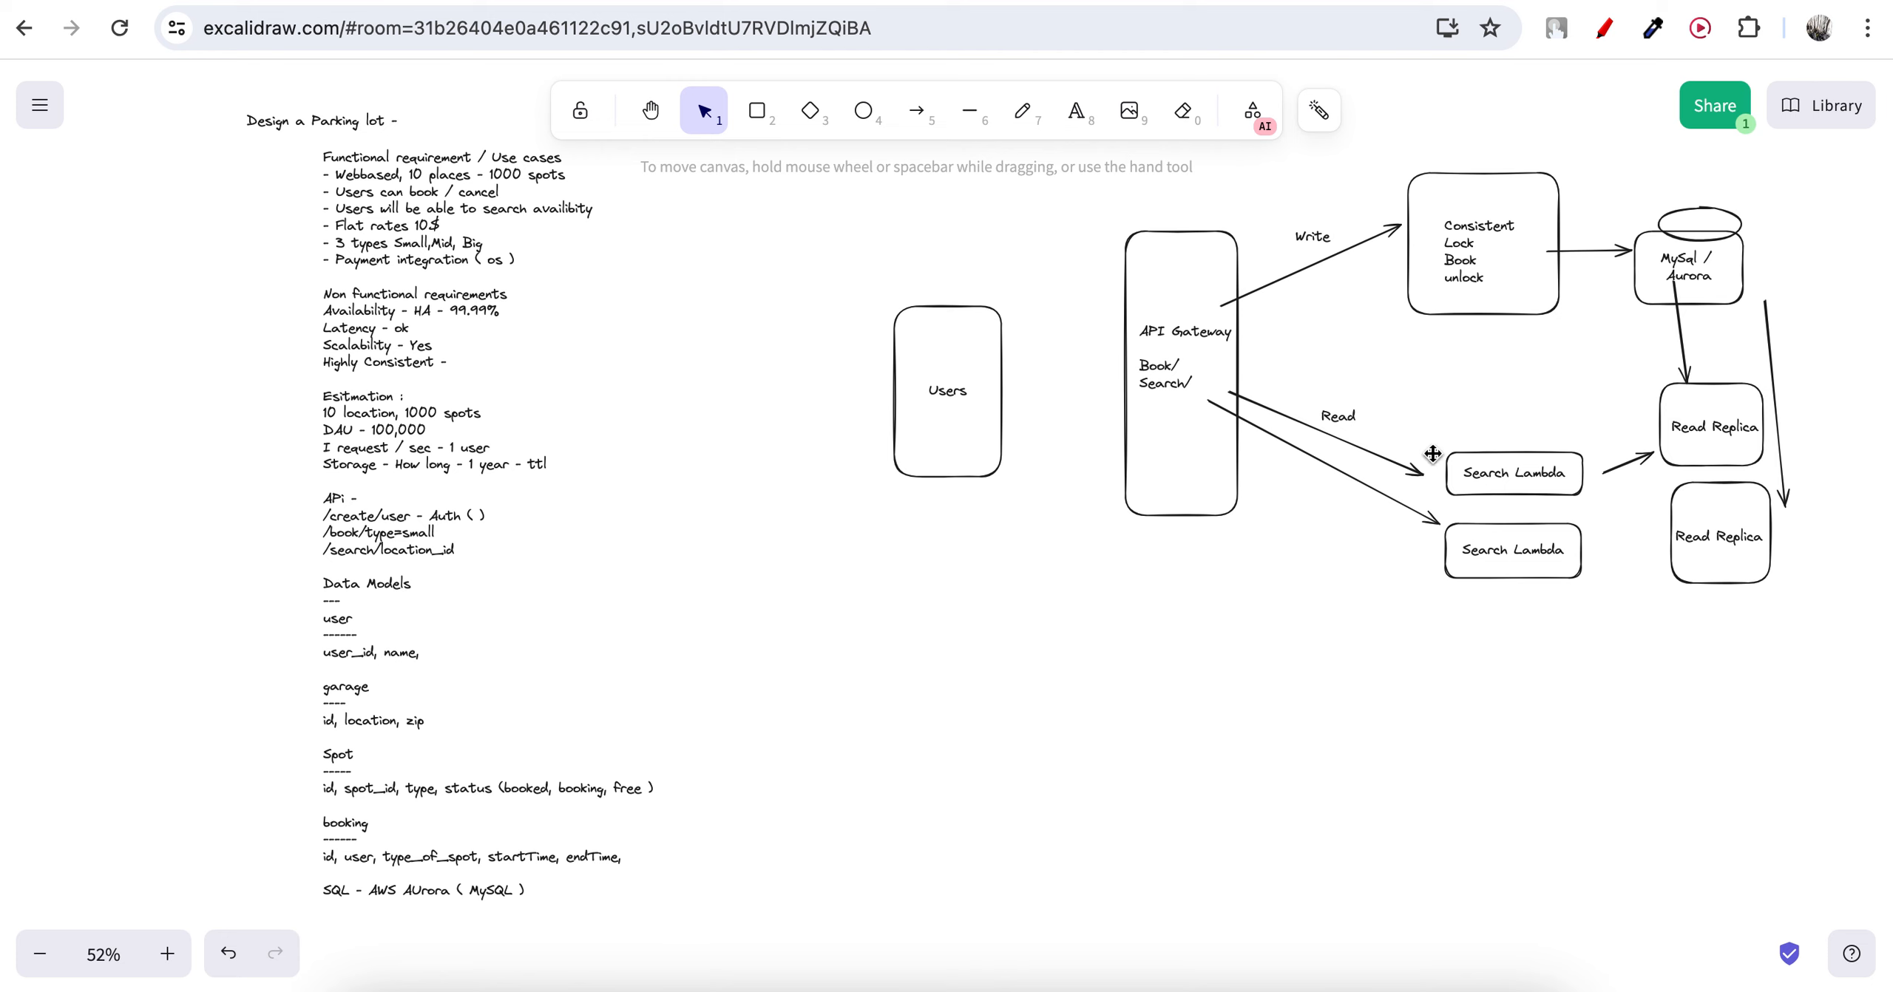
{"action": "left_click", "coordinate": [917, 111]}
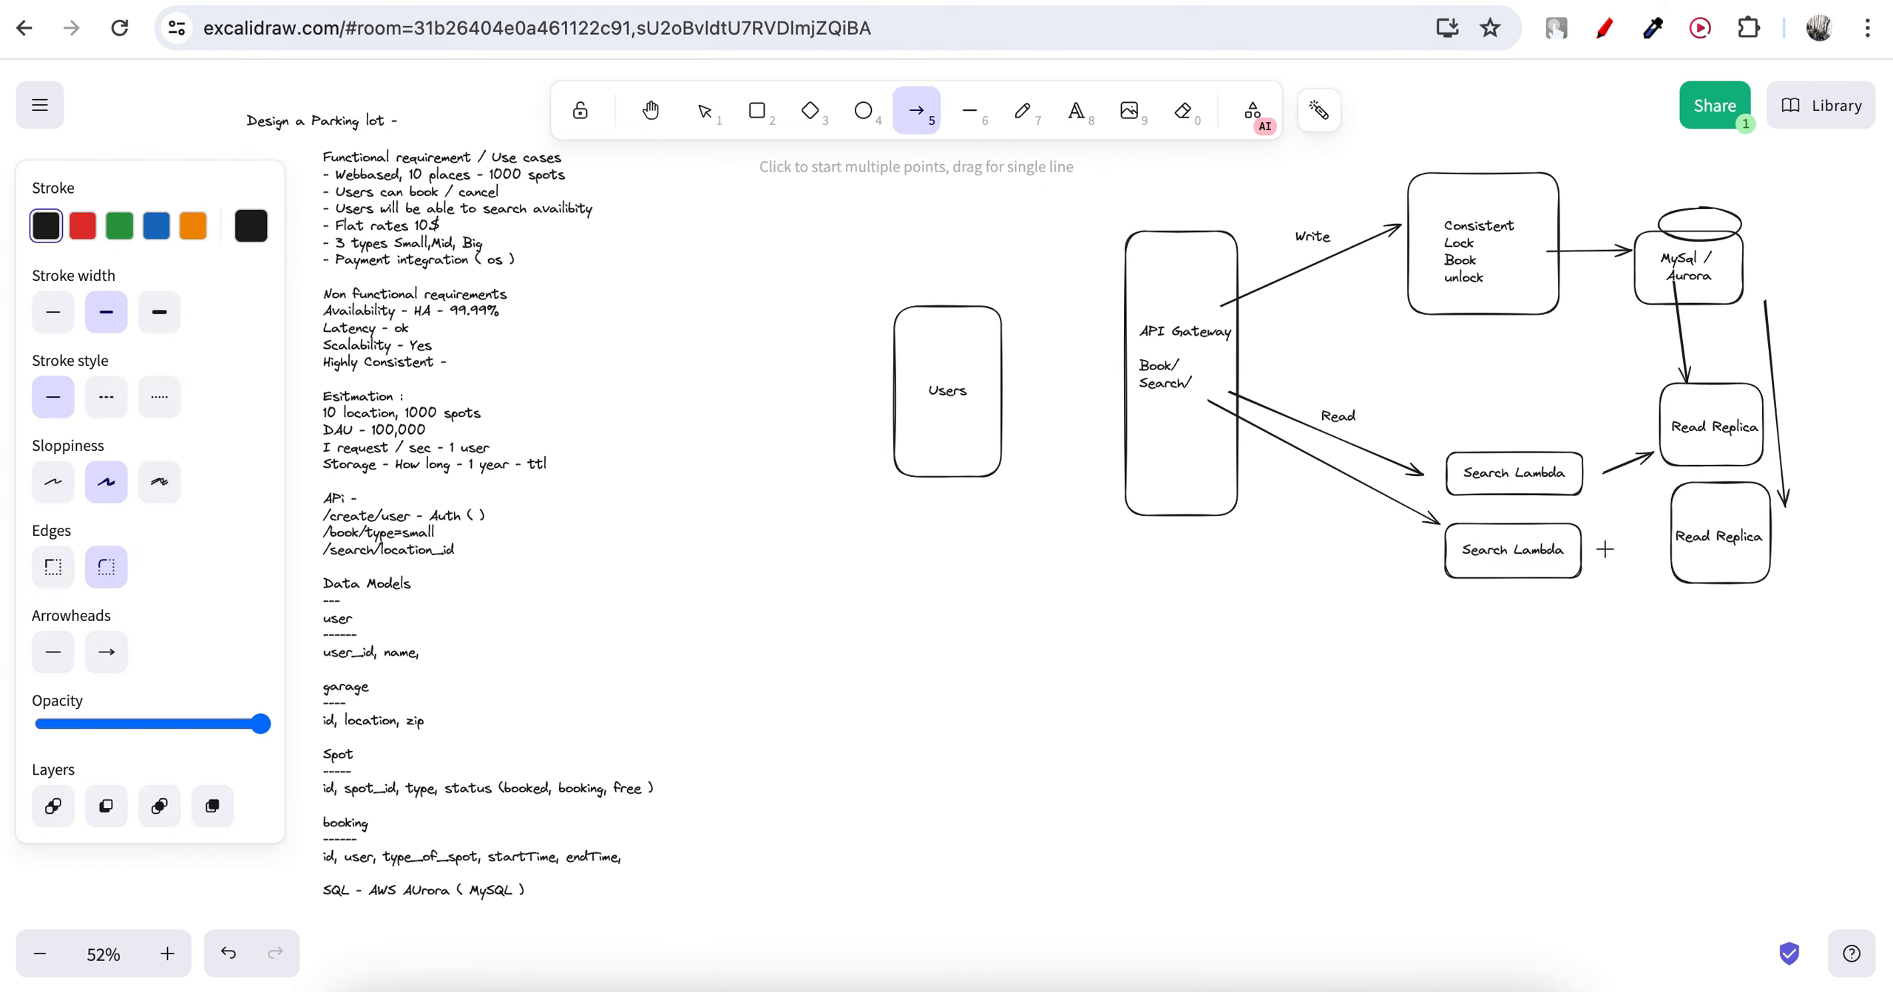
{"action": "left_click", "coordinate": [1604, 547]}
{"action": "left_click", "coordinate": [1665, 537]}
{"action": "left_click", "coordinate": [1665, 536]}
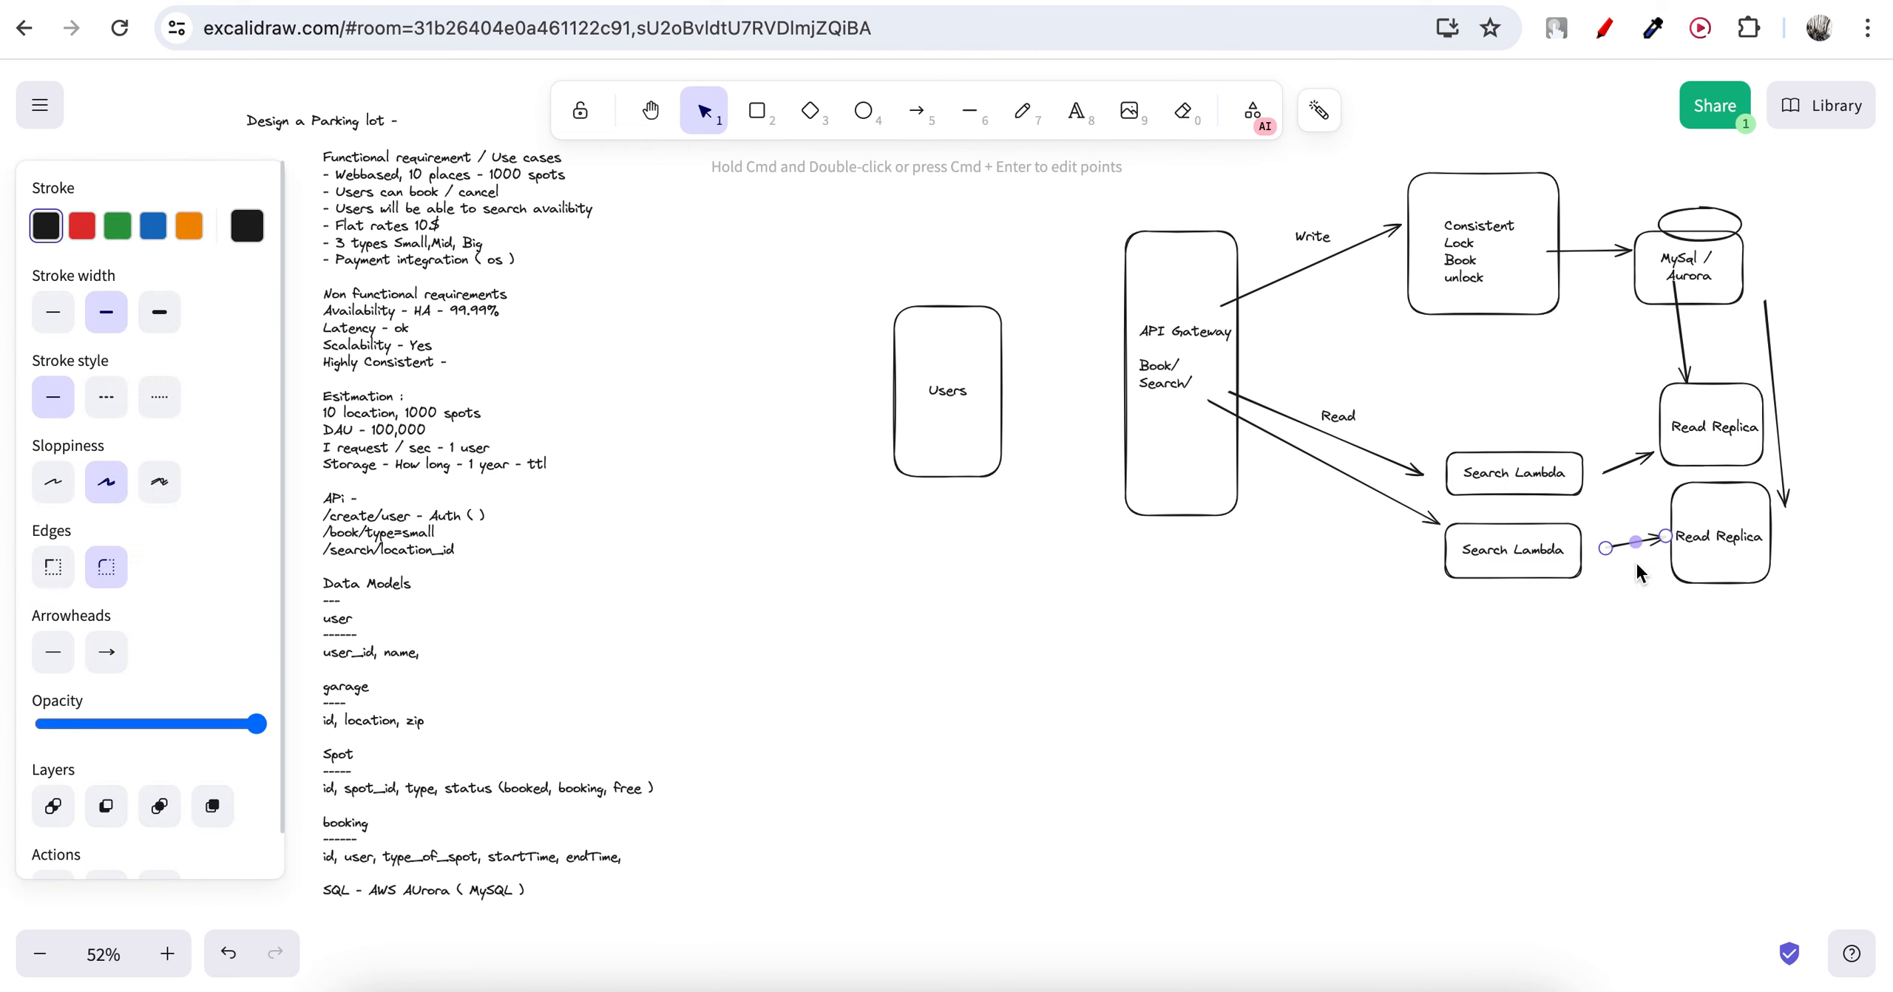
{"action": "left_click", "coordinate": [1491, 657]}
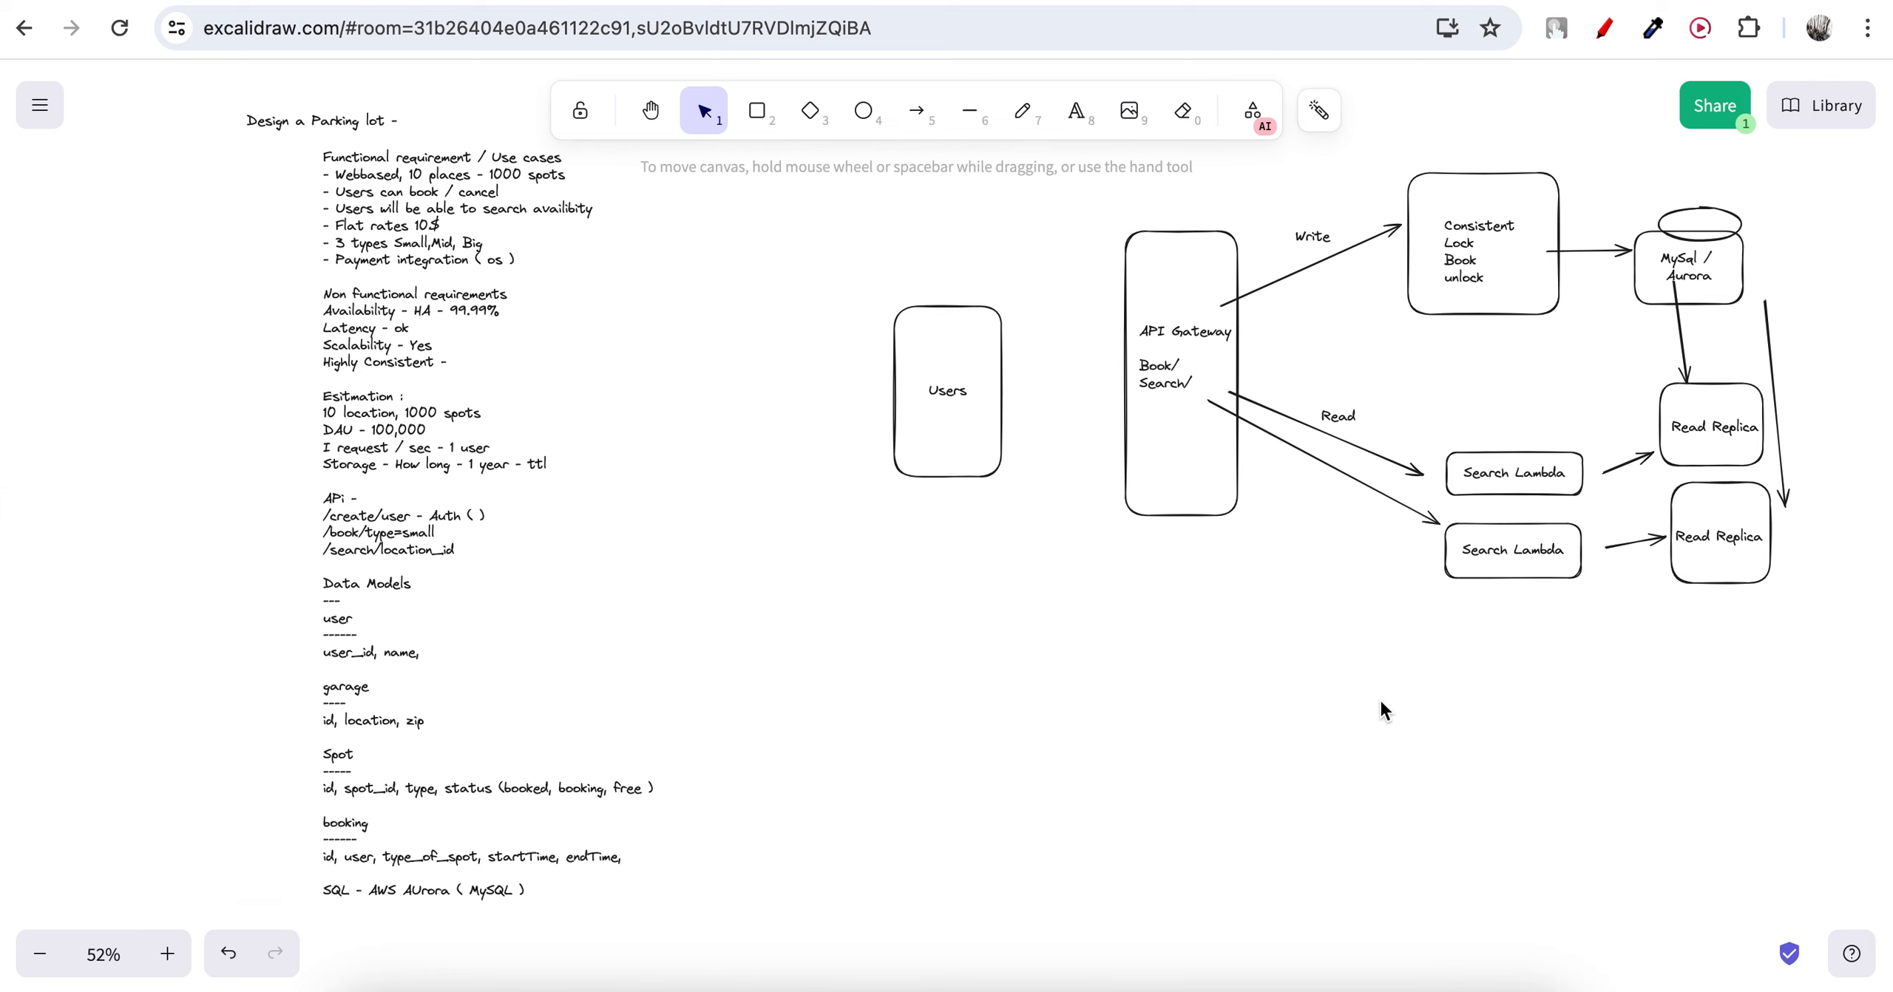
Draw an arrow from the Users box to the API Gateway box.
{"action": "left_click", "coordinate": [917, 111]}
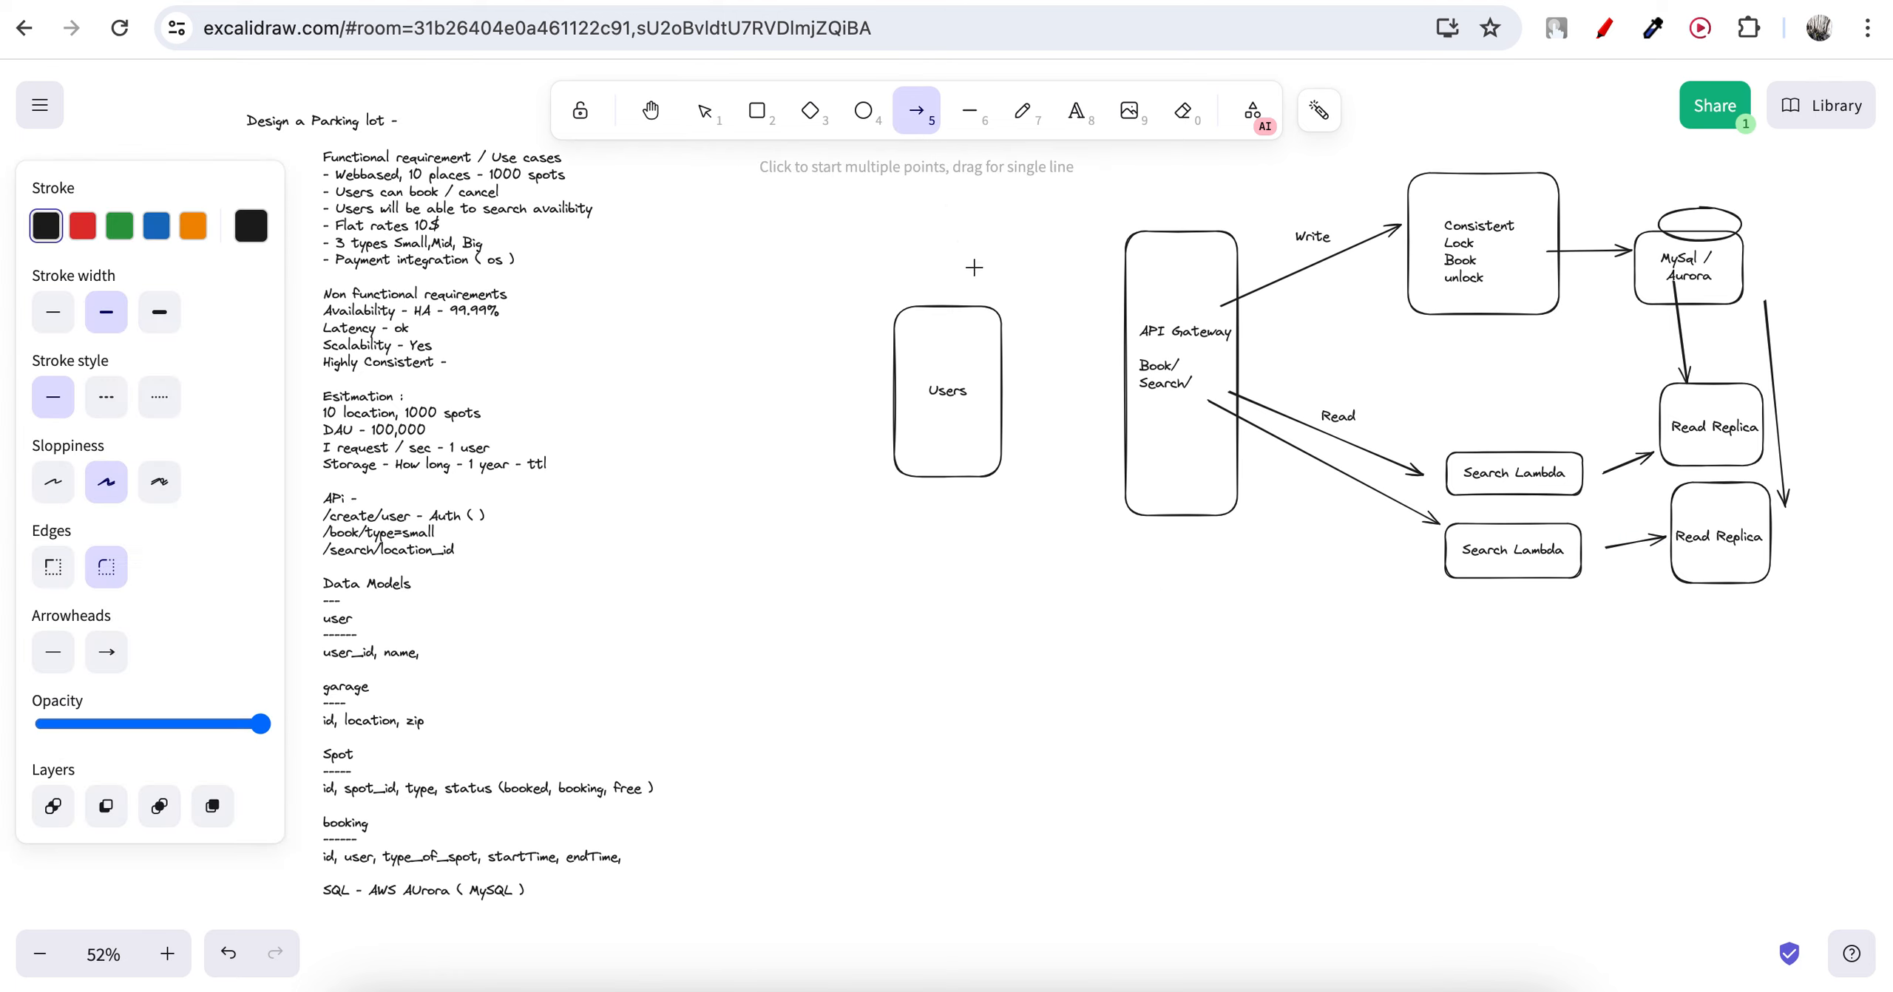
{"action": "left_click", "coordinate": [994, 371]}
{"action": "left_click", "coordinate": [1121, 369]}
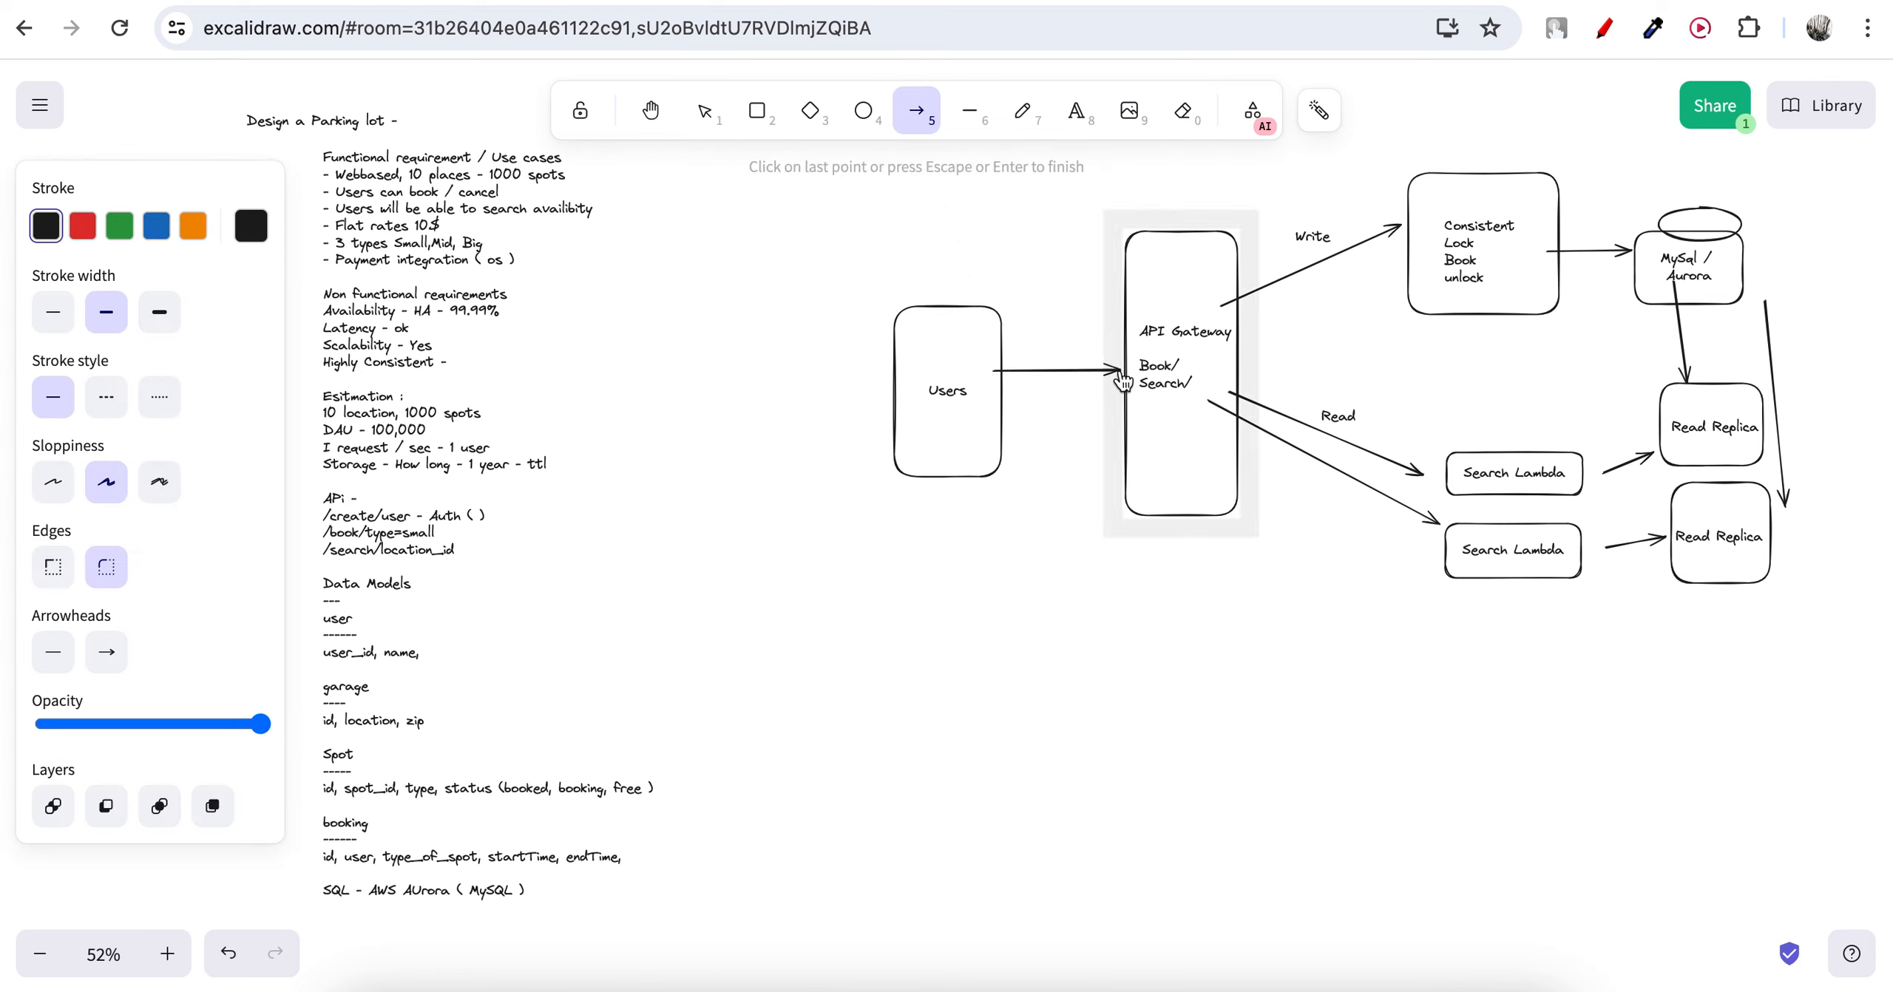
{"action": "left_click", "coordinate": [1121, 370]}
{"action": "left_click", "coordinate": [1065, 568]}
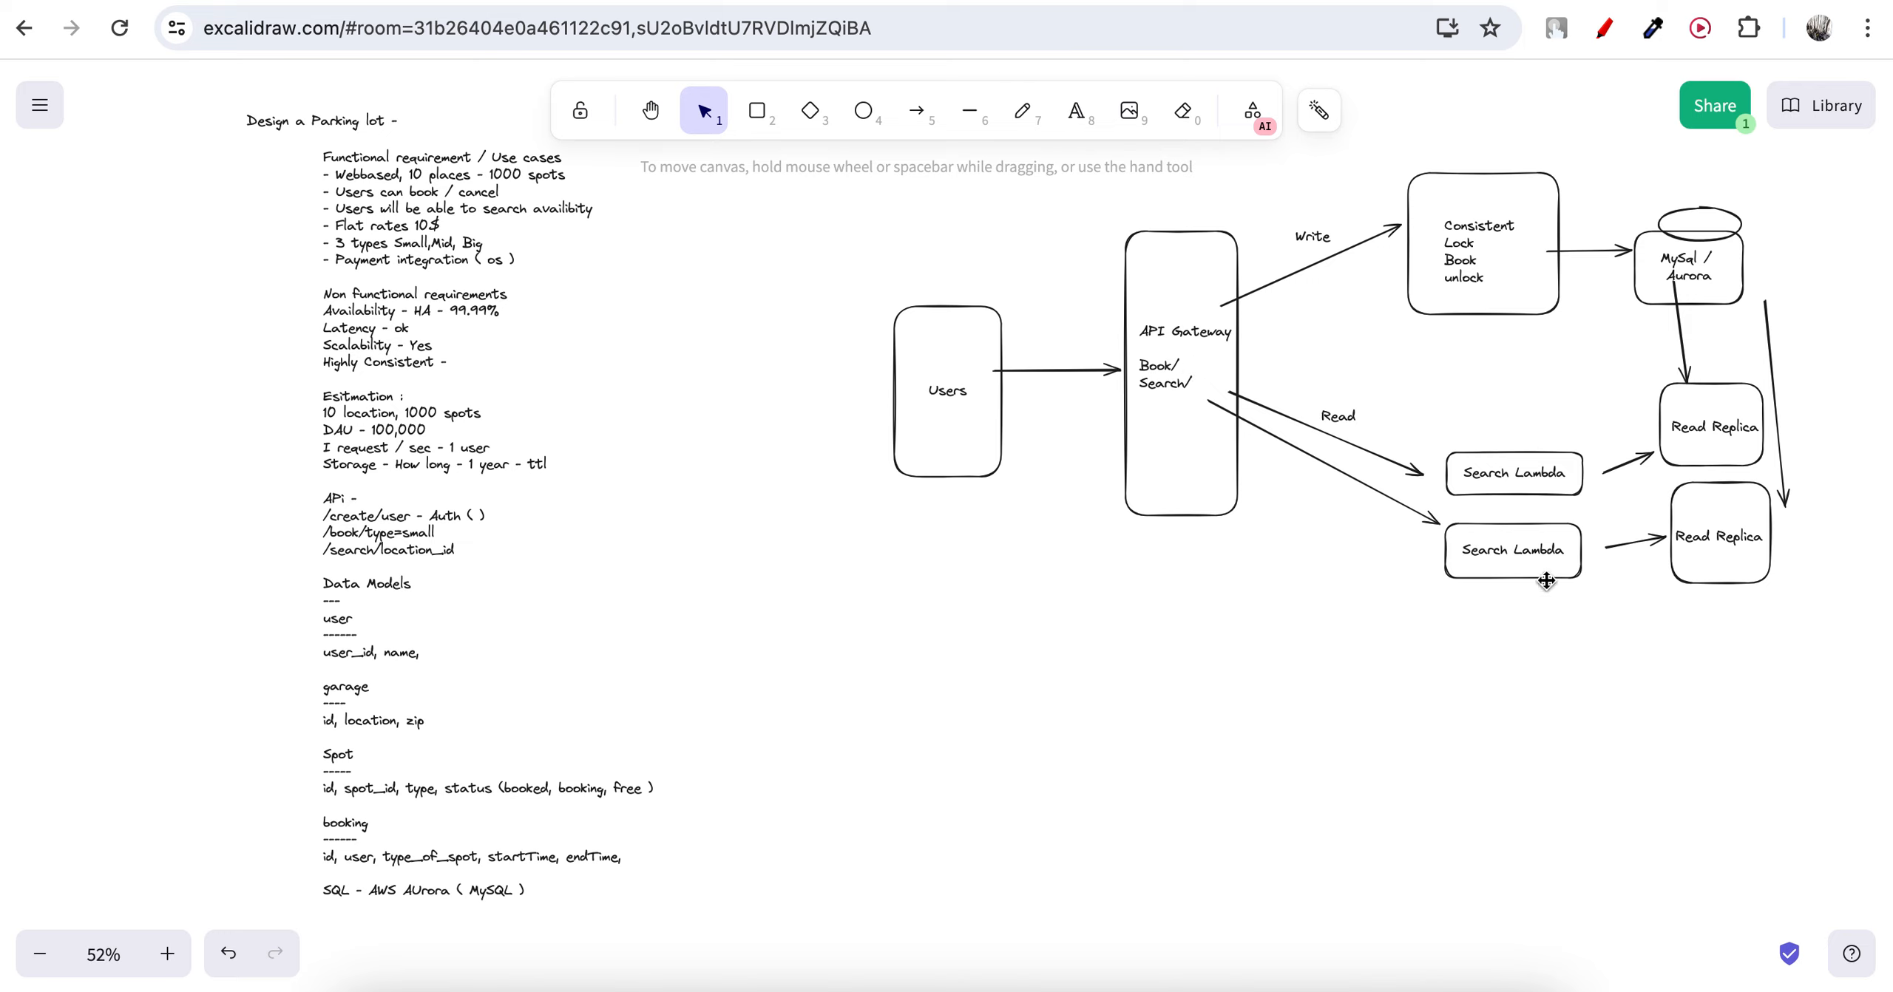
Draw a small rectangle between the Write and Read arrows beside the API Gateway and label it "Paypal".
{"action": "scroll", "coordinate": [1136, 608], "scroll_direction": "up", "scroll_amount": 1}
{"action": "scroll", "coordinate": [1136, 608], "scroll_direction": "right", "scroll_amount": 1}
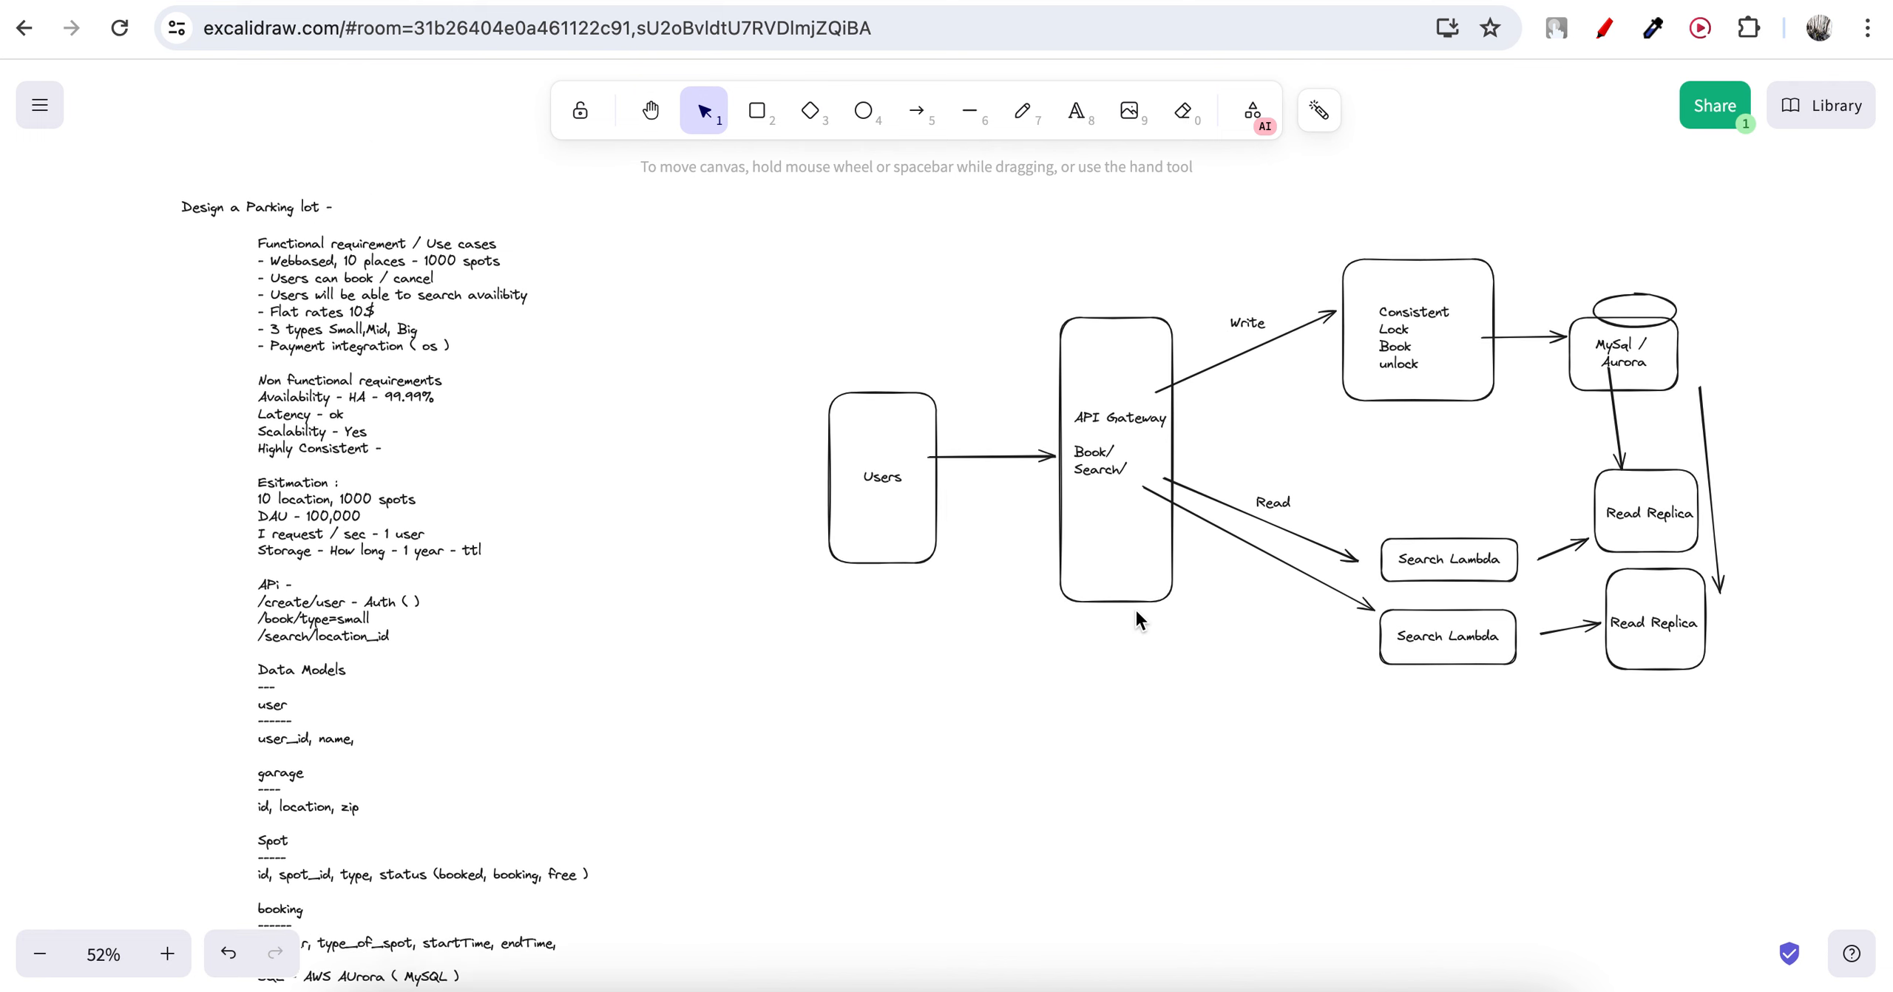
{"action": "scroll", "coordinate": [1135, 608], "scroll_direction": "up", "scroll_amount": 1}
{"action": "scroll", "coordinate": [1136, 607], "scroll_direction": "right", "scroll_amount": 1}
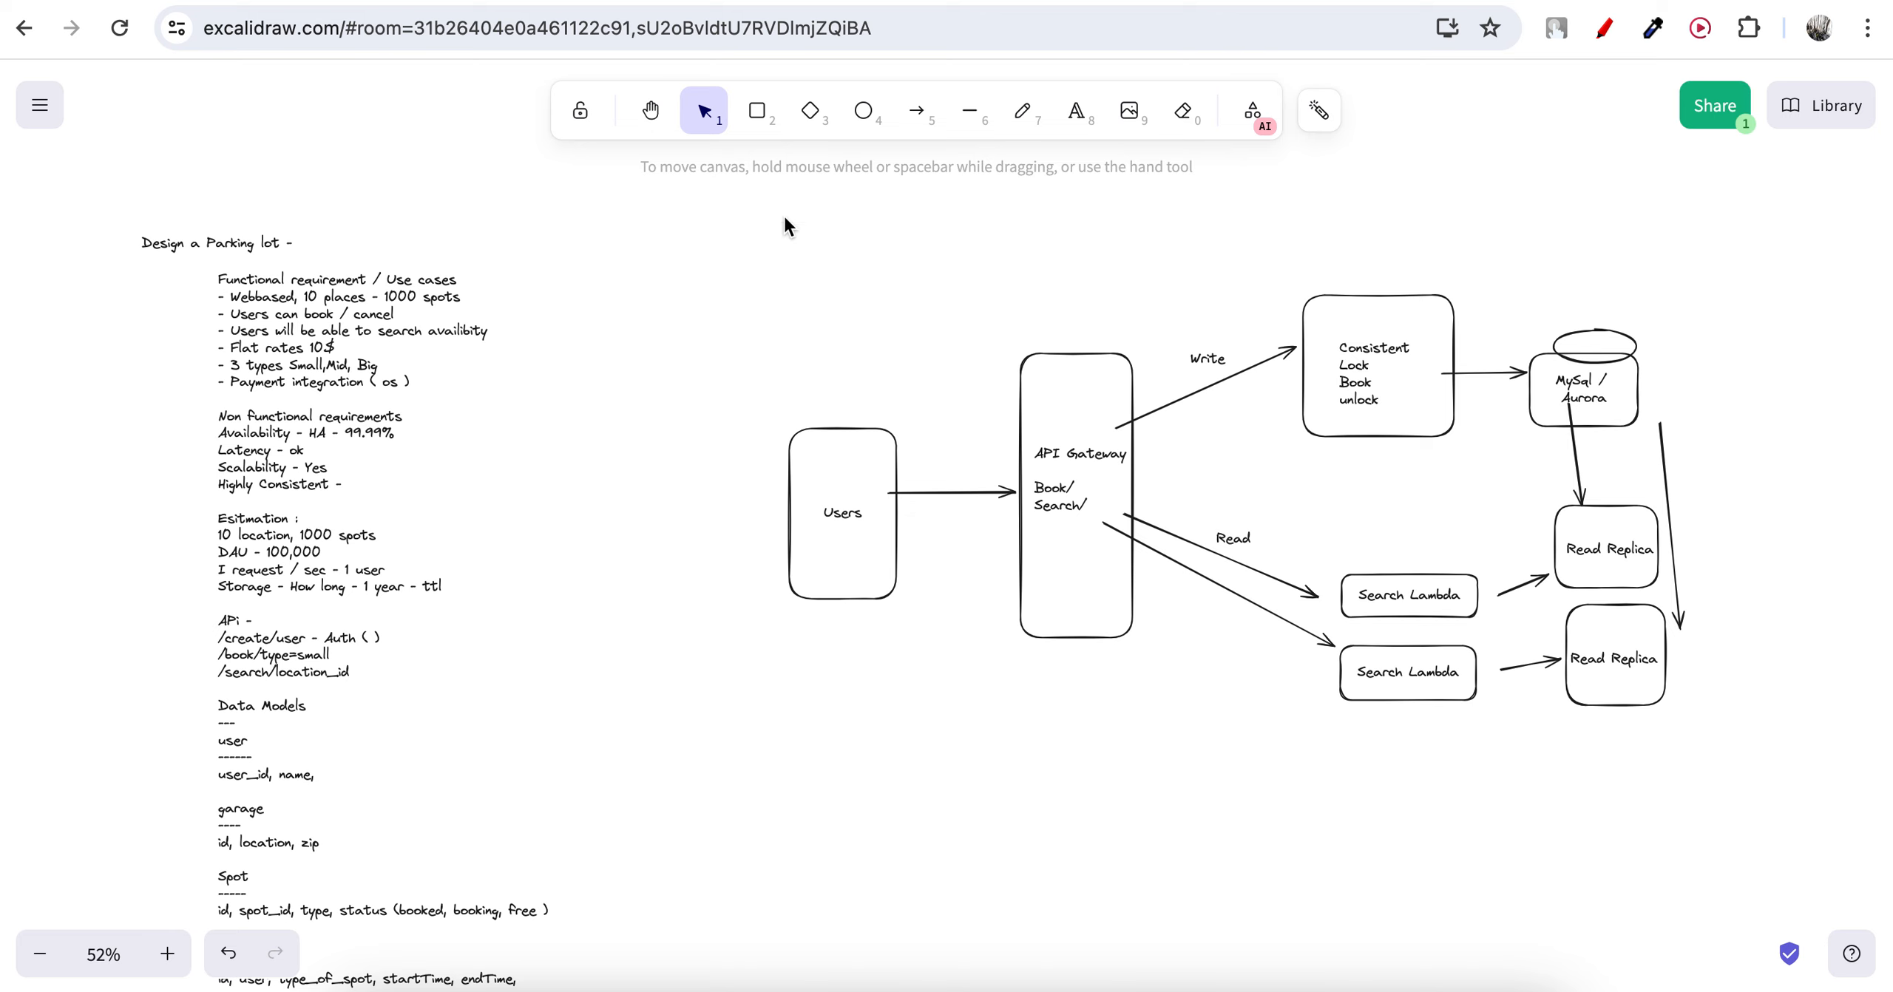
{"action": "left_click", "coordinate": [758, 113]}
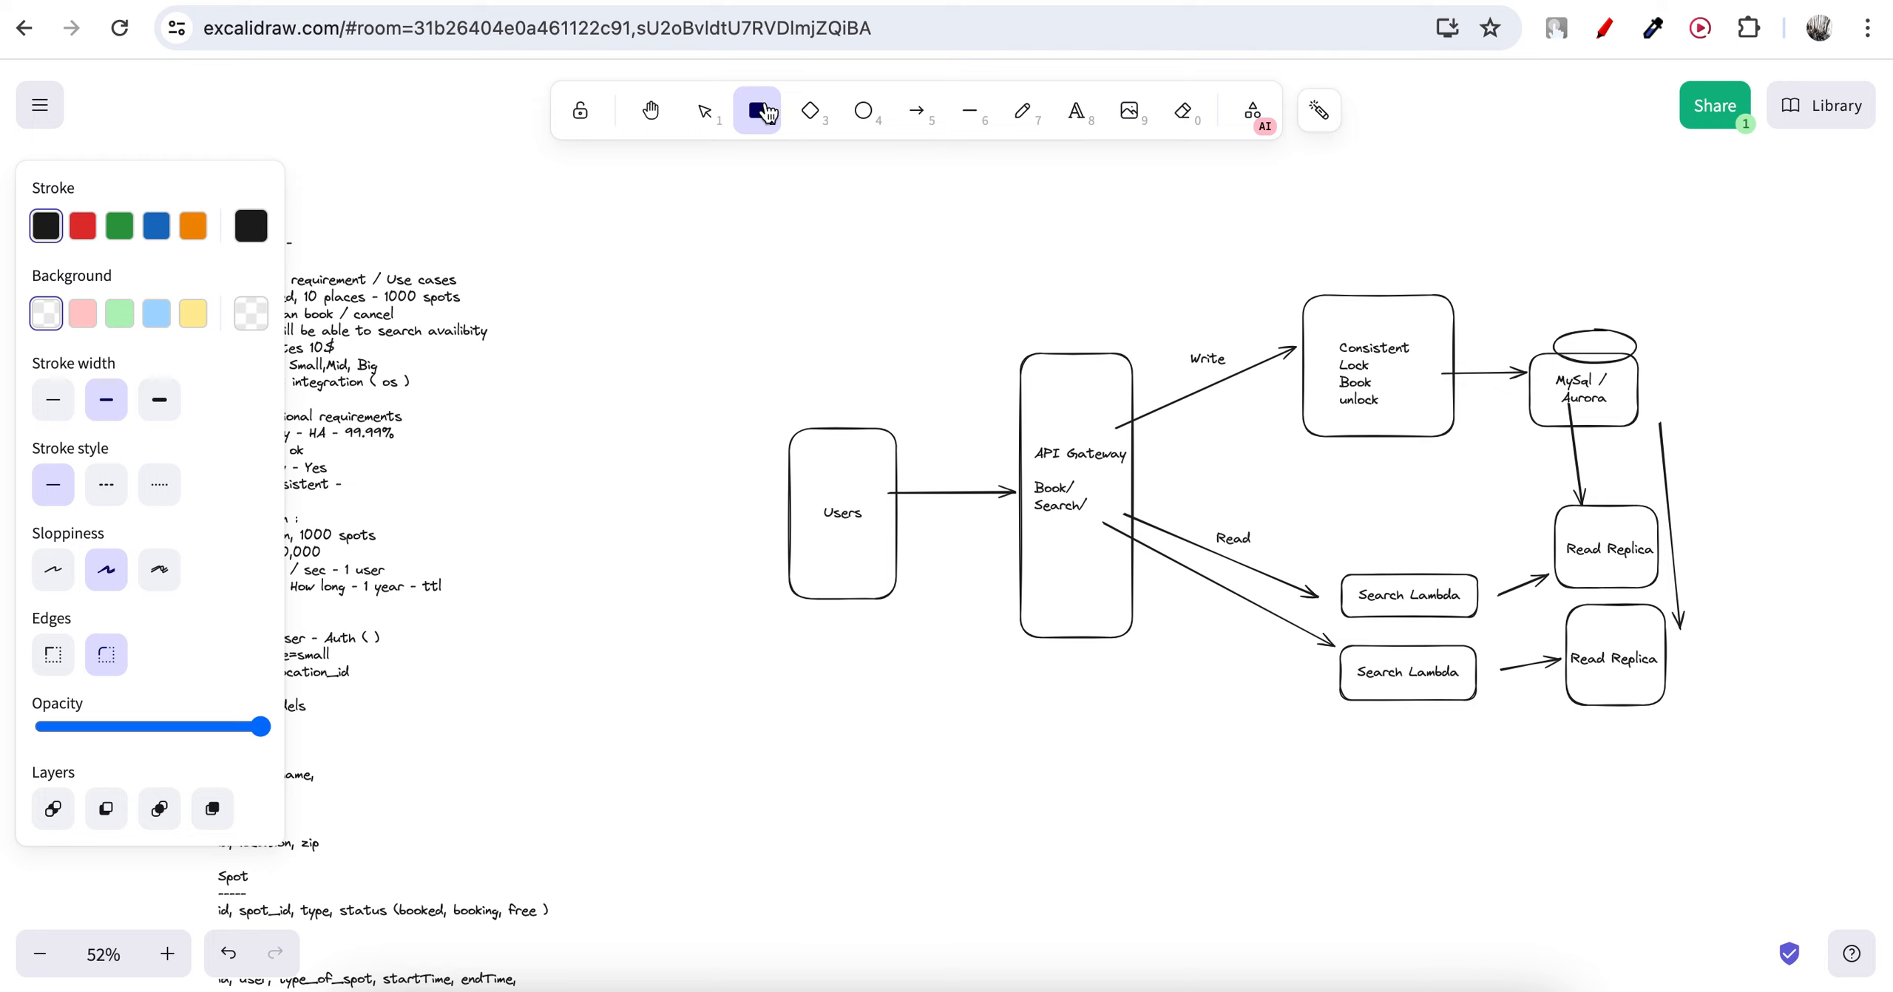
{"action": "left_click_drag", "start_coordinate": [1192, 468], "coordinate": [1249, 485]}
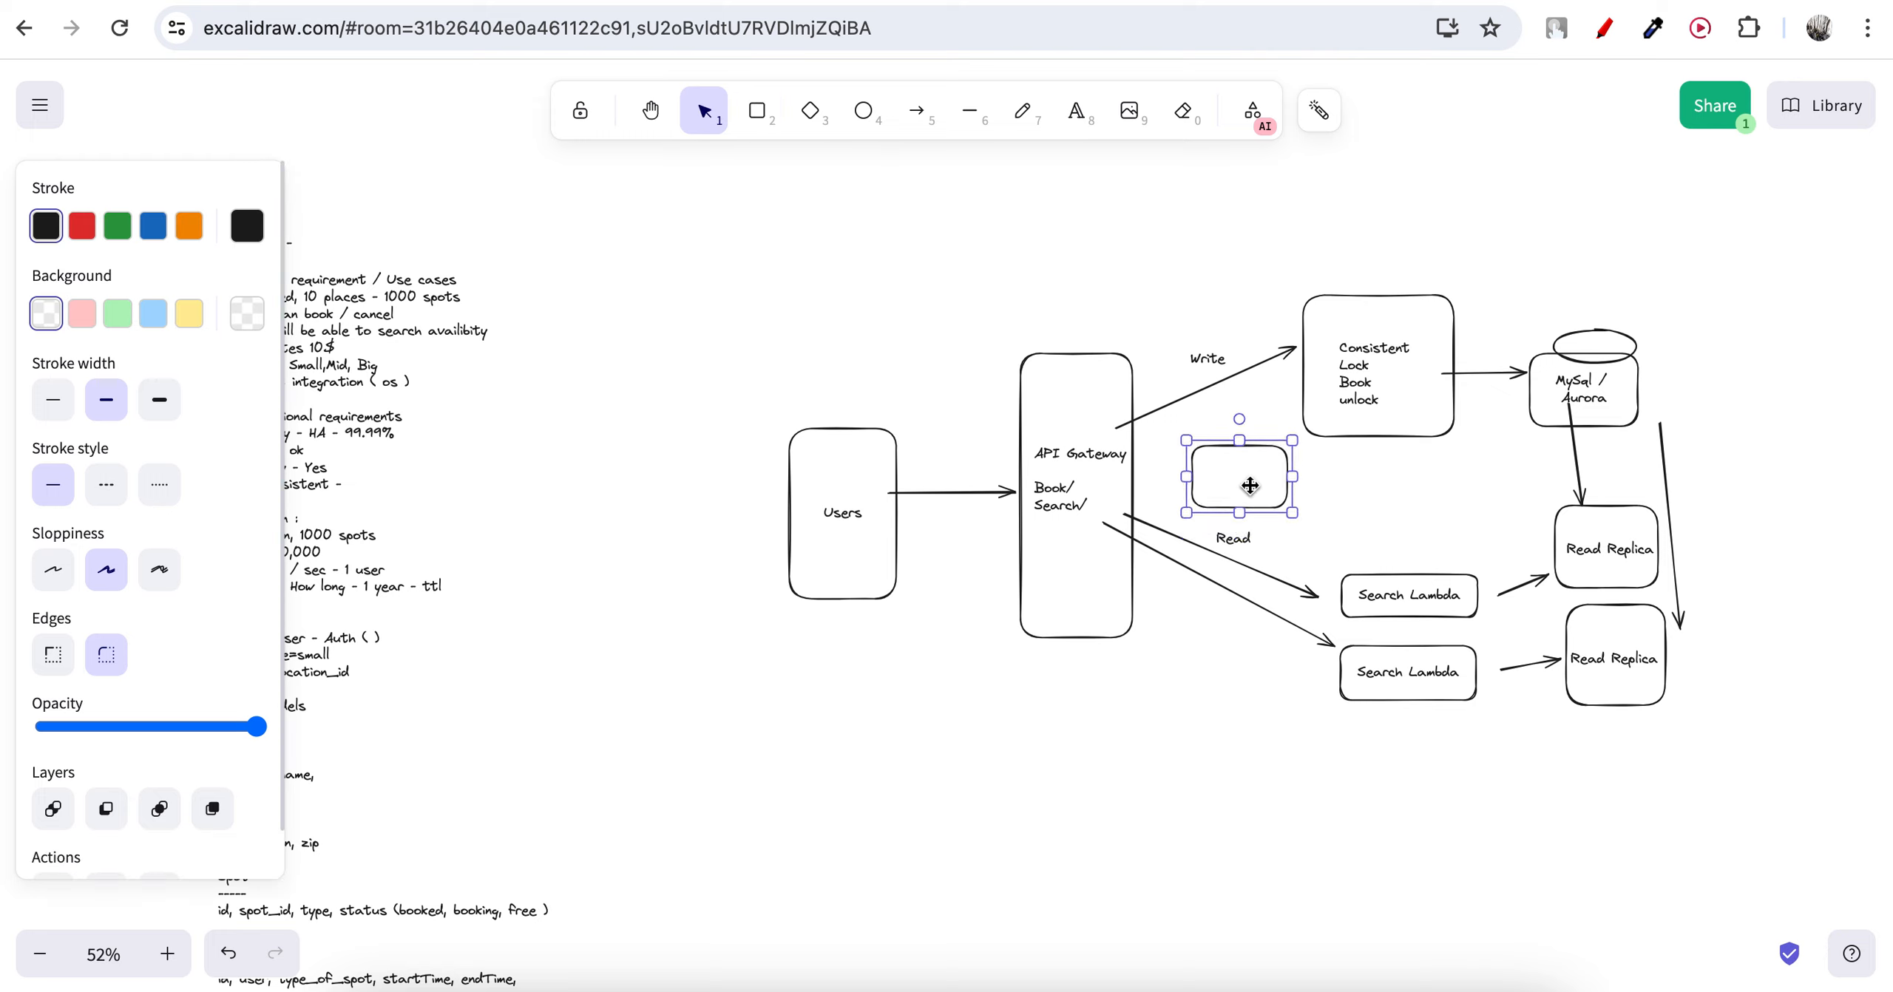
{"action": "double_click", "coordinate": [1238, 494]}
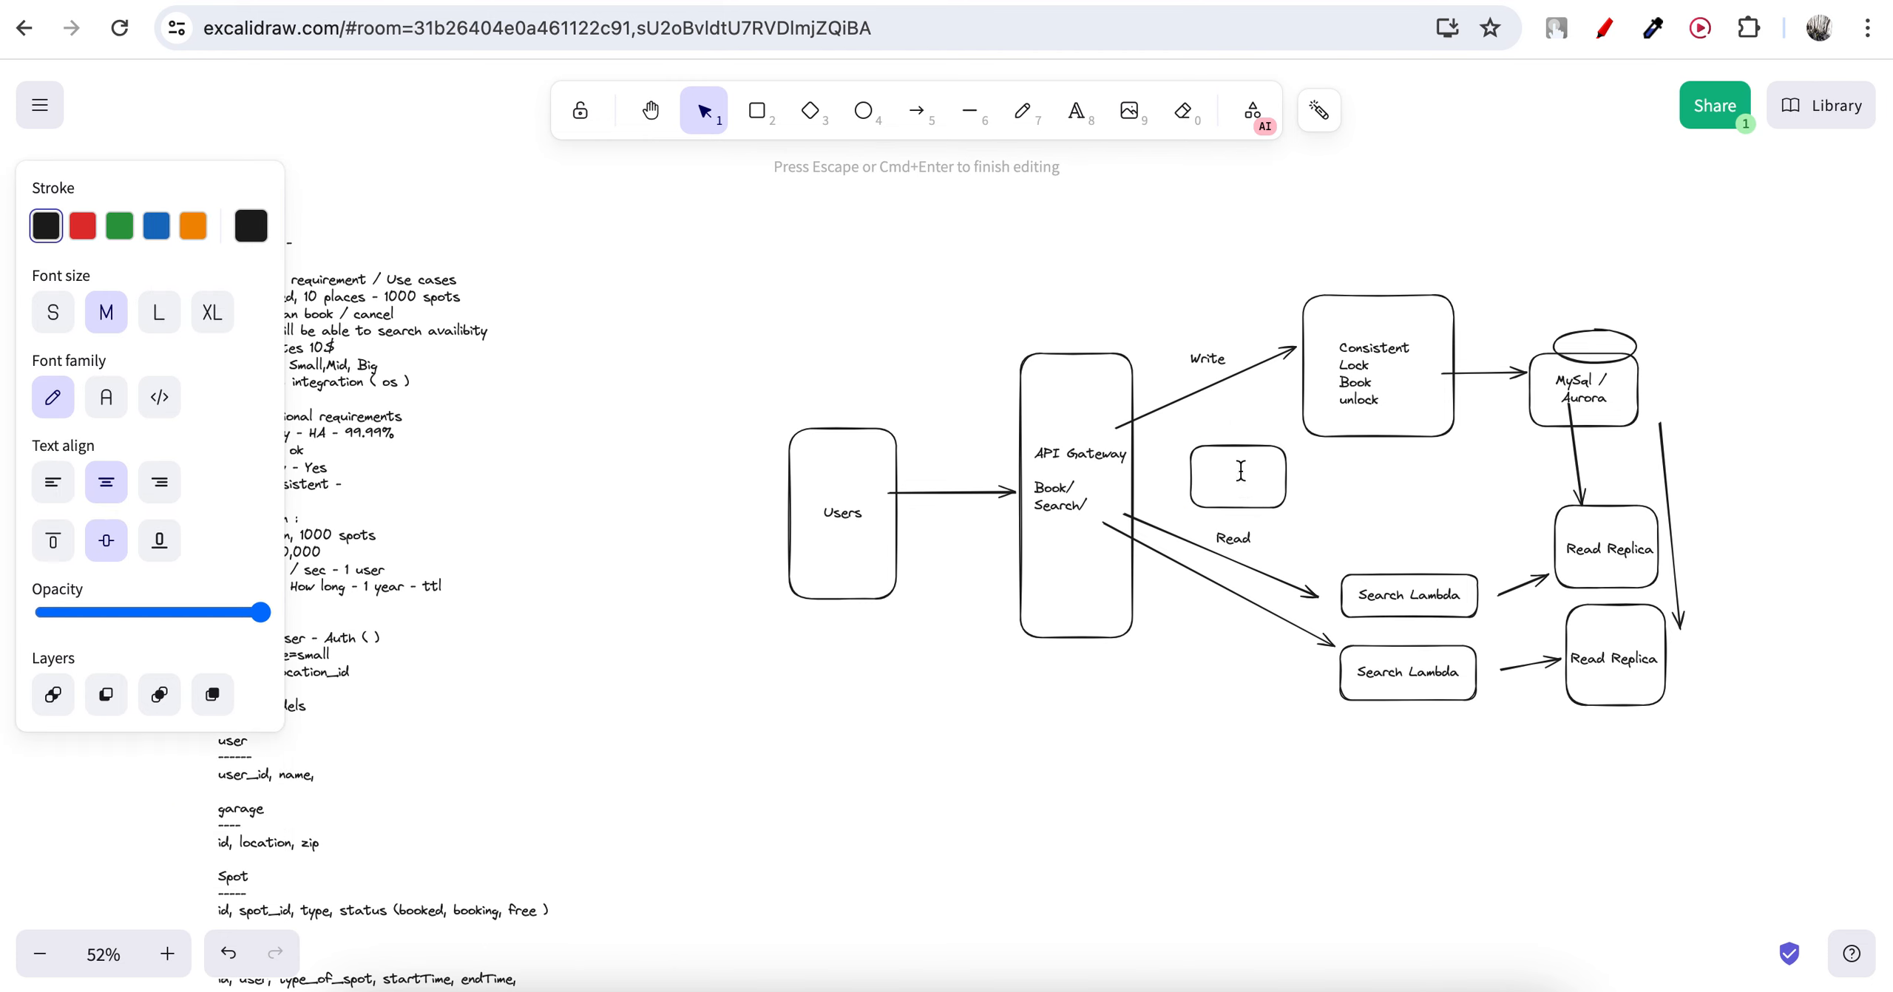
{"action": "type", "text": "Paypal"}
{"action": "left_click", "coordinate": [1371, 486]}
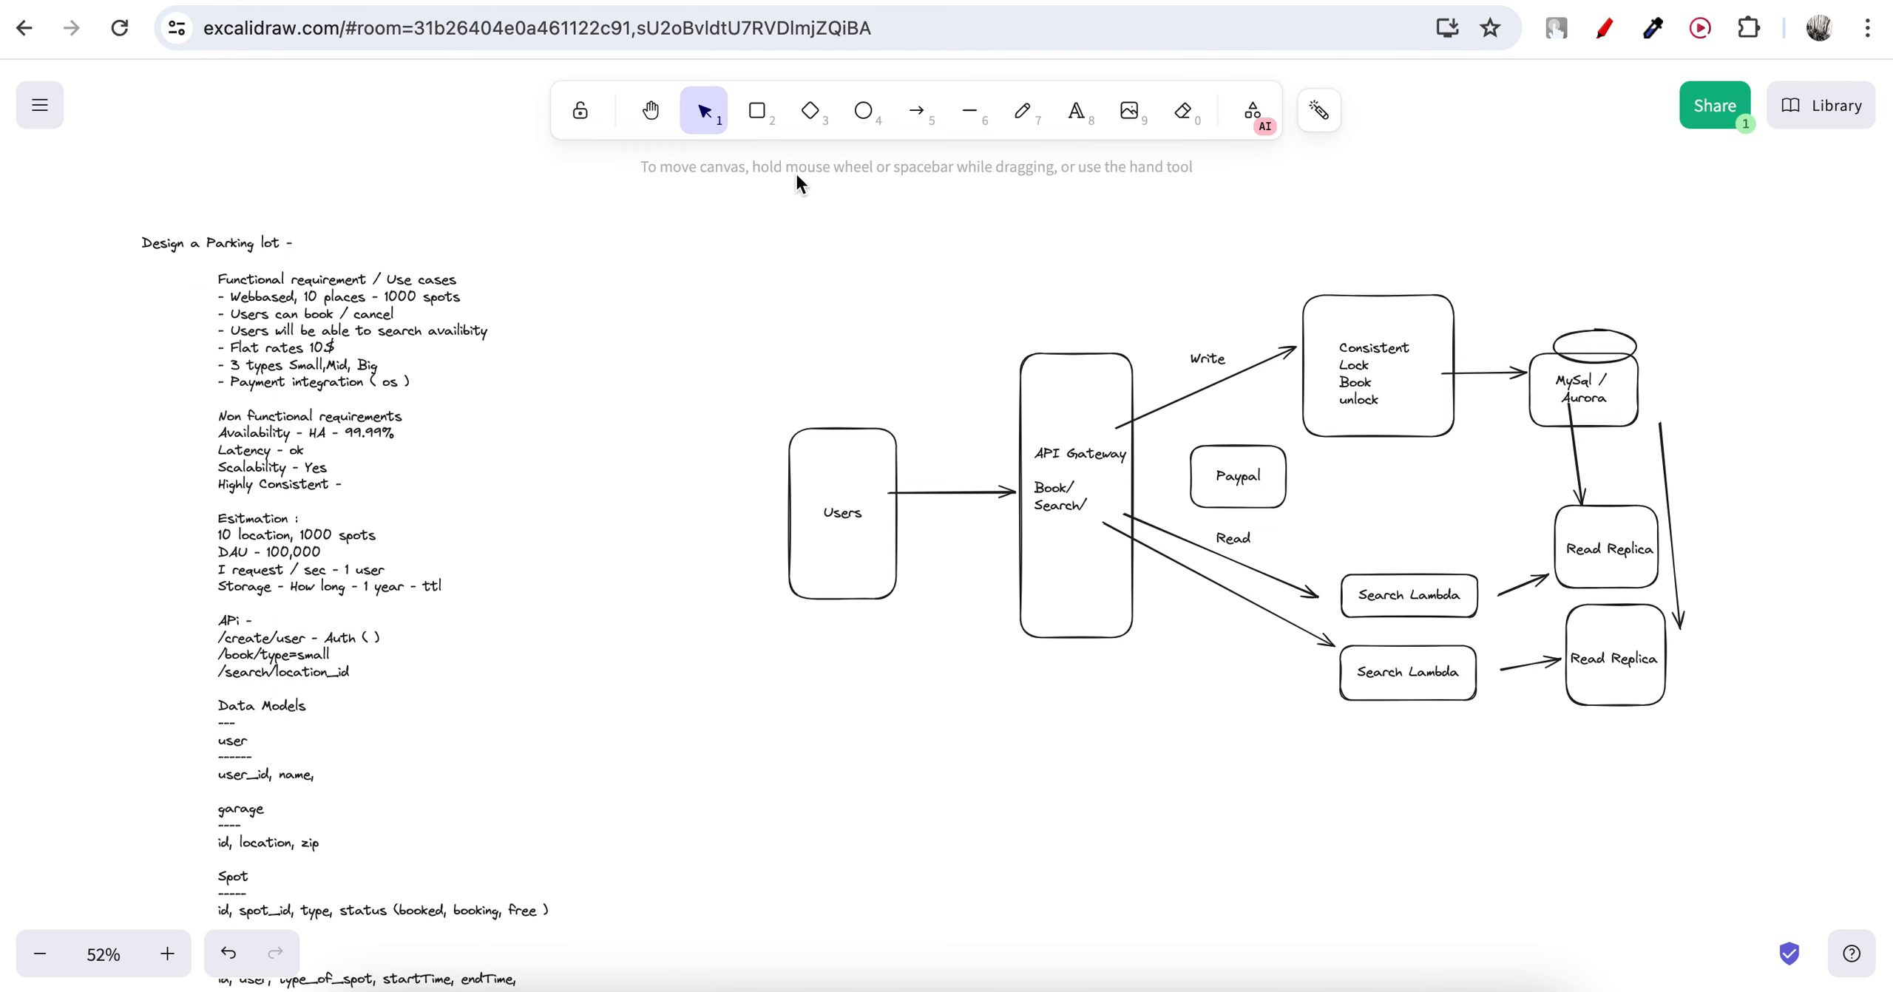
Draw a short arrow from the API Gateway box to the Paypal box.
{"action": "left_click", "coordinate": [917, 110]}
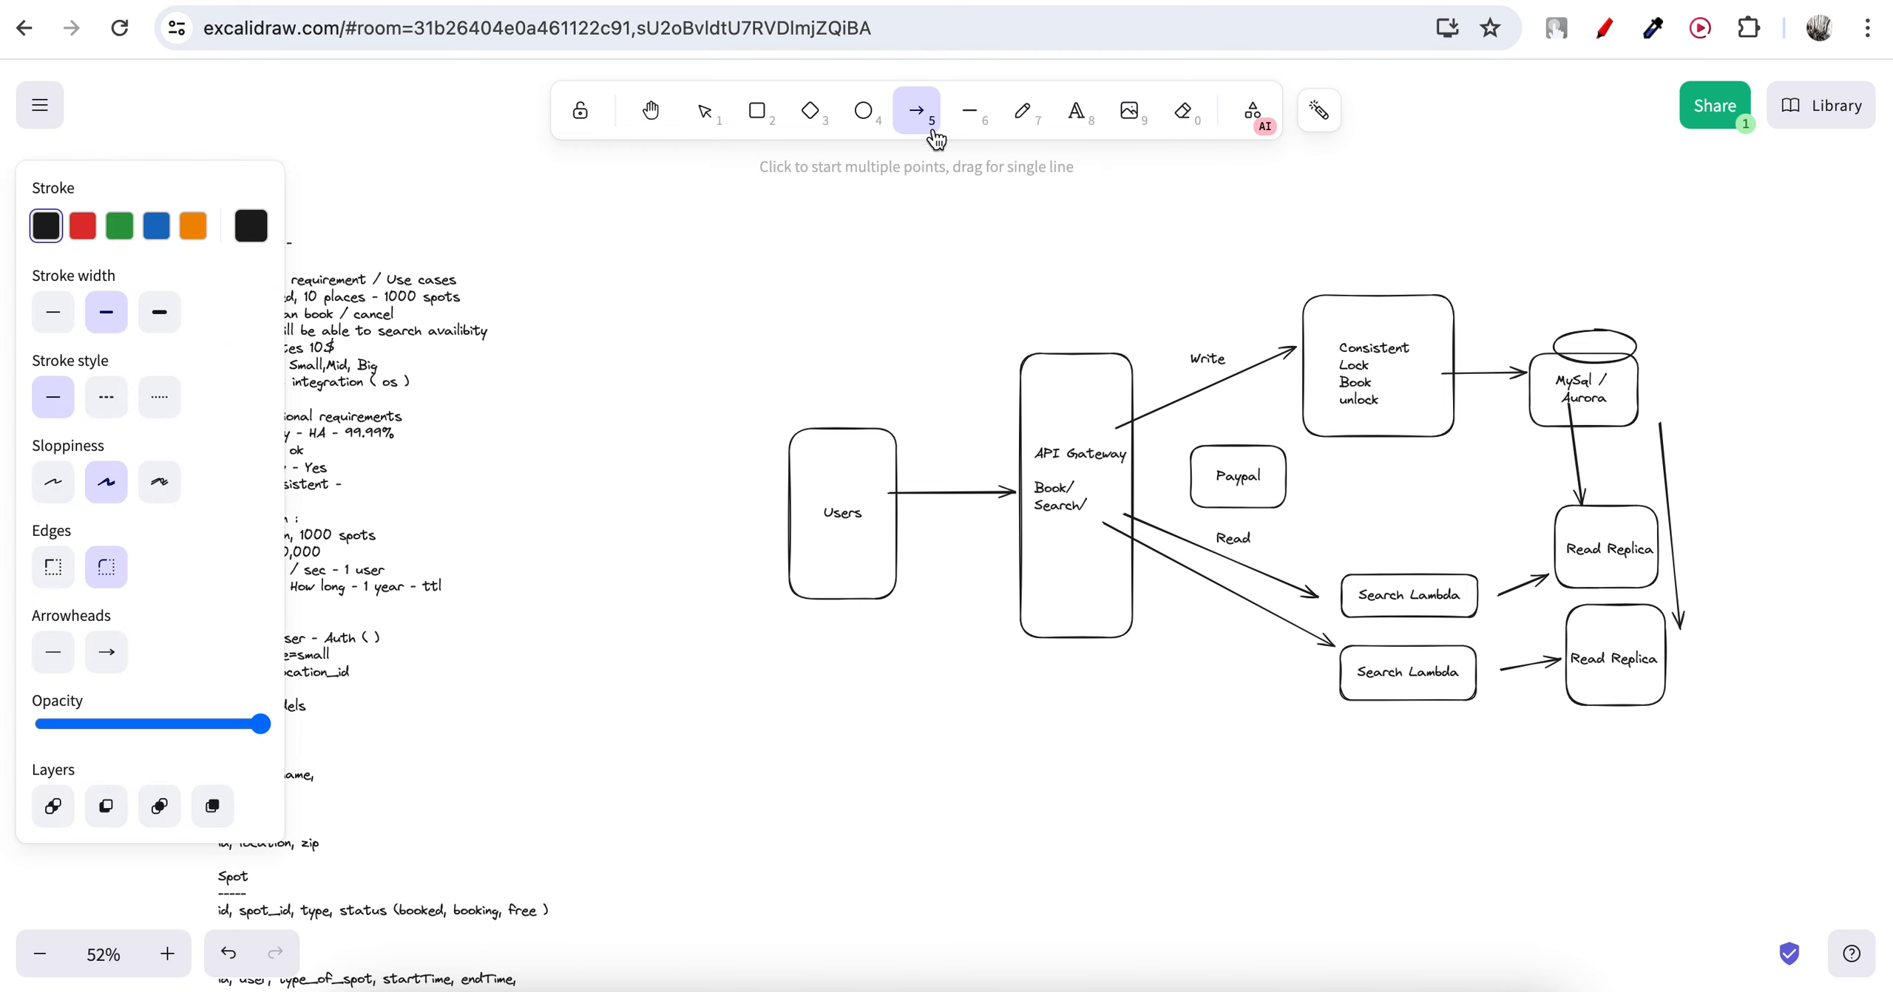
{"action": "left_click", "coordinate": [1134, 474]}
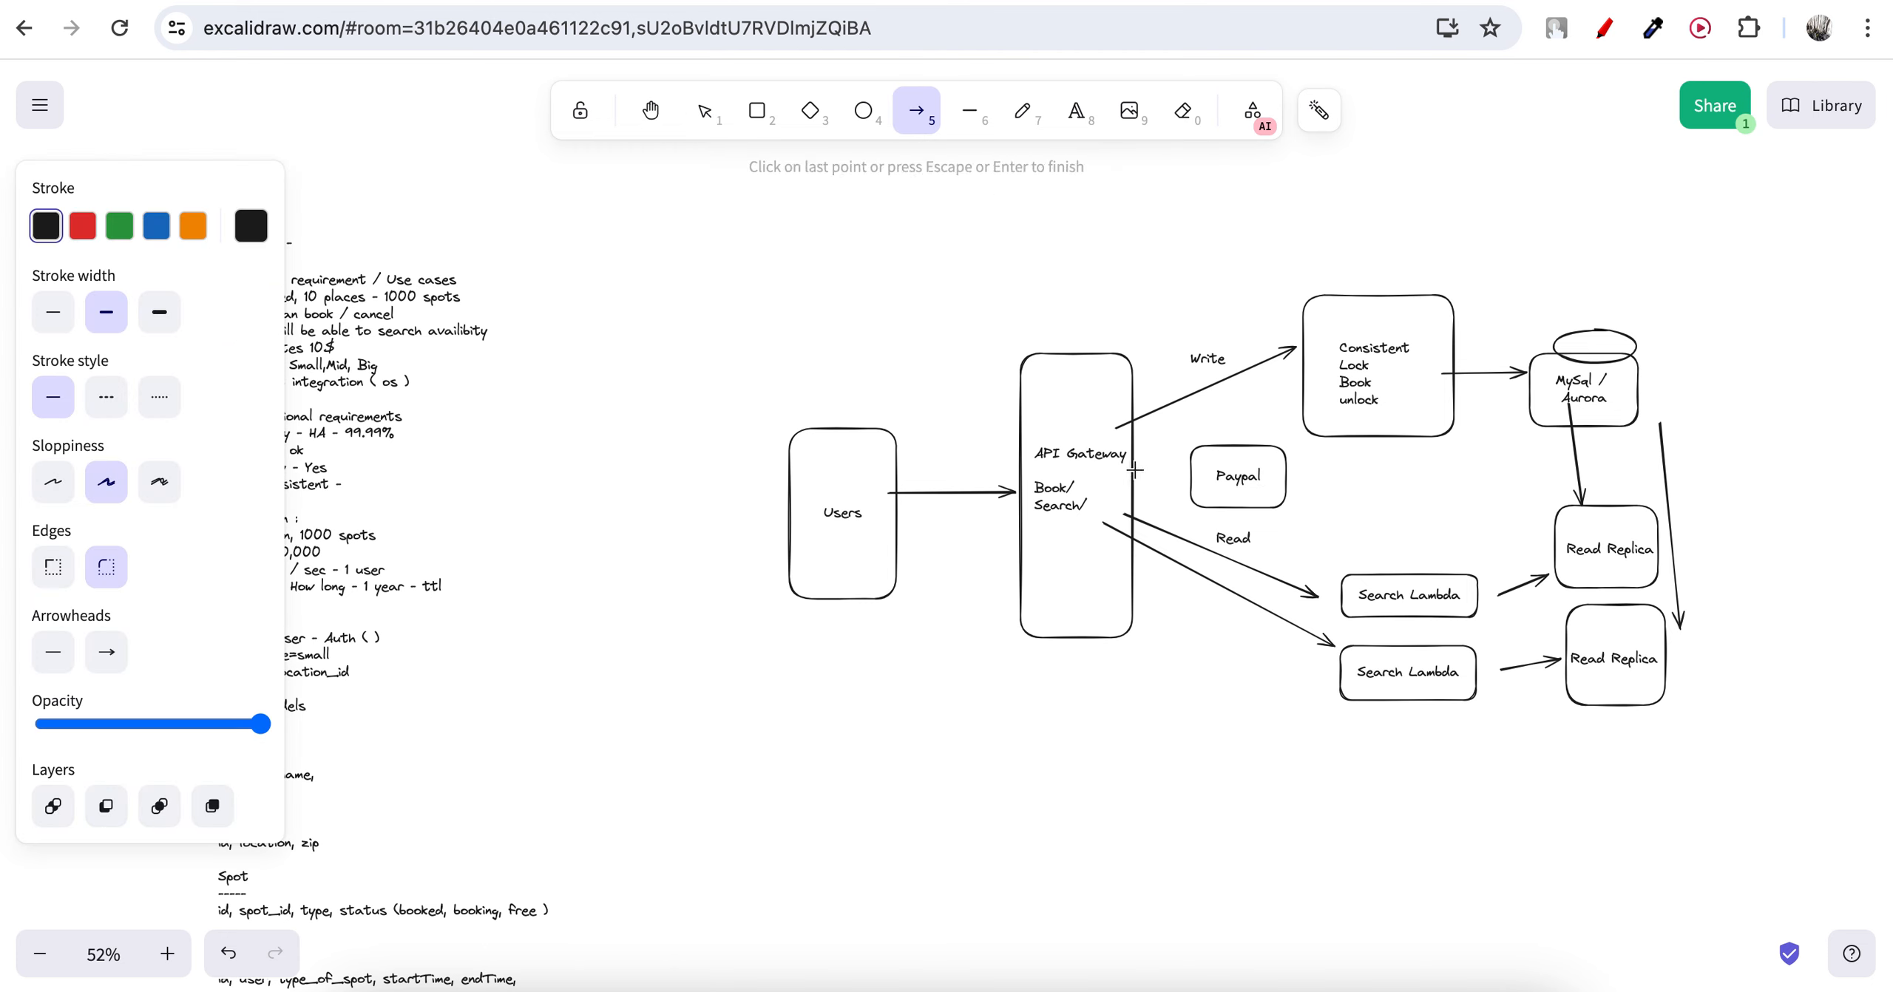
{"action": "double_click", "coordinate": [1192, 476]}
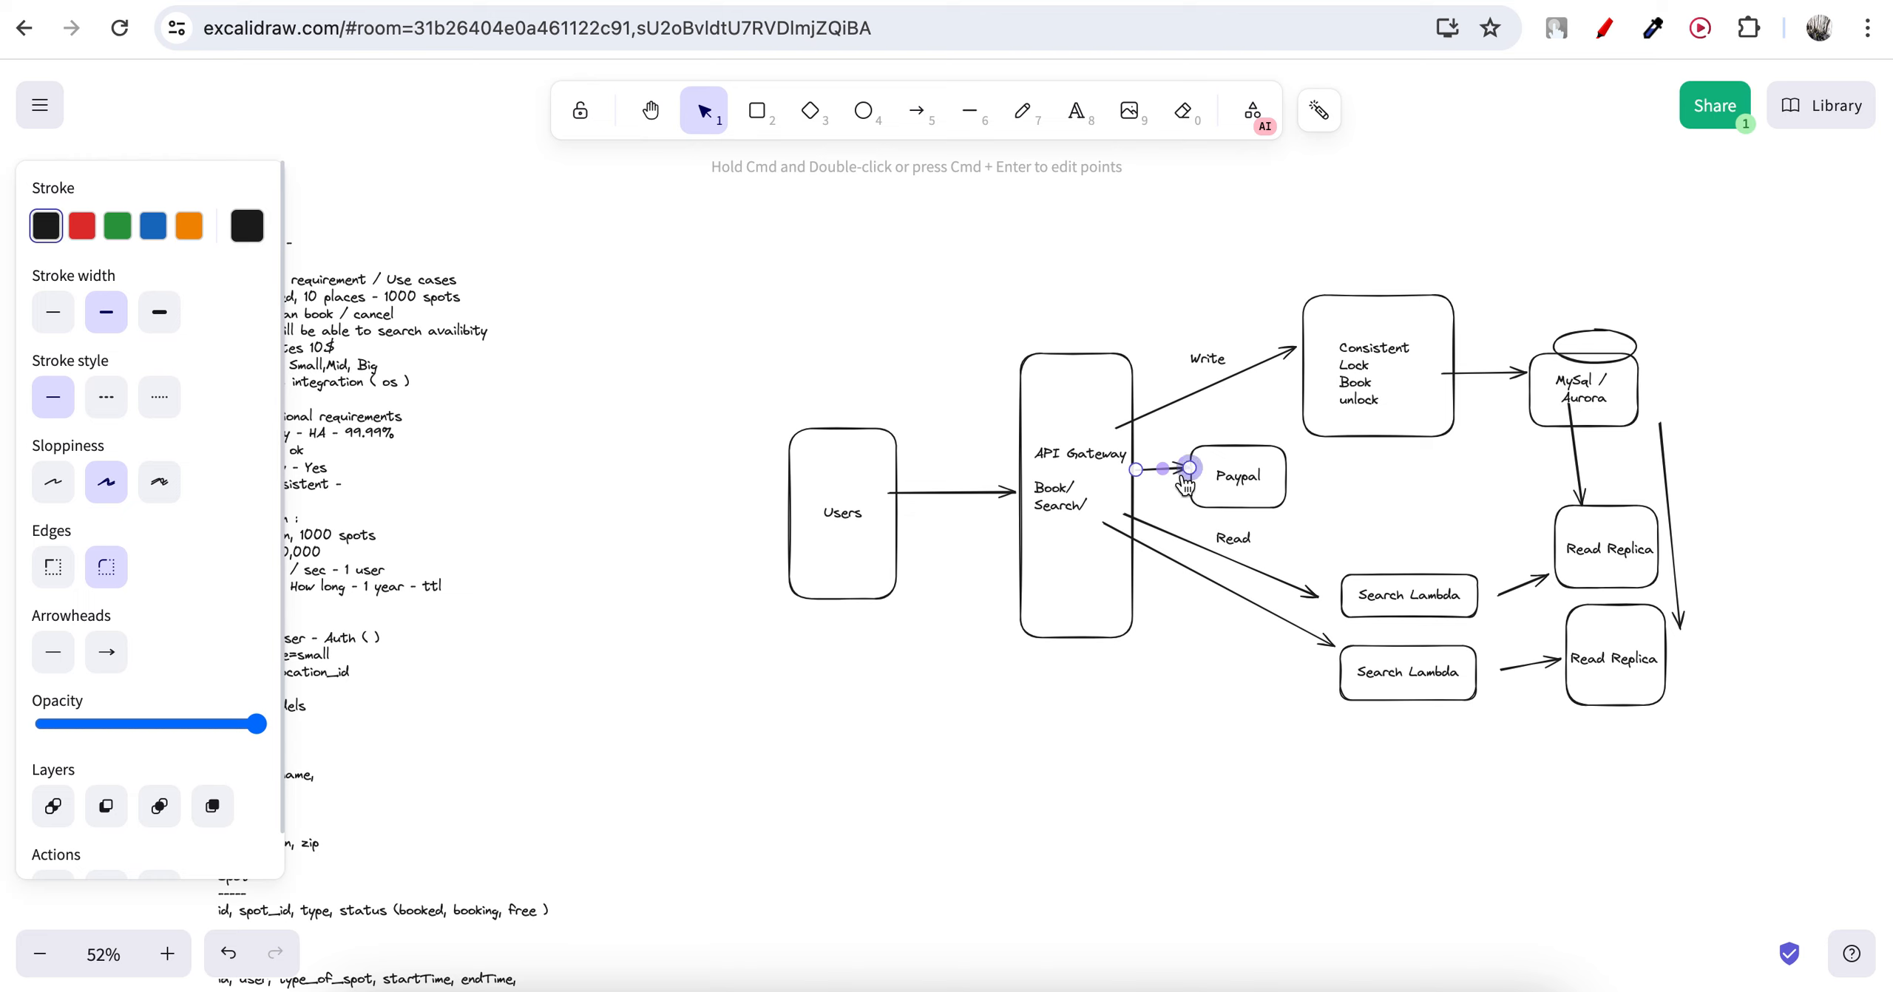
{"action": "left_click", "coordinate": [1257, 454]}
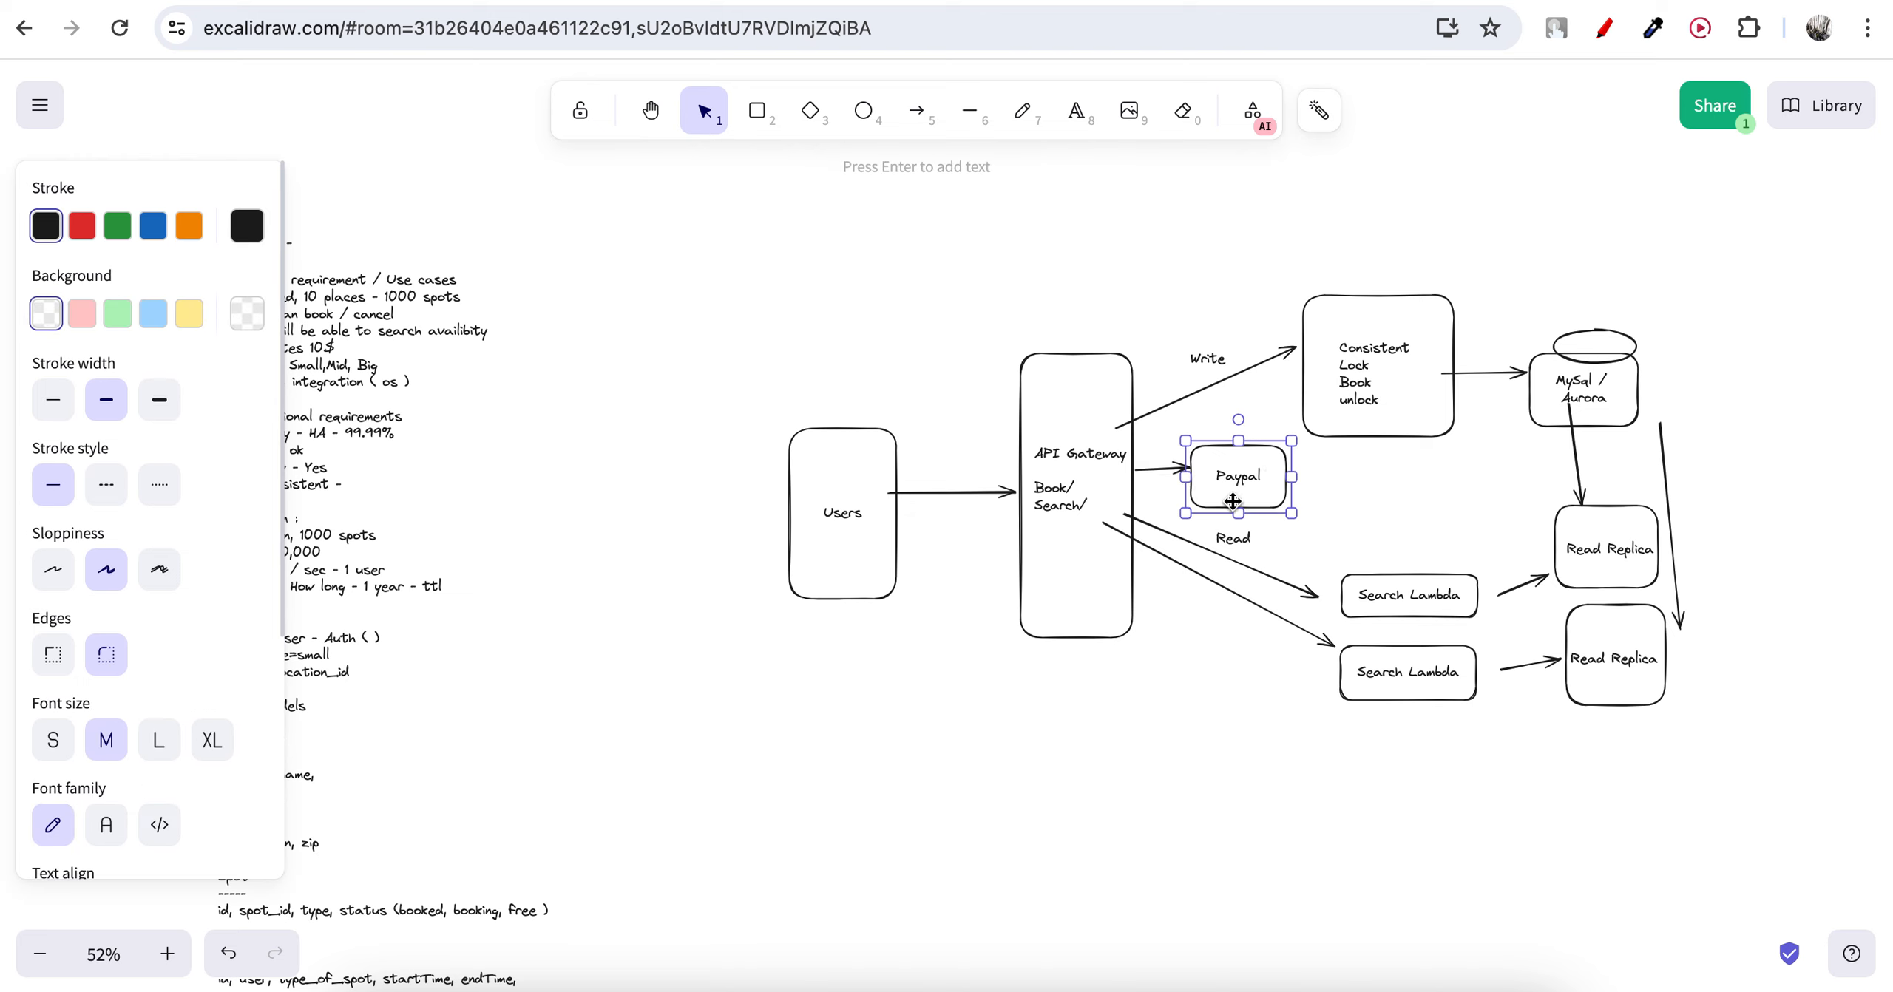
{"action": "left_click", "coordinate": [1364, 511]}
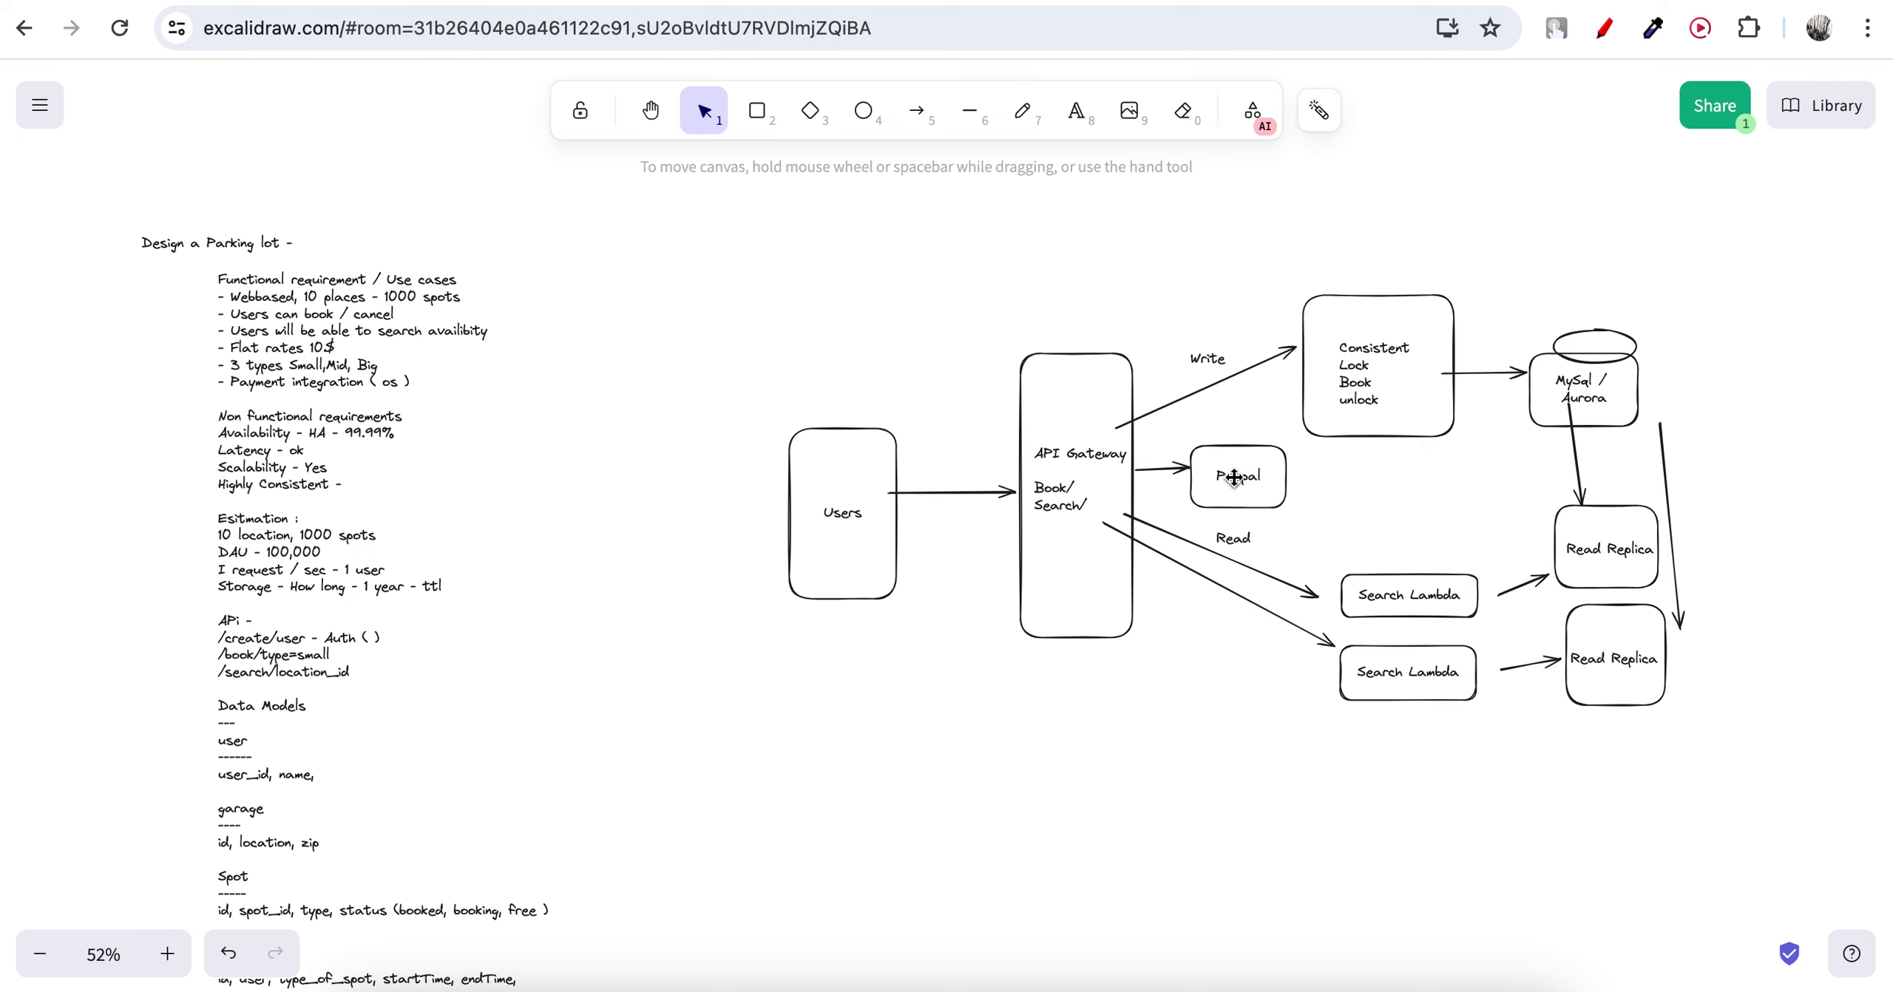
Move the Paypal box to a spot above the Write label, just beyond the API Gateway's upper right corner.
{"action": "left_click_drag", "start_coordinate": [1233, 477], "coordinate": [969, 332]}
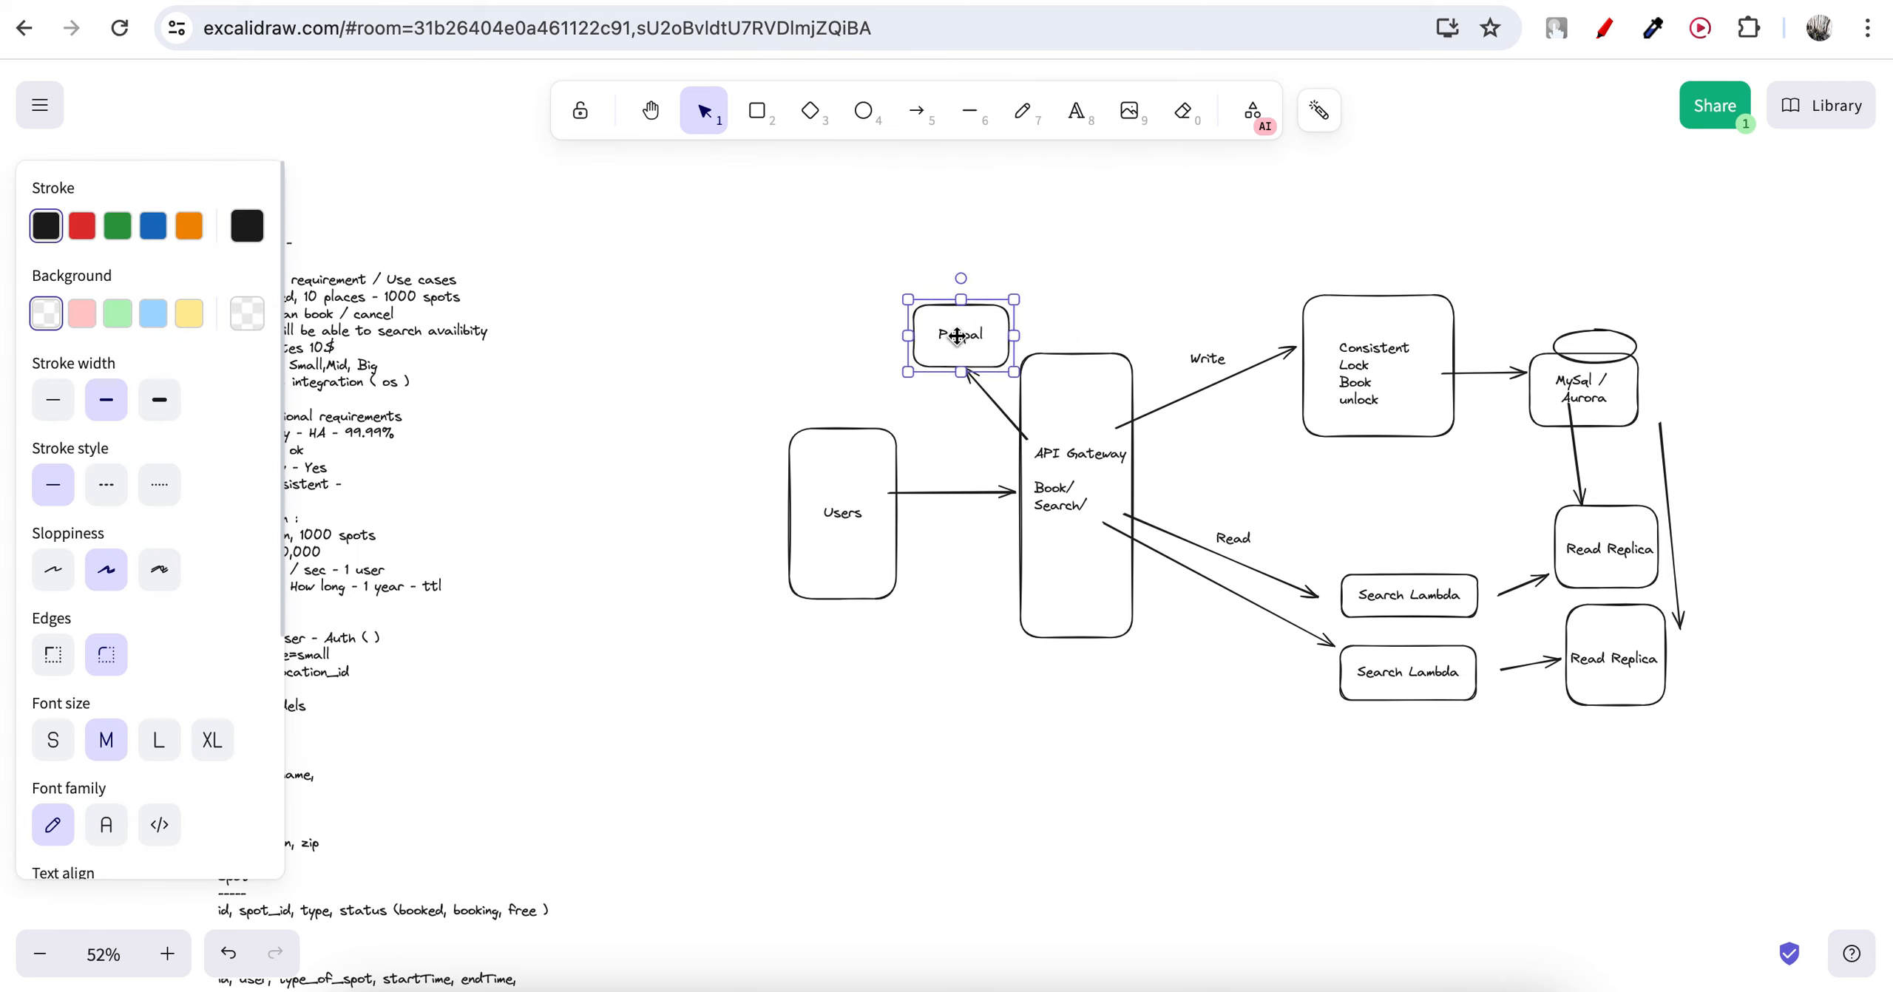
{"action": "left_click", "coordinate": [1113, 335]}
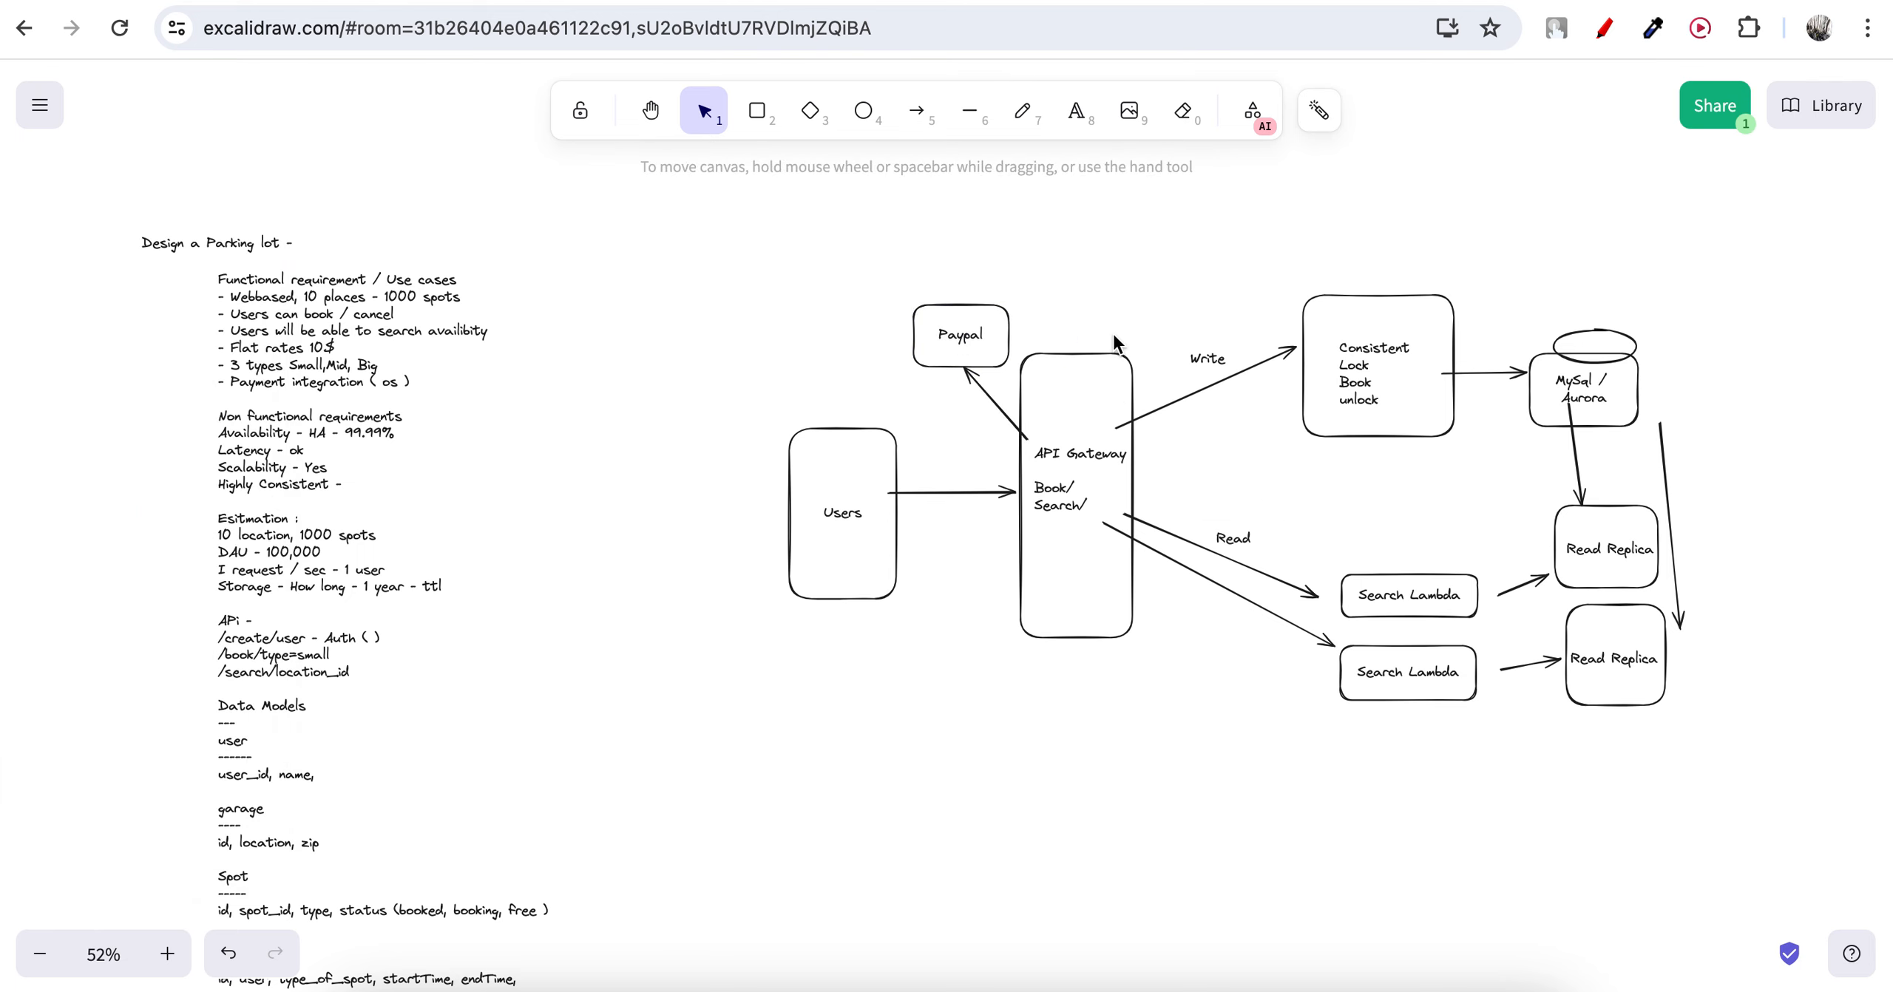
{"action": "left_click", "coordinate": [1016, 423]}
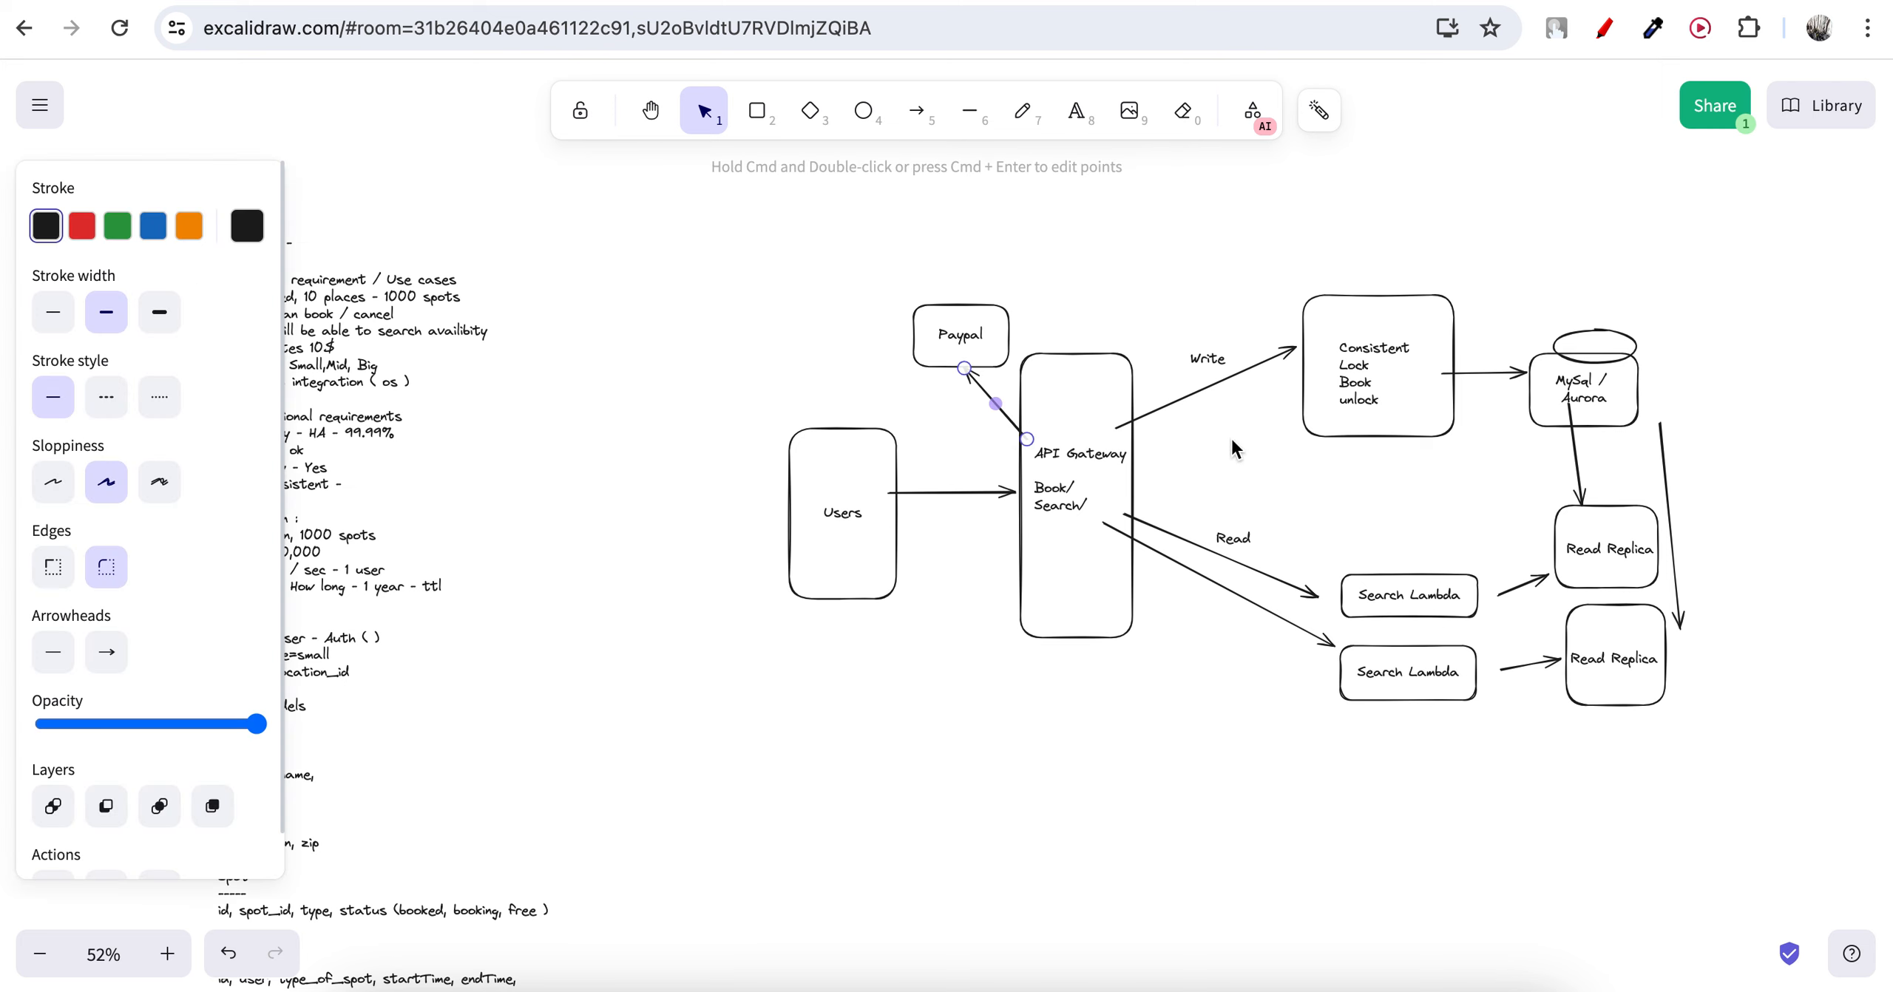
{"action": "left_click_drag", "start_coordinate": [964, 342], "coordinate": [1186, 285]}
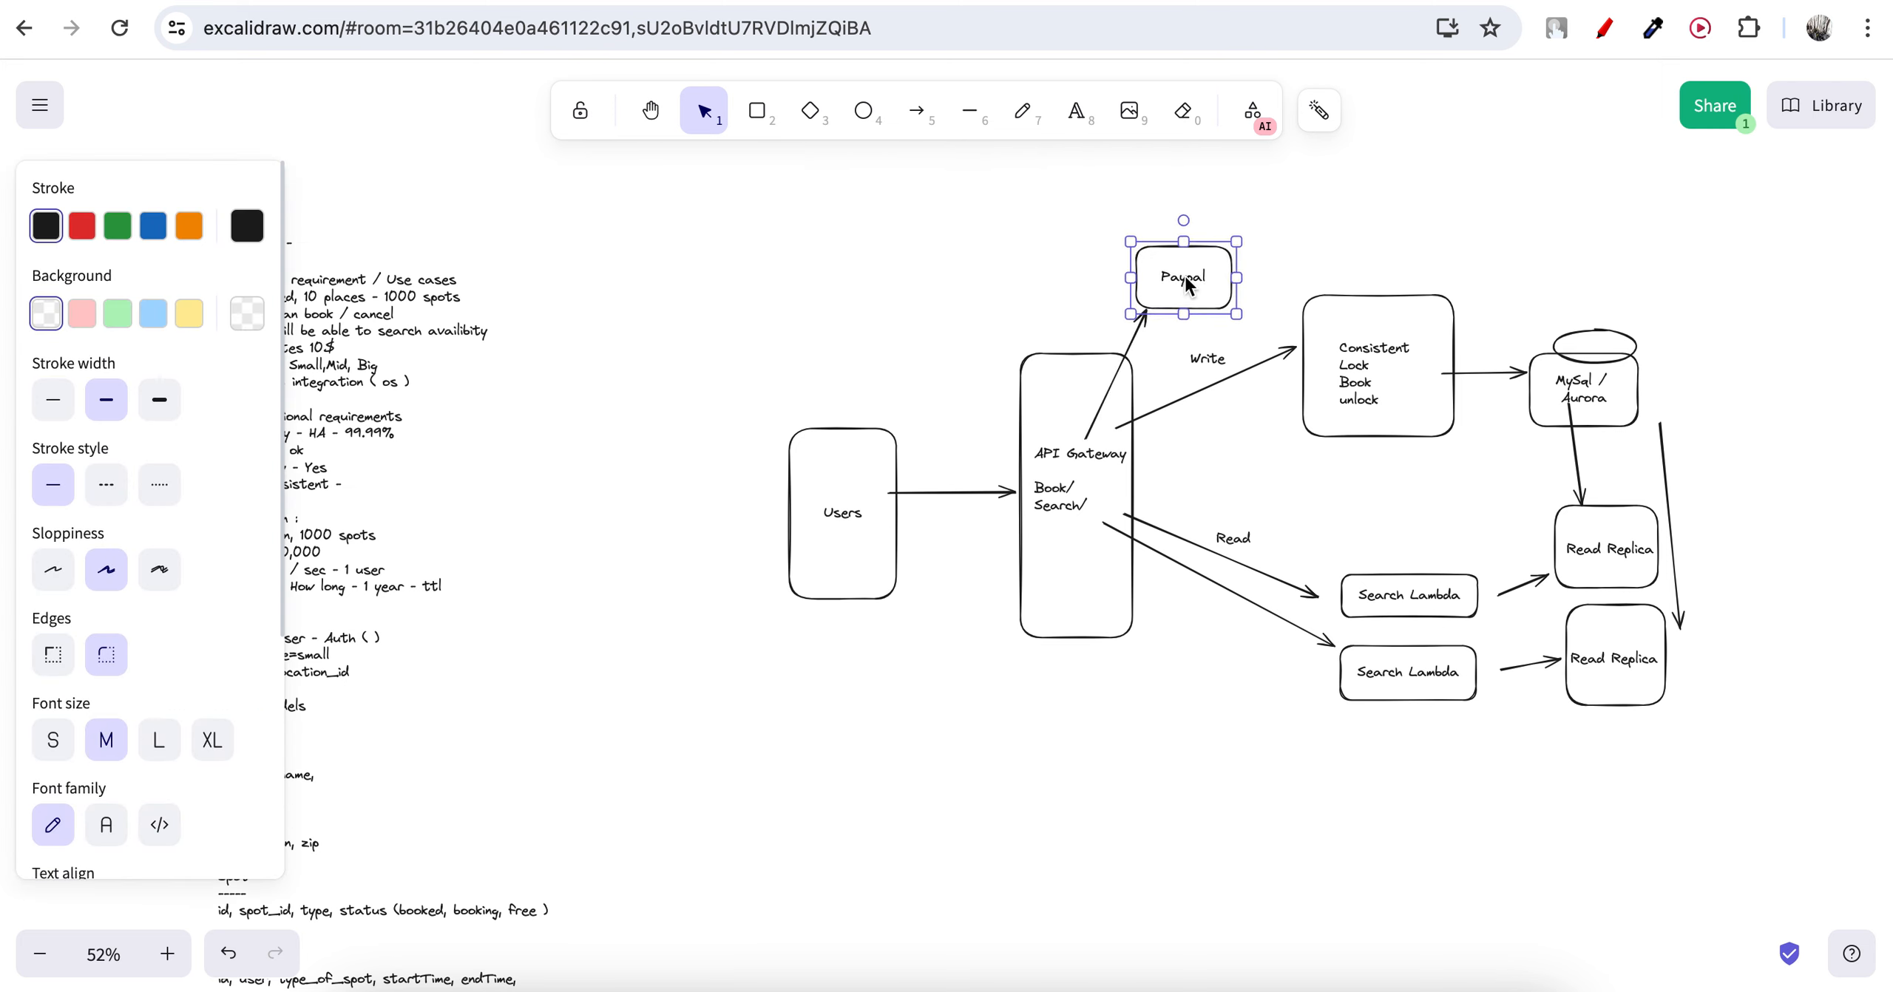
{"action": "left_click", "coordinate": [1250, 278]}
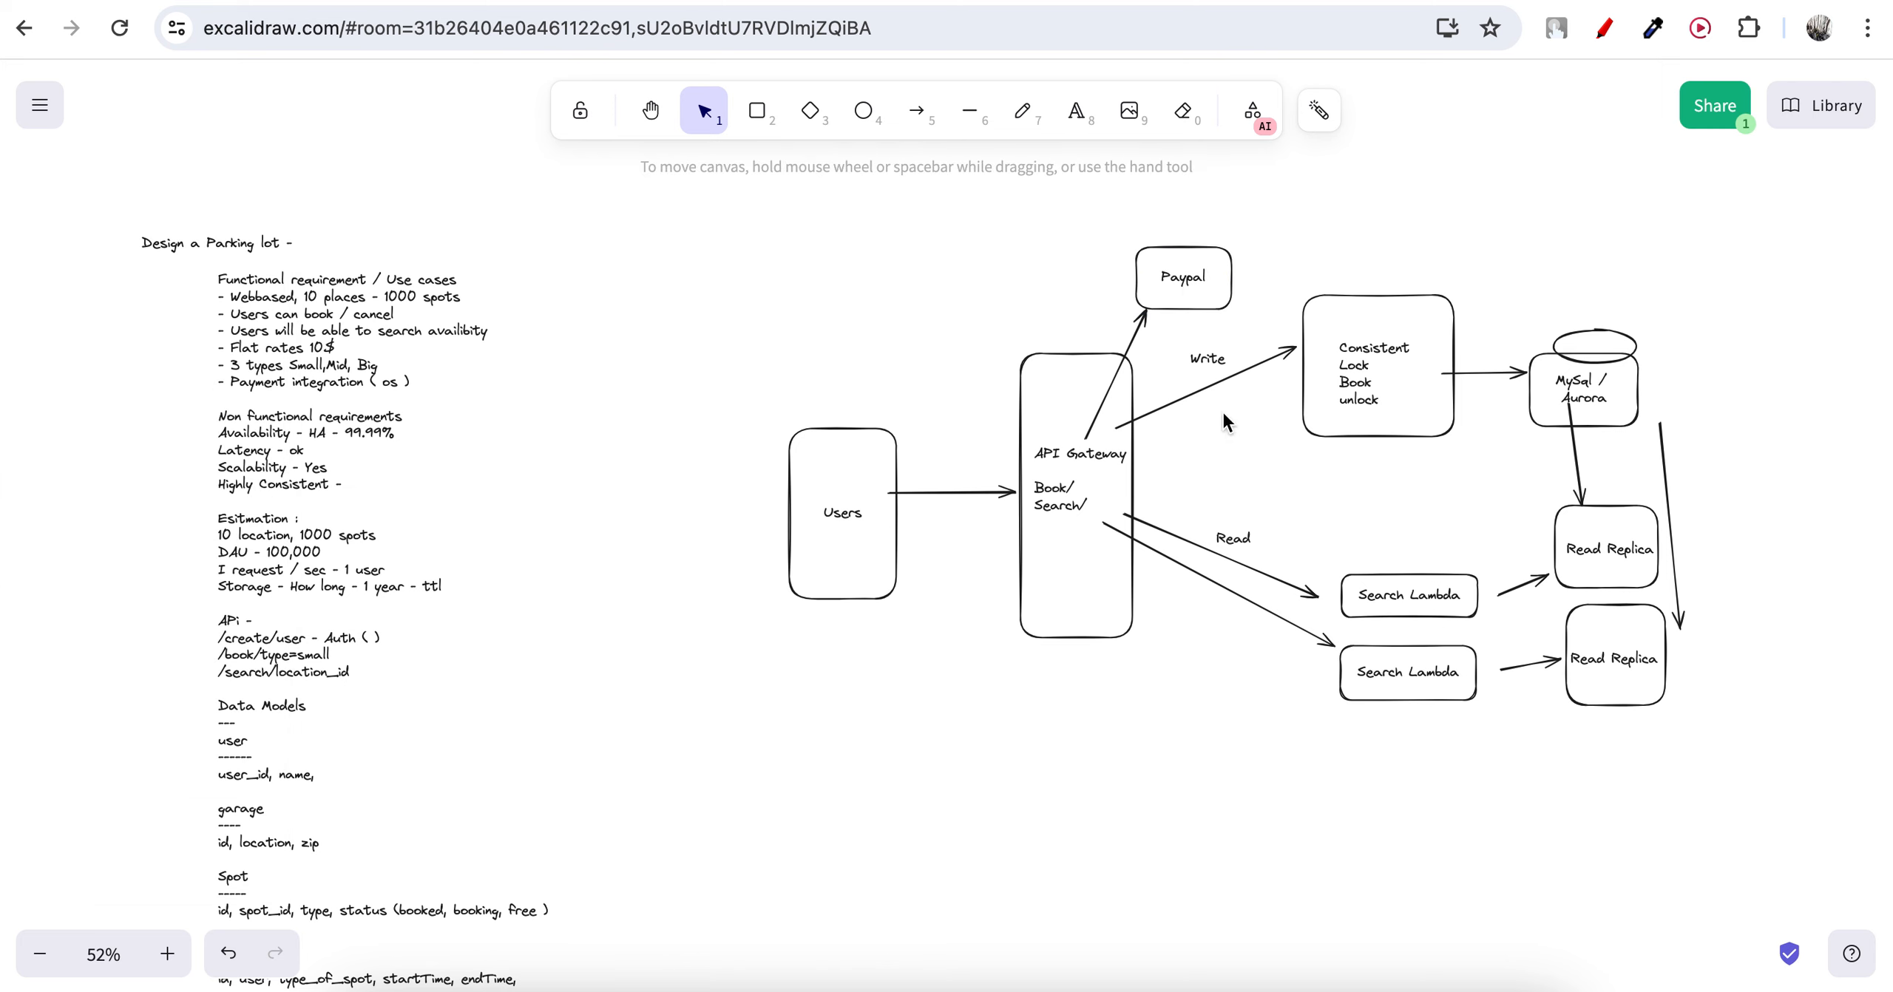
Delete the Paypal box and the arrow connecting it to the API Gateway.
{"action": "left_click", "coordinate": [1198, 283]}
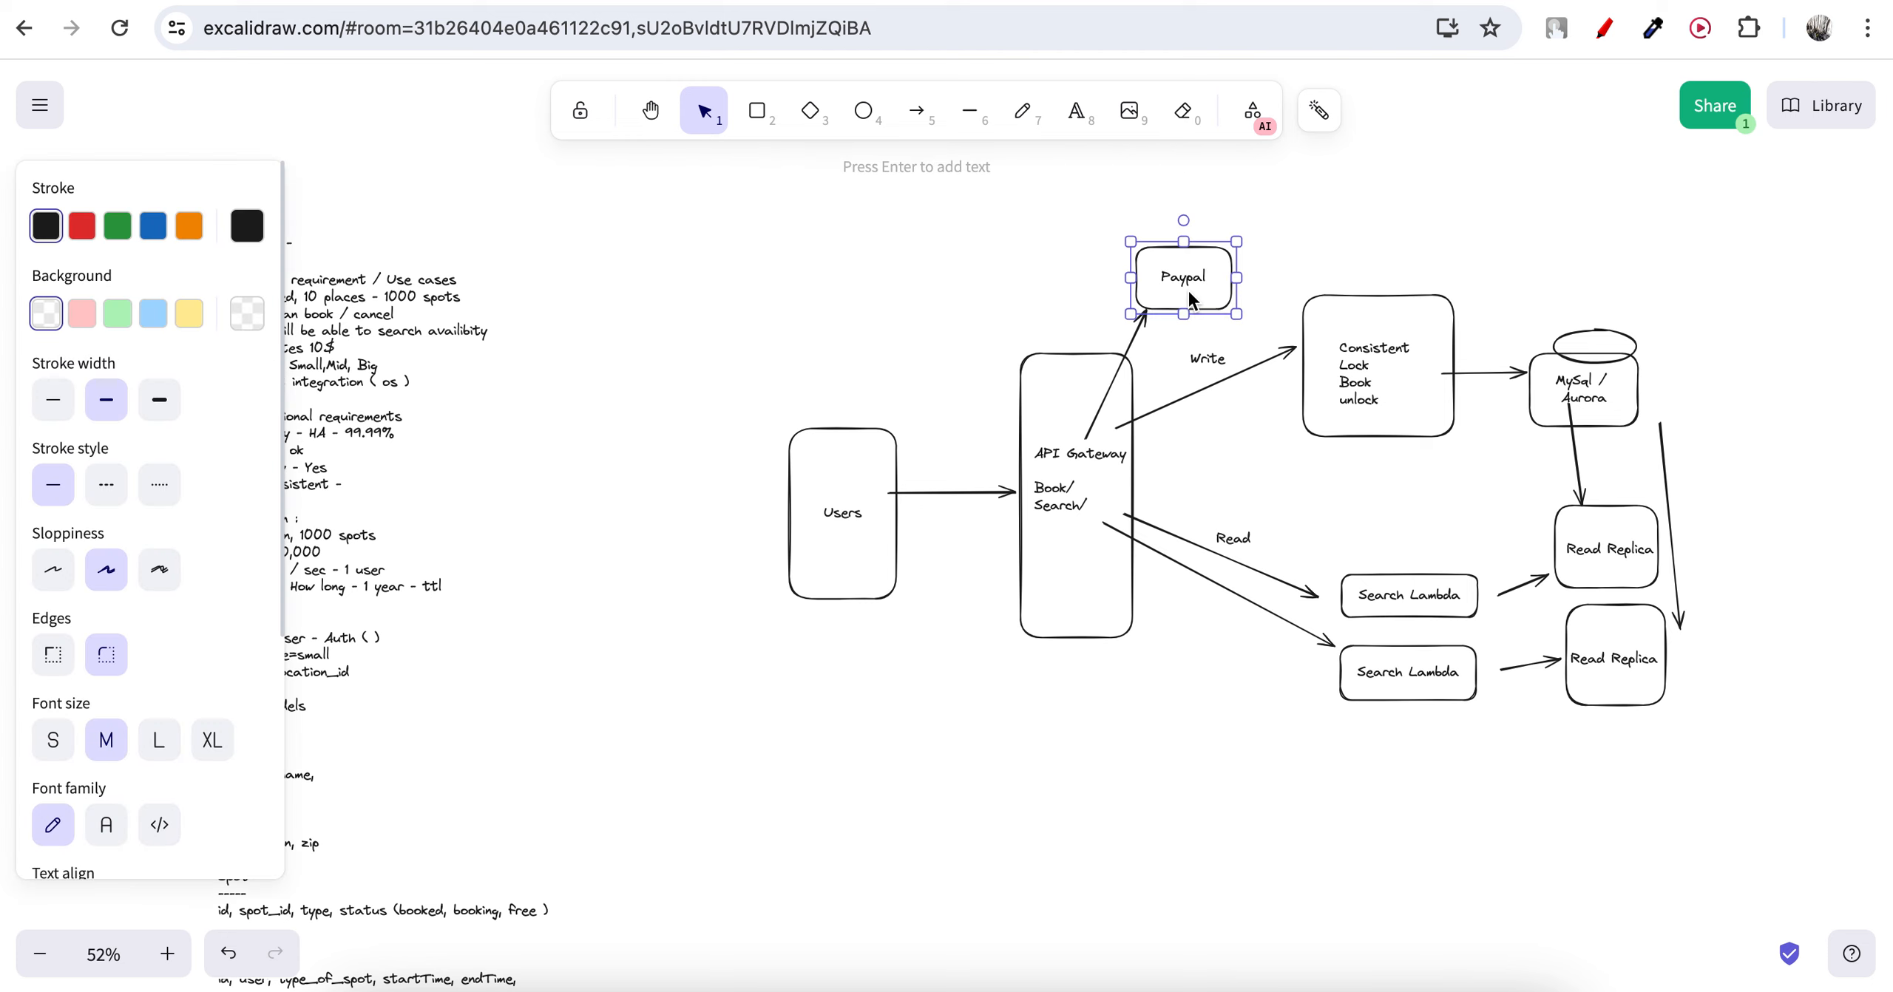
{"action": "key", "text": "Delete"}
{"action": "left_click", "coordinate": [1148, 318]}
{"action": "key", "text": "Delete"}
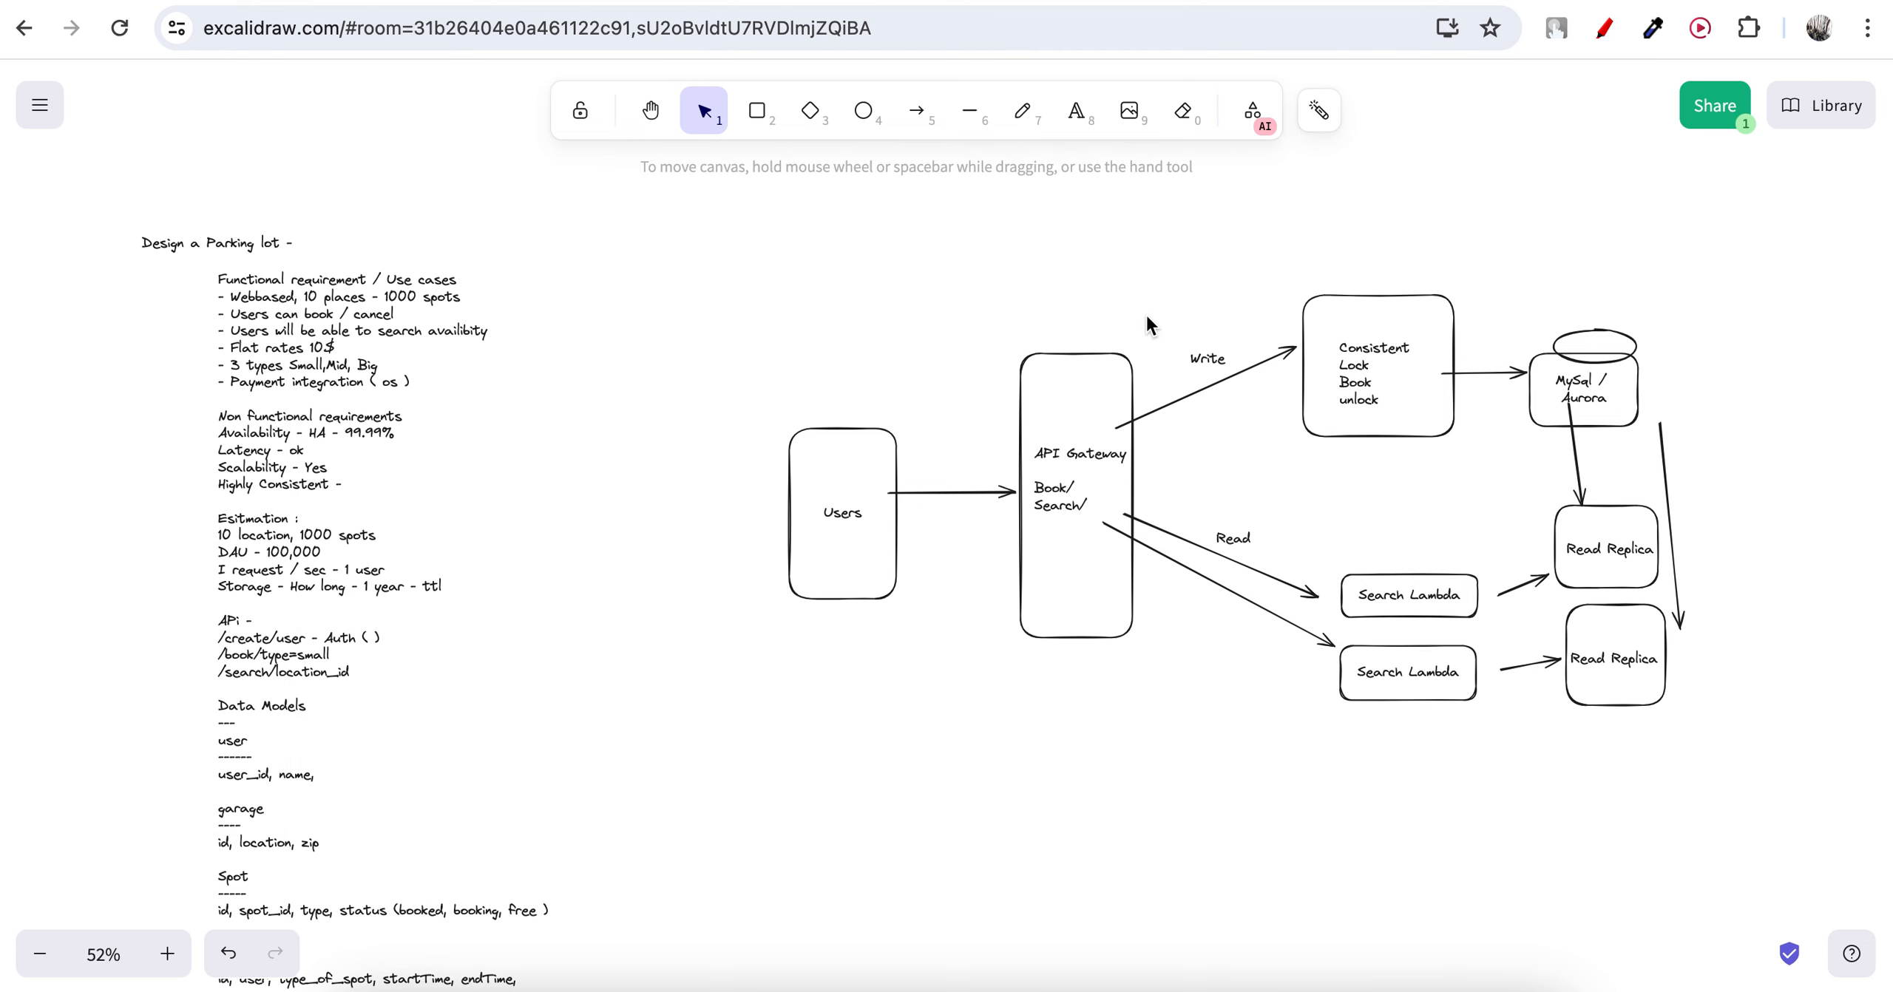
{"action": "left_click", "coordinate": [769, 118]}
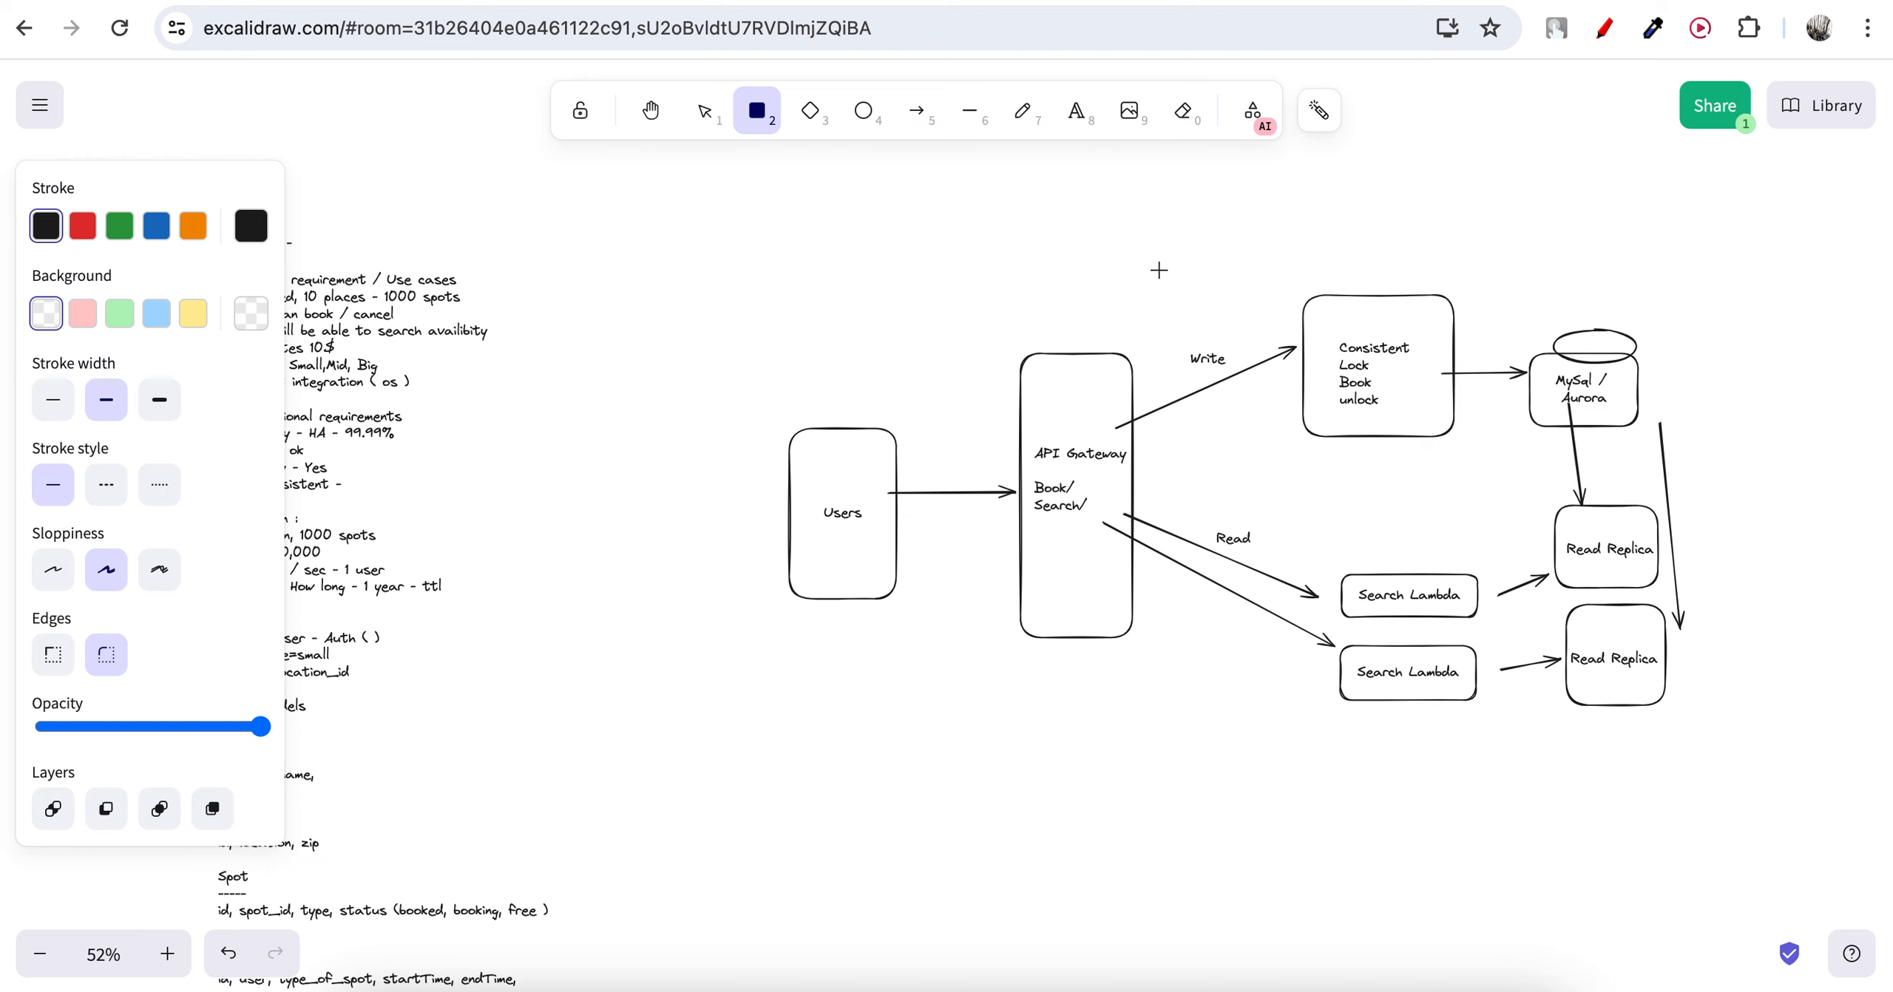
{"action": "key", "text": "Escape"}
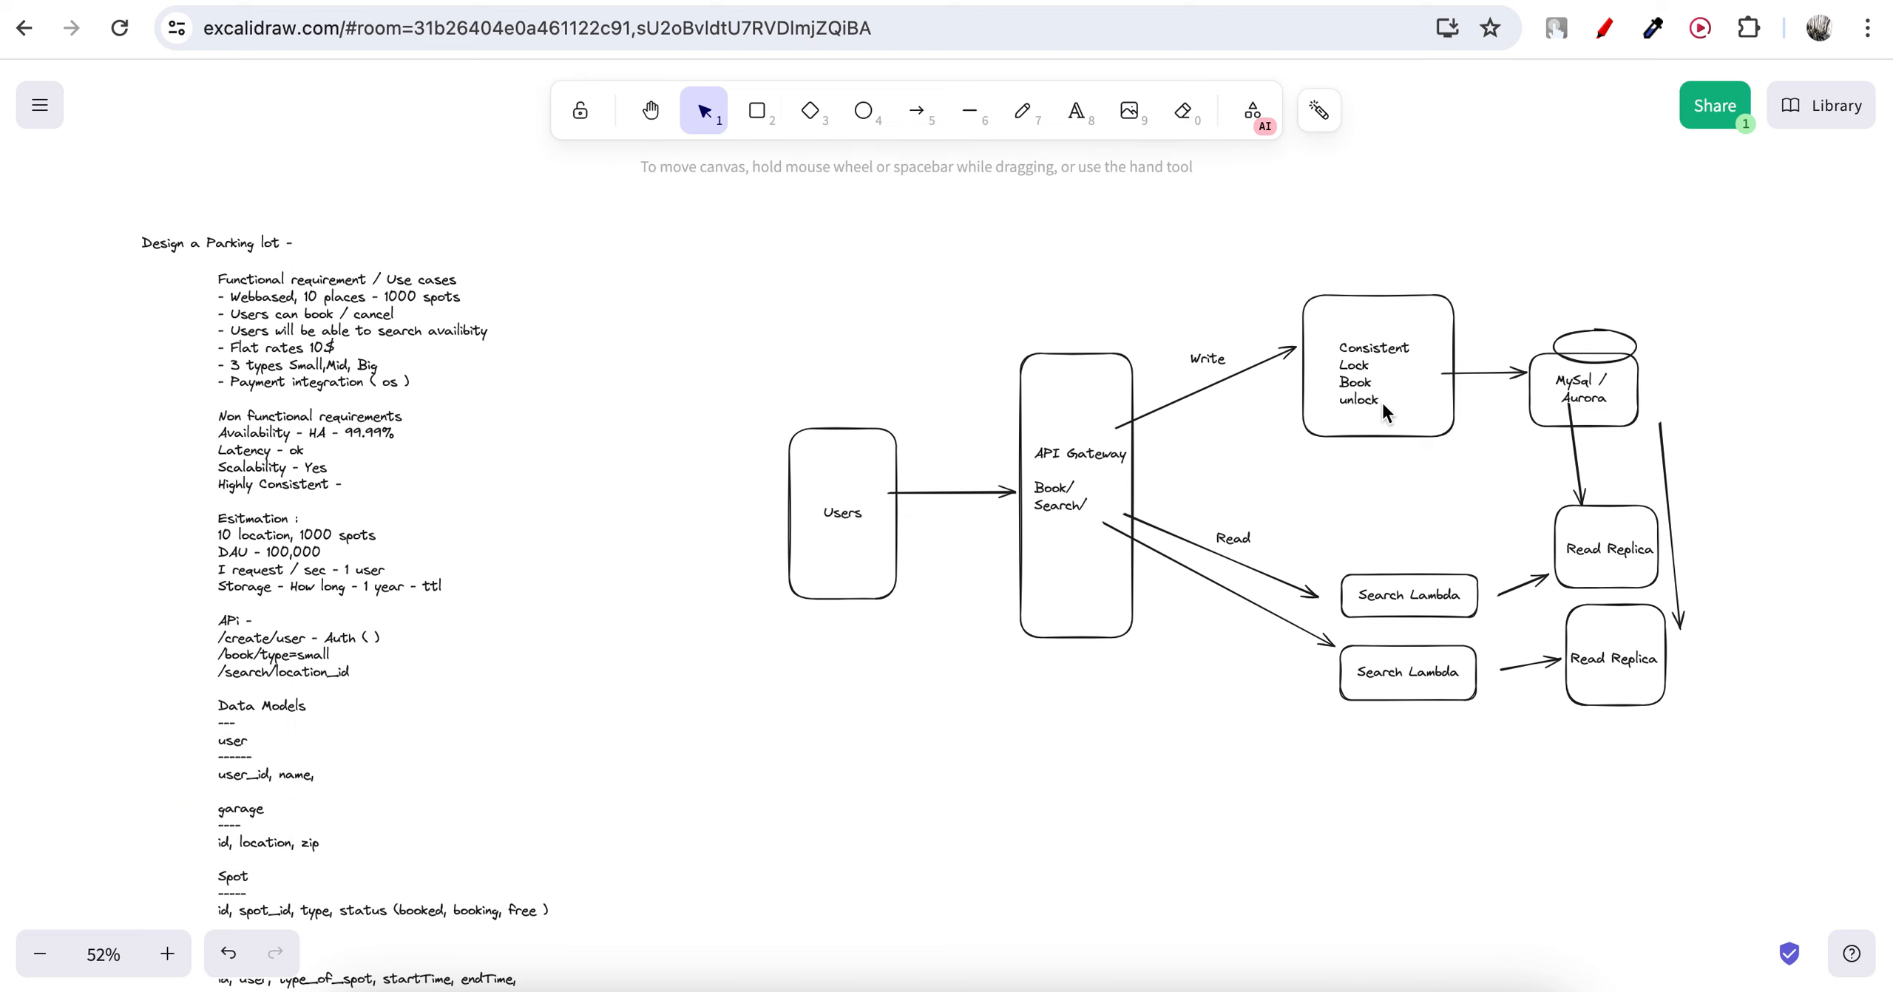
Add the text "BookingService" above the word "Consistent" in the write service box.
{"action": "left_click", "coordinate": [1367, 349]}
{"action": "left_click", "coordinate": [1390, 324]}
{"action": "left_click", "coordinate": [1388, 318]}
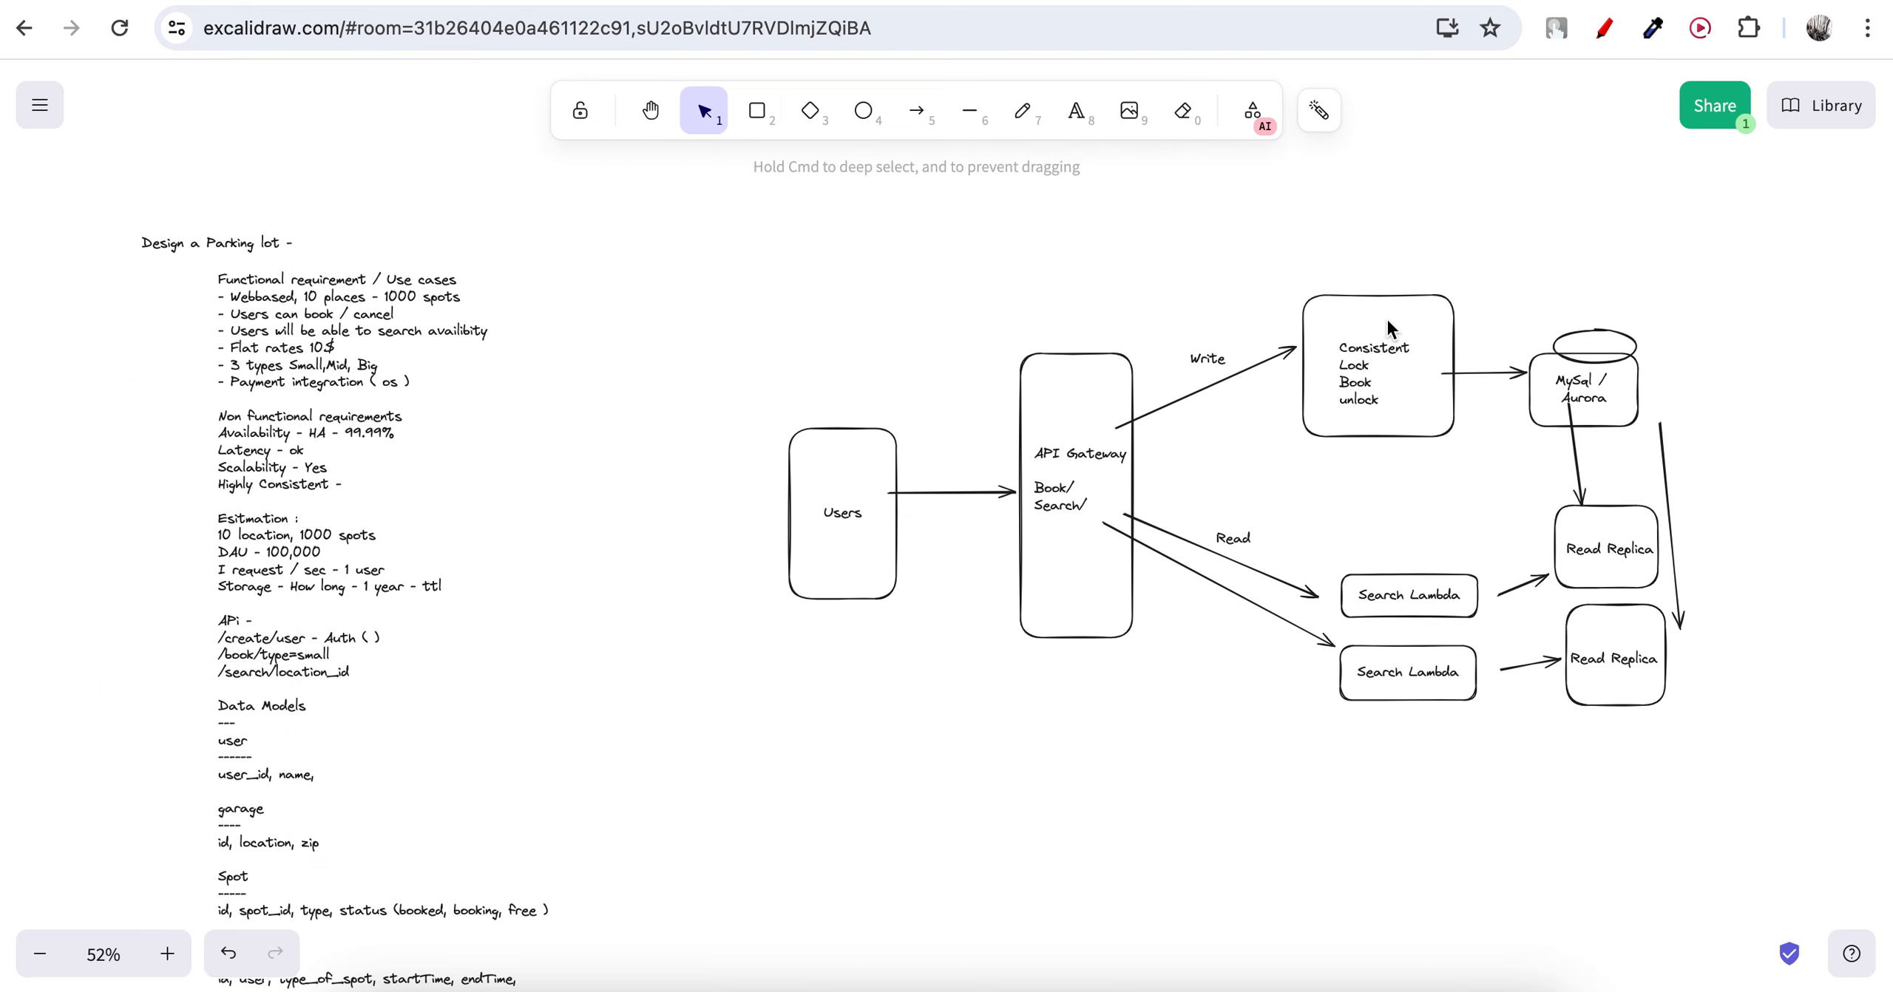
{"action": "double_click", "coordinate": [1361, 313]}
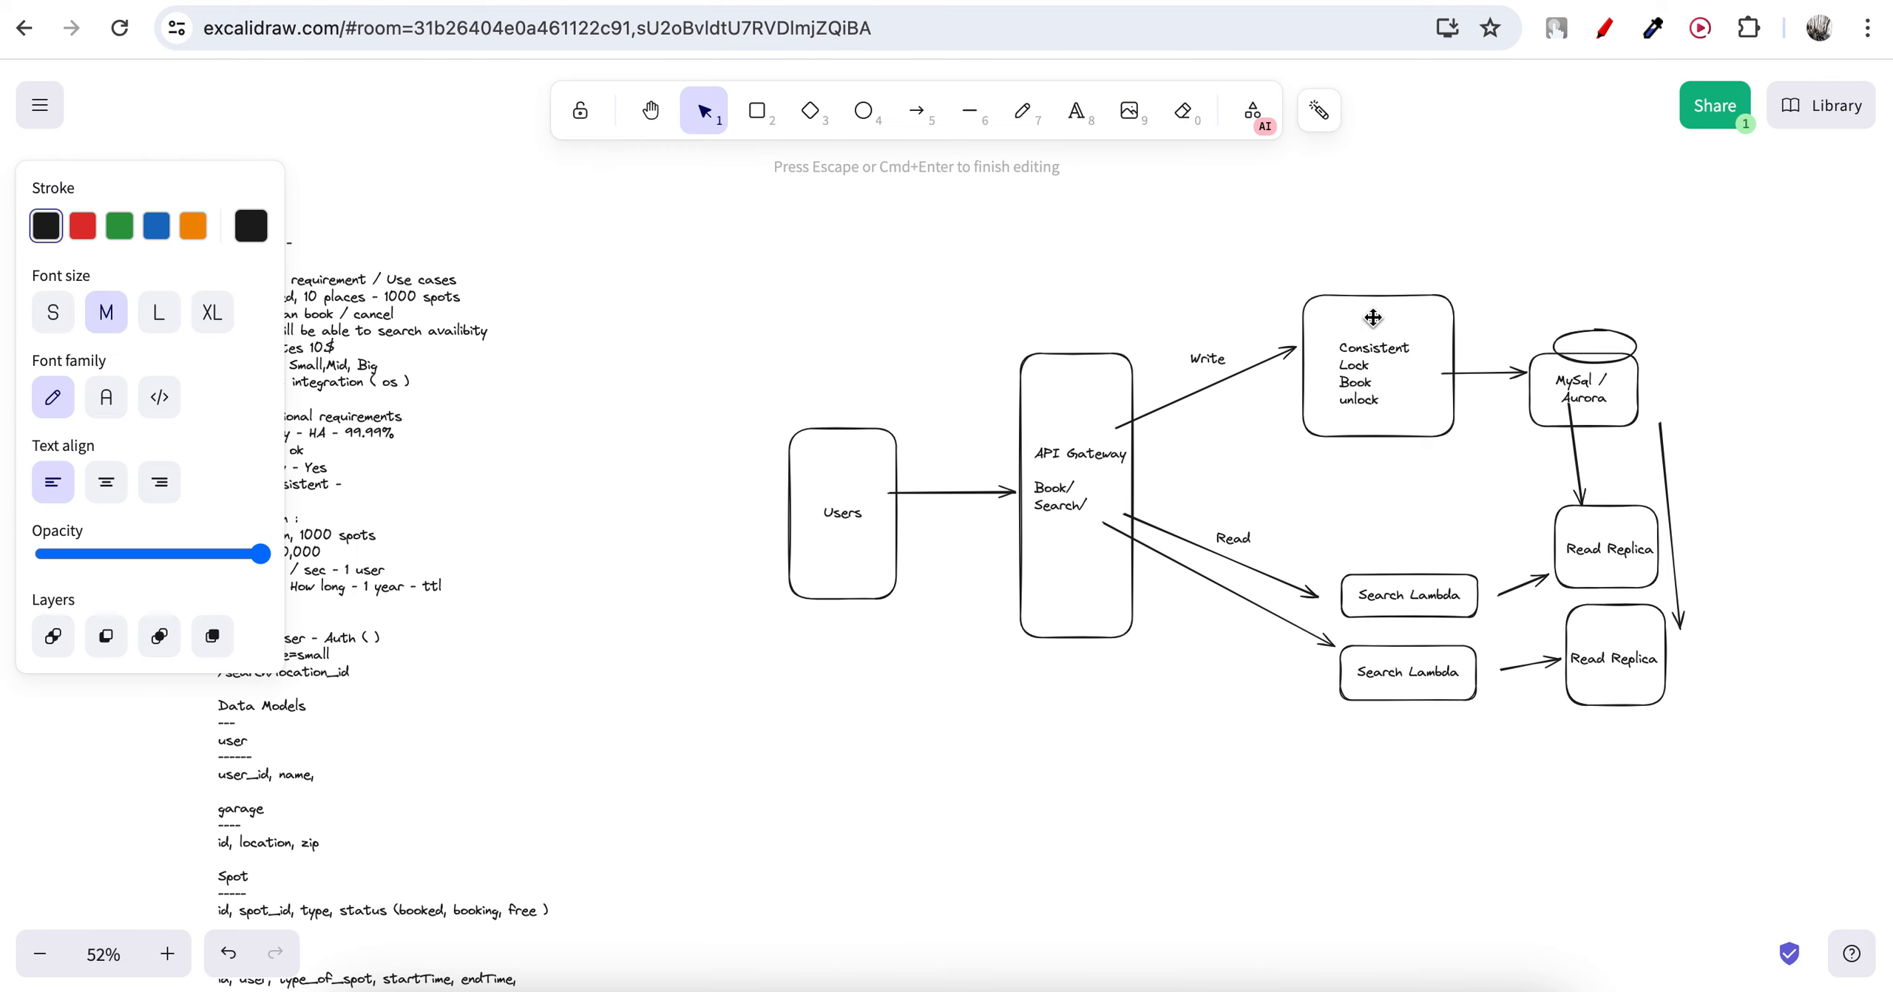
{"action": "type", "text": "Write Service"}
{"action": "double_click", "coordinate": [1382, 325]}
{"action": "key", "text": "BackSpace"}
{"action": "type", "text": "BookingService"}
{"action": "left_click", "coordinate": [1586, 307]}
Move the "BookingService" label out of the write service box and place it just above the box.
{"action": "left_click", "coordinate": [1417, 325]}
{"action": "left_click_drag", "start_coordinate": [1416, 326], "coordinate": [1371, 274]}
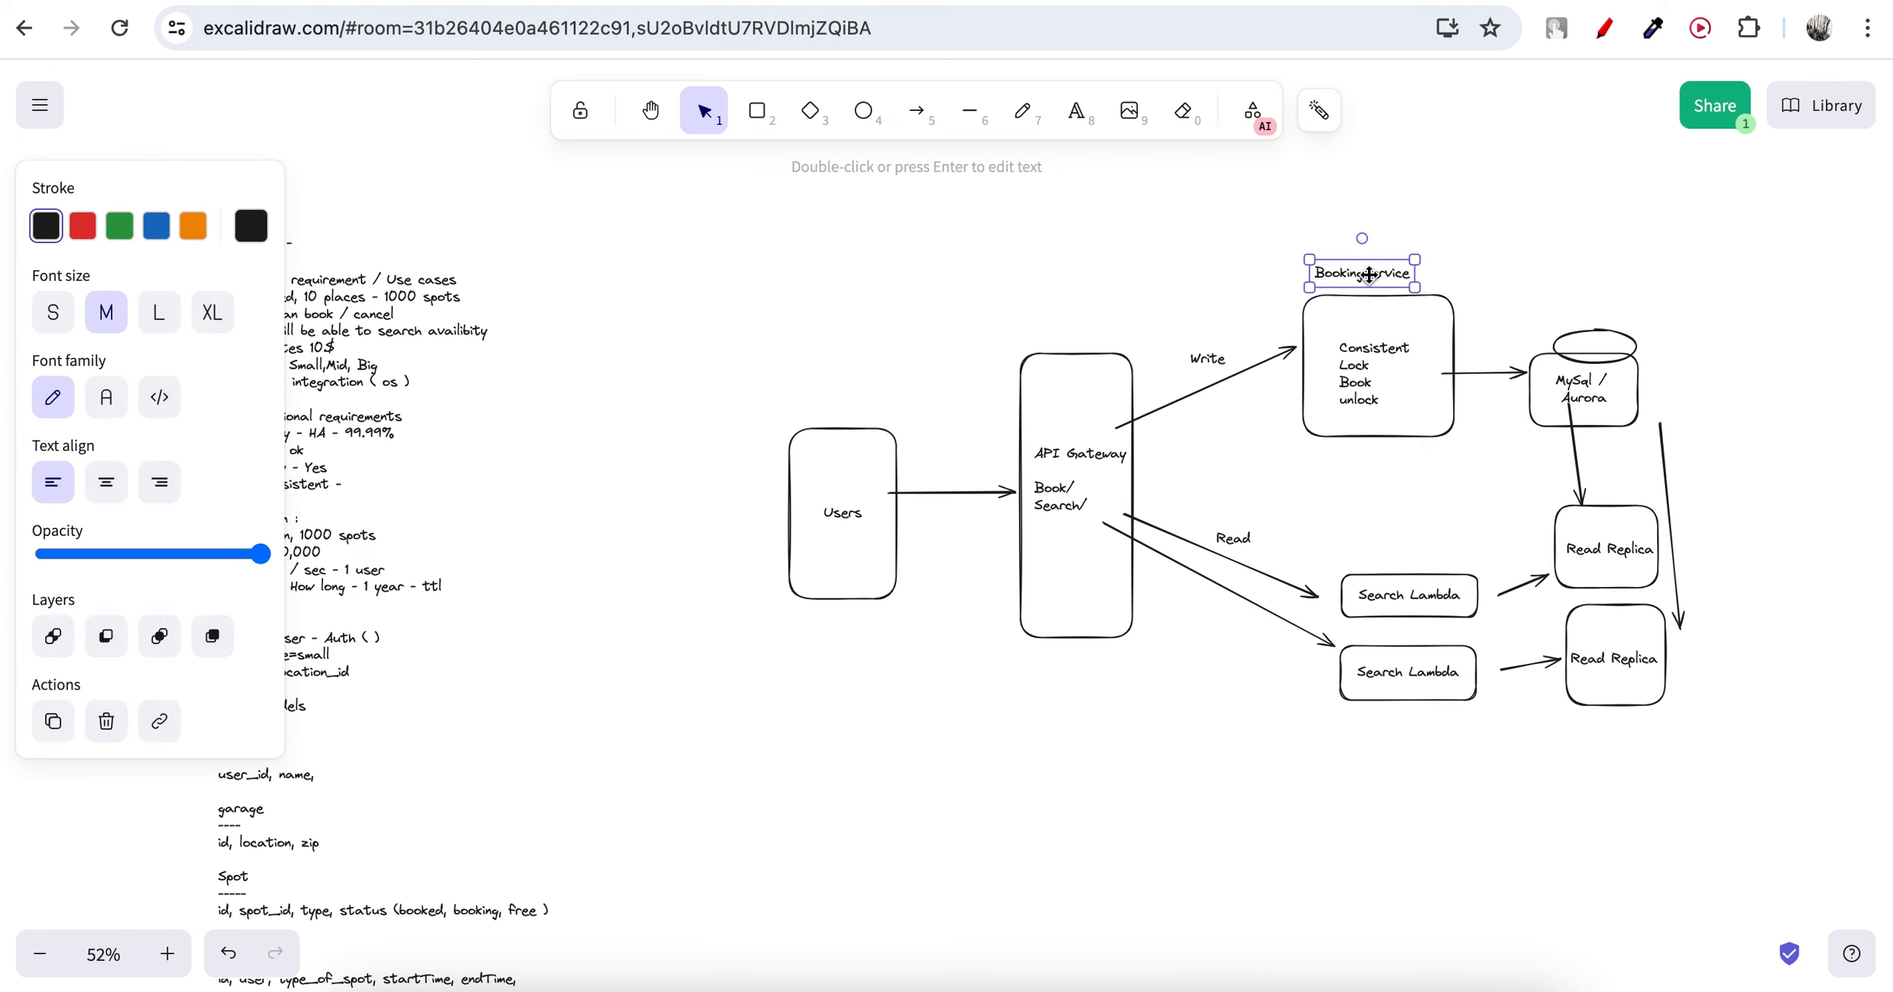
{"action": "left_click", "coordinate": [1318, 521]}
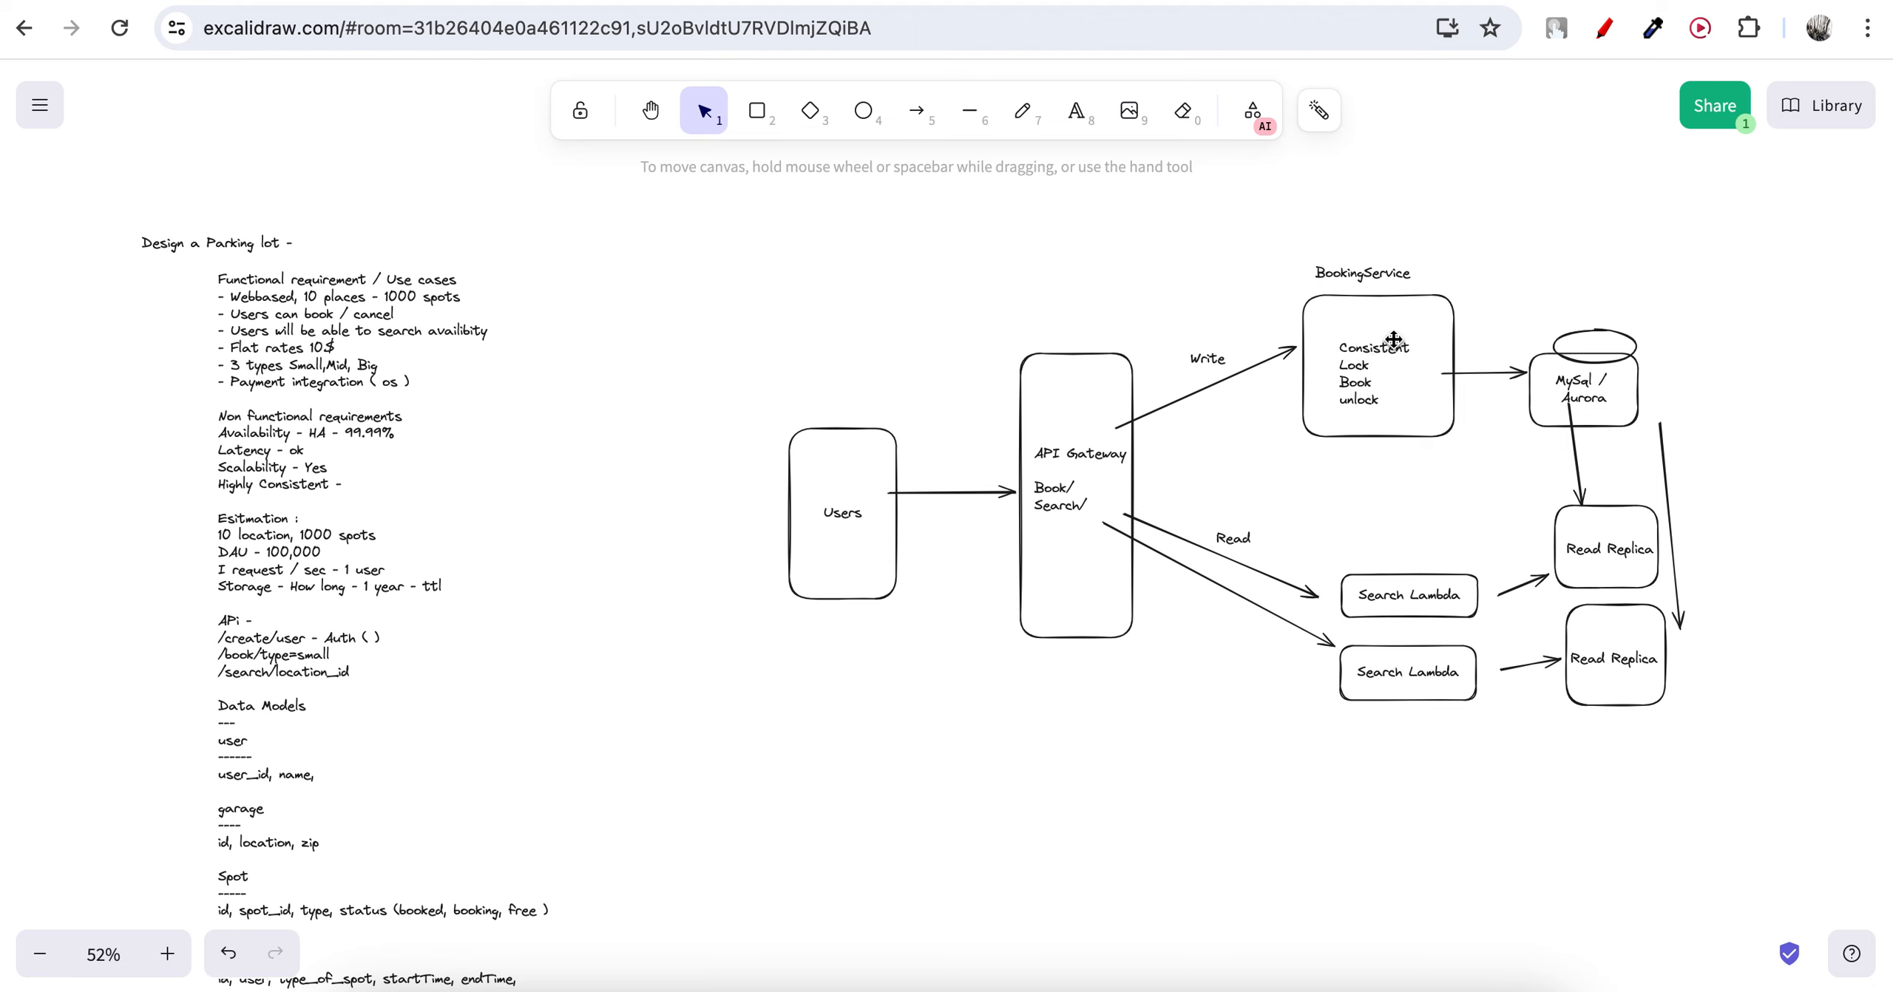
Start a new rectangle near the BookingService label in the architecture diagram.
{"action": "left_click_drag", "start_coordinate": [1225, 305], "coordinate": [1258, 289]}
{"action": "left_click", "coordinate": [759, 112]}
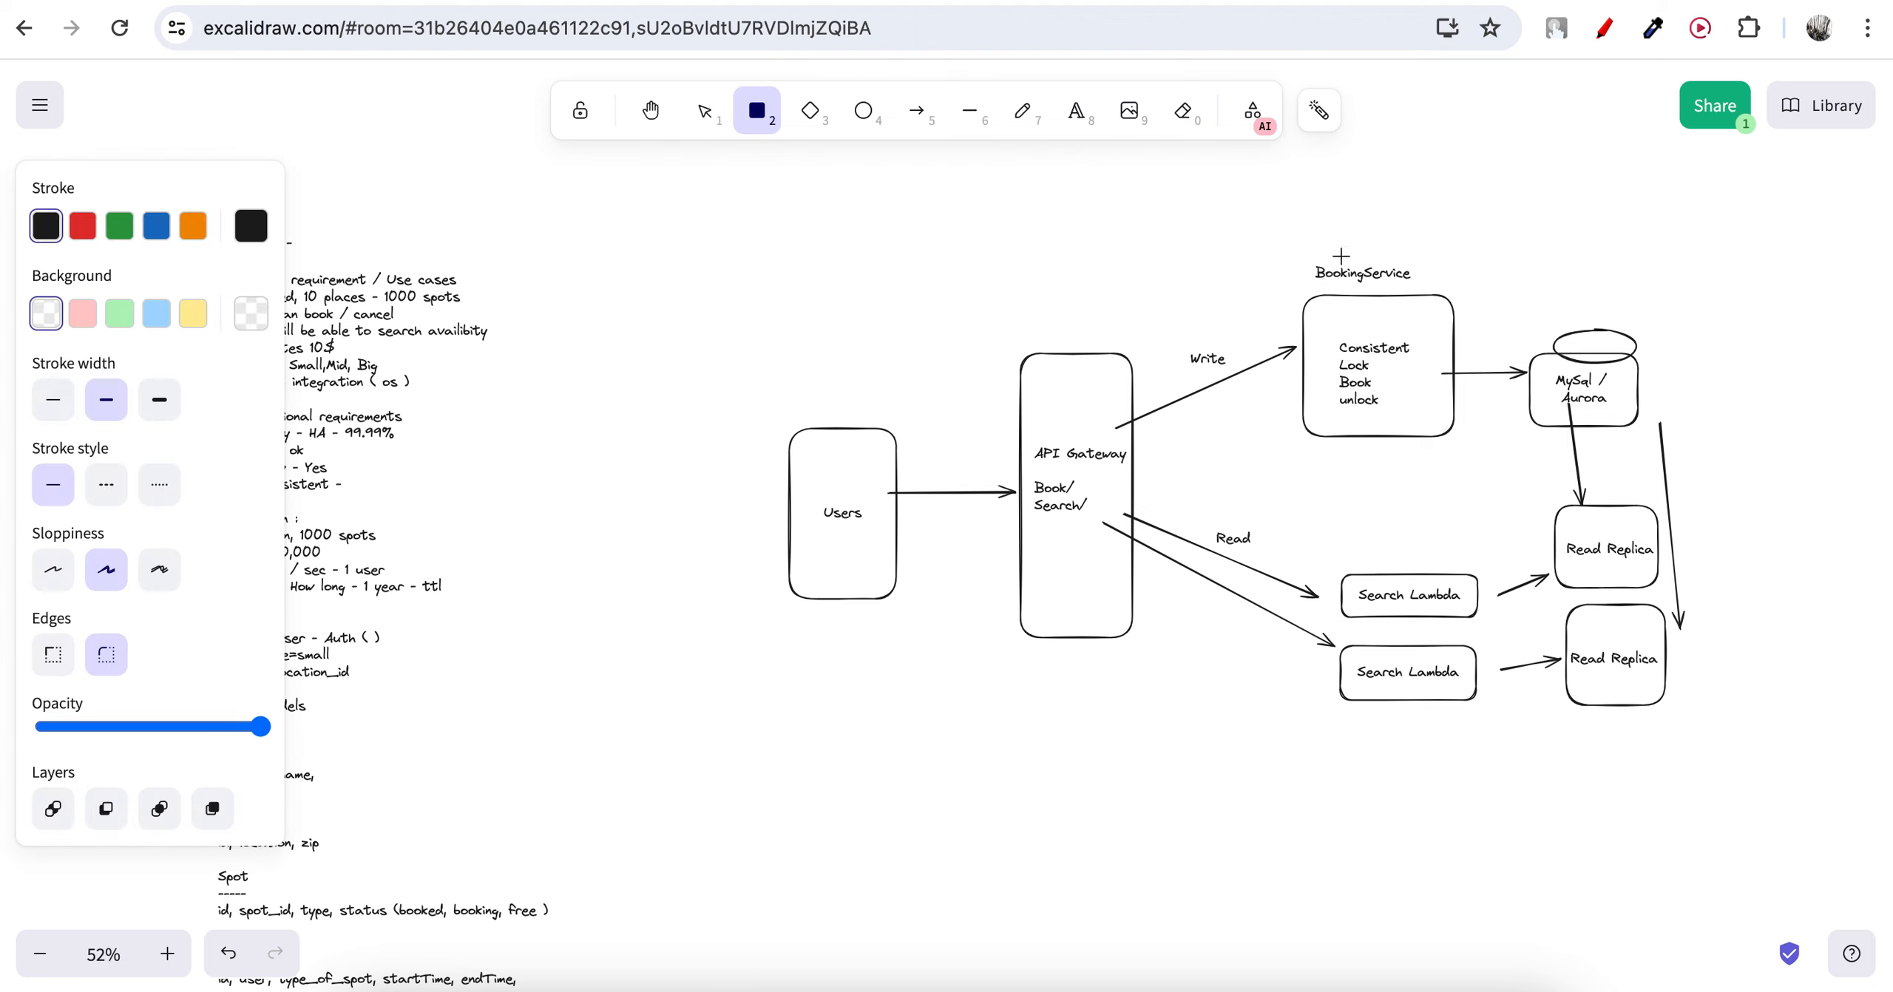